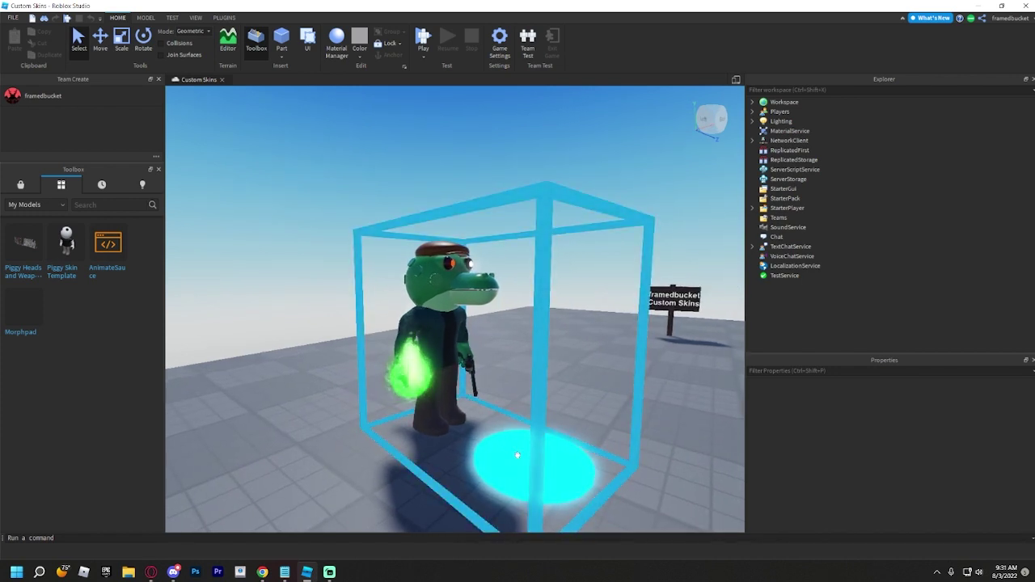
Examine the finished crocodile skin and the blank white-headed template character from several angles
key(d)
right_drag(527, 413, 516, 388)
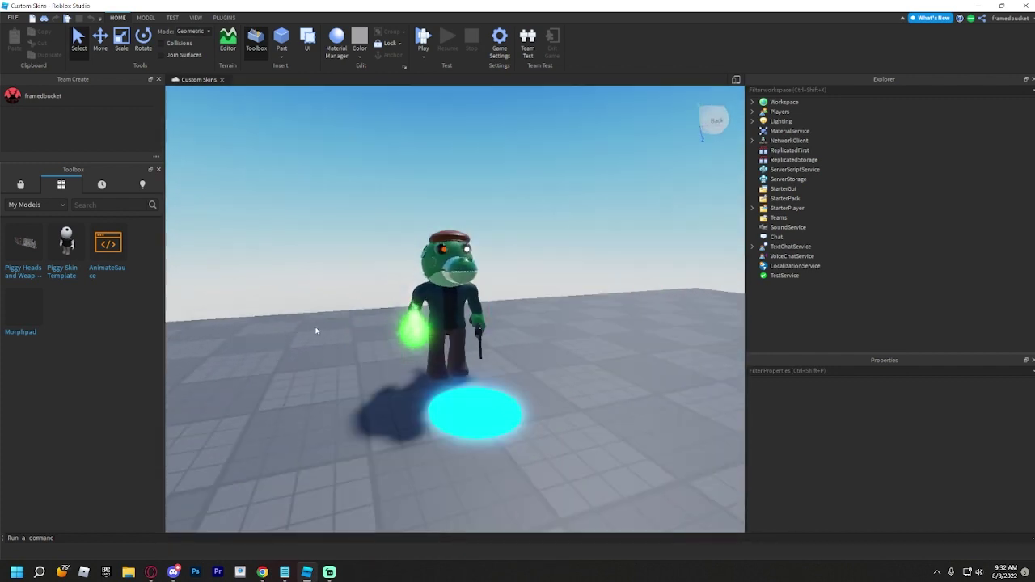
key(a)
key(a)
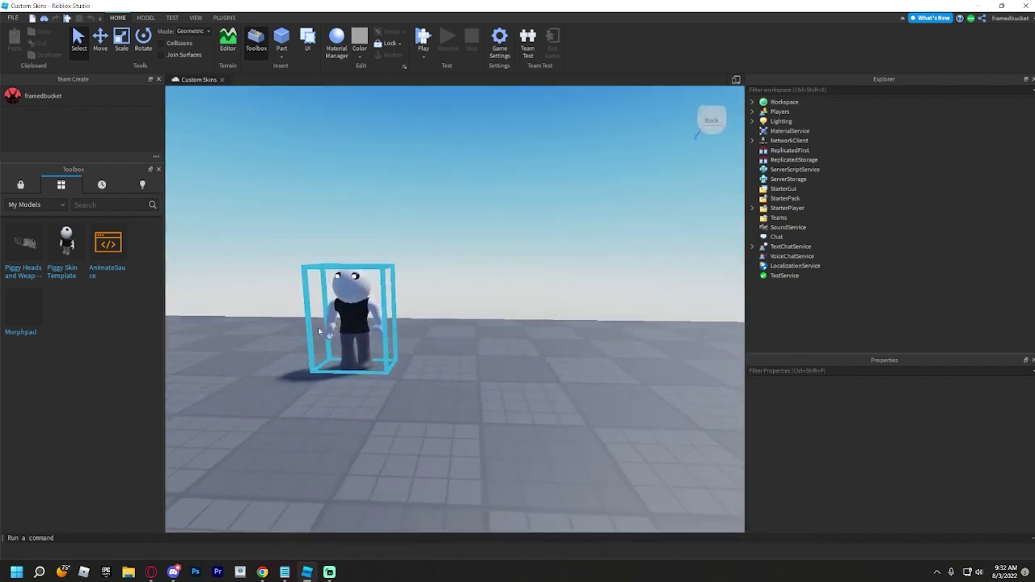
right_drag(458, 354, 466, 328)
key(w)
key(w)
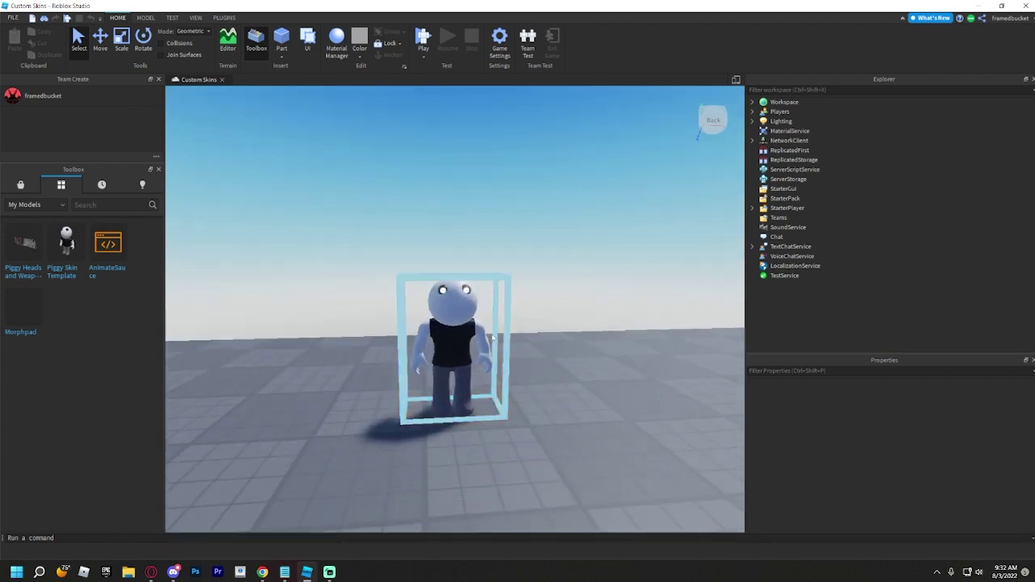
key(w)
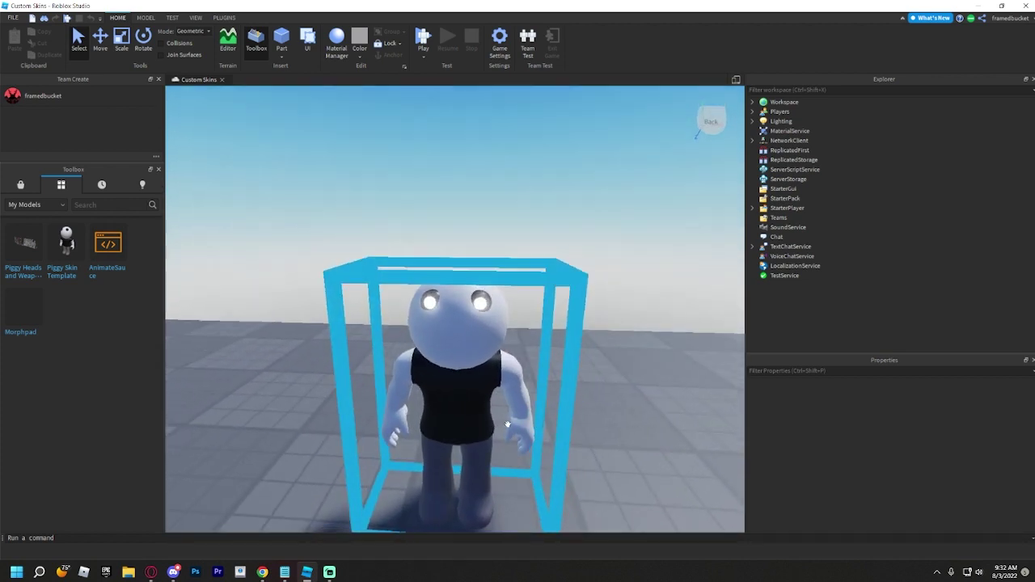
key(s)
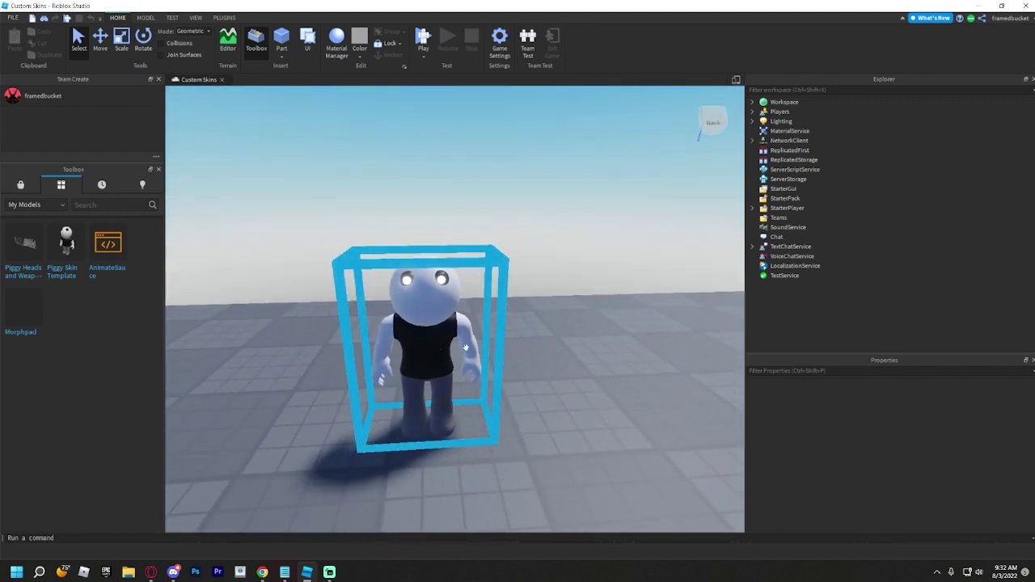
right_drag(478, 329, 482, 328)
key(s)
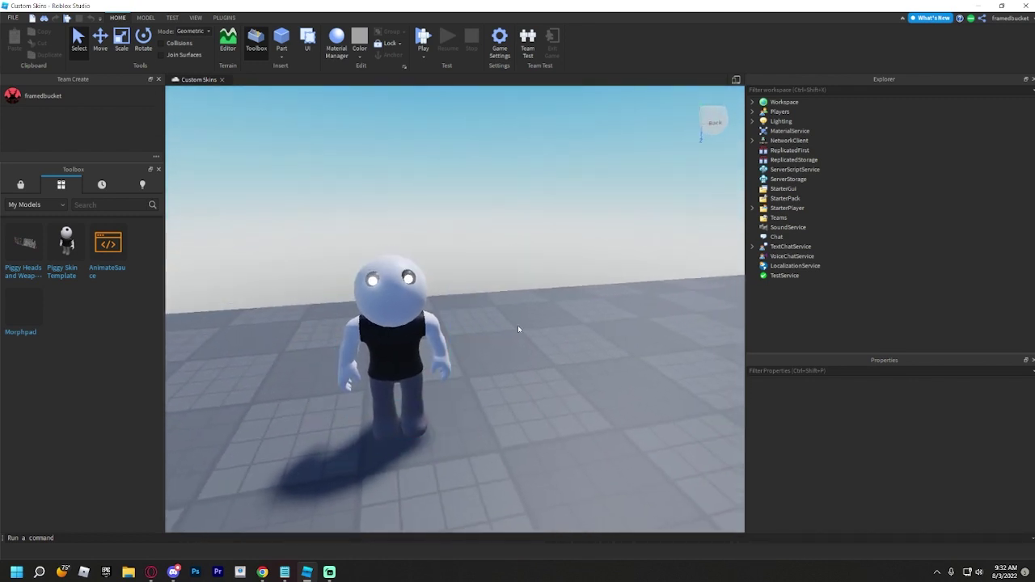
Switch to Chrome and view the Piggy Skin Template model's page on the Creator Marketplace
key(alt+Tab)
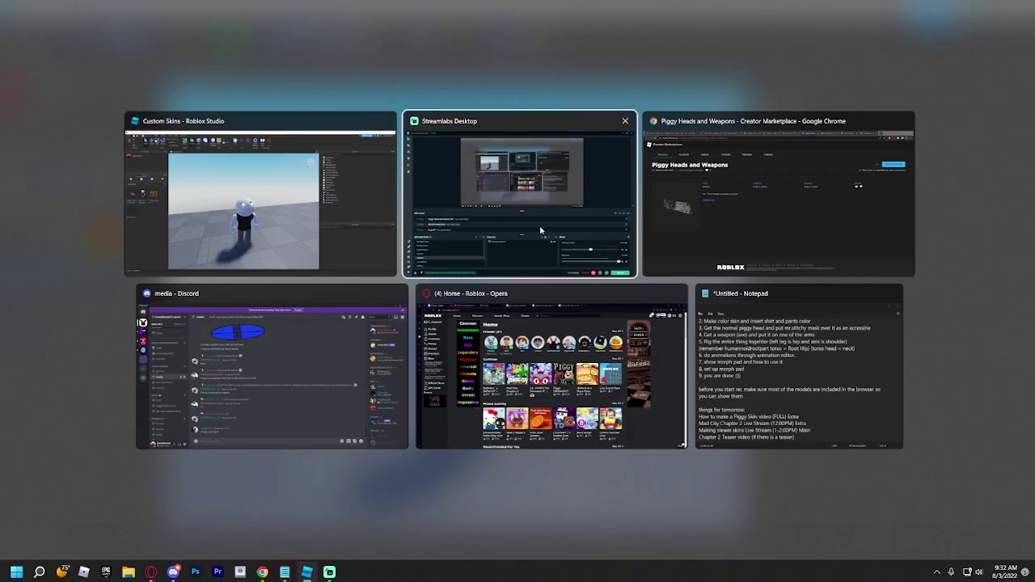
click(680, 218)
click(717, 8)
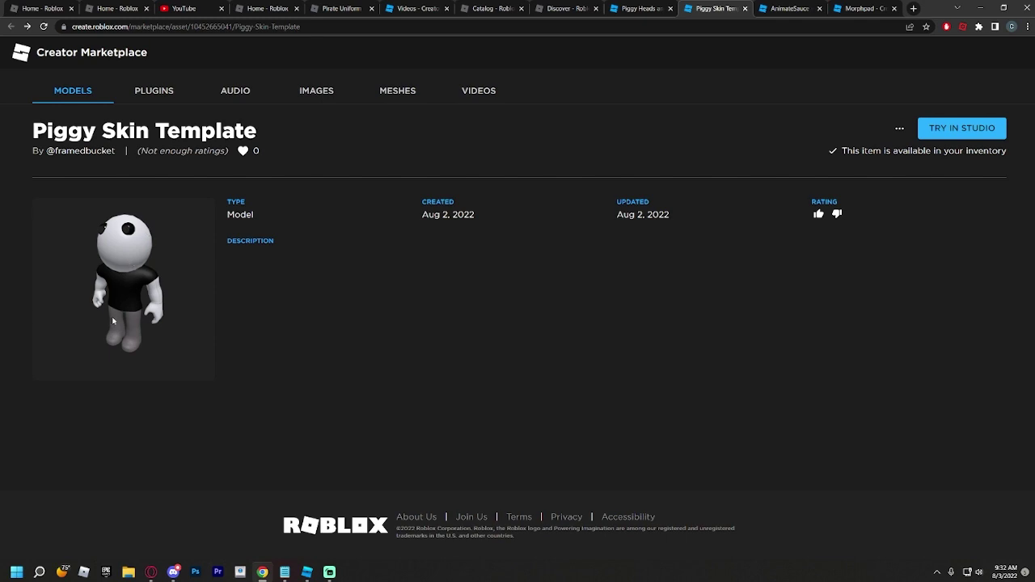
Switch back to Roblox Studio, search the marketplace models for "piggy skin", and clear the search text
key(alt+Tab)
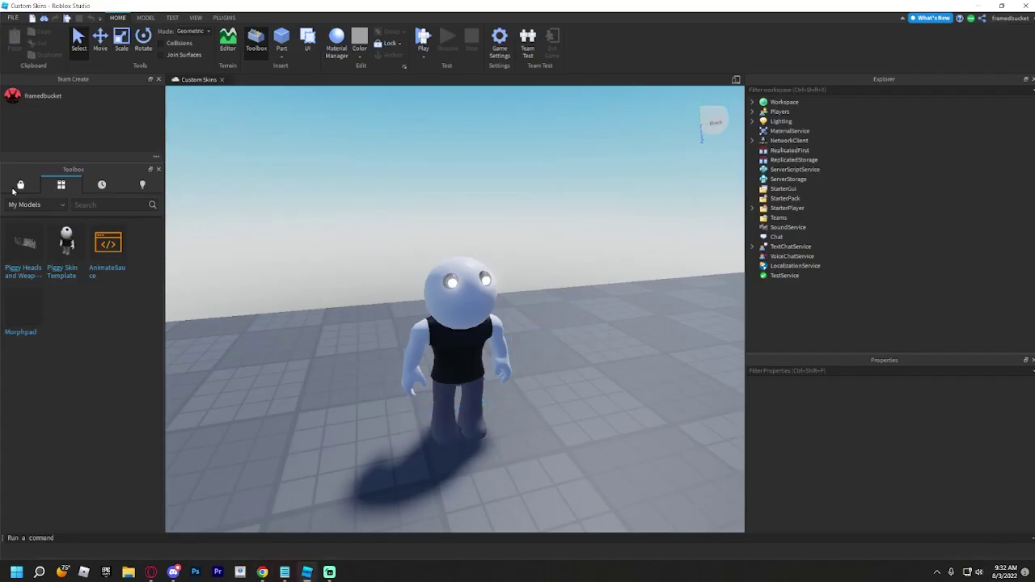
click(15, 187)
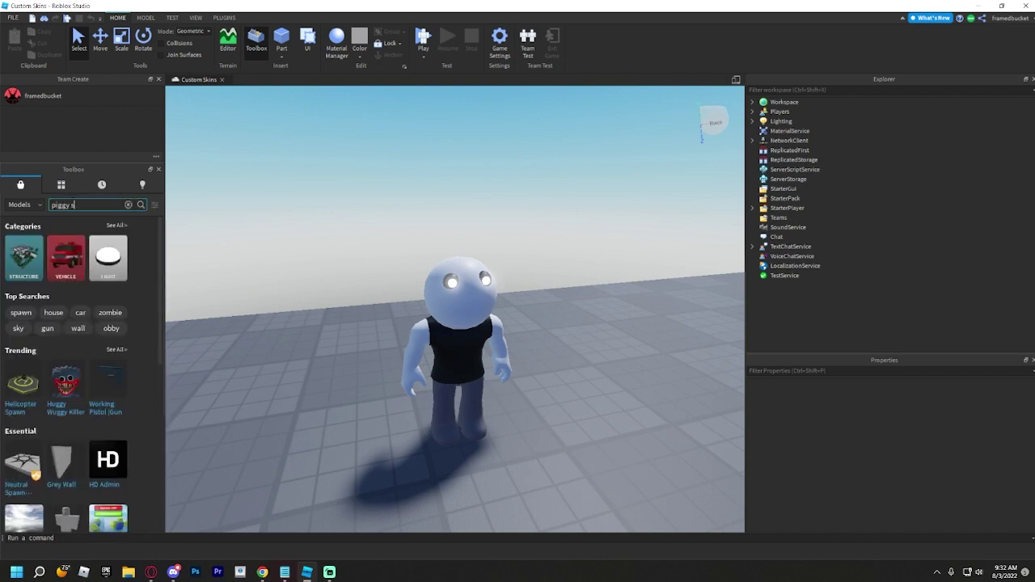
key(Return)
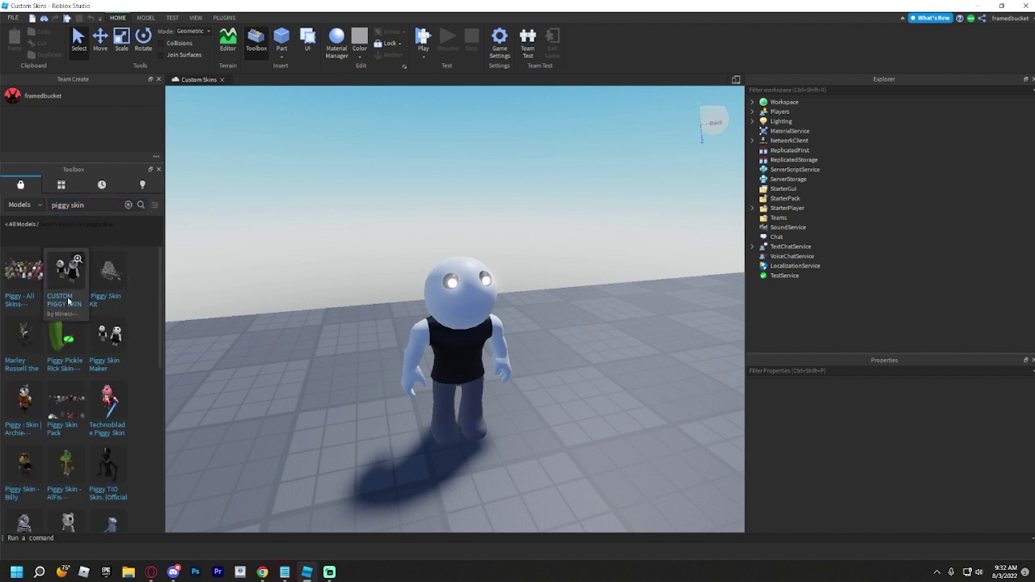
click(105, 205)
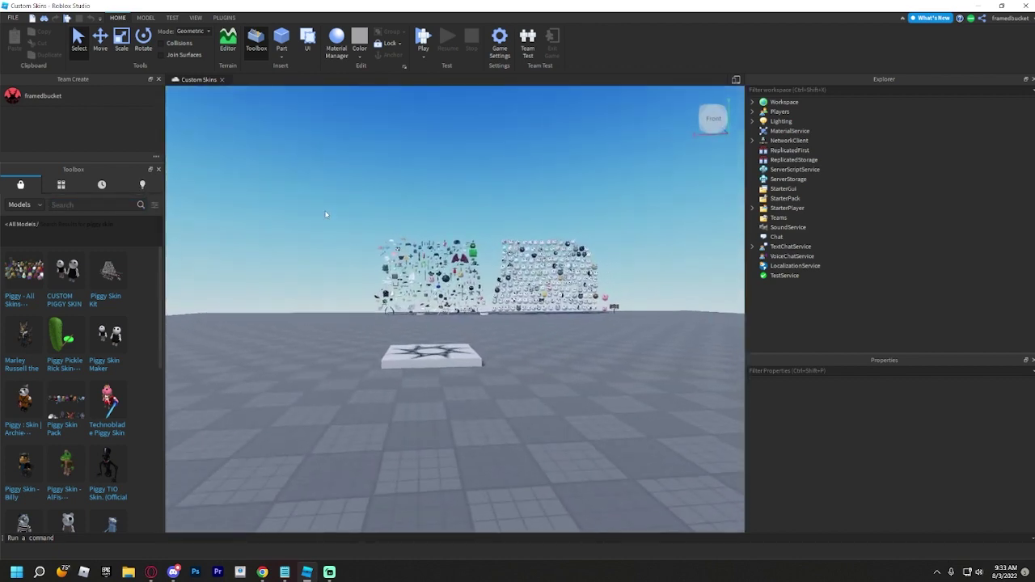
Examine the two walls of accessories, weapons and animal heads in the place
scroll(326, 213, down, 5)
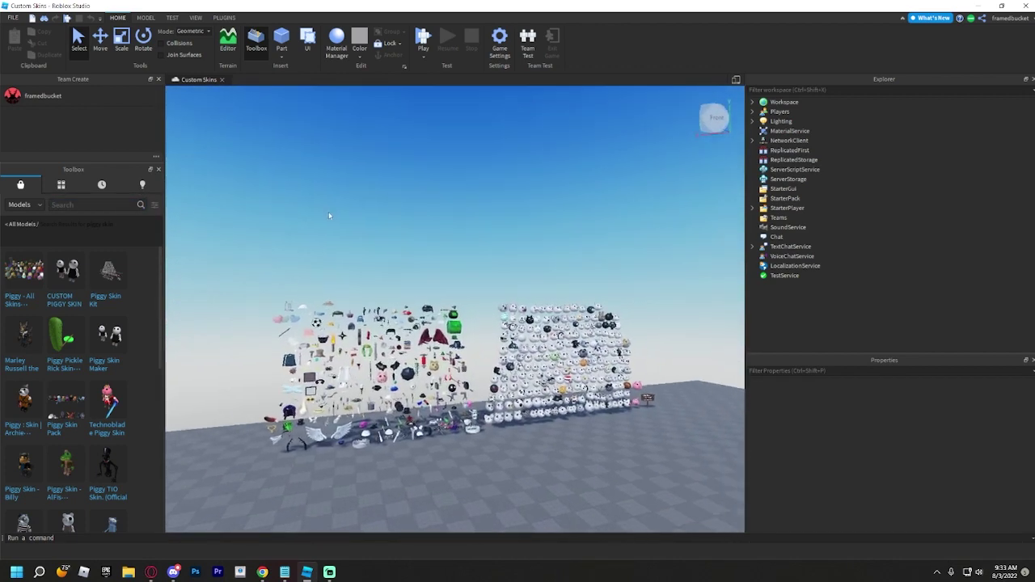
key(w)
right_drag(329, 216, 406, 253)
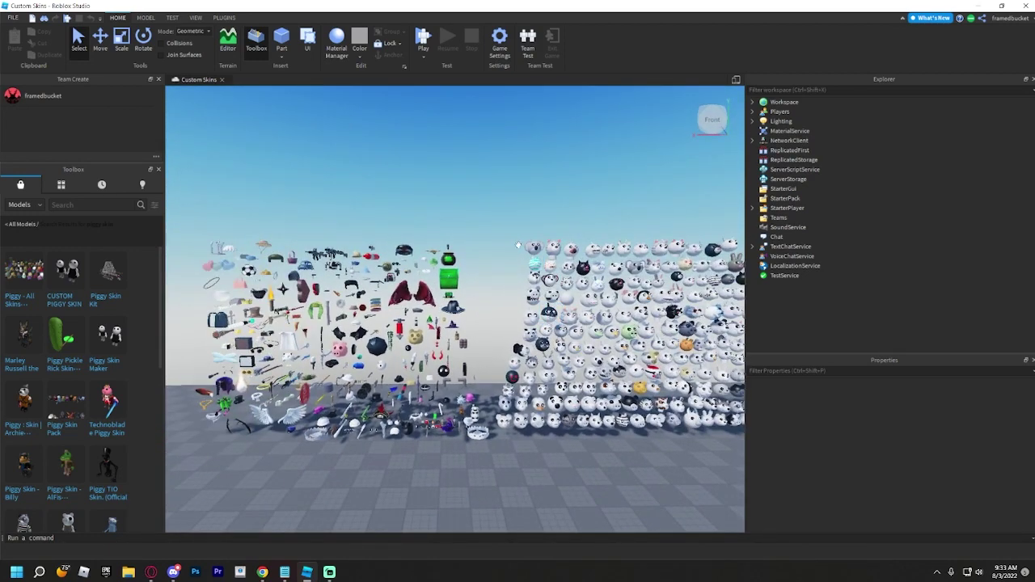
right_drag(517, 244, 546, 242)
View the Piggy Heads and Weapons model's marketplace page in Chrome and return to Roblox Studio
key(alt+Tab)
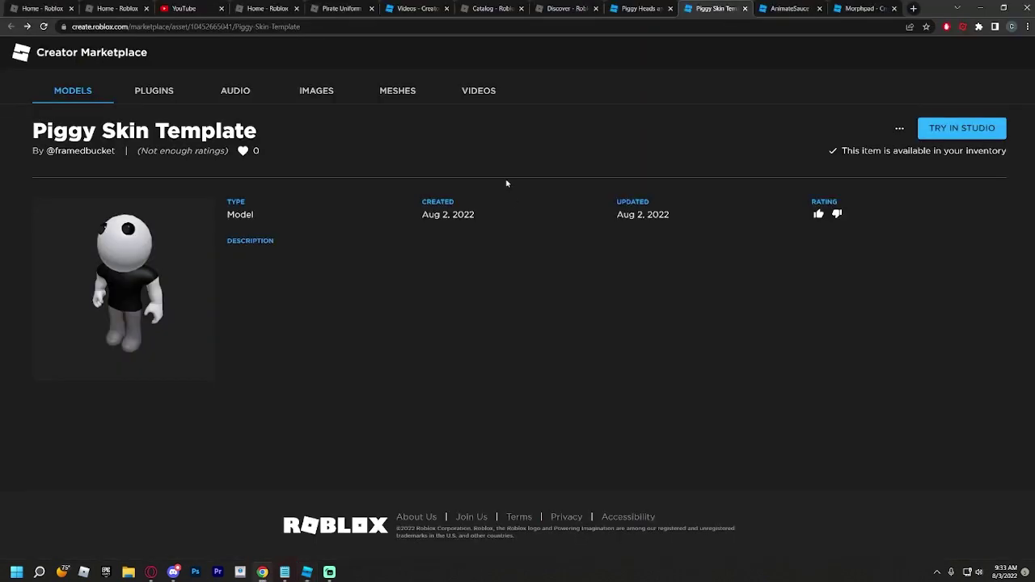
click(643, 8)
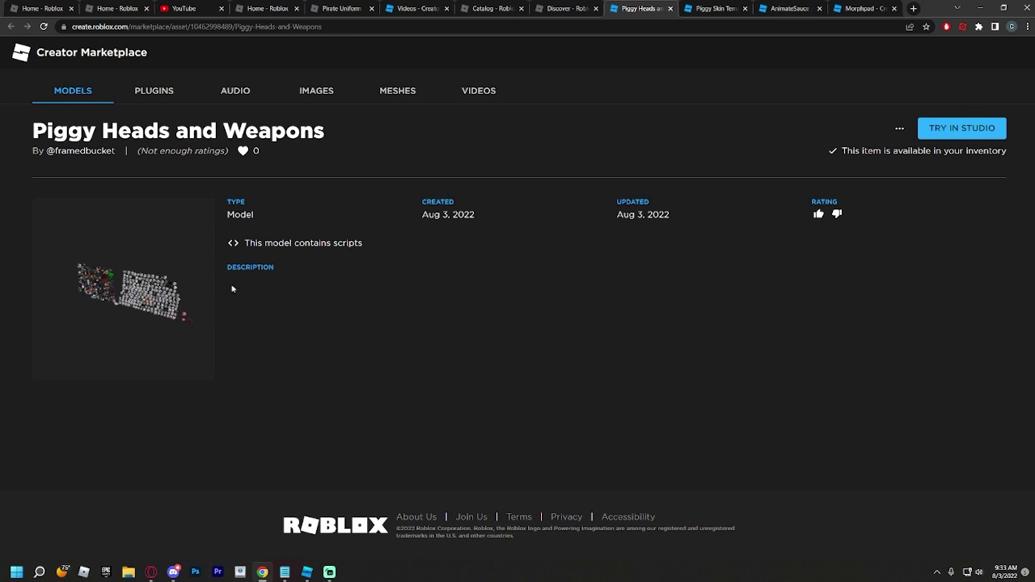
key(alt+Tab)
Find the Dog Head V4 model on the wall of heads and pull it out onto the open floor
scroll(600, 279, up, 5)
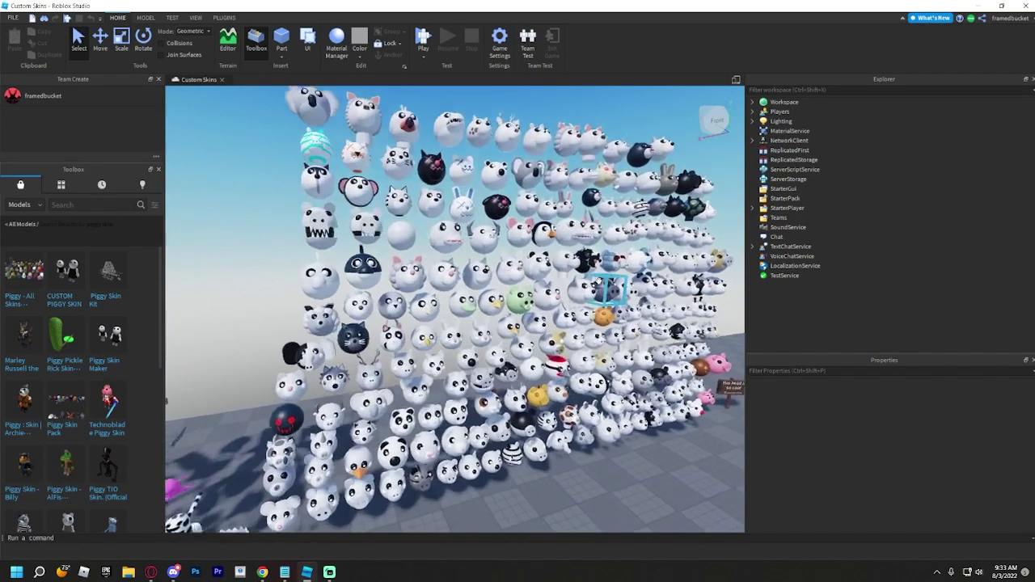
key(d)
right_drag(599, 280, 562, 280)
key(d)
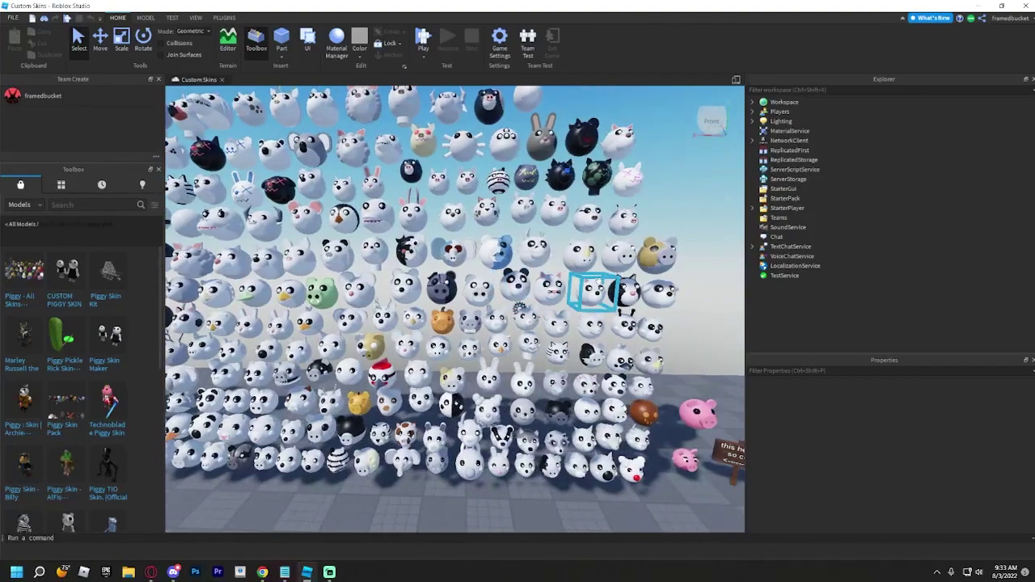
key(a)
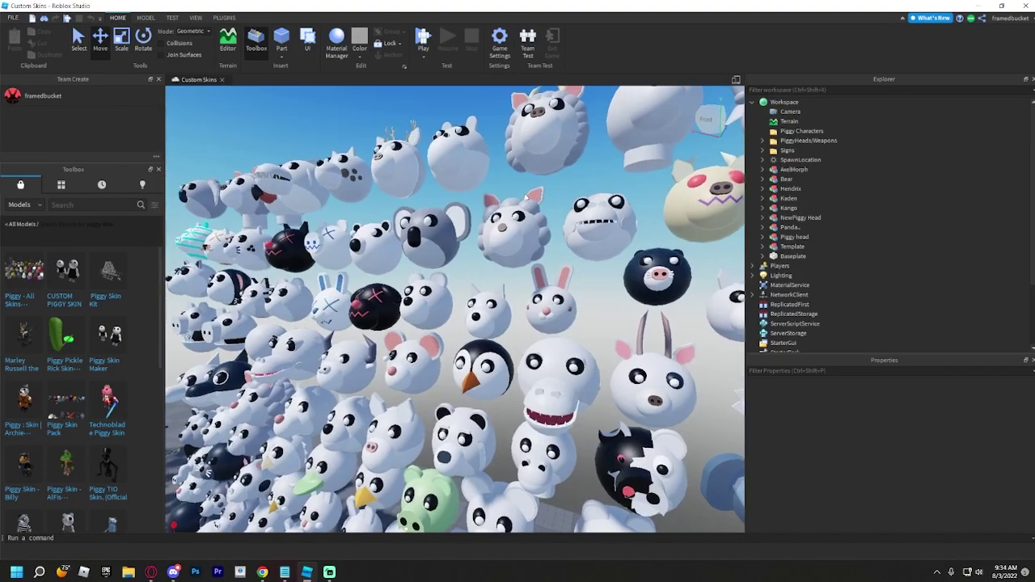
key(w)
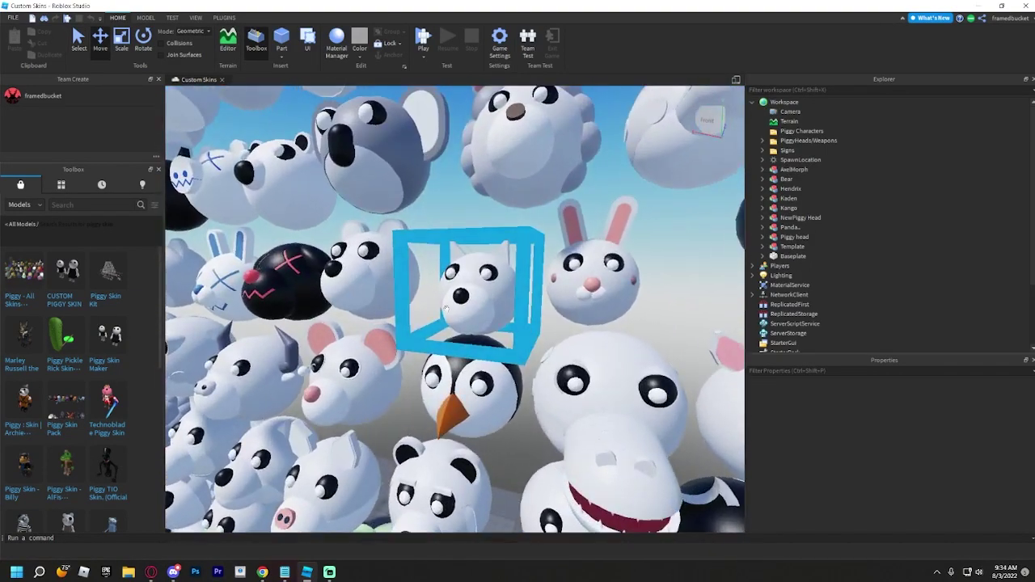
click(457, 295)
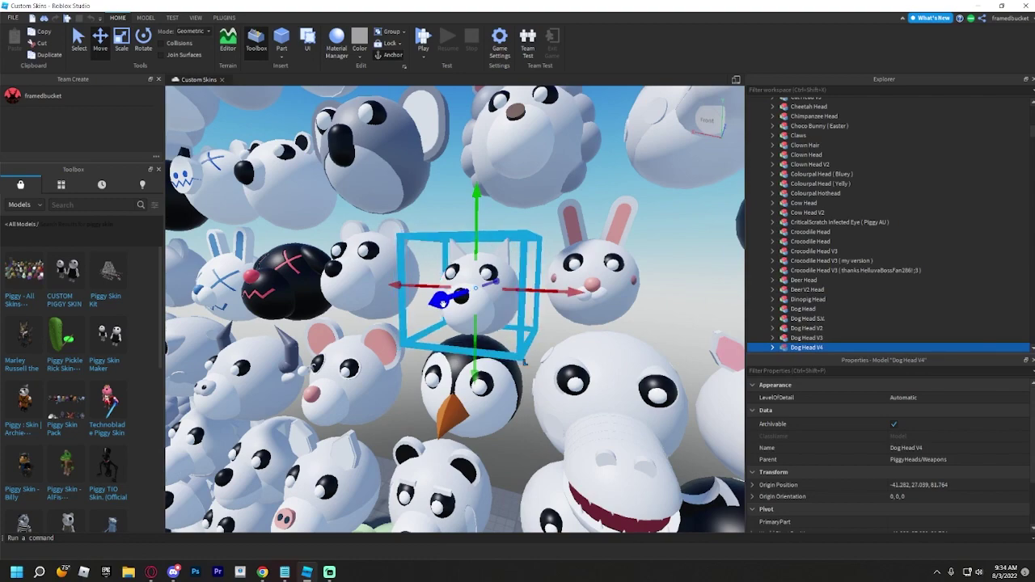
drag(458, 298, 460, 299)
right_drag(459, 299, 429, 299)
key(s)
drag(460, 298, 459, 300)
right_drag(429, 298, 397, 306)
drag(459, 299, 439, 372)
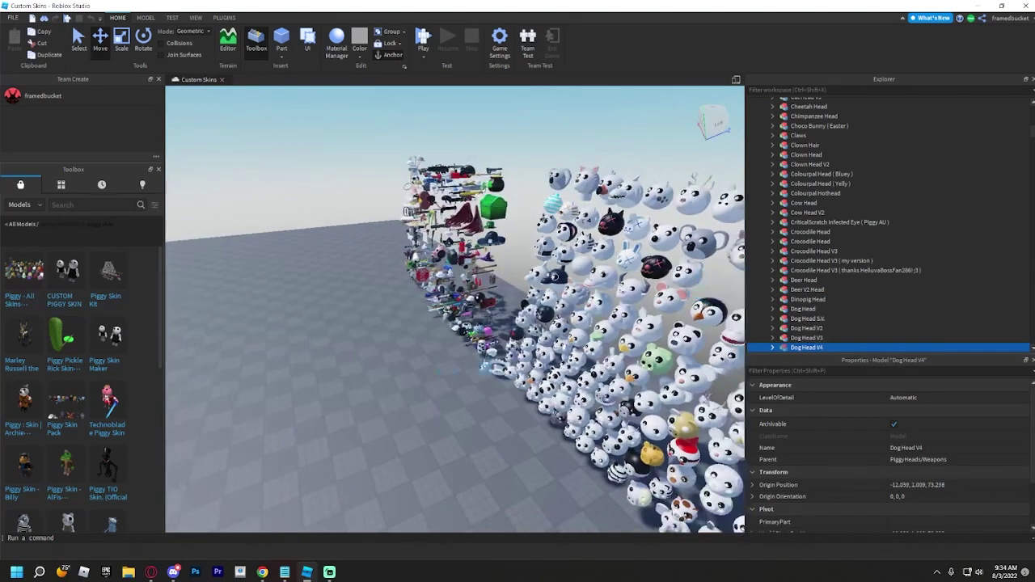
Place the dog head on the floor in front of the blank template character
drag(569, 342, 326, 198)
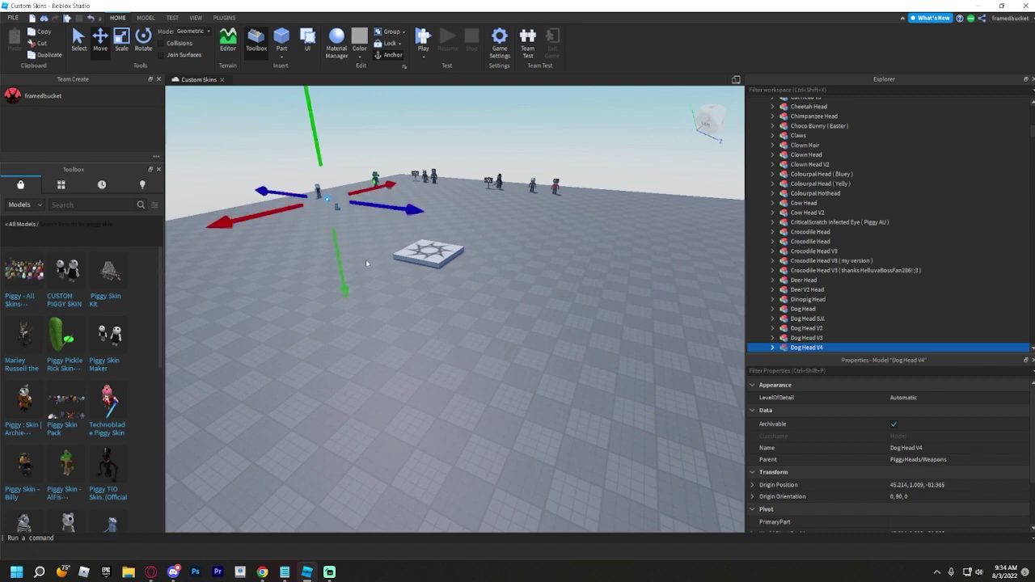
click(416, 291)
key(w)
right_drag(415, 293, 419, 297)
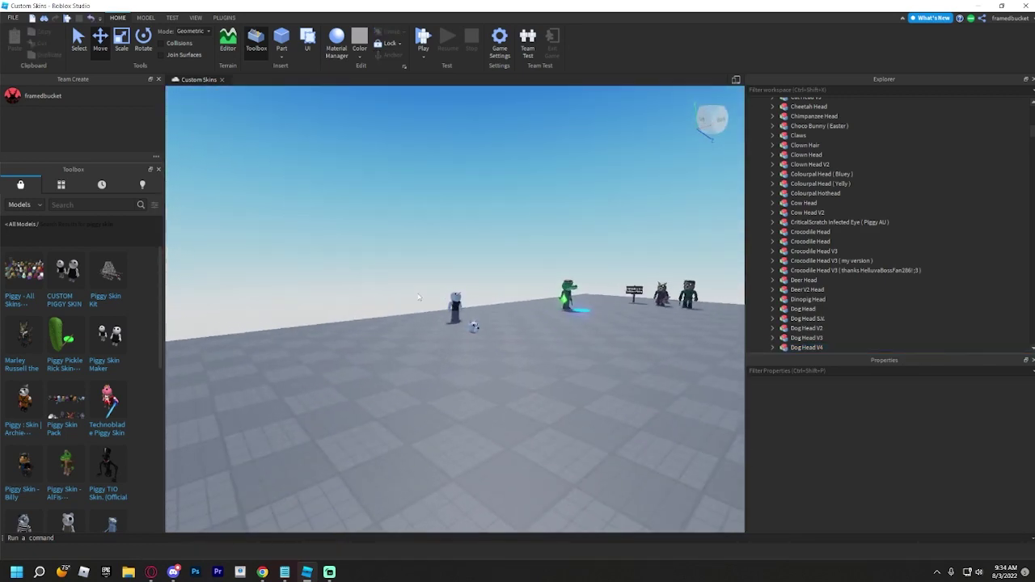
click(748, 348)
key(f)
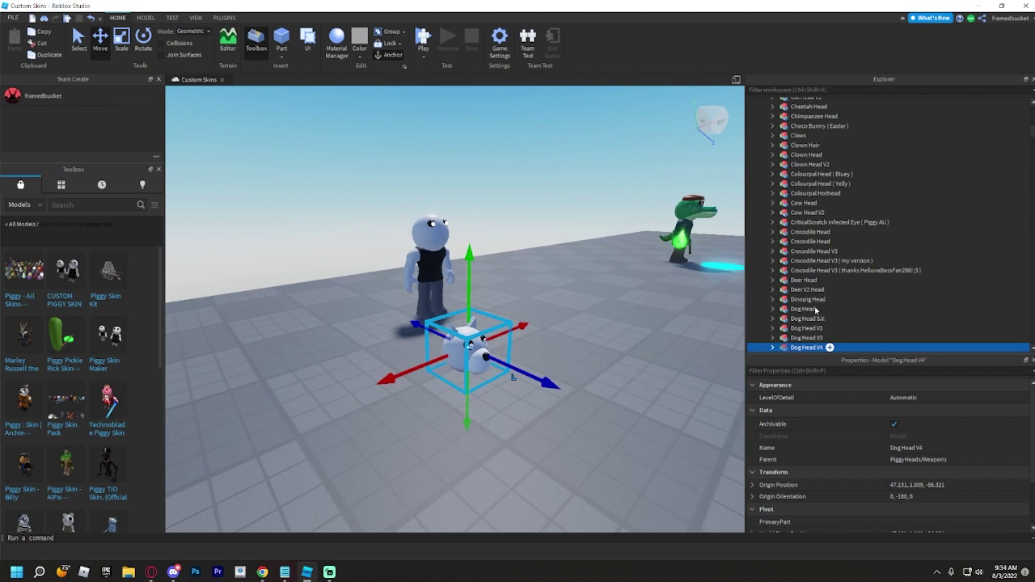
Move Dog Head V4 out of the PiggyHeads/Weapons folder and make it a child of the Template model
drag(816, 309, 789, 106)
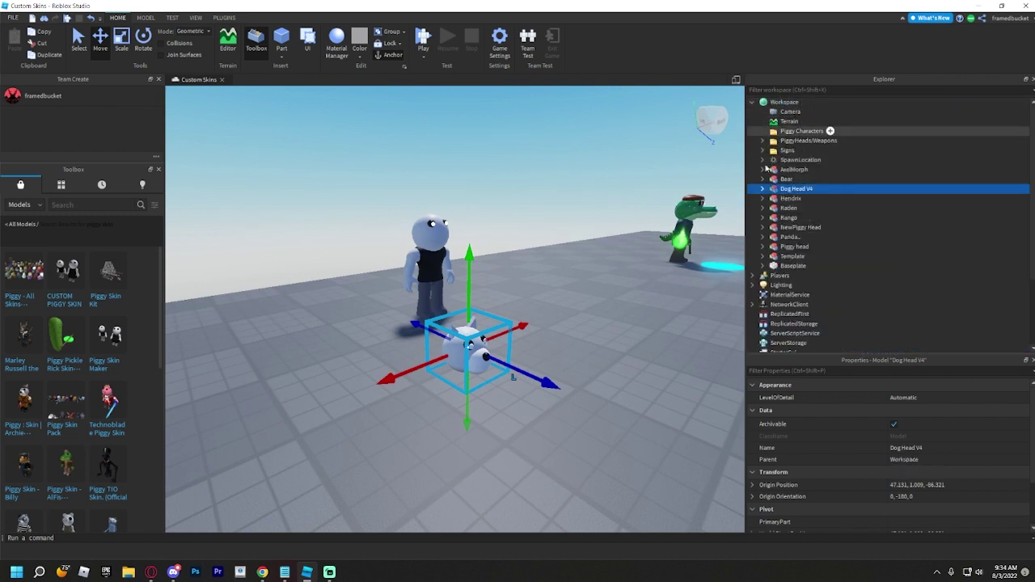
click(783, 257)
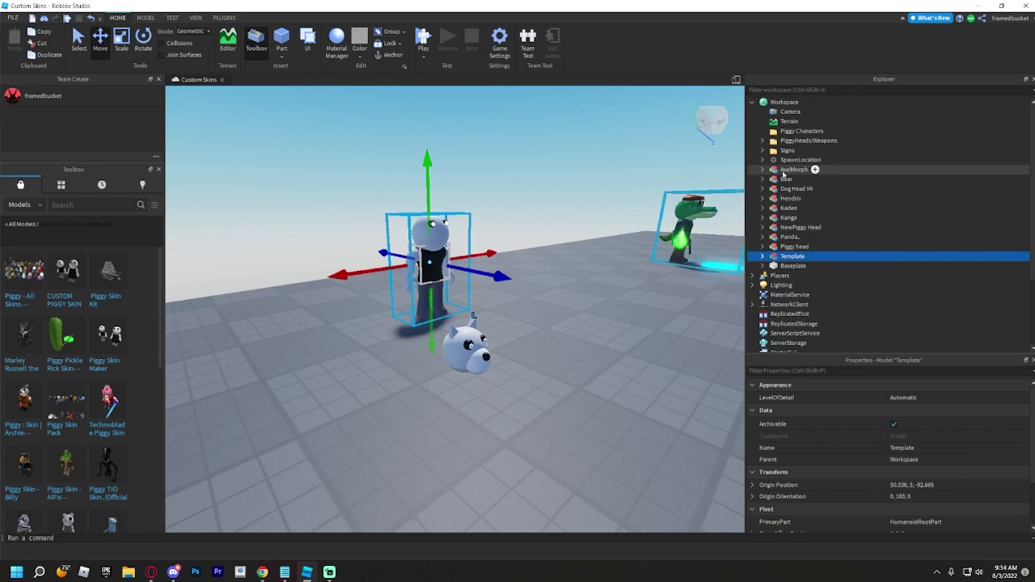
click(801, 188)
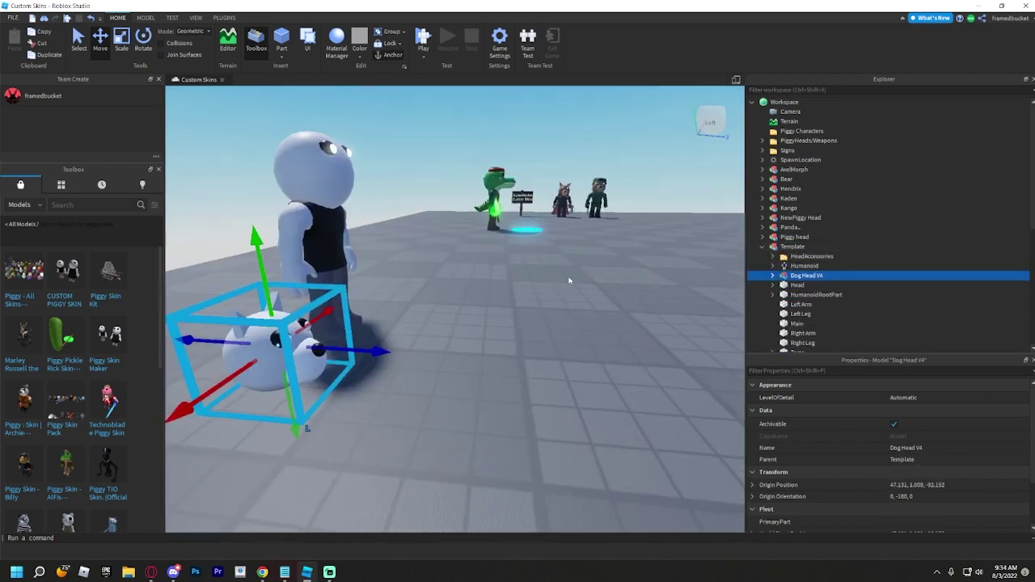
Position the dog head over the template character's head, with its origin at about 50.333, 4.708, -92.382
key(f)
drag(574, 276, 643, 288)
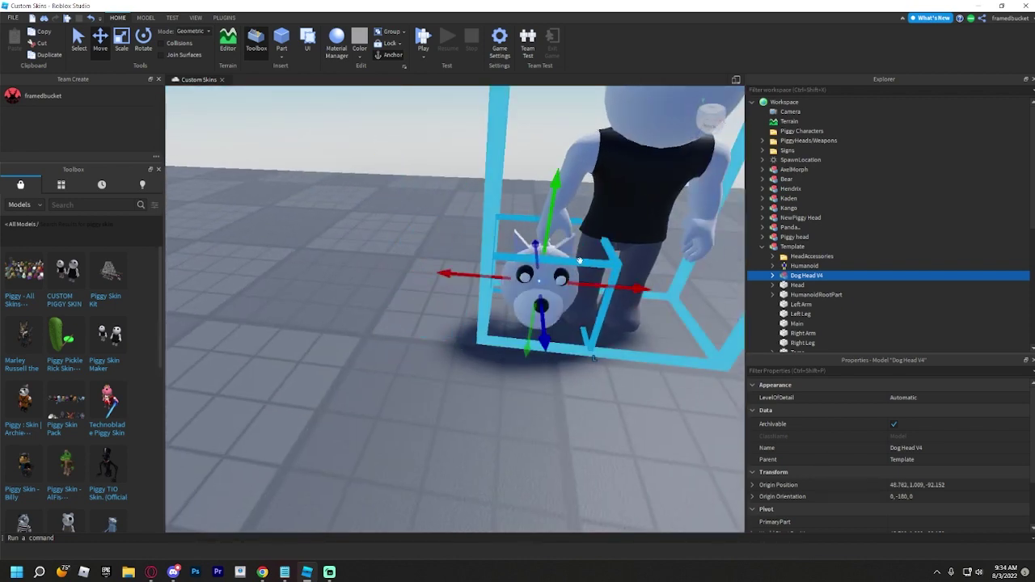
drag(547, 241, 632, 204)
right_drag(632, 204, 436, 229)
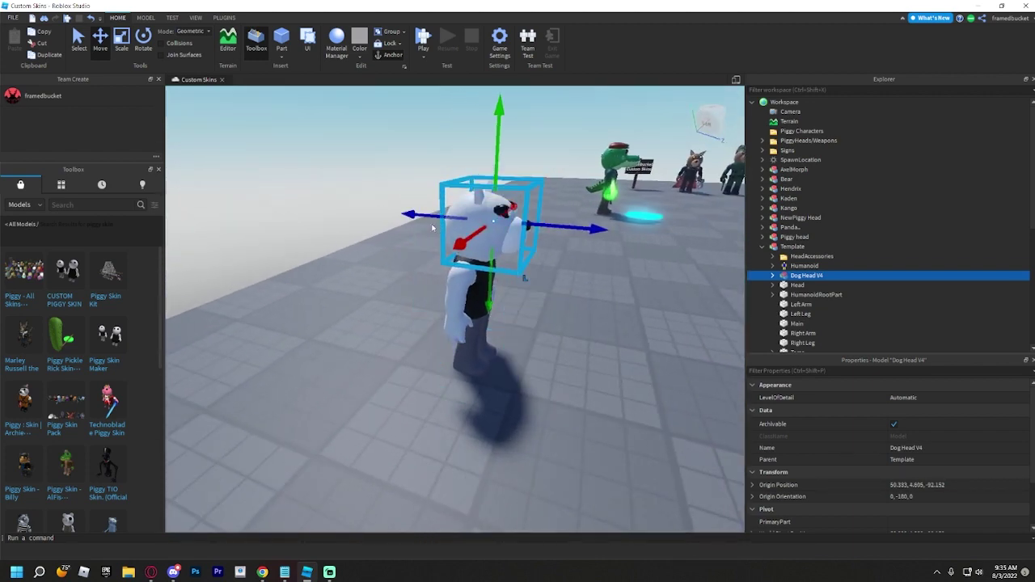
drag(425, 210, 416, 212)
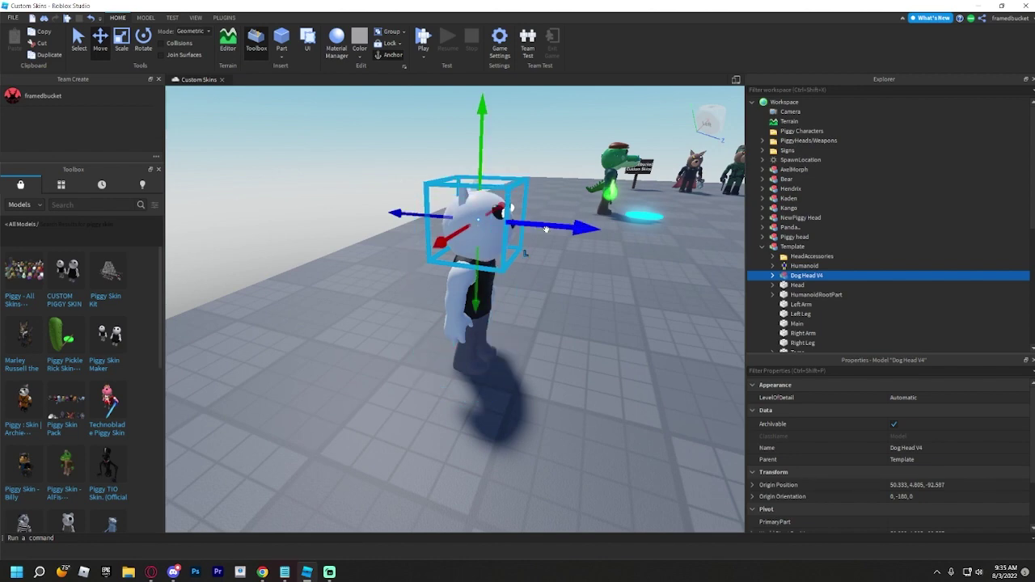
drag(552, 232, 486, 279)
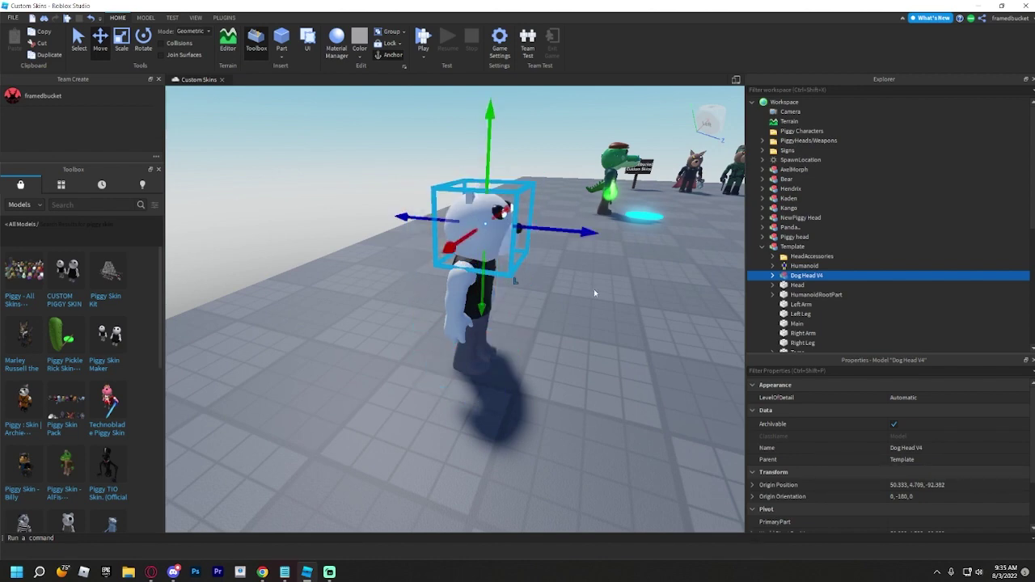
right_drag(594, 289, 594, 289)
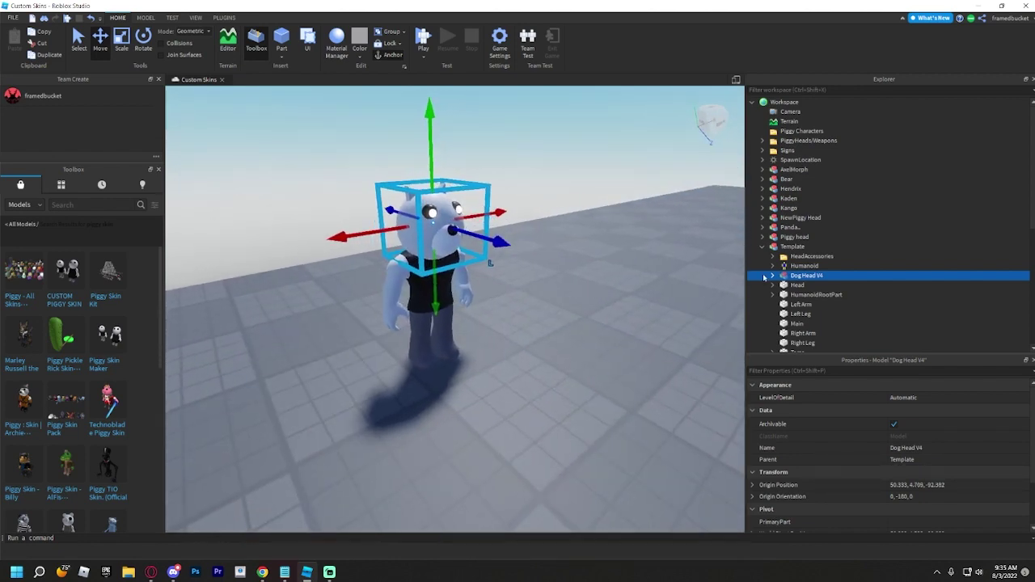
Delete the Main part, the template's original head, from the Template model
click(796, 286)
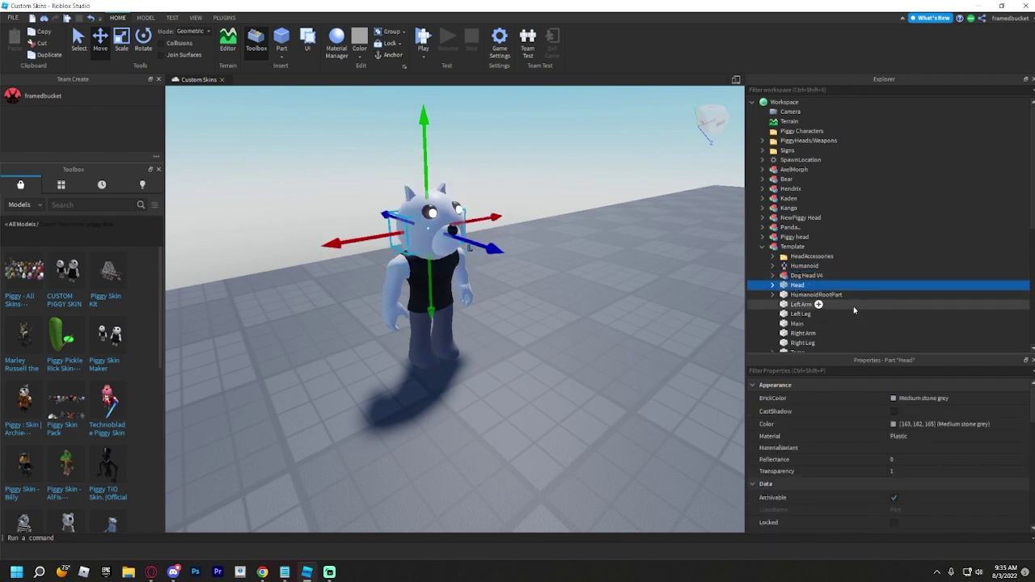
scroll(854, 310, down, 1)
click(796, 296)
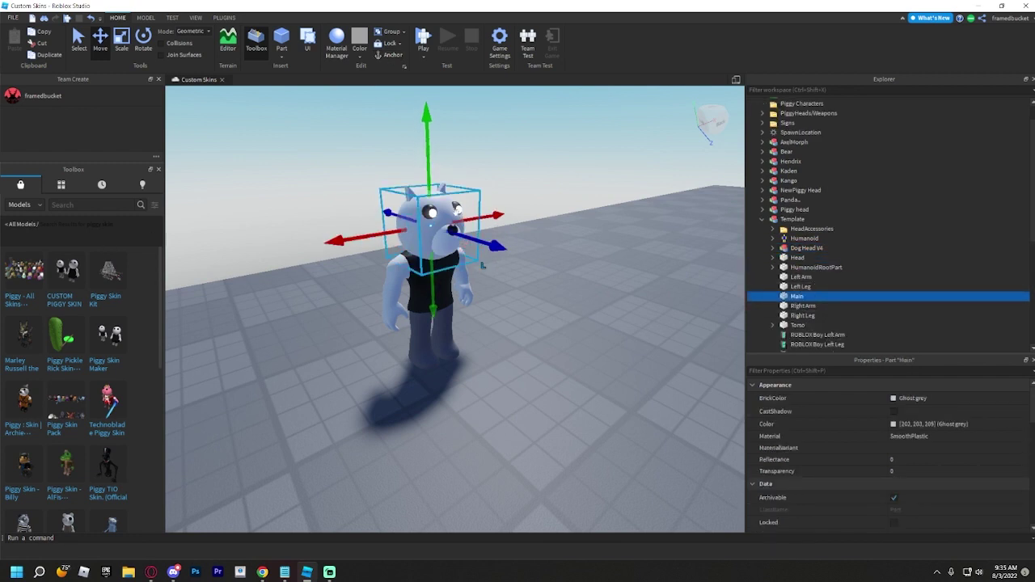
key(Delete)
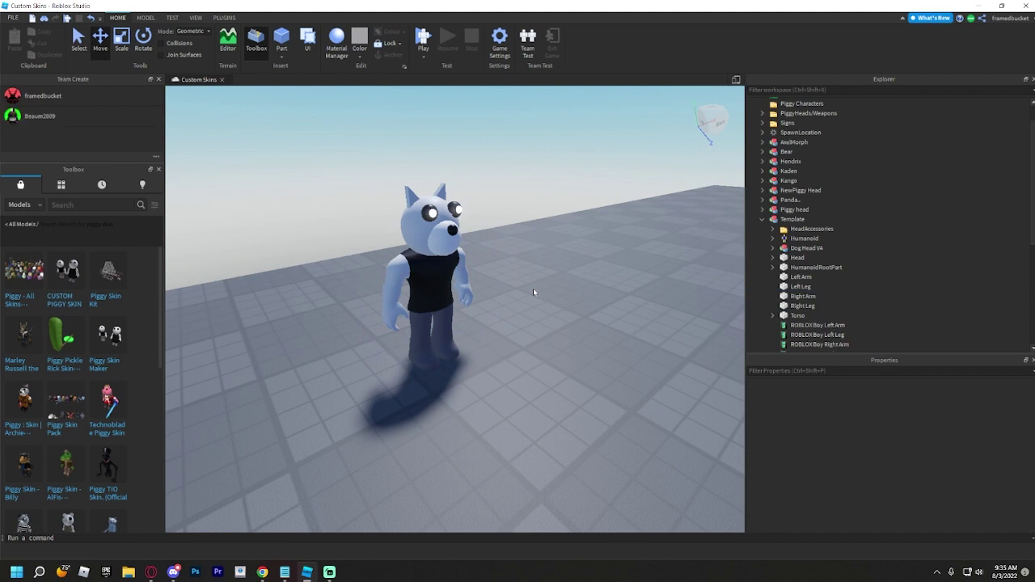
Delete LeftEye, LeftPupil, RightEye and RightPupil from the Template model, along with their HeadAccessories folder
scroll(799, 304, down, 2)
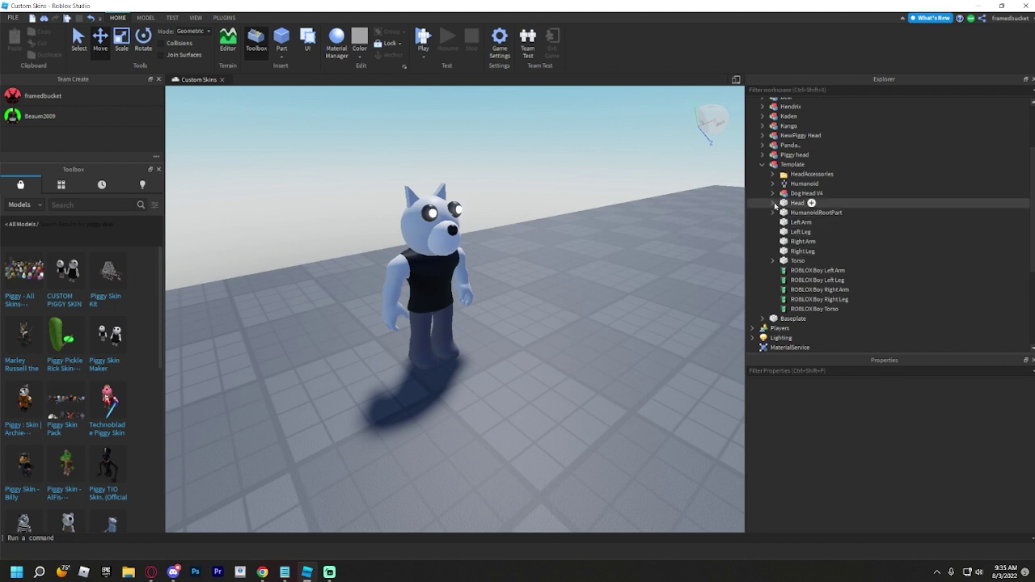
click(773, 203)
click(773, 203)
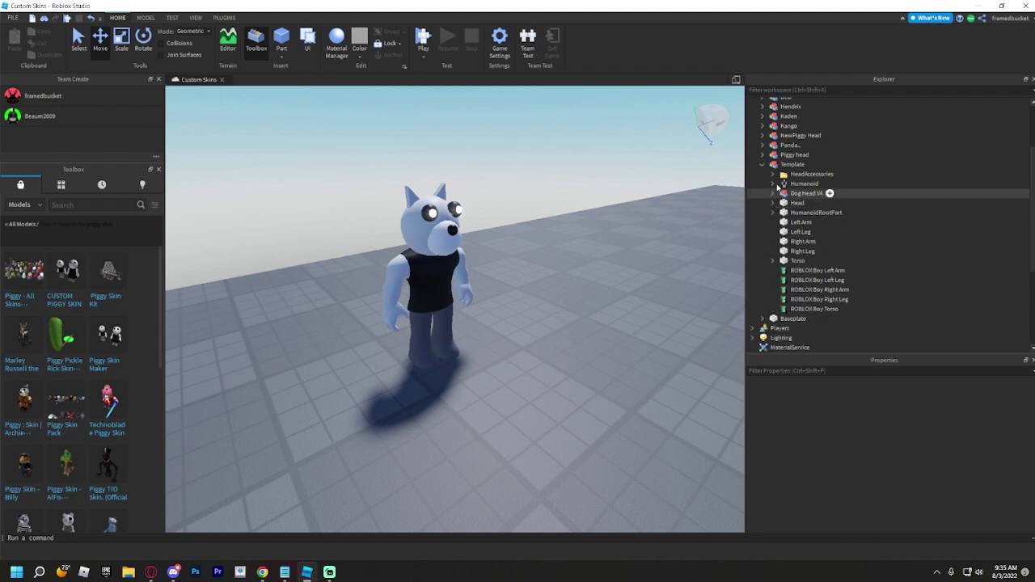
click(772, 174)
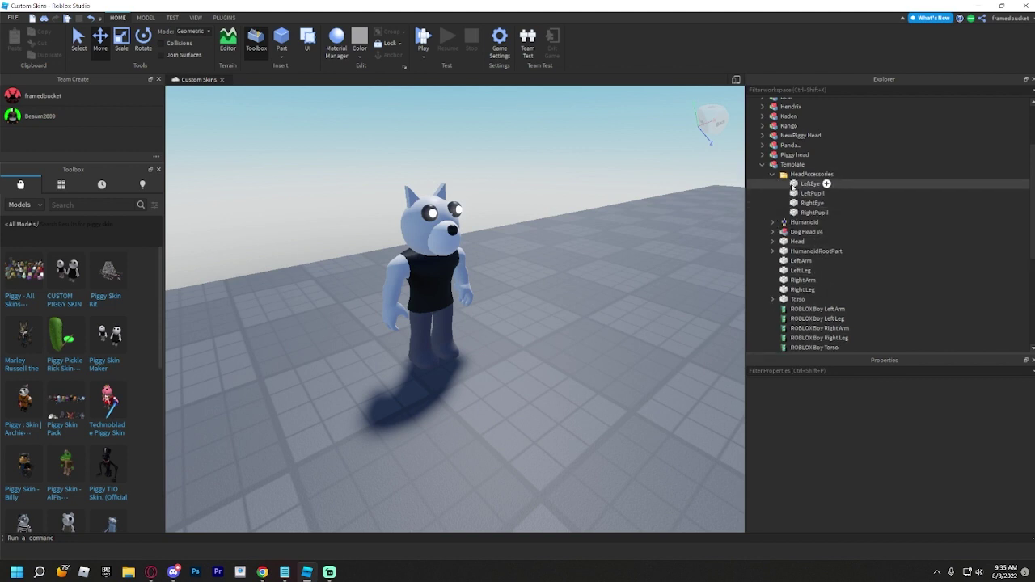
click(794, 185)
key(Delete)
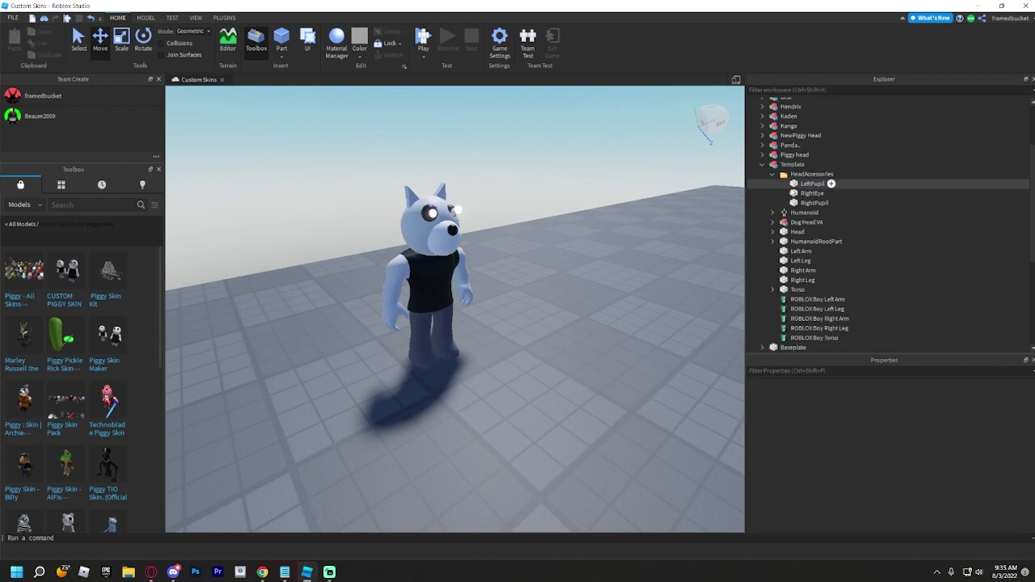
click(801, 184)
key(Delete)
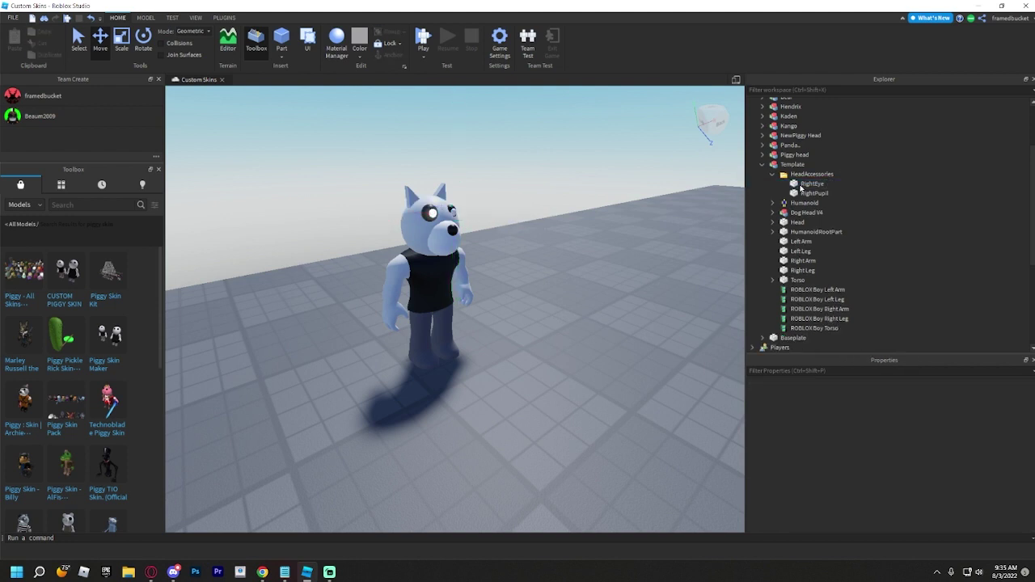
click(800, 184)
key(Delete)
click(801, 185)
key(Delete)
click(775, 176)
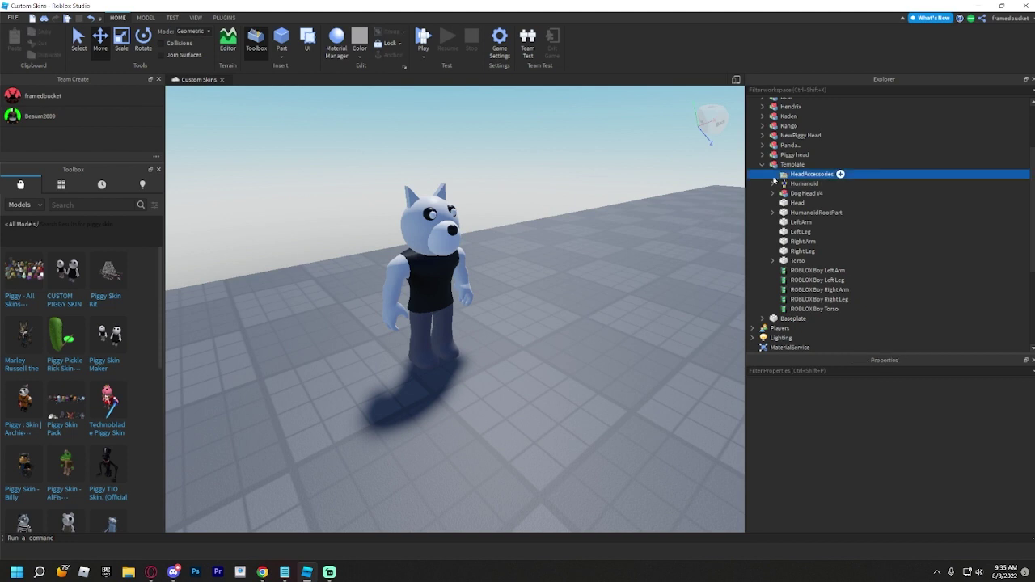
key(Delete)
Resize Dog Head V4 slightly with the Scale tool so it suits the template's body
right_drag(564, 219, 561, 220)
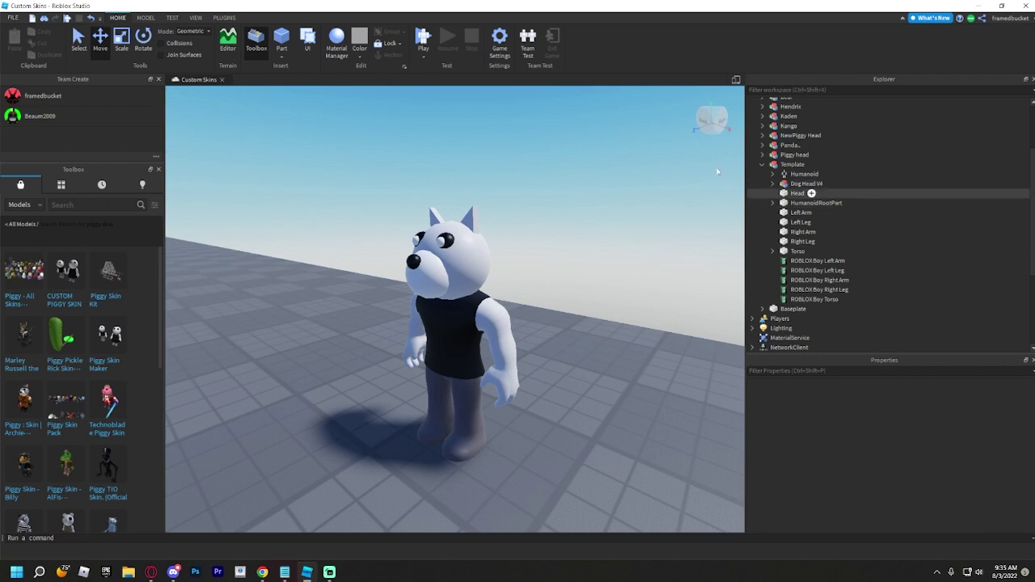
right_drag(553, 251, 555, 215)
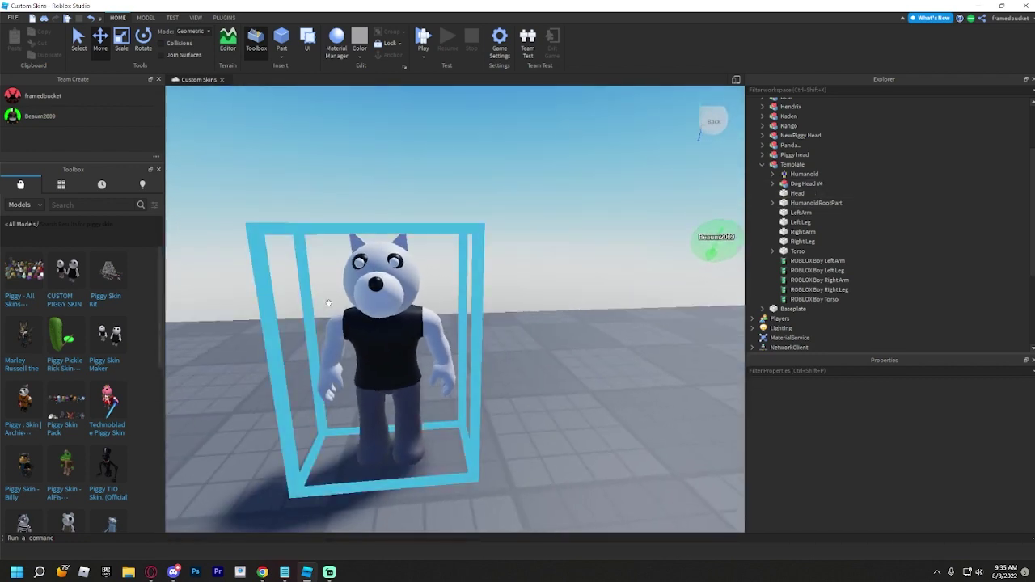
click(373, 286)
right_drag(555, 284, 524, 277)
click(806, 183)
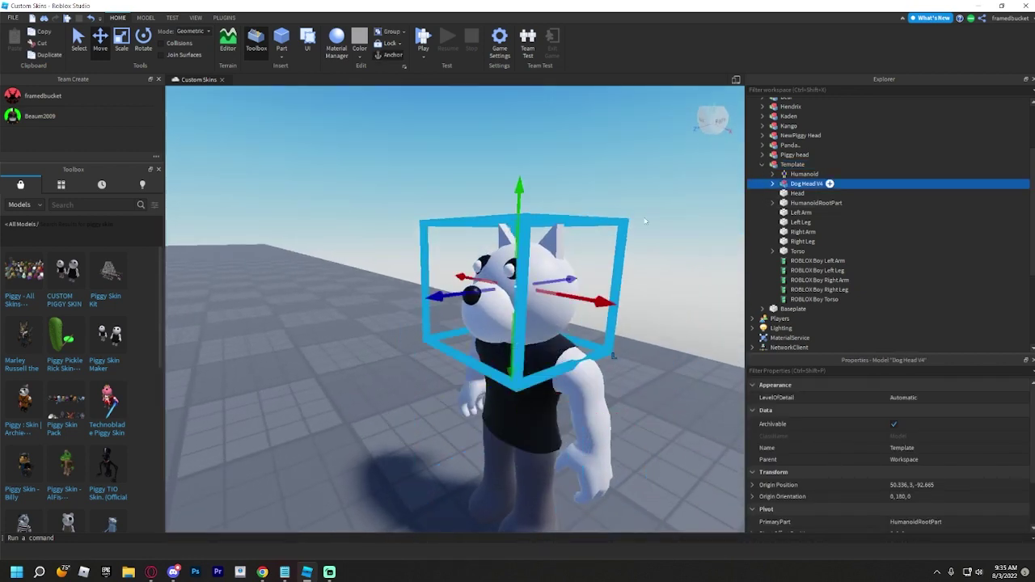
click(121, 38)
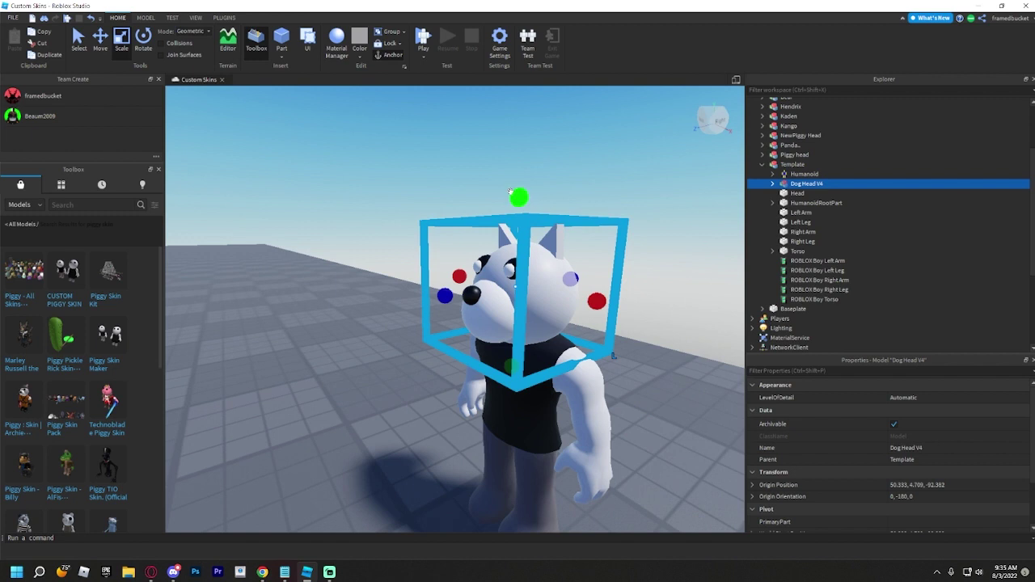
click(411, 171)
right_drag(412, 172, 415, 172)
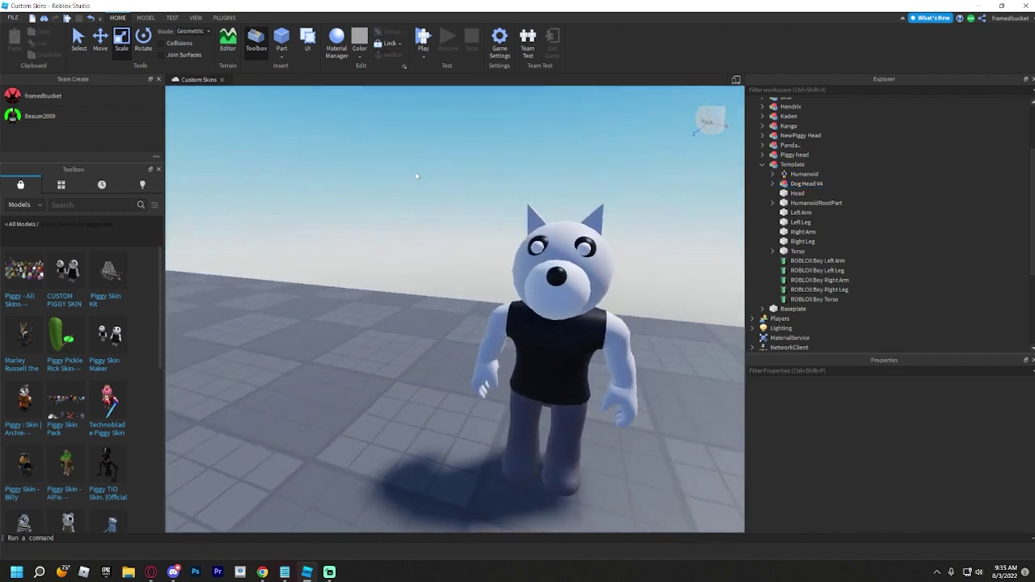
Move Dog Head V4 down onto the template's neck, with its origin at about 50.333, 4.691, -92.382
scroll(412, 171, down, 3)
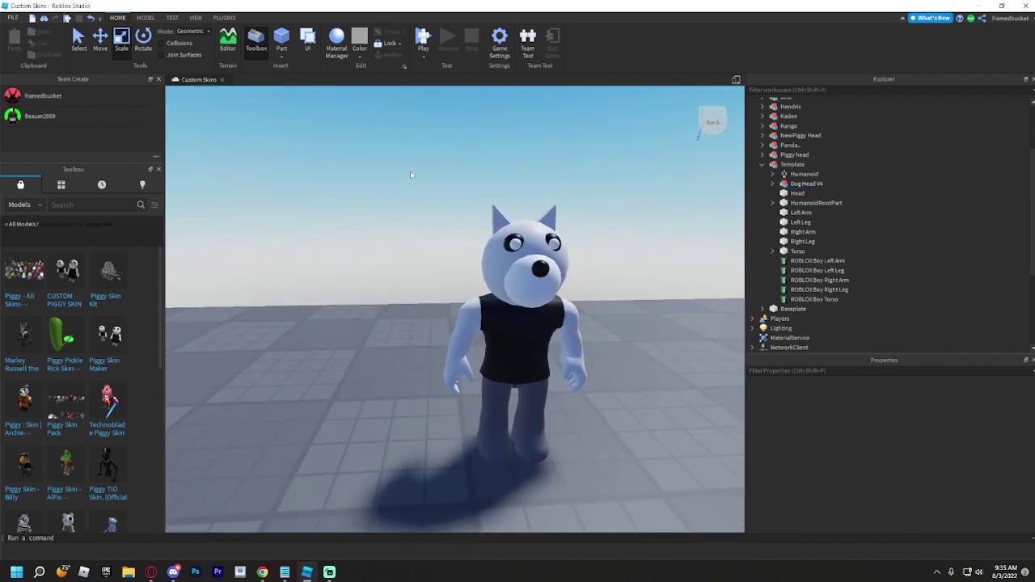
click(813, 183)
click(101, 41)
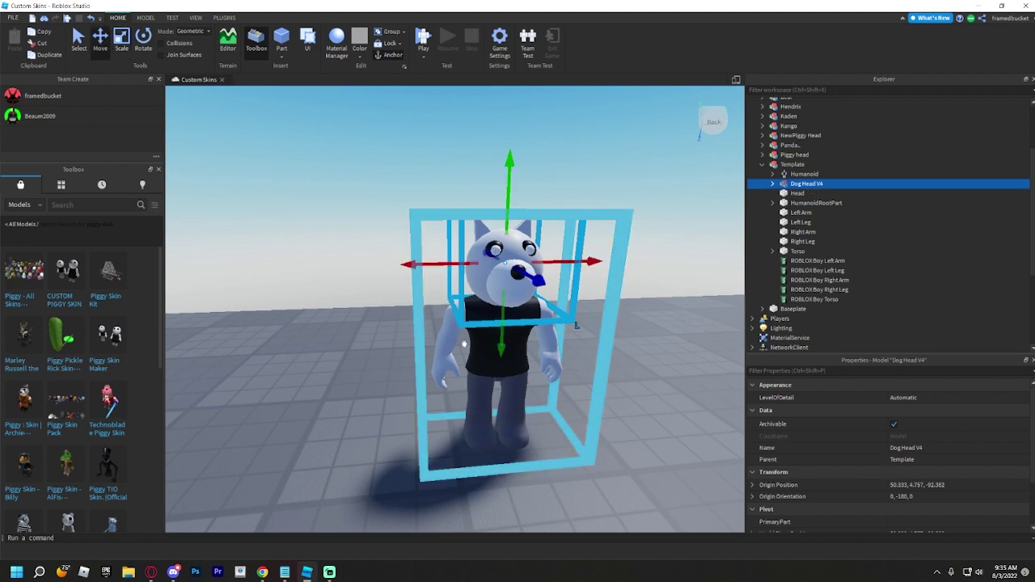
click(320, 272)
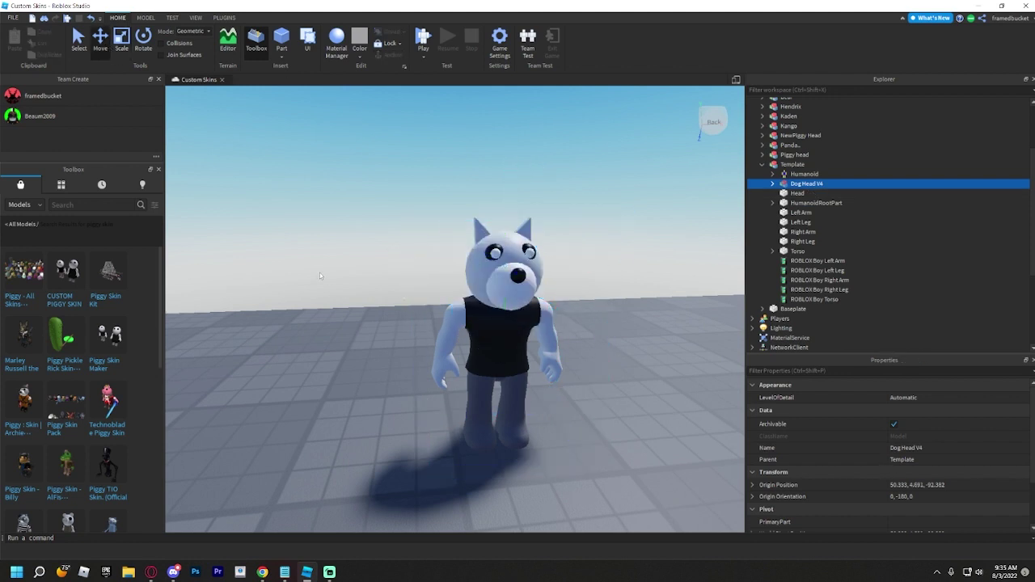
right_drag(320, 272, 317, 273)
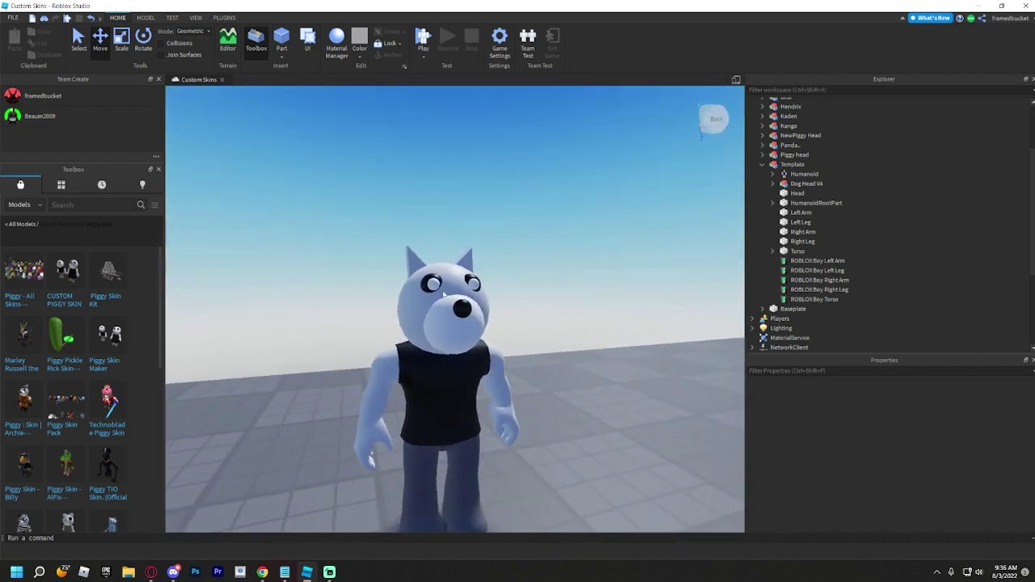
click(842, 203)
click(799, 194)
click(809, 203)
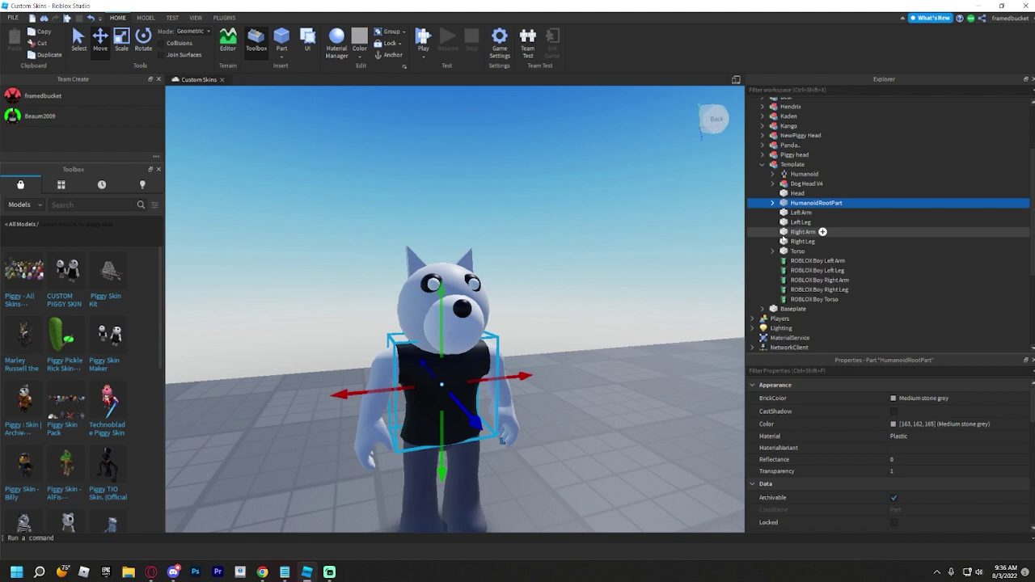
right_drag(732, 257, 743, 260)
click(505, 283)
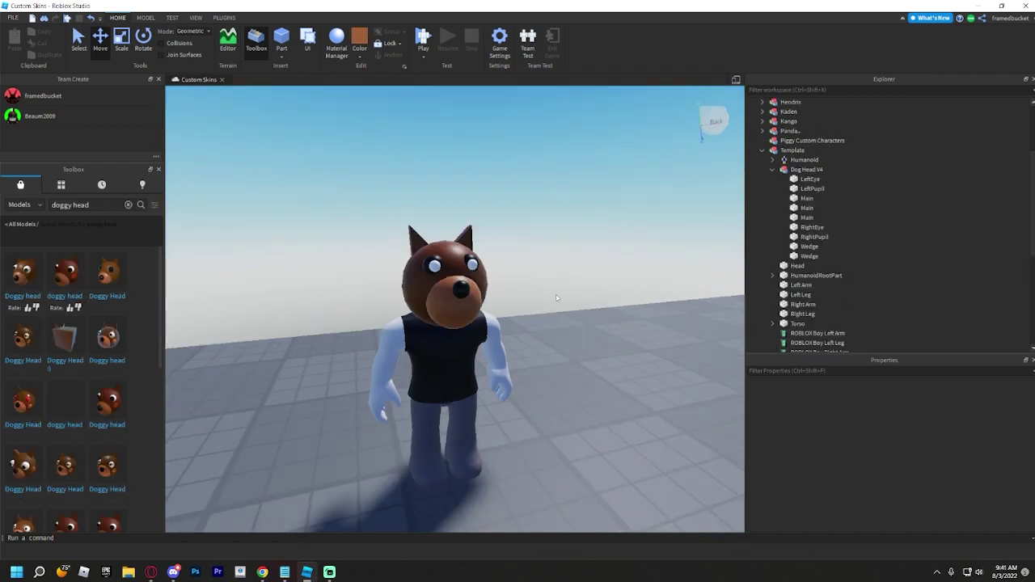
right_drag(556, 298, 556, 299)
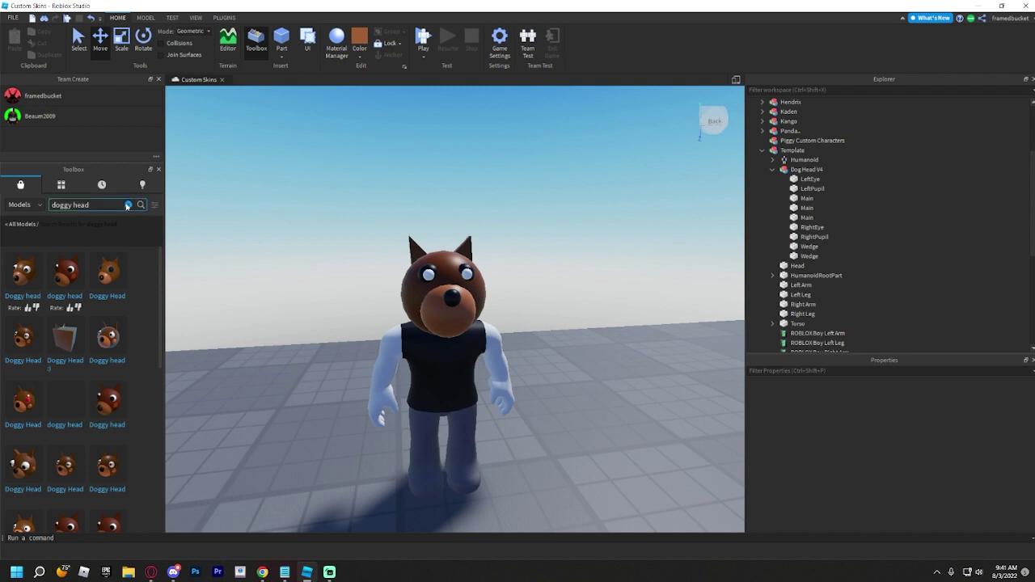
Clear the model search, collapse Dog Head V4 and insert a Shirt object into the Template model
click(127, 206)
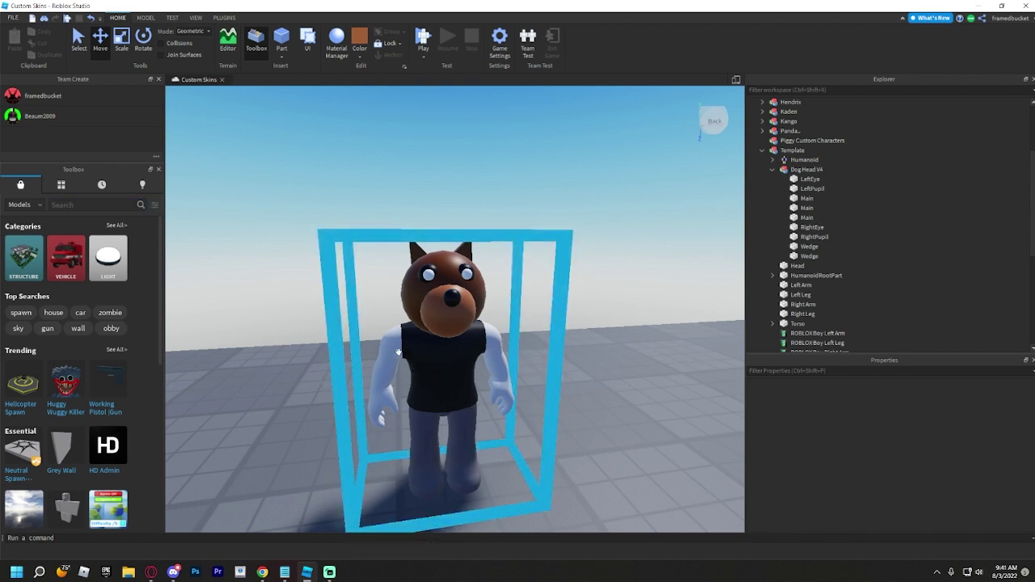
click(773, 169)
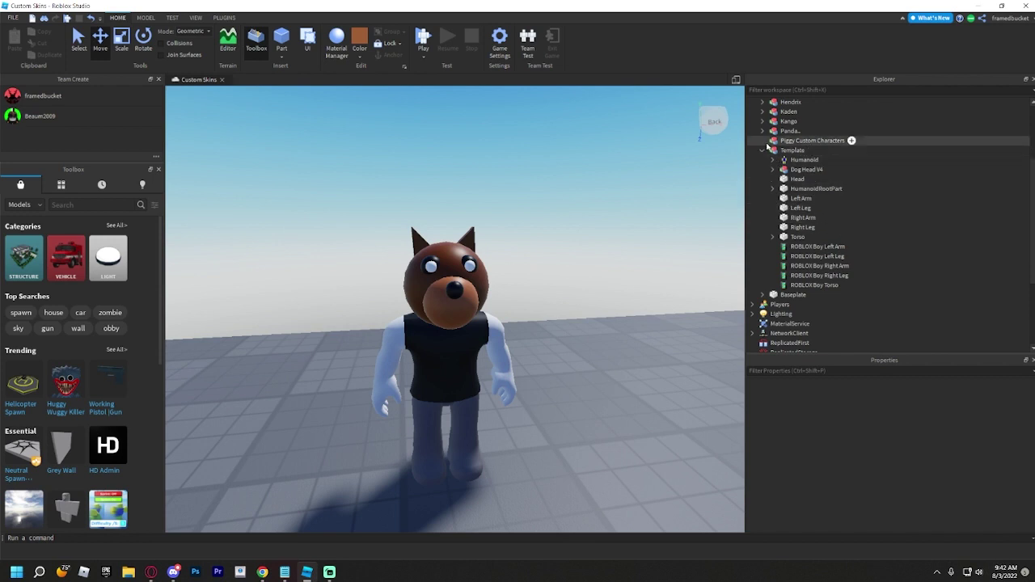
click(811, 150)
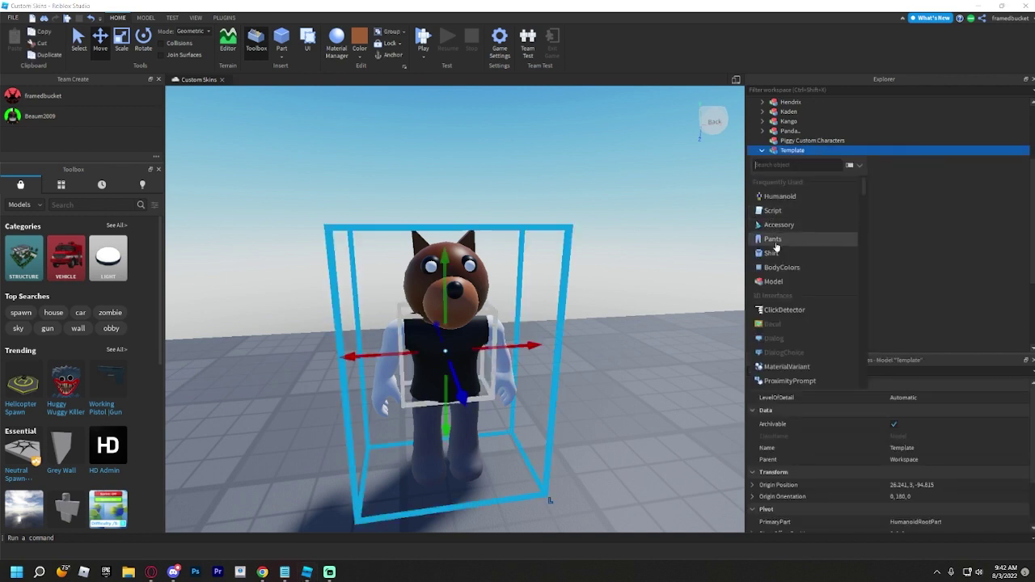
click(774, 254)
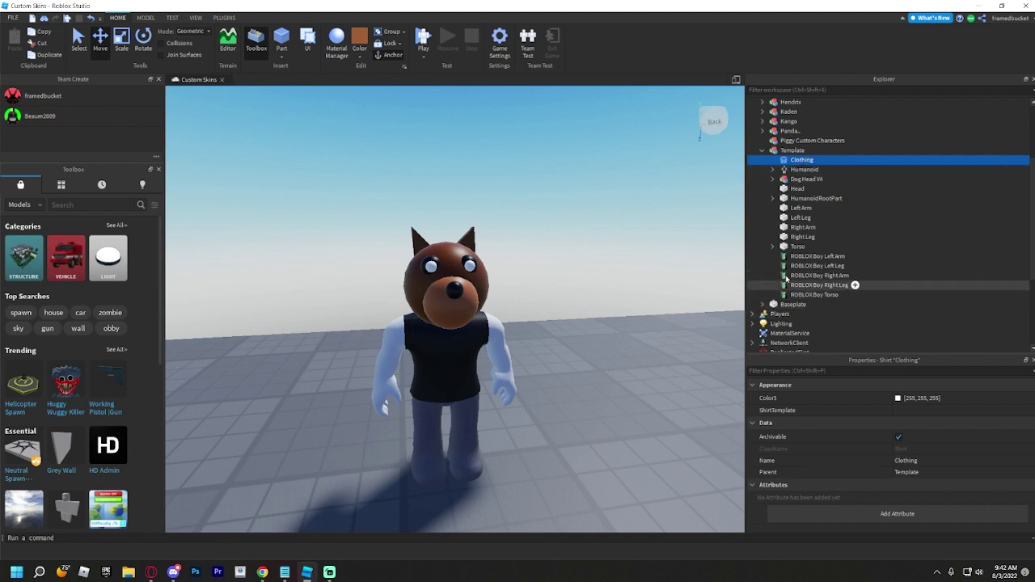
key(alt+Tab)
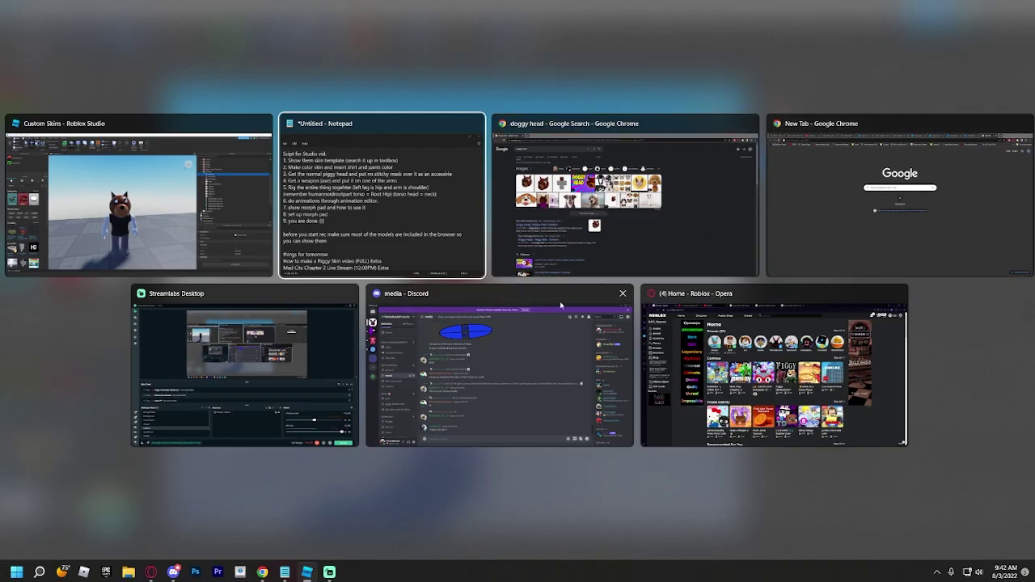
click(821, 167)
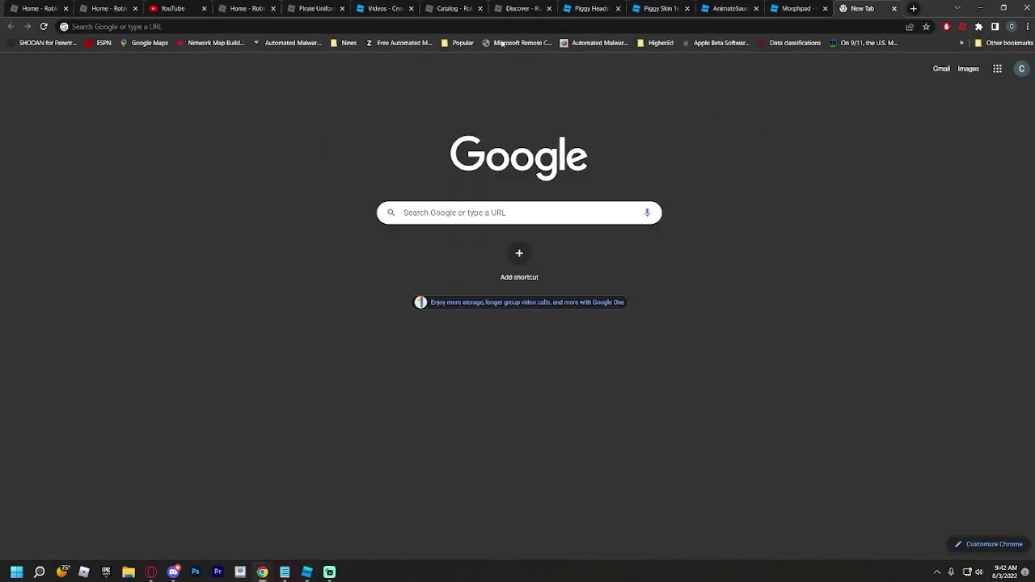
click(335, 6)
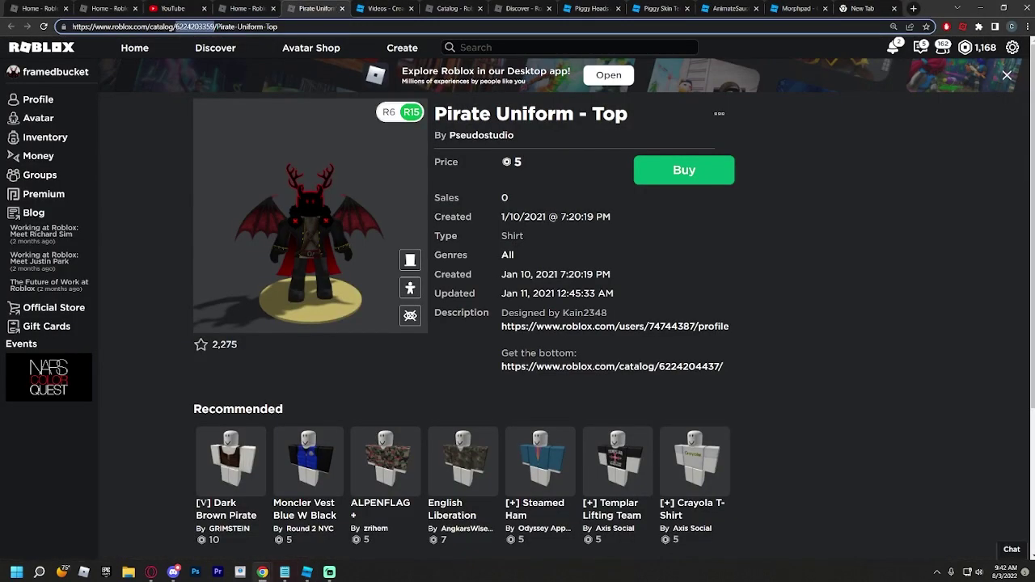
click(143, 137)
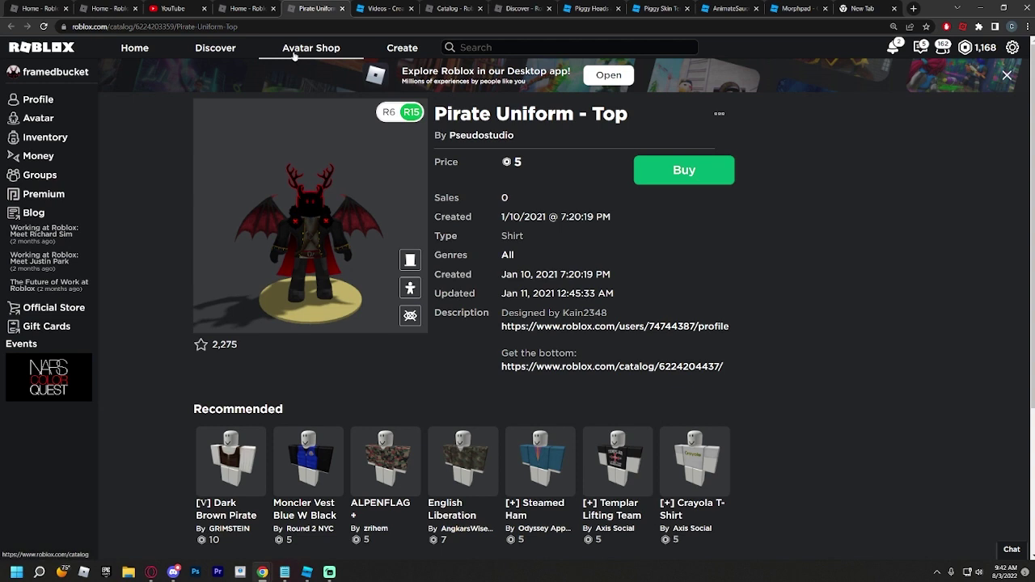
drag(396, 174, 439, 148)
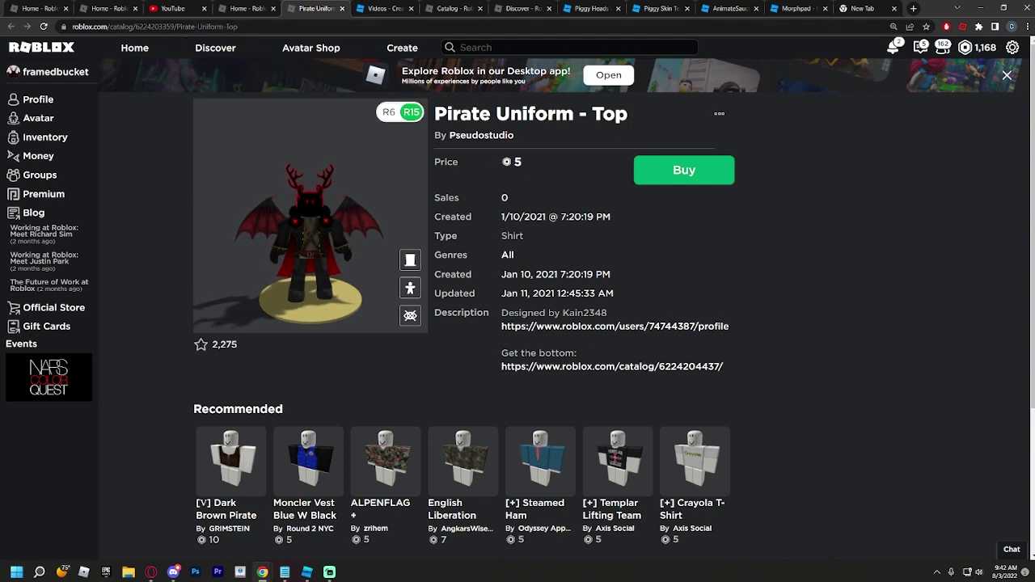
click(162, 27)
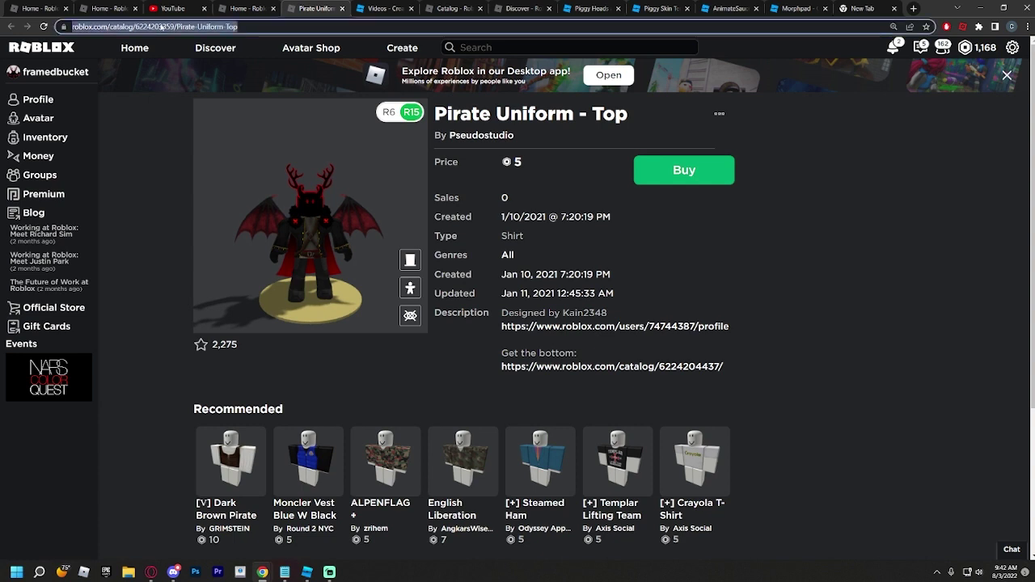
click(162, 27)
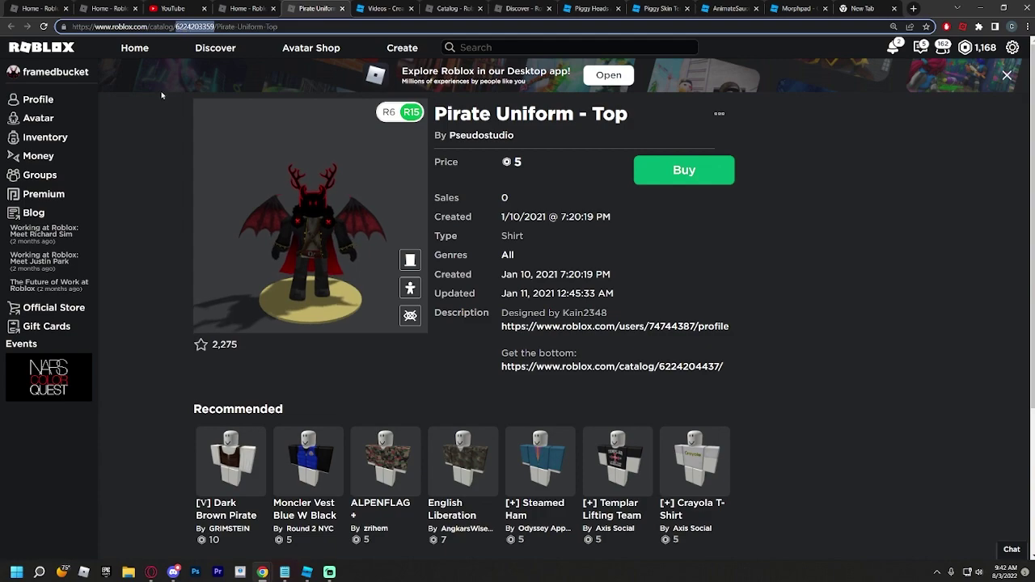
key(alt+Tab)
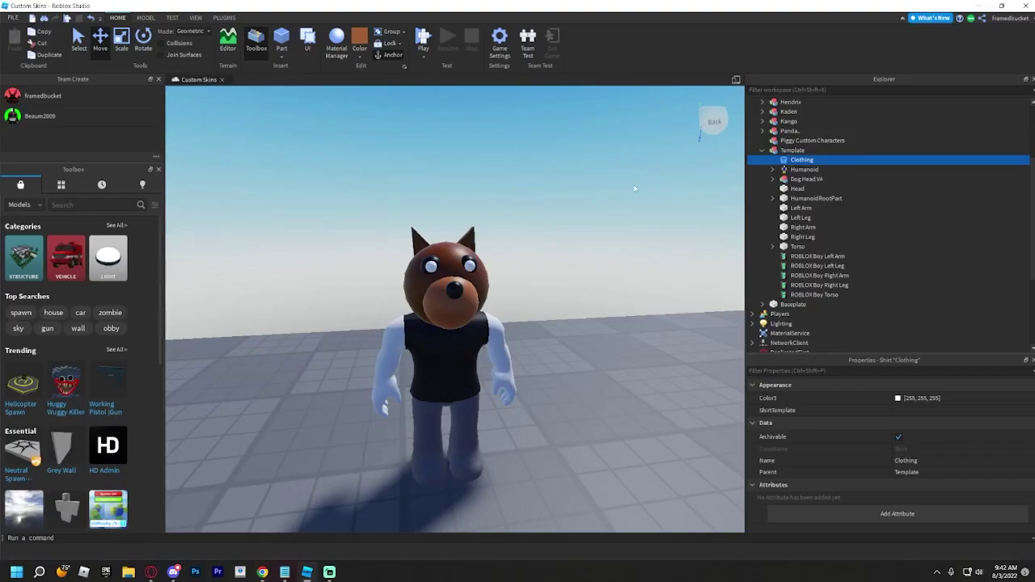
click(898, 411)
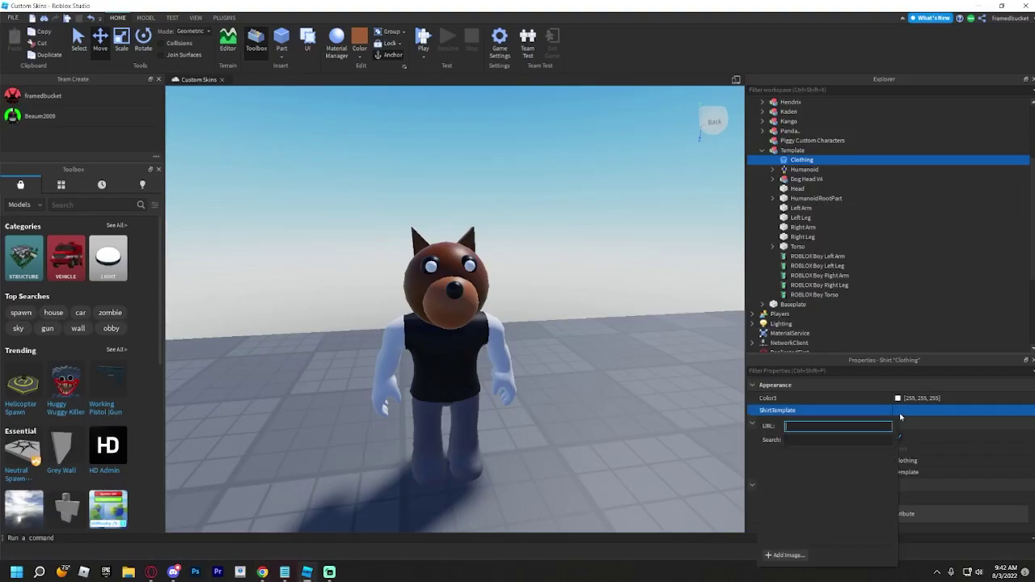
key(ctrl+v)
key(Return)
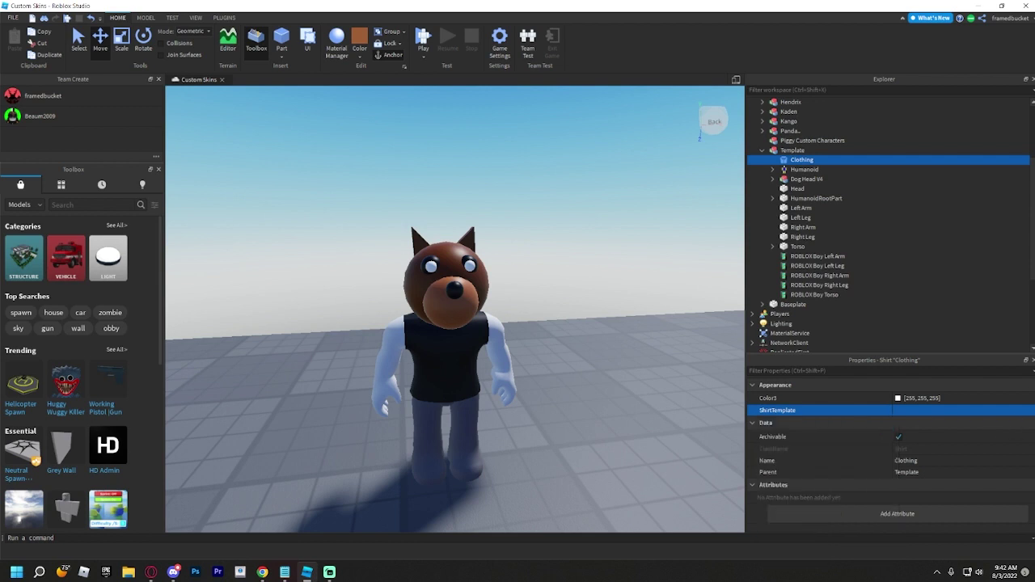
Confirm the pasted ShirtTemplate ID and look at the shirt on the Template character up close
click(575, 285)
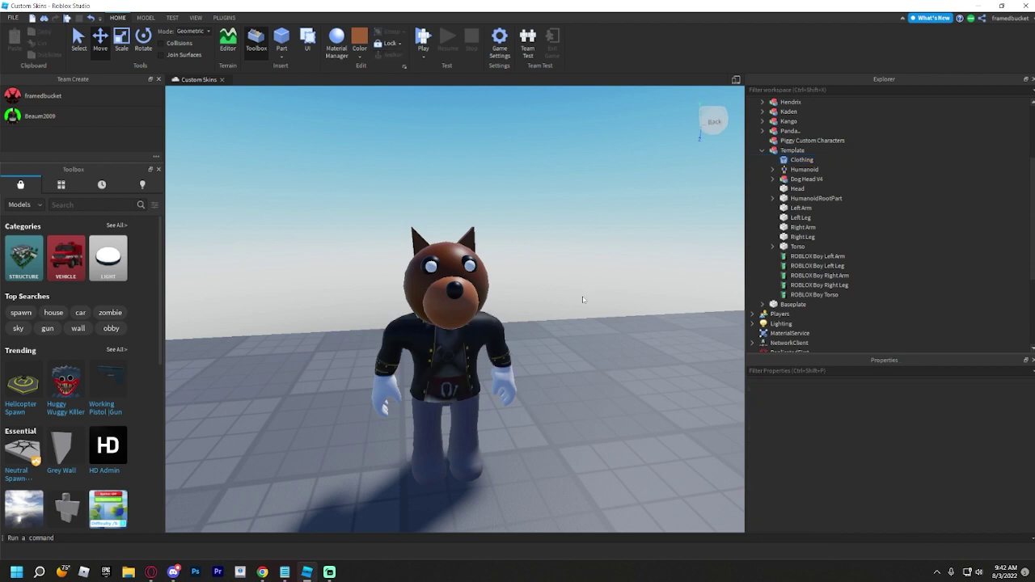
scroll(419, 304, up, 5)
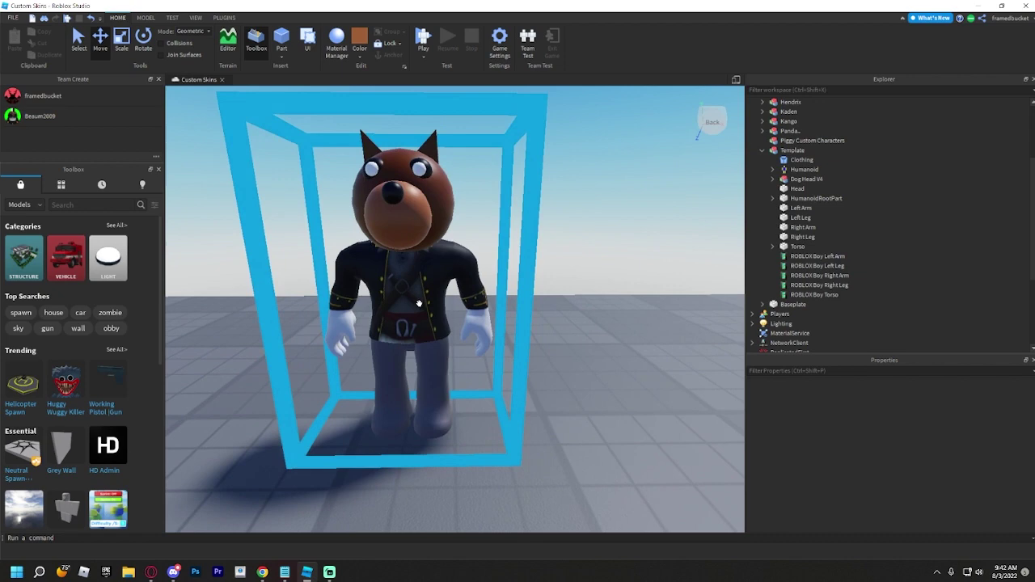
scroll(419, 305, up, 2)
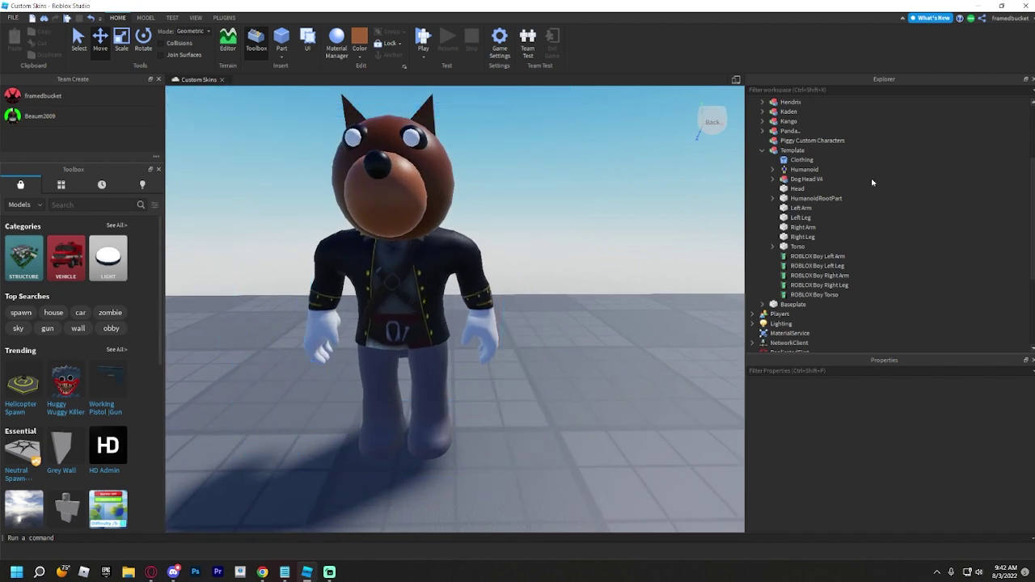
scroll(564, 305, down, 2)
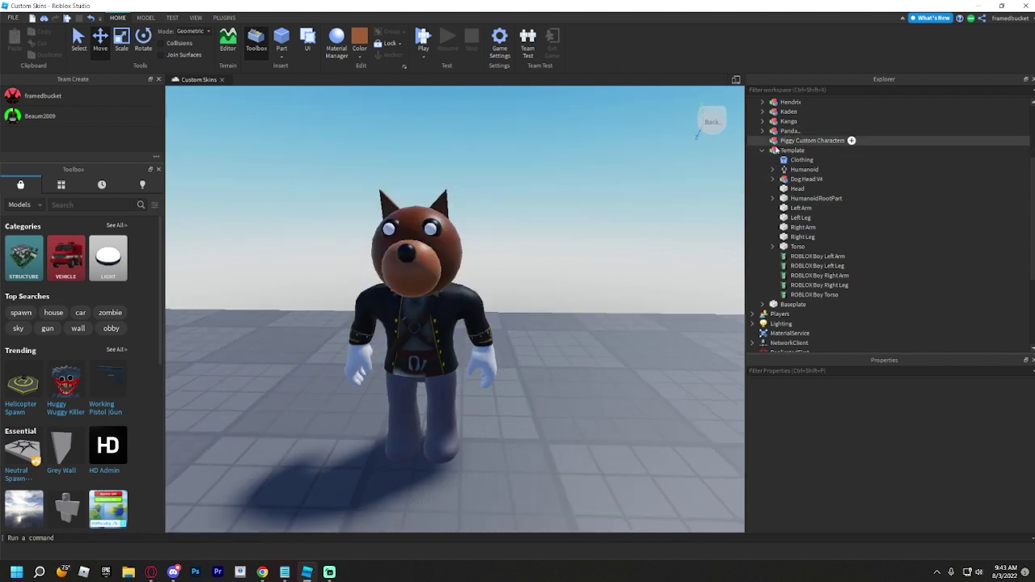
Expand Dog Head V4 and copy the color value 106, 57, 9 from its large Main head part
click(774, 179)
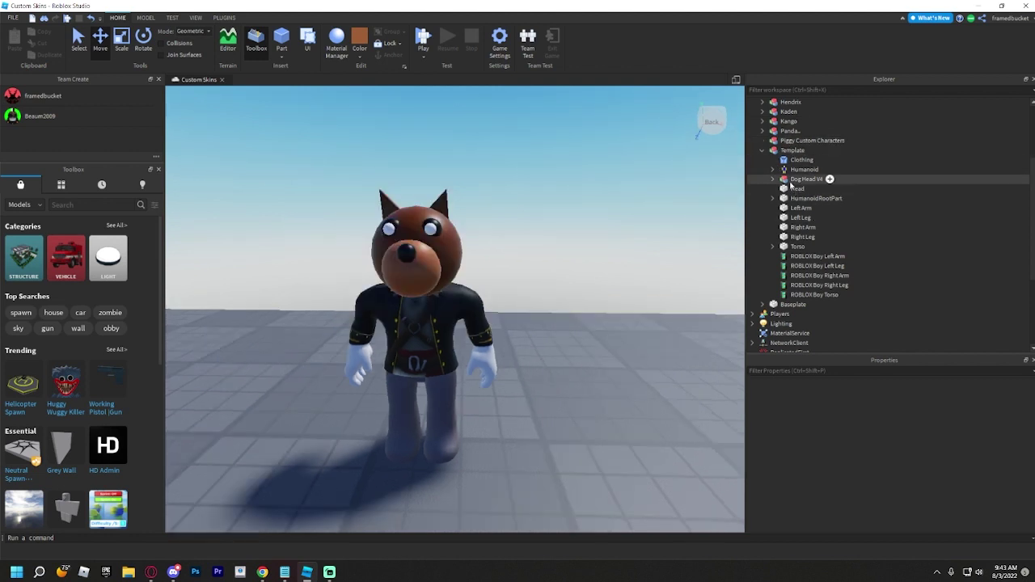
click(811, 198)
click(807, 208)
click(807, 218)
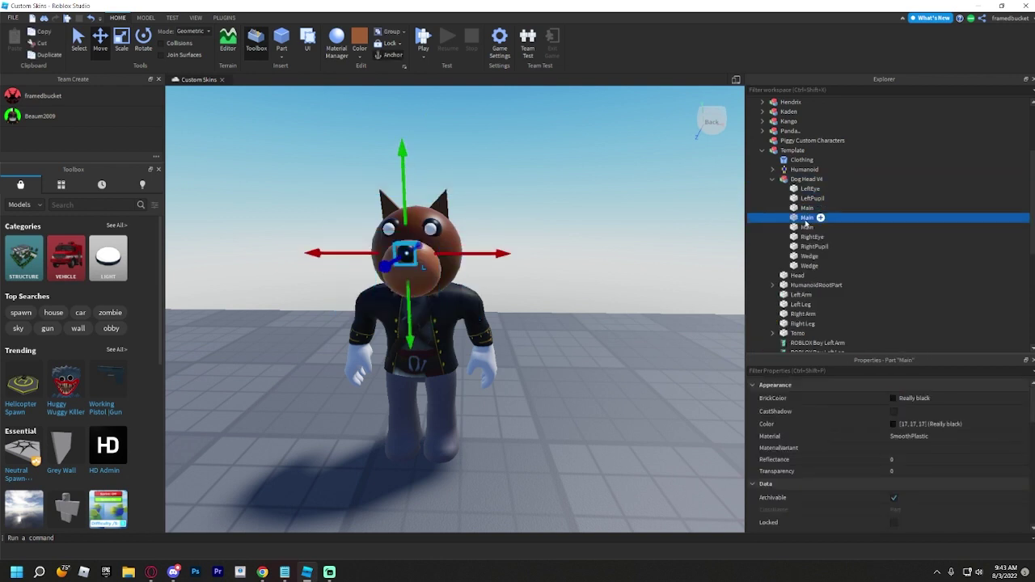
click(807, 227)
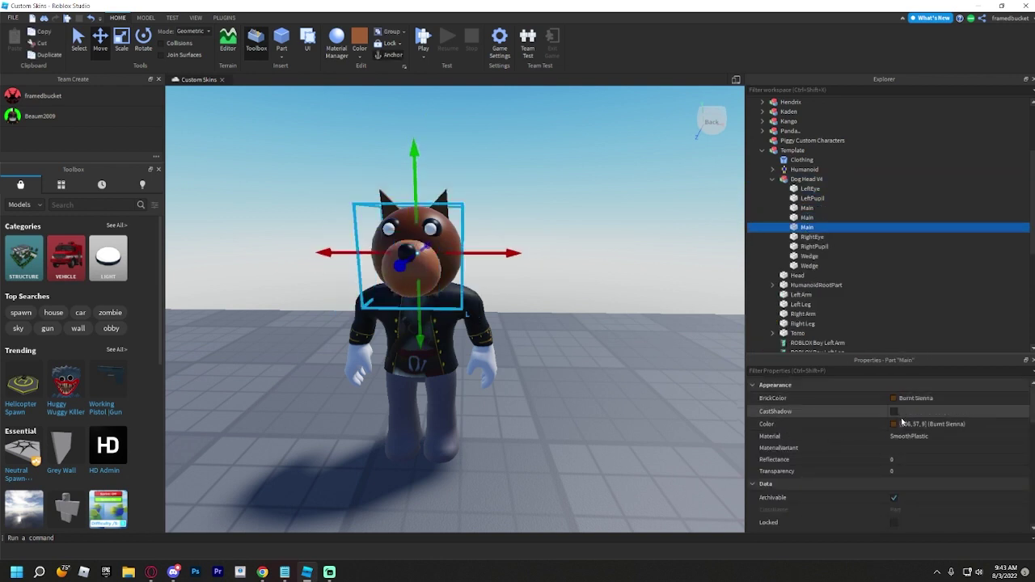
click(939, 424)
key(ctrl+c)
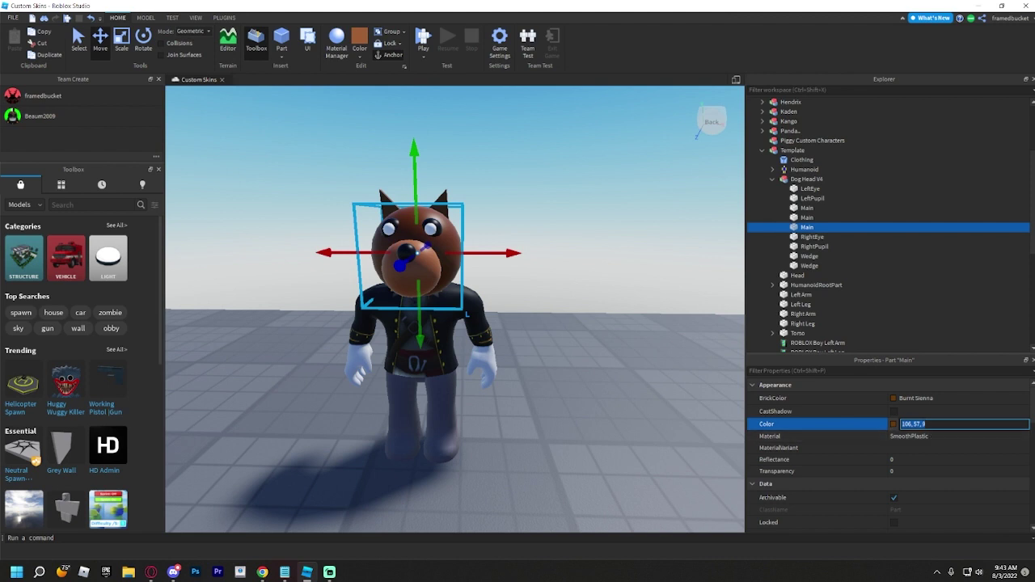
Set the color of the template's Left Arm to the copied head color 106, 57, 9
click(801, 304)
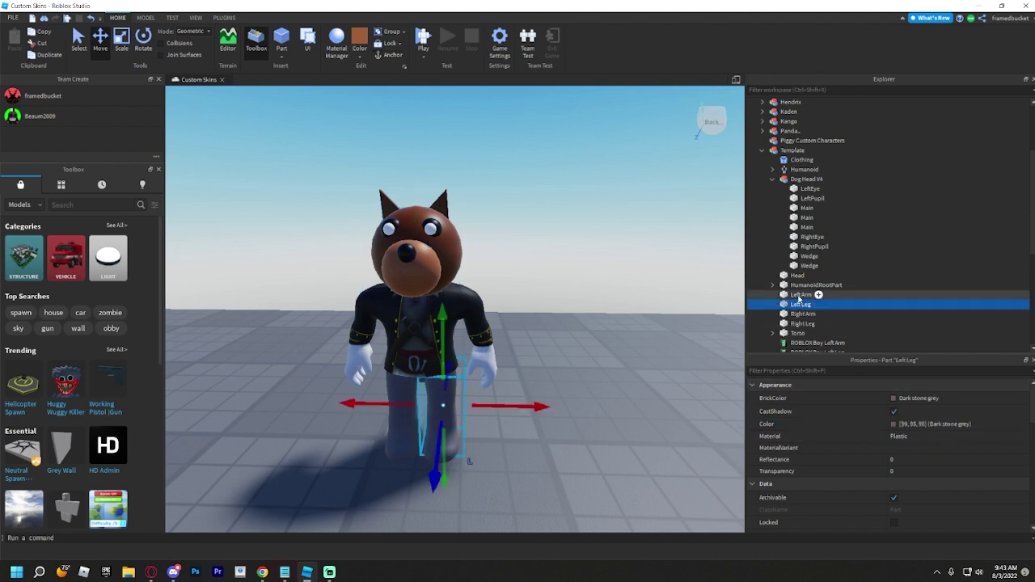
click(801, 295)
click(930, 424)
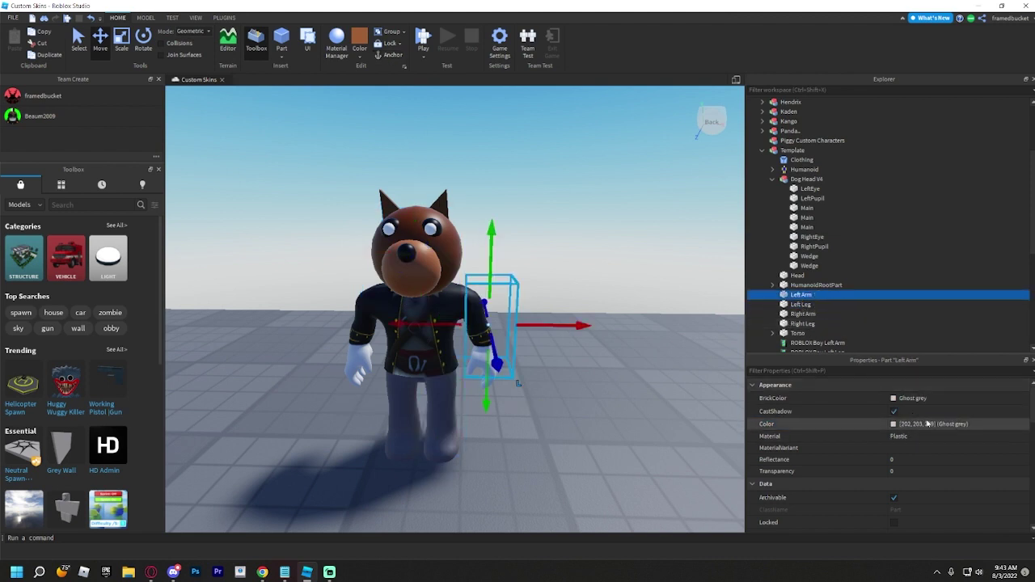
text(106, 57, 9)
key(Return)
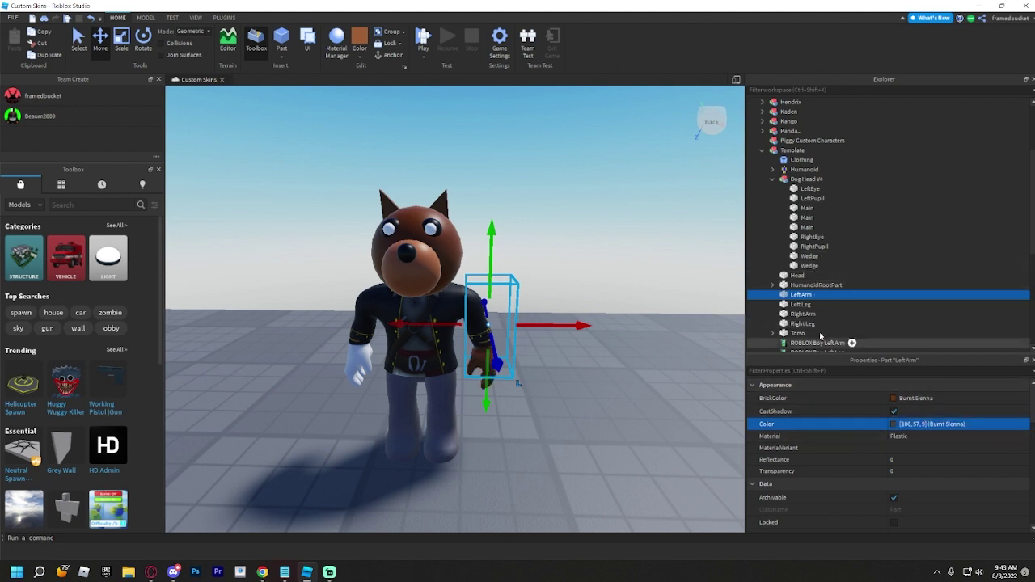
Apply the copied color 106, 57, 9 to the template's Right Arm and deselect it
scroll(815, 326, down, 1)
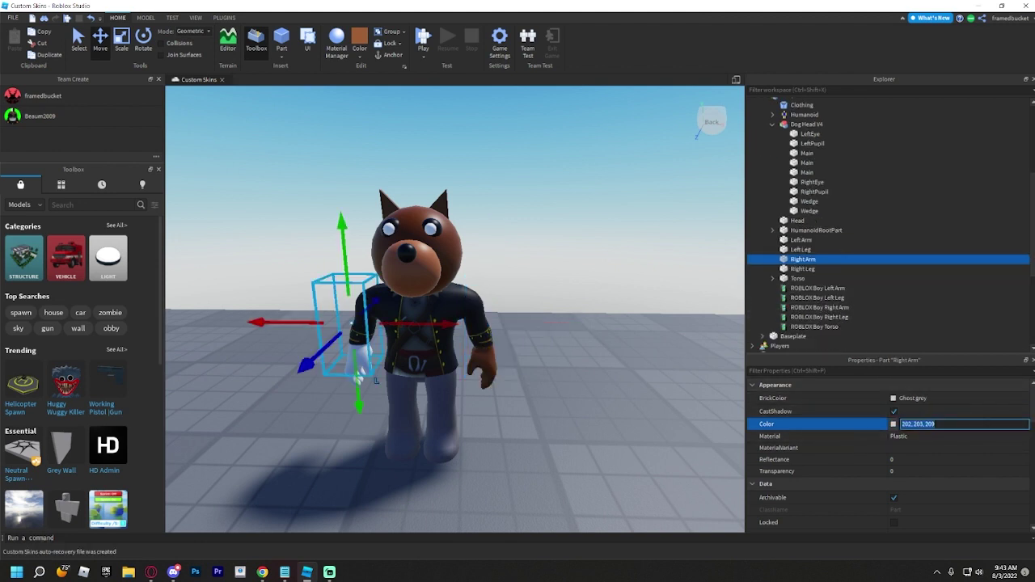
key(ctrl+v)
key(Return)
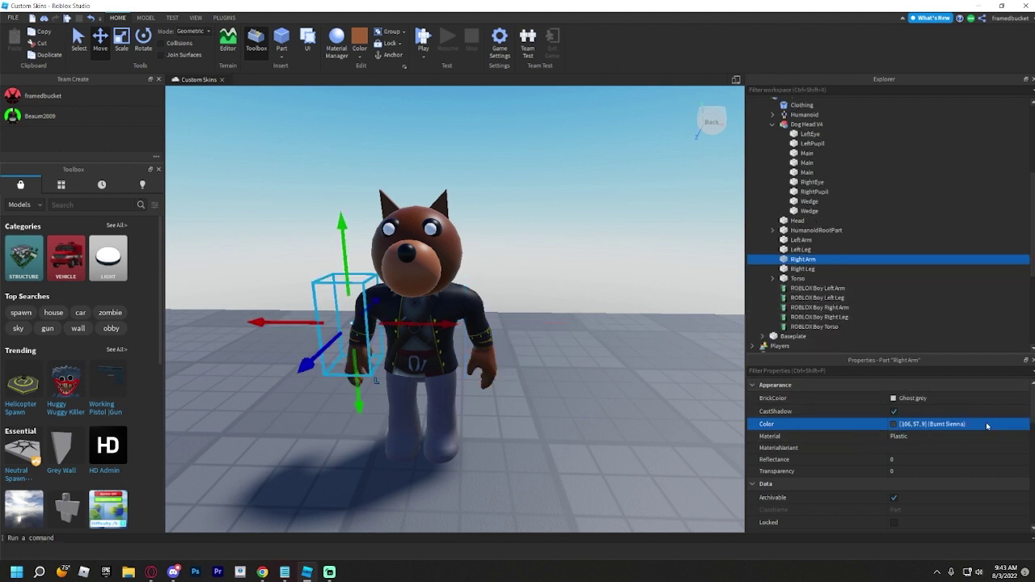
click(601, 252)
mouse_move(601, 253)
right_down()
mouse_move(607, 241)
mouse_move(599, 251)
right_up()
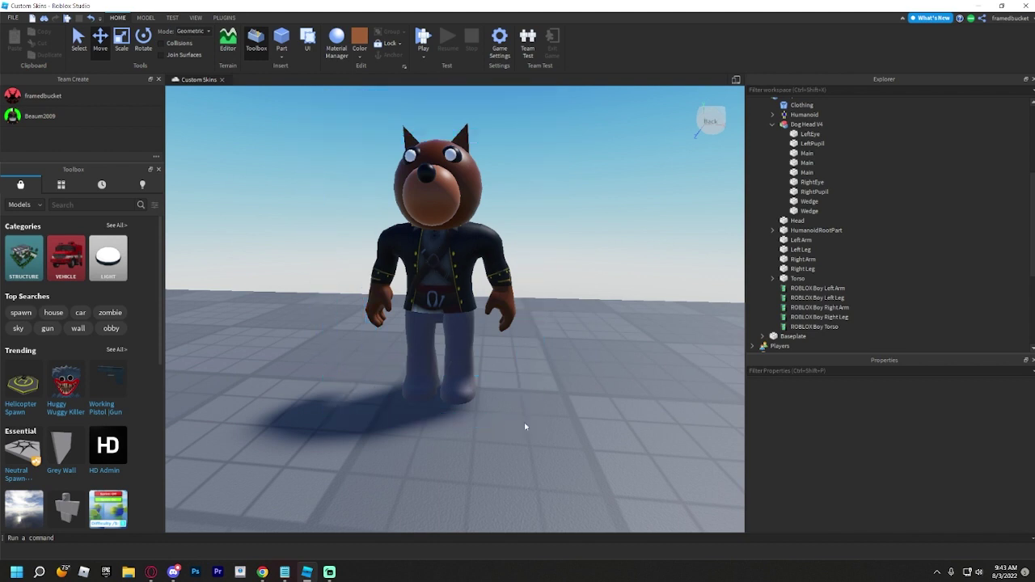
Color the template's Left Leg Dark taupe and copy its color value 90, 76, 66
click(424, 339)
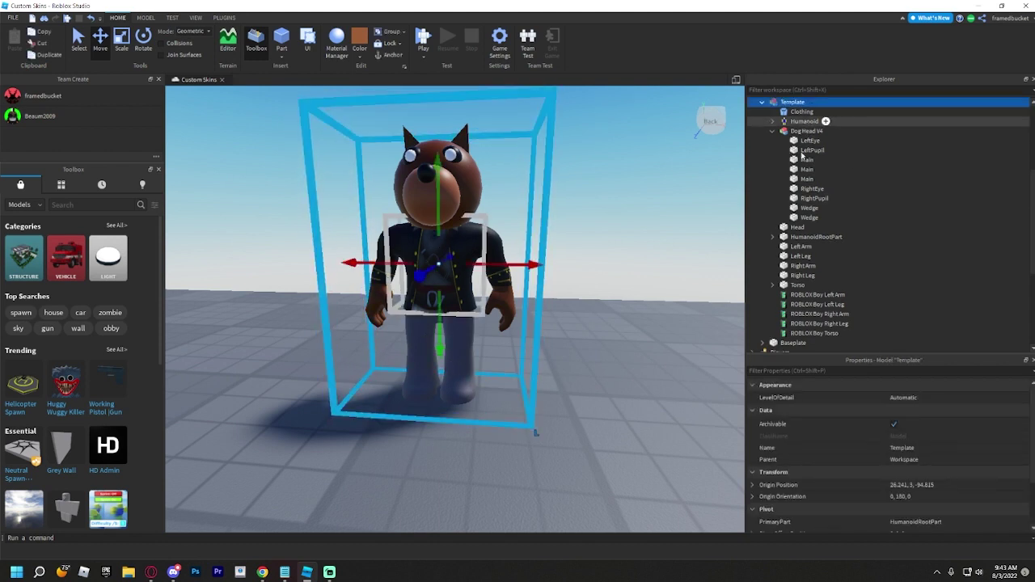
click(804, 256)
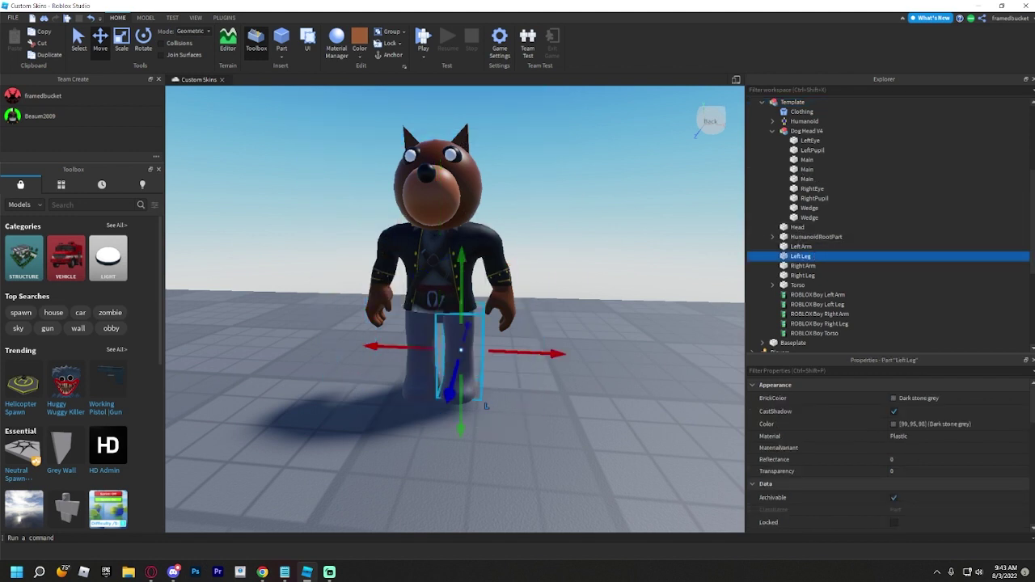
click(361, 59)
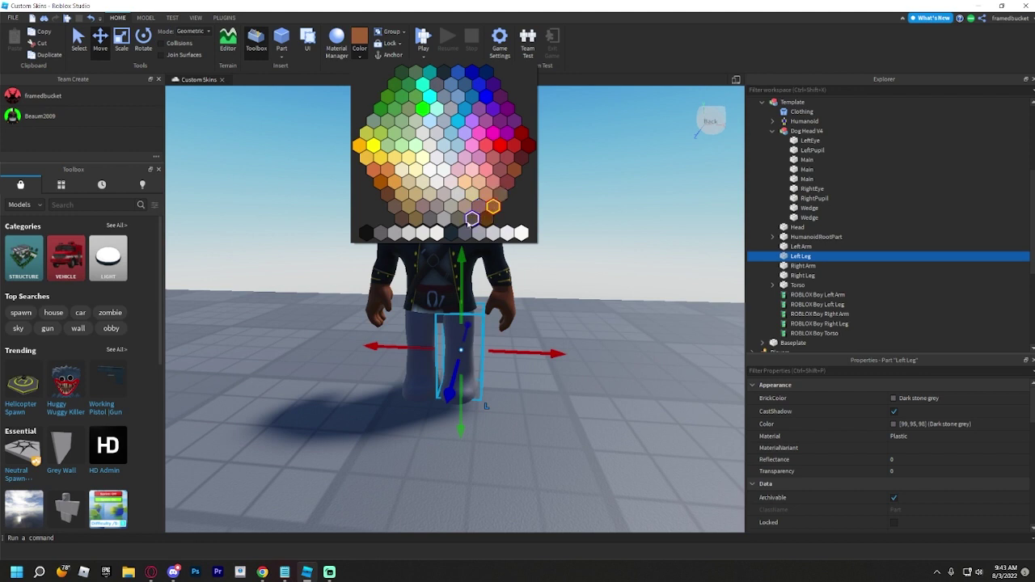
click(472, 220)
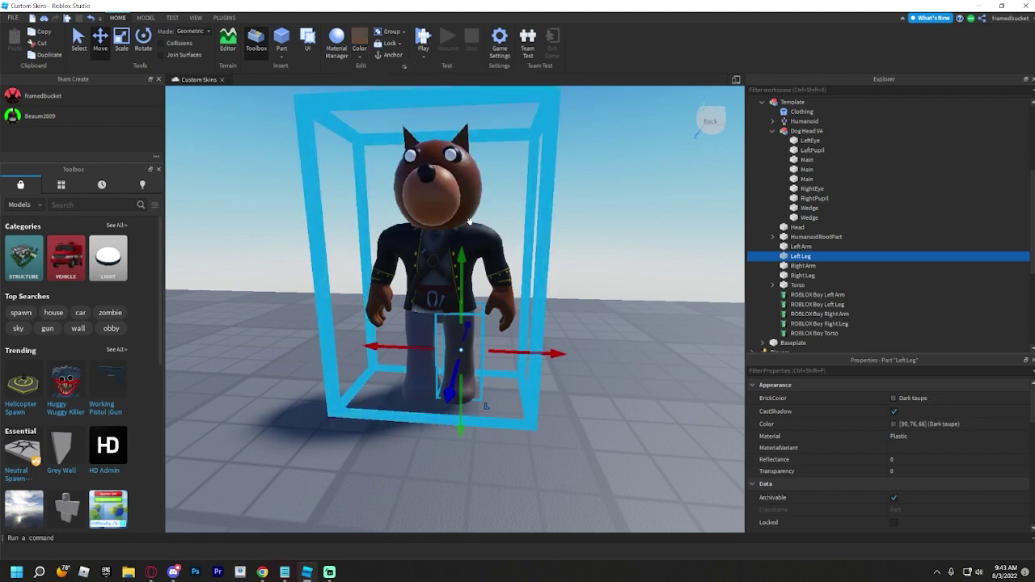
click(913, 425)
key(ctrl+c)
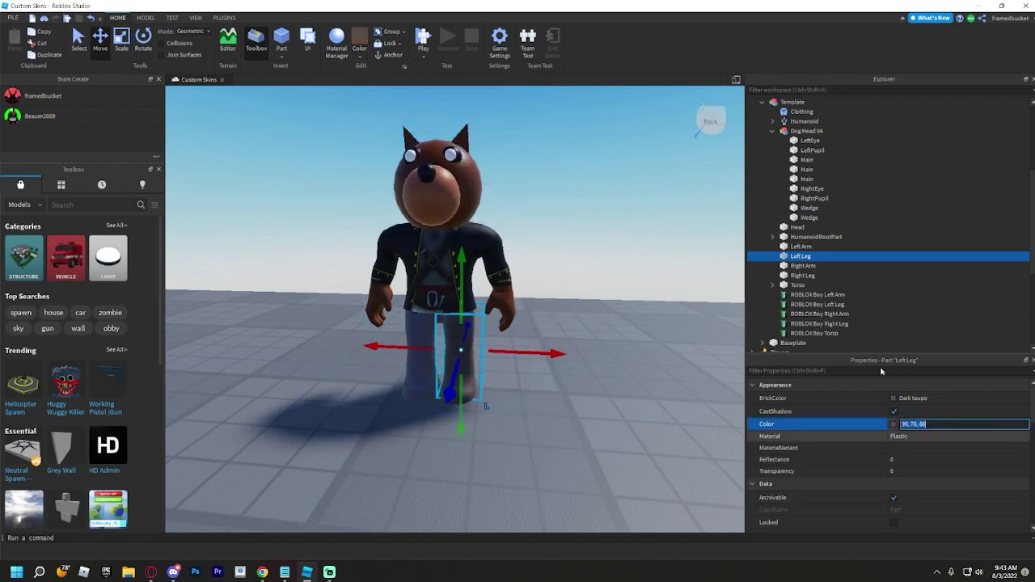
Apply the copied color 90, 76, 66 to the template's Right Leg and deselect it
click(808, 275)
click(918, 424)
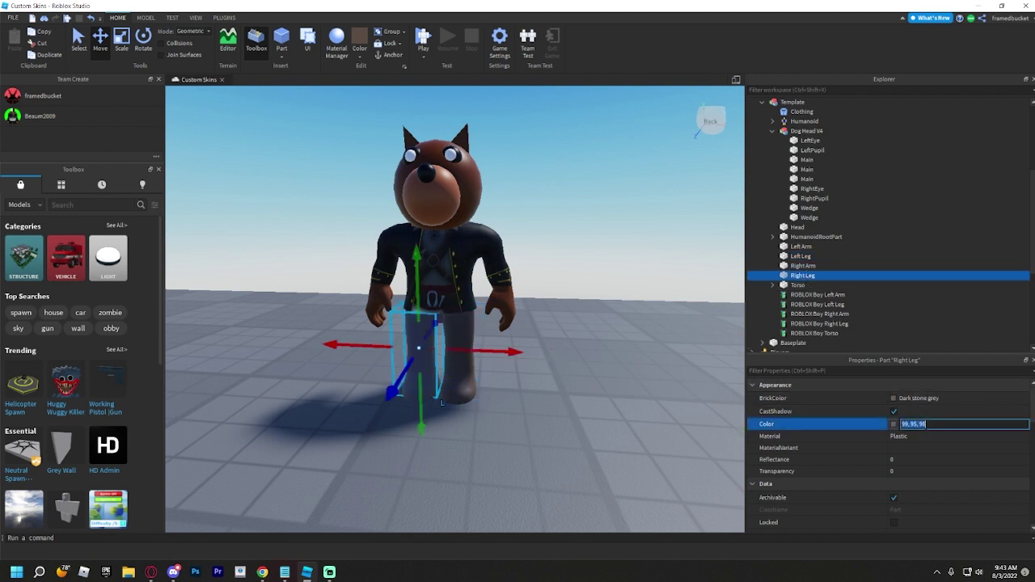
key(ctrl+v)
key(Return)
click(666, 394)
right_drag(667, 394, 666, 394)
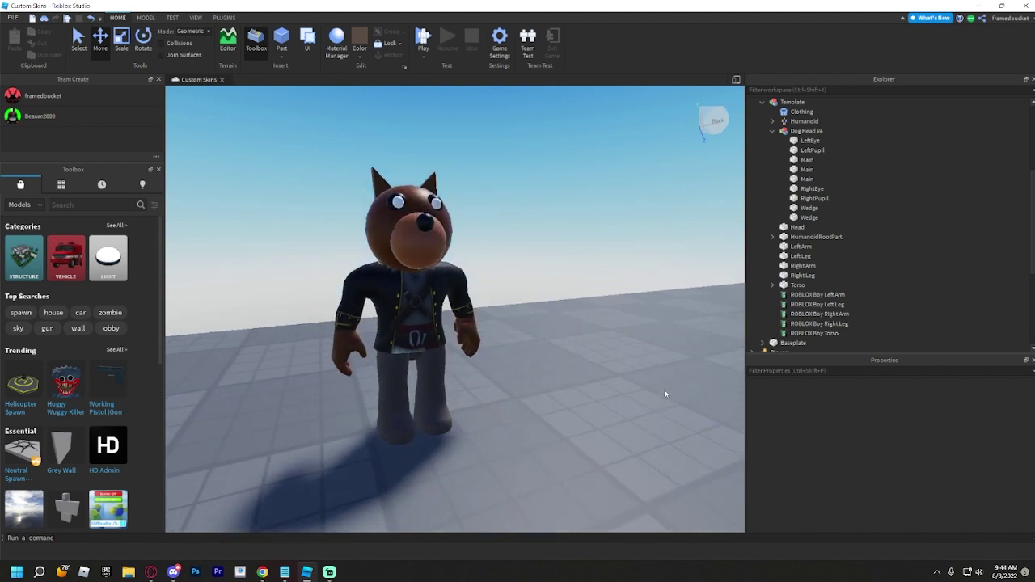
Cut the Pirate Bird Hat from the accessory display and paste it into the Workspace
click(487, 394)
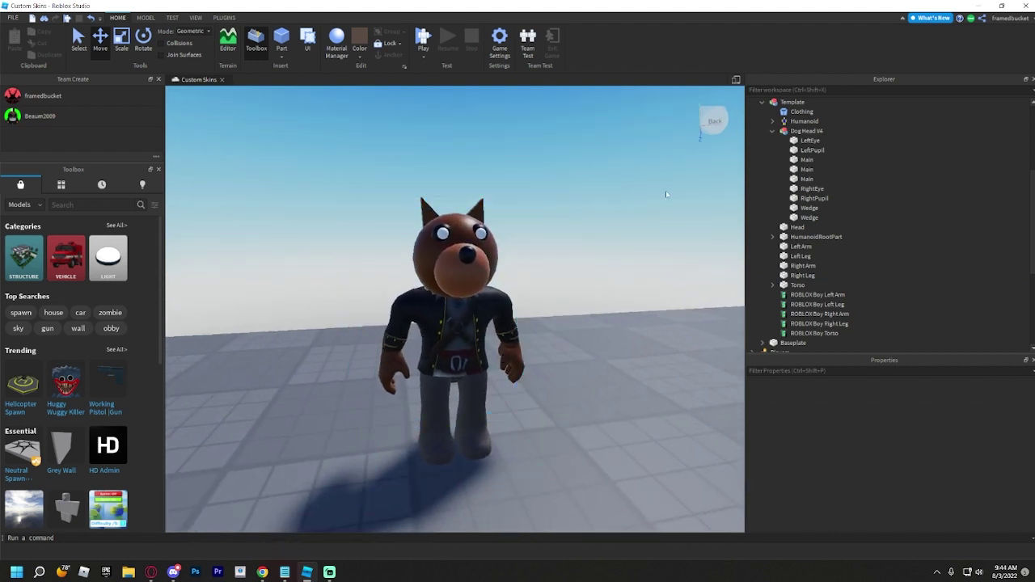
right_drag(588, 323, 586, 324)
key(w)
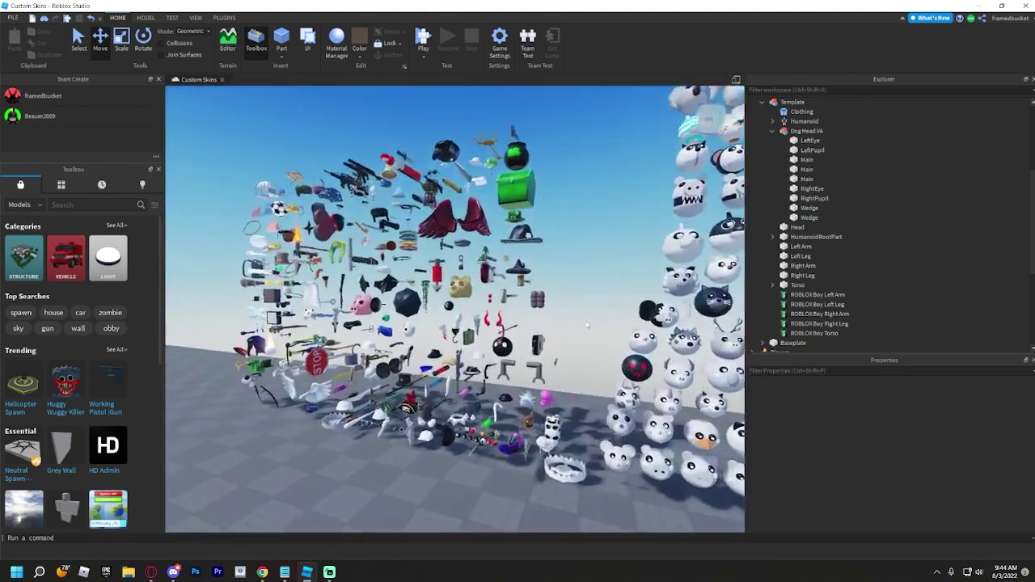
right_drag(587, 324, 521, 291)
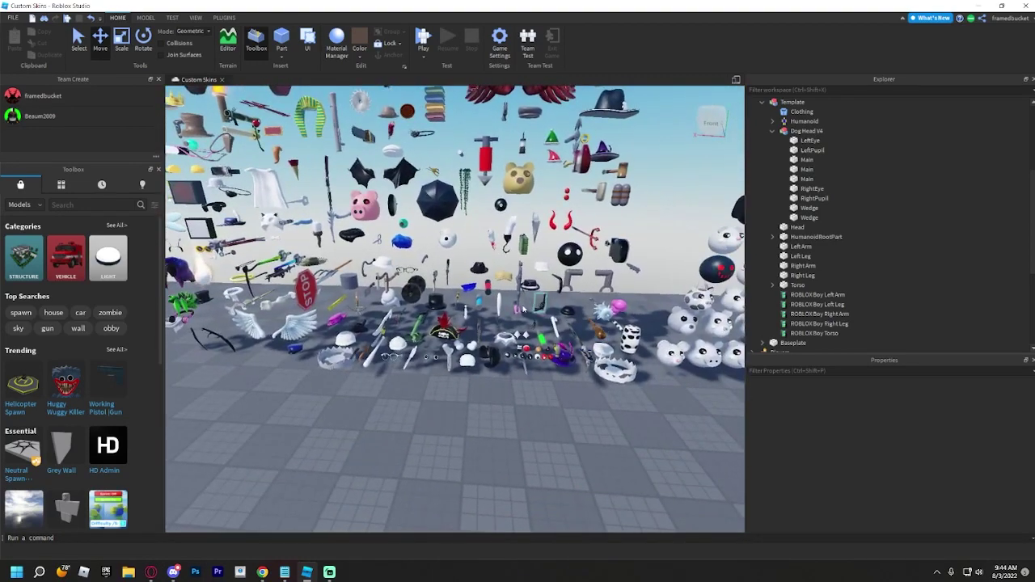
key(w)
click(437, 345)
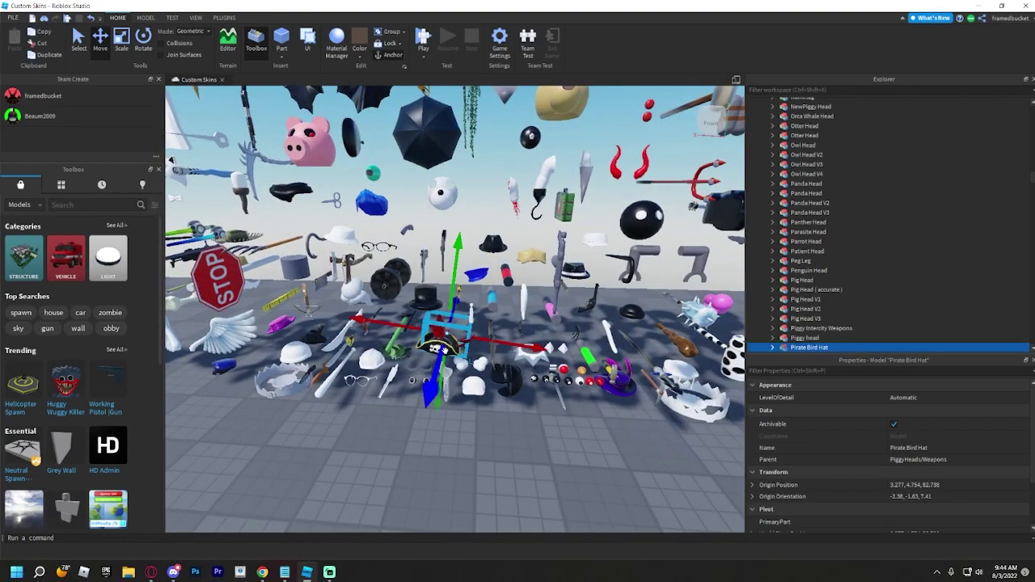
key(ctrl+x)
key(ctrl+v)
key(f)
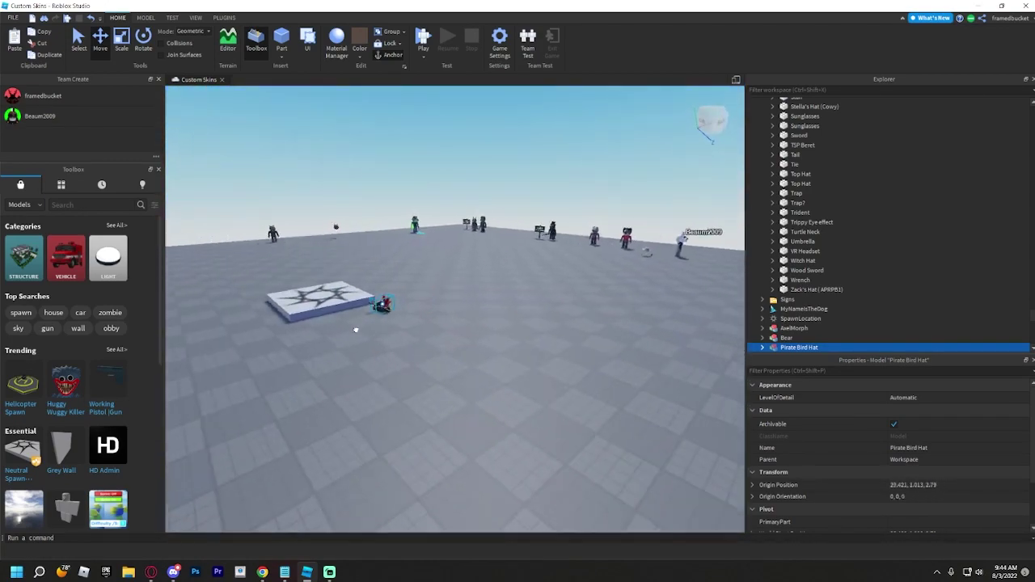
Move the Pirate Bird Hat across the baseplate to the template's front and turn it to orientation 0, -180, 0
key(w)
drag(355, 330, 357, 316)
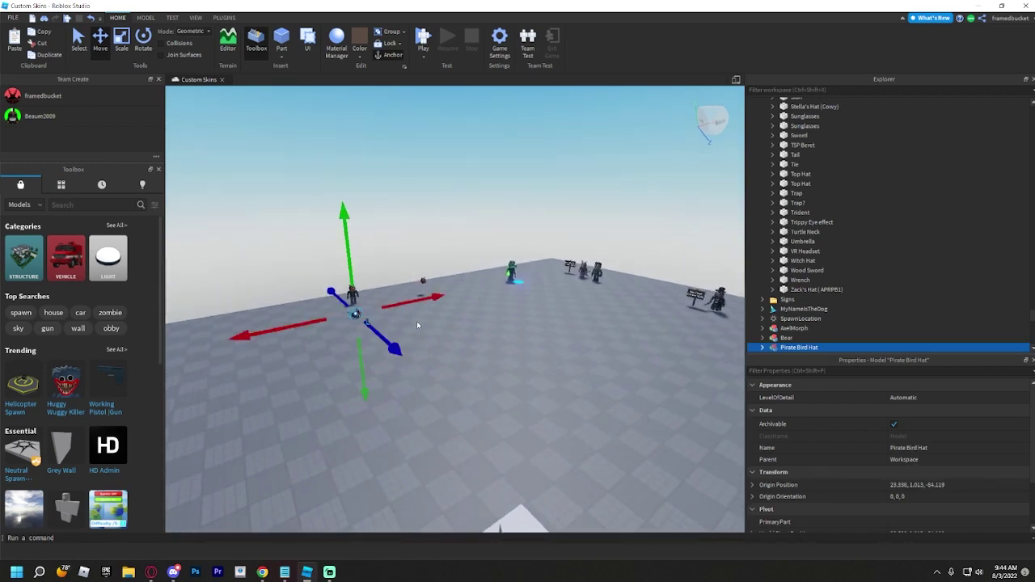
key(w)
right_drag(417, 325, 417, 325)
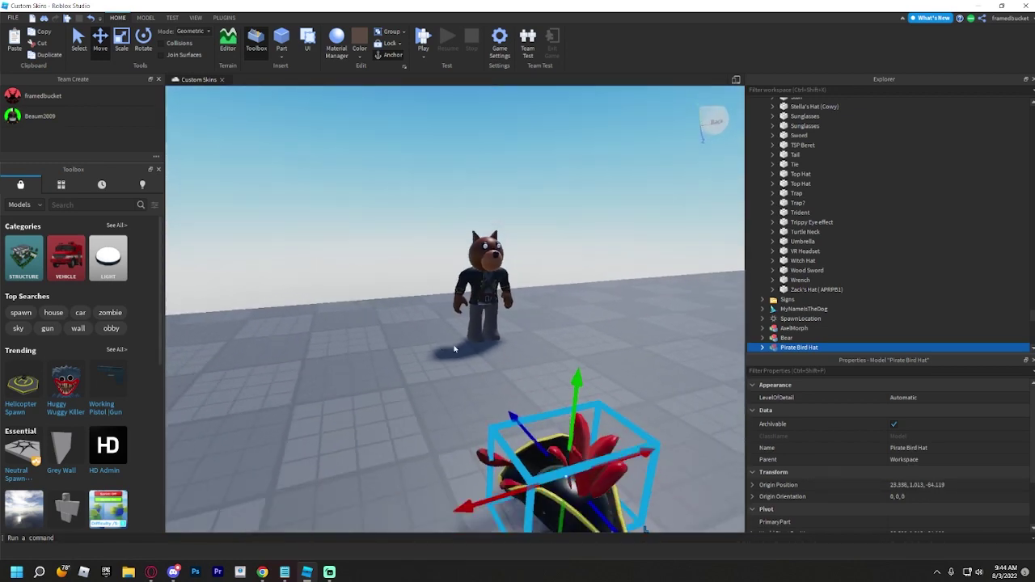
key(s)
drag(462, 370, 443, 340)
key(w)
right_drag(444, 340, 448, 342)
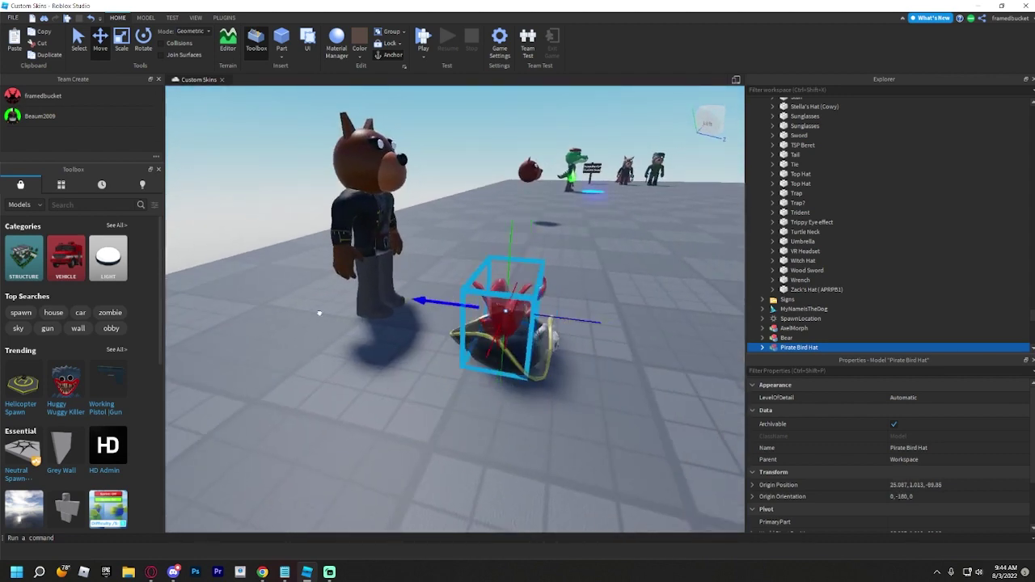
Move the Pirate Bird Hat up to the dog head, with its origin at about 25.087, 4.953, -94.845
drag(418, 303, 384, 187)
right_drag(384, 187, 379, 183)
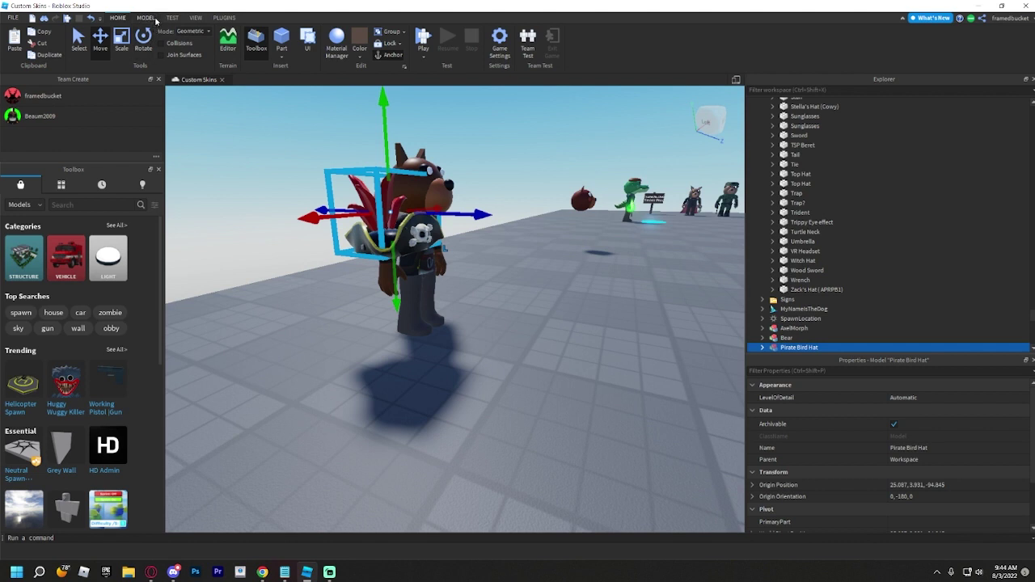
click(196, 17)
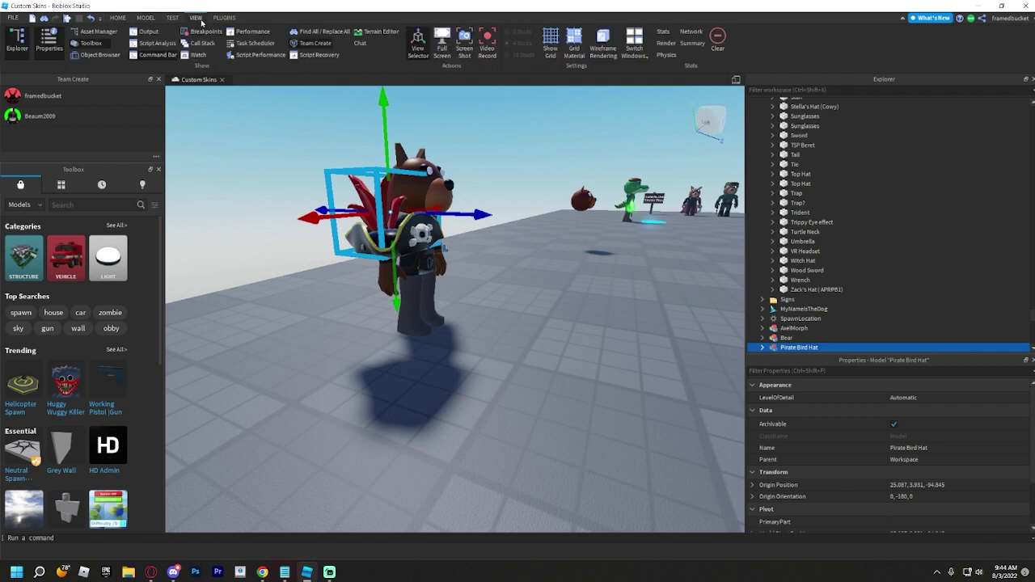
click(144, 18)
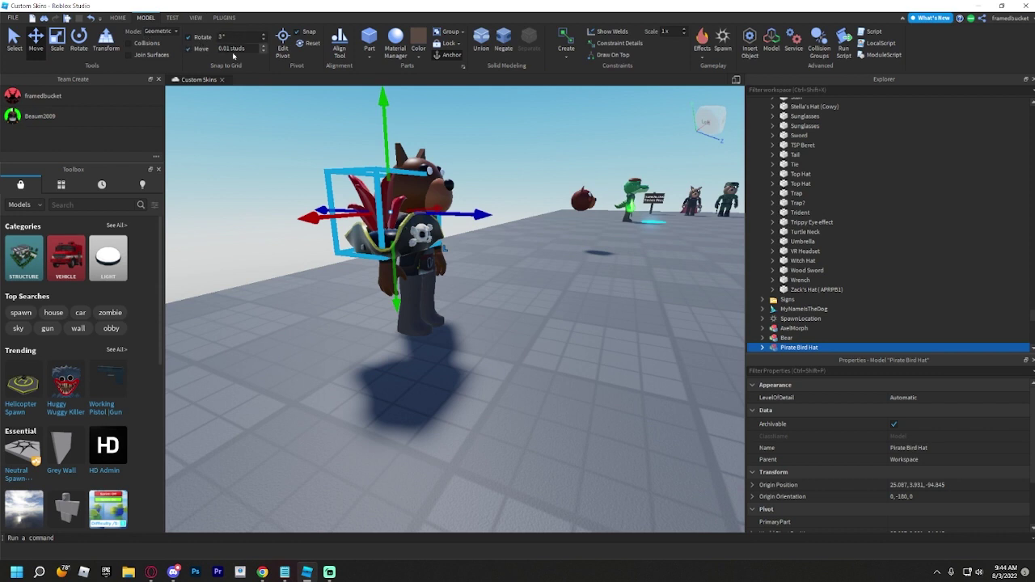
drag(360, 206, 400, 122)
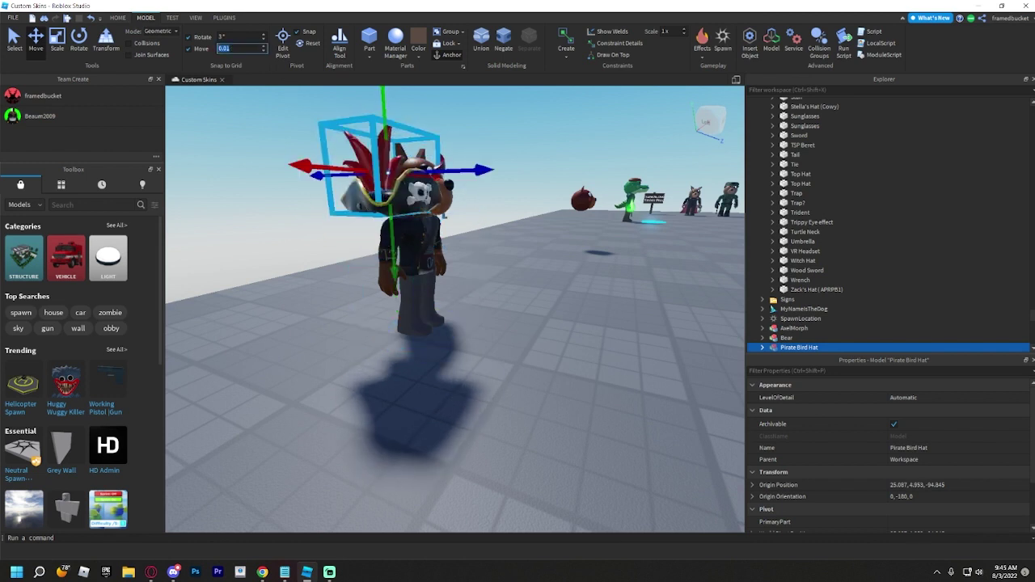
Try a 1-stud move increment by shifting the Pirate Bird Hat forward and back, and restore the 0.01-stud increment
click(267, 146)
click(380, 162)
drag(486, 175, 594, 173)
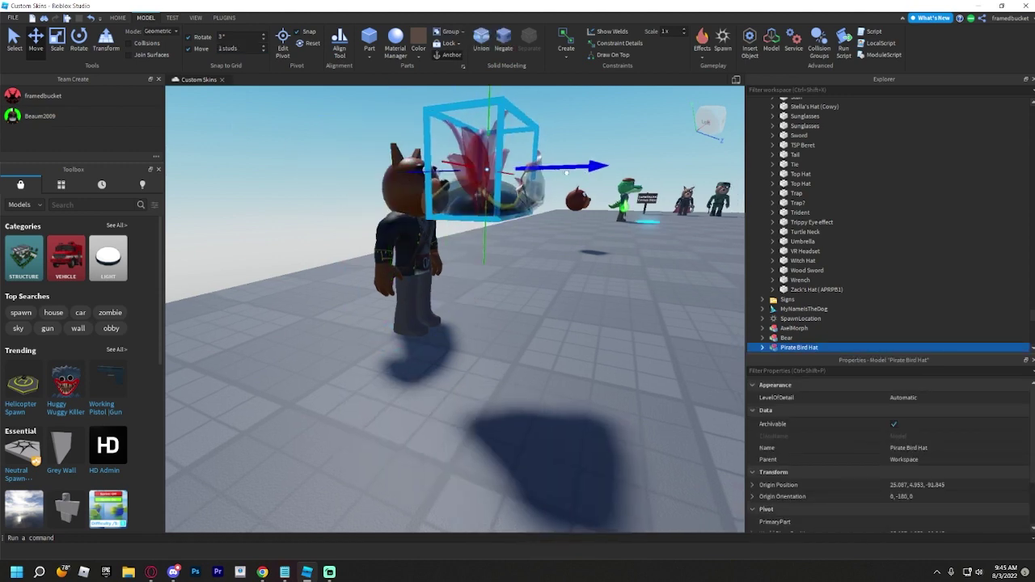
right_drag(594, 173, 528, 180)
drag(528, 180, 328, 147)
click(613, 369)
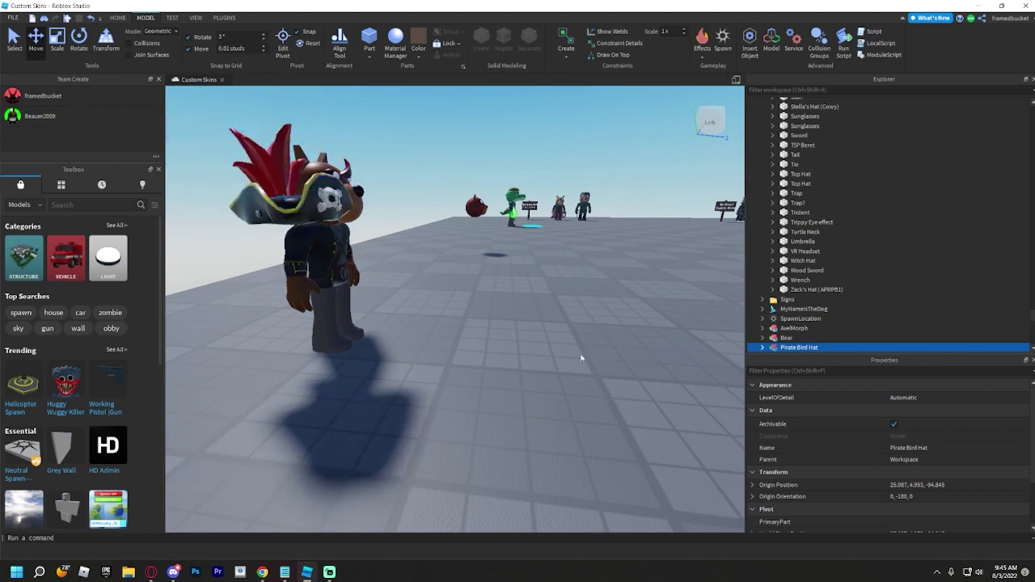
Raise the Pirate Bird Hat above the dog head and scale it down, leaving its origin at about 26.689, 6.187, -94.845
right_drag(580, 359, 437, 307)
click(421, 274)
drag(421, 275, 456, 179)
right_drag(455, 180, 424, 203)
drag(424, 203, 422, 209)
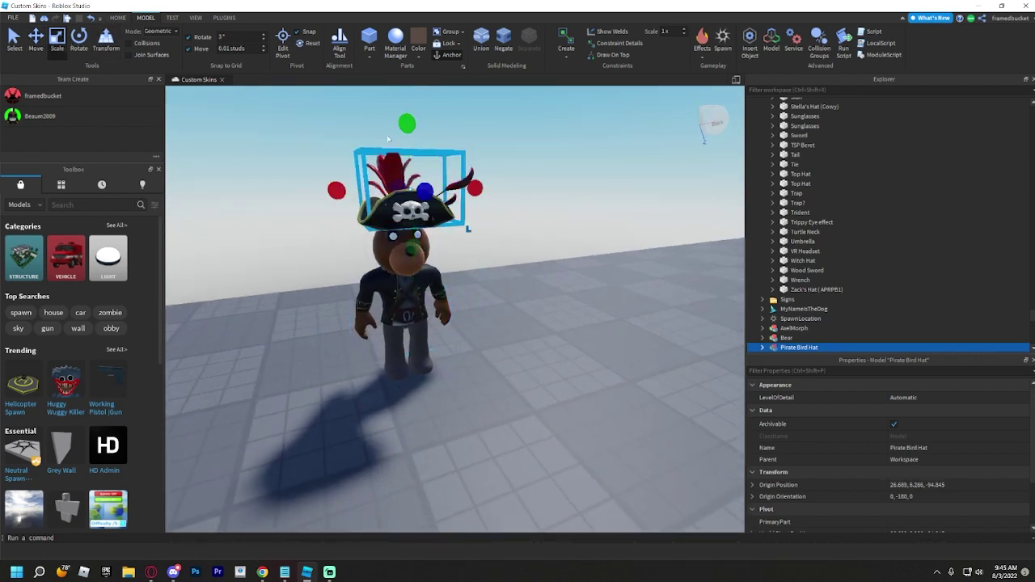
drag(407, 125, 407, 132)
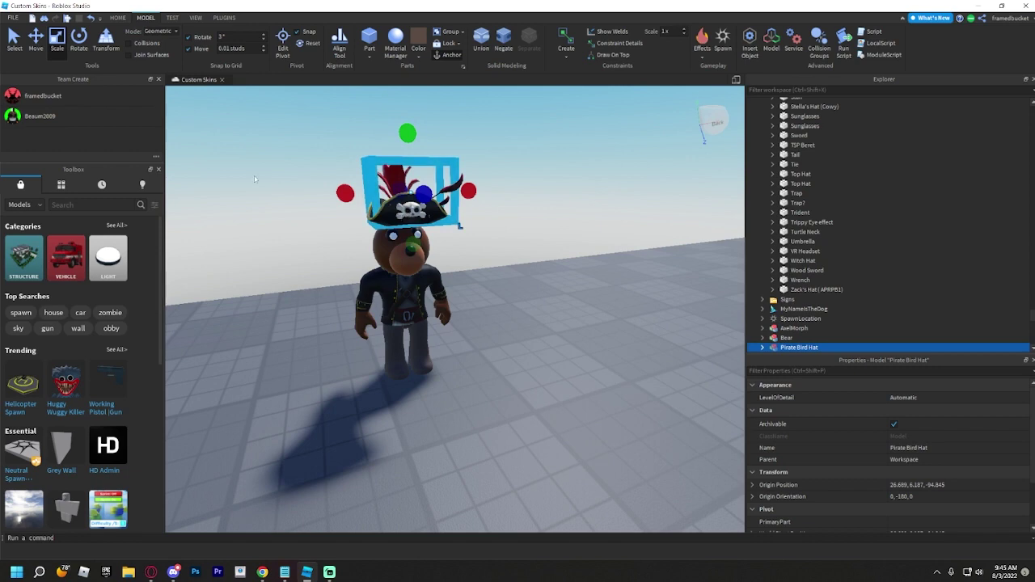
Seat the scaled Pirate Bird Hat on the dog head, with its origin at about 26.552, 5.942, -95.028
right_drag(452, 323, 486, 324)
drag(355, 182, 346, 186)
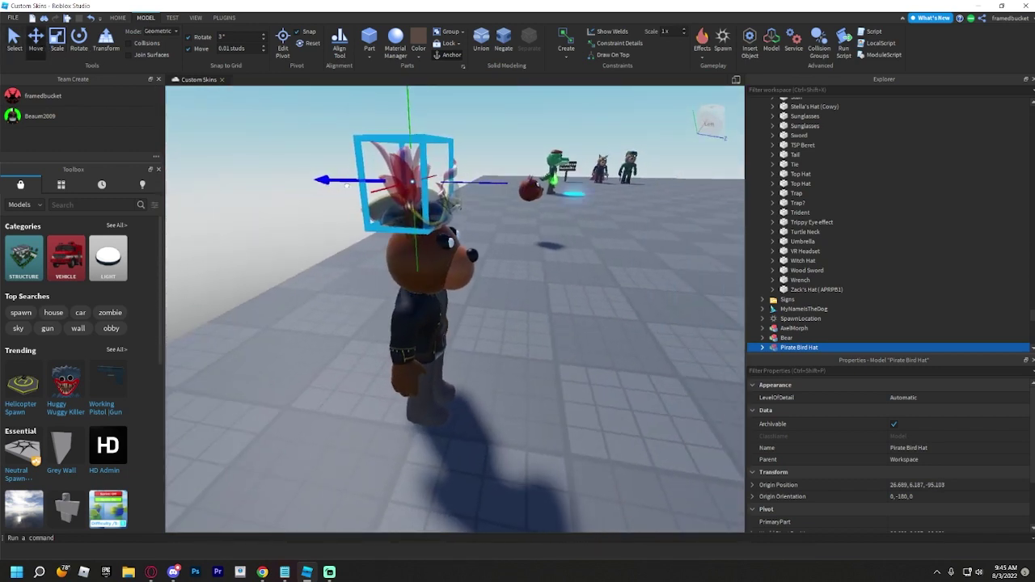
drag(403, 274, 405, 279)
right_drag(404, 279, 380, 267)
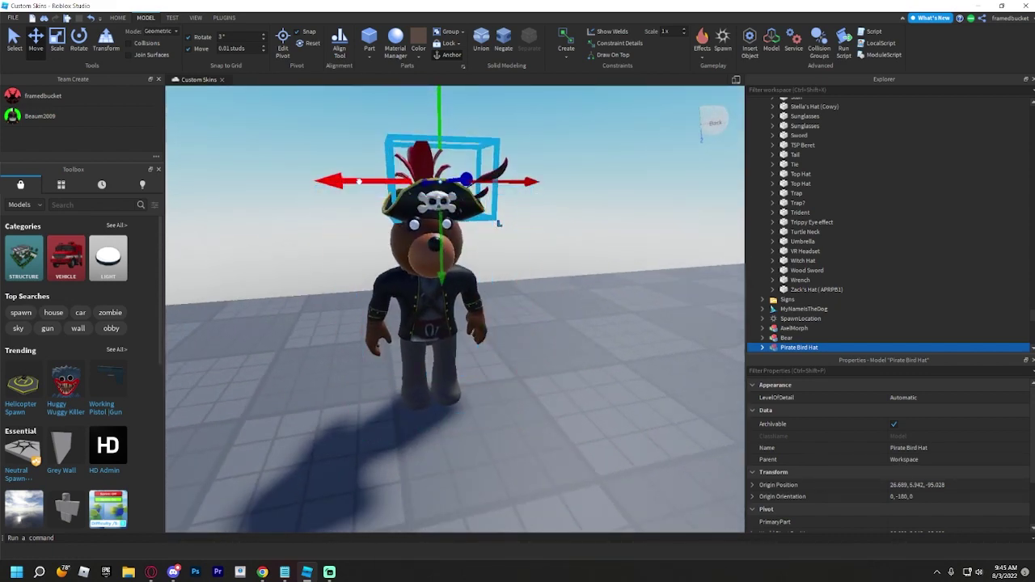
drag(351, 181, 354, 182)
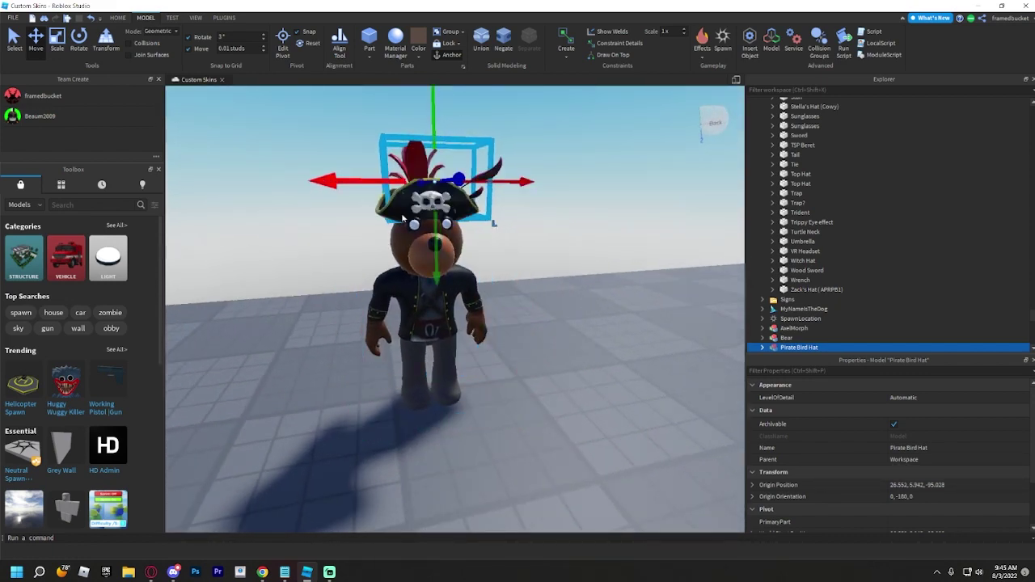
Deselect the hat and examine its fit on the dog head from several angles around the character
click(545, 298)
right_drag(545, 298, 449, 276)
click(449, 276)
click(609, 337)
key(d)
right_drag(605, 334, 609, 337)
key(a)
scroll(609, 336, down, 3)
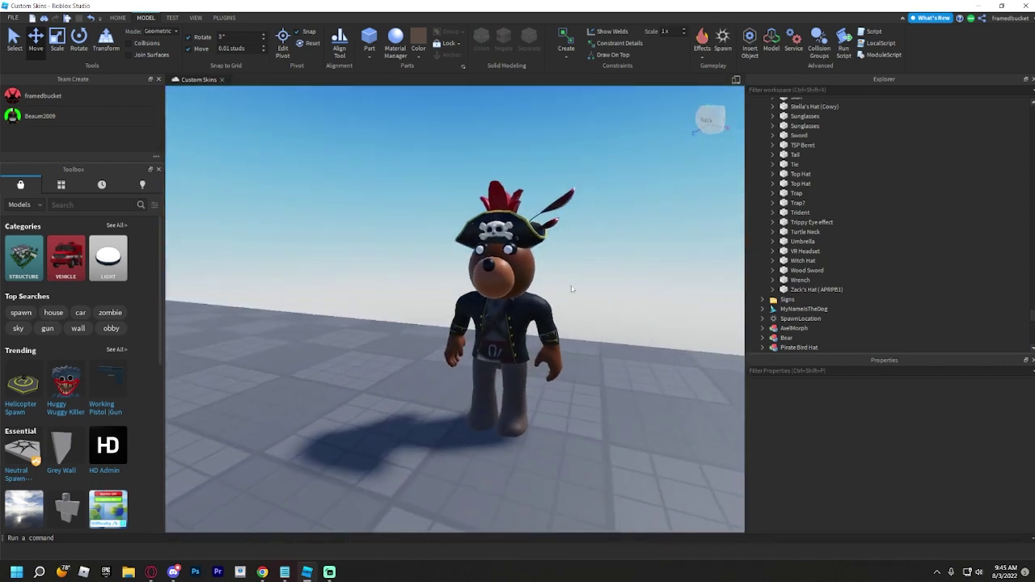
Take the Pirate Cutlass from the accessory display and paste it into the Workspace
mouse_move(525, 230)
right_down()
mouse_move(513, 230)
mouse_move(525, 235)
right_up()
key(w)
key(w)
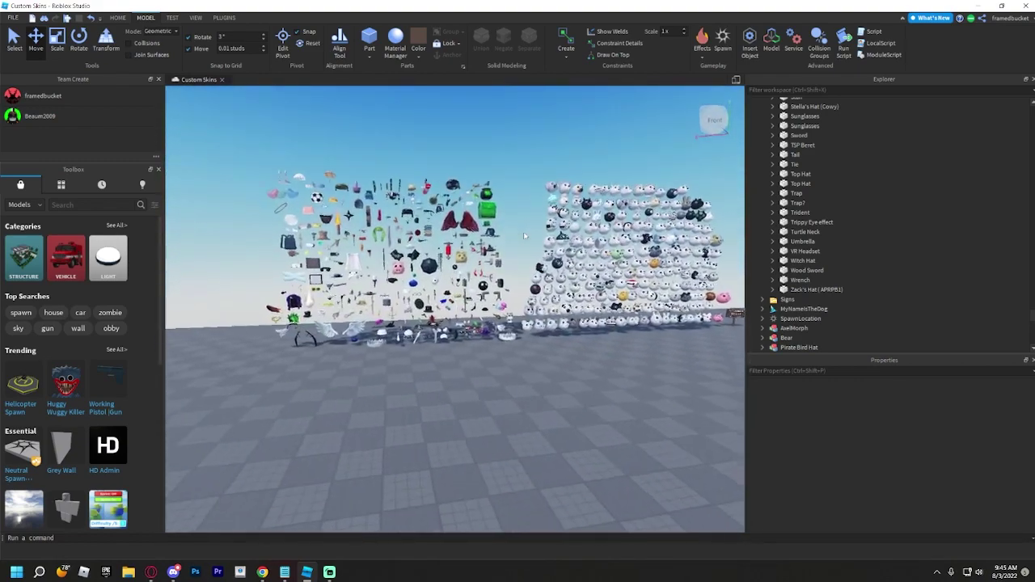
key(w)
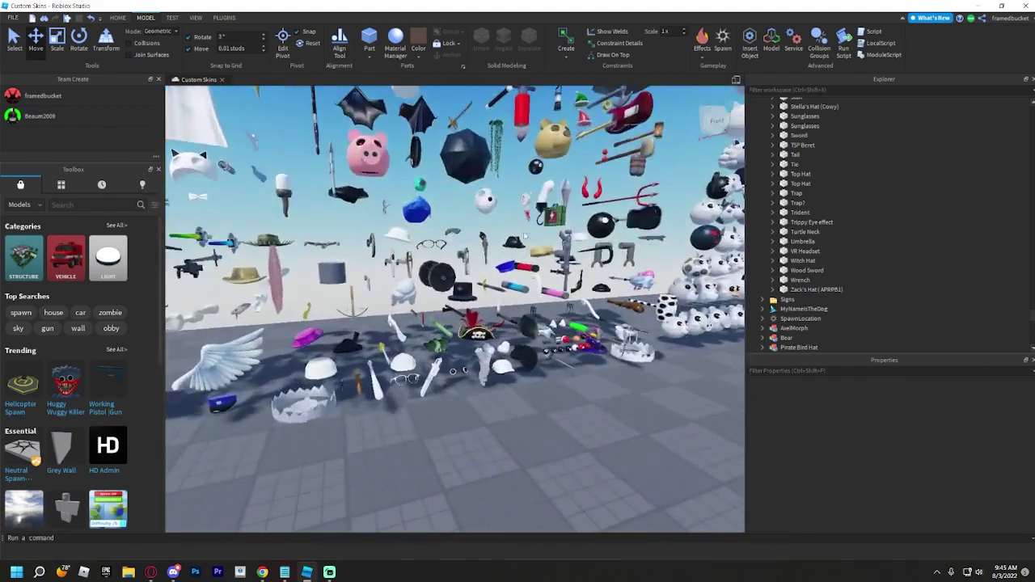
key(w)
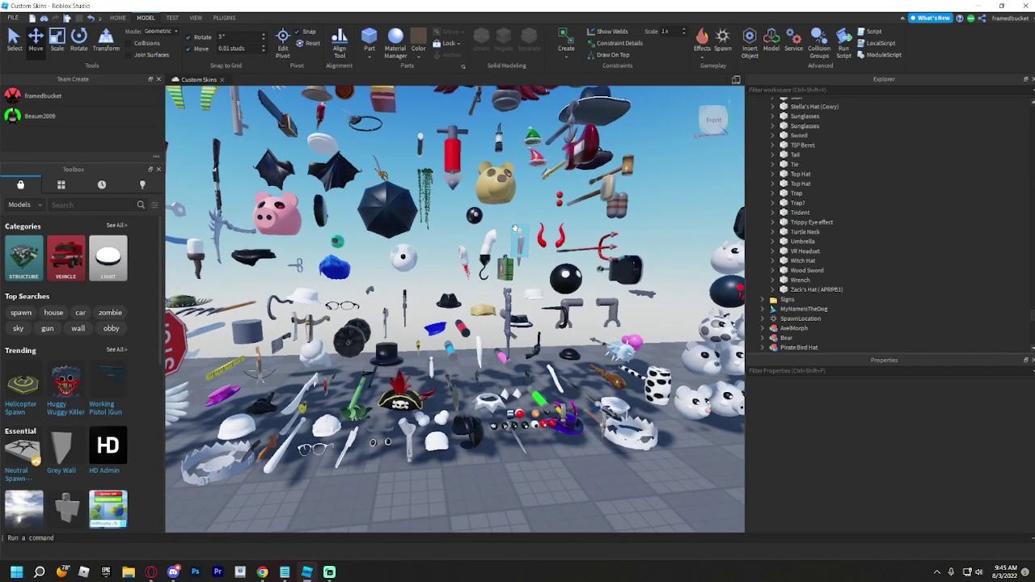
right_drag(515, 228, 514, 227)
key(e)
key(w)
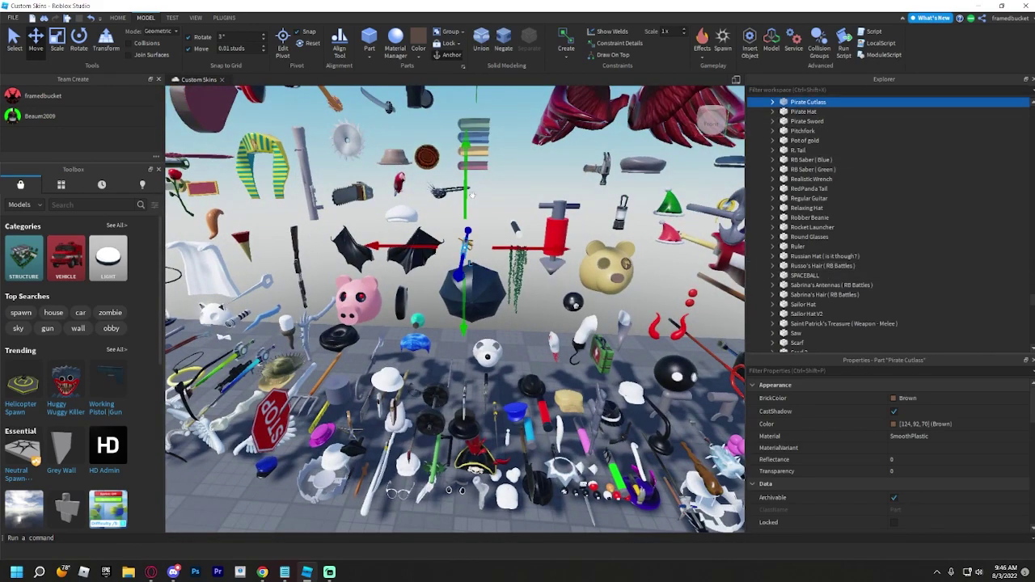
right_drag(533, 197, 558, 192)
key(ctrl+v)
key(f)
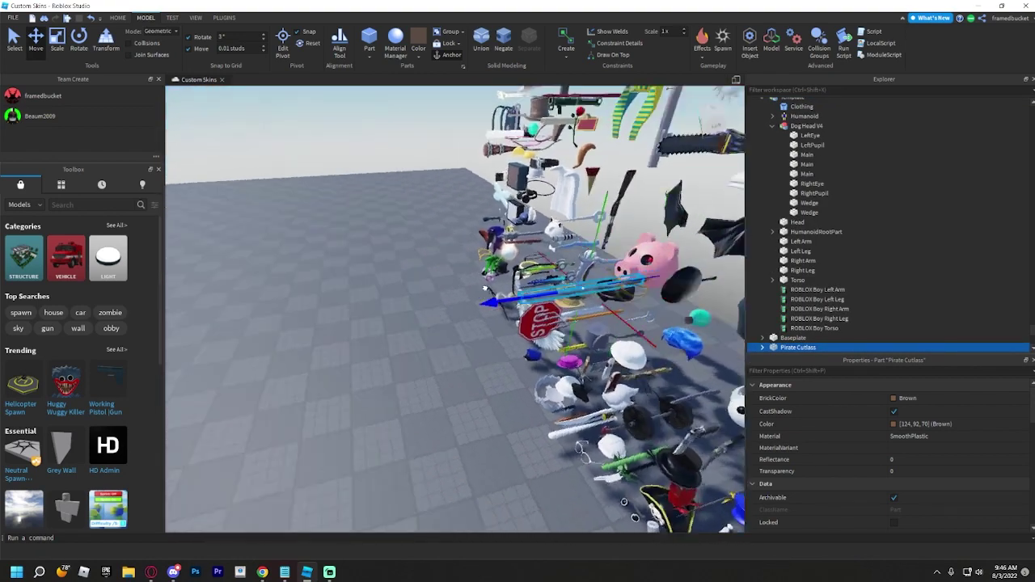
Move the Pirate Cutlass across the baseplate to the ground directly in front of the template character
mouse_move(466, 255)
right_down()
mouse_move(481, 227)
mouse_move(457, 224)
mouse_move(457, 241)
right_up()
drag(460, 338, 478, 343)
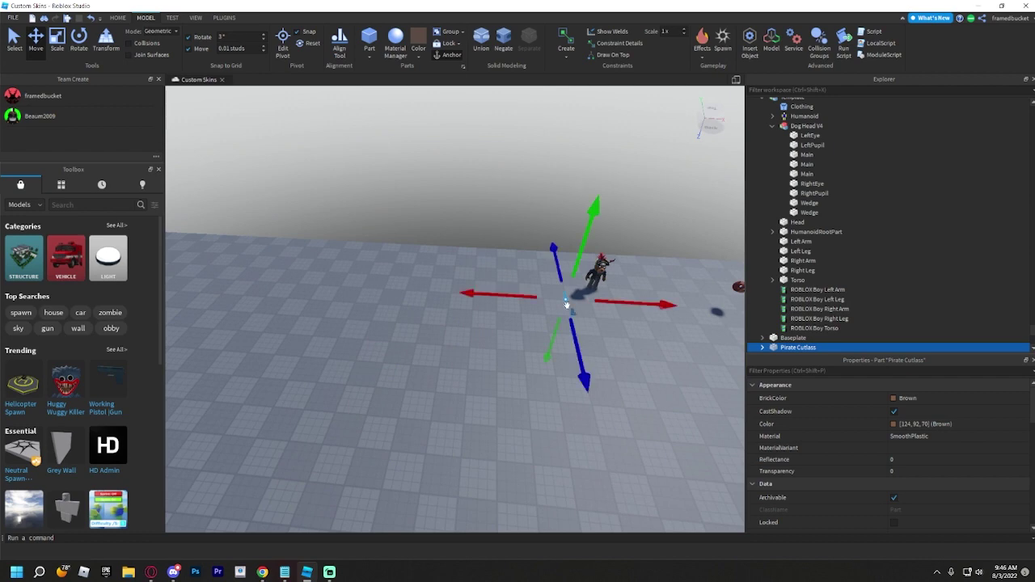
right_drag(566, 305, 668, 340)
scroll(513, 397, up, 3)
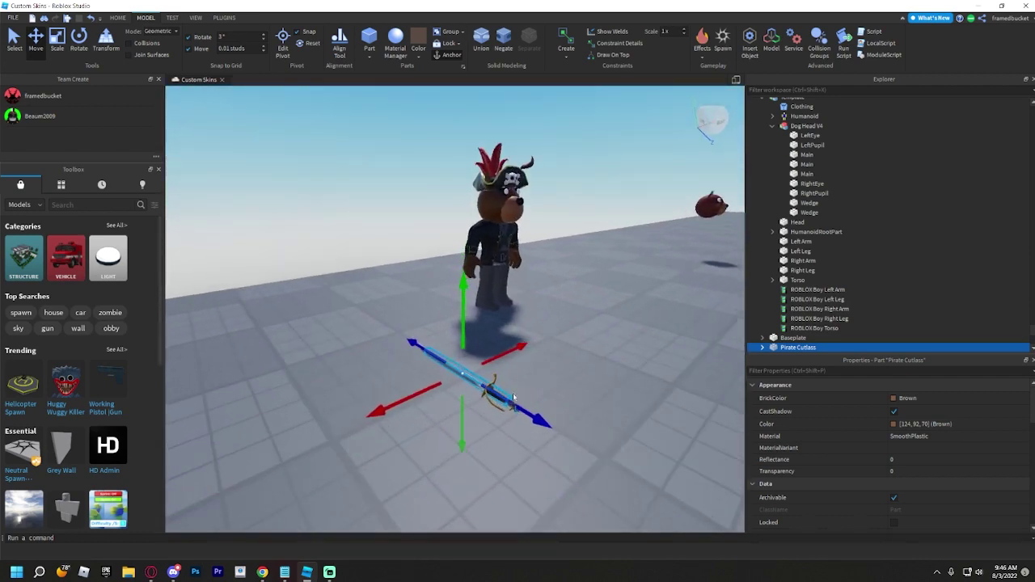
scroll(510, 397, up, 2)
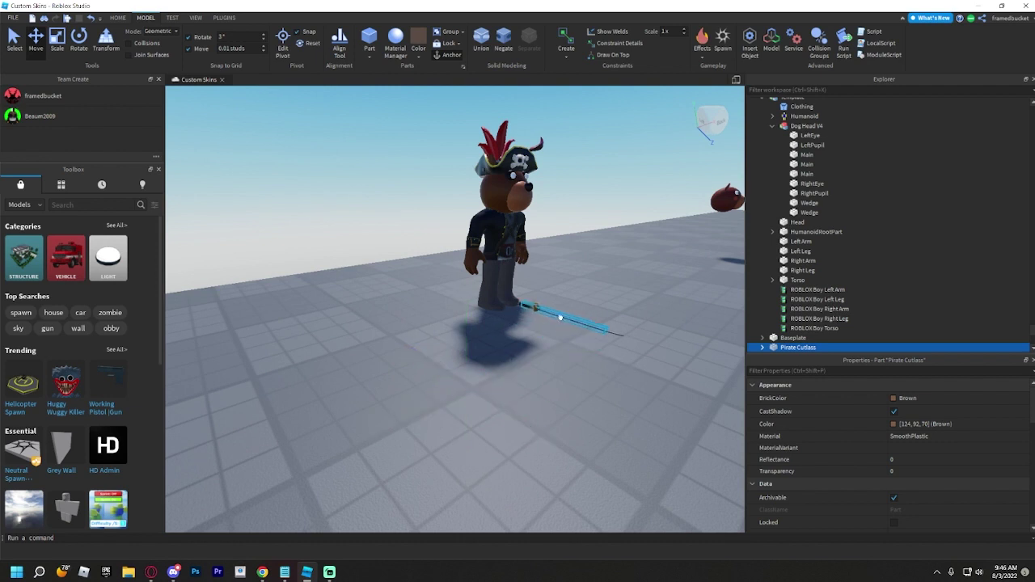
scroll(559, 317, up, 5)
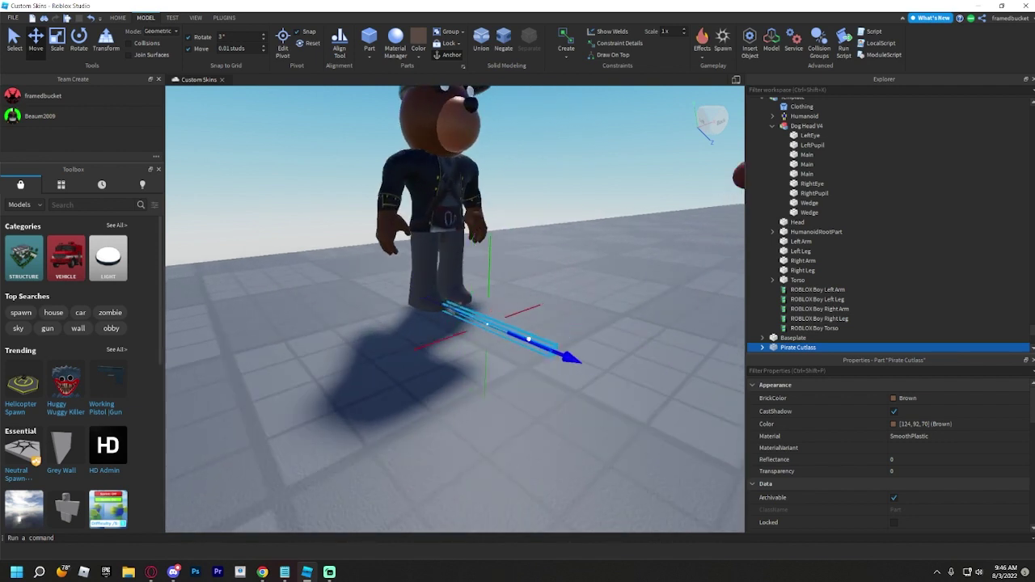
drag(535, 334, 454, 346)
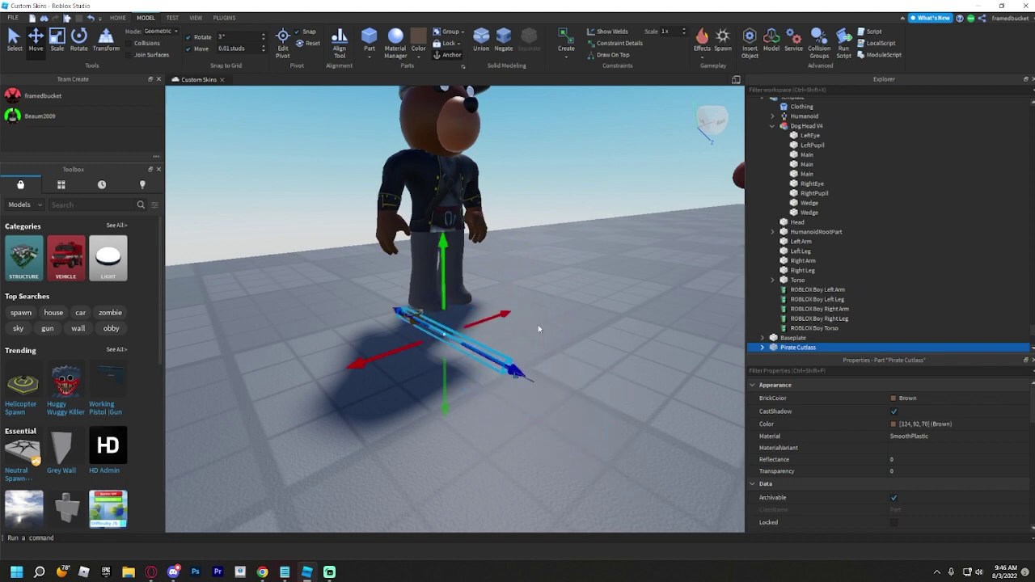
scroll(539, 329, up, 8)
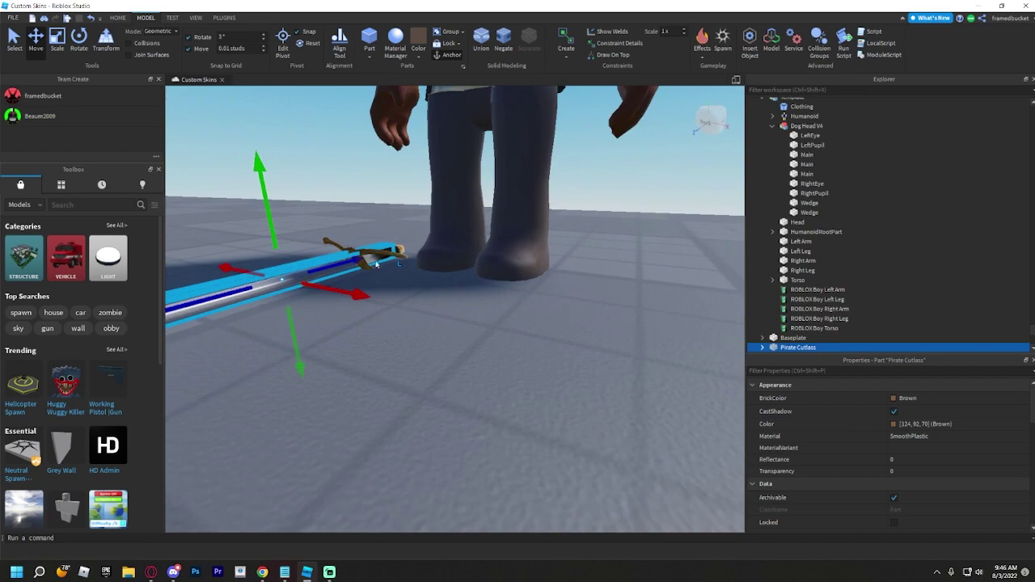
Rotate the Pirate Cutlass in 90-degree turns so its blade points forward, with the hilt toward the character and the handguard underneath
right_drag(376, 263, 375, 265)
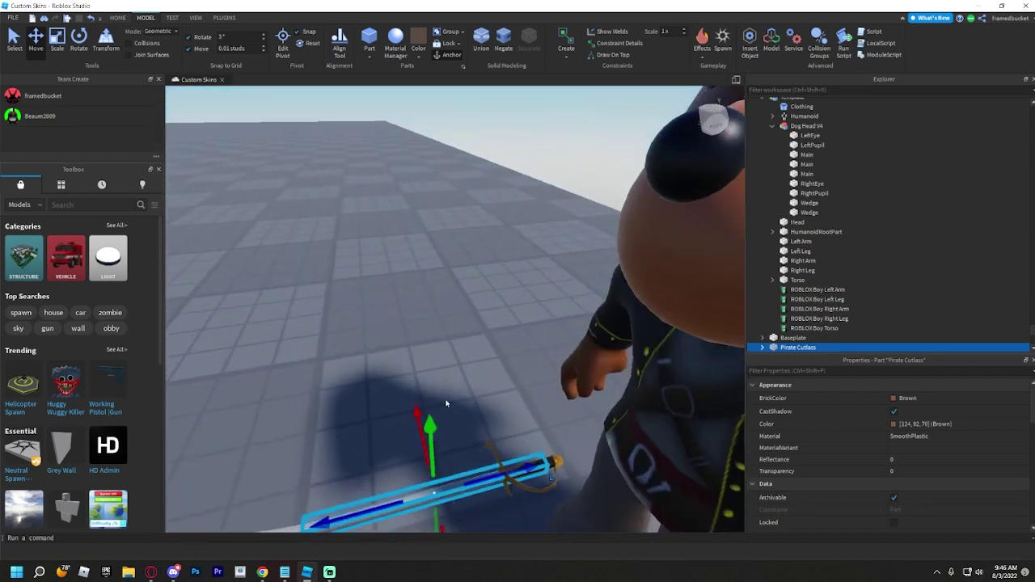
right_drag(447, 403, 461, 330)
key(ctrl+r)
key(ctrl+r)
key(ctrl+r)
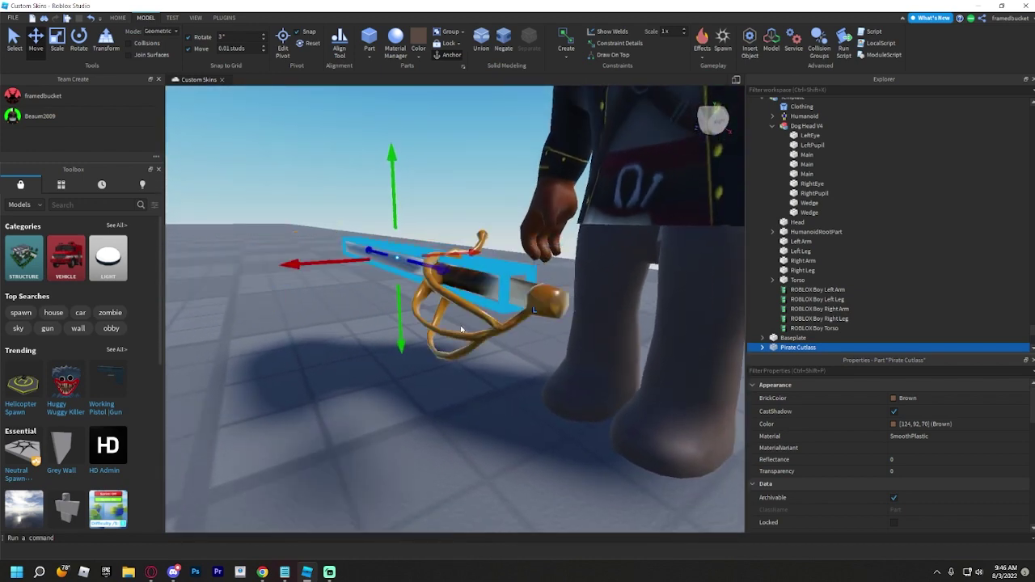
key(ctrl+t)
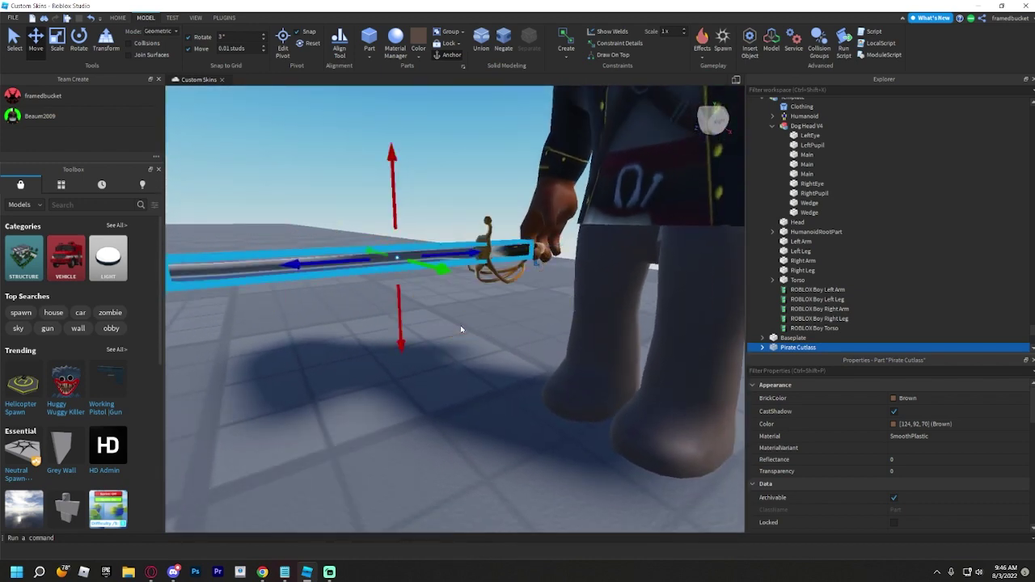
Shift the Pirate Cutlass sideways and vertically to line its hilt up with the character's right hand
right_drag(461, 330, 528, 266)
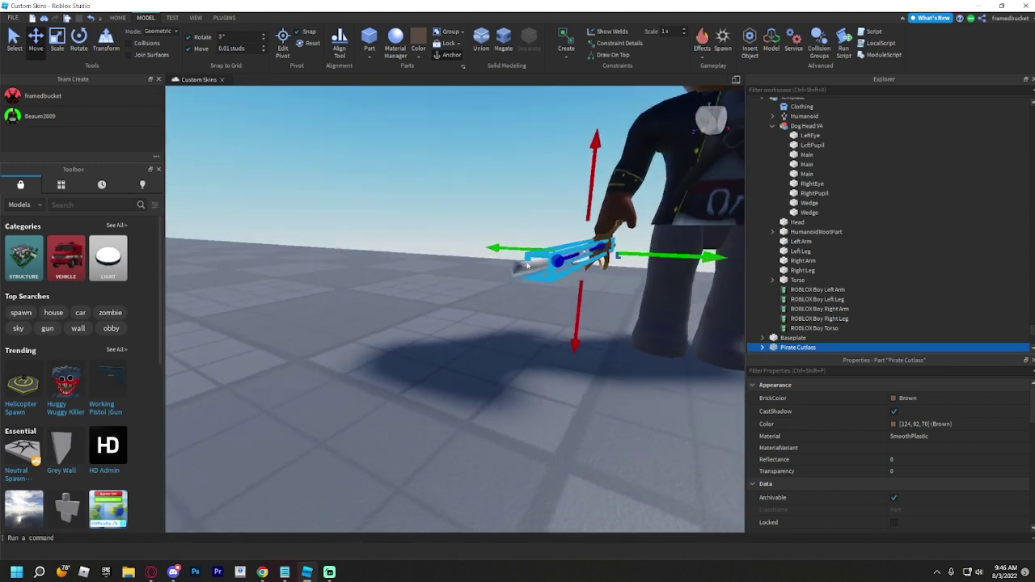
right_drag(656, 259, 657, 260)
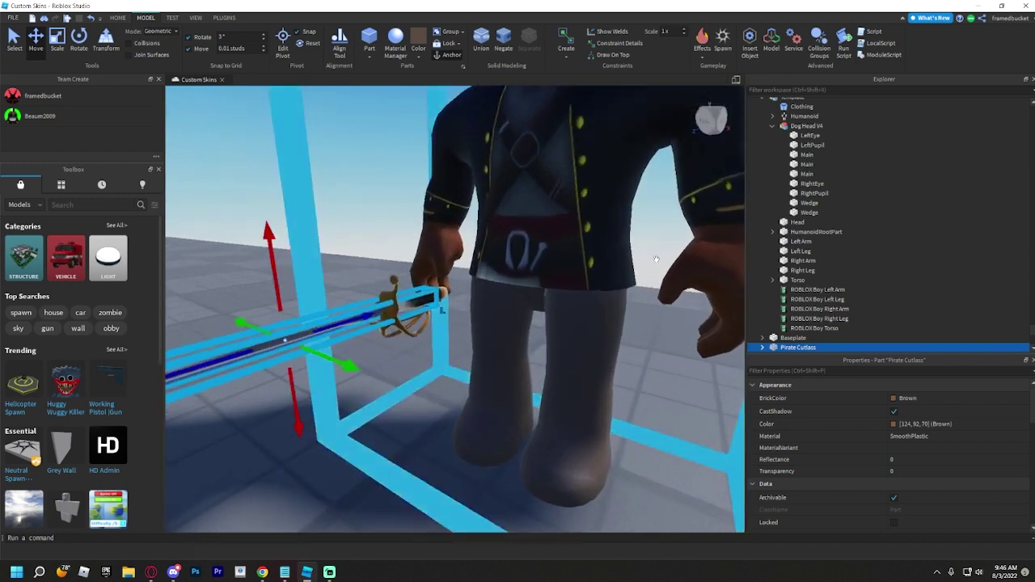
drag(353, 366, 367, 374)
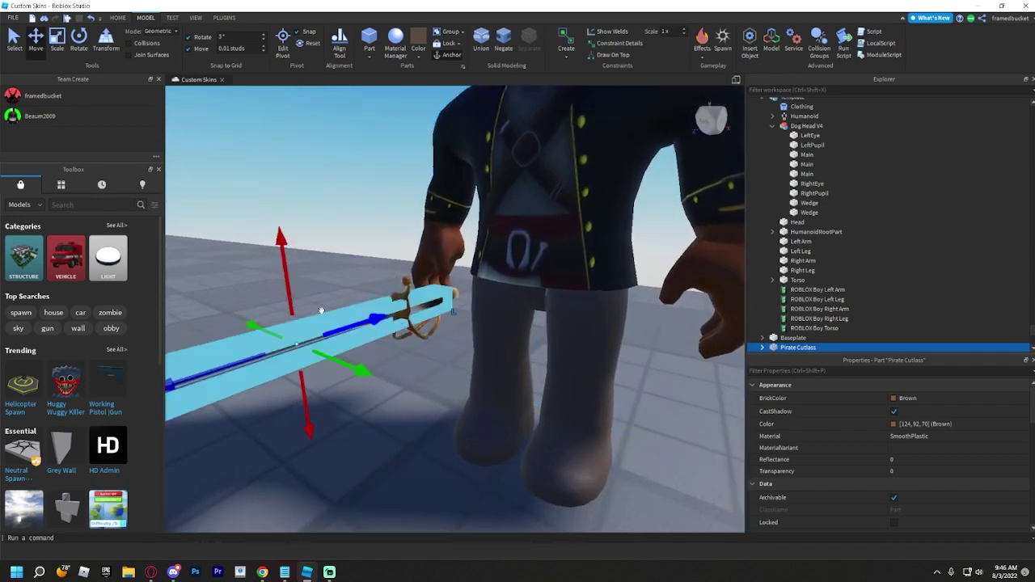
right_drag(291, 275, 290, 280)
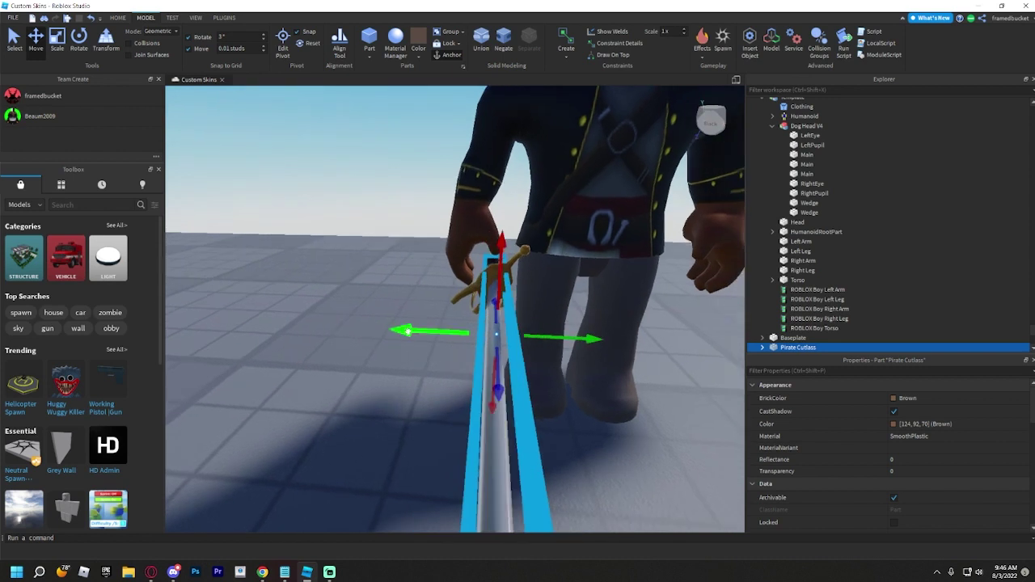
drag(408, 332, 475, 273)
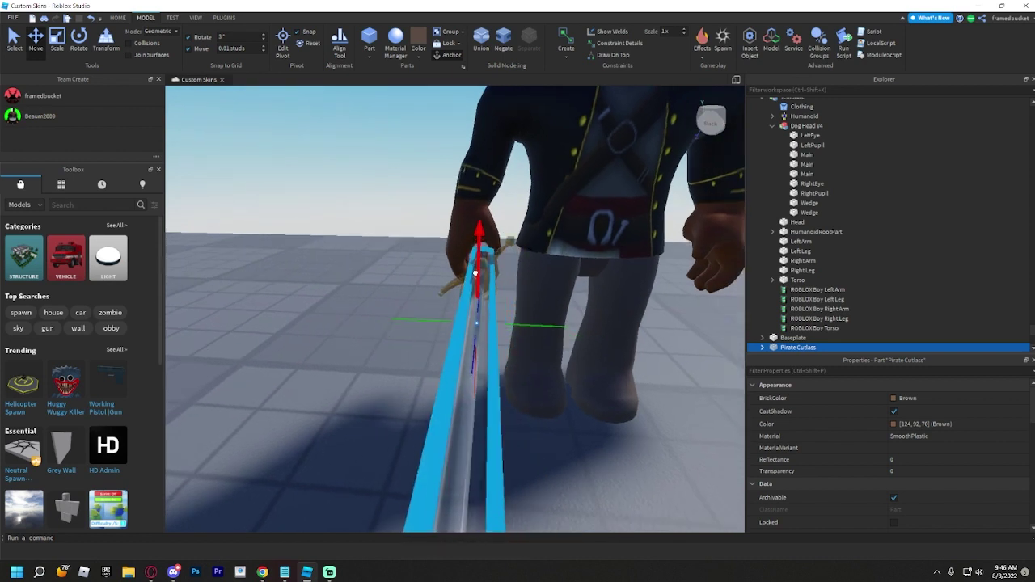
Fine-tune the Pirate Cutlass's height and push its handle back into the character's right hand
click(426, 321)
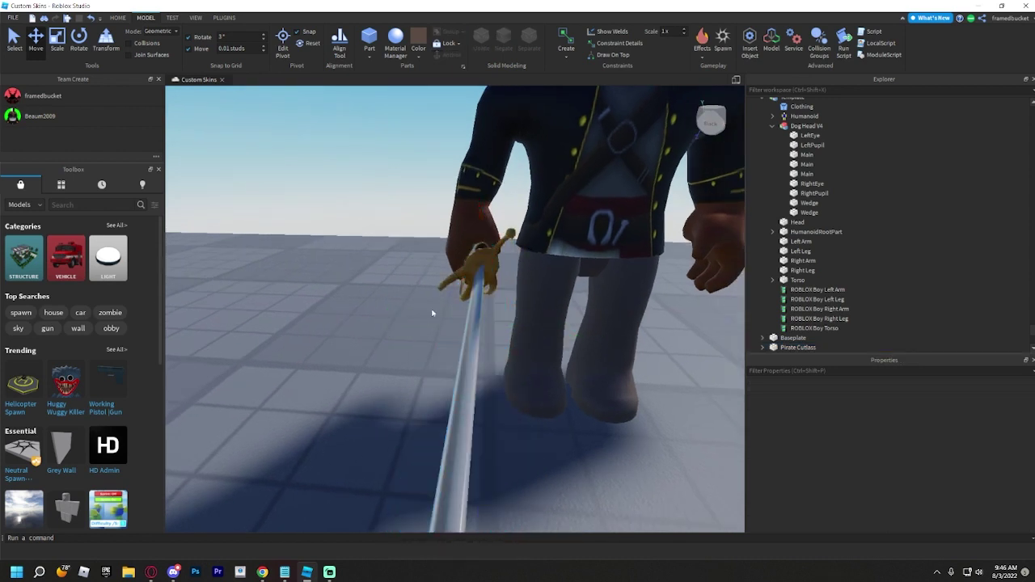
click(453, 331)
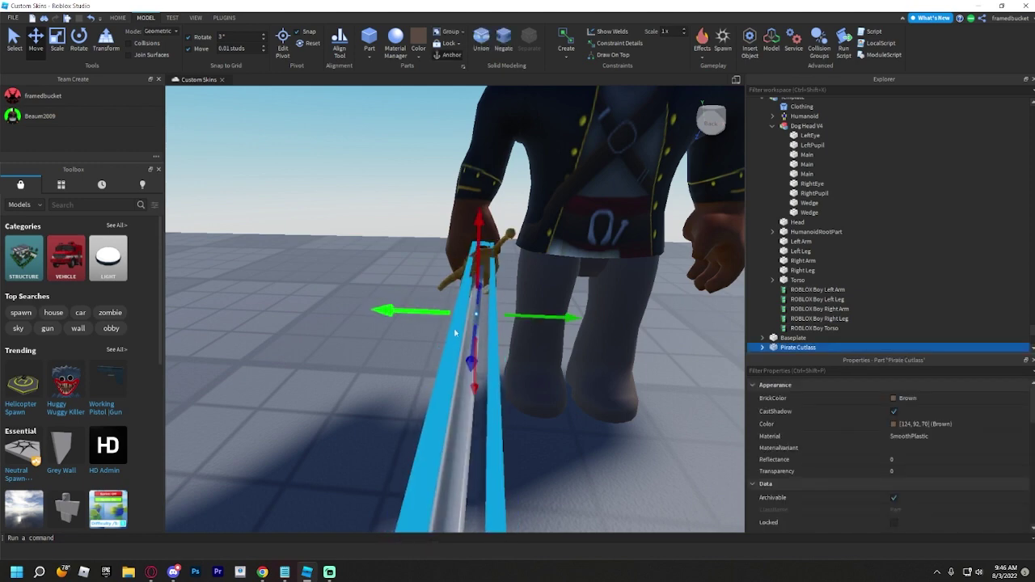
drag(474, 382, 473, 403)
click(323, 346)
scroll(324, 345, down, 6)
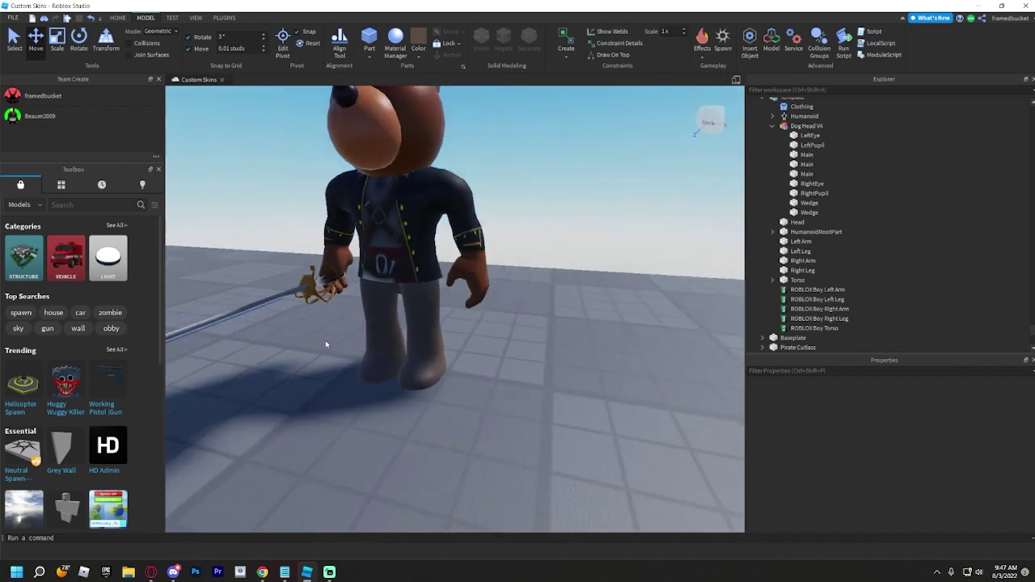
scroll(325, 344, up, 3)
click(312, 299)
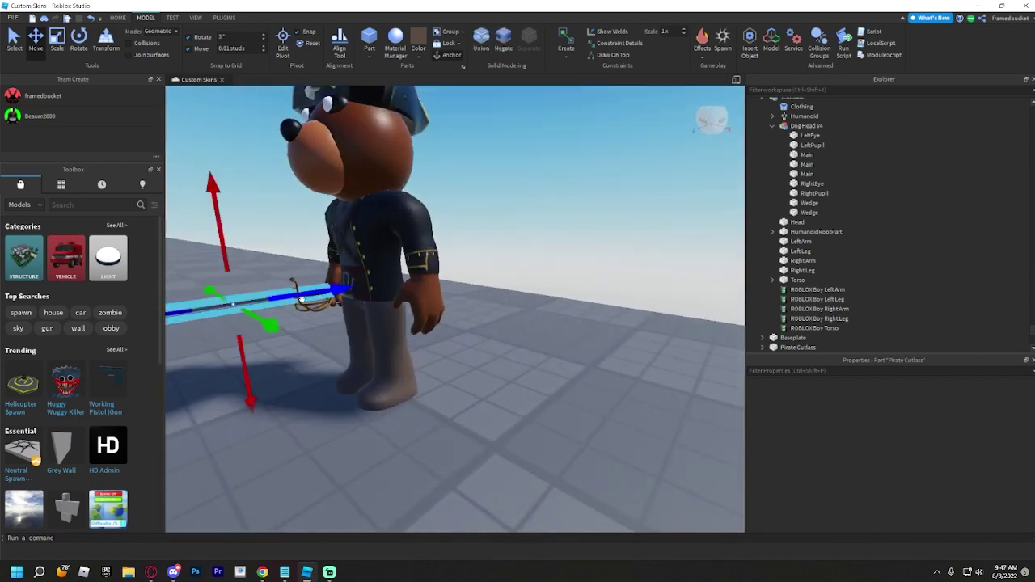
scroll(334, 295, up, 2)
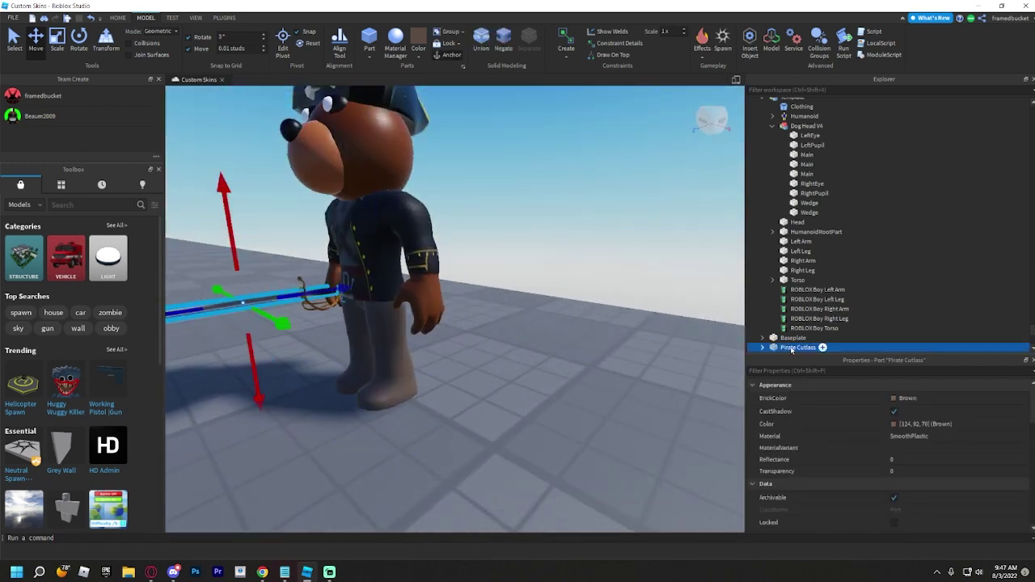
Parent the Pirate Cutlass to the Template model in the Workspace hierarchy
drag(793, 333, 799, 294)
scroll(799, 294, down, 2)
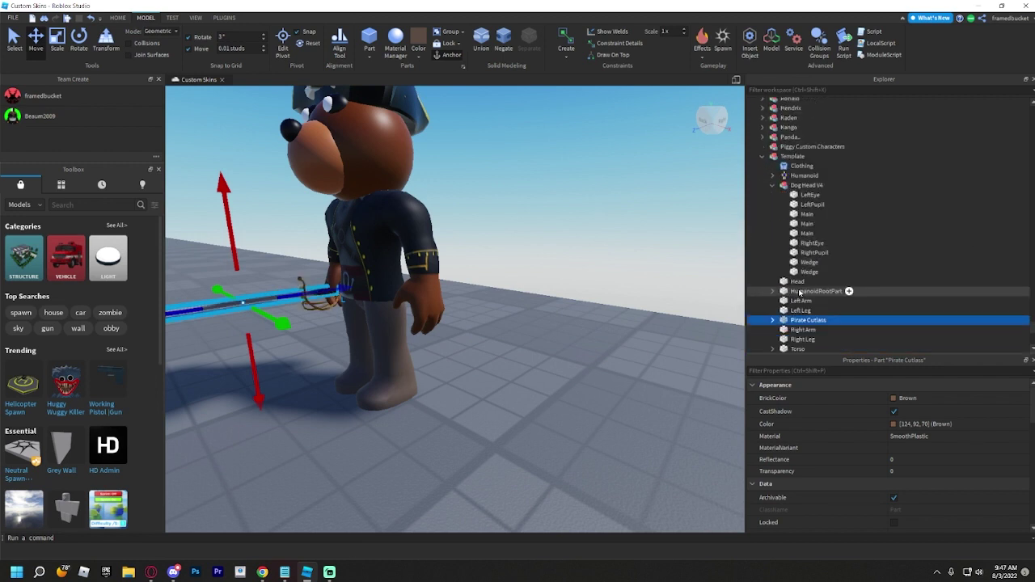
scroll(799, 294, down, 2)
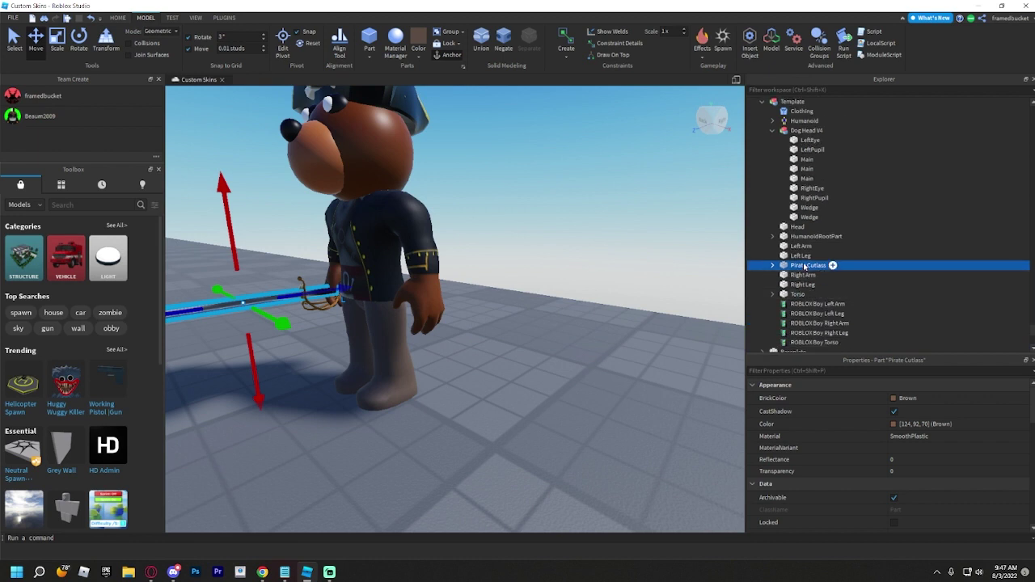
scroll(805, 267, down, 3)
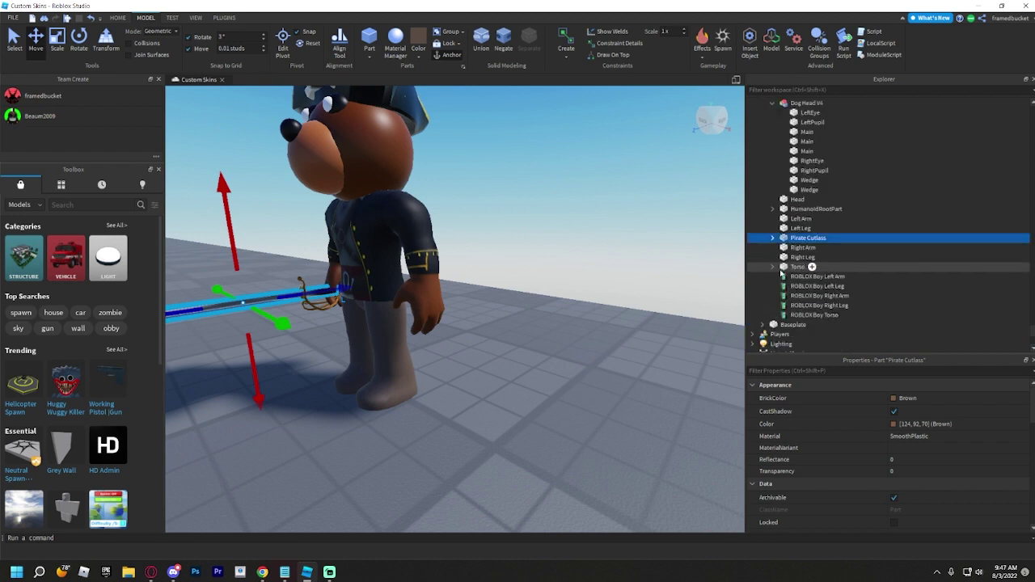
scroll(839, 152, up, 8)
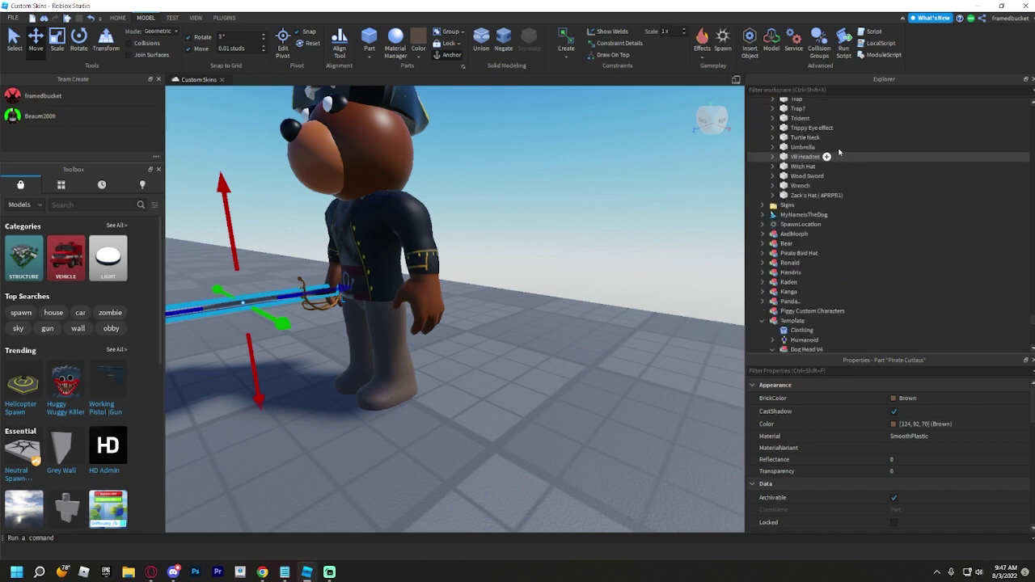
scroll(841, 149, up, 3)
key(a)
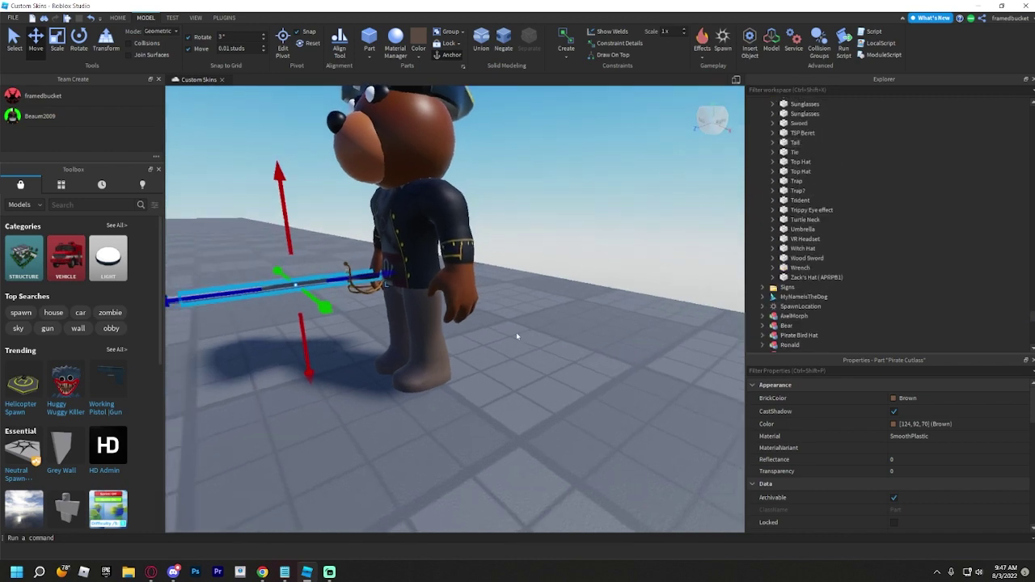
Inspect the whole character from the front and view its existing joints with RigEdit Lite
click(392, 370)
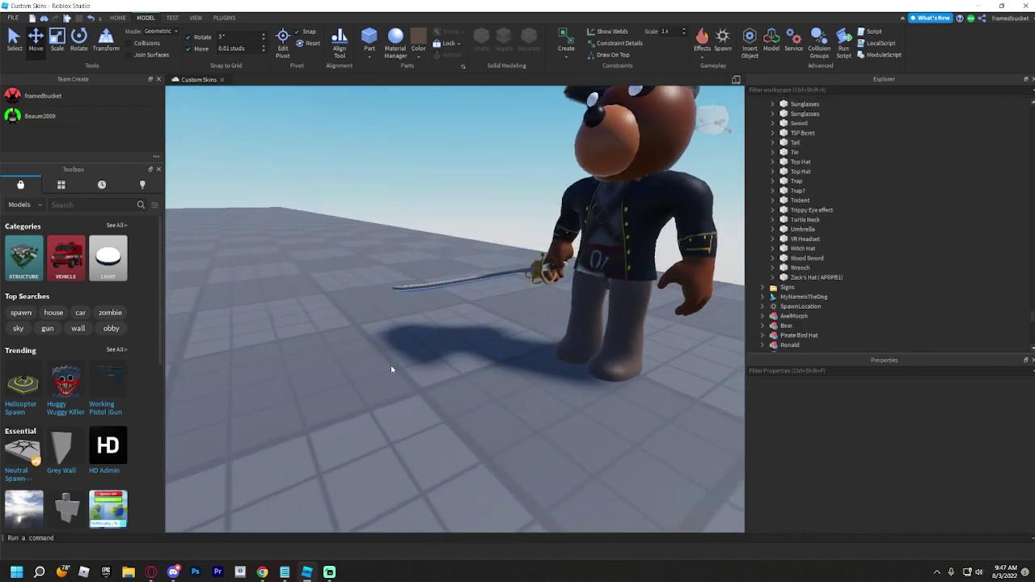
right_drag(392, 370, 393, 370)
right_drag(224, 394, 219, 379)
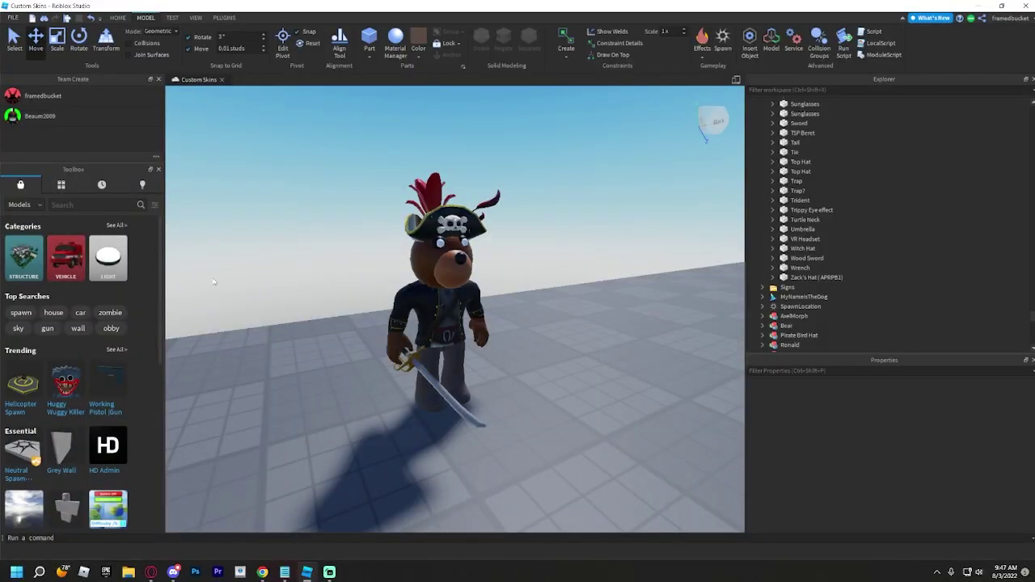
click(225, 17)
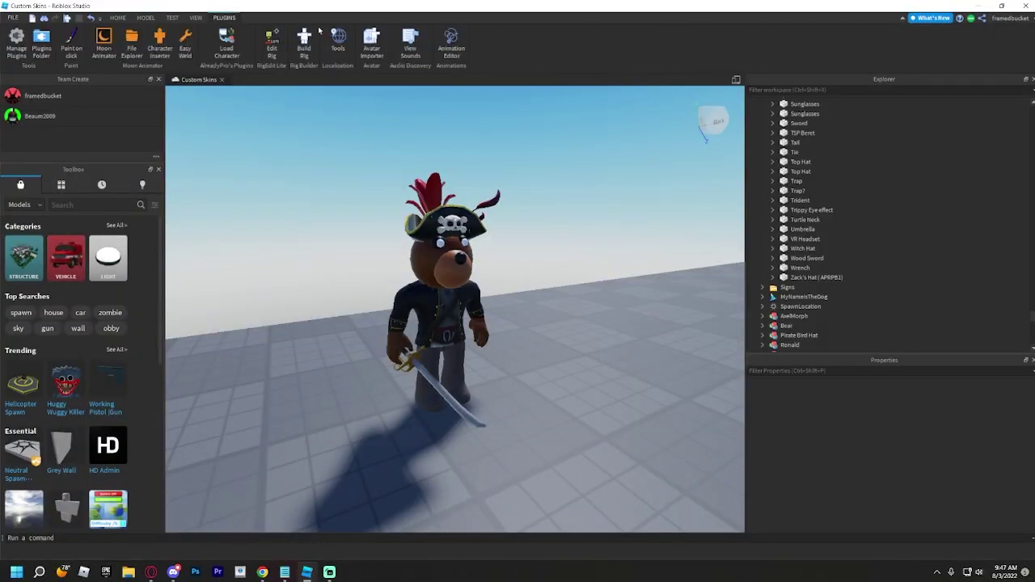
click(275, 48)
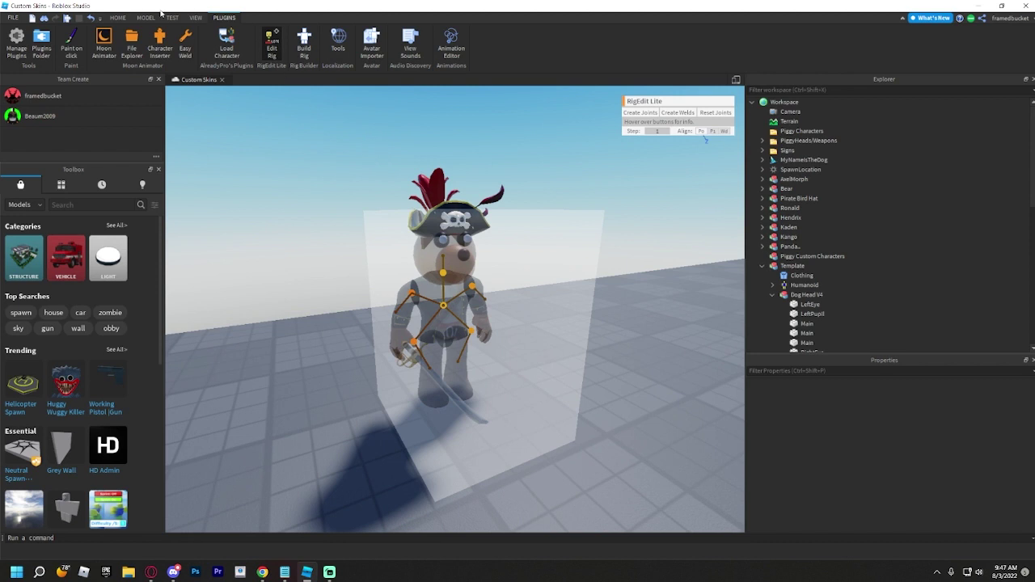
right_click(272, 55)
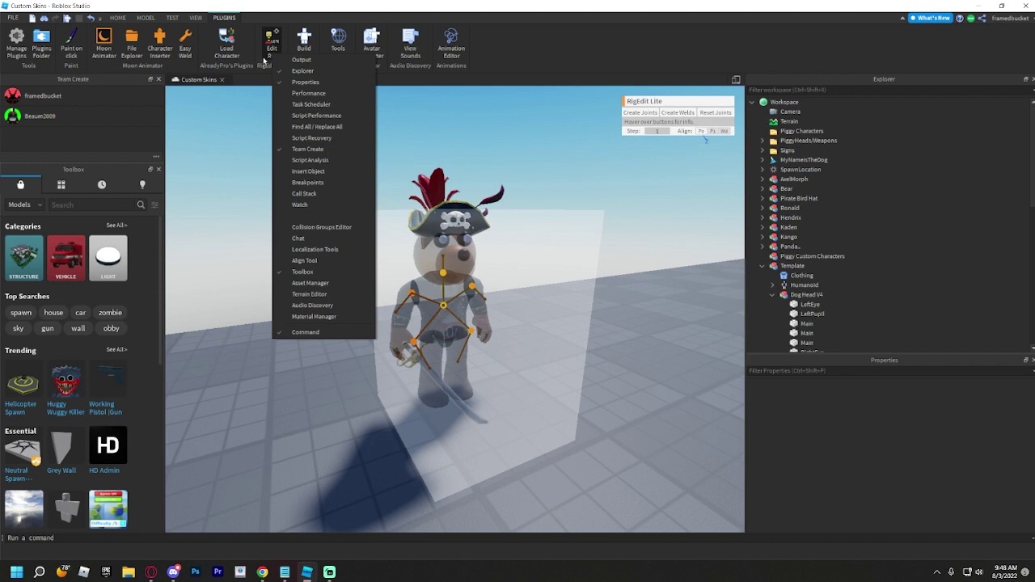
click(266, 59)
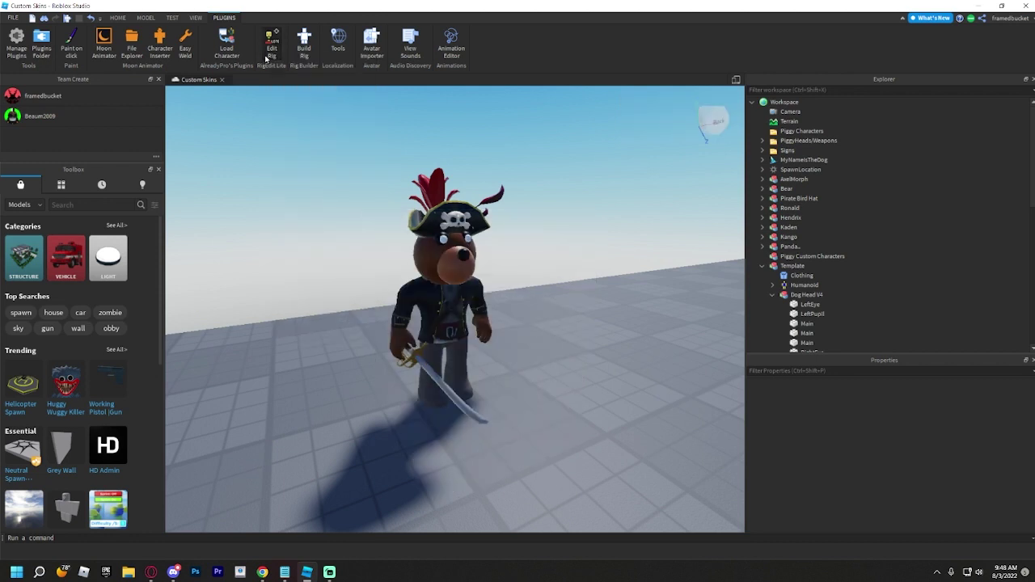
click(268, 57)
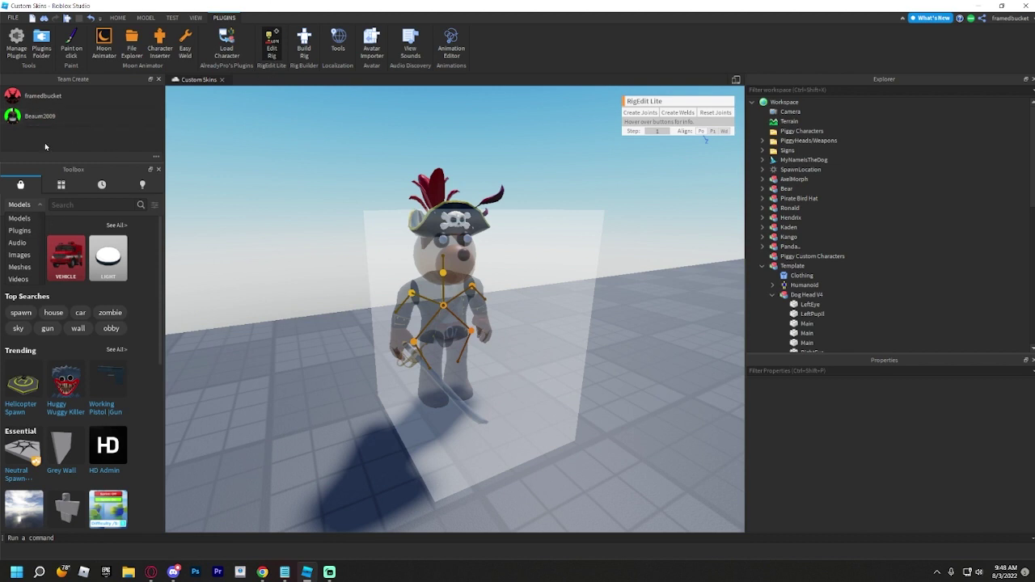
click(21, 186)
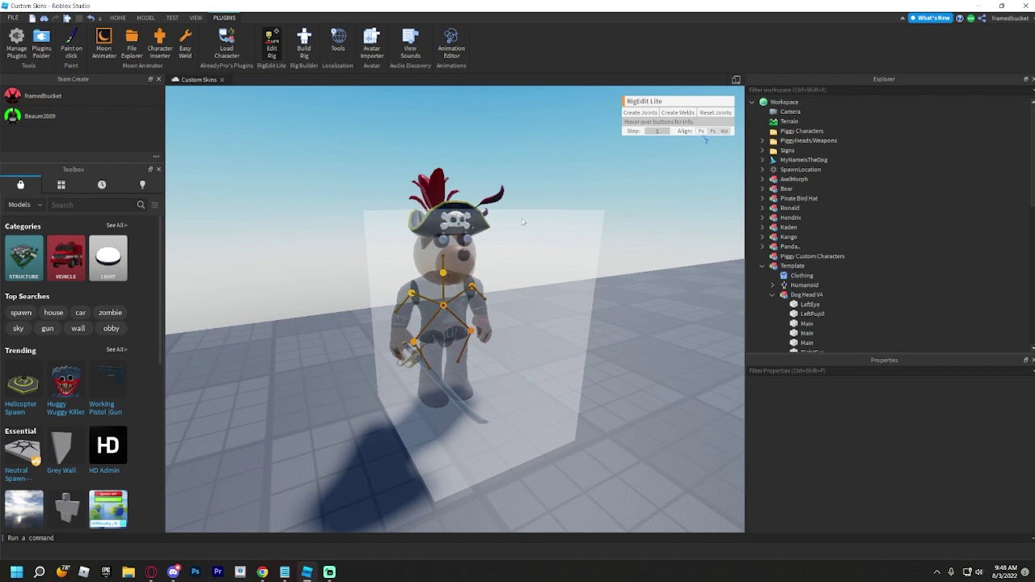
click(272, 49)
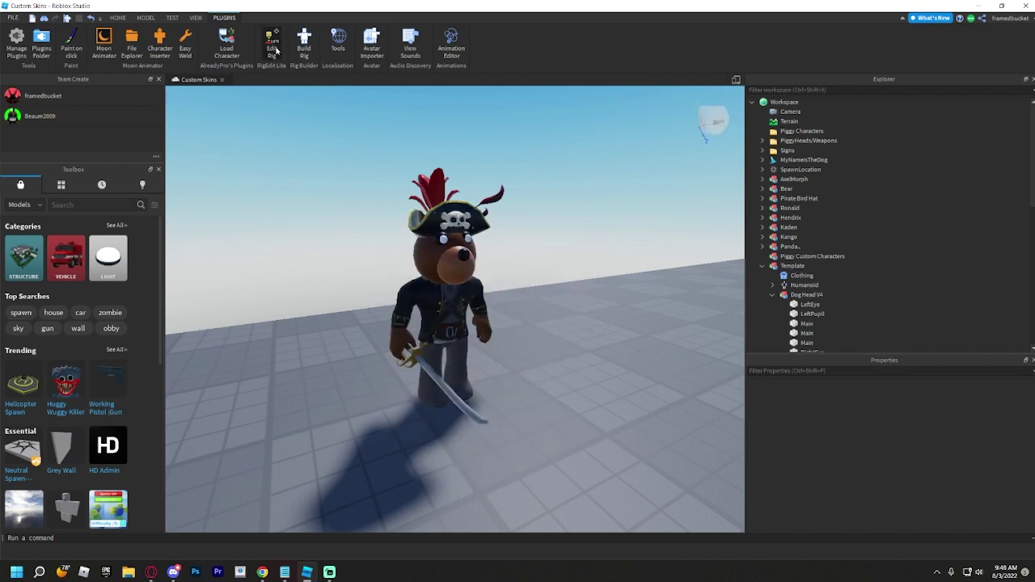
Rename the Template model as PirateDoggy
click(448, 307)
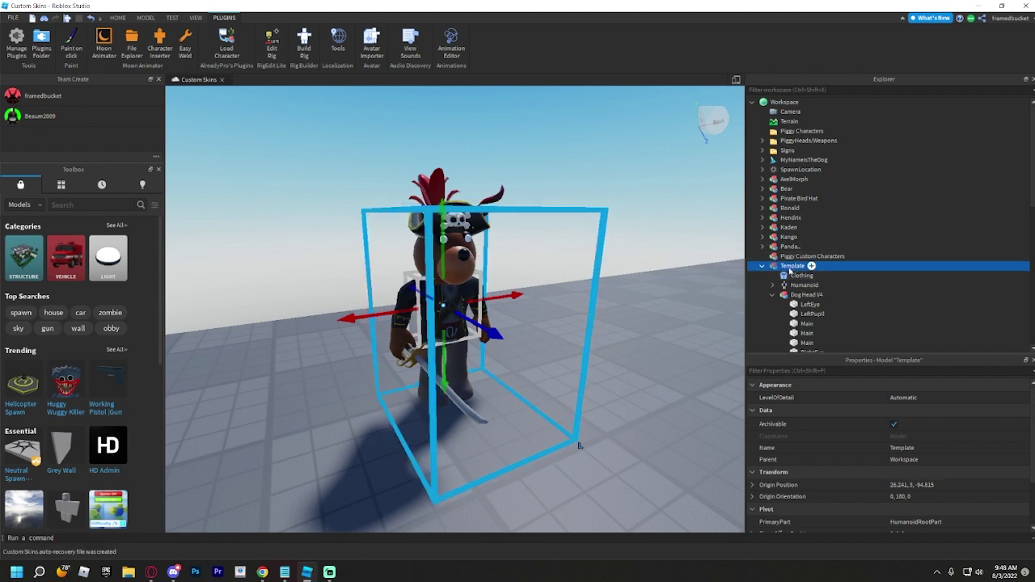
right_click(797, 266)
click(840, 76)
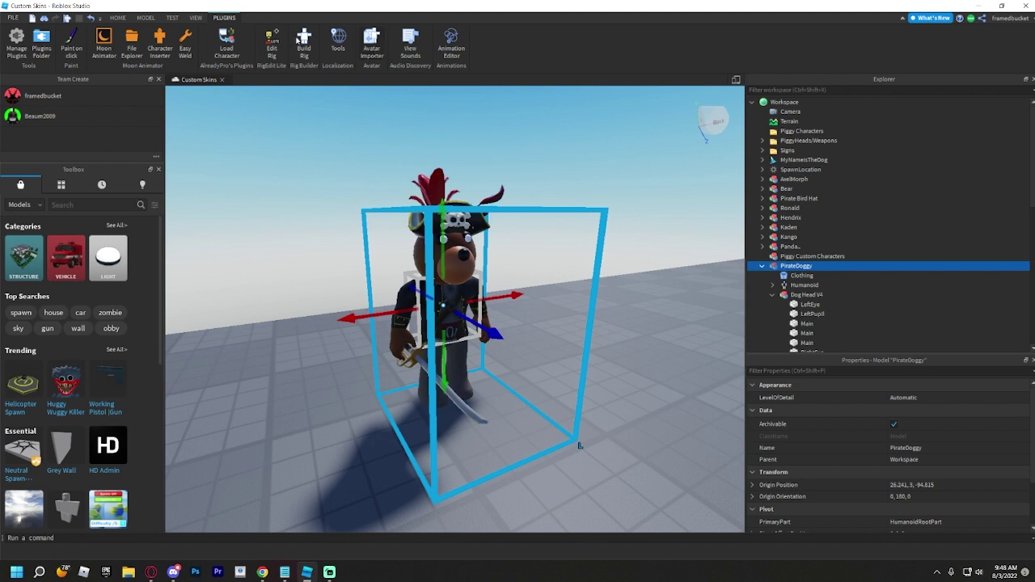
Activate RigEdit Lite on the character and delete the Right Hip and Left Hip joints
click(272, 45)
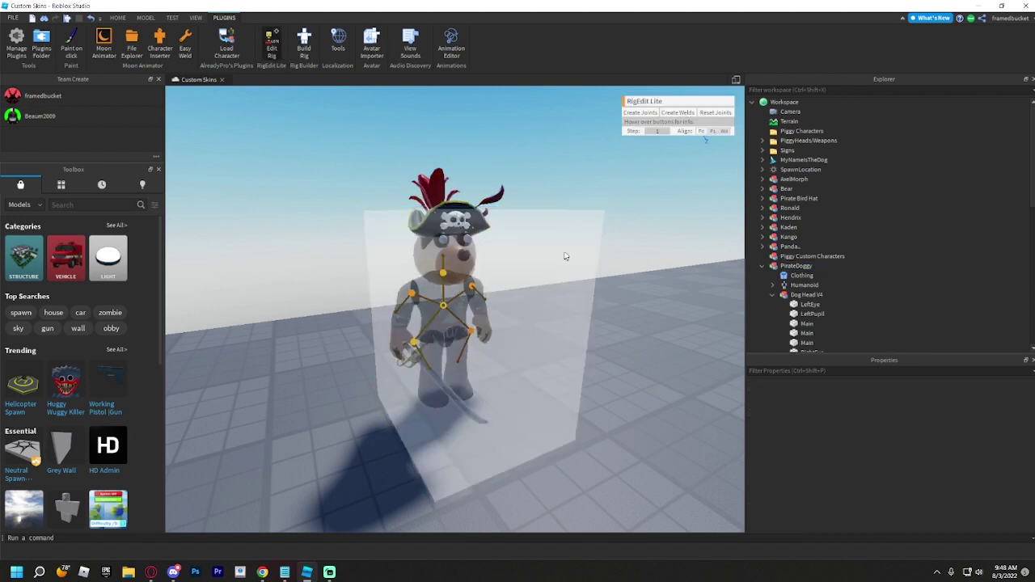
middle_drag(585, 258, 465, 281)
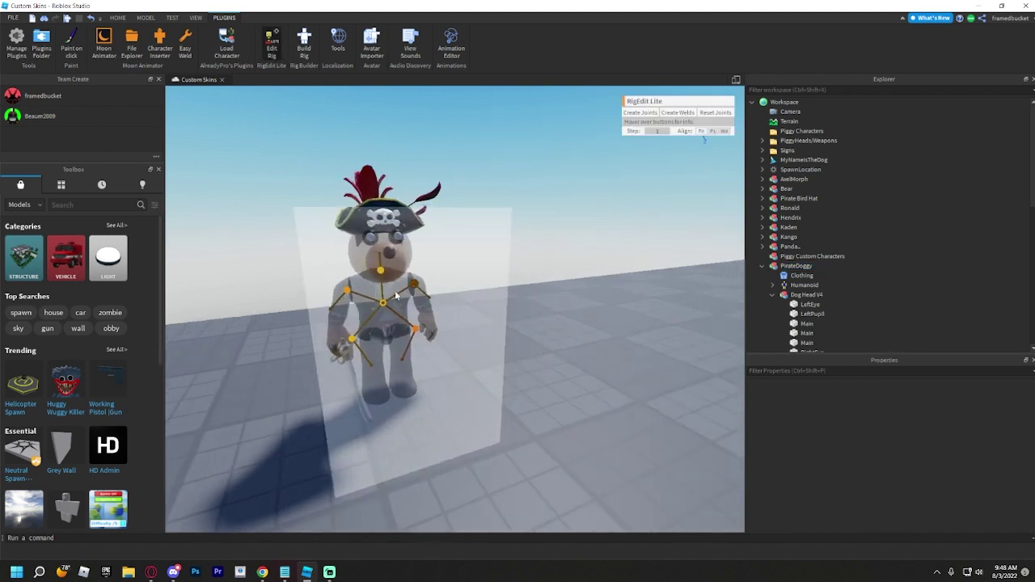
scroll(409, 304, up, 4)
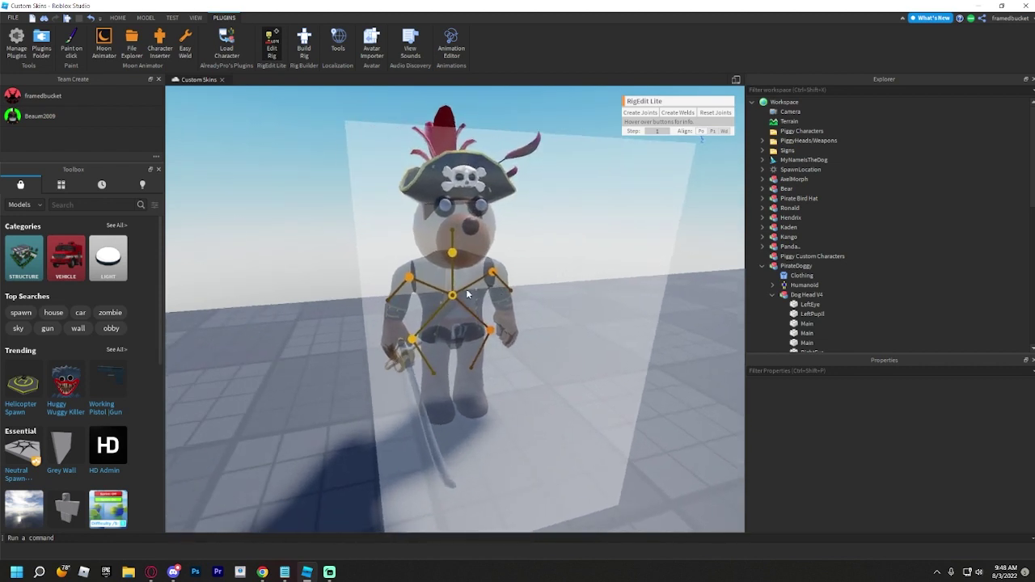
click(410, 344)
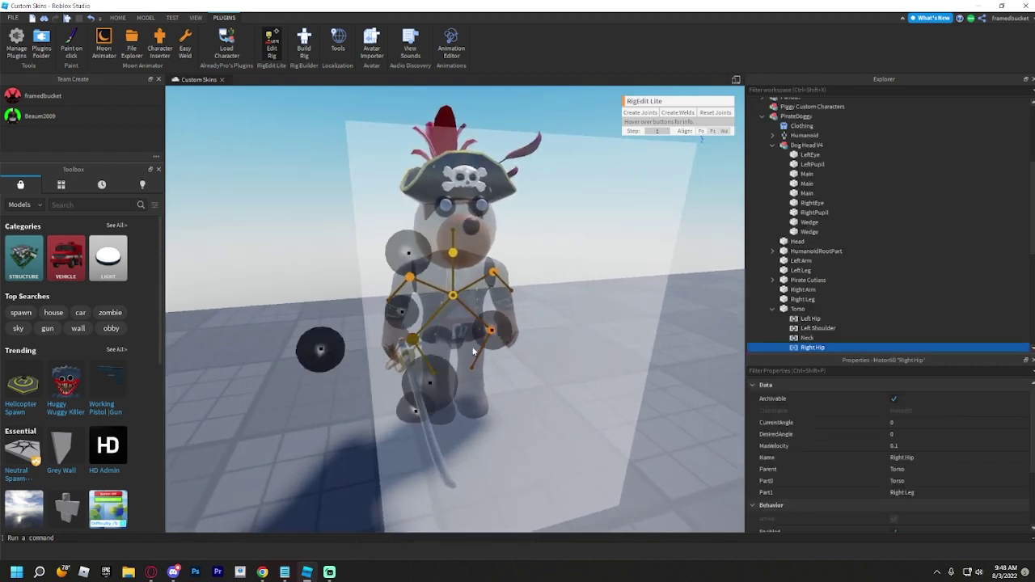
click(491, 330)
Delete the character's root joint, Neck joint and both shoulder joints
click(446, 255)
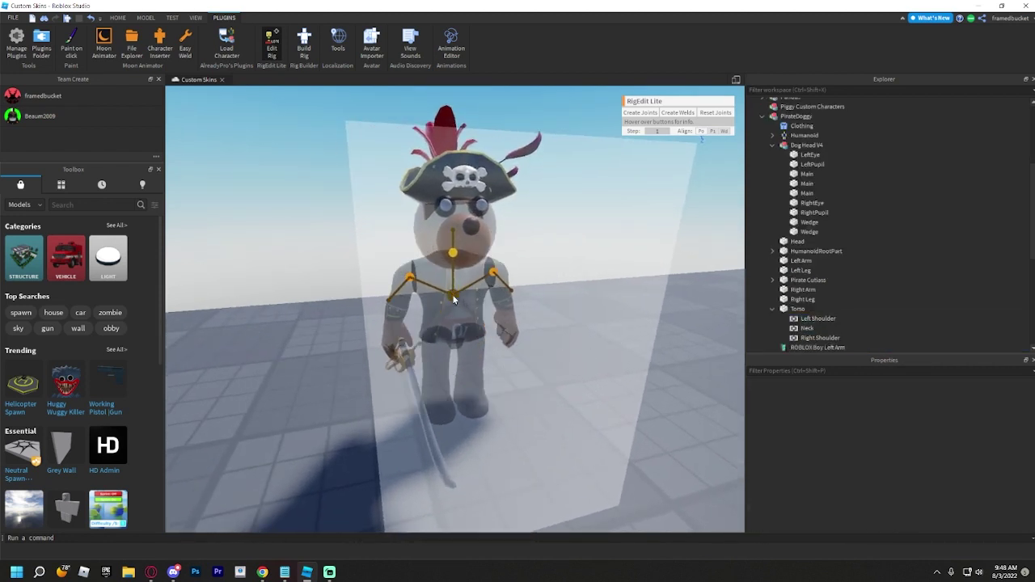
key(Delete)
click(449, 254)
key(Delete)
click(409, 278)
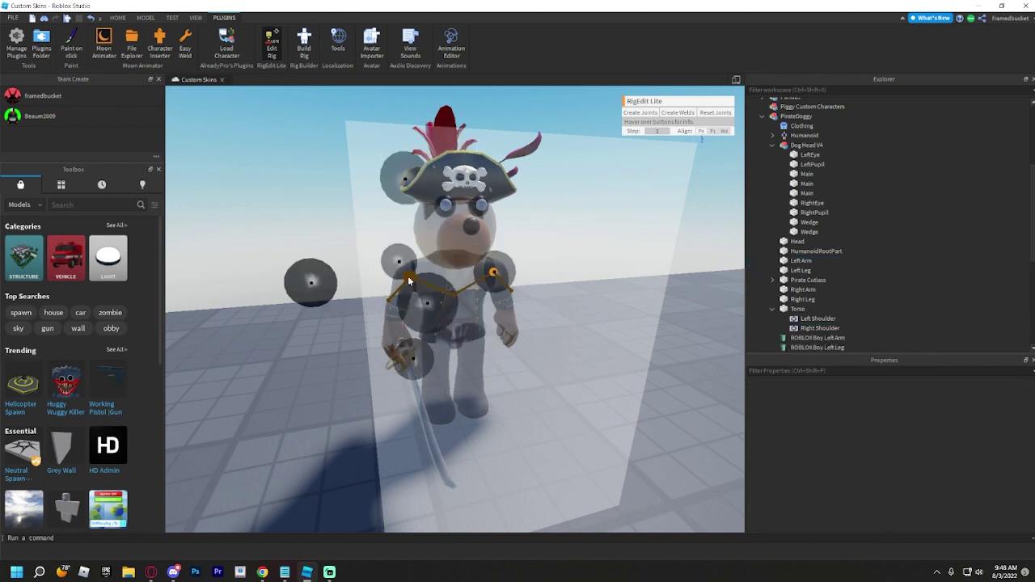
key(Delete)
click(491, 276)
key(Delete)
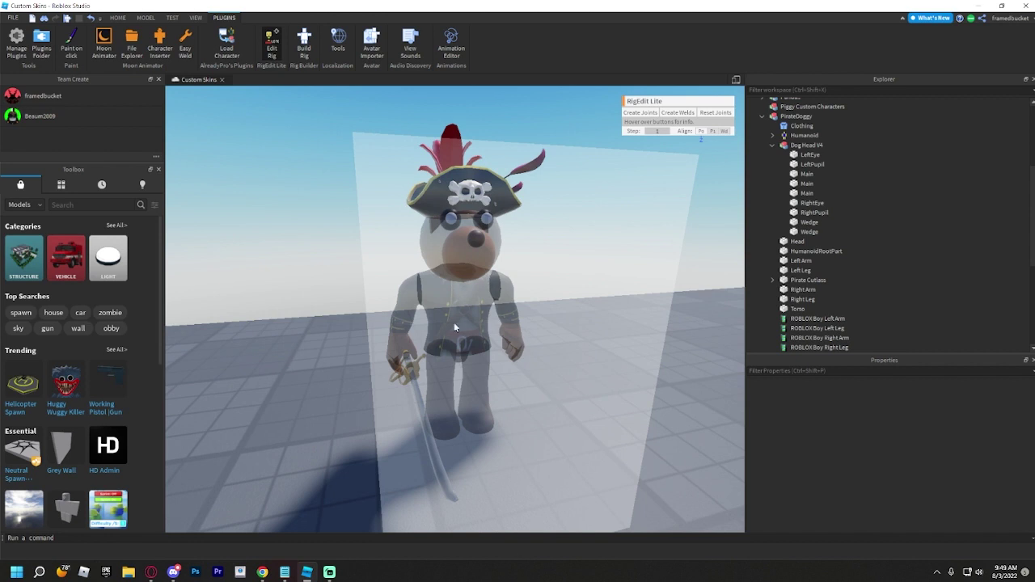
Create a joint from the Torso to the Right Leg, selecting the Torso first
right_drag(551, 311, 552, 312)
scroll(809, 243, down, 1)
click(800, 281)
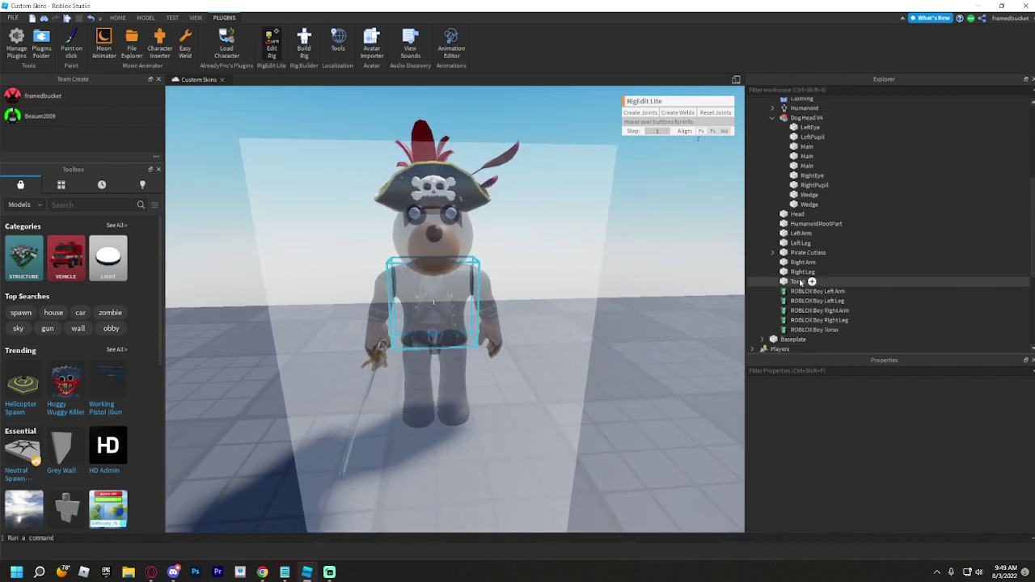
click(801, 282)
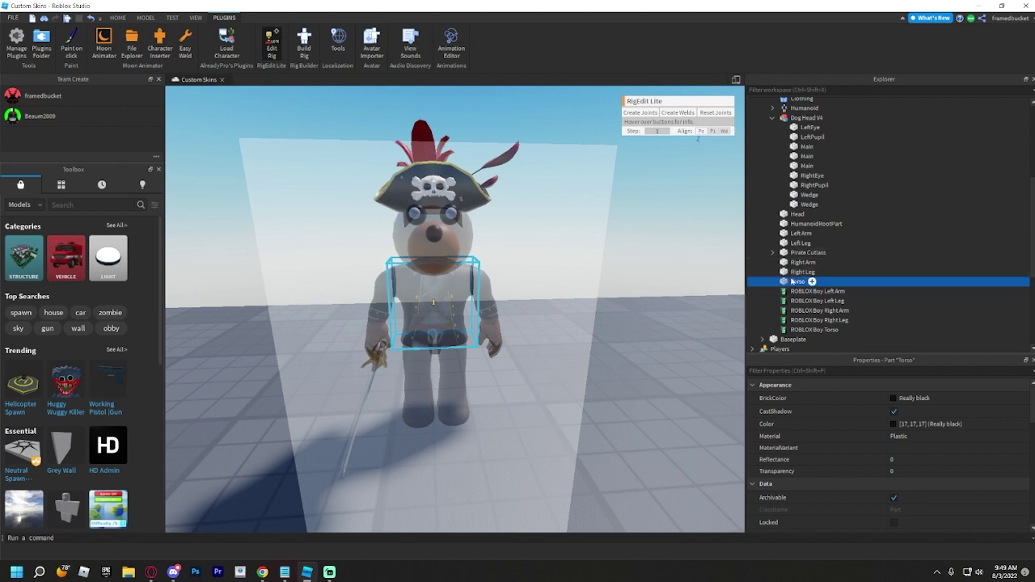
ctrl+click(794, 275)
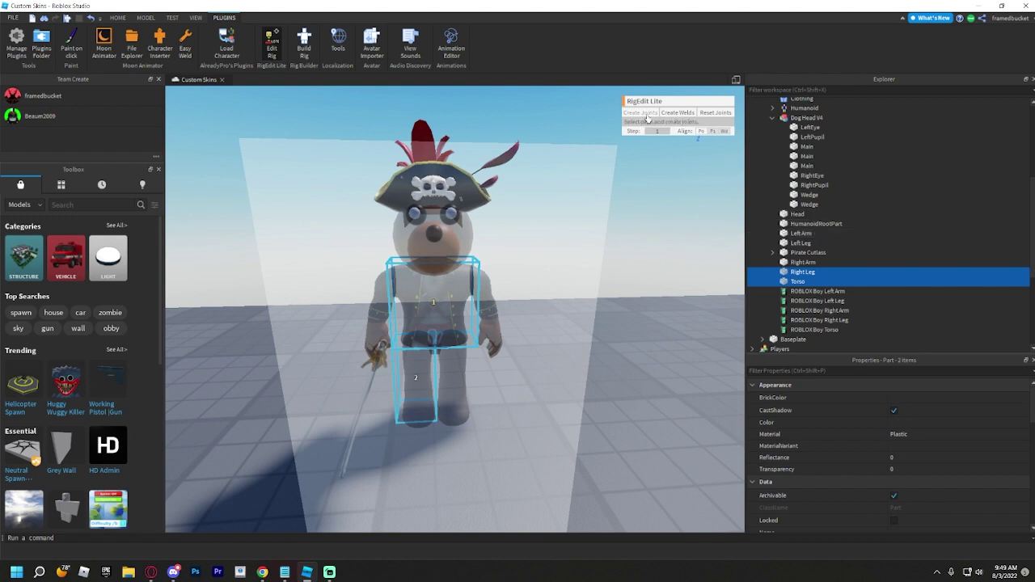
click(647, 119)
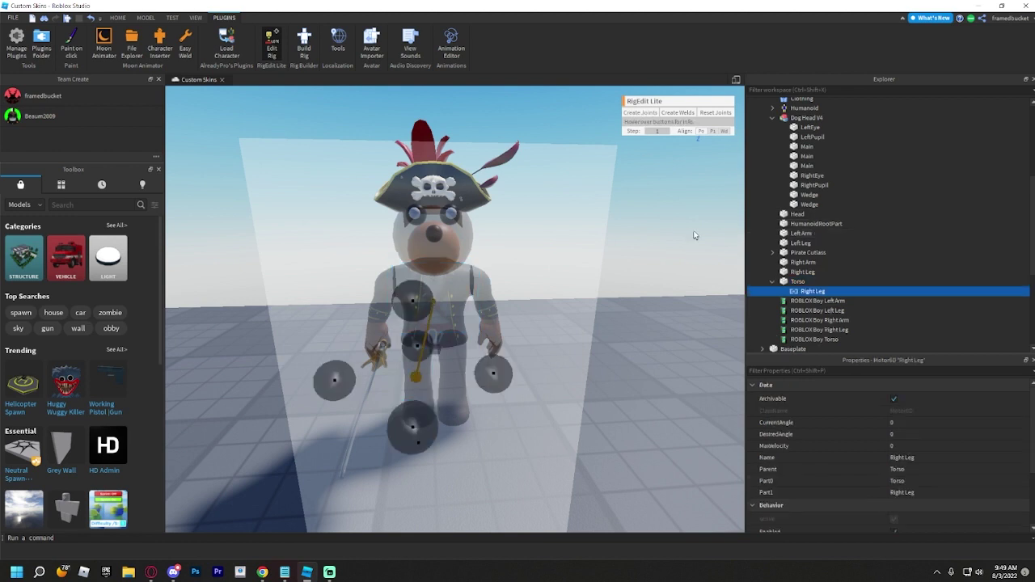
Create a joint from the Torso to the Right Arm, selecting the Torso first
click(786, 281)
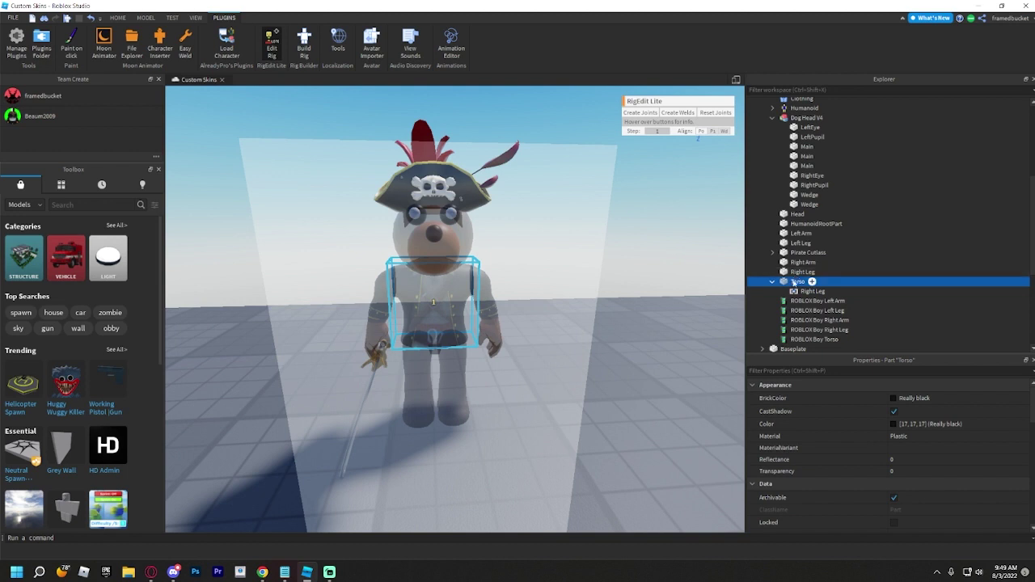
drag(799, 275, 793, 278)
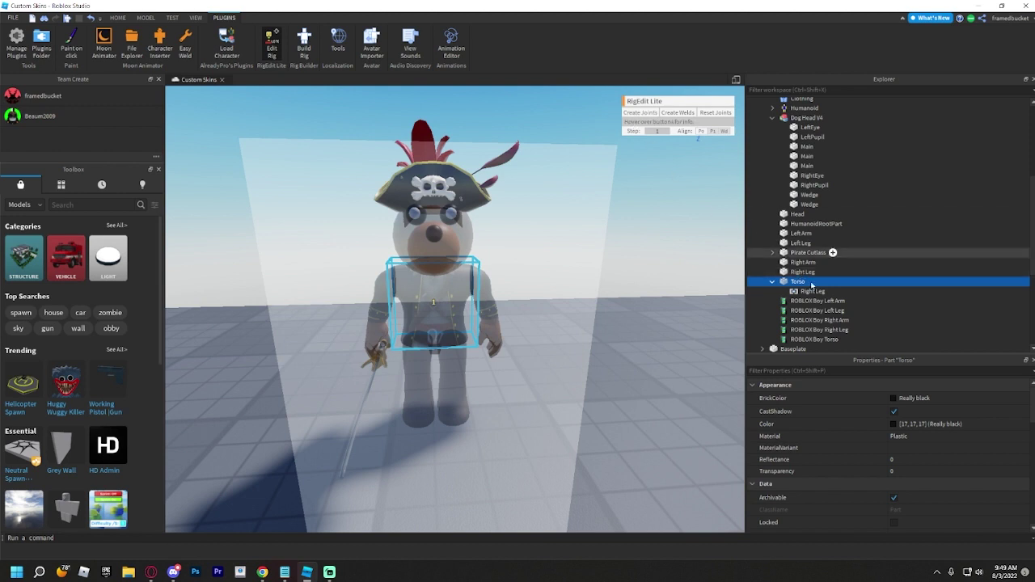
click(811, 292)
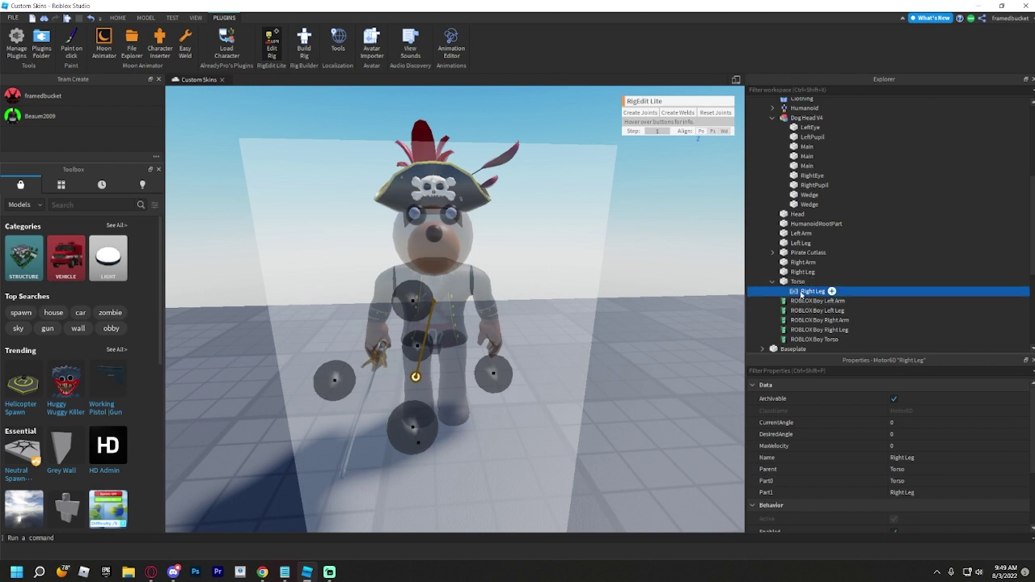
click(798, 284)
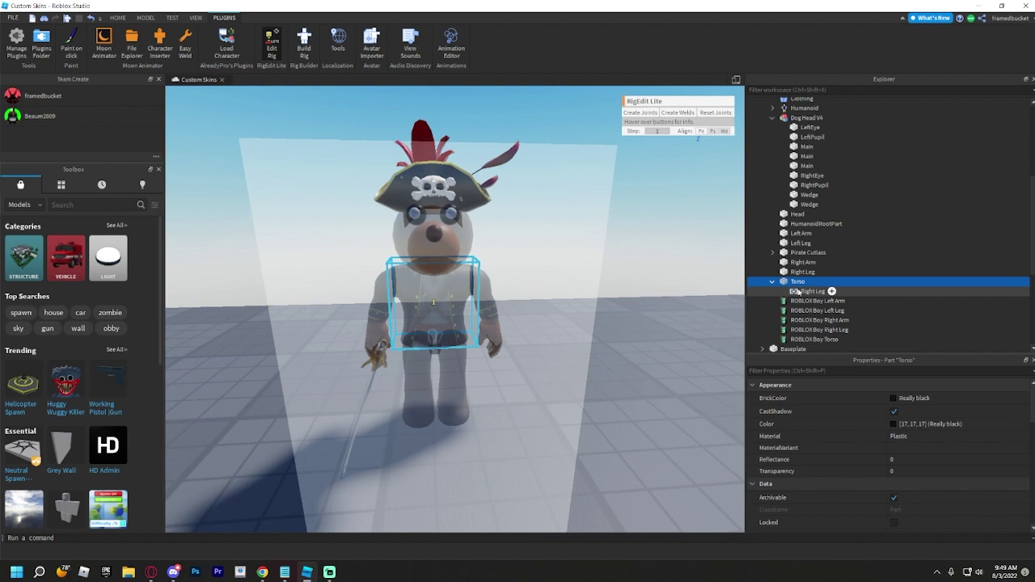
ctrl+click(818, 262)
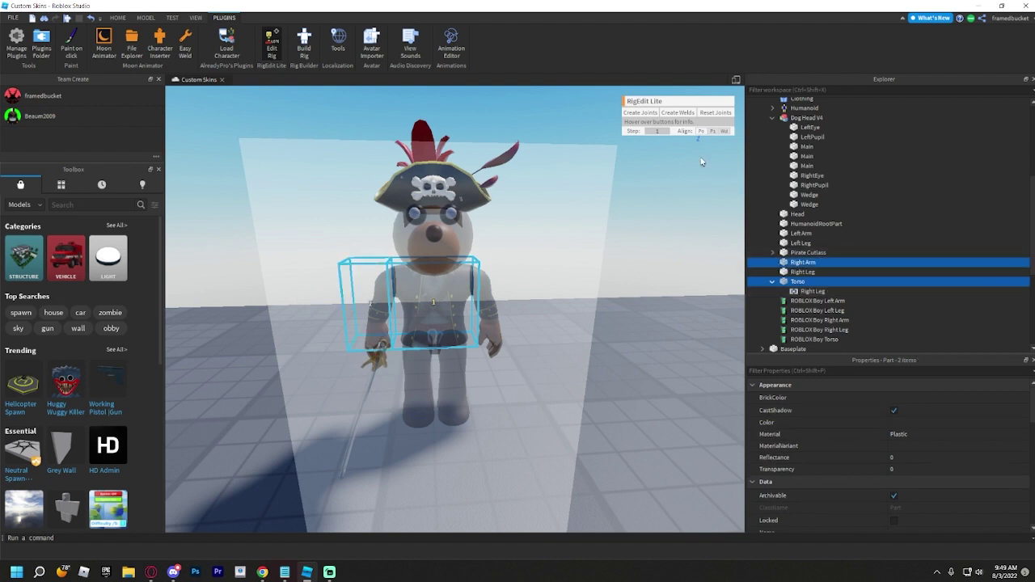
click(643, 113)
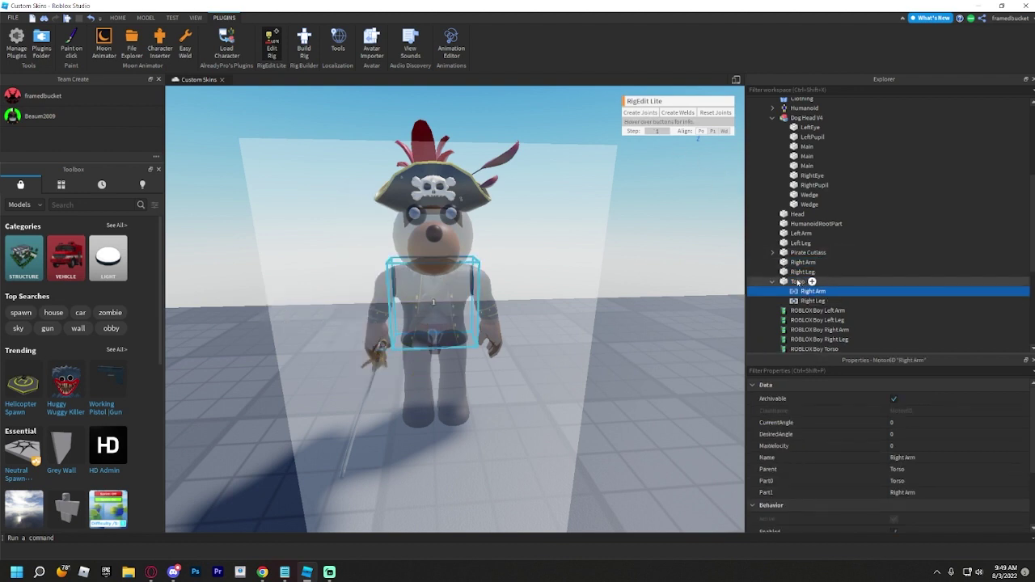
Create separate joints from the Torso to the Left Leg and from the Torso to the Left Arm
ctrl+click(800, 243)
click(640, 113)
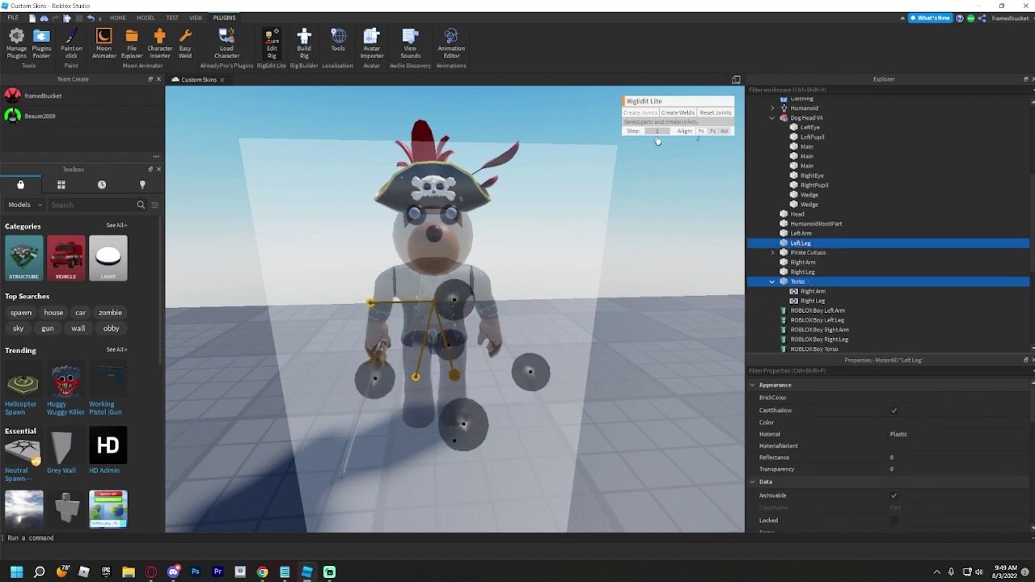
click(799, 281)
ctrl+click(792, 224)
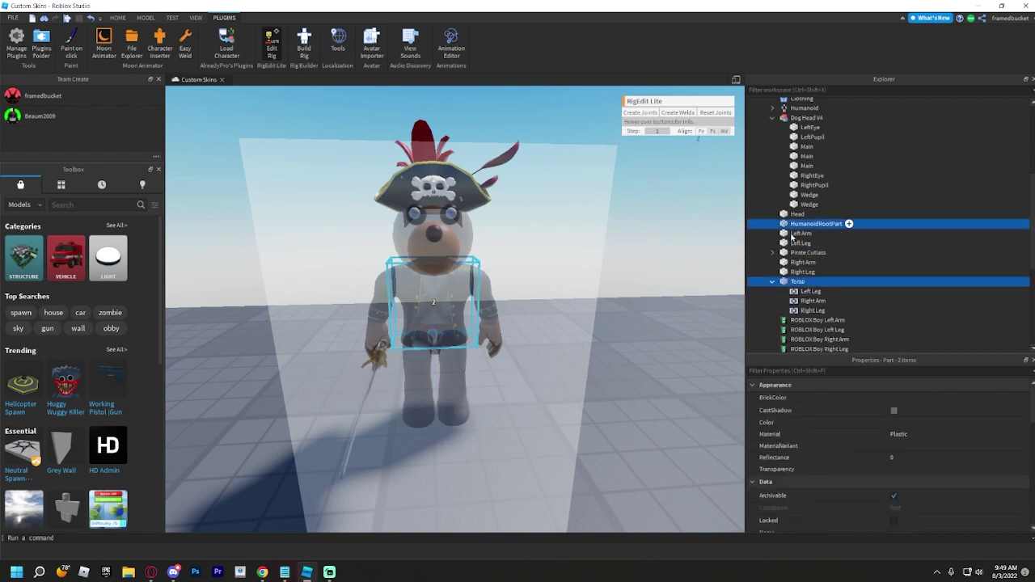
click(788, 224)
click(798, 281)
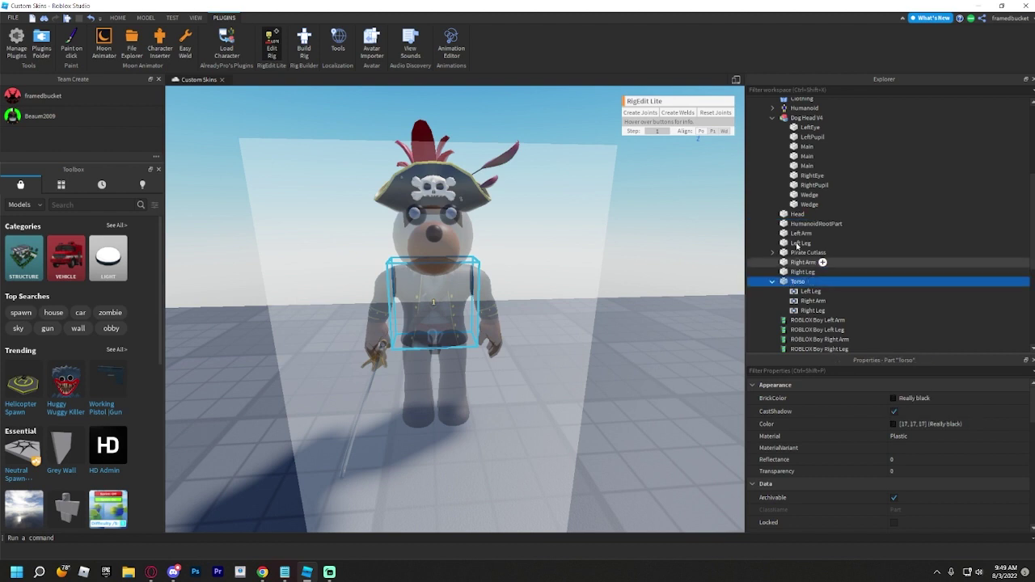
ctrl+click(799, 234)
click(641, 113)
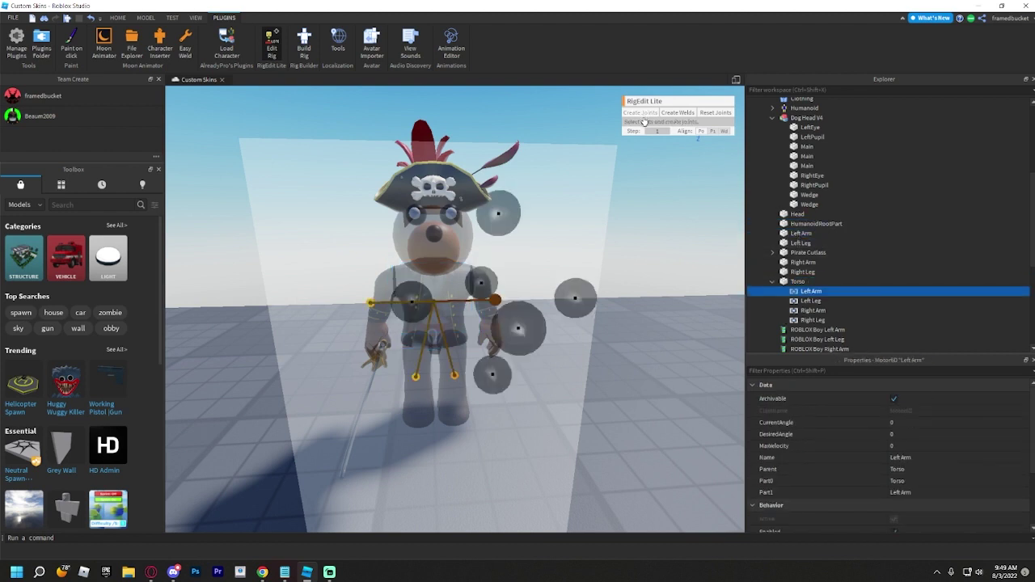
Rename the Torso's Left Leg joint to Left Hip
click(801, 301)
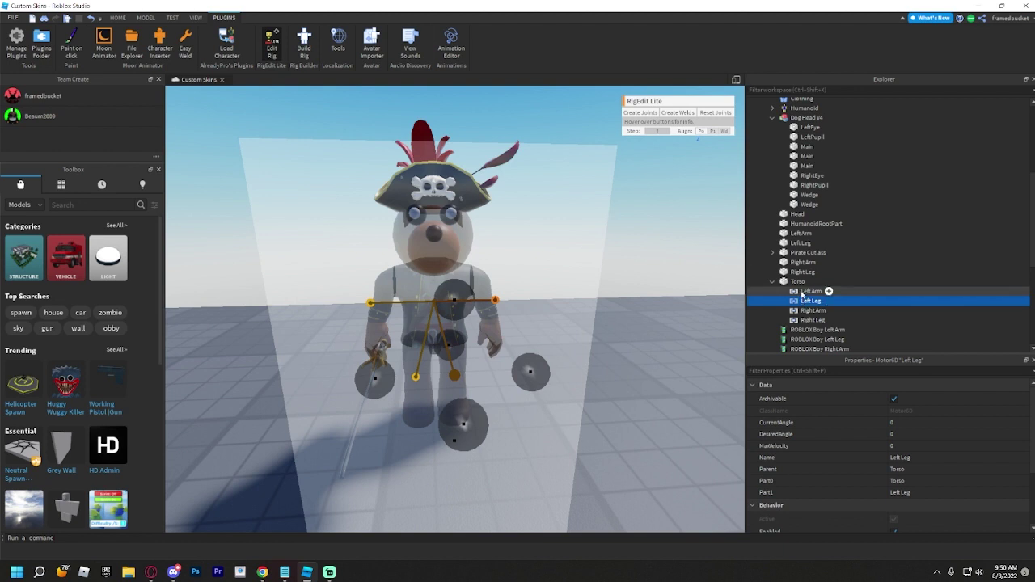
right_click(806, 304)
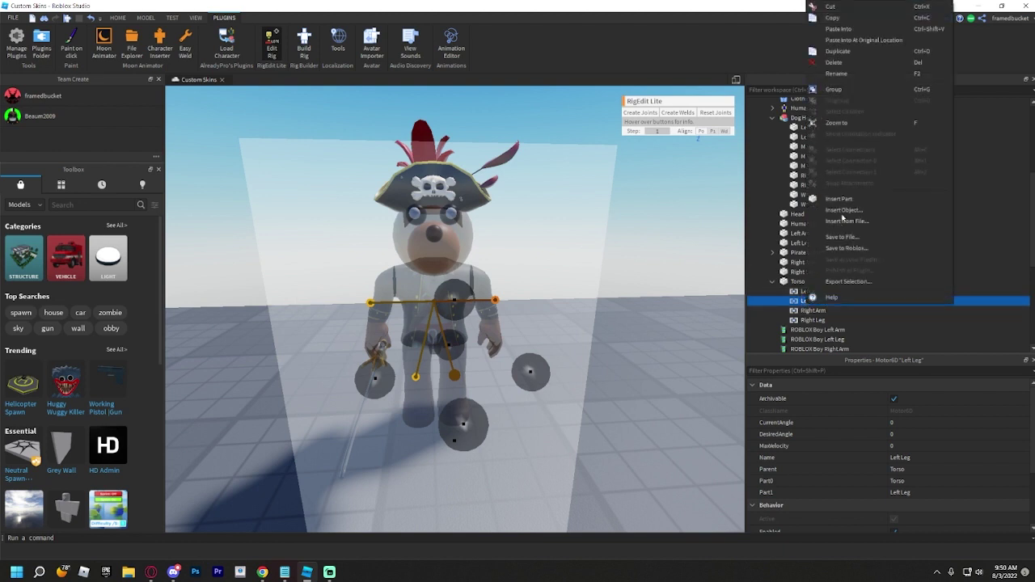
click(833, 75)
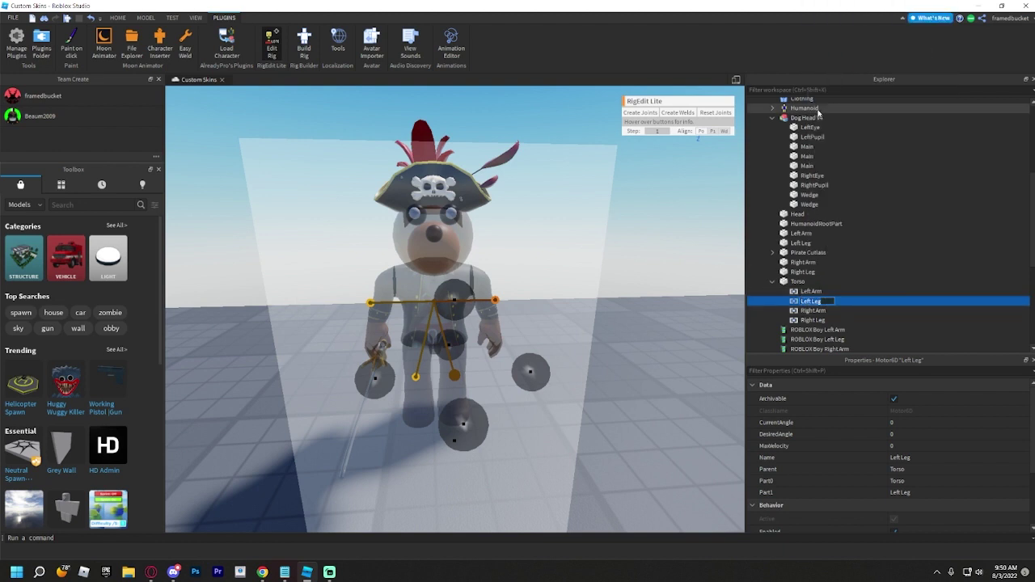
text(Left Hip)
key(Return)
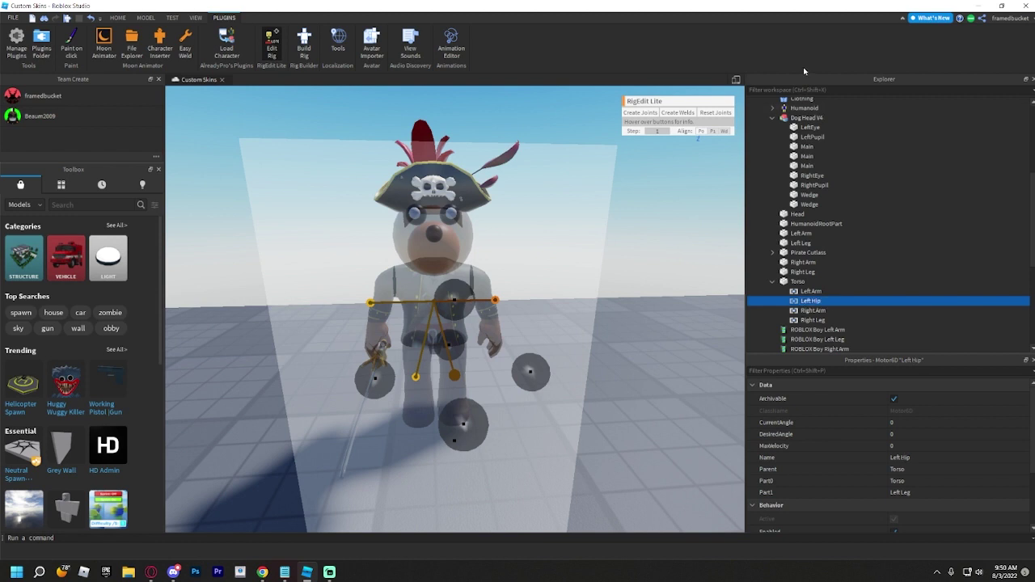
Rename the Torso's Right Leg joint to Right Hip
click(813, 320)
right_click(815, 320)
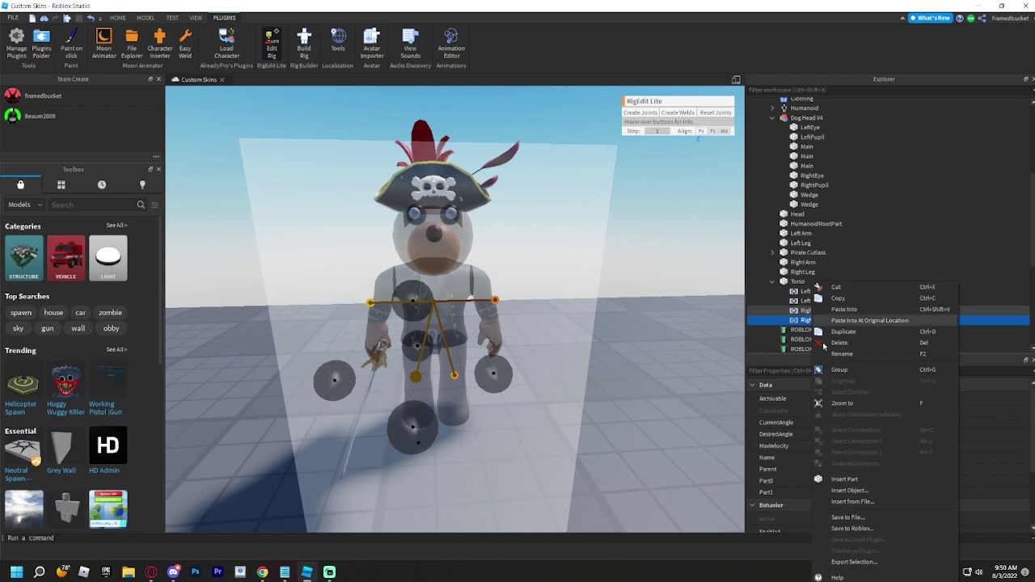
click(842, 354)
text(R)
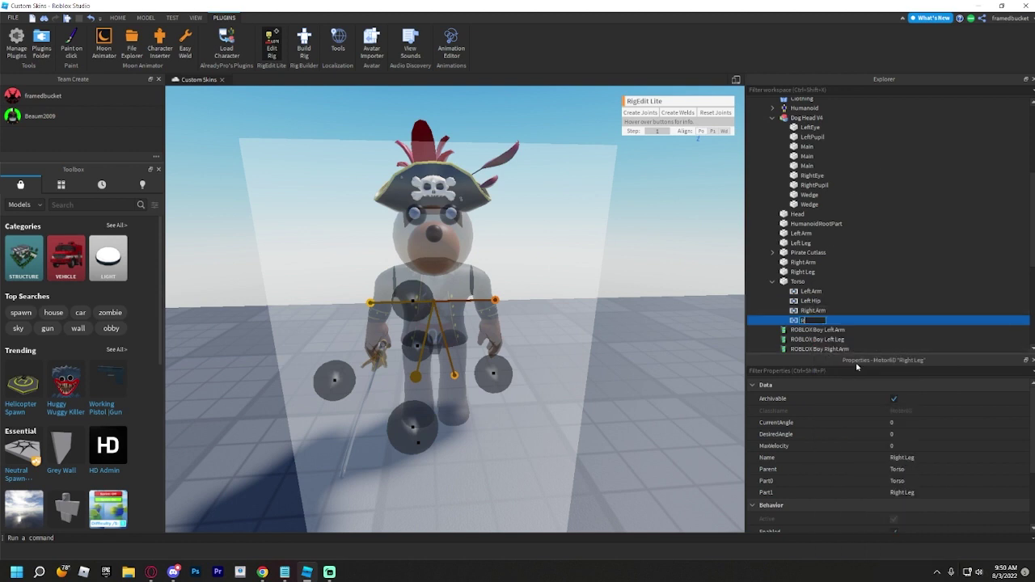
text(ight Hip)
key(Return)
Rename the Torso's Right Arm joint to Right Shoulder
click(813, 311)
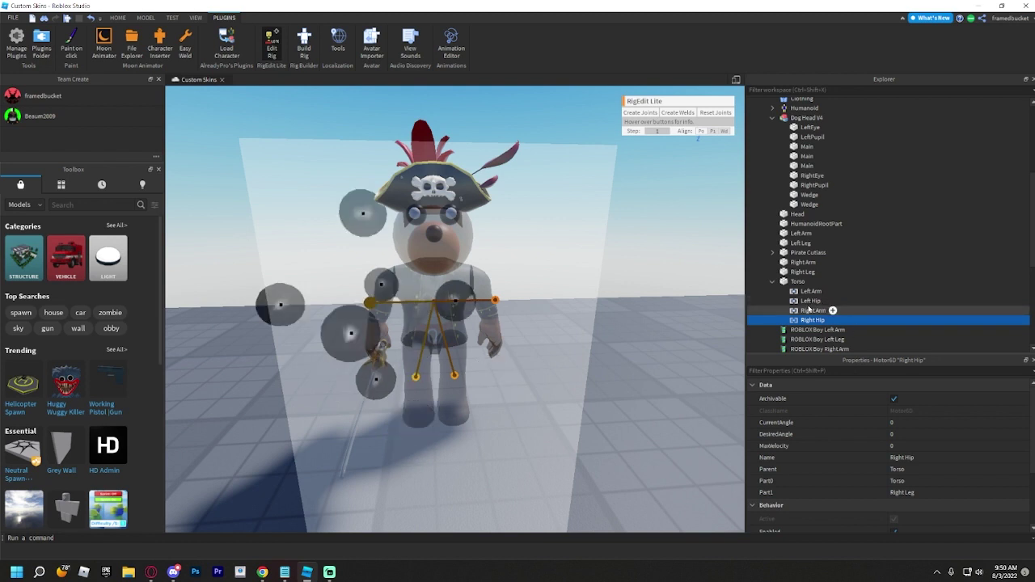
right_click(815, 311)
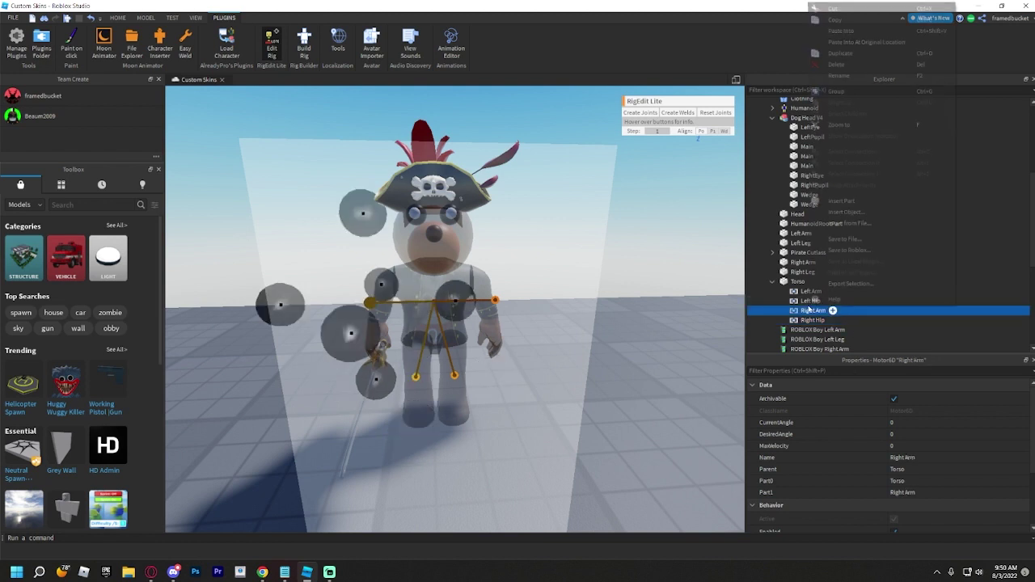
click(841, 75)
text(Right)
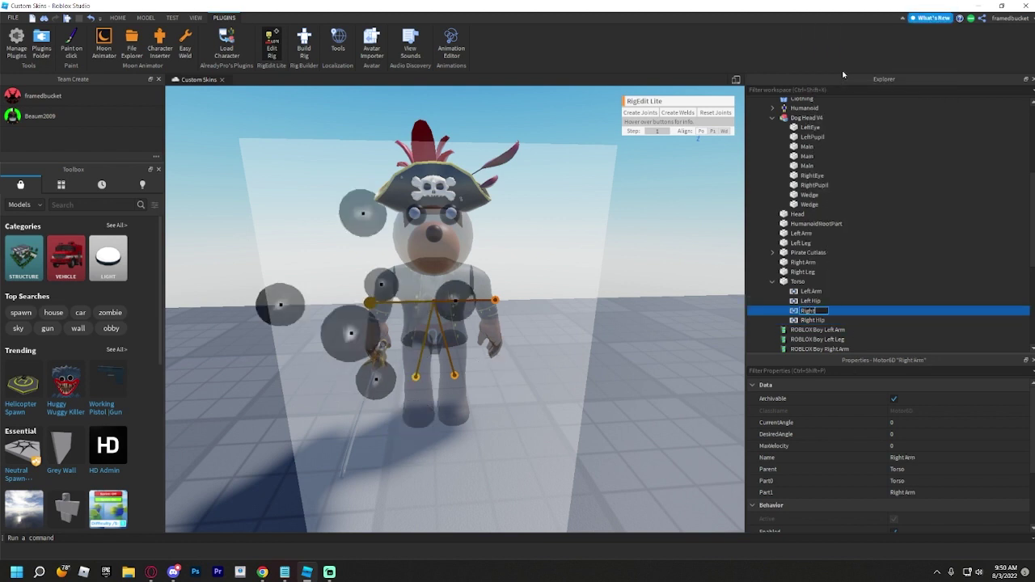
text( Shoulder)
key(Return)
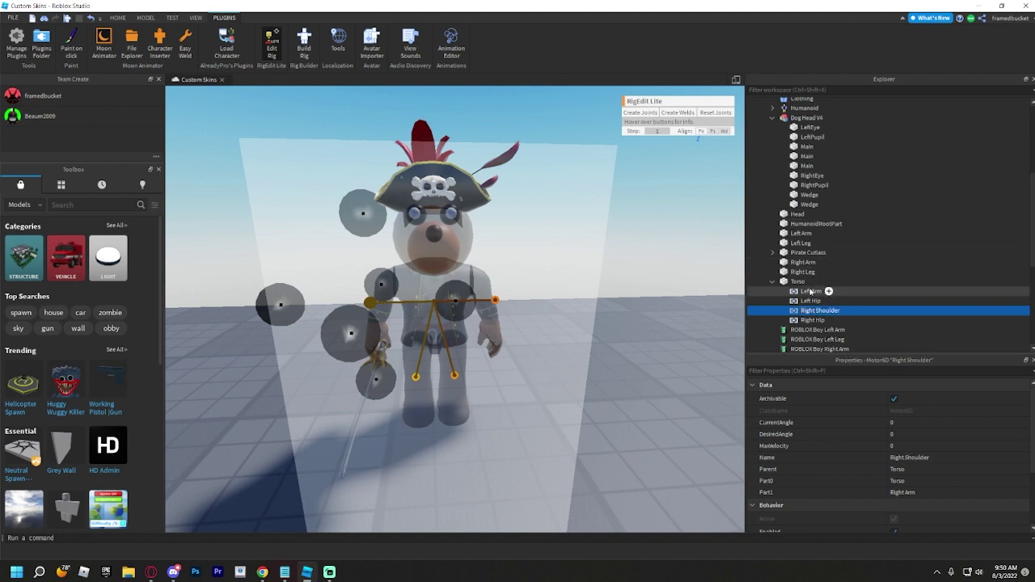
Rename the Torso's Left Arm joint to Left Shoulder
right_click(809, 292)
click(860, 74)
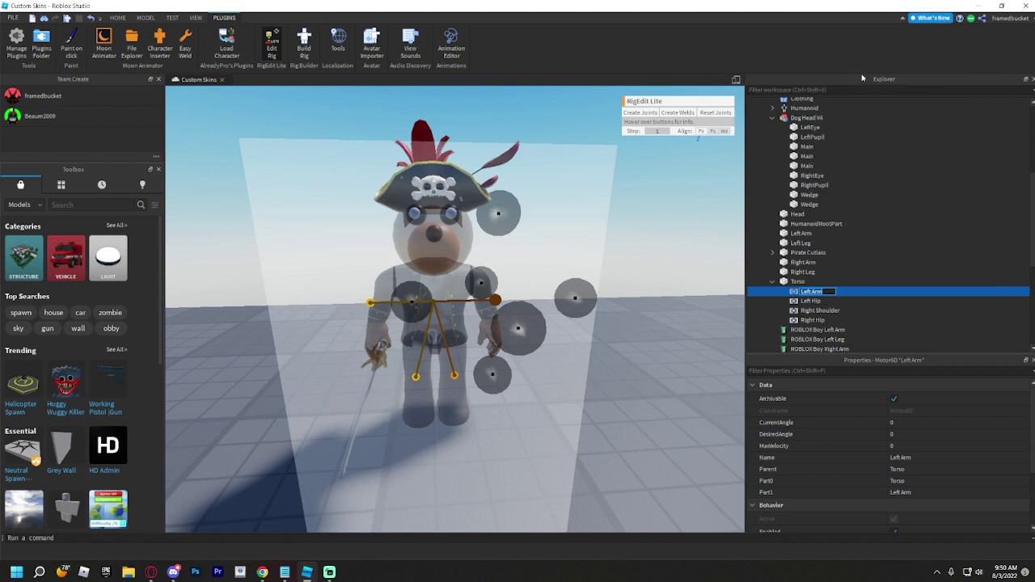
text(Left Shoulder)
key(Return)
Check the handles of the Torso's hip and shoulder joints one by one and set the joint movement step to 0
click(799, 310)
click(801, 301)
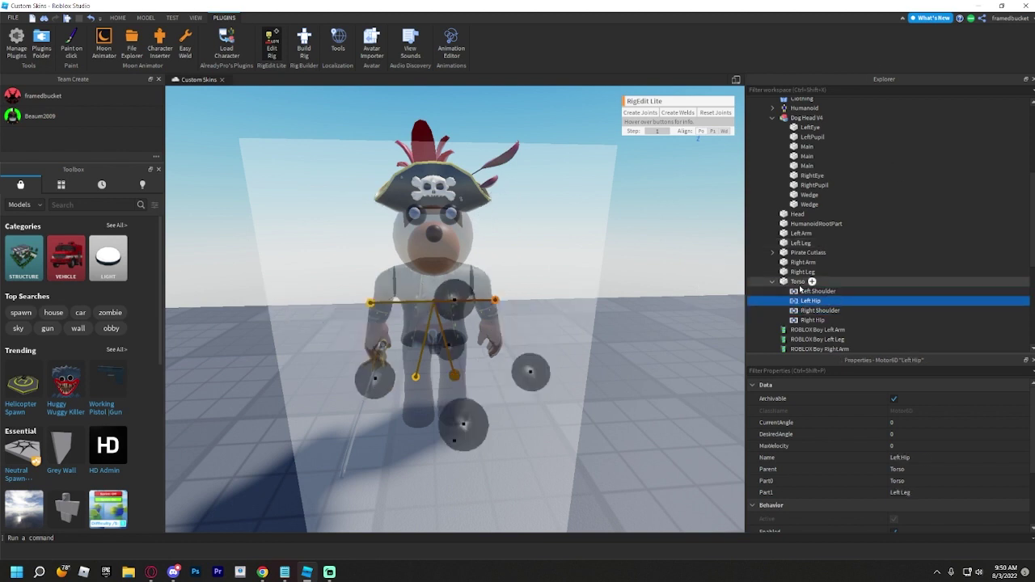
click(799, 291)
click(800, 320)
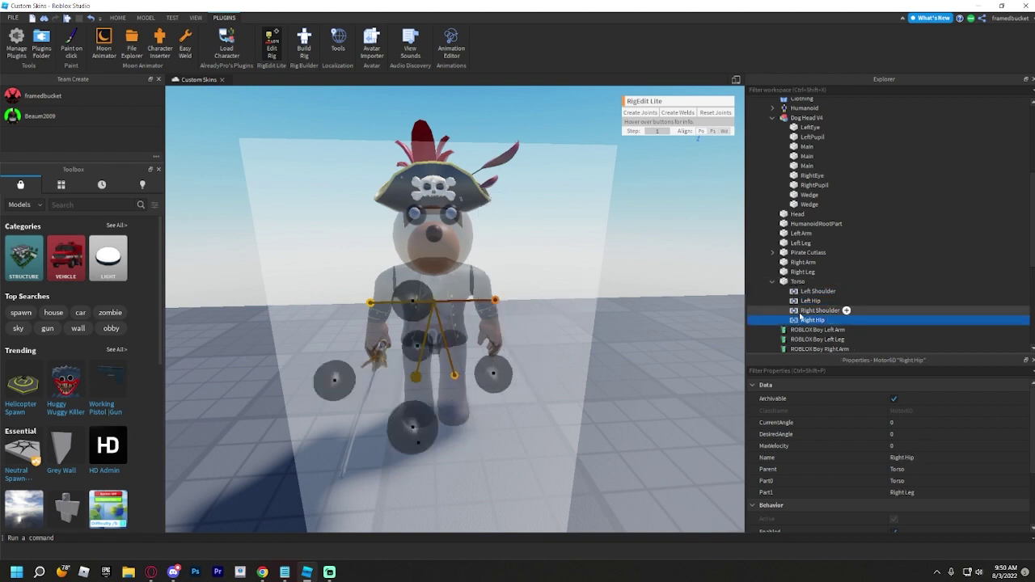
click(801, 310)
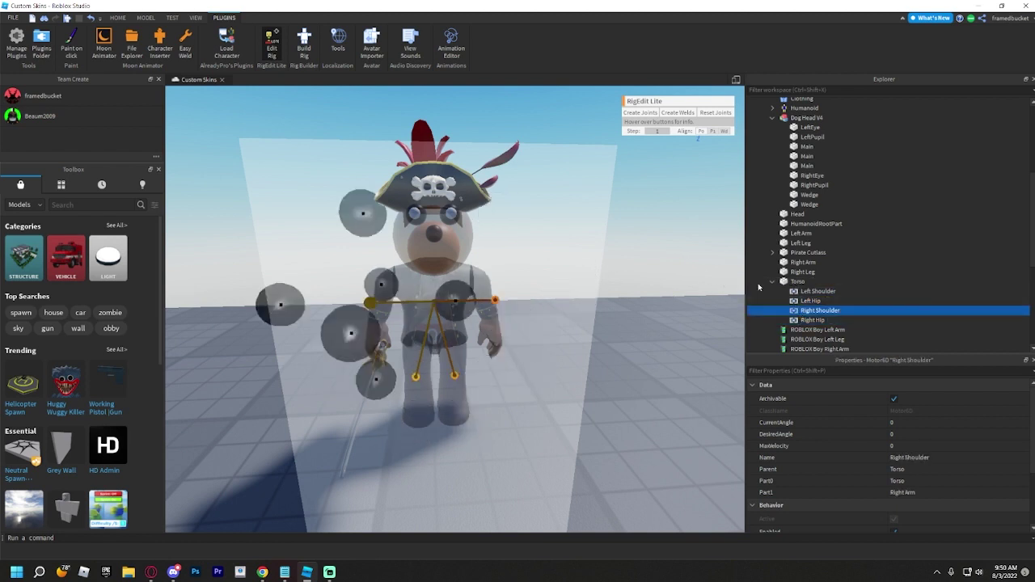
click(811, 301)
click(817, 291)
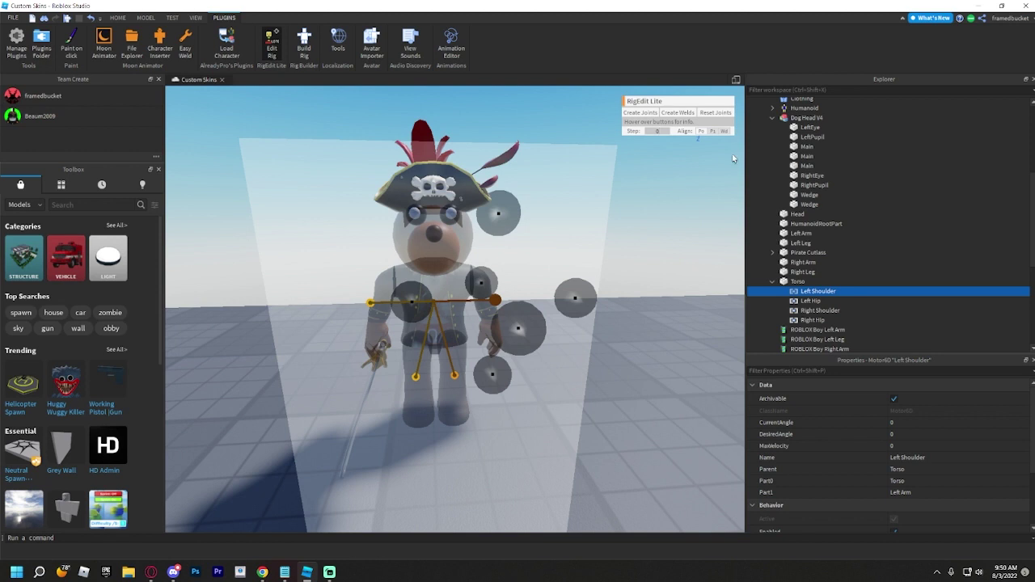
Move the Left Shoulder joint inward and up to where the left arm meets the torso
click(813, 310)
click(808, 291)
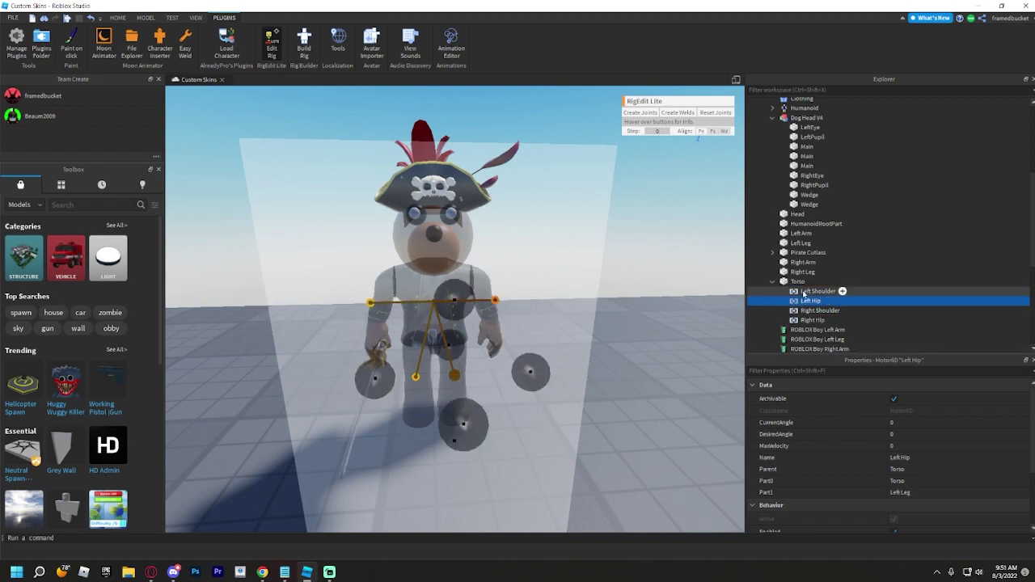
drag(407, 316, 392, 309)
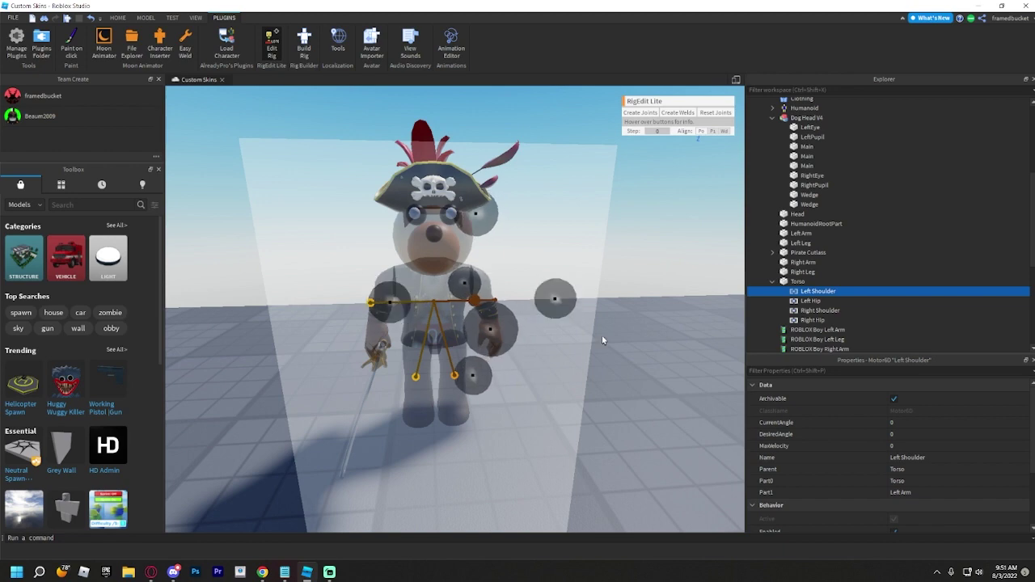
right_drag(637, 348, 598, 263)
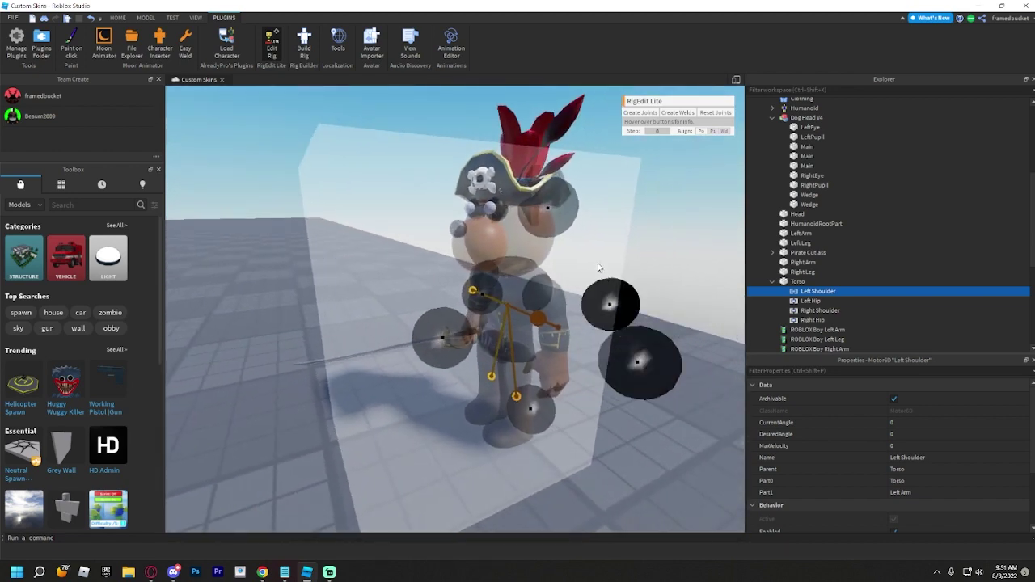
right_click(593, 216)
click(550, 265)
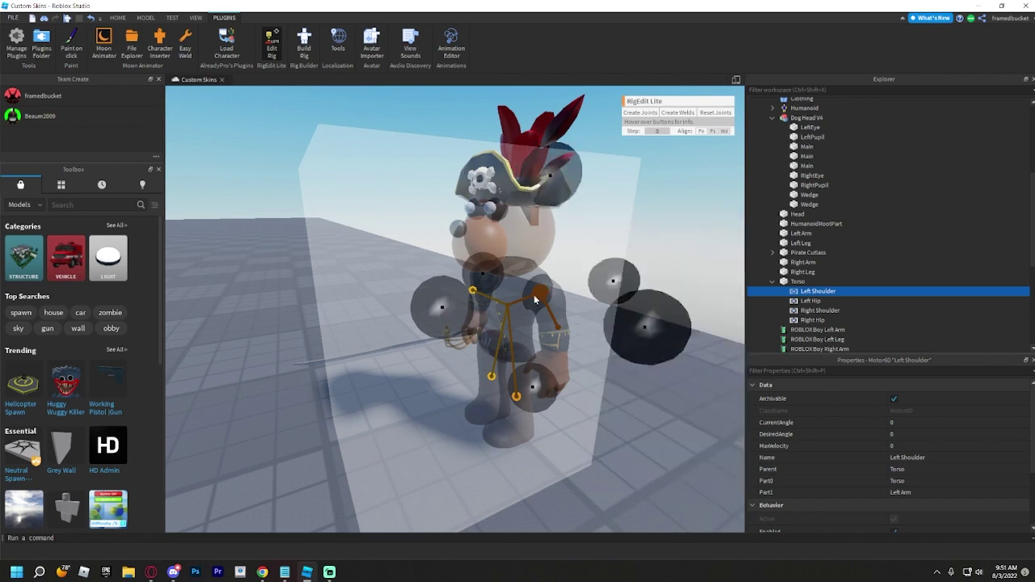
Move the Right Shoulder joint inward and up to where the right arm meets the torso
right_drag(534, 300, 537, 299)
click(496, 299)
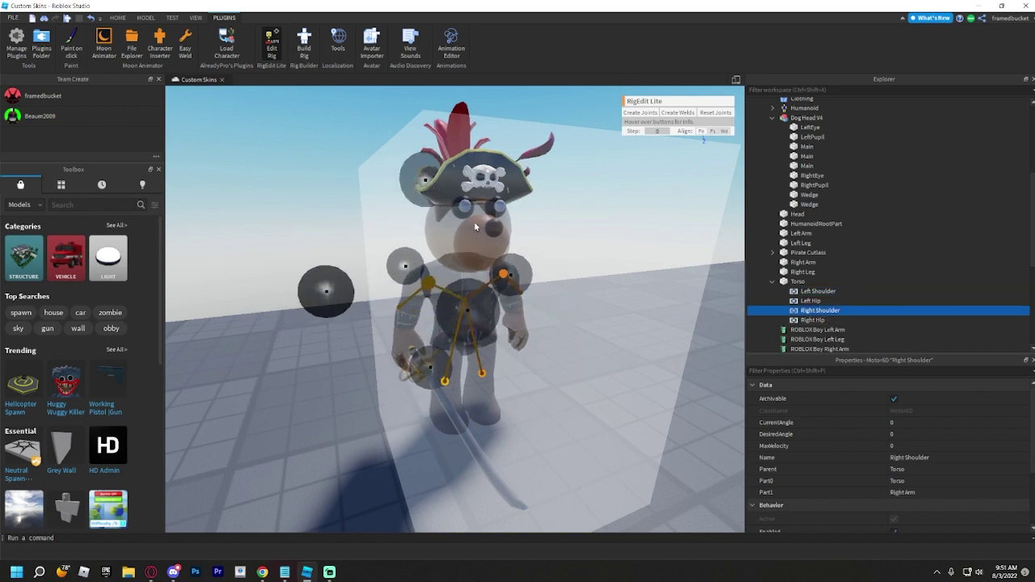
mouse_move(475, 227)
right_down()
mouse_move(463, 229)
mouse_move(472, 223)
right_up()
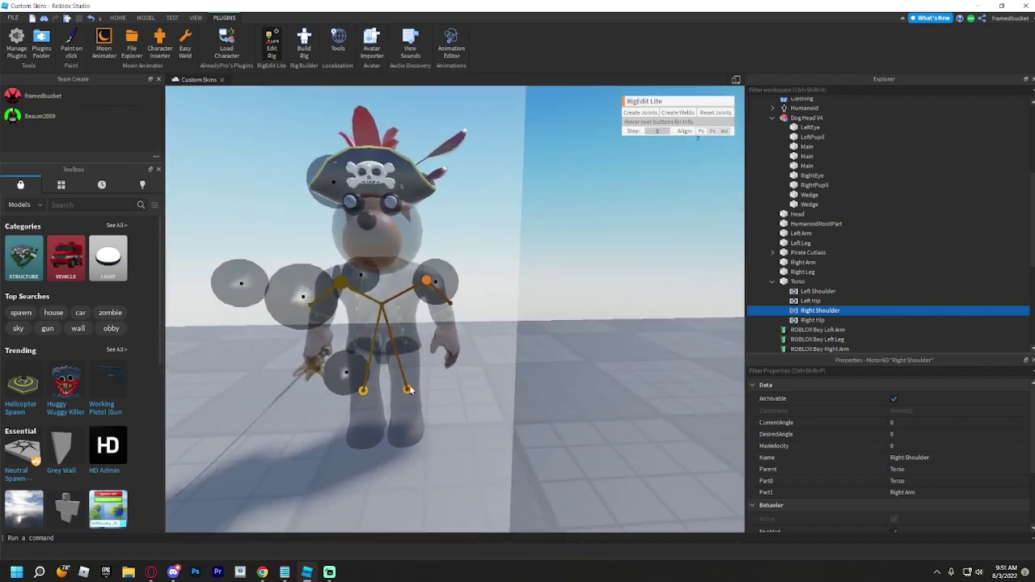
click(575, 289)
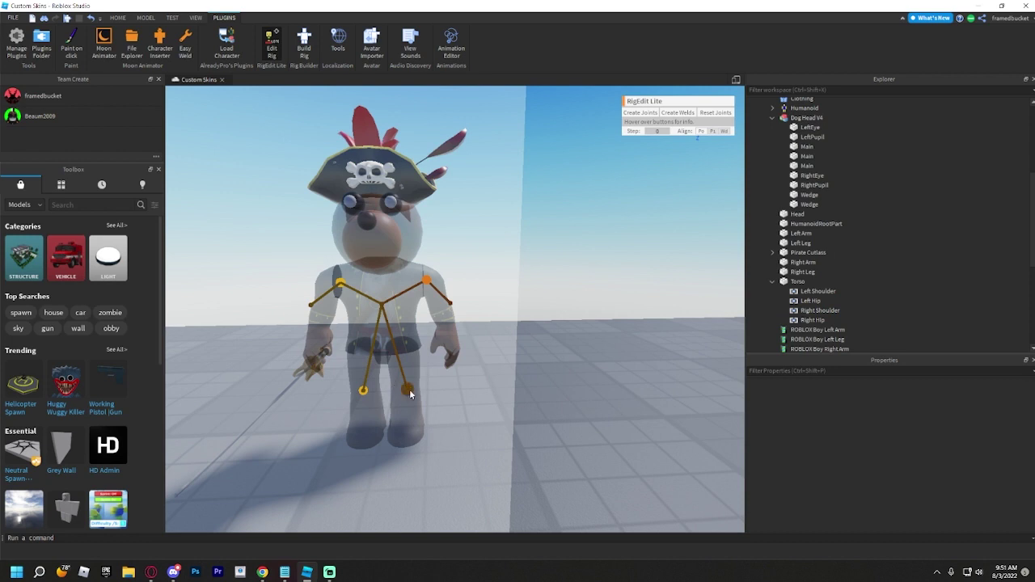
right_drag(449, 385, 474, 382)
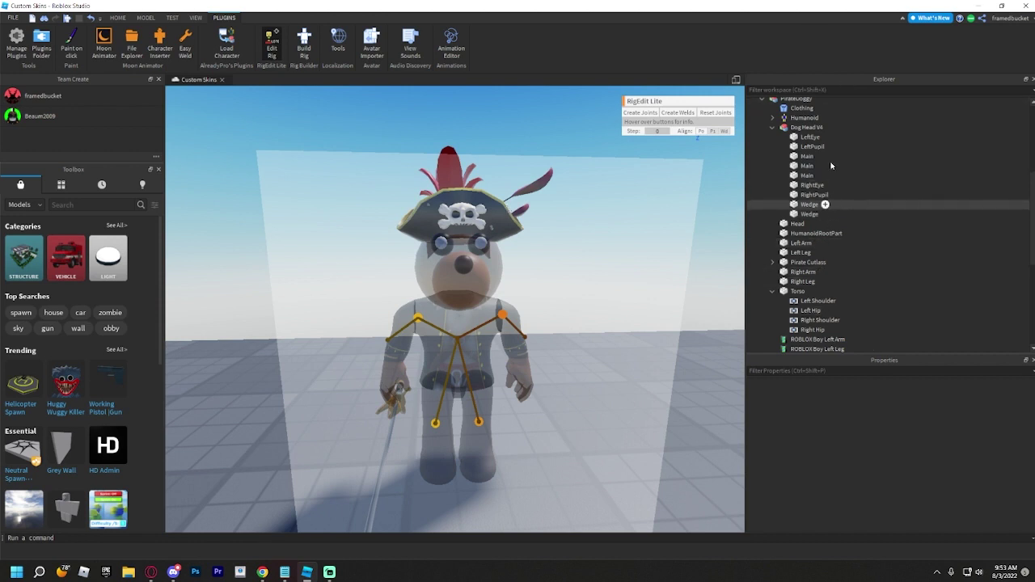
Create a joint from the HumanoidRootPart to the Torso and rename it Root Hip
click(815, 233)
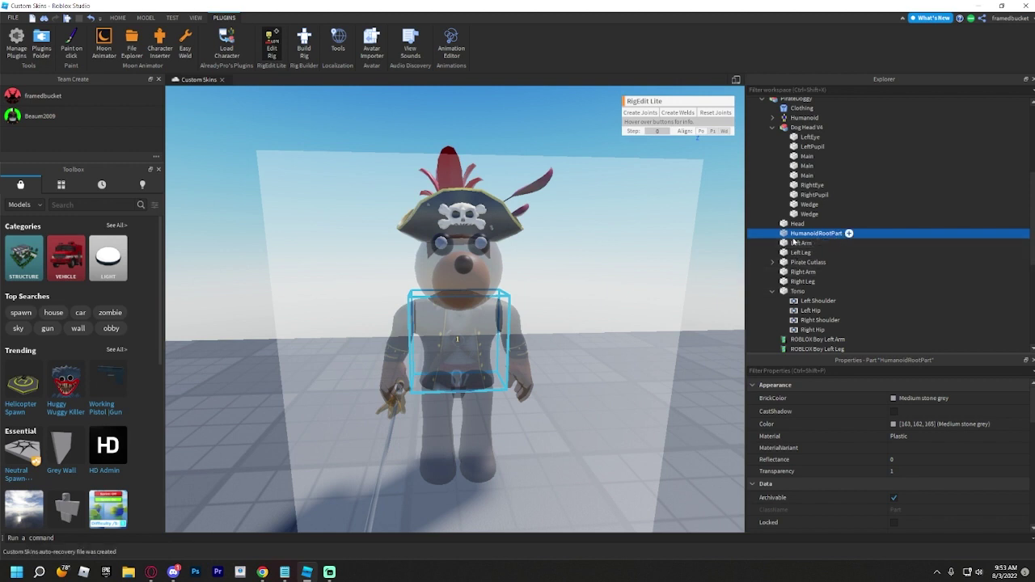
ctrl+click(796, 291)
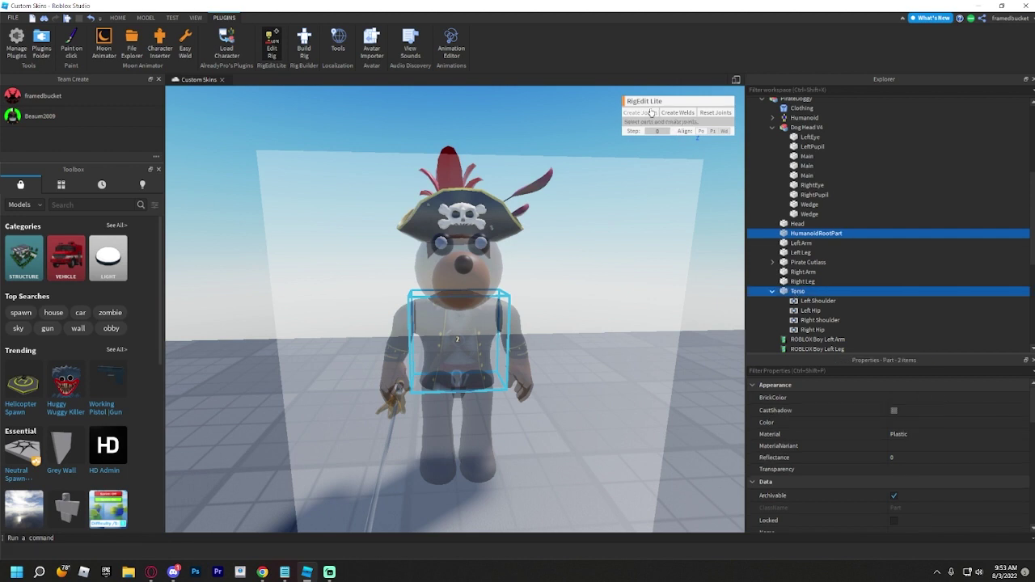
click(651, 113)
right_click(803, 247)
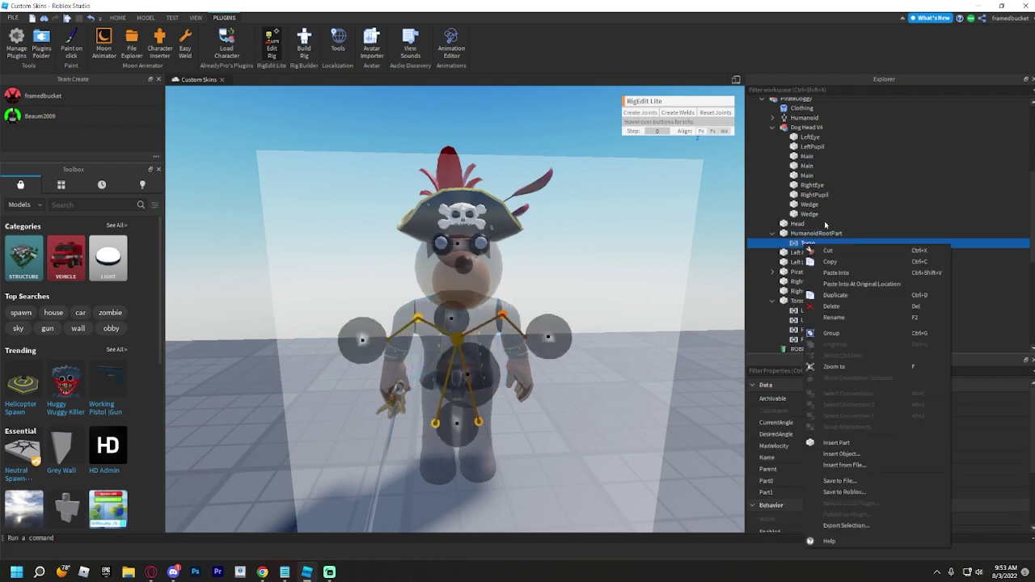
click(860, 320)
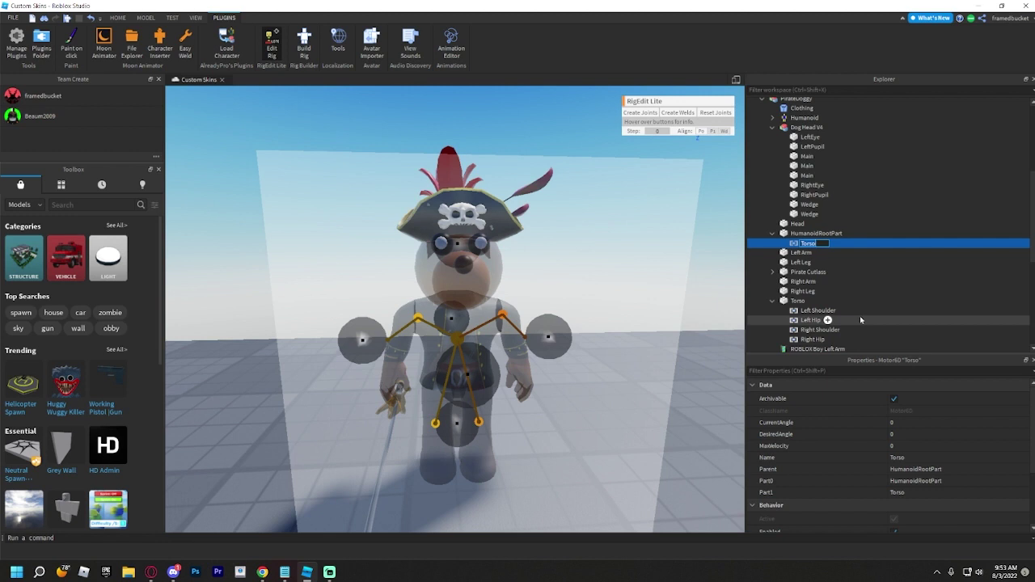
text(Root Hip)
key(Return)
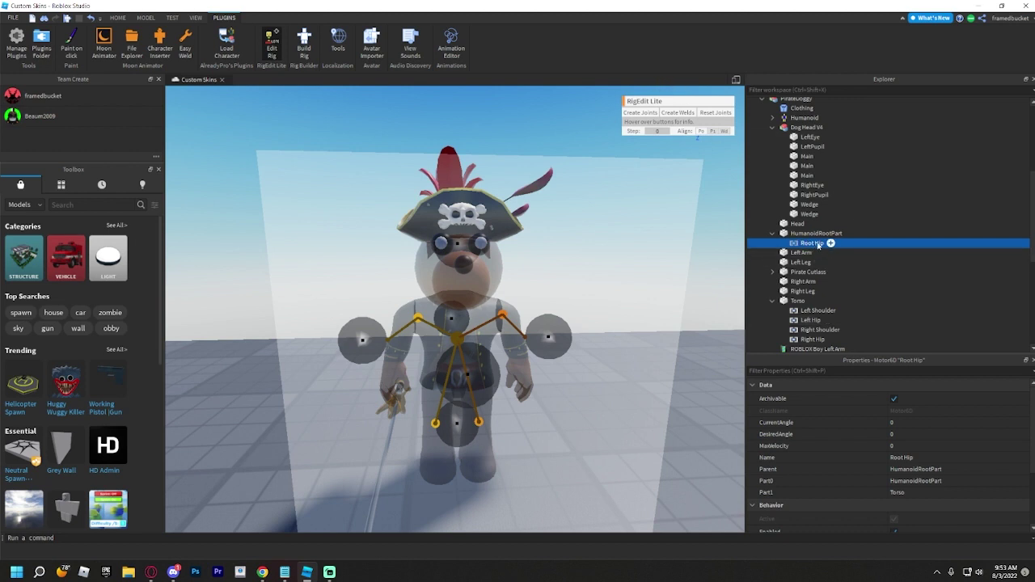
Create a joint from the Torso to the Head and rename it Neck
click(798, 301)
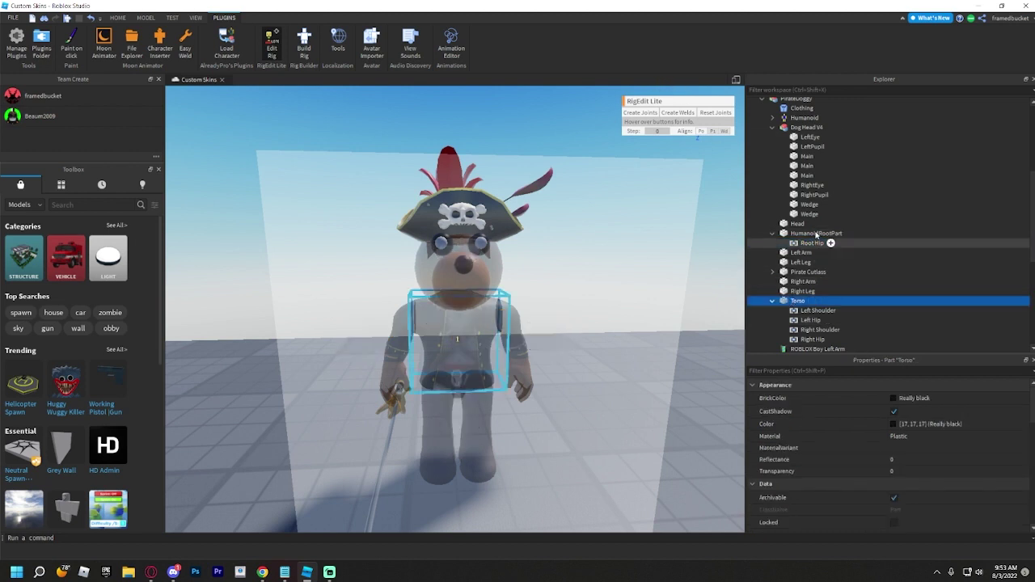
ctrl+click(805, 223)
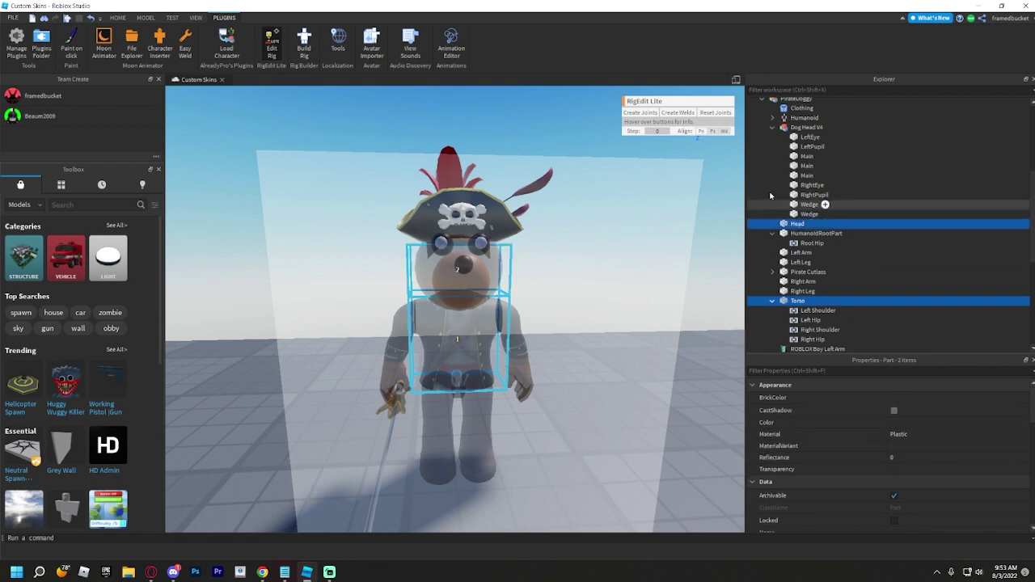
click(640, 112)
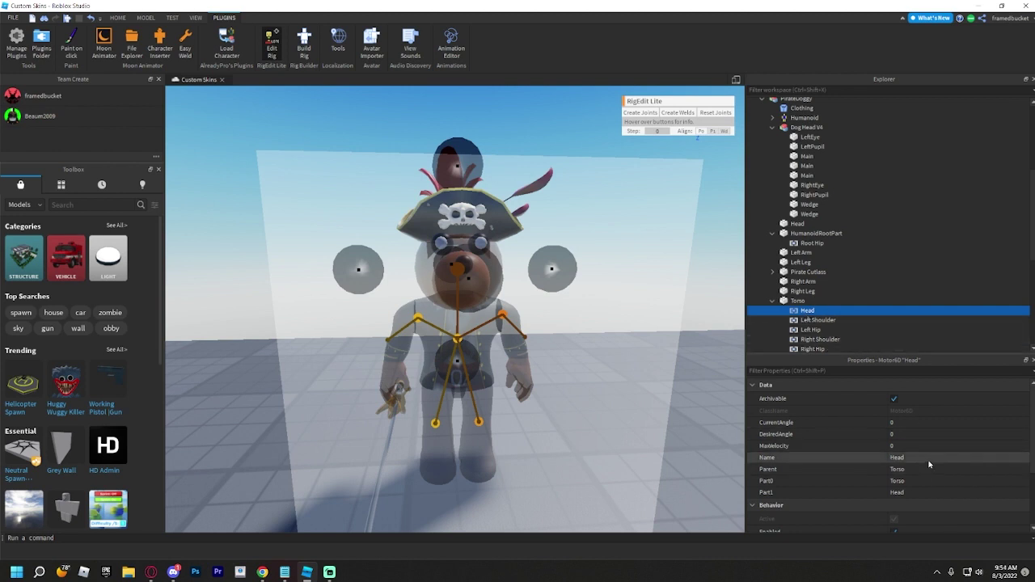
click(897, 458)
text(Neck)
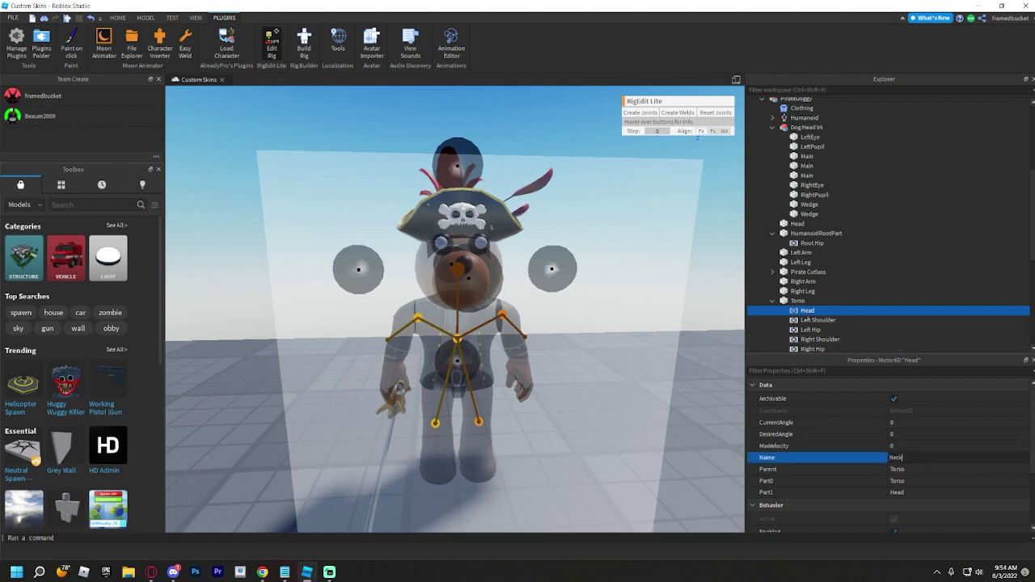
key(Return)
click(819, 319)
scroll(833, 307, down, 1)
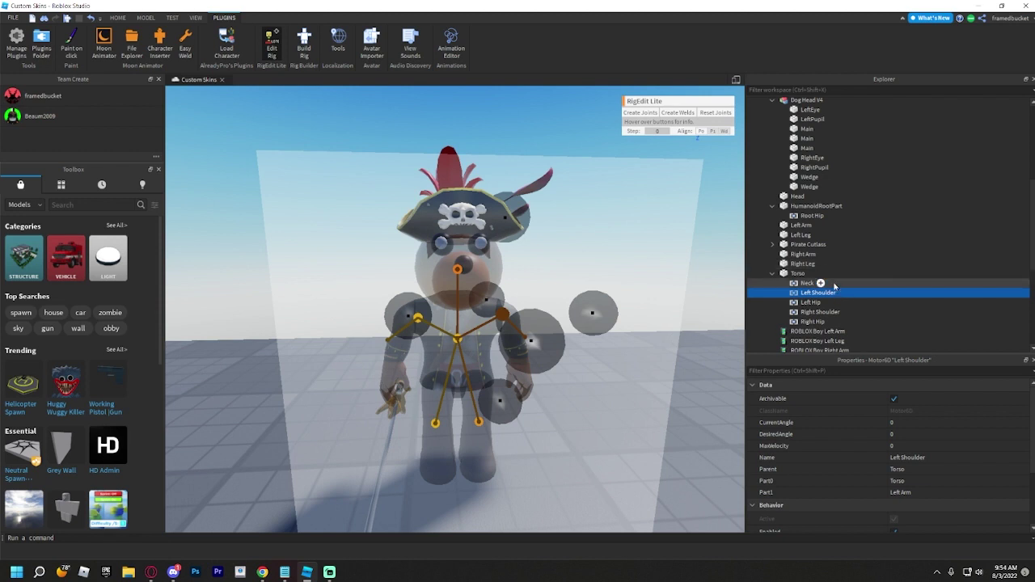
click(829, 274)
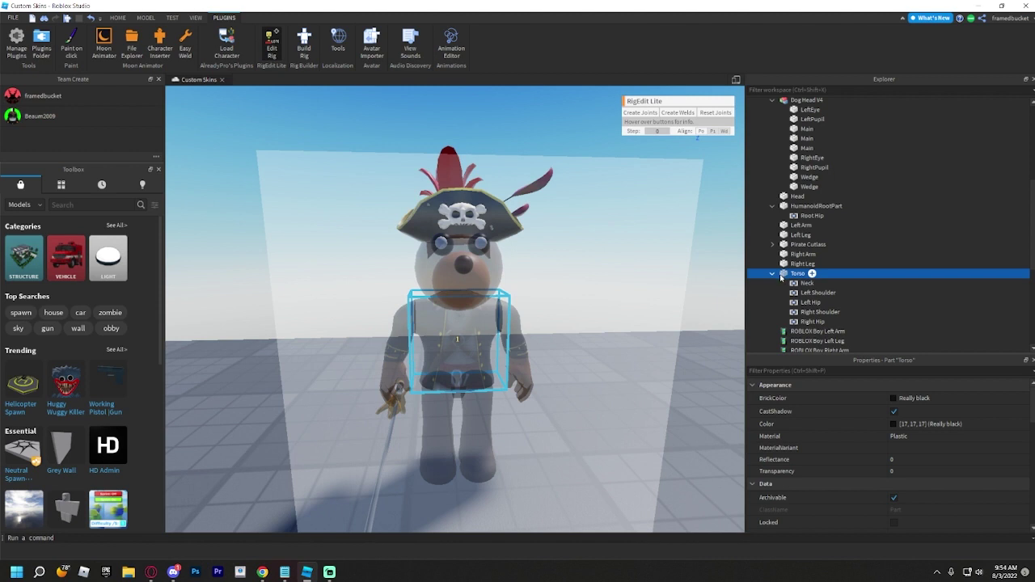
right_drag(389, 234, 389, 235)
right_drag(534, 236, 533, 237)
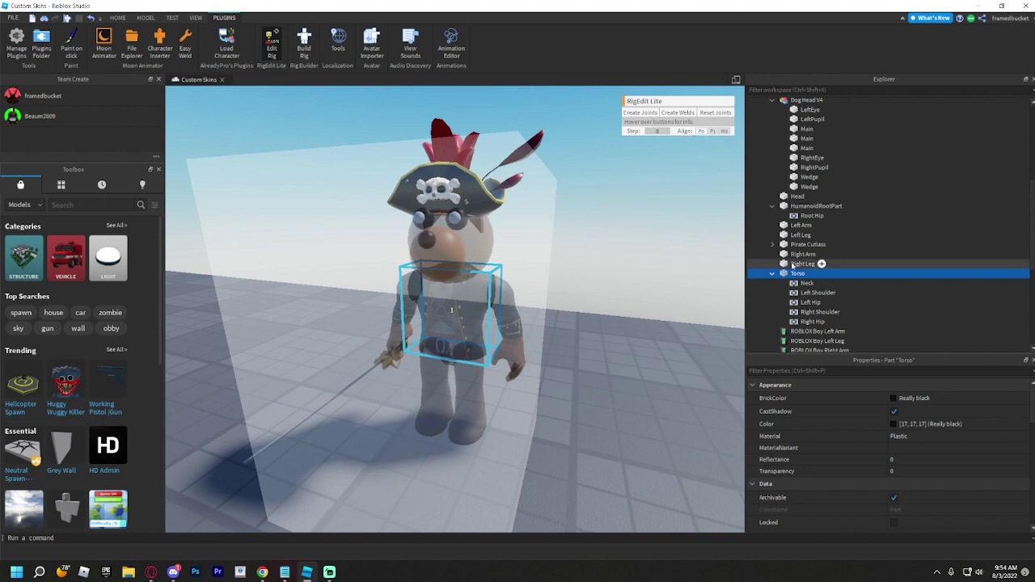
Create a joint from the Right Arm to the Pirate Cutlass
scroll(794, 264, up, 2)
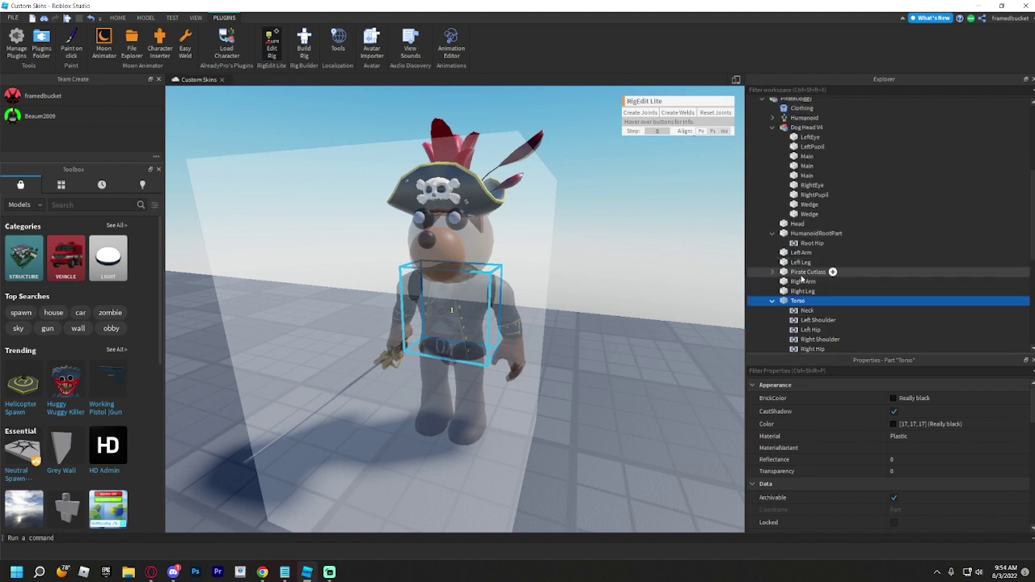
click(803, 281)
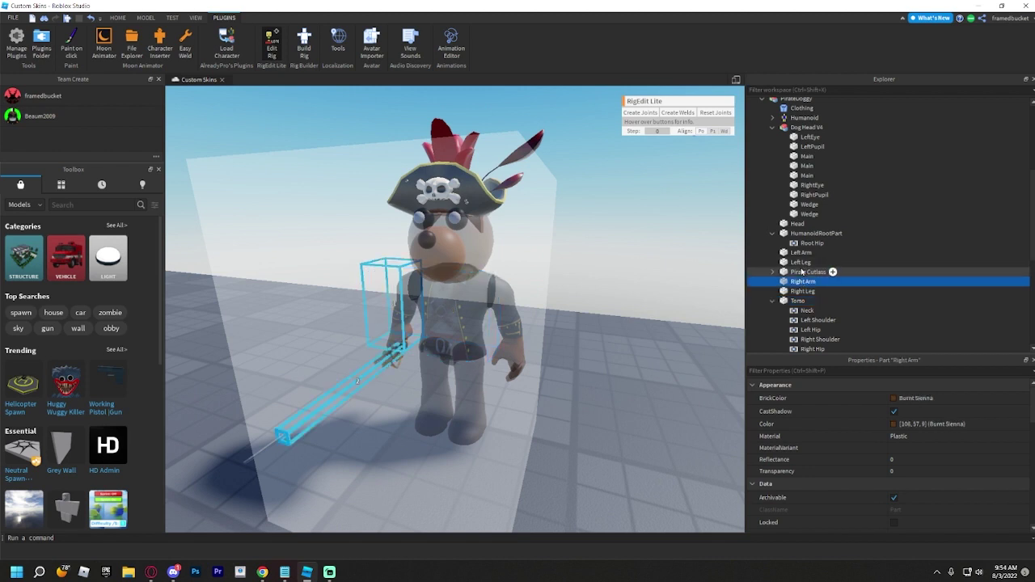
ctrl+click(801, 273)
click(640, 112)
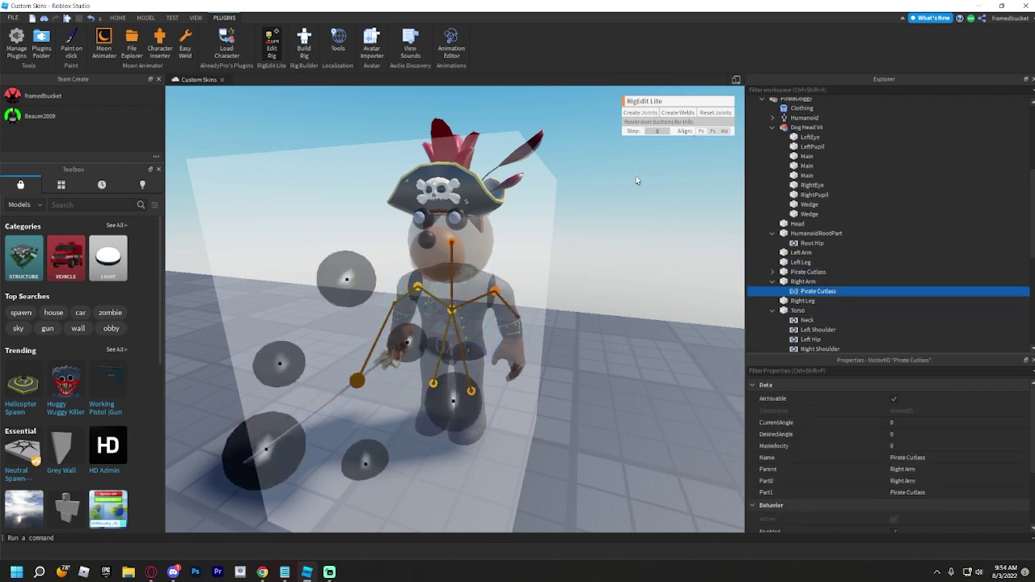
click(639, 232)
right_drag(639, 232, 639, 232)
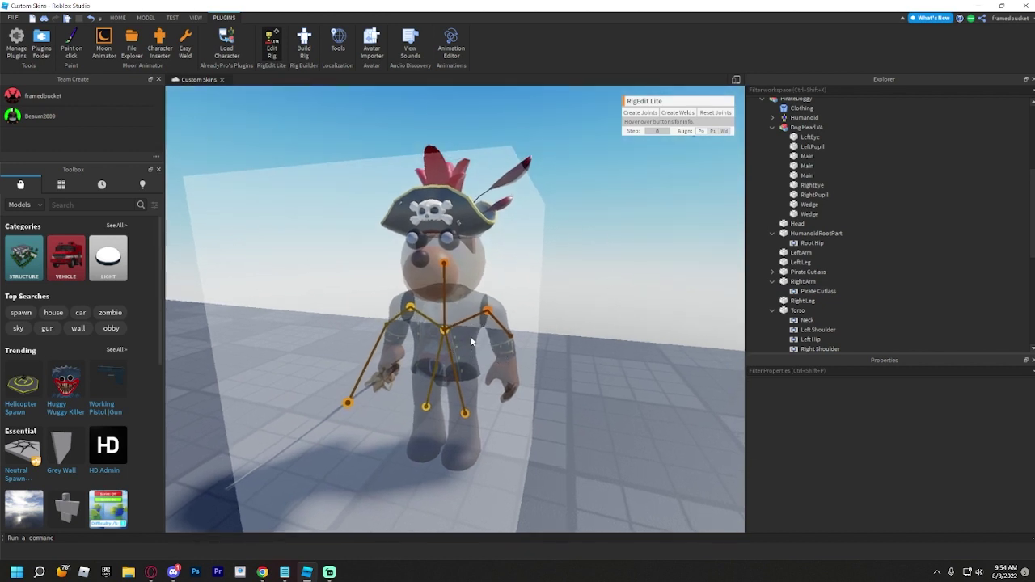
Ungroup the Dog Head V4 model so its parts sit directly in PirateDoggy
click(804, 282)
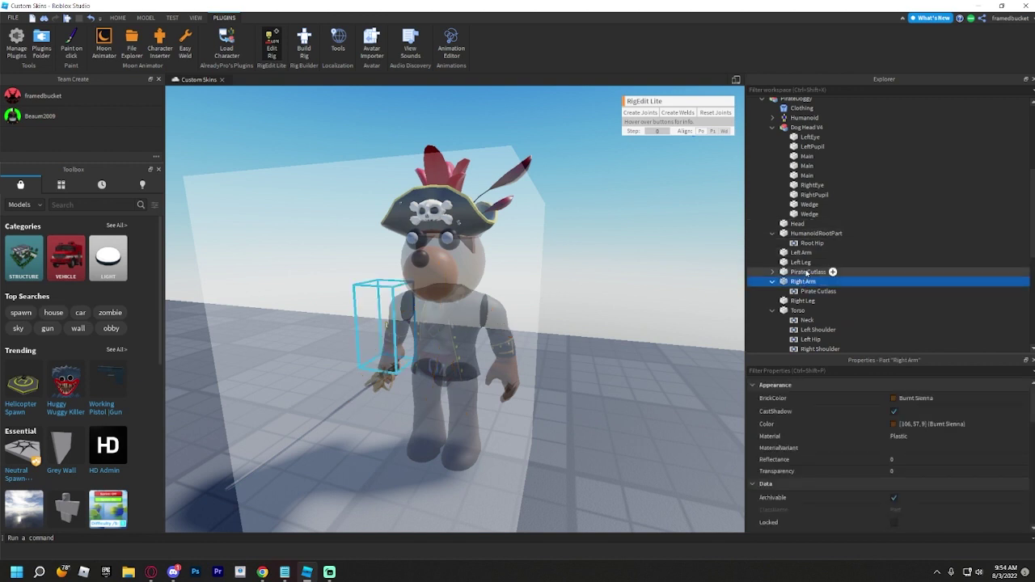
click(806, 272)
scroll(806, 274, up, 3)
click(799, 279)
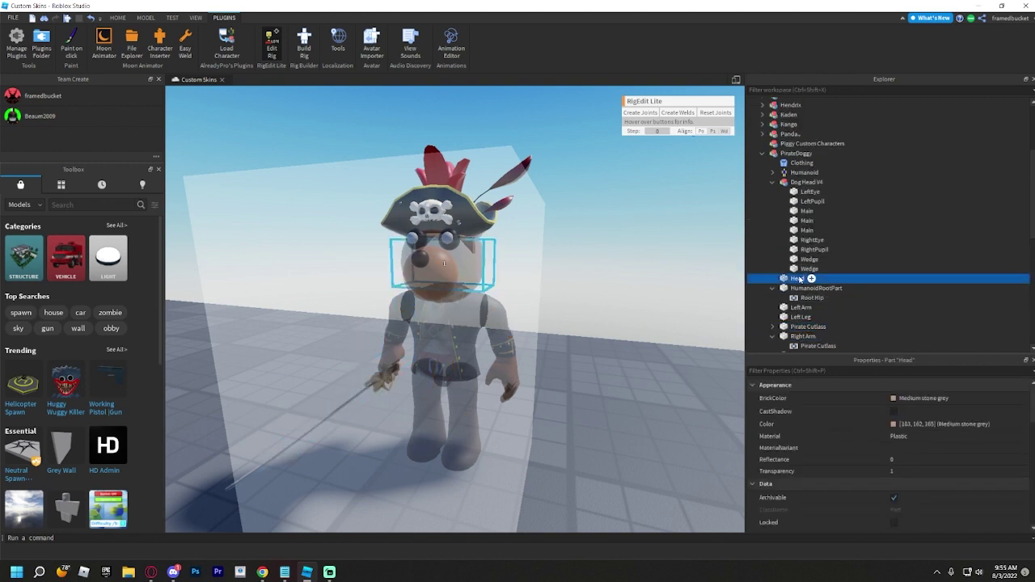
click(795, 182)
right_click(795, 182)
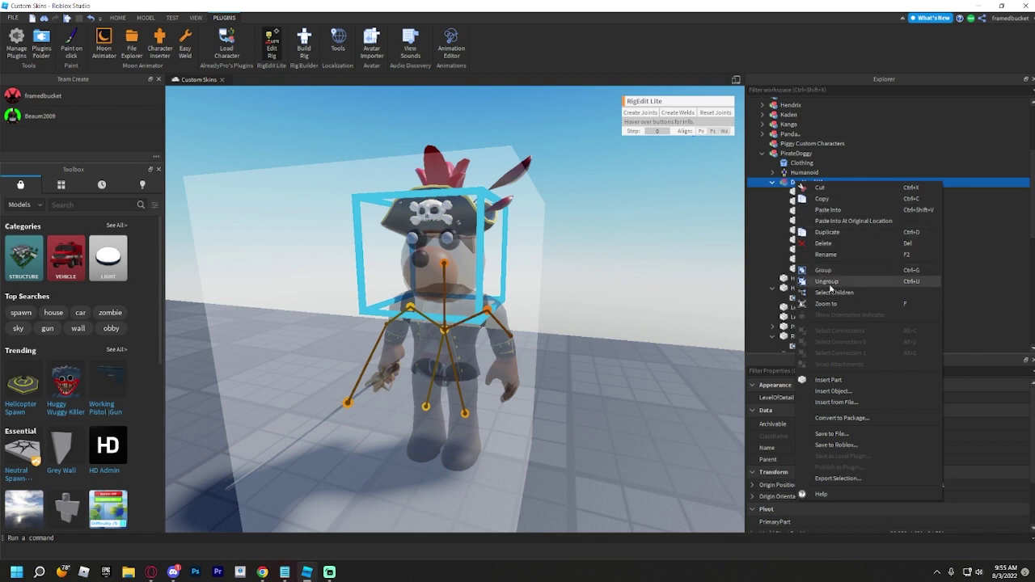
click(827, 281)
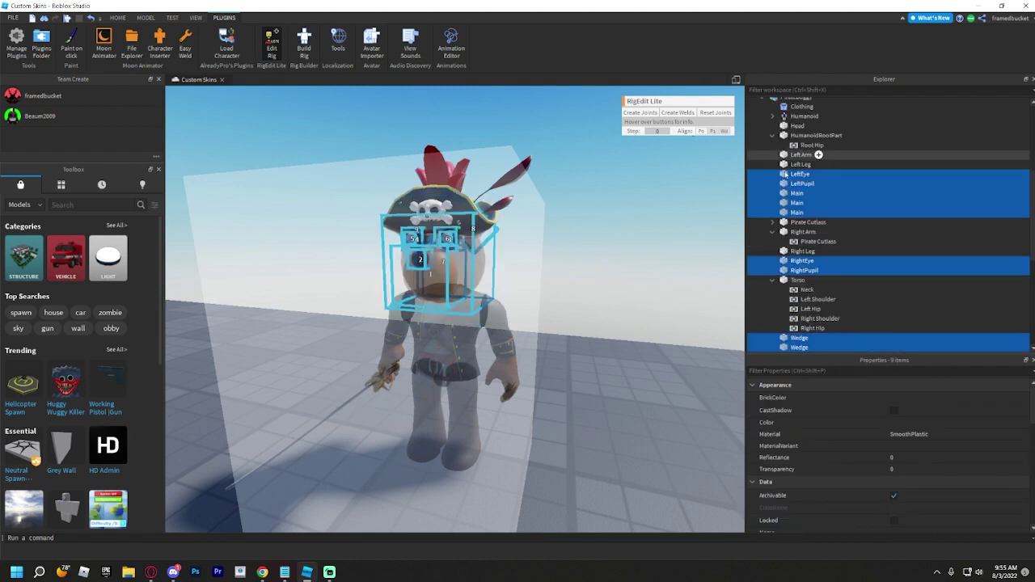
Rename the black nose part of the dog head as Main1
click(785, 174)
click(790, 194)
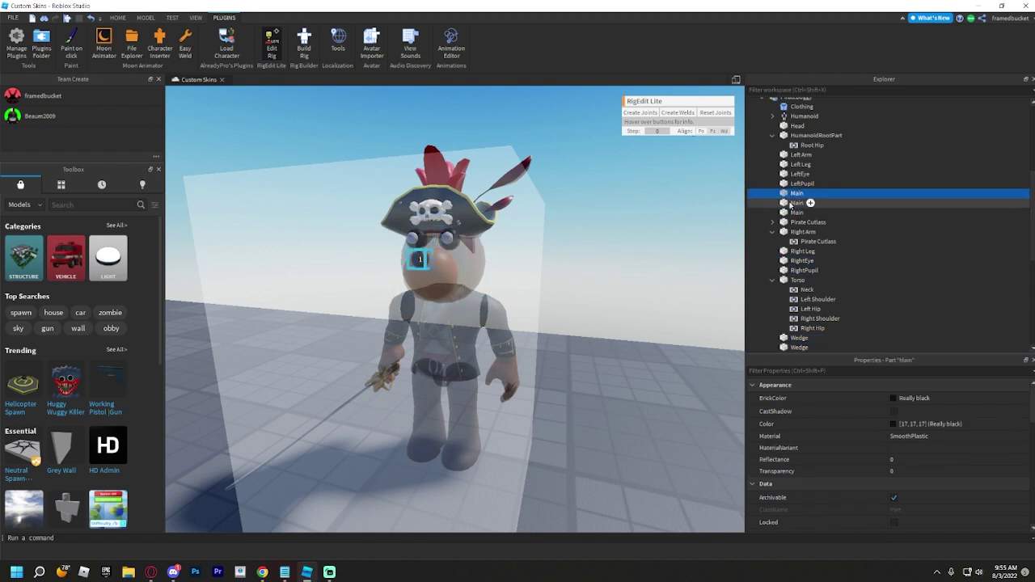
click(793, 203)
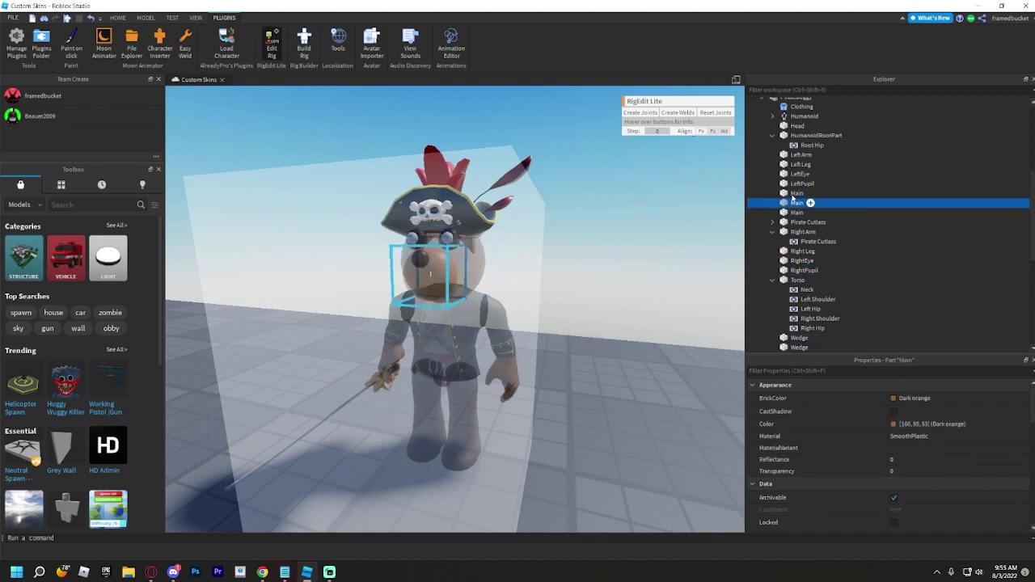
click(789, 194)
right_click(789, 194)
click(804, 270)
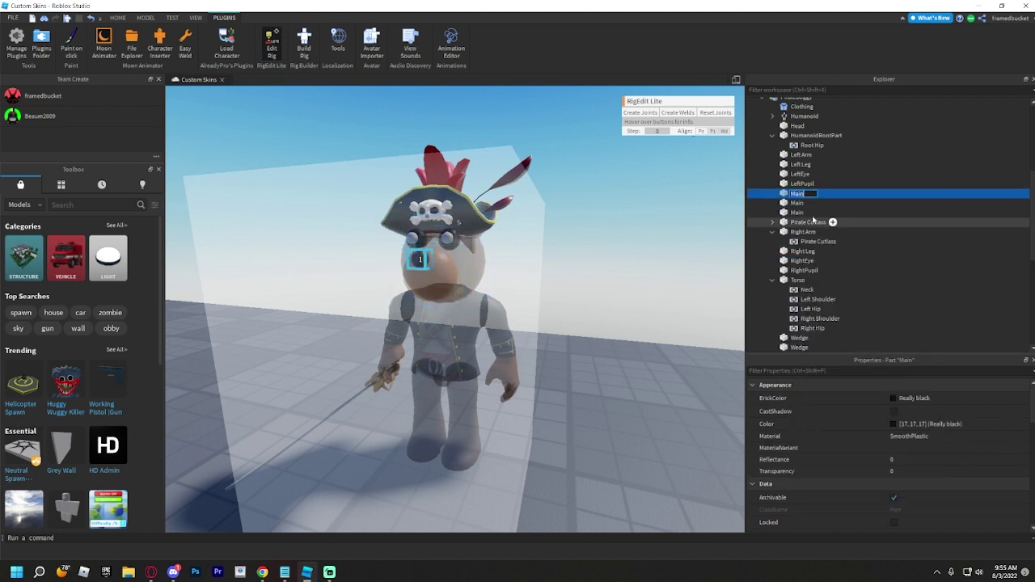
Rename the dark orange snout part as Main2 and the burnt sienna head part as Main3
click(797, 203)
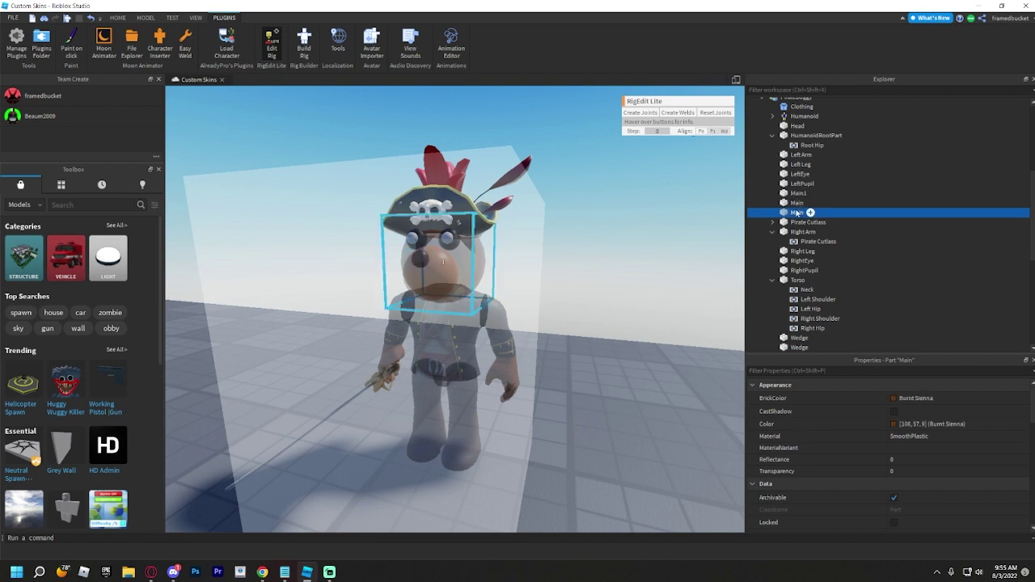
right_click(799, 204)
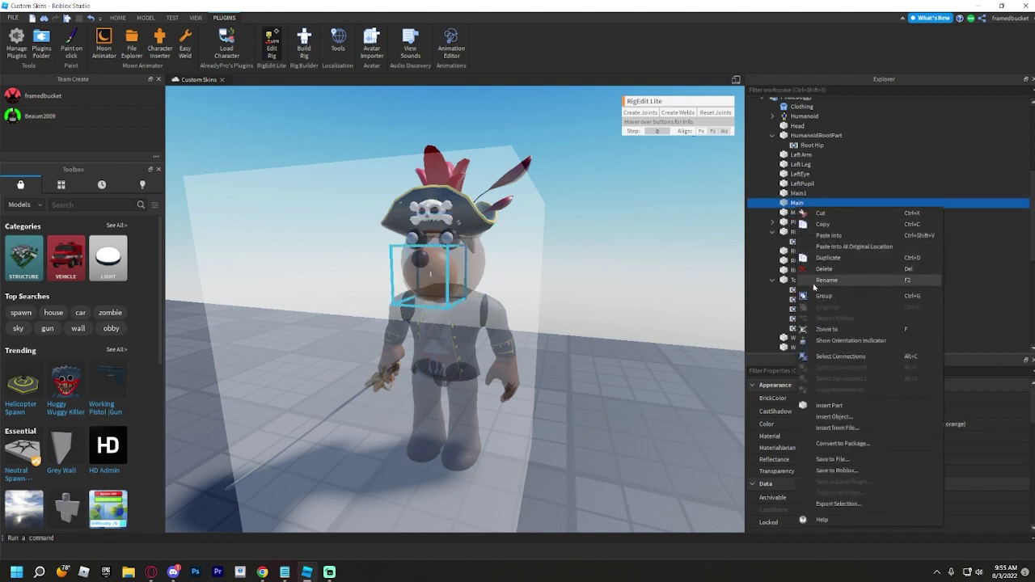
click(806, 280)
text(Main2)
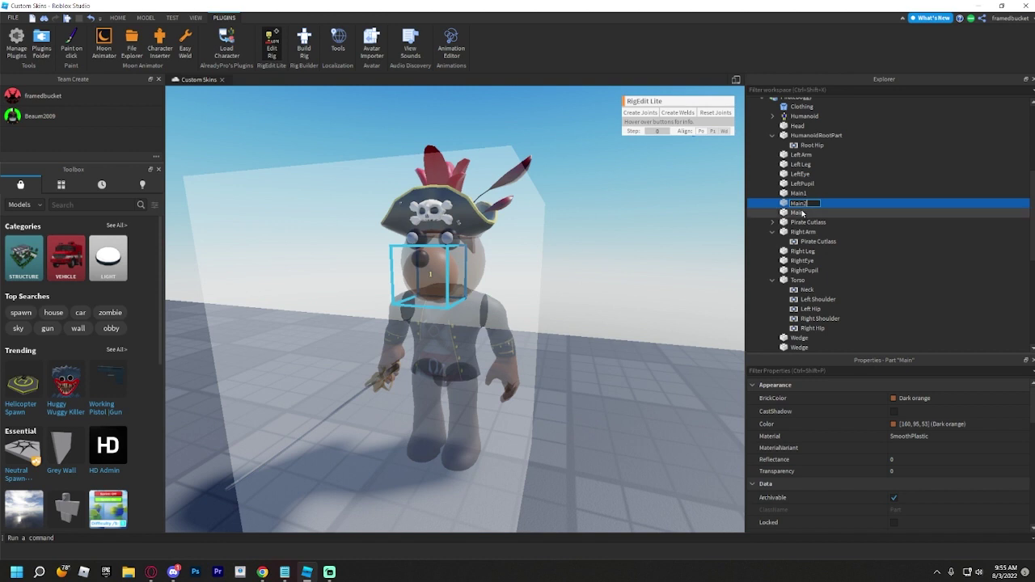
click(797, 213)
right_click(801, 214)
click(811, 283)
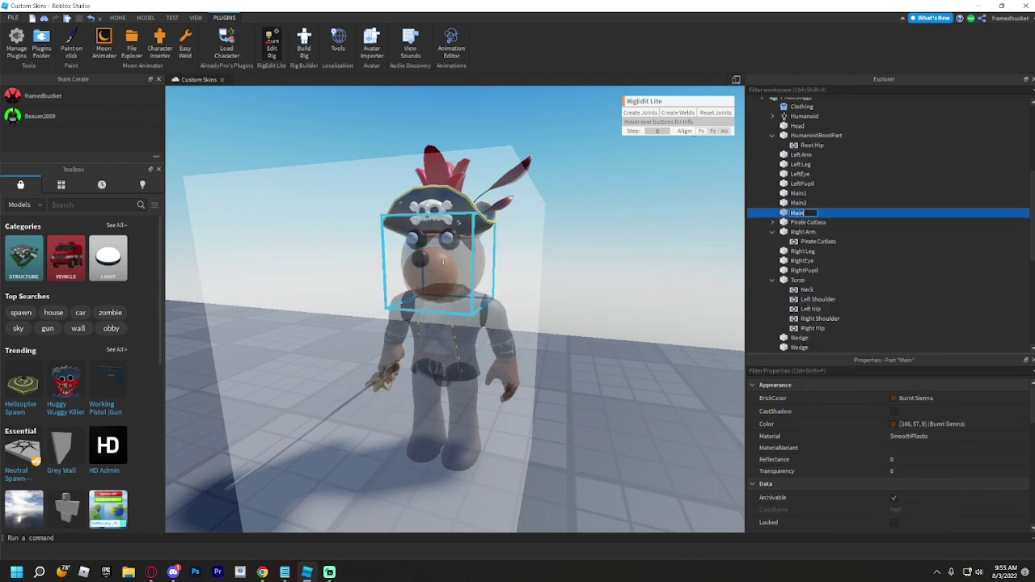
text(Main3)
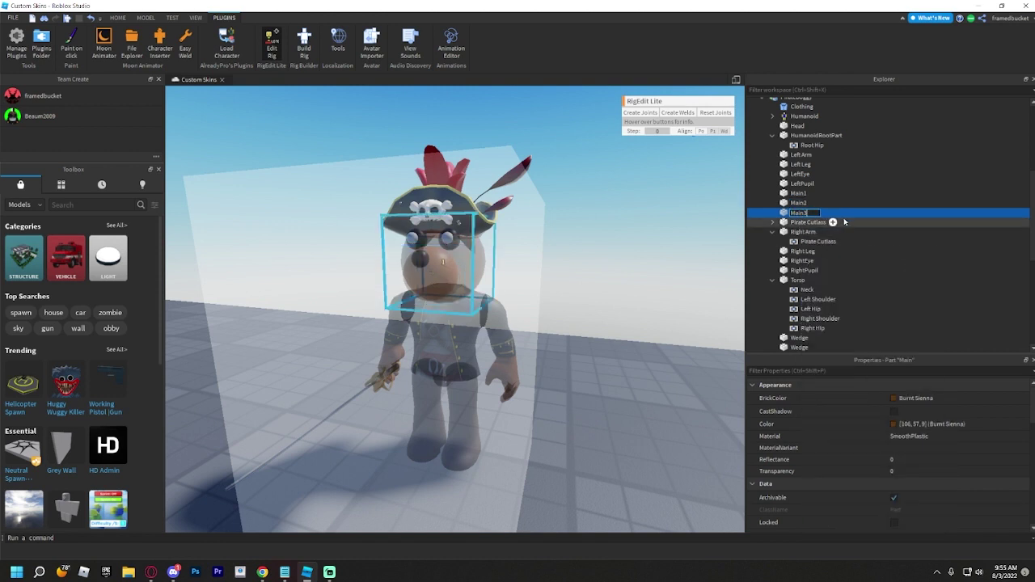
click(841, 221)
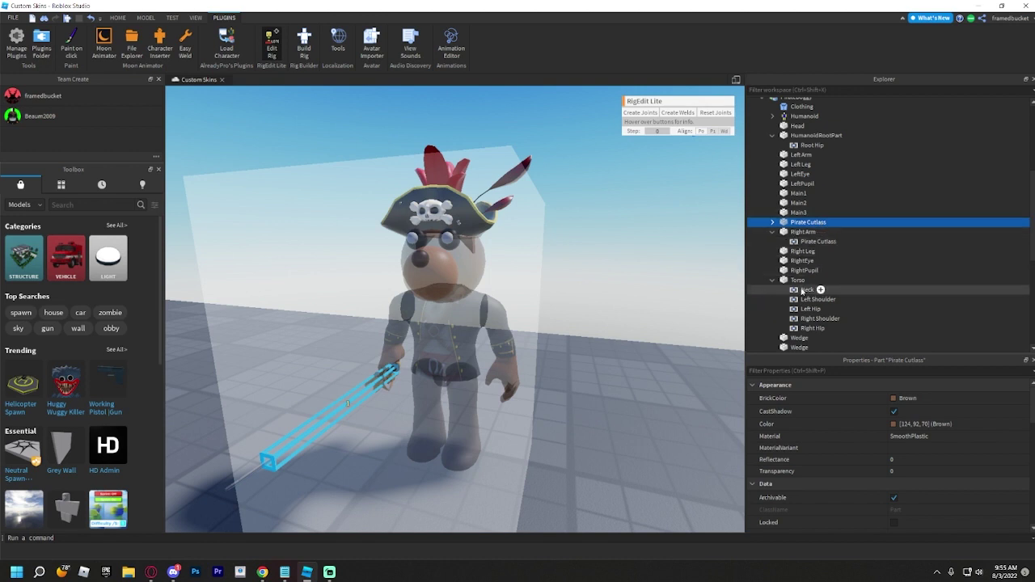
Rename the two wedge parts of the dog head as Wedge1 and Wedge2
scroll(805, 307, down, 1)
click(803, 314)
right_click(804, 314)
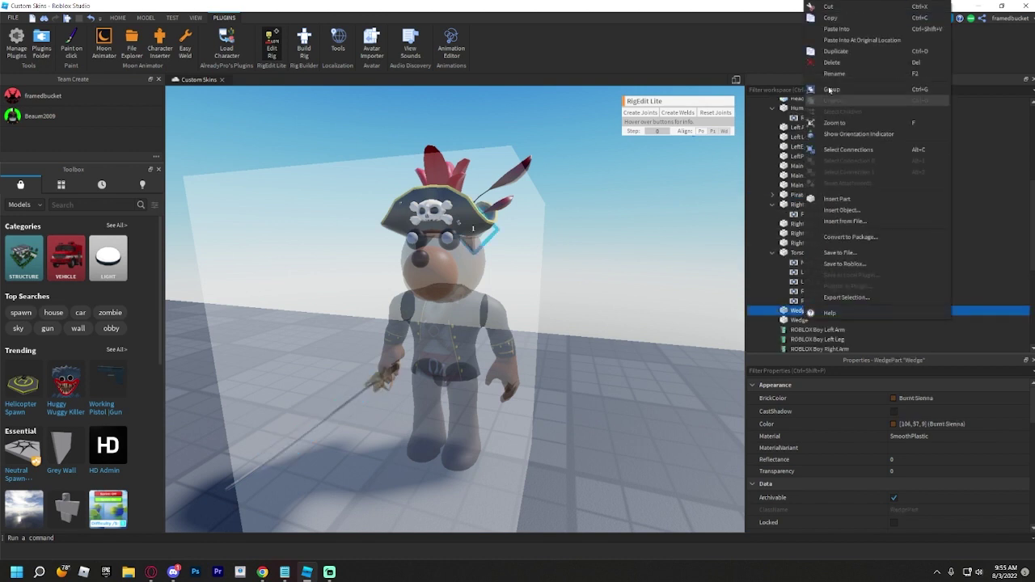
click(833, 74)
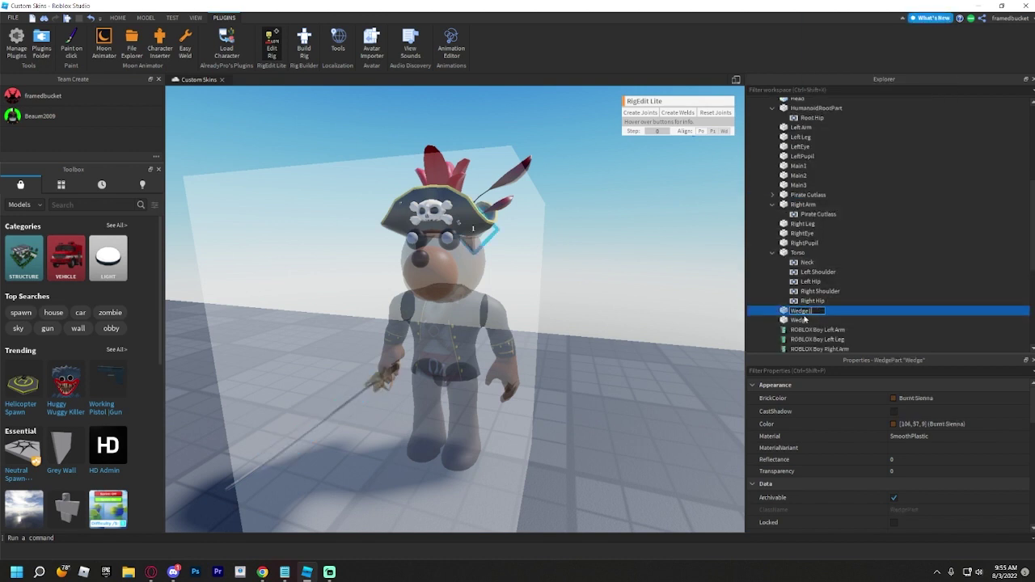
text(1)
click(805, 320)
right_click(805, 321)
click(833, 79)
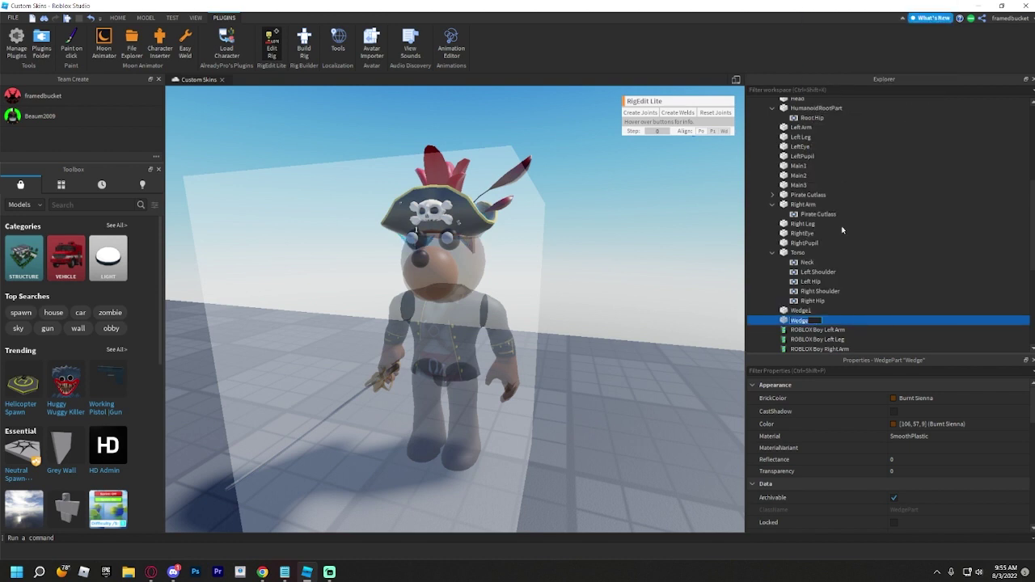
text(2)
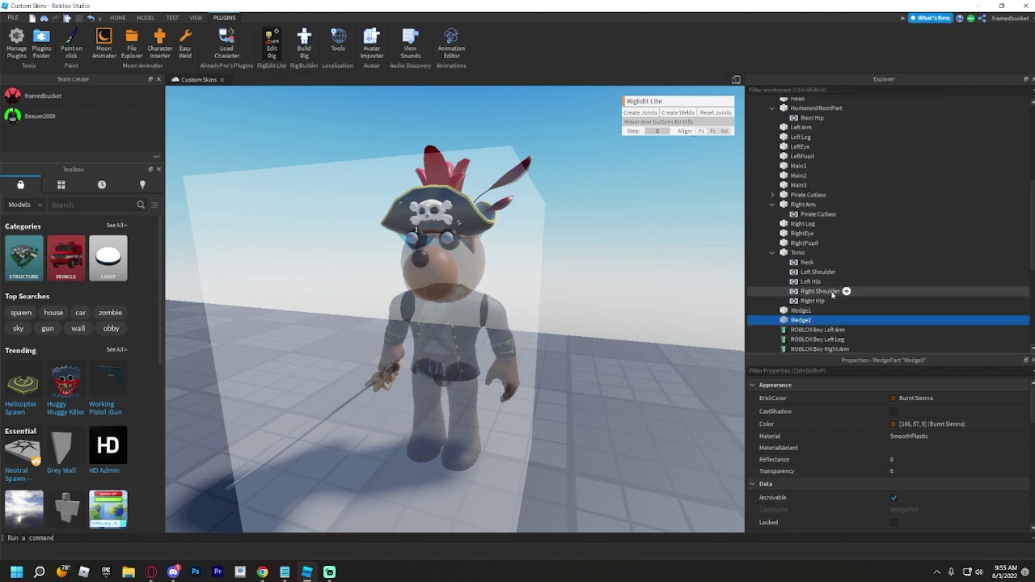
Try moving the Head part sideways away from the character and undo the move
scroll(830, 289, down, 1)
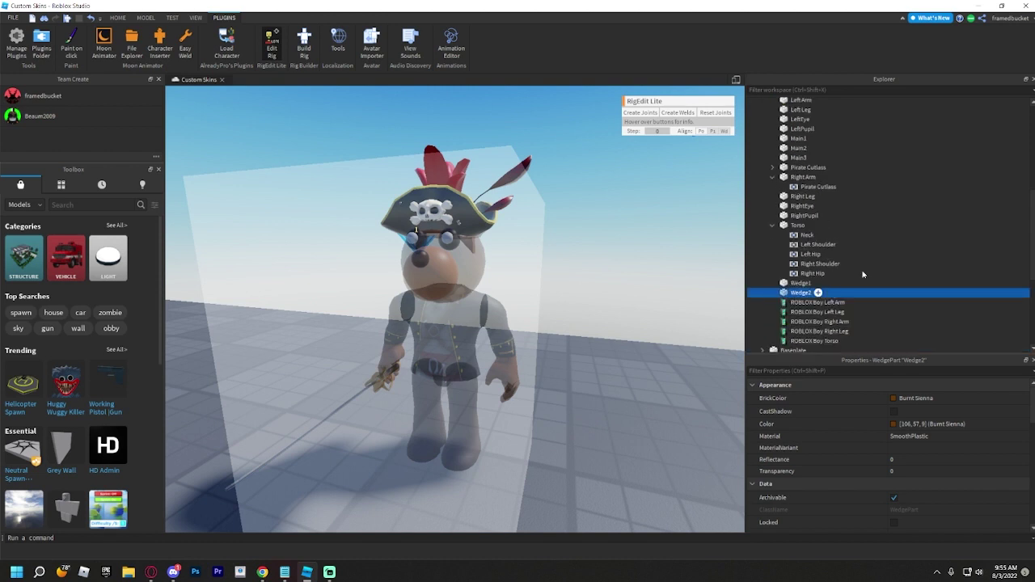
scroll(799, 292, down, 1)
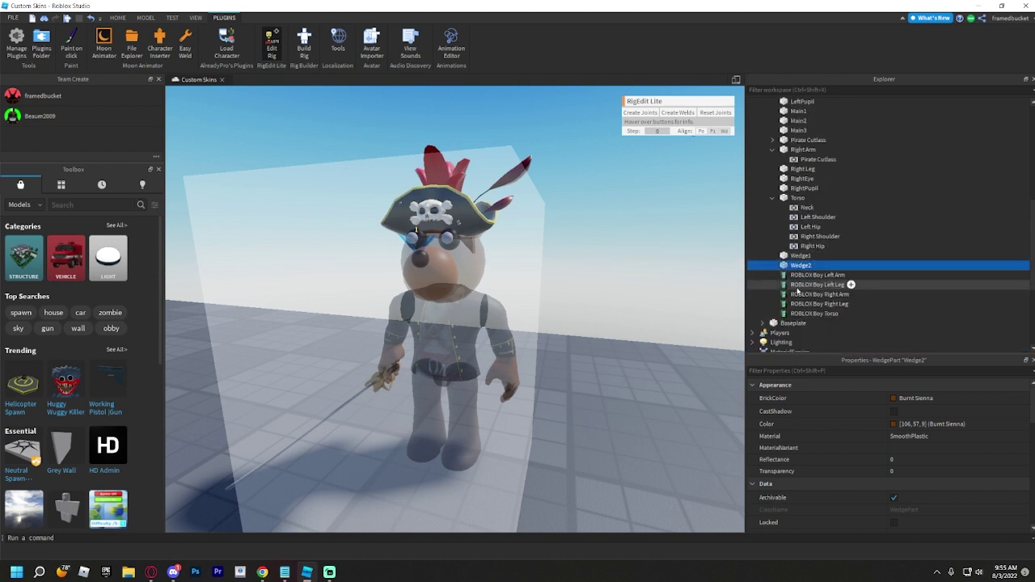
scroll(798, 289, up, 1)
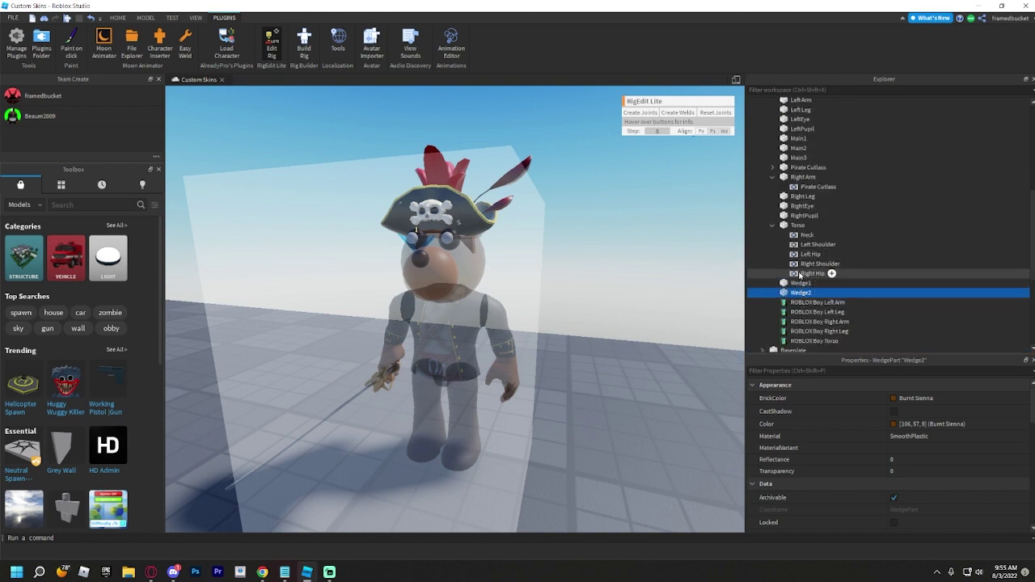
scroll(801, 273, up, 1)
scroll(805, 273, up, 1)
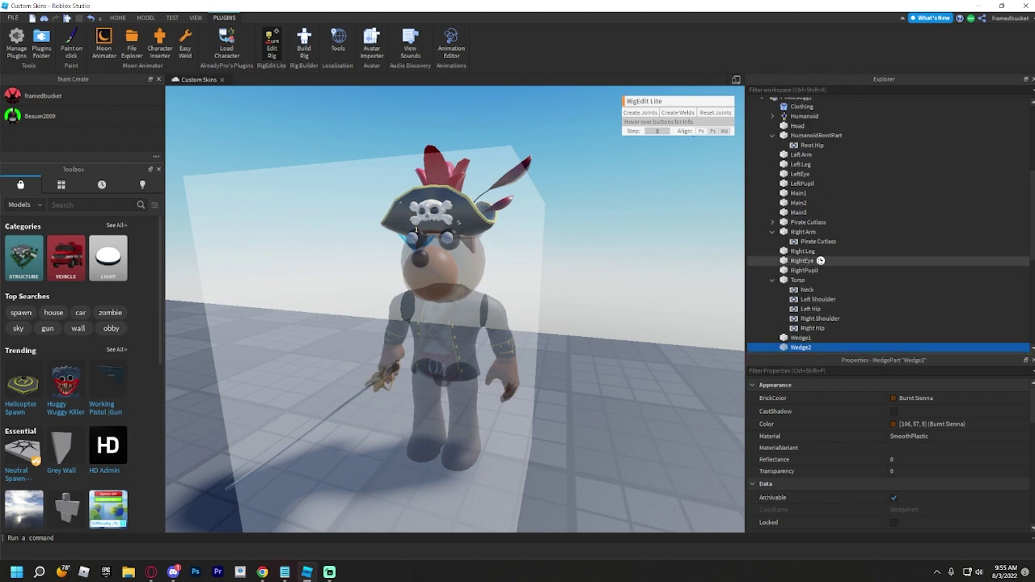
scroll(829, 236, up, 1)
scroll(830, 237, up, 2)
click(792, 208)
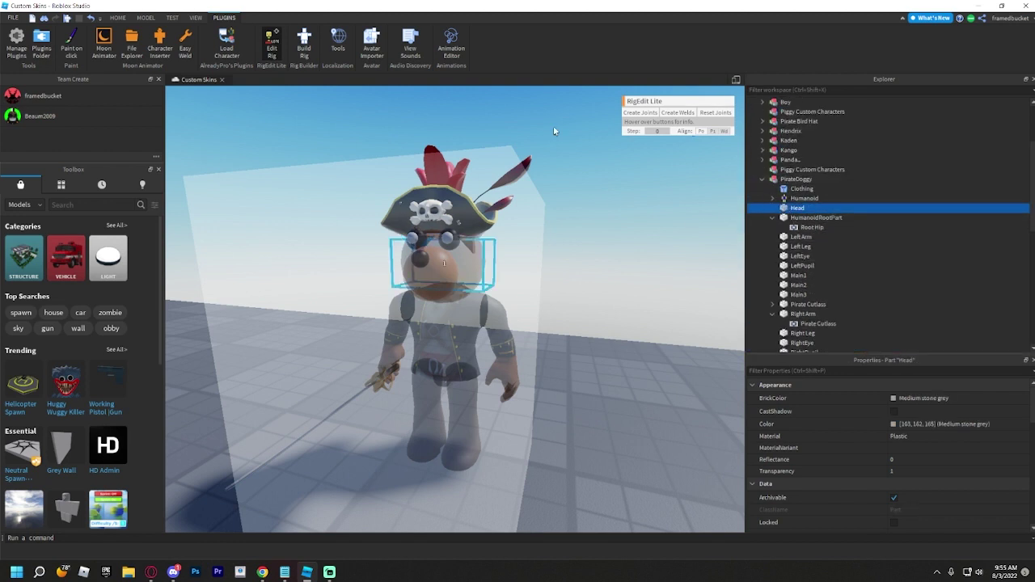
click(118, 18)
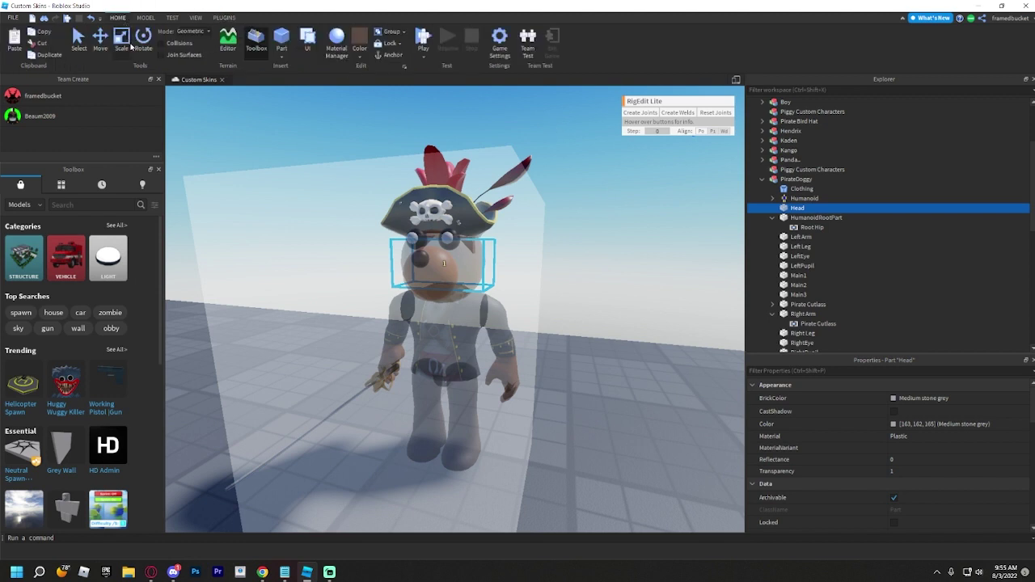
click(99, 37)
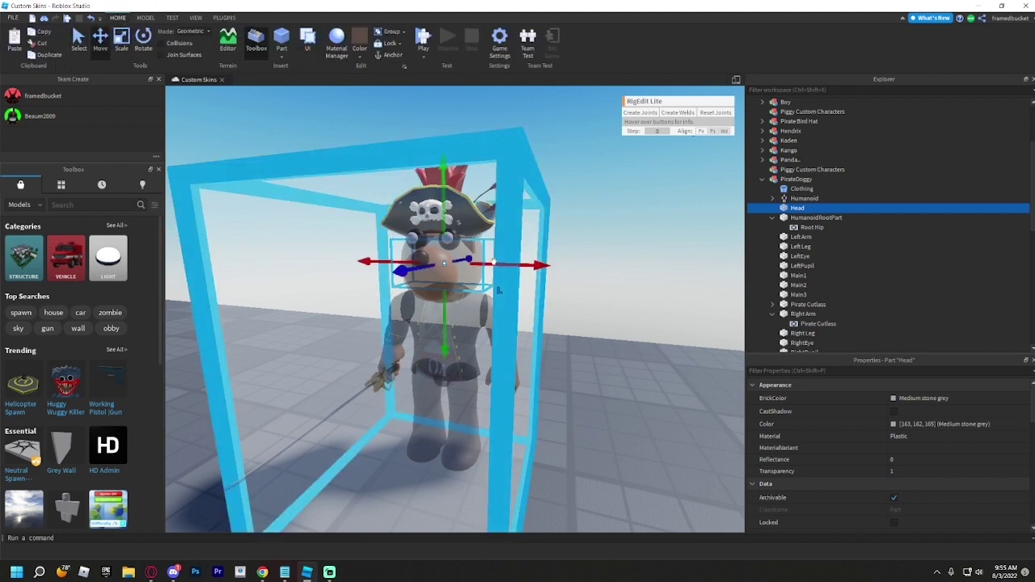
drag(437, 267, 579, 267)
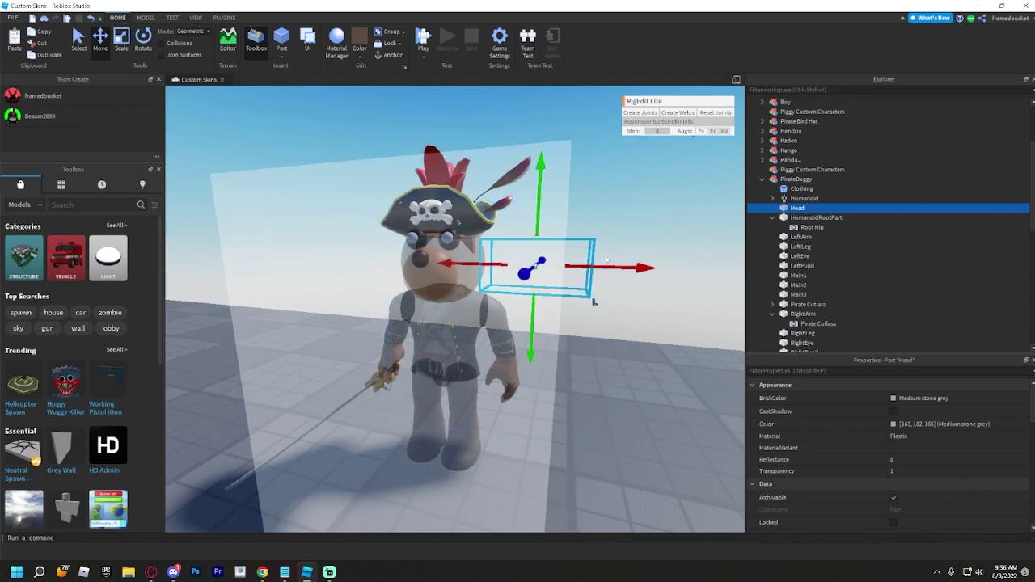
key(ctrl+z)
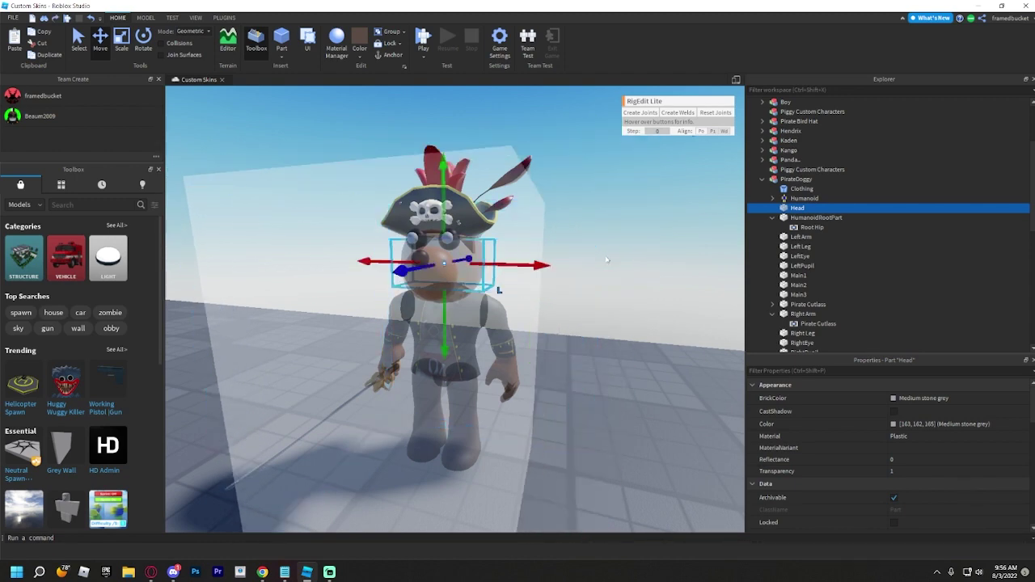
Create one joint from the Head to Main1 and another from the Head to Main2
click(799, 237)
click(798, 208)
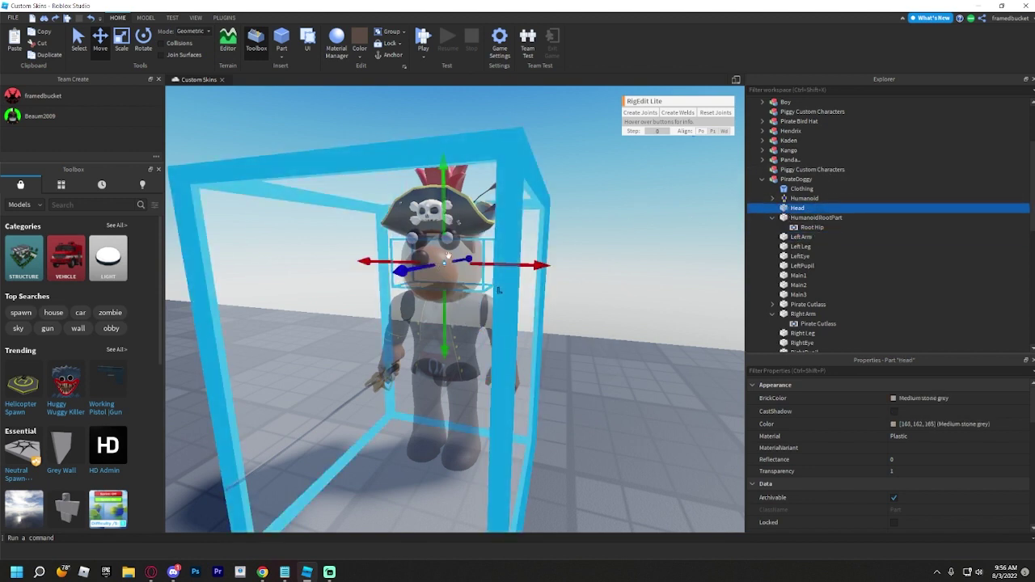
ctrl+click(791, 276)
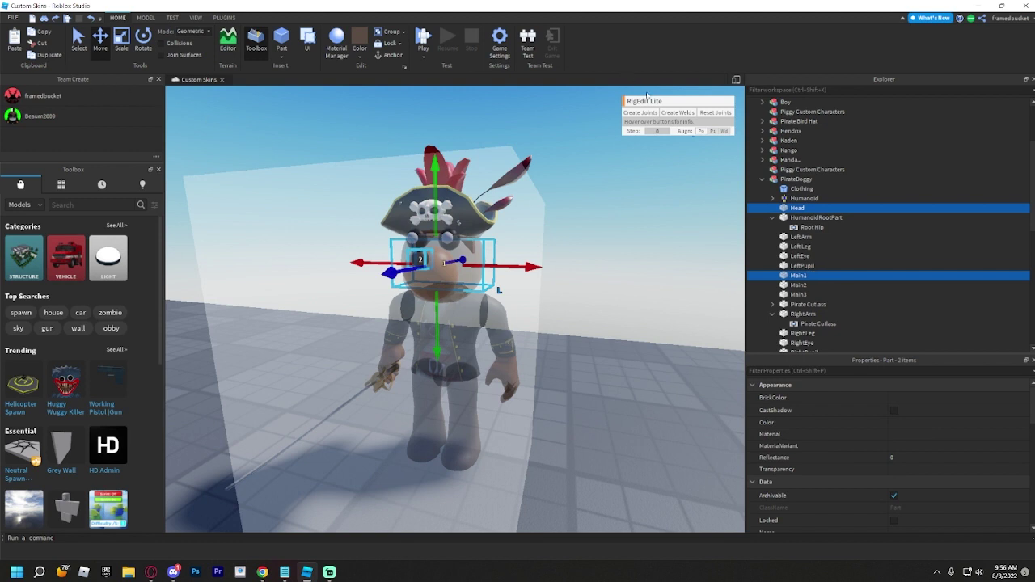
click(647, 112)
click(799, 208)
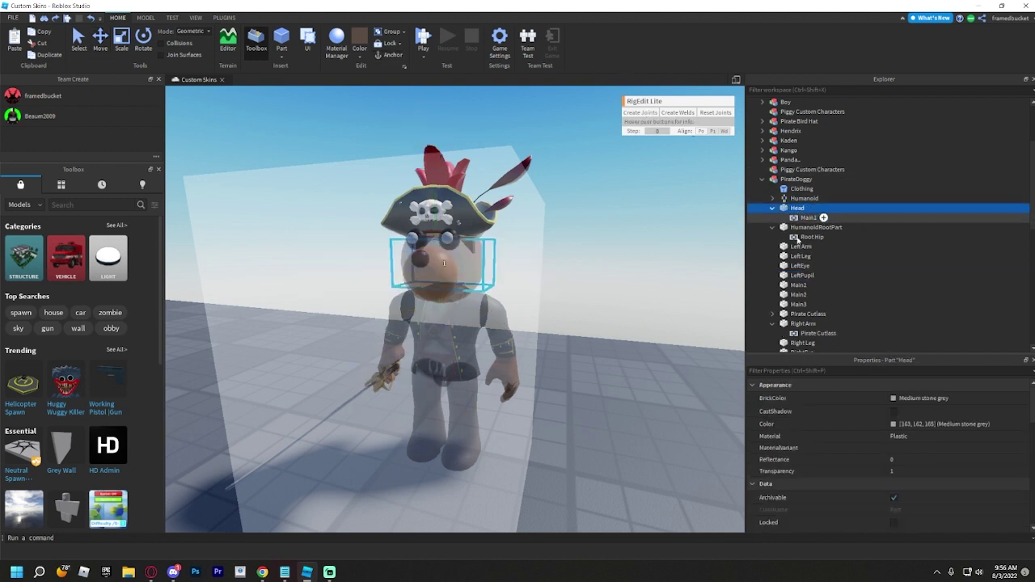
ctrl+click(798, 294)
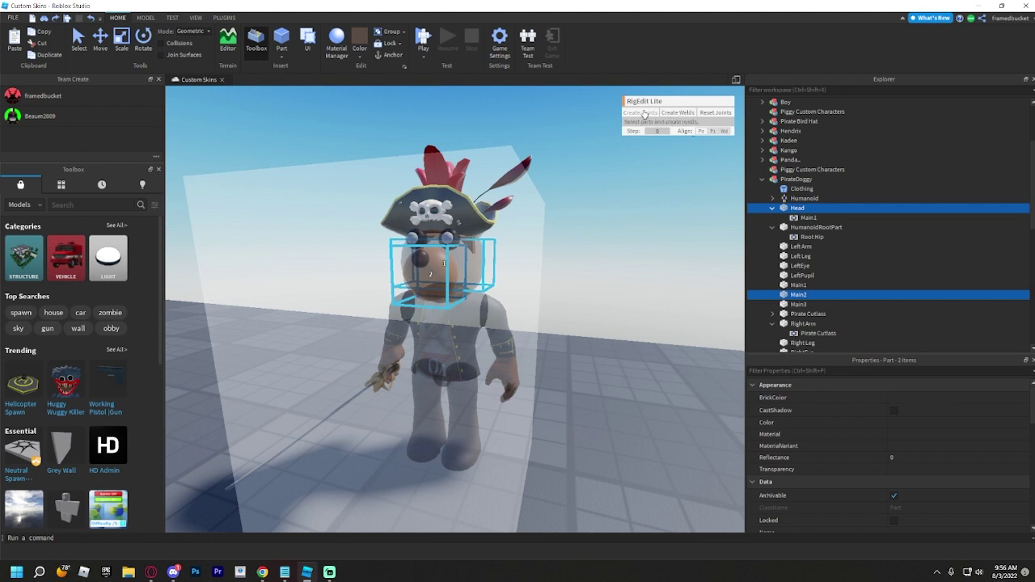
click(644, 113)
click(798, 208)
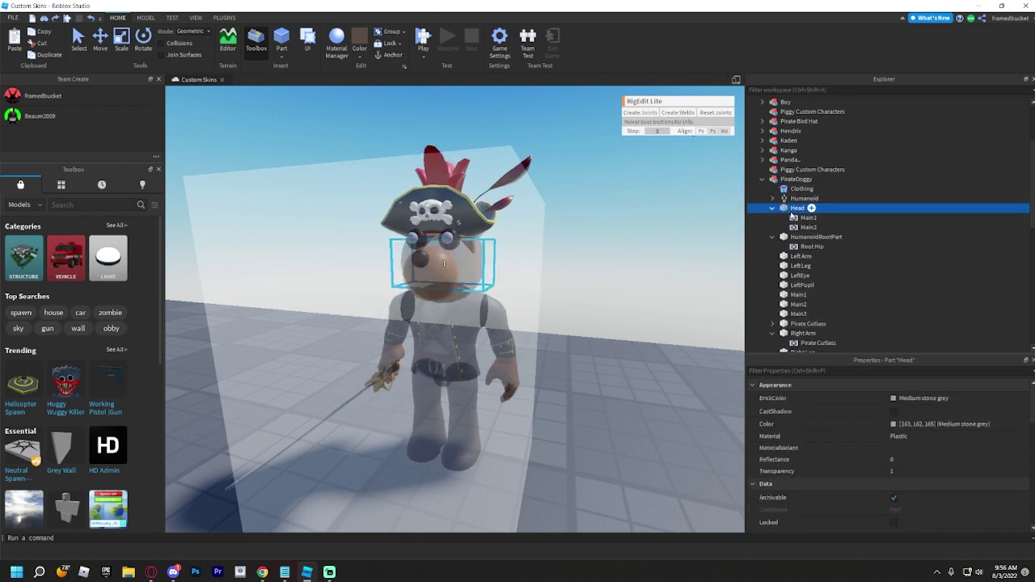
Create separate joints from the Head to Main3, LeftEye and LeftPupil
ctrl+click(796, 313)
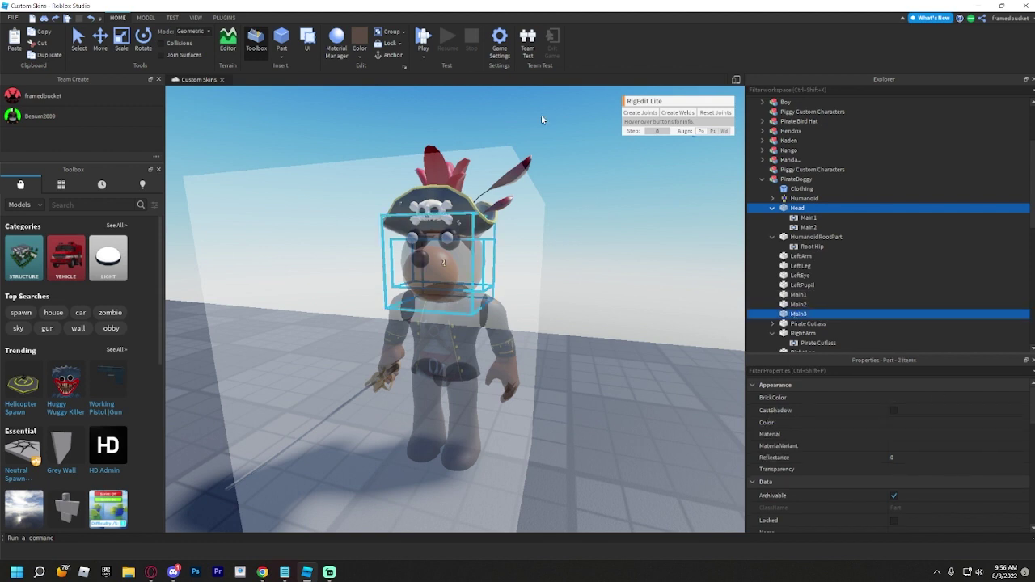
click(645, 115)
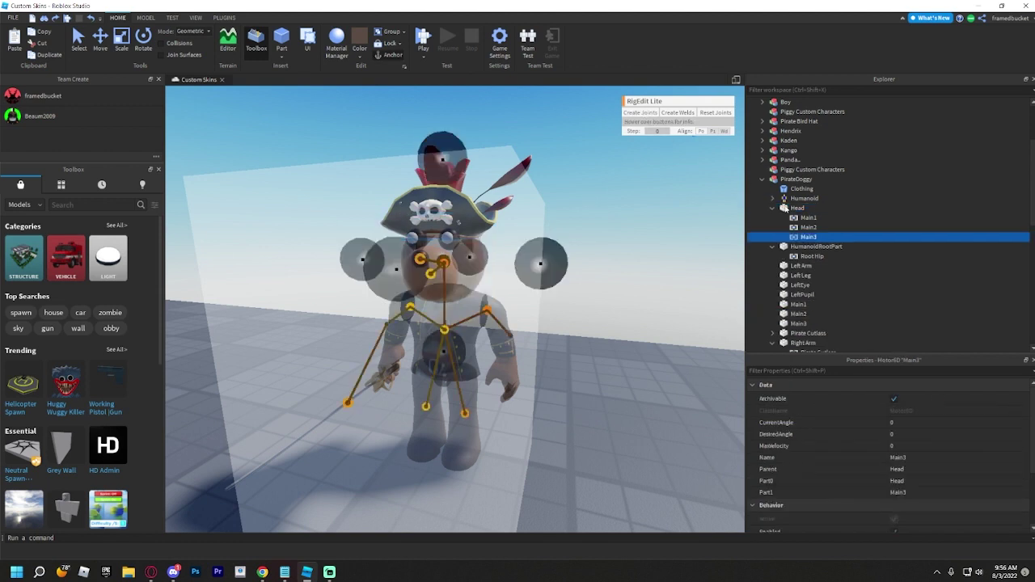
click(793, 208)
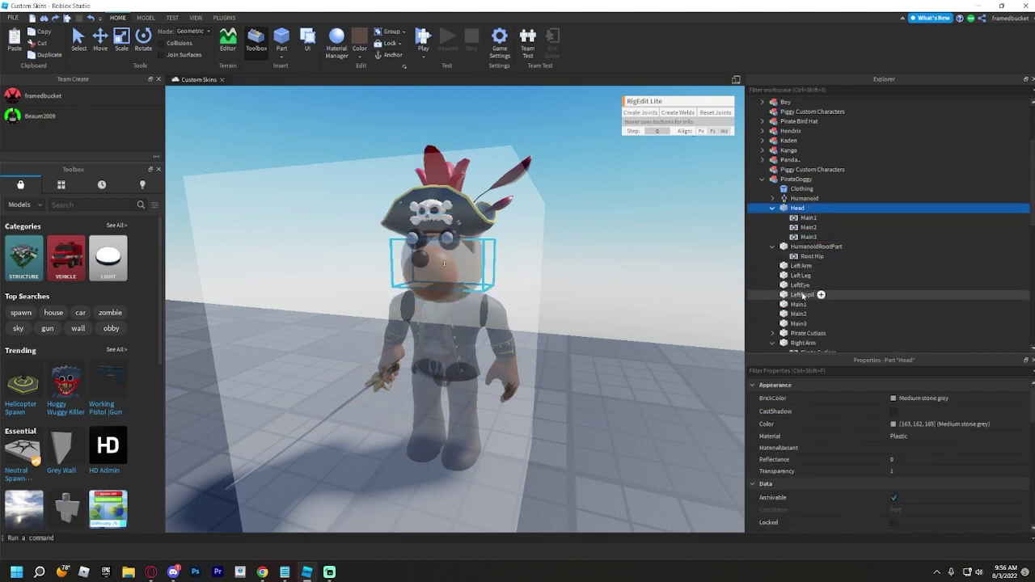
ctrl+click(801, 284)
click(641, 113)
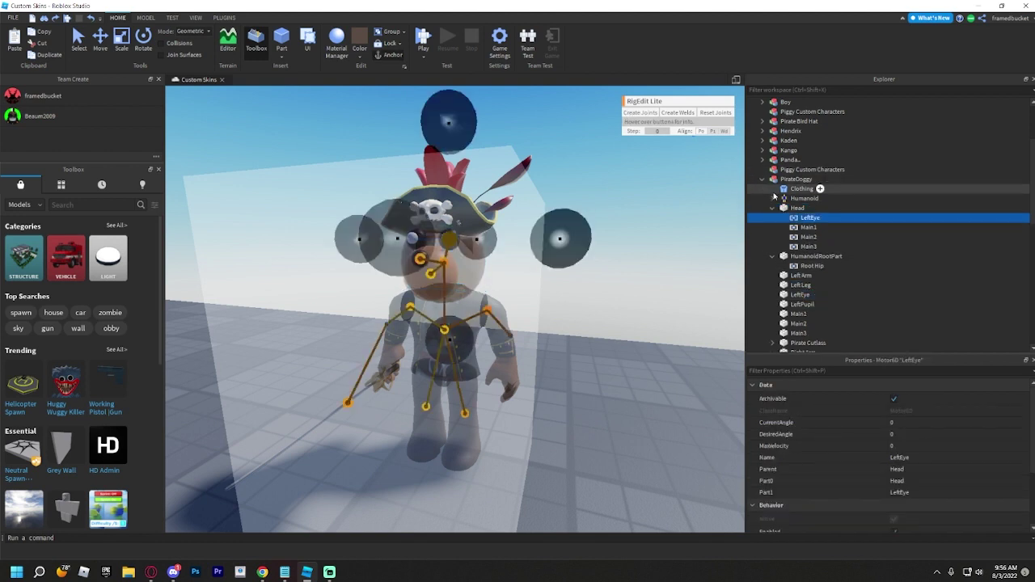
ctrl+click(800, 305)
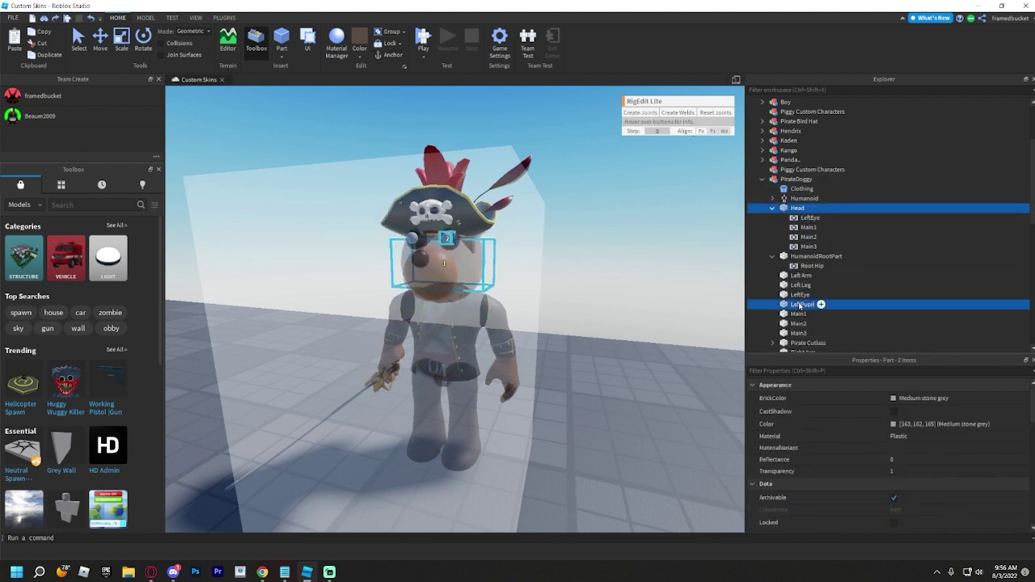
click(641, 112)
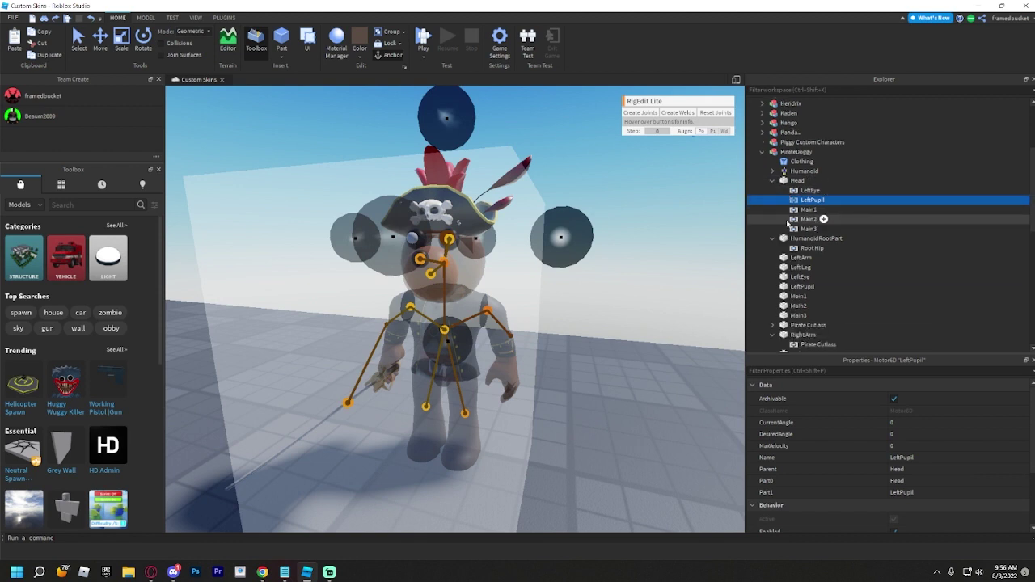
Create one joint from the Head to RightEye and another from the Head to RightPupil
scroll(787, 220, down, 2)
click(791, 153)
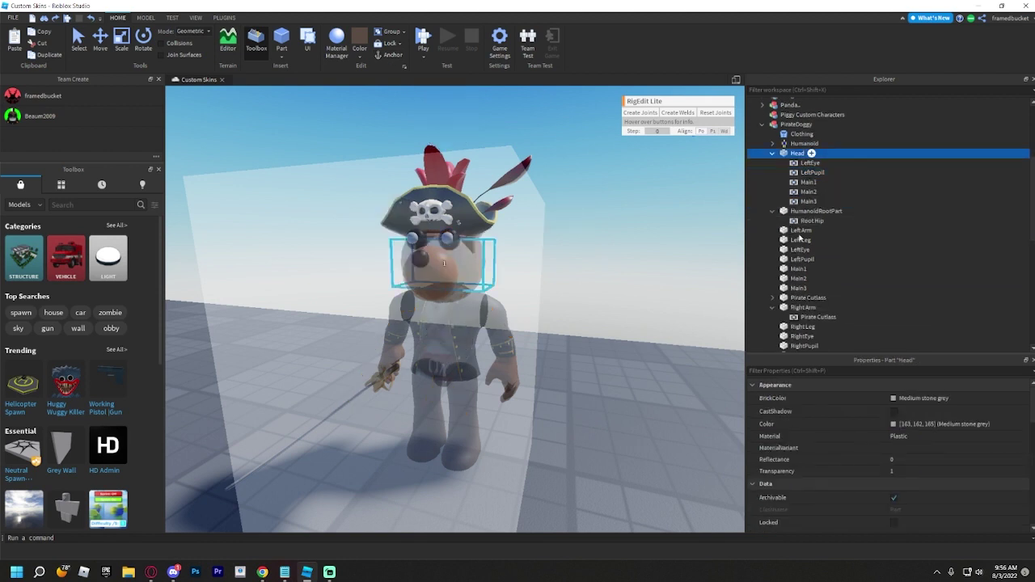
scroll(813, 279, down, 1)
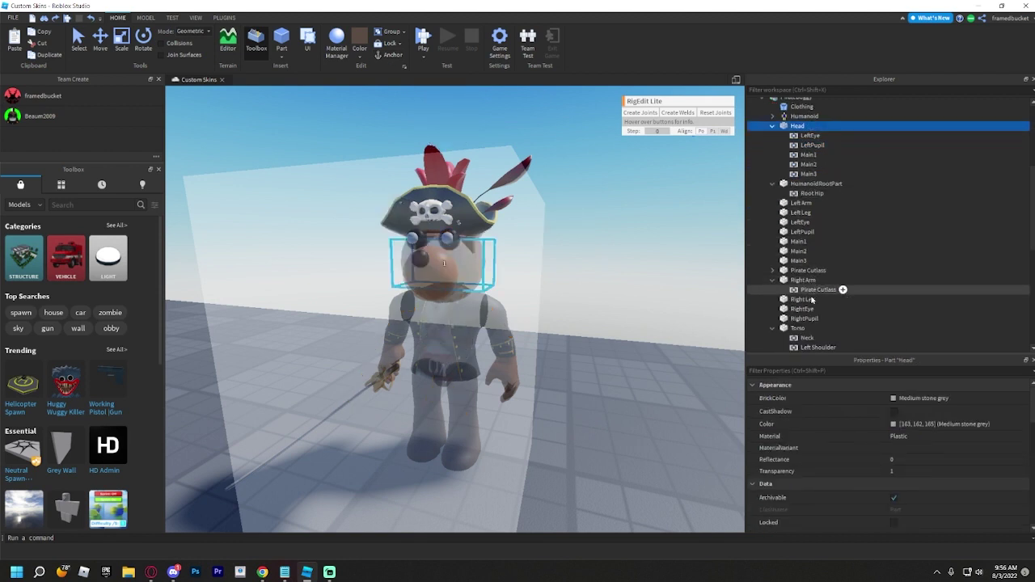
ctrl+click(805, 309)
click(655, 112)
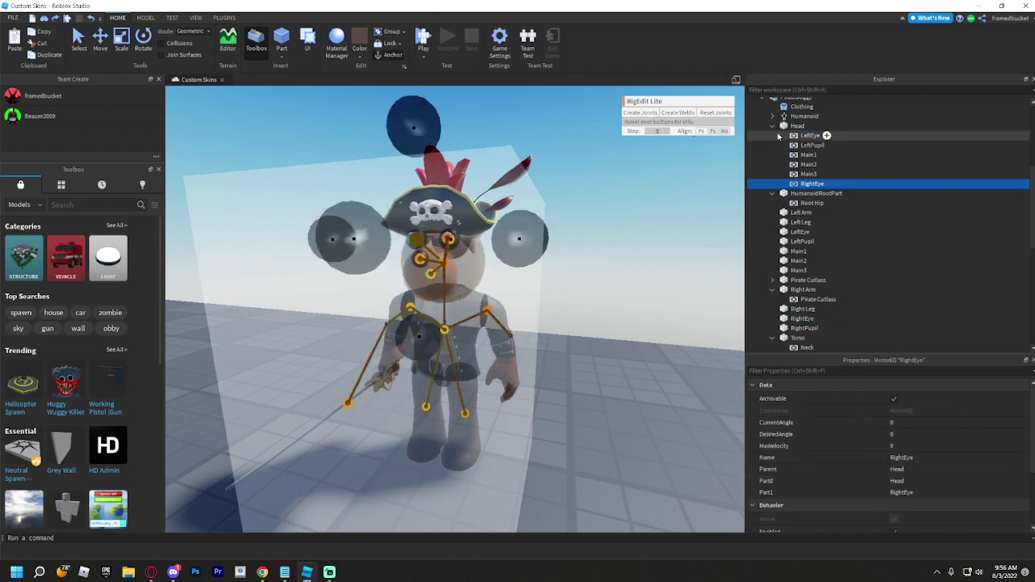
click(809, 126)
scroll(808, 239, down, 1)
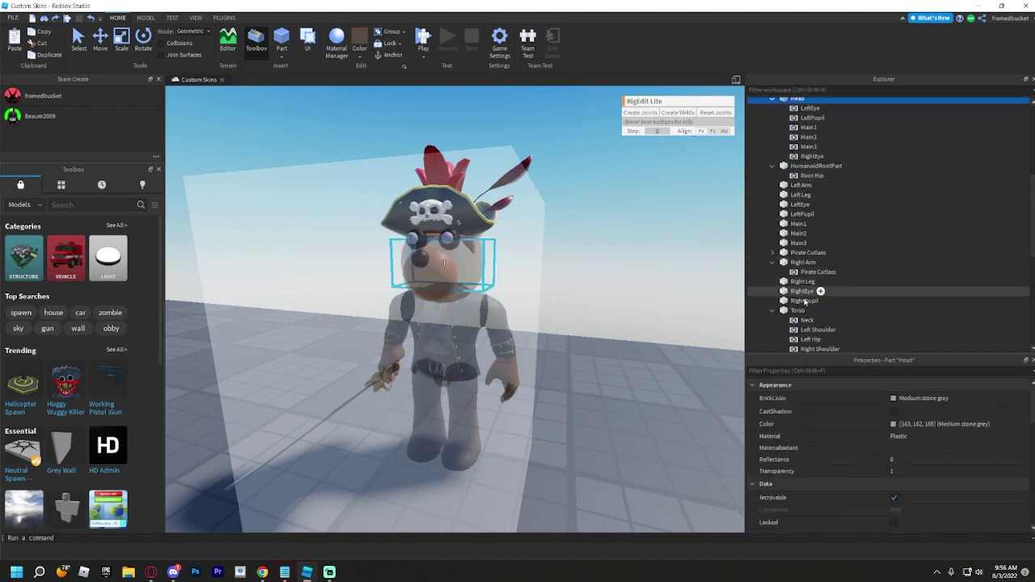
ctrl+click(804, 300)
click(644, 113)
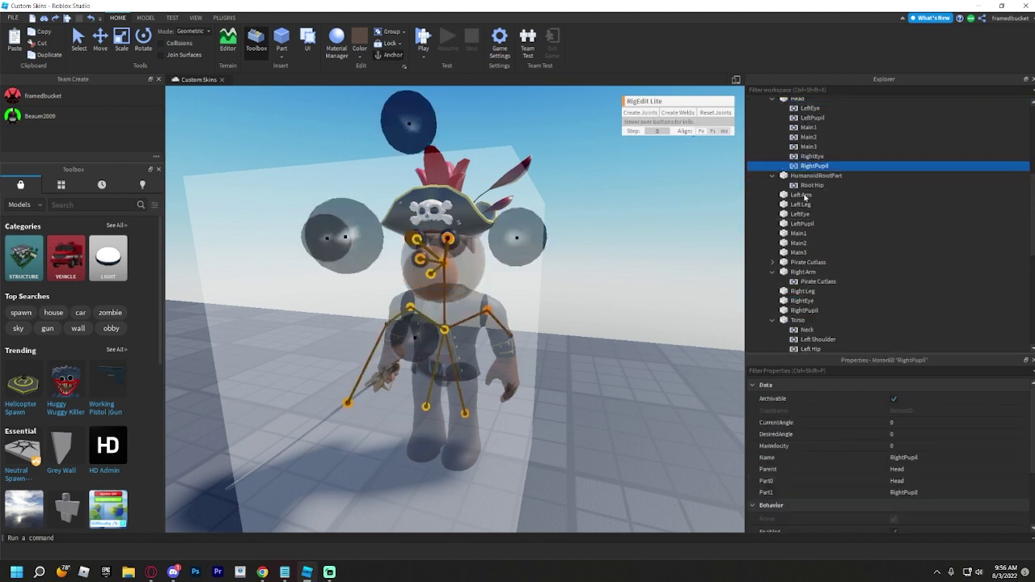
Create a joint from the Head to the Wedge1 part
scroll(799, 168, down, 6)
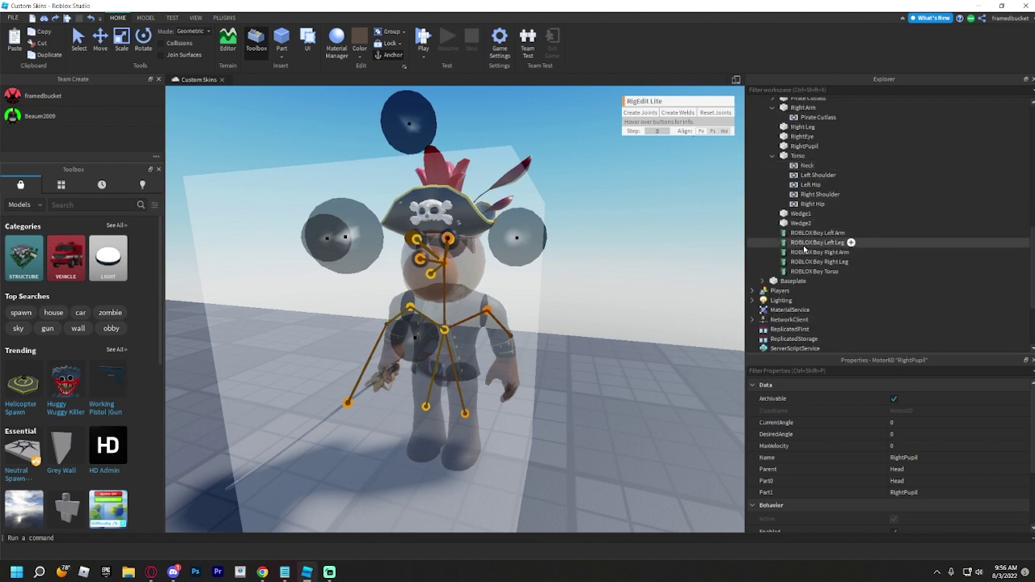
scroll(804, 249, up, 1)
scroll(805, 249, up, 8)
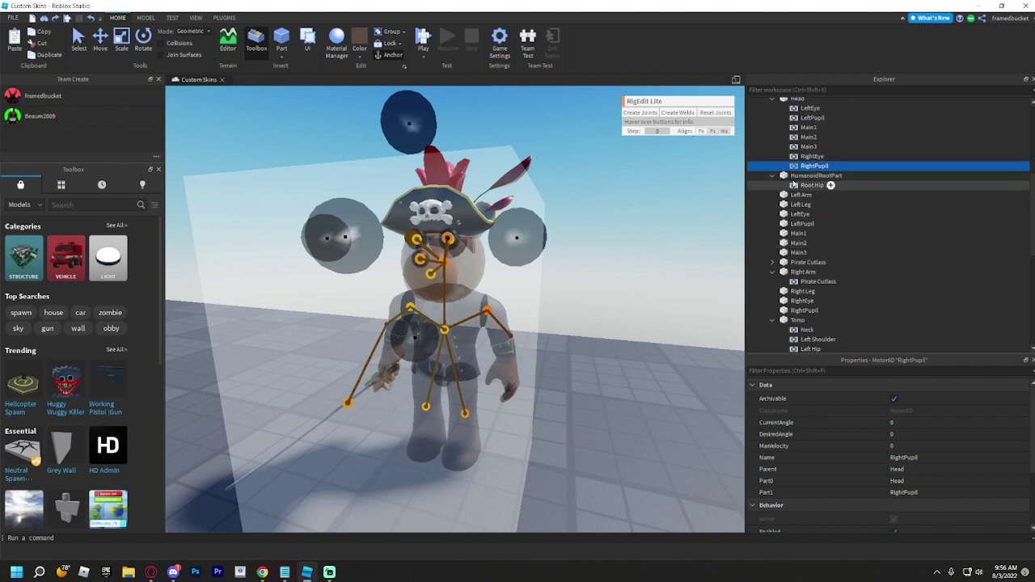
click(792, 182)
scroll(795, 194, down, 9)
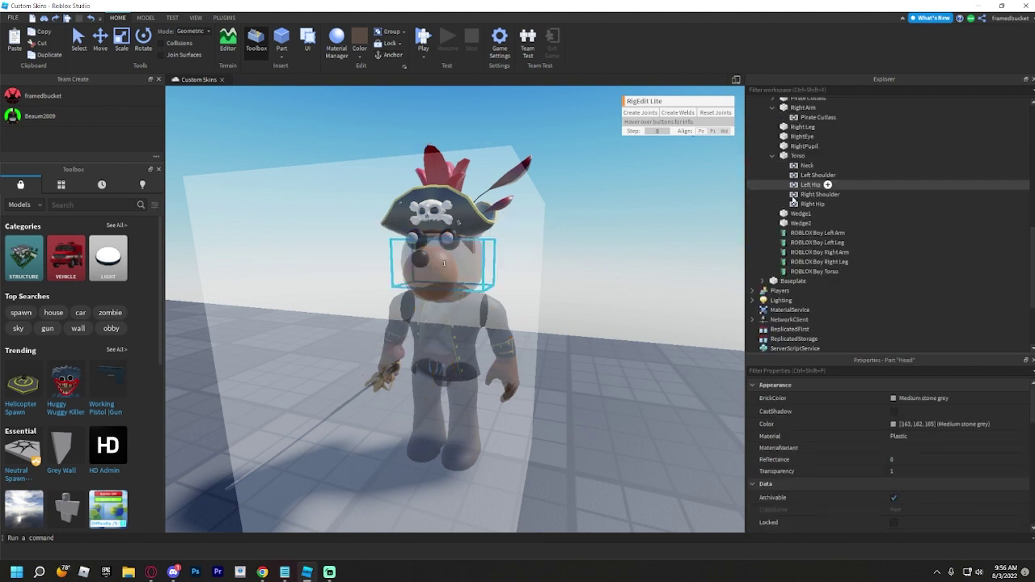
ctrl+click(799, 215)
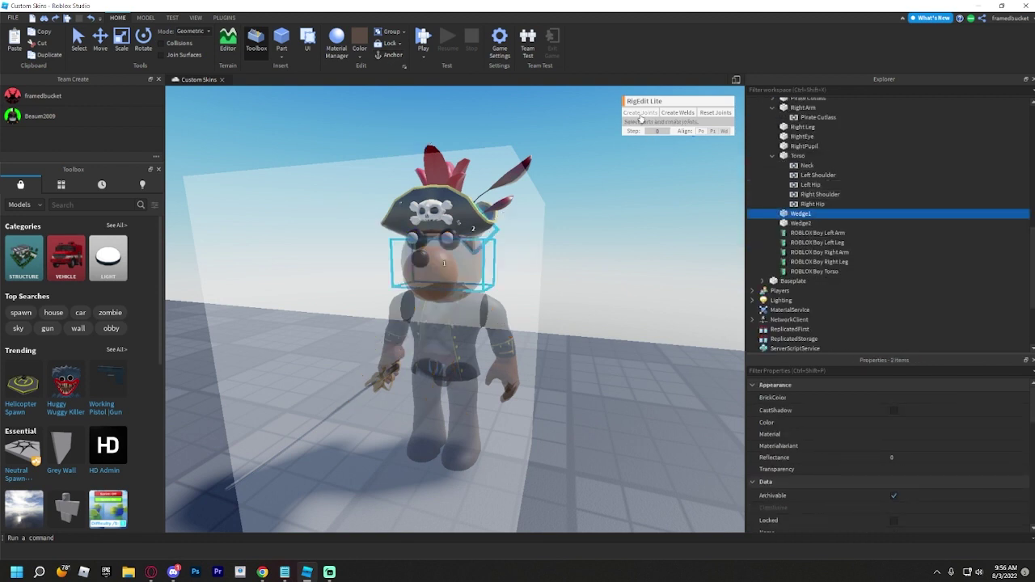
click(641, 113)
Create a joint from the Head to the Wedge2 part
click(799, 153)
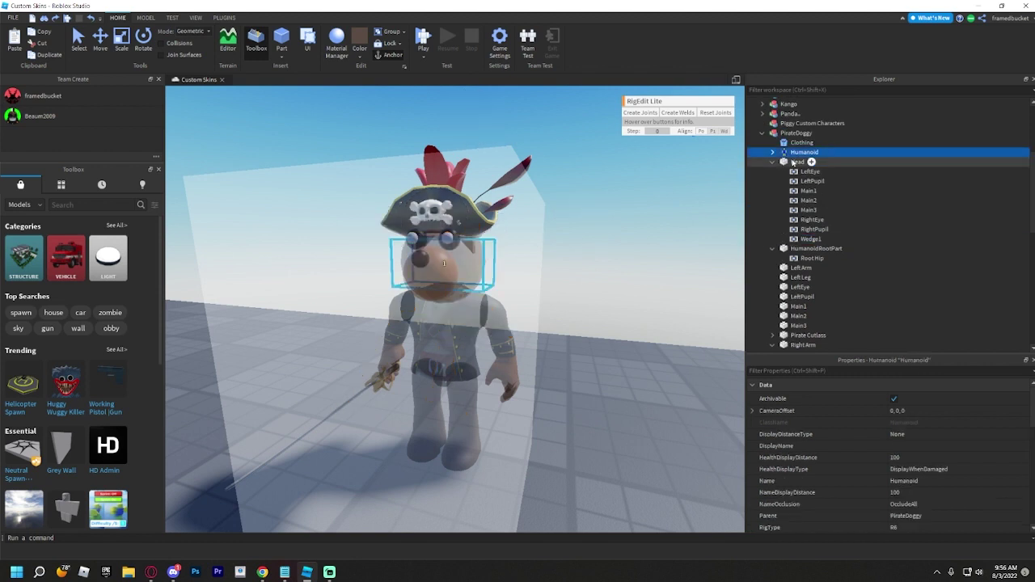
click(795, 163)
scroll(801, 226, down, 7)
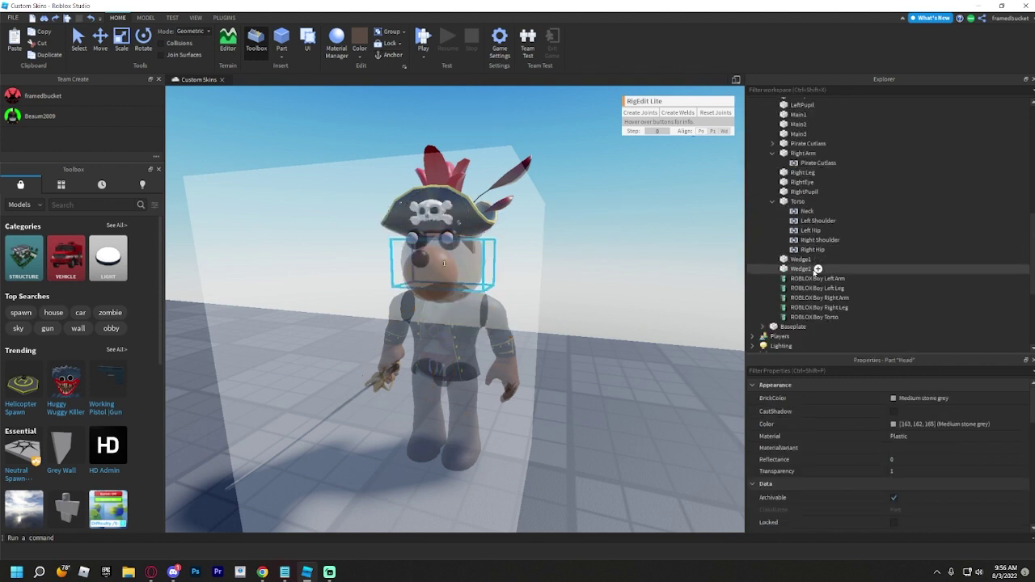
ctrl+click(803, 268)
click(647, 112)
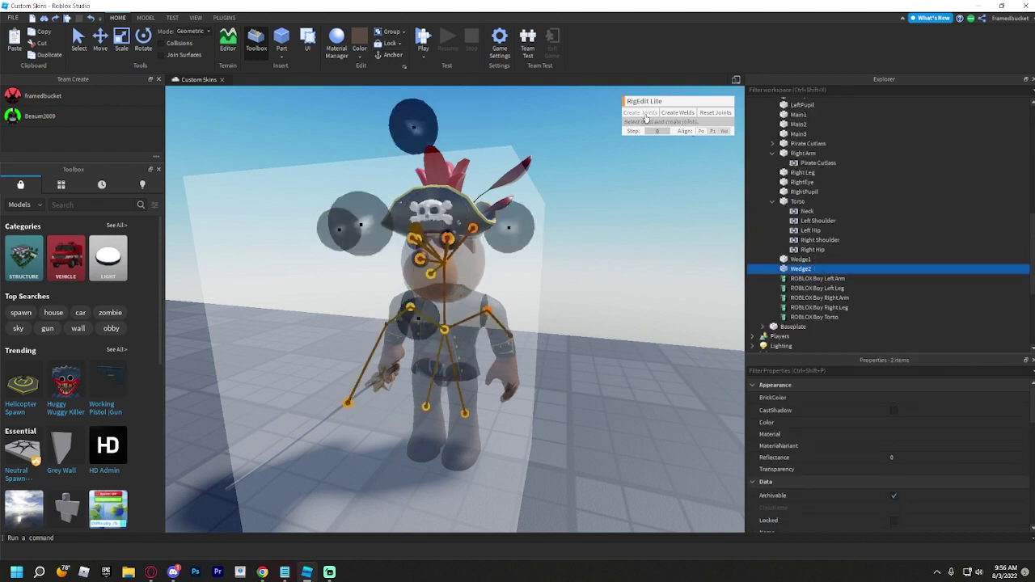
Move the Handle and Plant parts out of the Pirate Bird Hat model and into the PirateDoggy model
click(805, 199)
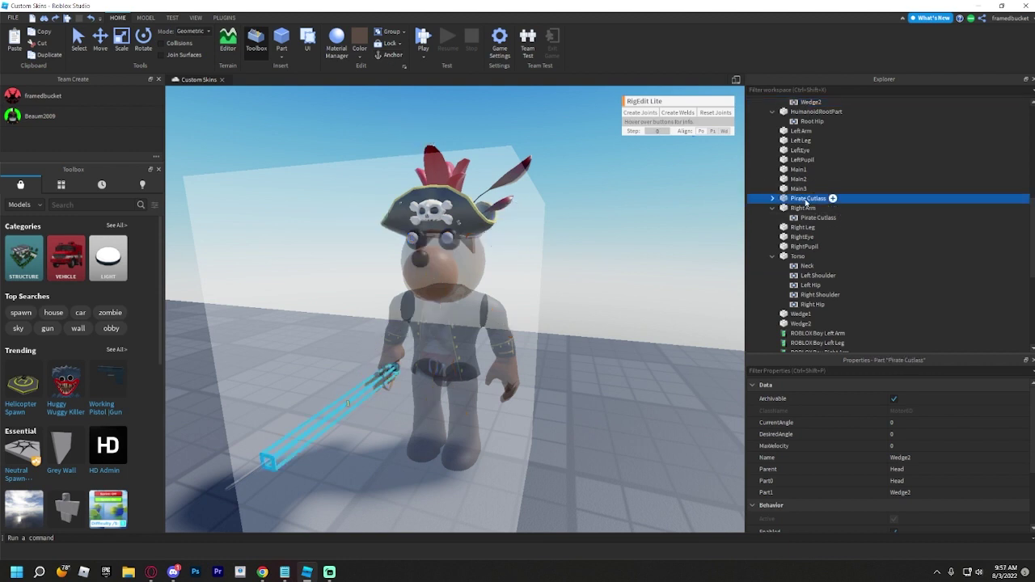
scroll(800, 202, up, 1)
scroll(799, 202, up, 5)
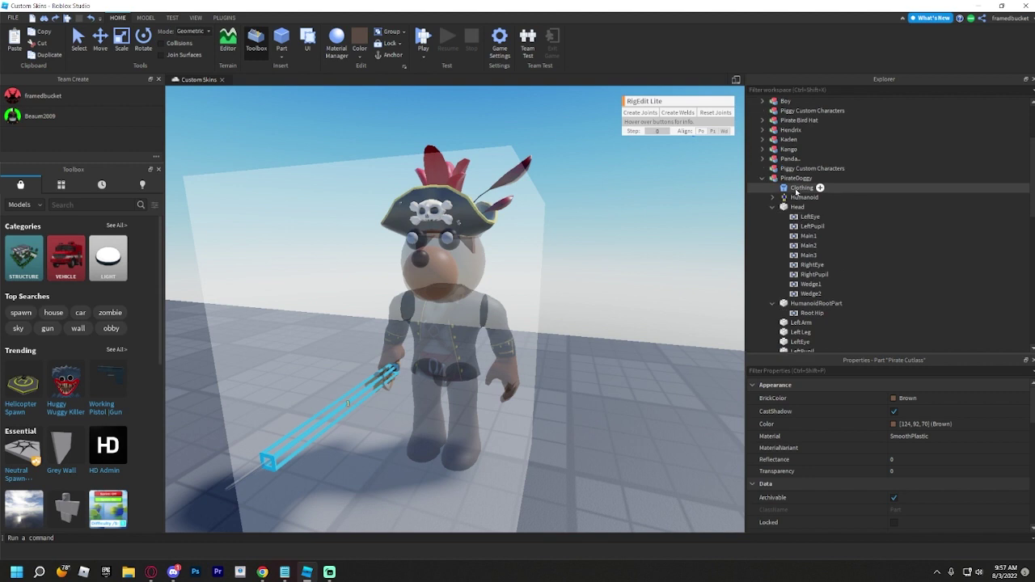
scroll(797, 194, up, 3)
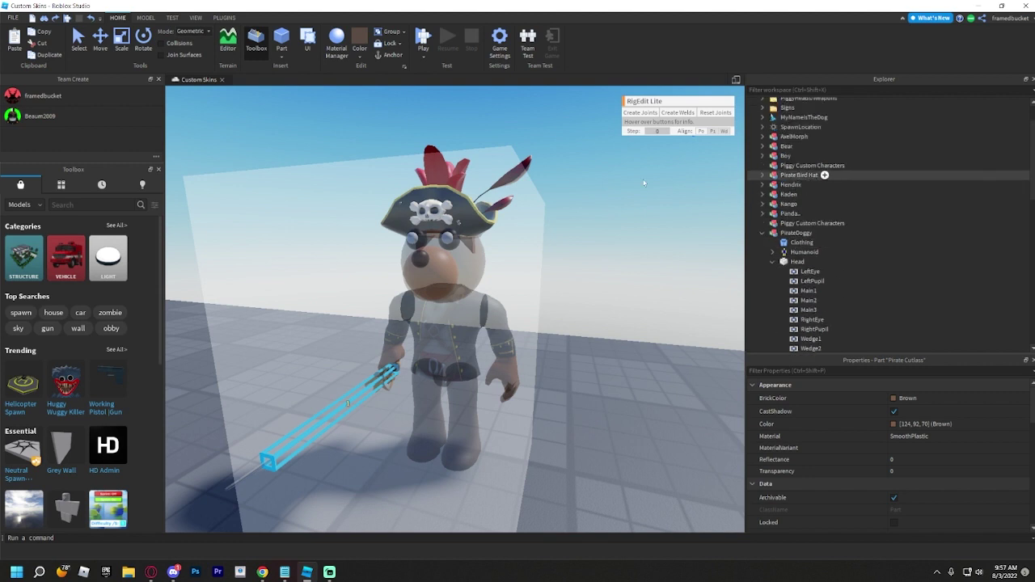
scroll(762, 259, down, 3)
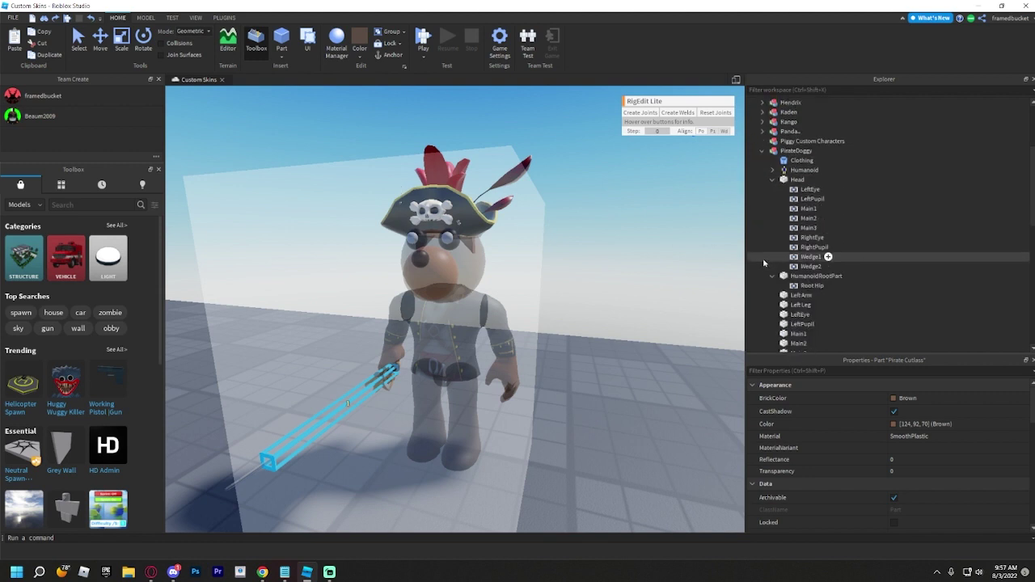
scroll(763, 258, down, 2)
scroll(764, 259, up, 6)
click(785, 219)
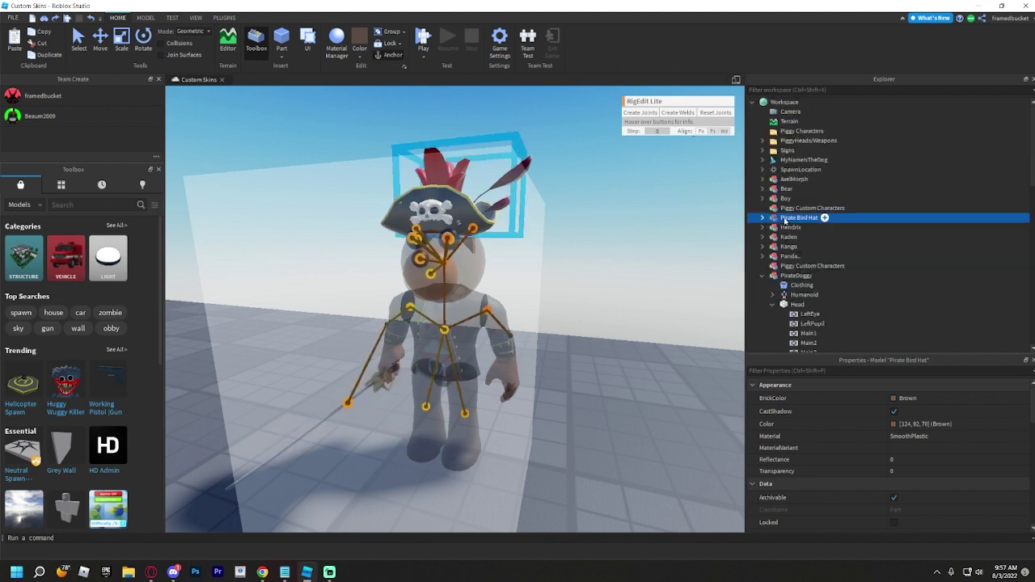
double_click(786, 219)
click(792, 229)
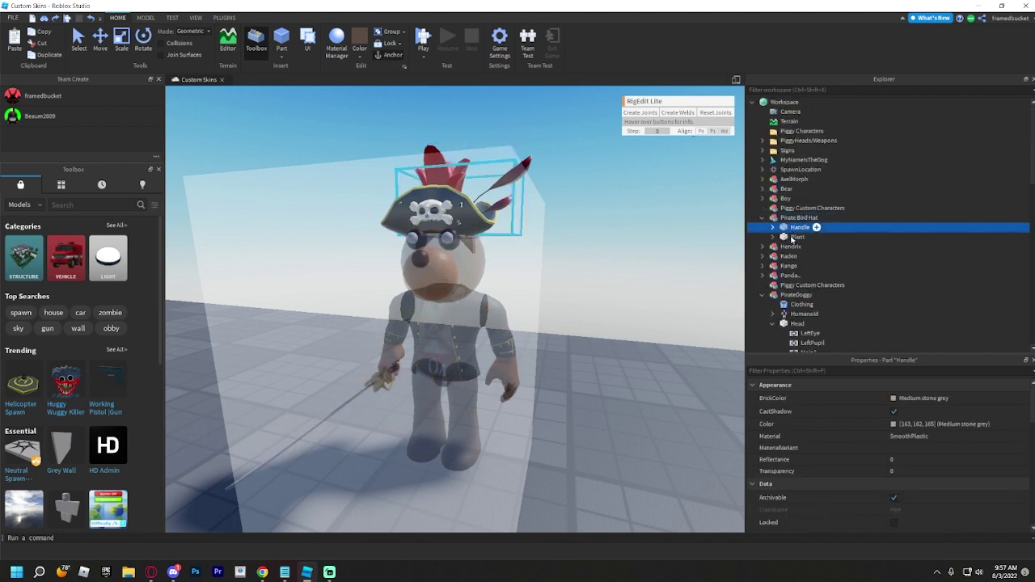
shift+click(792, 237)
scroll(792, 237, down, 3)
mouse_move(801, 155)
mouse_down()
mouse_move(832, 213)
mouse_move(812, 217)
mouse_move(806, 205)
mouse_move(850, 203)
mouse_move(793, 214)
mouse_move(797, 154)
mouse_move(776, 270)
mouse_up()
scroll(796, 185, up, 3)
click(772, 256)
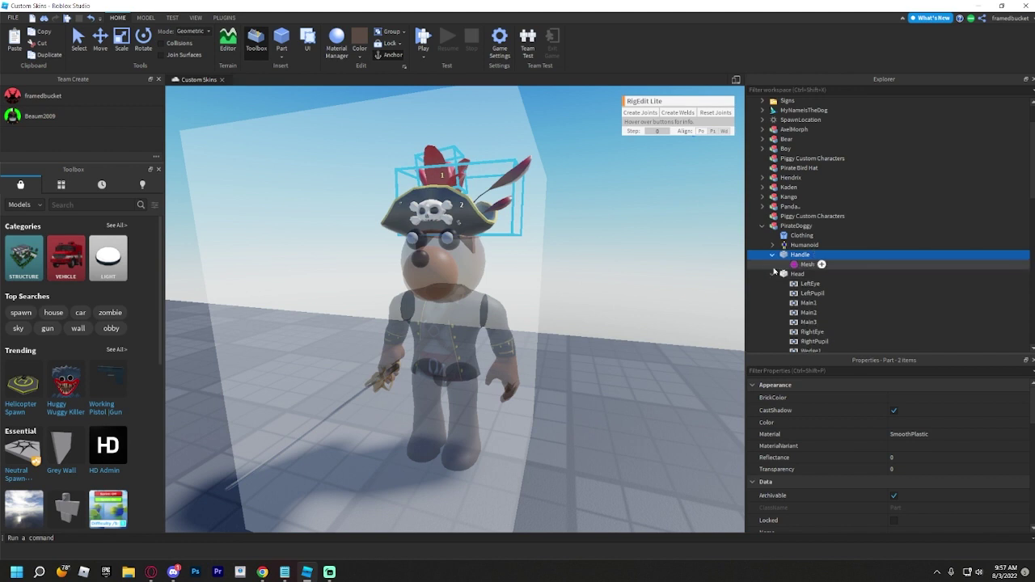
Create joints from the Head to the hat's Handle and Plant parts in the PirateDoggy model
scroll(793, 113, up, 2)
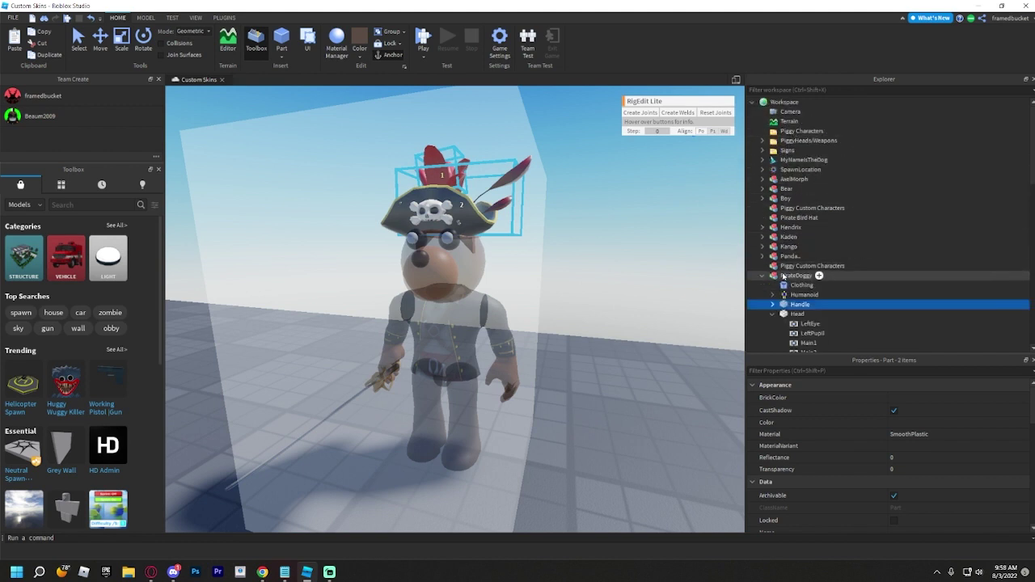
scroll(776, 291, down, 5)
click(808, 212)
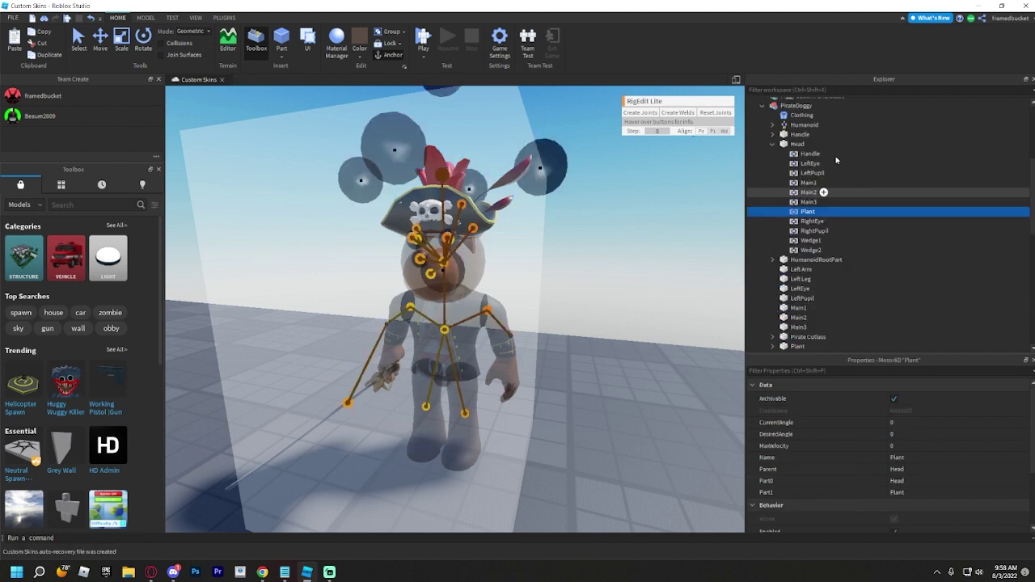
Check the Main1 and Main3 joints under the Head and turn off RigEdit Lite rig editing
click(809, 183)
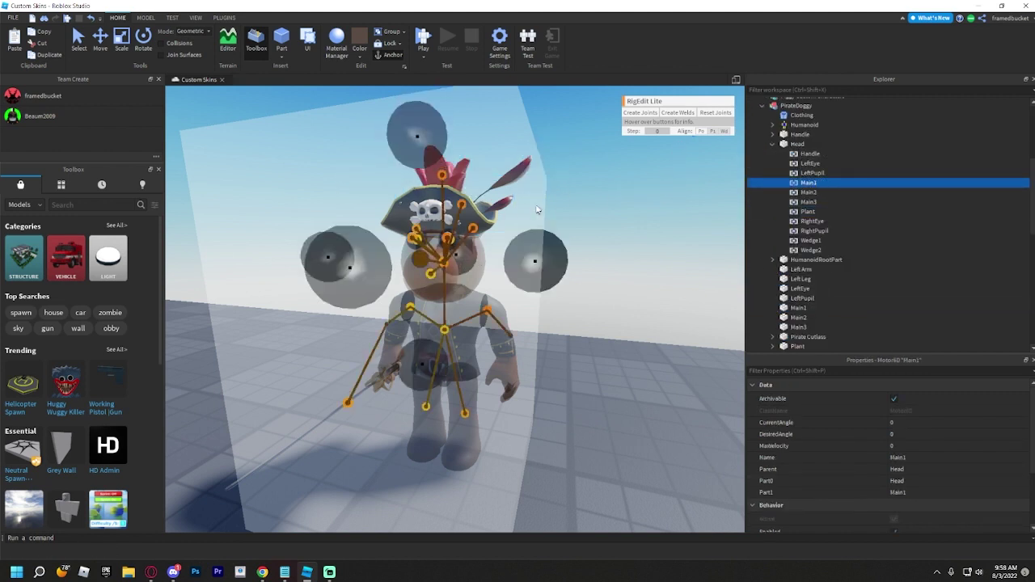
click(901, 175)
scroll(823, 145, down, 5)
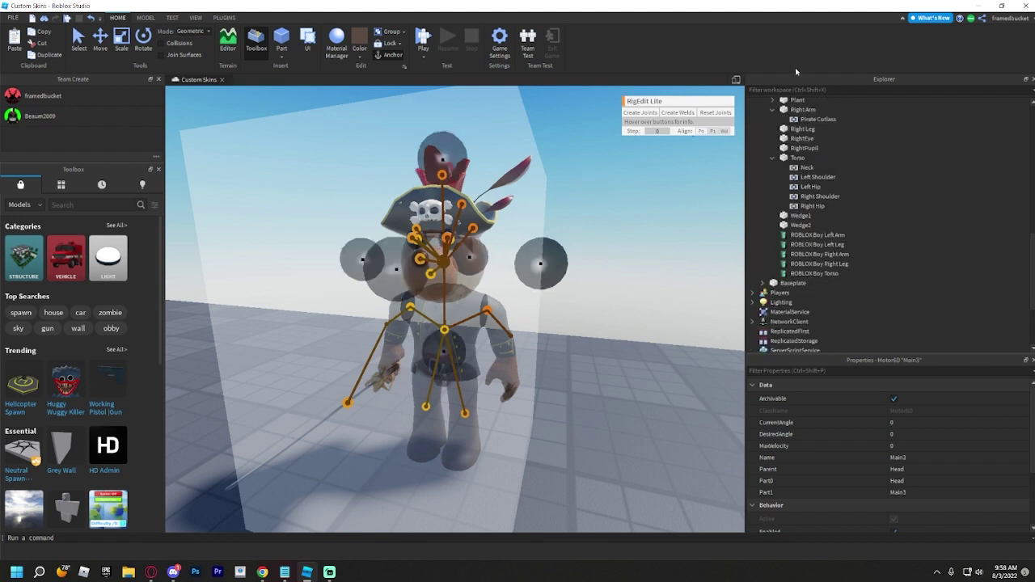
click(225, 17)
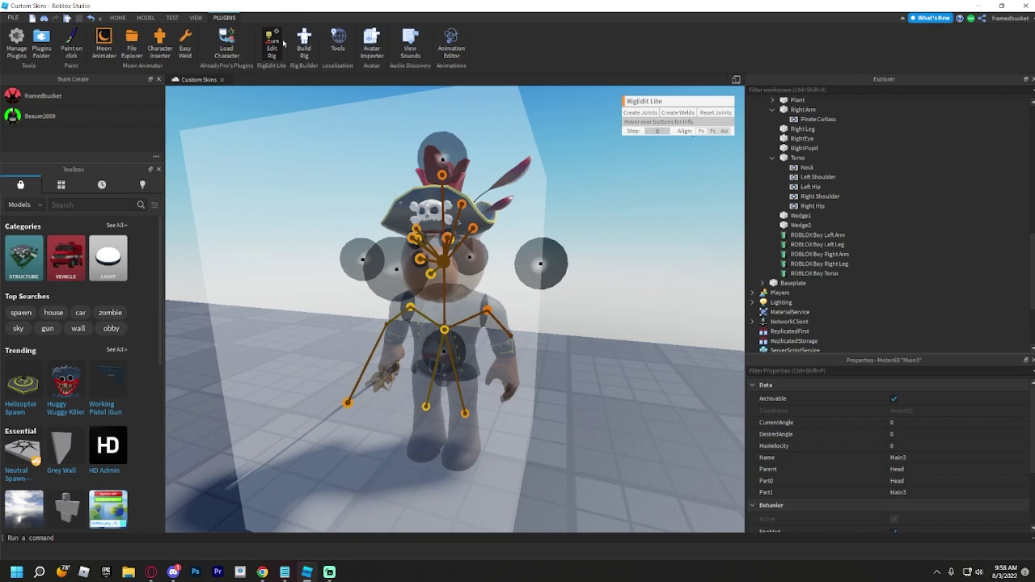
click(275, 45)
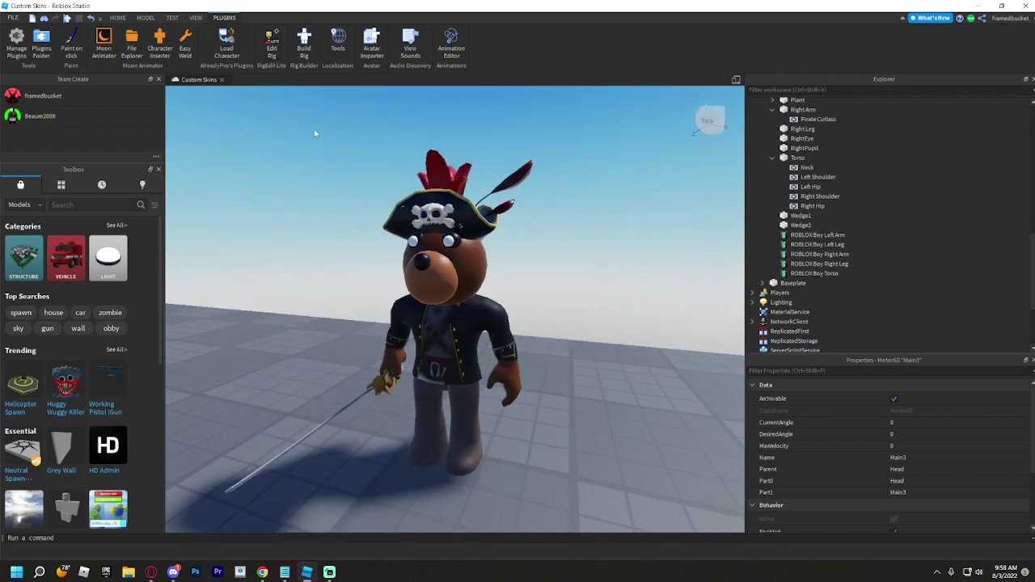
Run the place as a simulation and inspect the rigged pirate dog from the side
click(118, 18)
scroll(249, 144, down, 3)
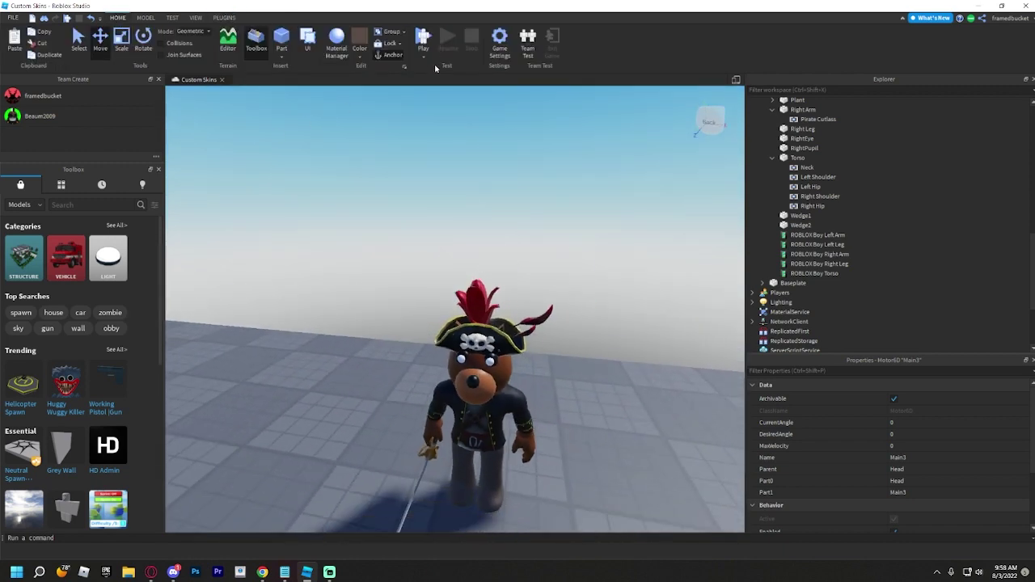
click(426, 60)
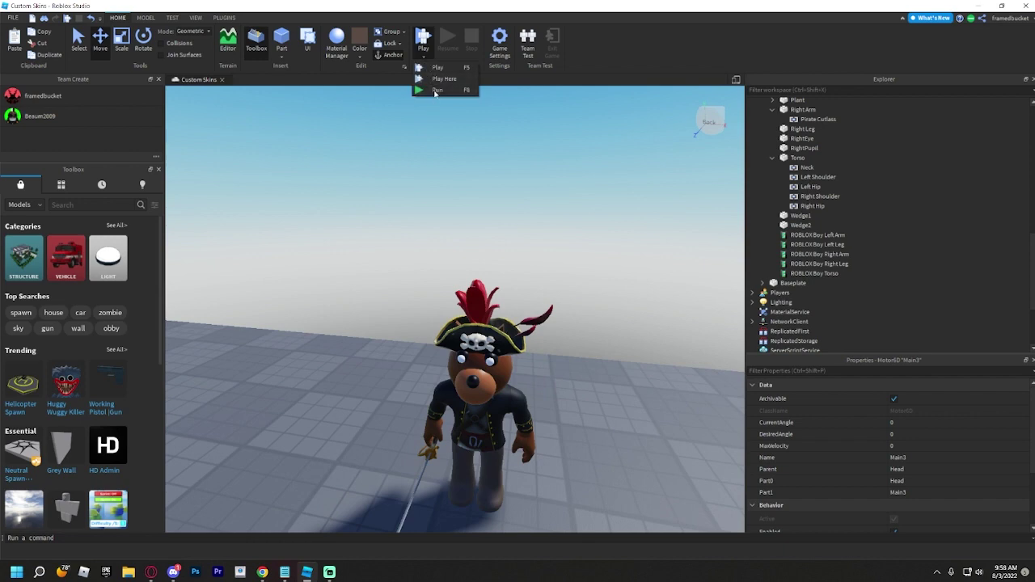
click(437, 89)
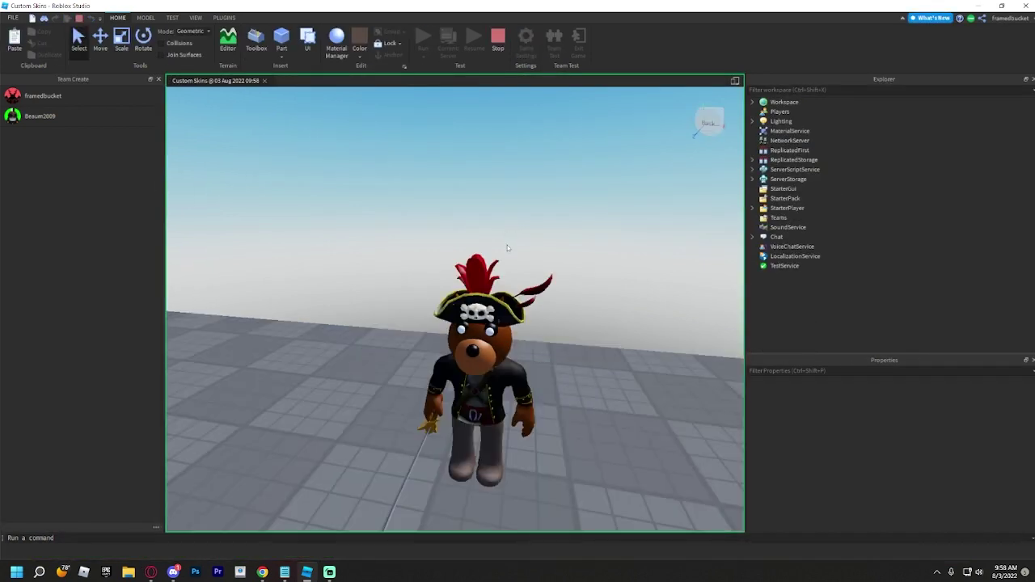
click(507, 245)
right_drag(507, 245, 562, 252)
scroll(538, 202, up, 3)
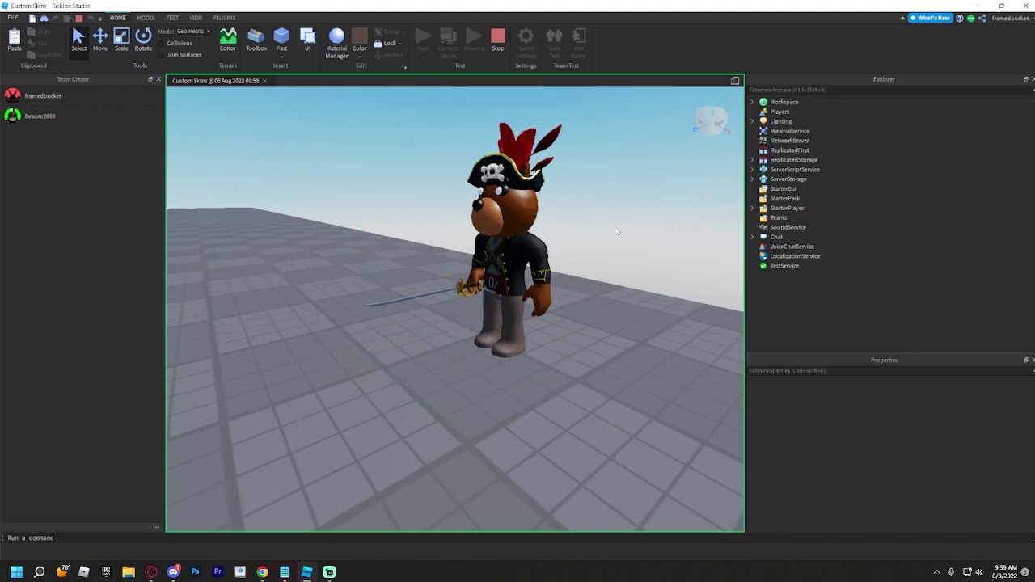
Inspect the pirate dog from several angles in the running simulation and stop the simulation
right_drag(616, 212, 603, 213)
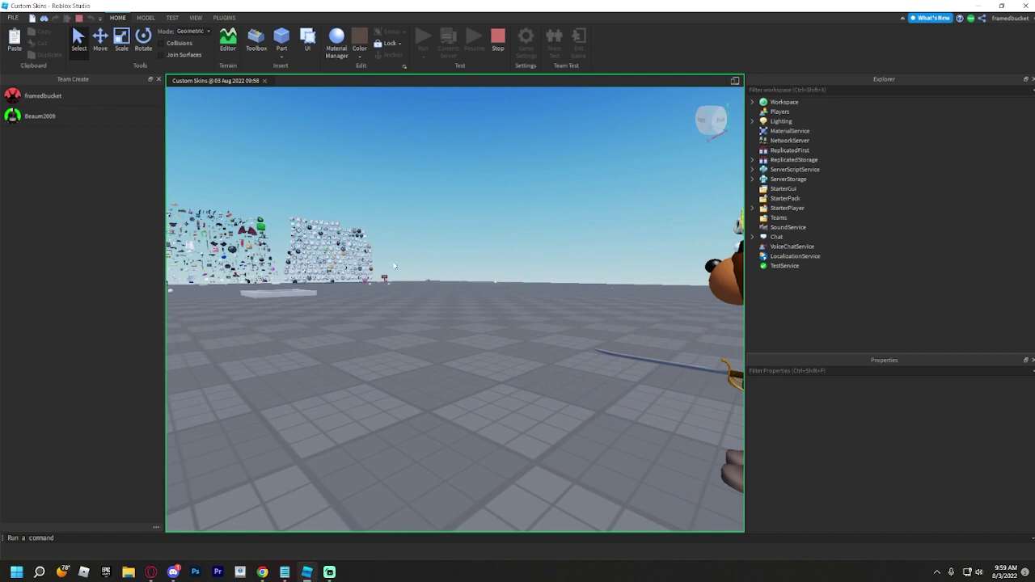
right_drag(465, 176, 424, 321)
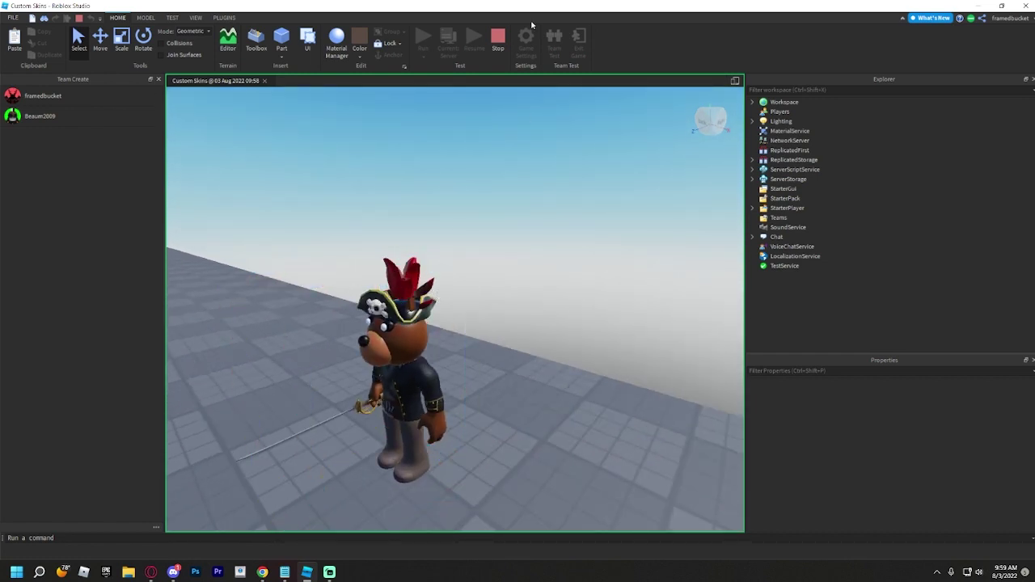
click(497, 40)
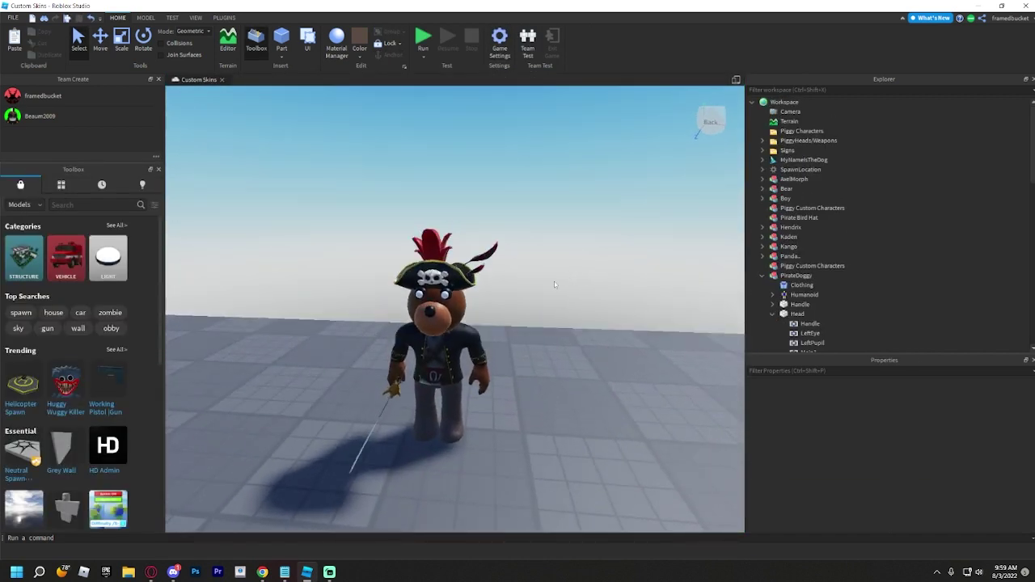
Open the Animation Editor on the PirateDoggy rig and create an animation named PirateDoggyIdle
click(227, 17)
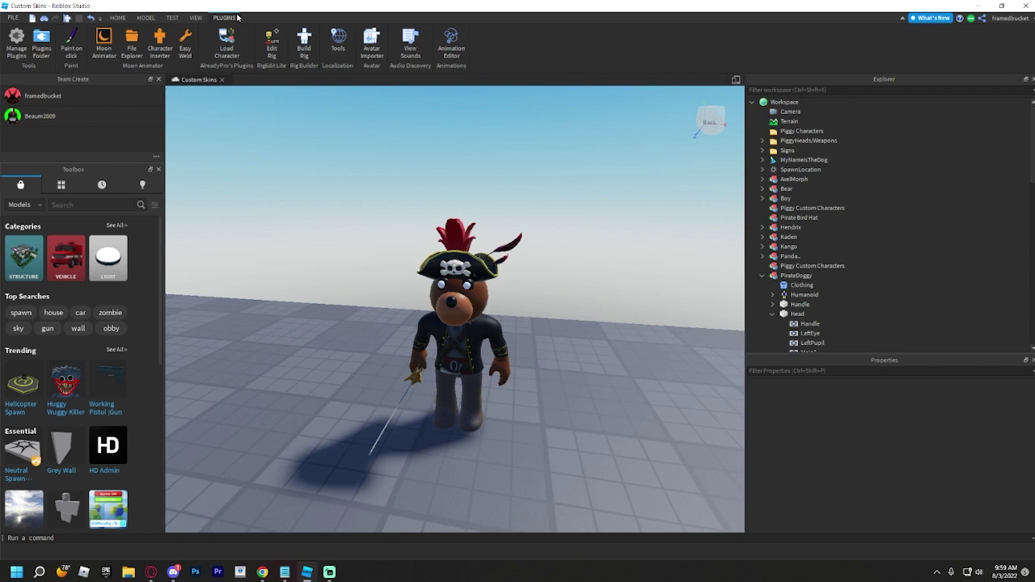
click(453, 45)
click(468, 285)
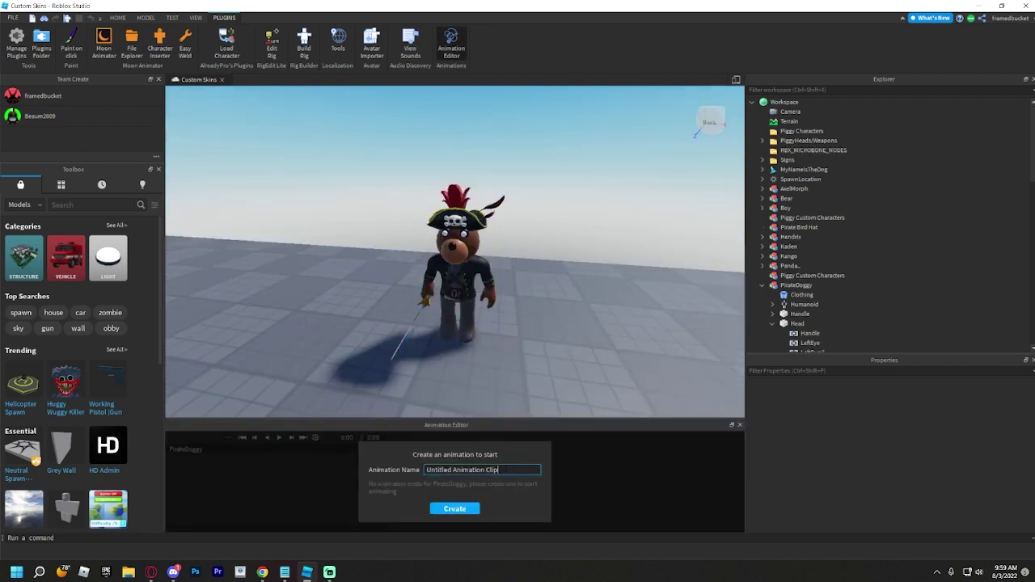
click(158, 171)
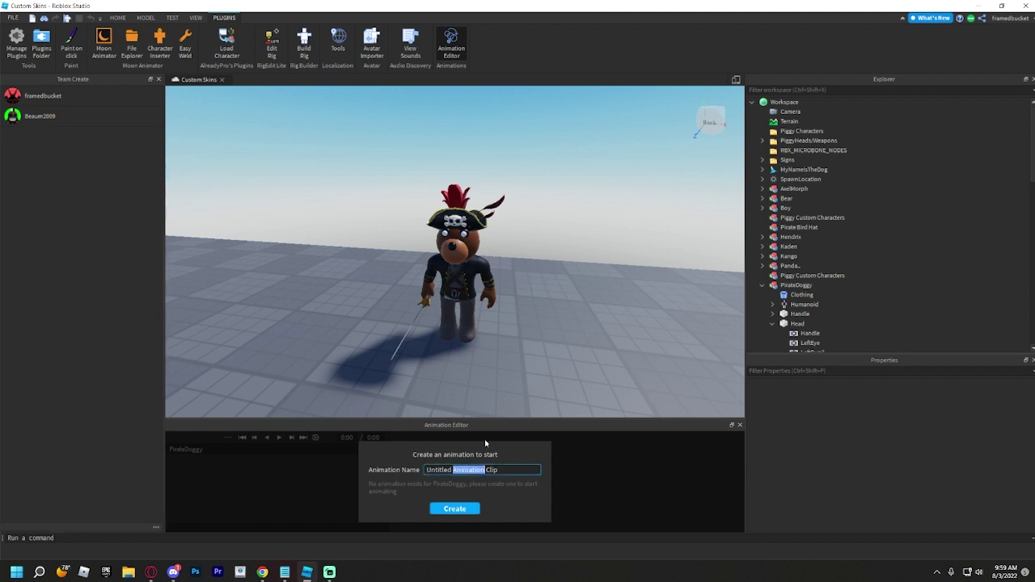
key(ctrl+a)
text(PirateDoggyIdle)
key(Return)
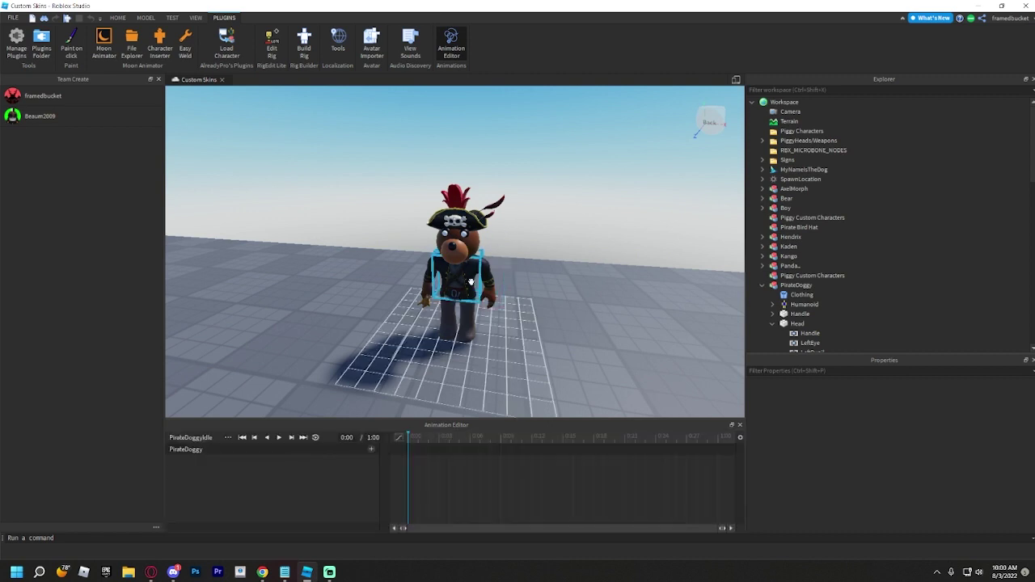
Examine the PirateDoggy rig and its selectable body parts from the front and the side
right_drag(512, 219, 512, 246)
key(w)
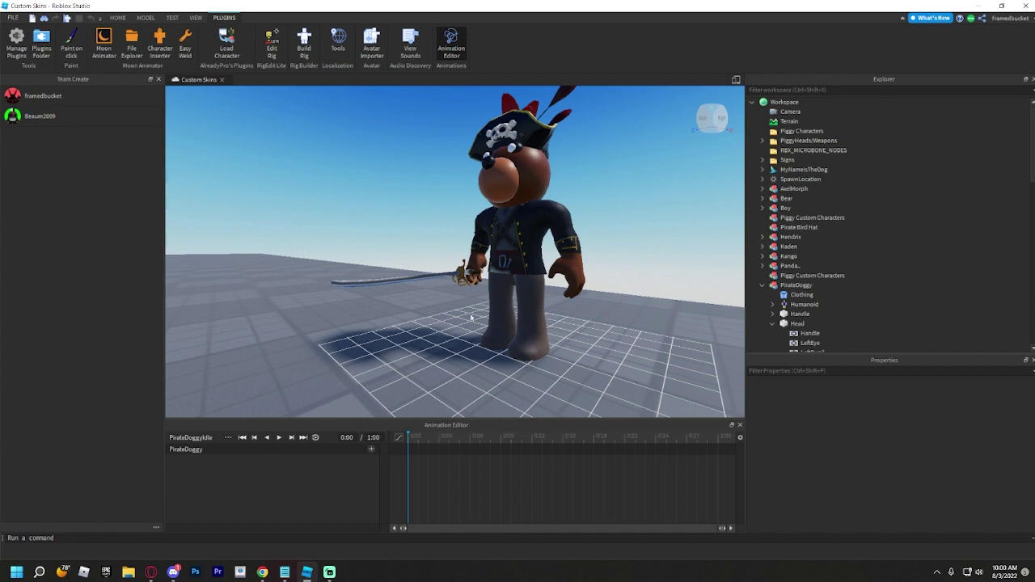
key(a)
right_drag(625, 192, 622, 192)
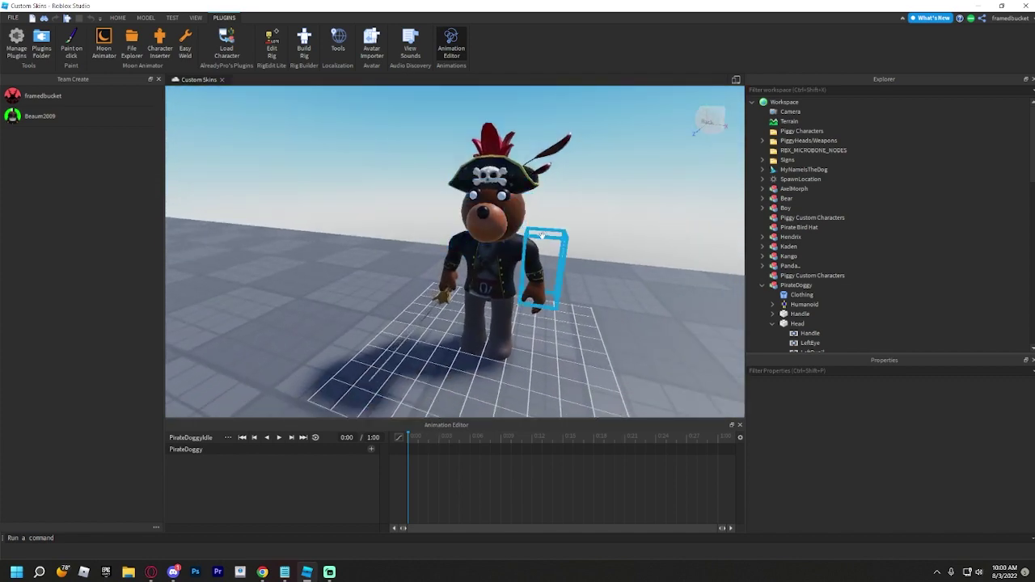
right_drag(542, 235, 546, 216)
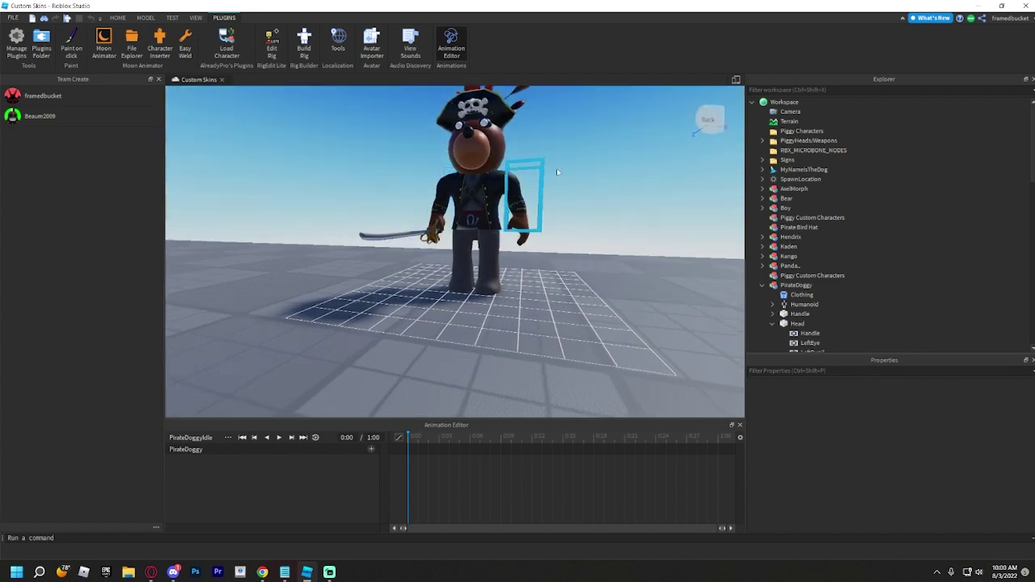
right_drag(556, 169, 568, 205)
key(w)
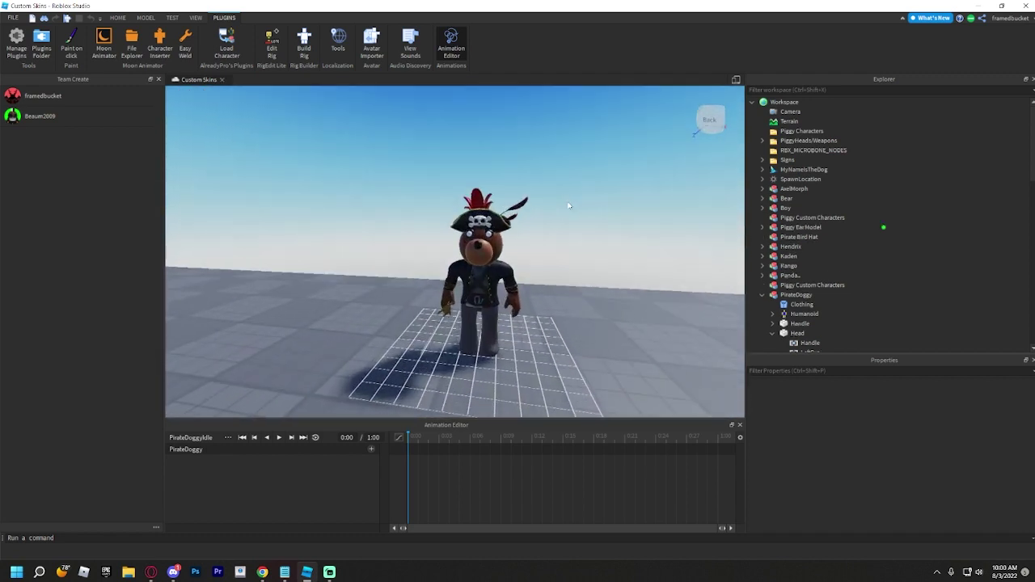
right_click(556, 199)
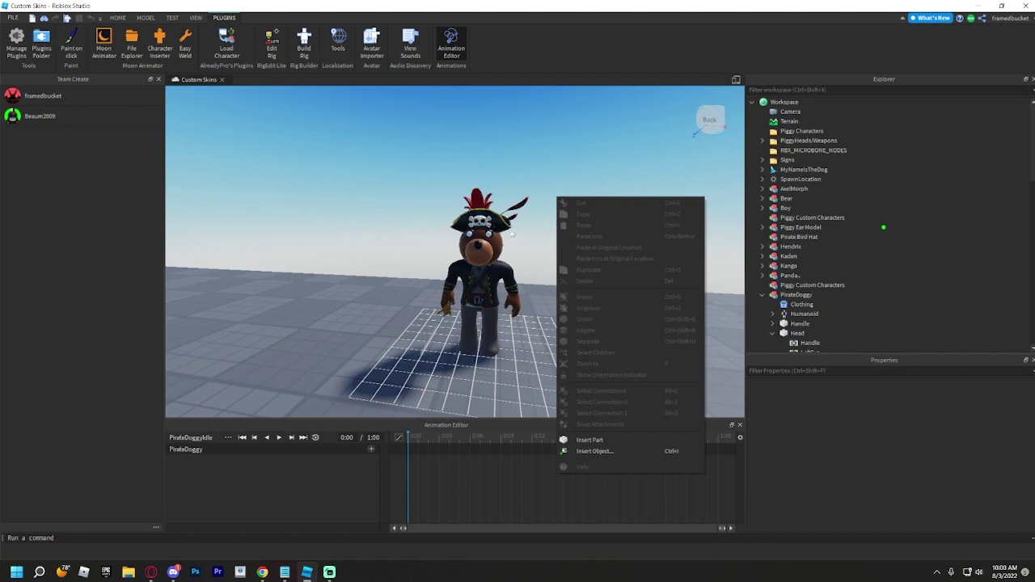
click(488, 242)
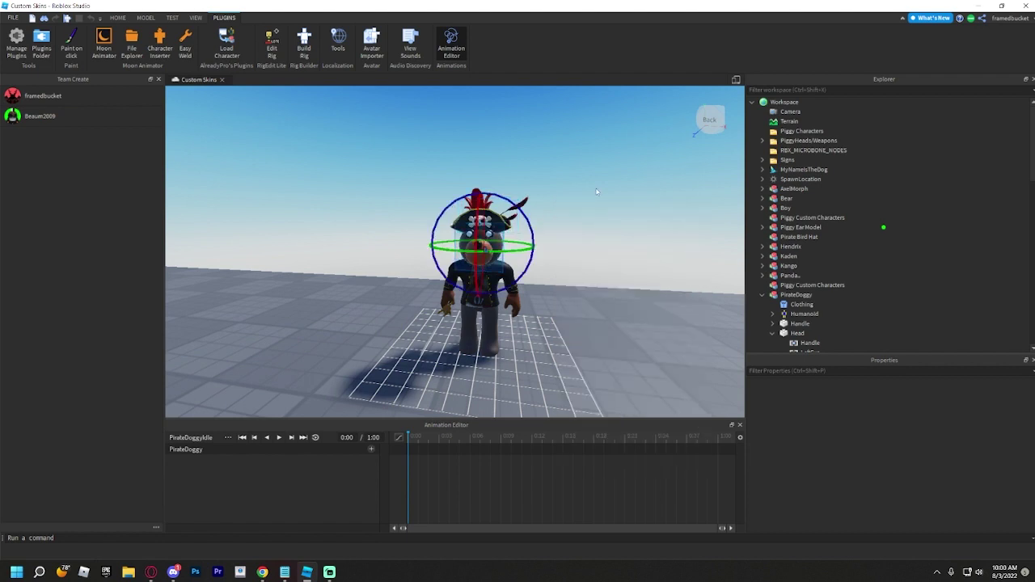
click(576, 222)
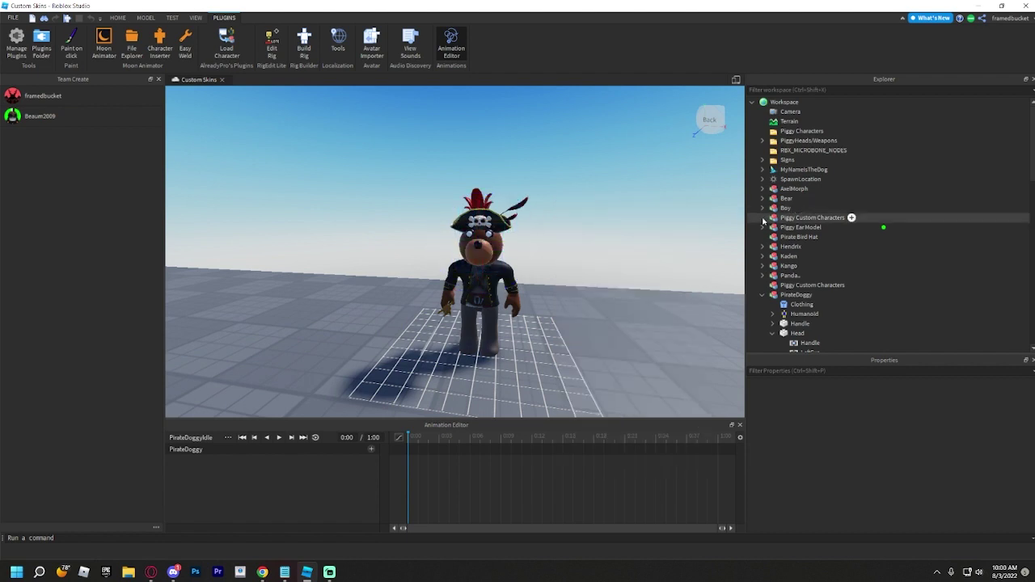
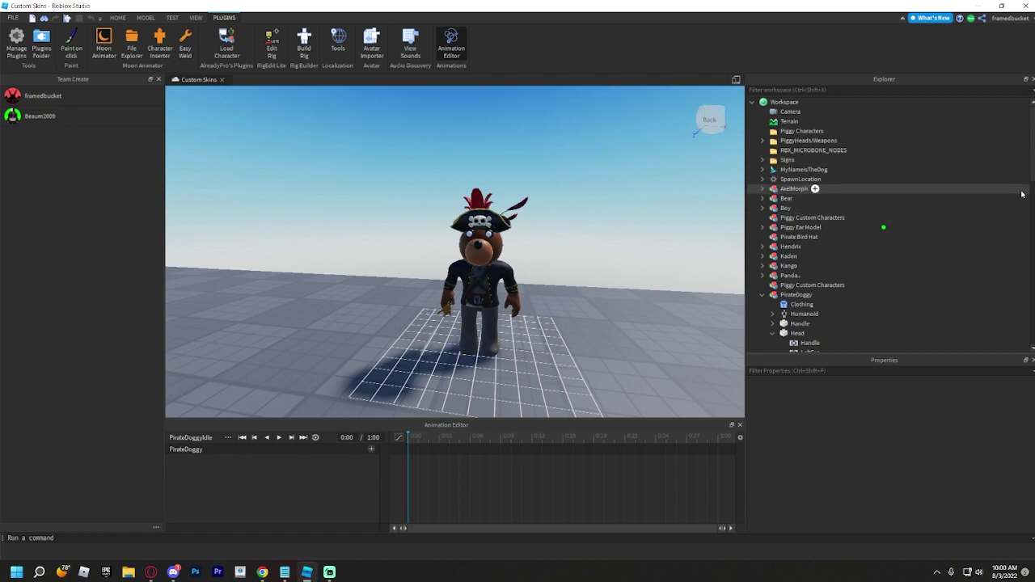
key(d)
right_drag(661, 173, 662, 175)
key(w)
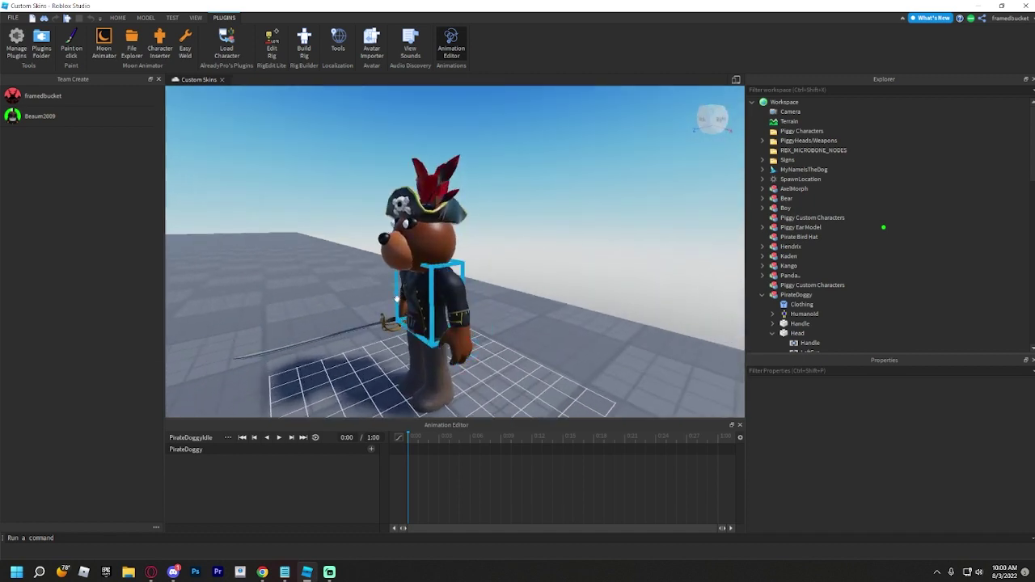
right_drag(458, 303, 460, 304)
key(a)
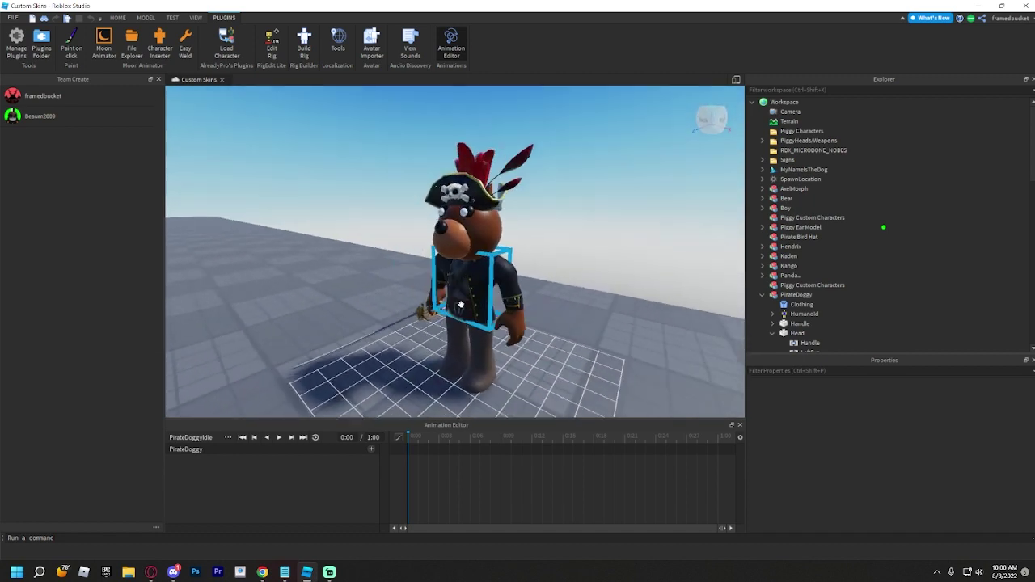
Test the left arm joint by rotating the arm upward, check the cutlass, and undo the test changes
click(503, 305)
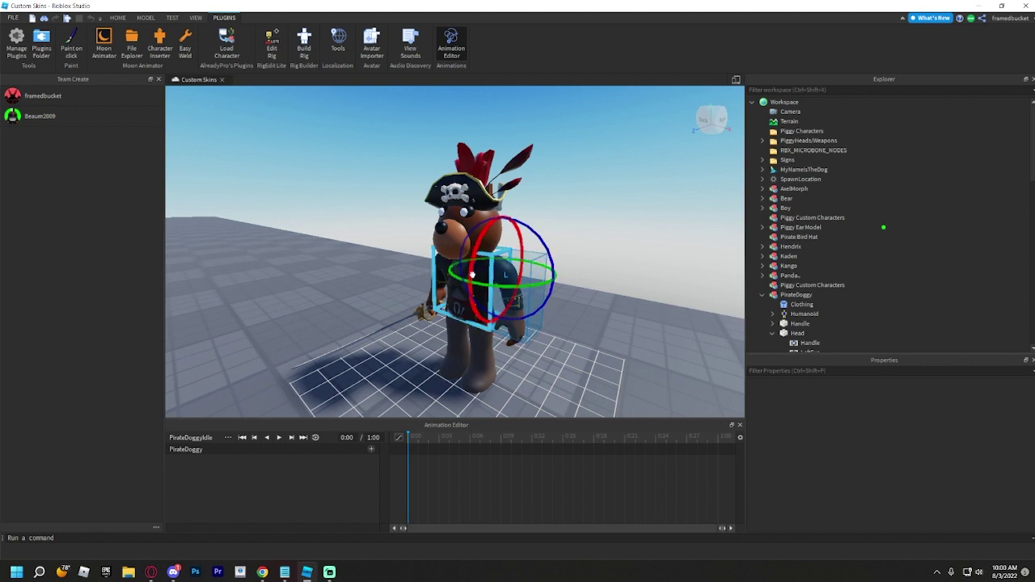
drag(472, 288, 536, 300)
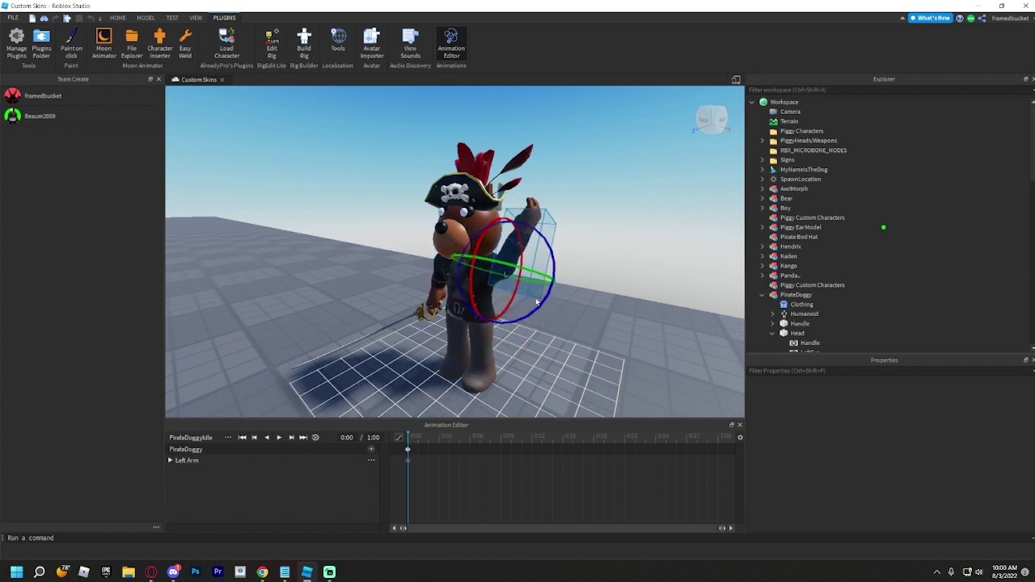
key(ctrl+z)
click(413, 325)
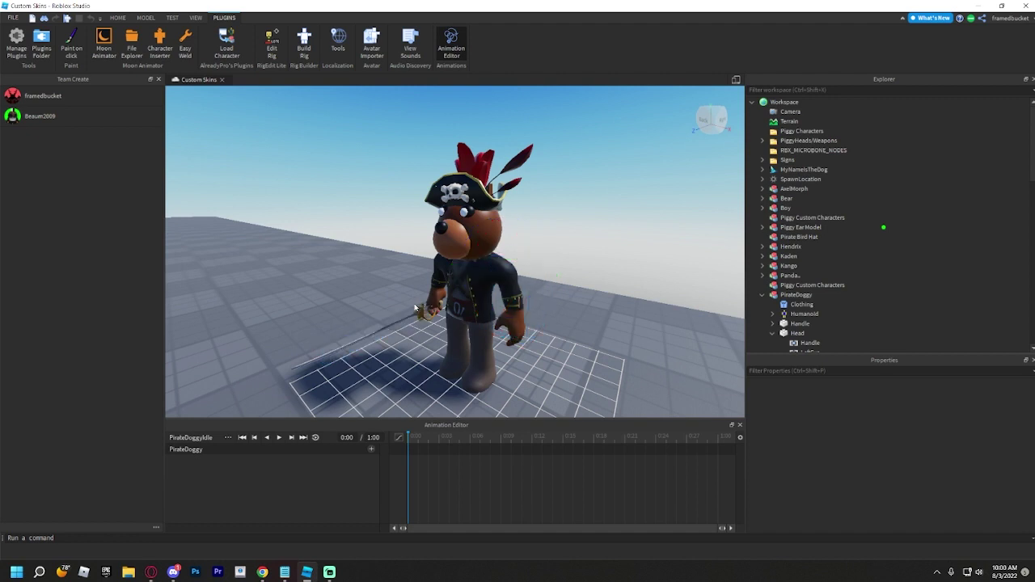
click(415, 308)
drag(372, 356, 377, 356)
key(ctrl+z)
Test the right arm joint by rotating the arm that holds the cutlass, and undo the rotation
click(435, 278)
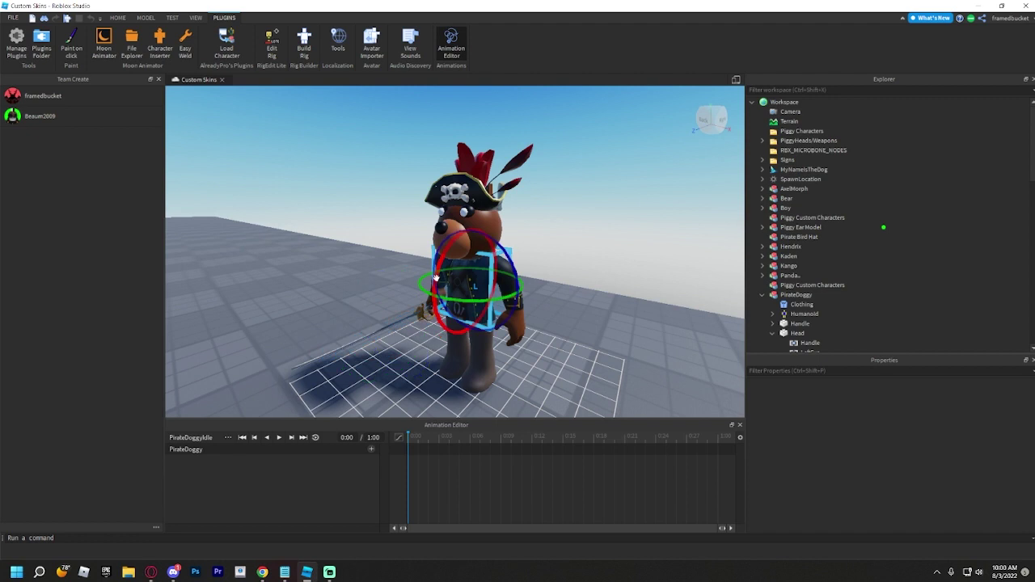
click(396, 258)
right_drag(396, 258, 494, 265)
click(502, 301)
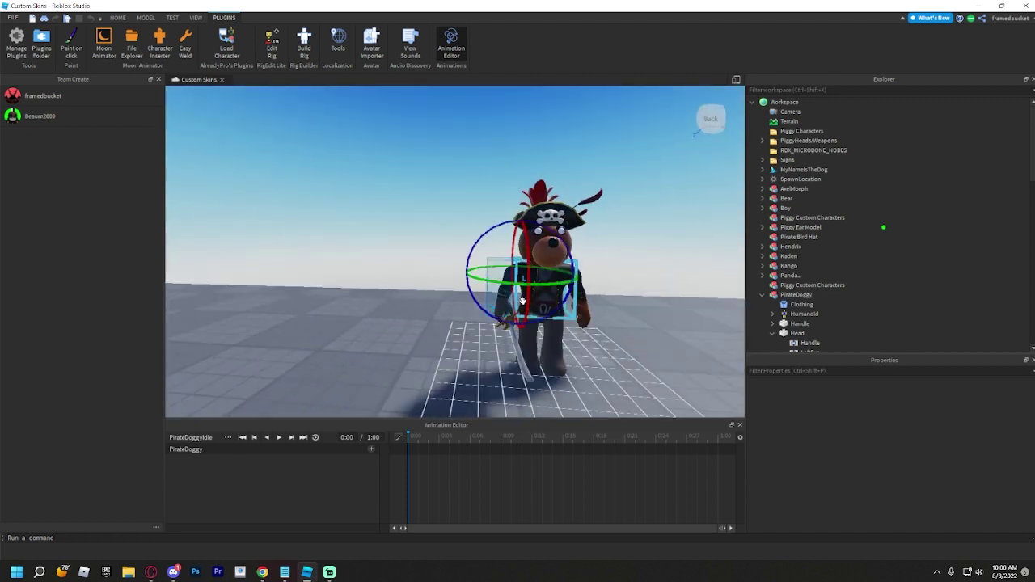
drag(524, 300, 529, 270)
key(ctrl+z)
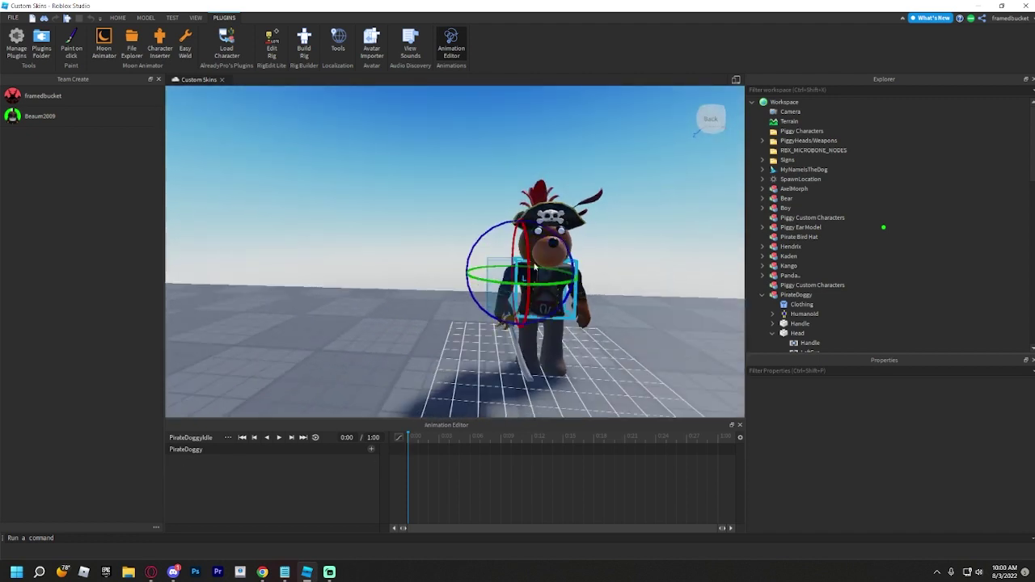
Test the Main3 head part's joint by moving the part upward, and undo the move
click(555, 225)
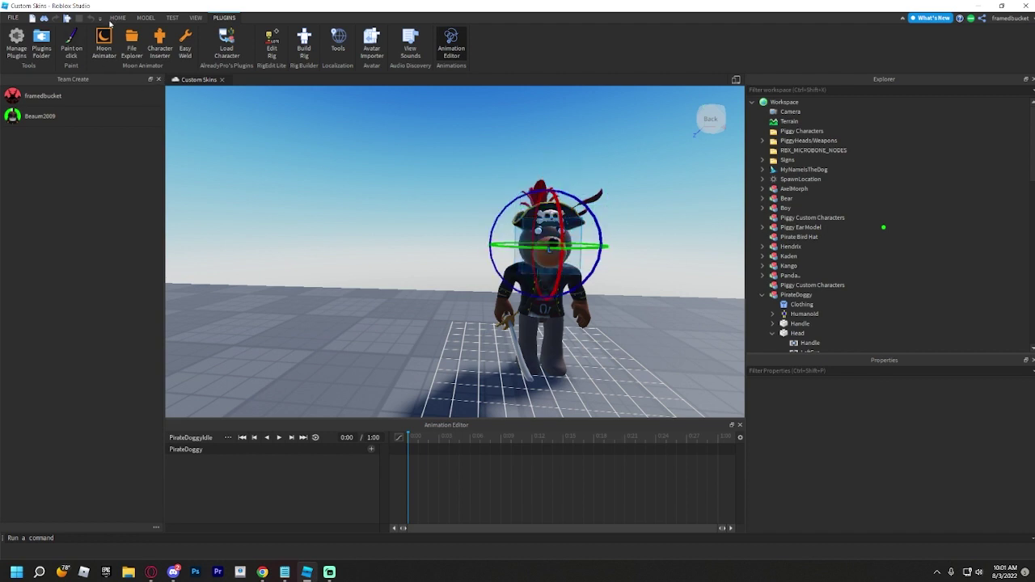
click(115, 18)
click(100, 38)
drag(550, 192, 551, 159)
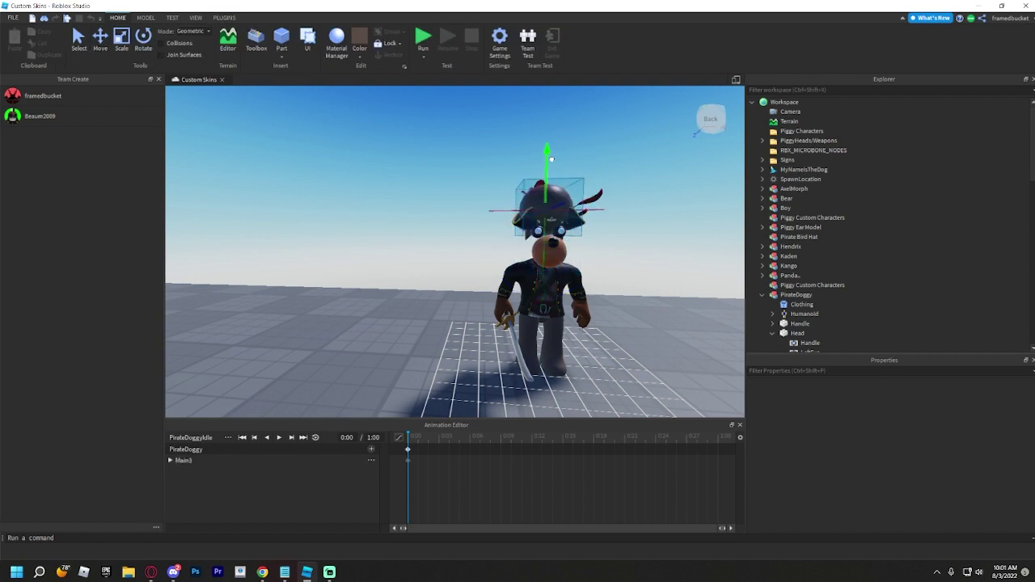
key(ctrl+z)
key(ctrl+z)
key(ctrl+z)
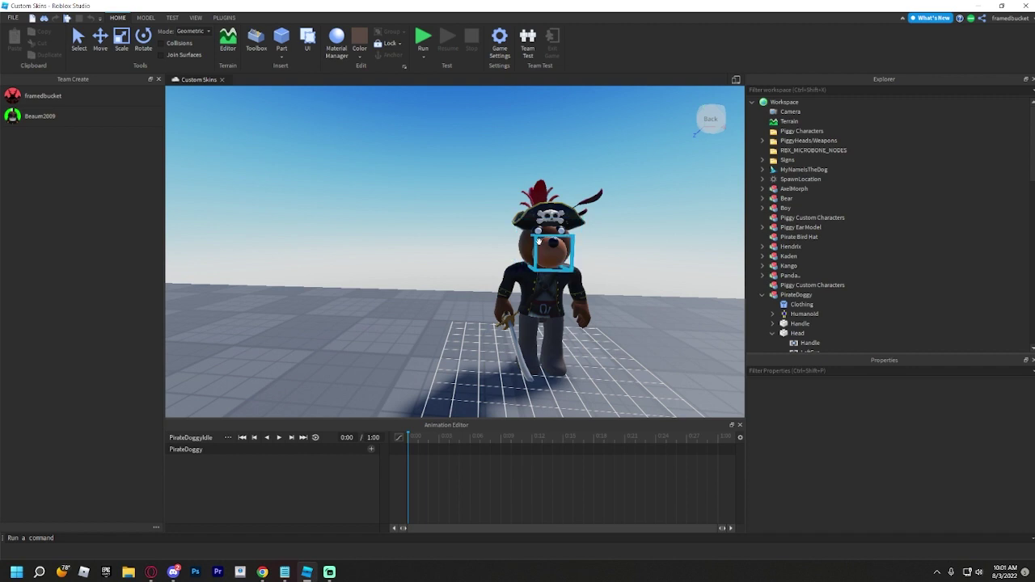
Review the list of PirateDoggy parts that can be added as animation tracks, without adding one
click(523, 253)
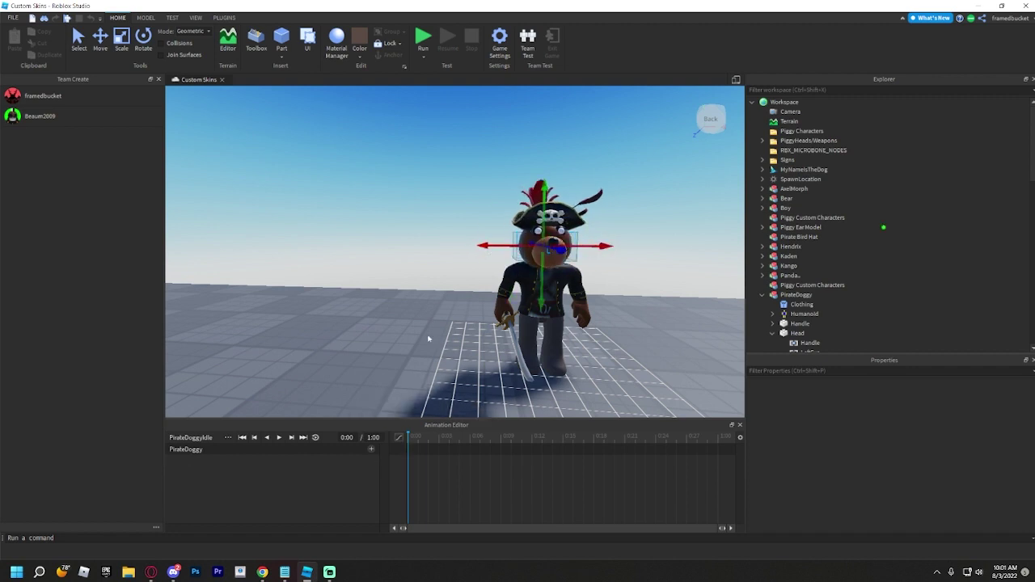
click(372, 450)
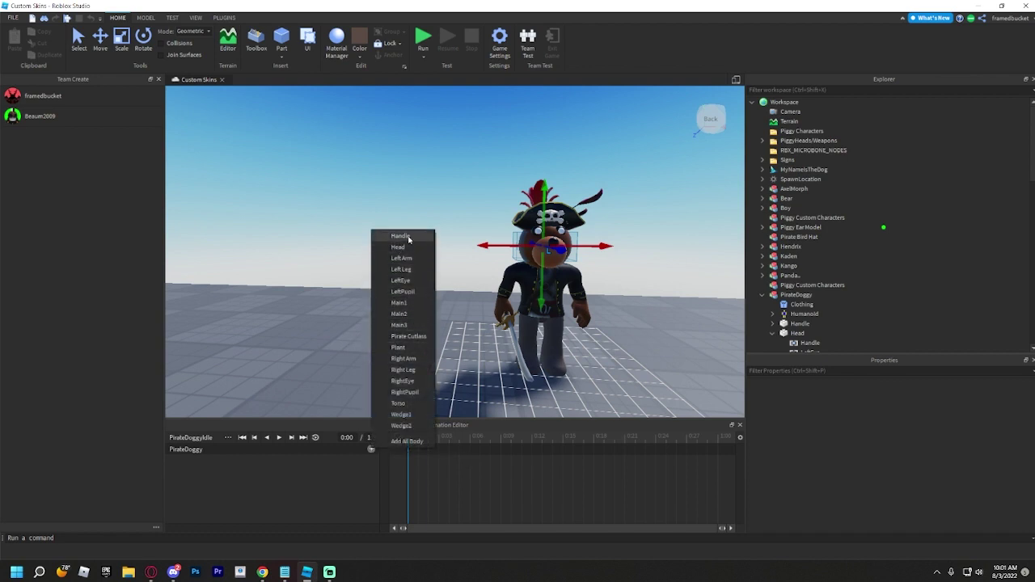
click(344, 462)
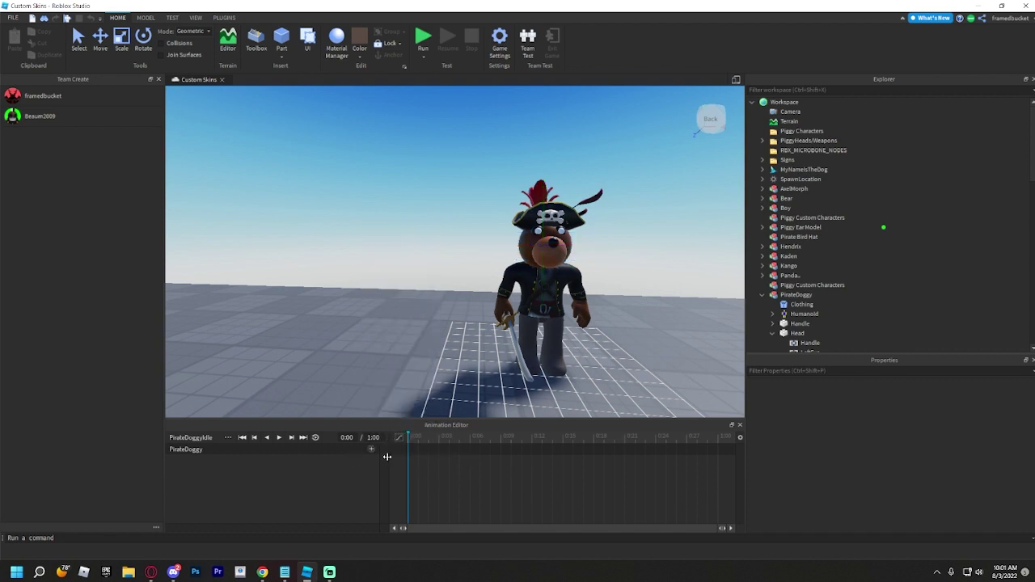
key(w)
key(d)
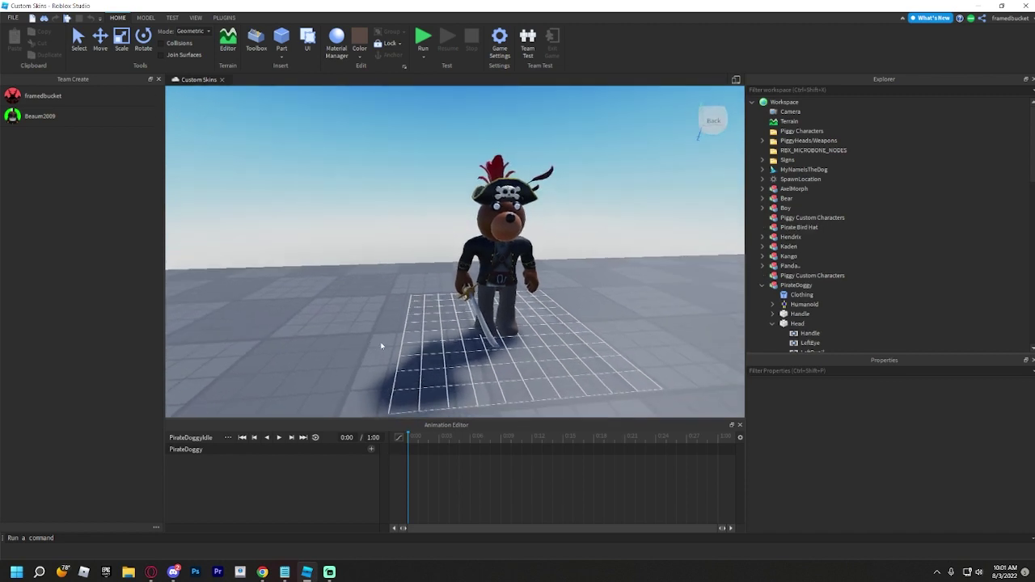
key(s)
key(d)
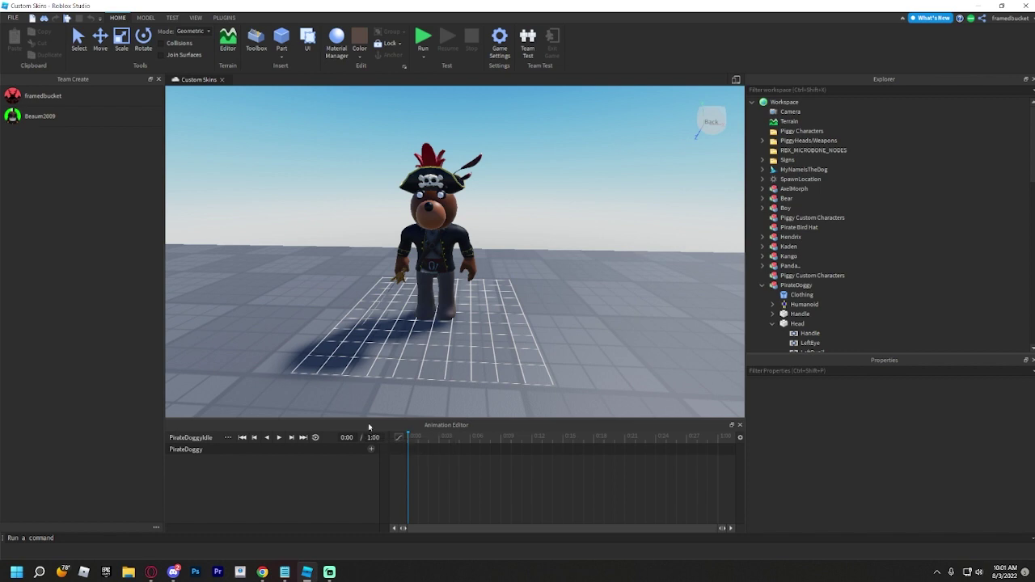
Pose the right leg at frame 0:00 by moving it slightly and rotating it about its vertical axis
scroll(371, 236, up, 3)
click(465, 326)
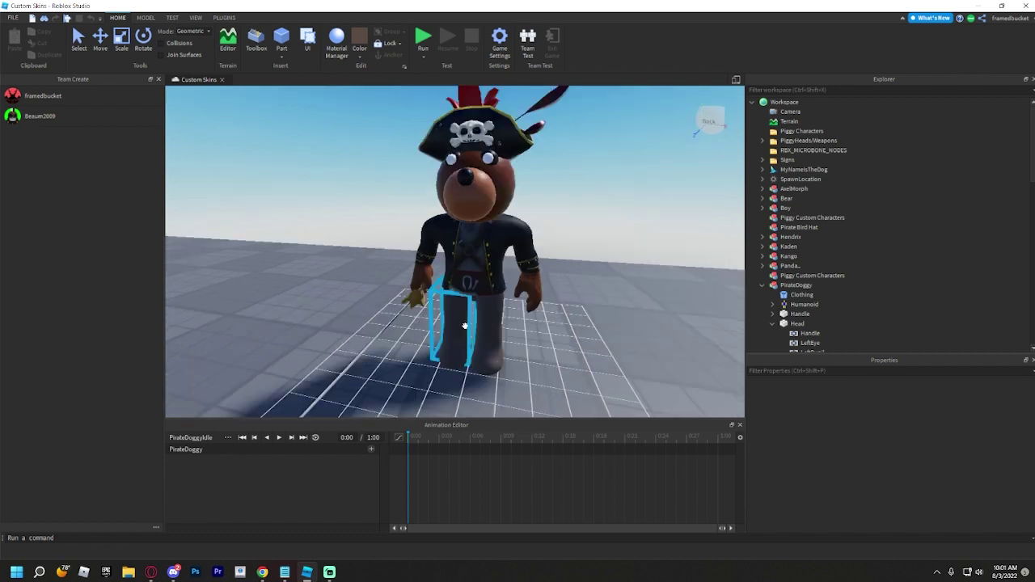
scroll(444, 334, up, 2)
drag(444, 334, 442, 341)
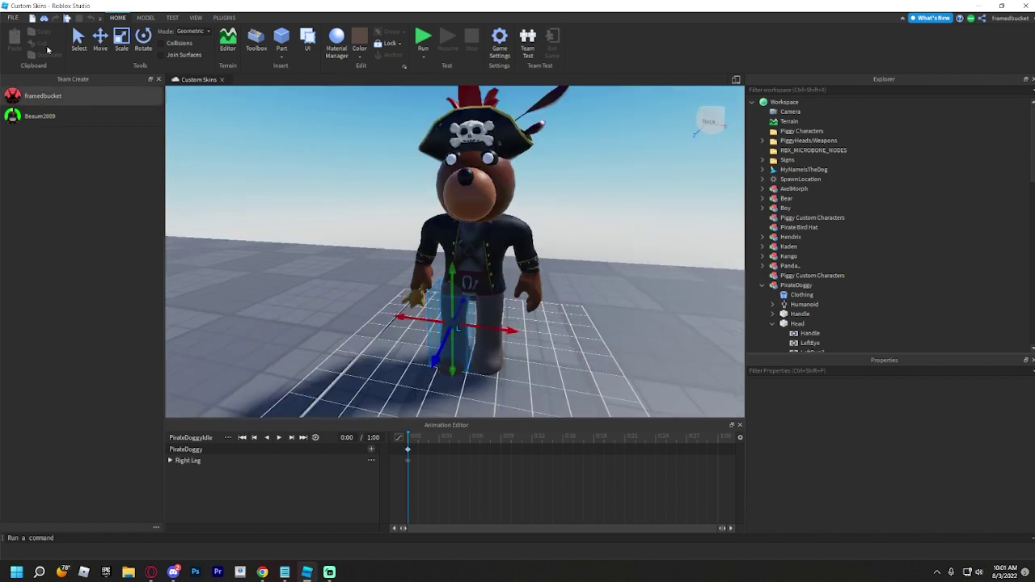
click(143, 36)
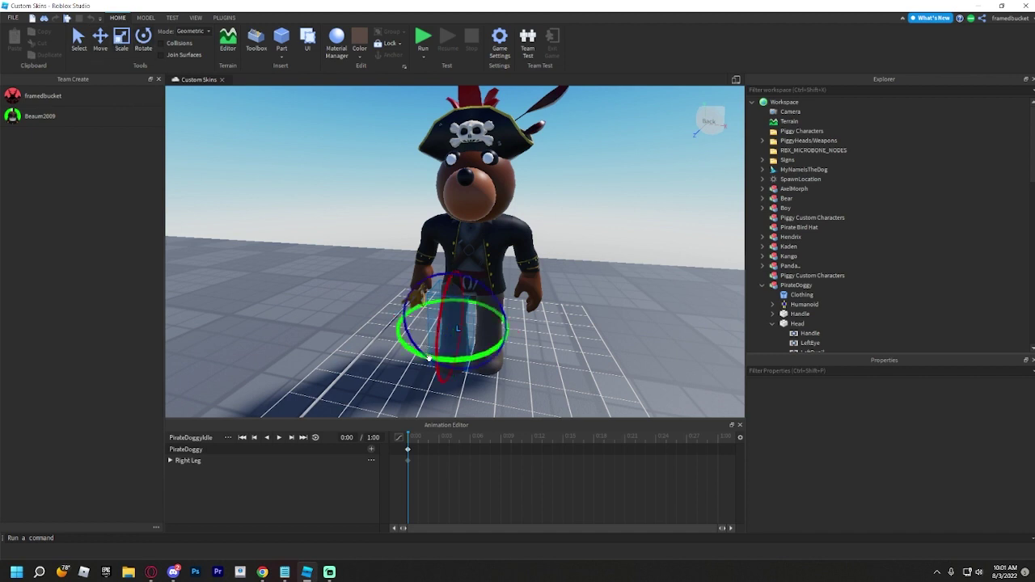
drag(422, 356, 435, 325)
Pose the left leg at frame 0:00 by moving it slightly along its front-to-back axis and rotating it slightly about its sideways axis
click(646, 366)
key(d)
right_drag(646, 366, 650, 366)
click(402, 335)
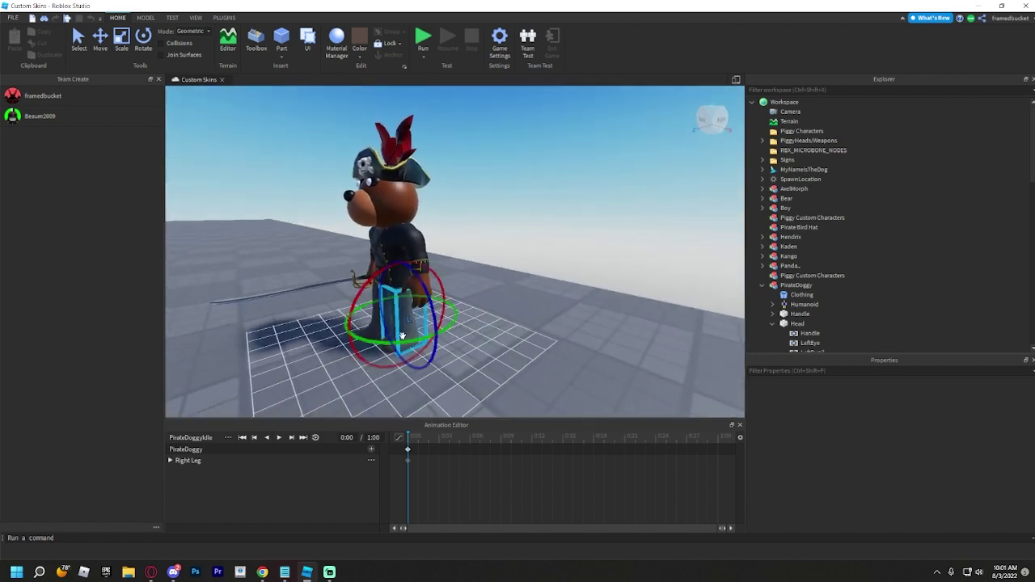
right_drag(583, 319, 589, 319)
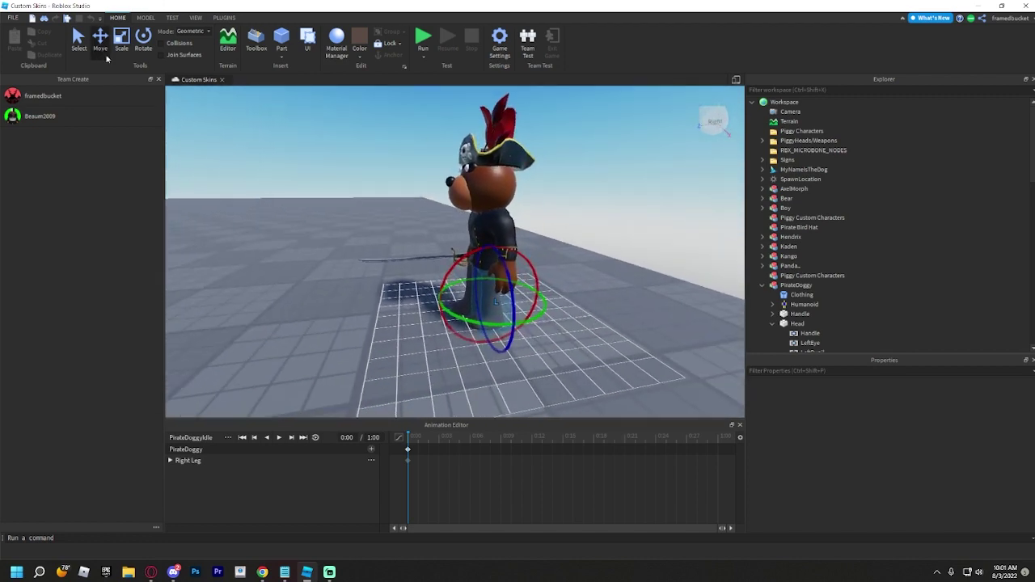
click(100, 40)
click(527, 296)
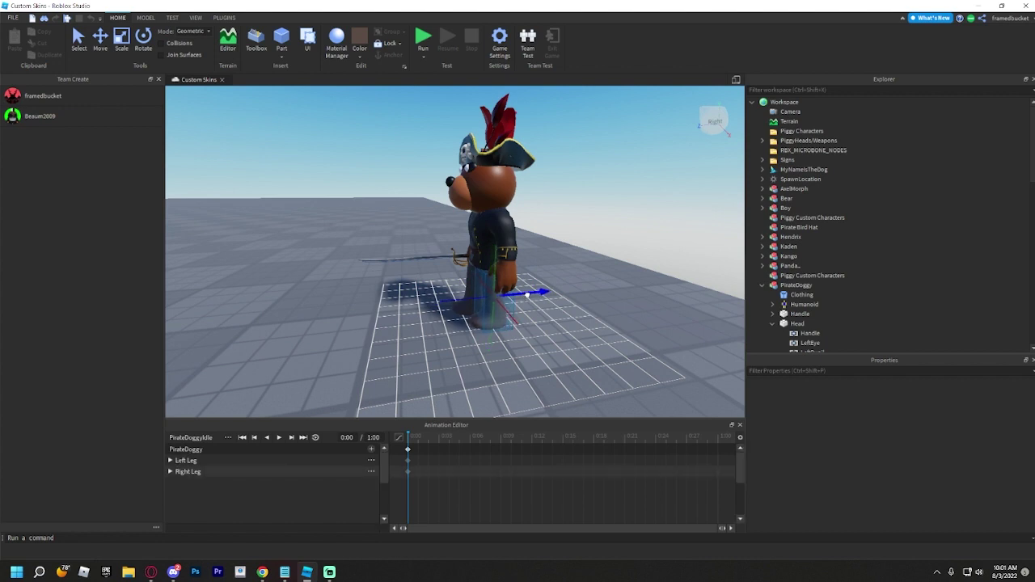
click(149, 38)
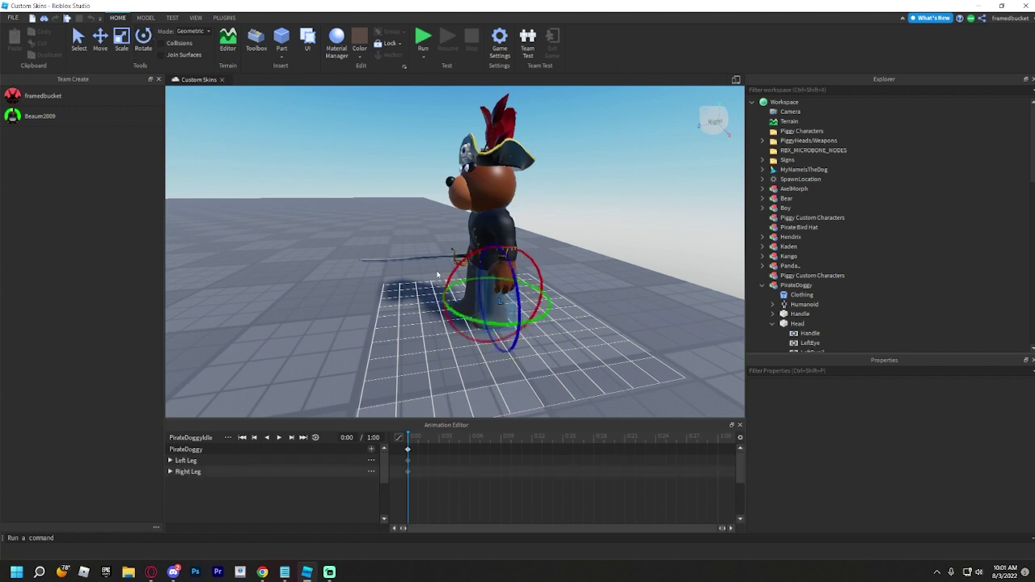
drag(452, 279, 448, 278)
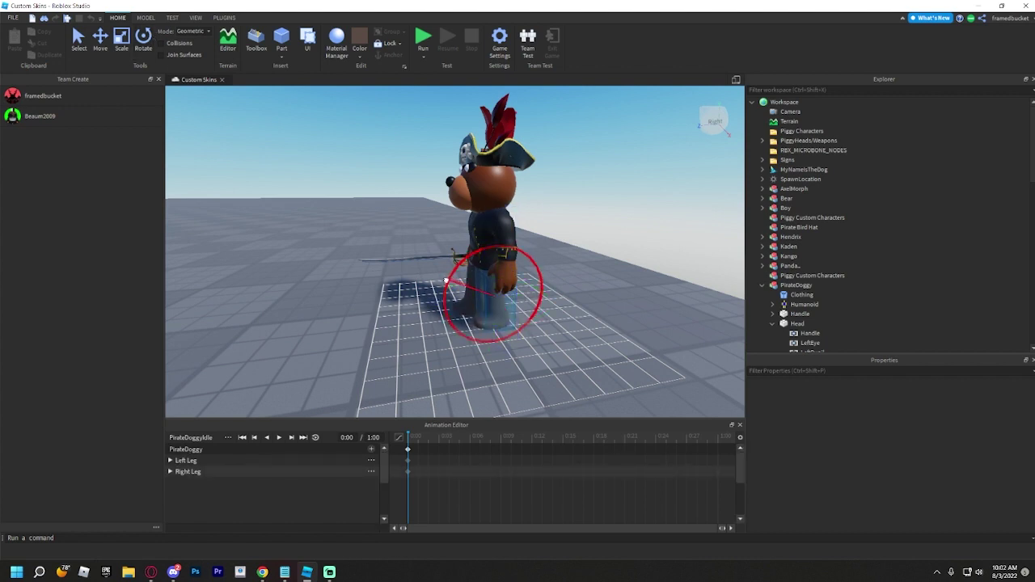
right_drag(730, 301, 439, 332)
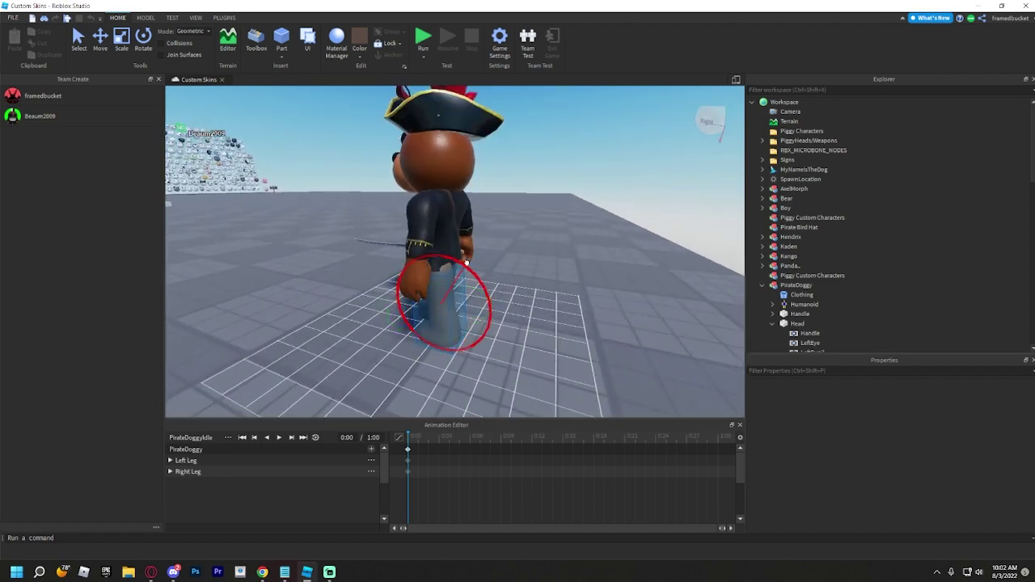
mouse_move(625, 284)
right_down()
mouse_move(640, 284)
mouse_move(623, 283)
right_up()
scroll(636, 284, down, 3)
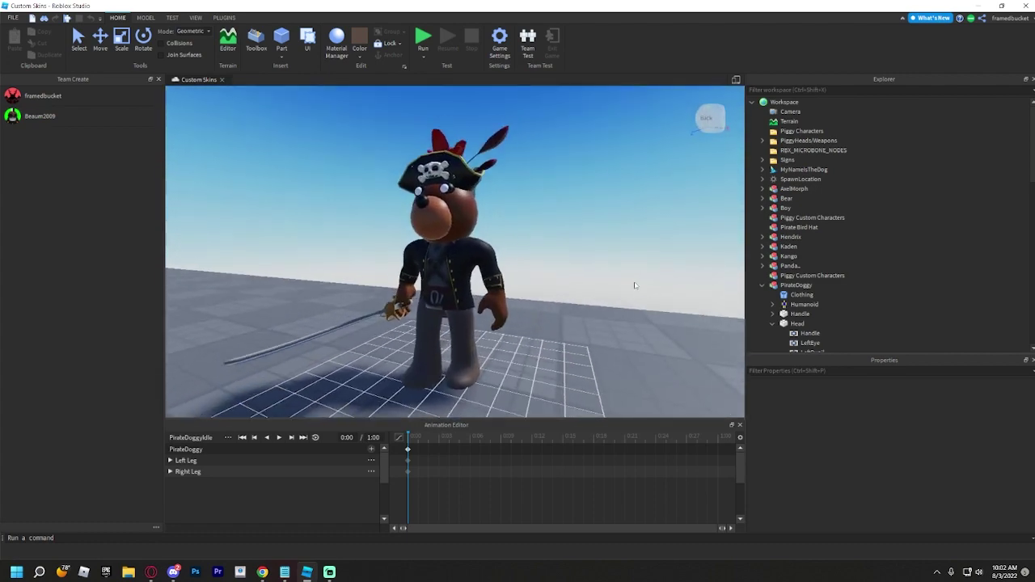
Turn the head slightly about its vertical axis at frame 0:00
scroll(444, 291, up, 4)
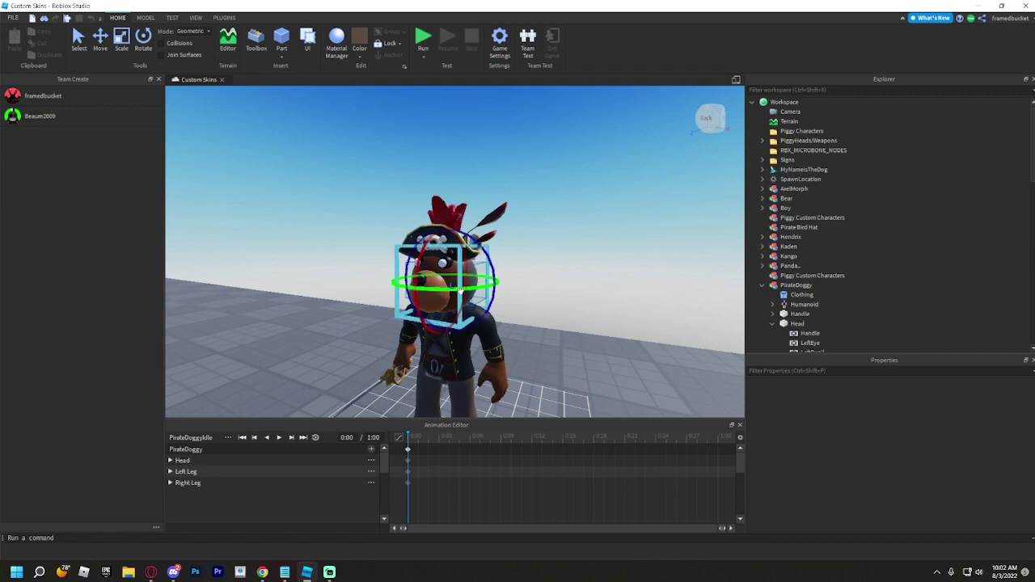
right_drag(597, 290, 596, 289)
scroll(520, 275, up, 2)
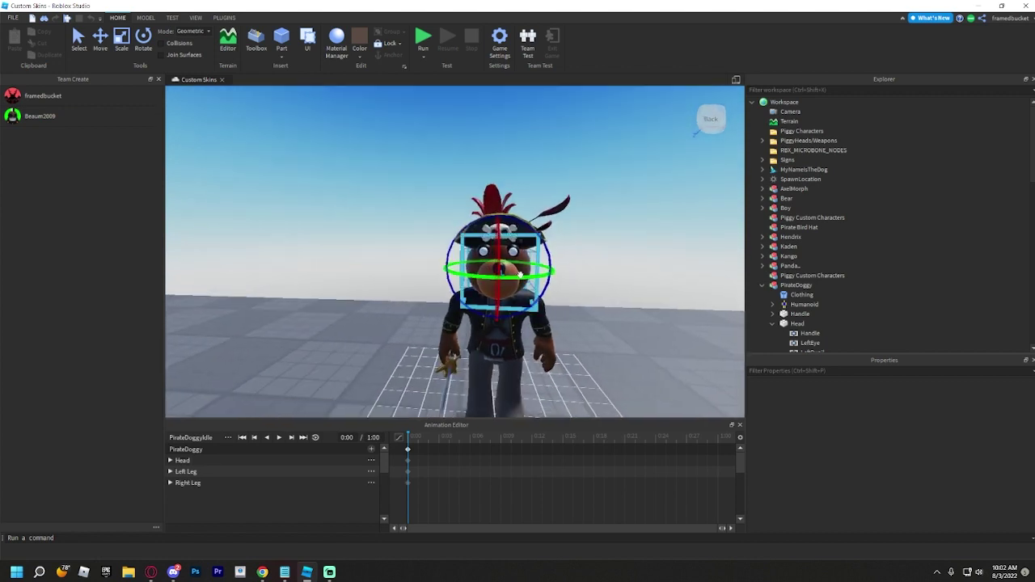
drag(519, 277, 518, 276)
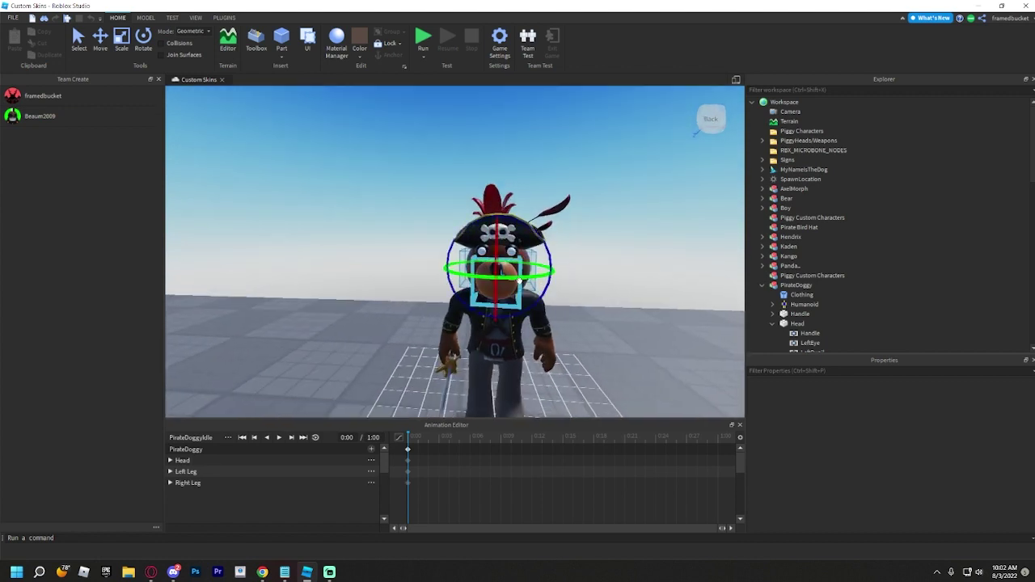
click(569, 331)
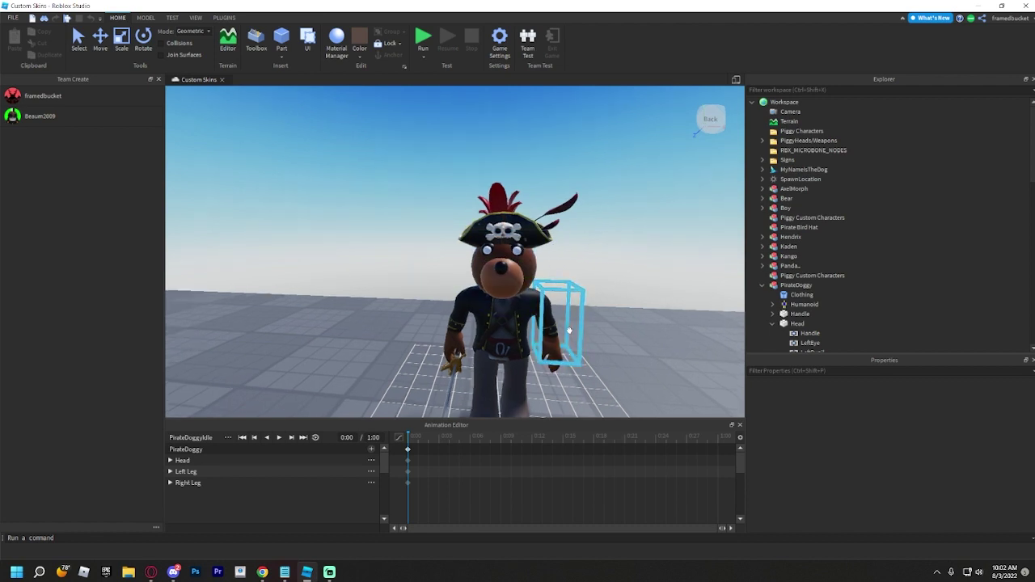
Pose both arms at frame 0:00 by rotating the right arm and swinging the left arm about its sideways axis
scroll(550, 327, down, 3)
right_drag(511, 326, 510, 326)
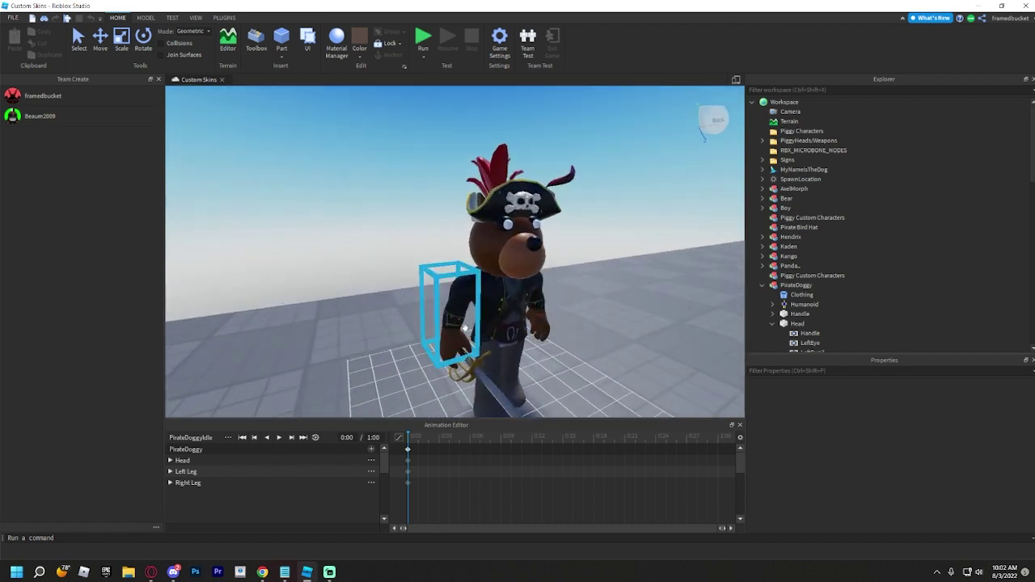
drag(504, 324, 506, 318)
click(603, 296)
right_drag(598, 297, 594, 297)
click(454, 338)
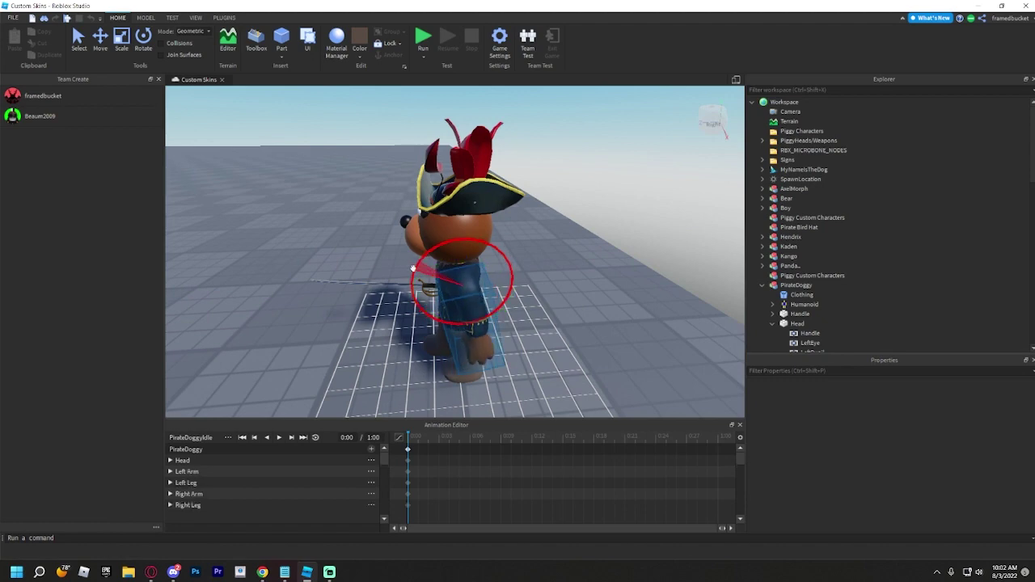
Try rotating the right arm with the cutlass about its sideways axis, and undo the rotation
click(605, 243)
right_drag(605, 243, 389, 278)
click(389, 278)
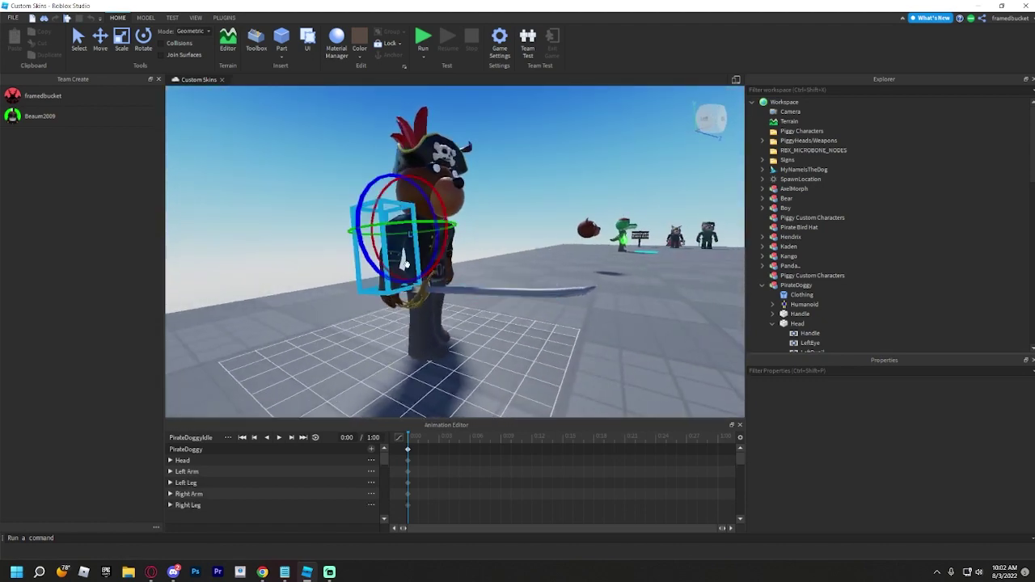
click(442, 265)
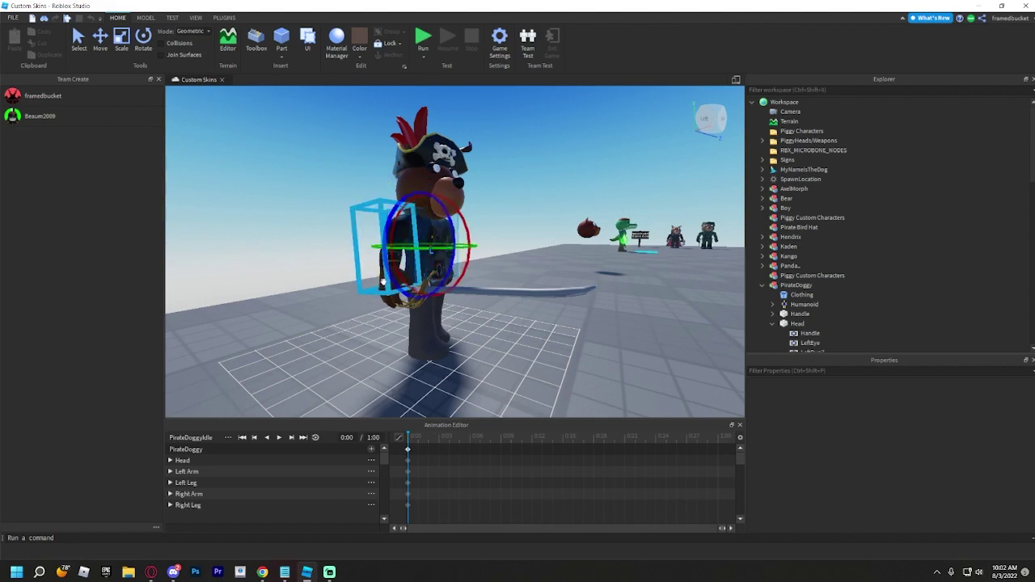
click(381, 242)
drag(443, 243, 435, 266)
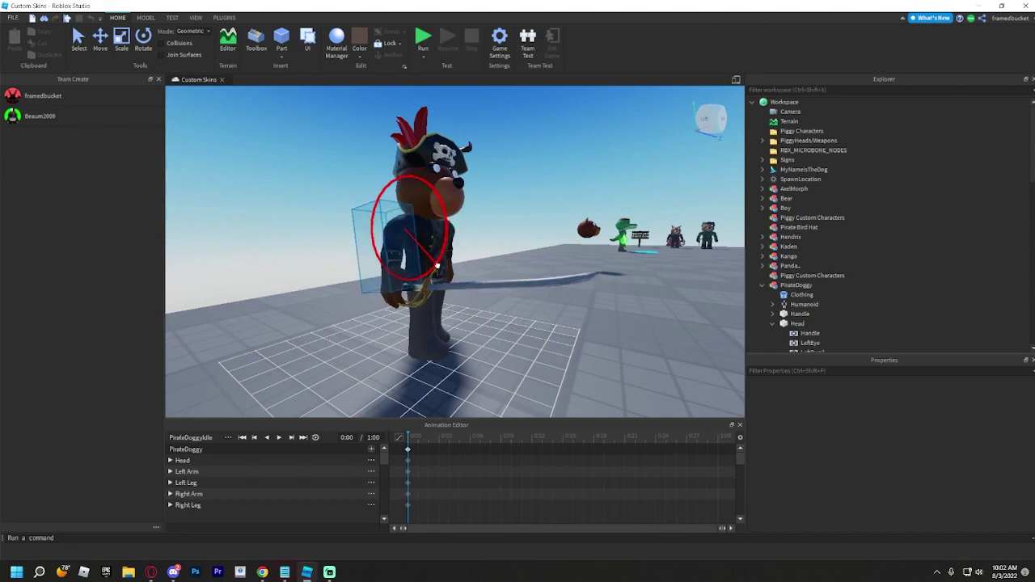
key(ctrl+z)
right_drag(550, 241, 550, 241)
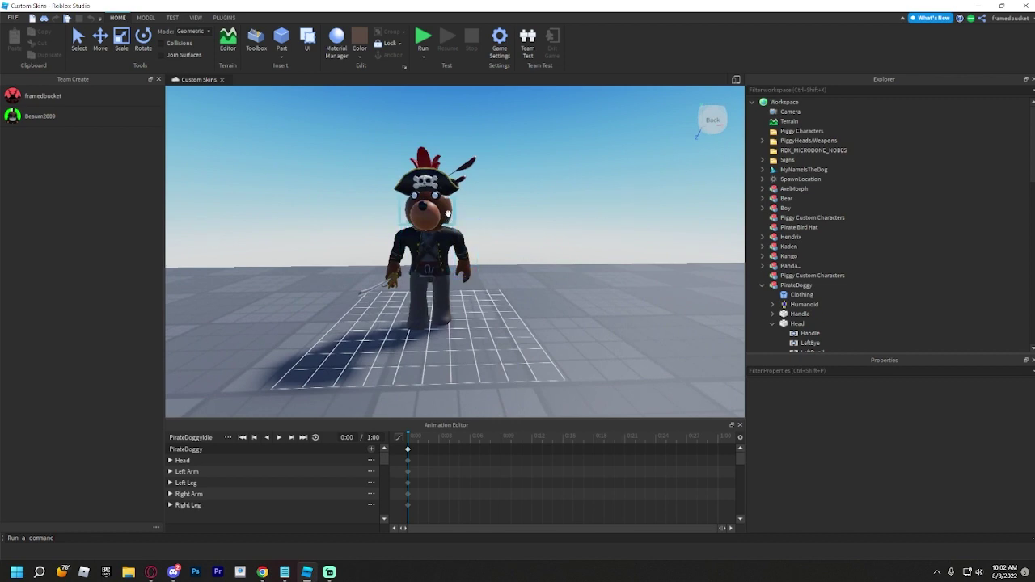
Raise the head and the torso slightly along the vertical axis at frame 0:16
scroll(372, 348, up, 3)
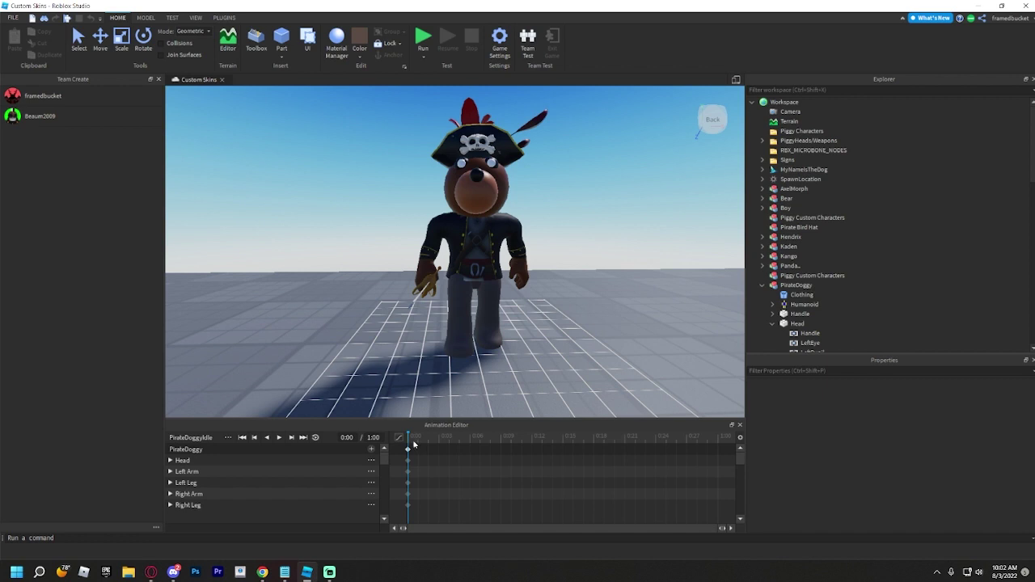
scroll(414, 373, down, 2)
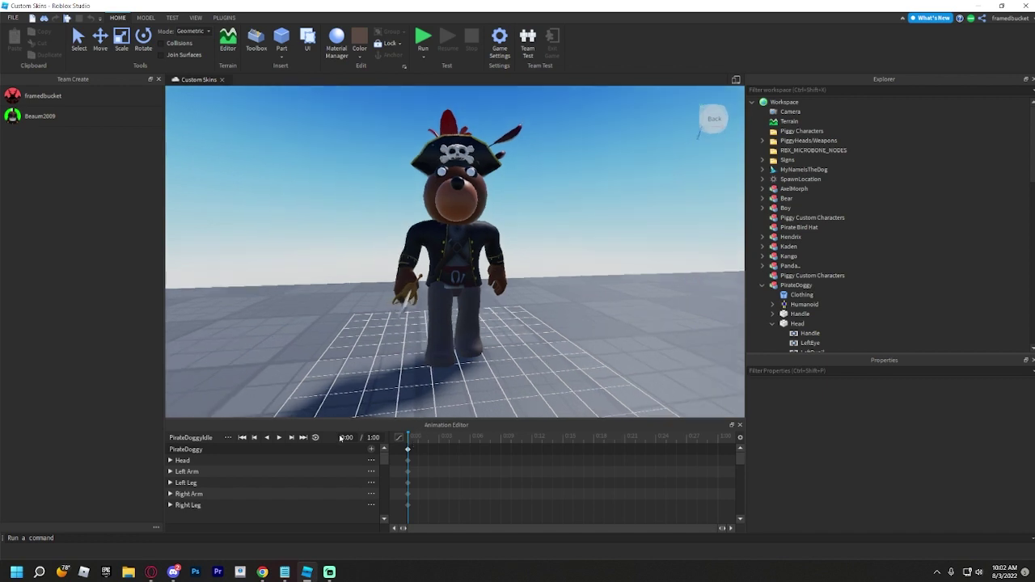
right_drag(342, 372, 421, 371)
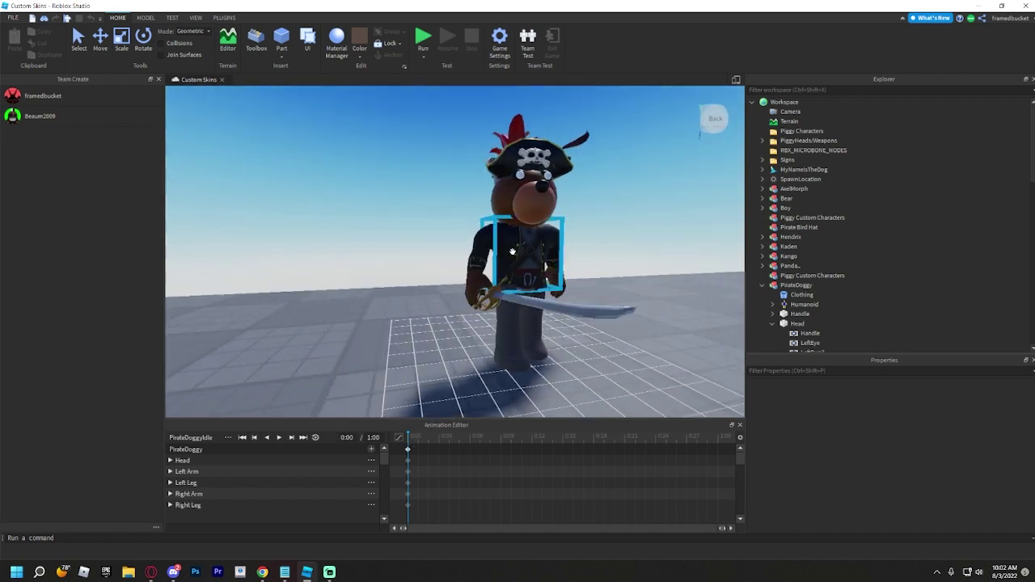
right_drag(543, 257, 453, 421)
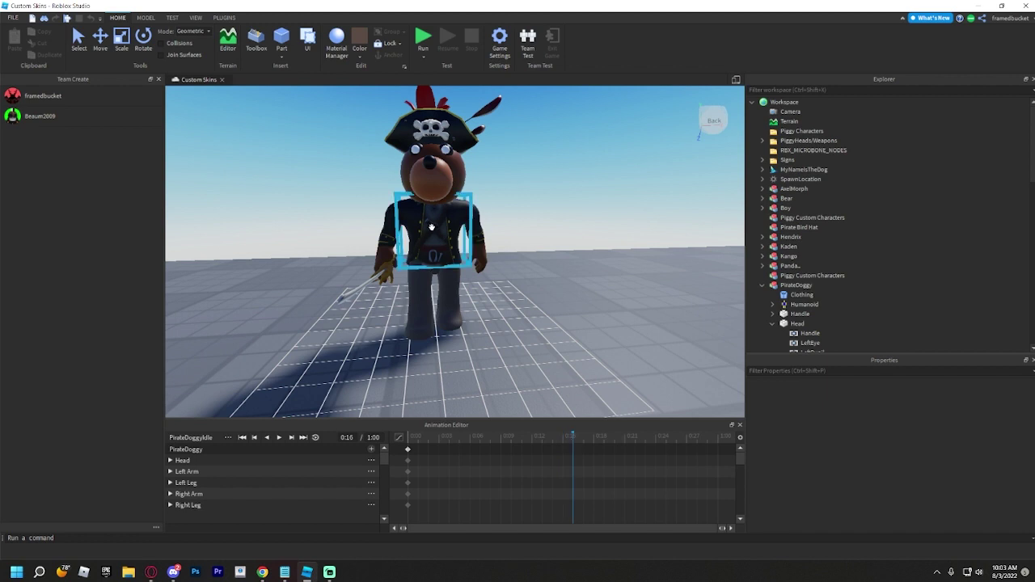
click(463, 182)
click(105, 35)
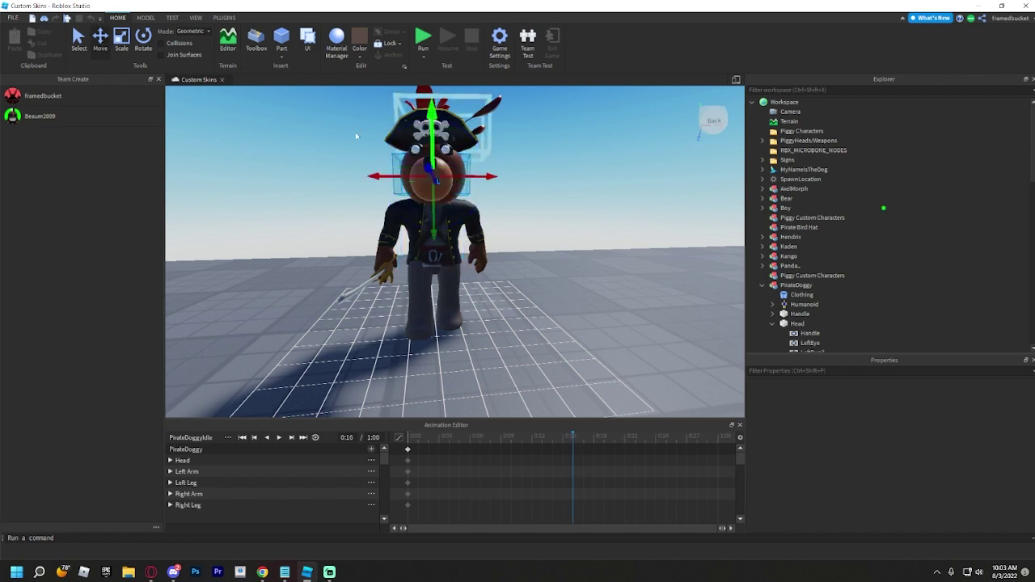
scroll(605, 204, up, 2)
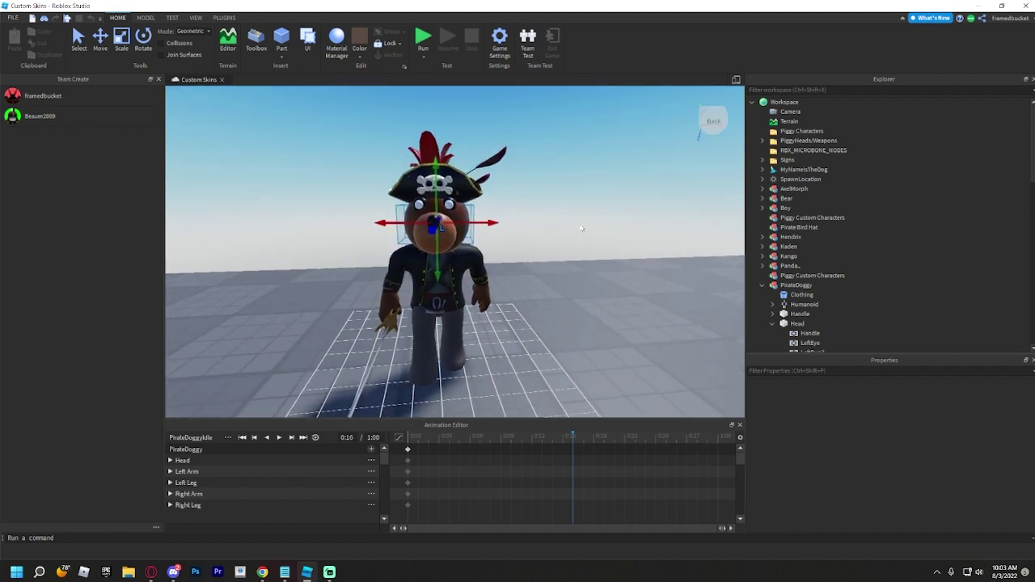
drag(436, 180, 437, 185)
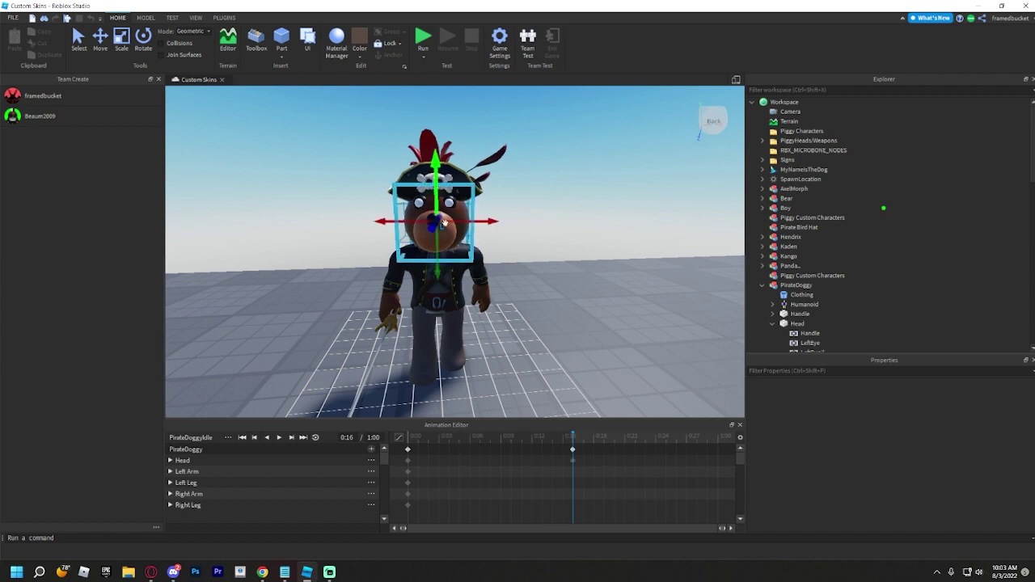
click(440, 290)
drag(441, 290, 439, 252)
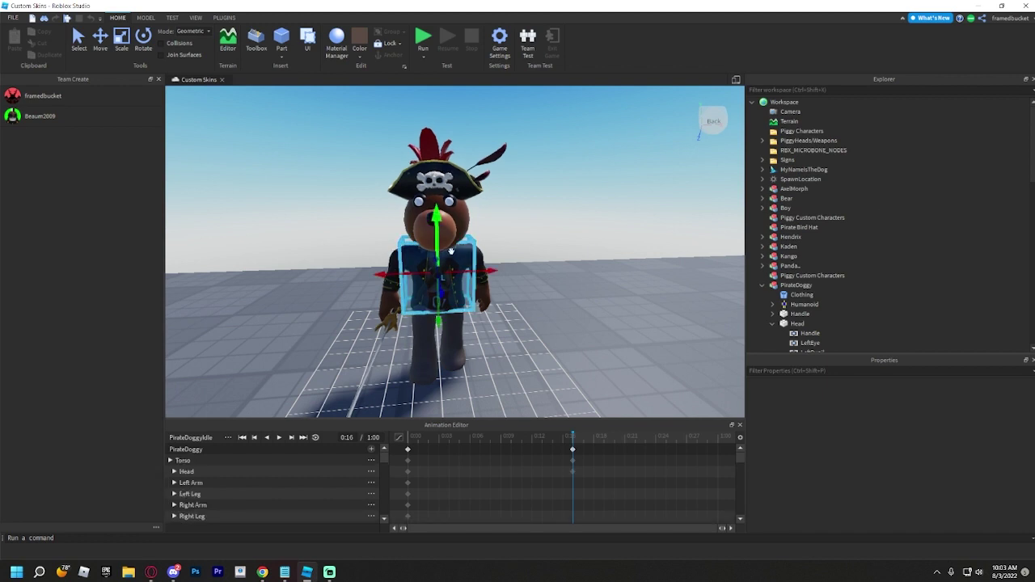
Shift the right and left legs slightly down along the vertical axis at frame 0:16
click(547, 231)
scroll(445, 265, up, 2)
click(417, 277)
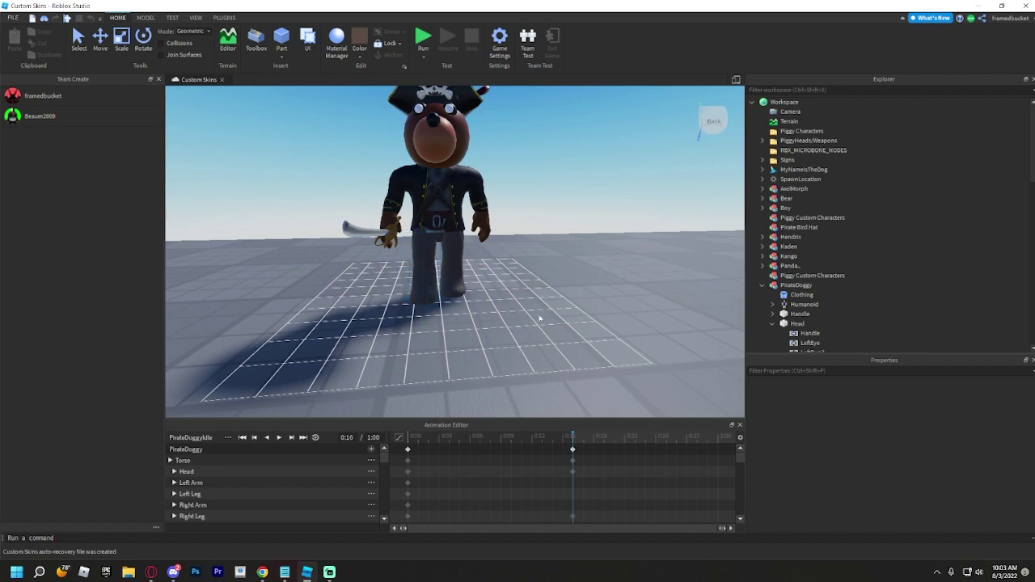
mouse_move(544, 290)
right_down()
mouse_move(517, 291)
mouse_move(544, 289)
right_up()
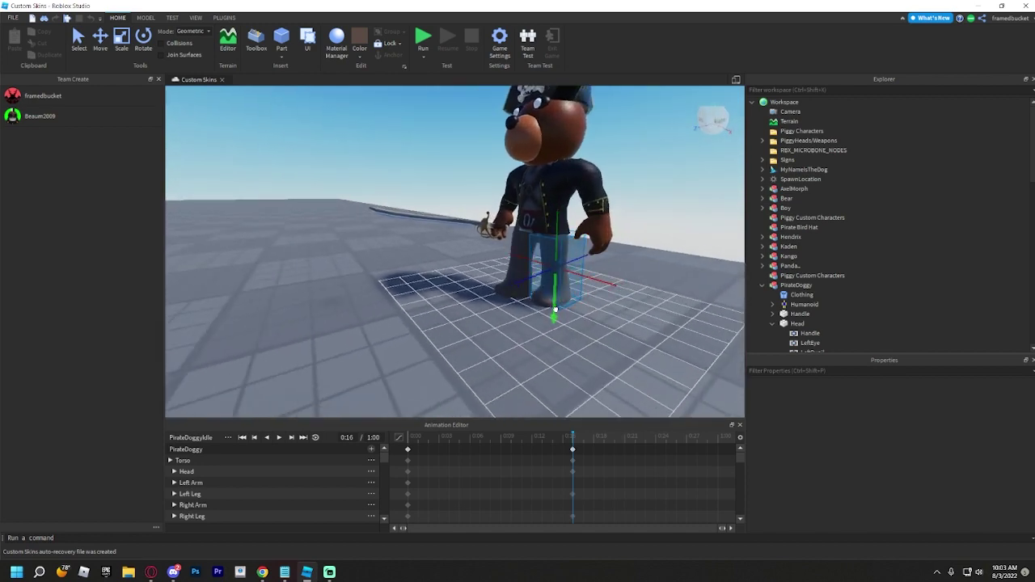
Shift the left and right arms slightly along the vertical axis at frame 0:16
click(605, 229)
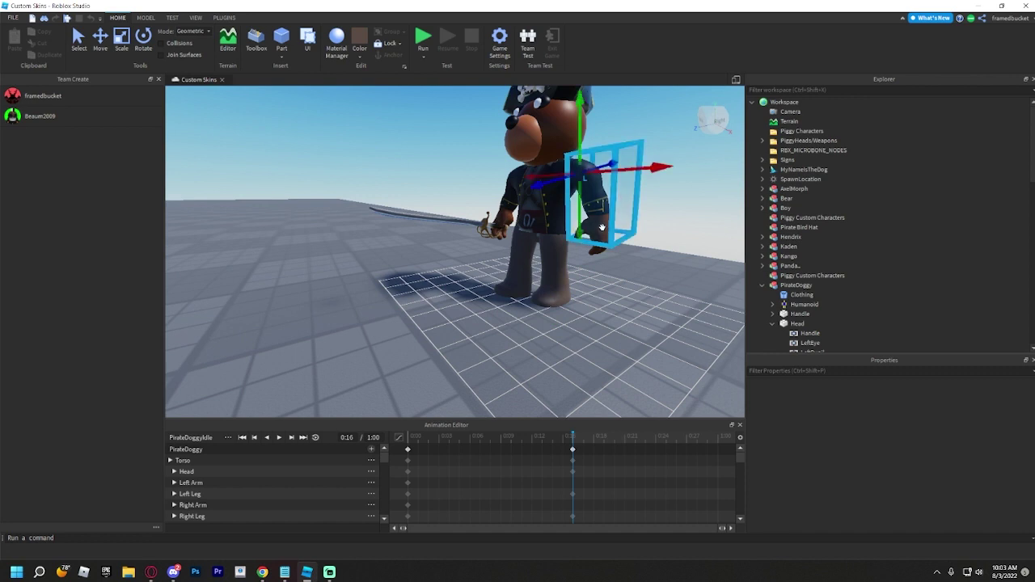
drag(582, 230, 581, 231)
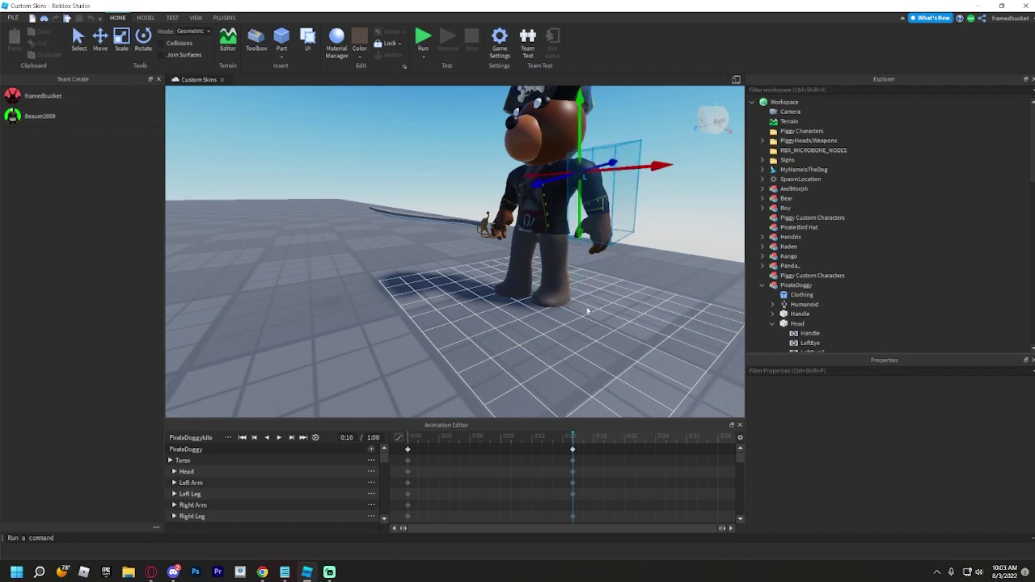
right_drag(598, 328, 603, 326)
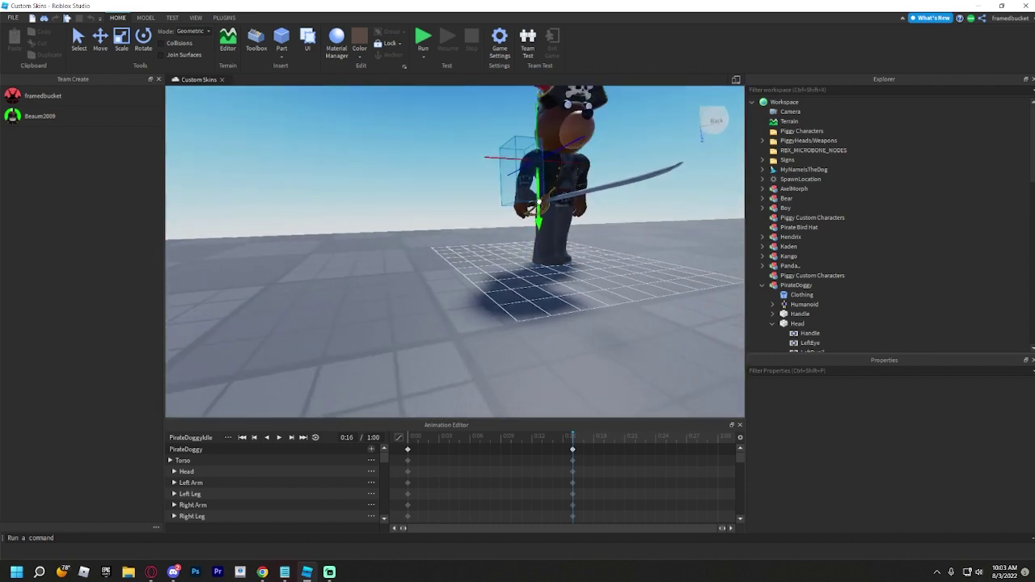
click(465, 305)
right_drag(465, 304, 465, 304)
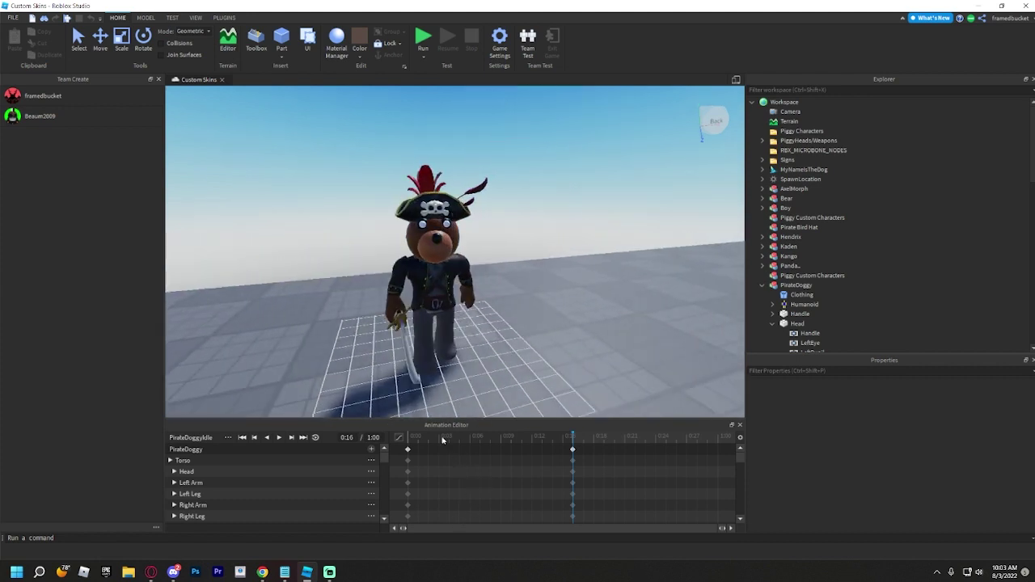
Preview the animation, and copy all body-part keyframes from 0:00 to the final frame at 1:00
click(279, 437)
click(407, 449)
click(432, 475)
click(408, 450)
drag(615, 441, 717, 441)
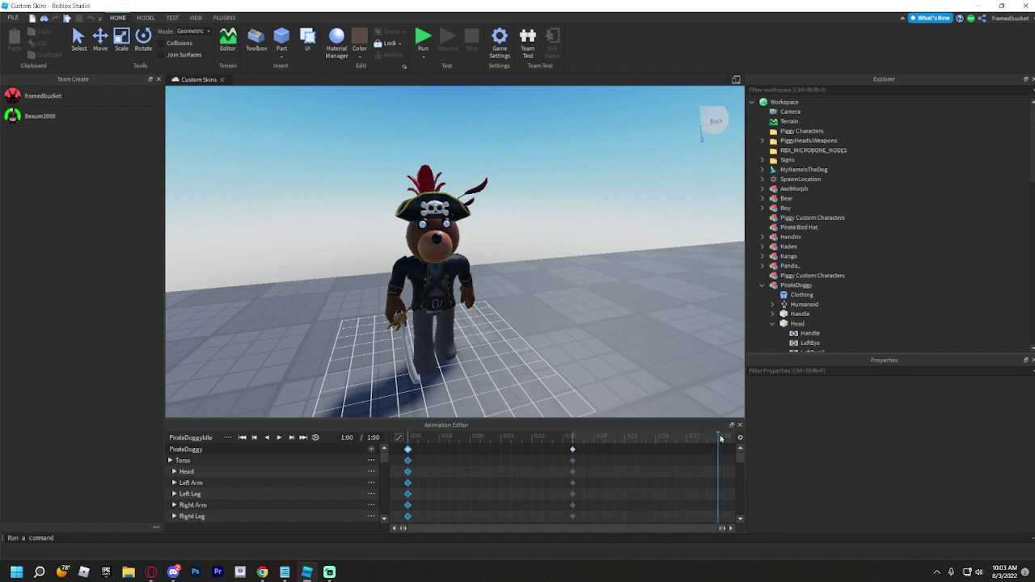
key(ctrl+v)
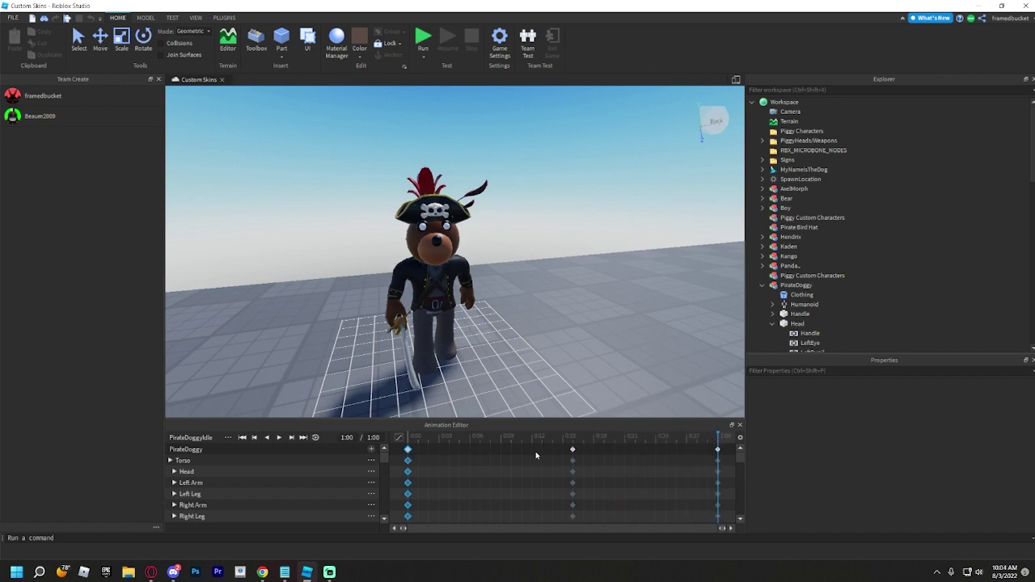
Turn on looping for PirateDoggyIdle and play the animation to check the idle motion
click(448, 445)
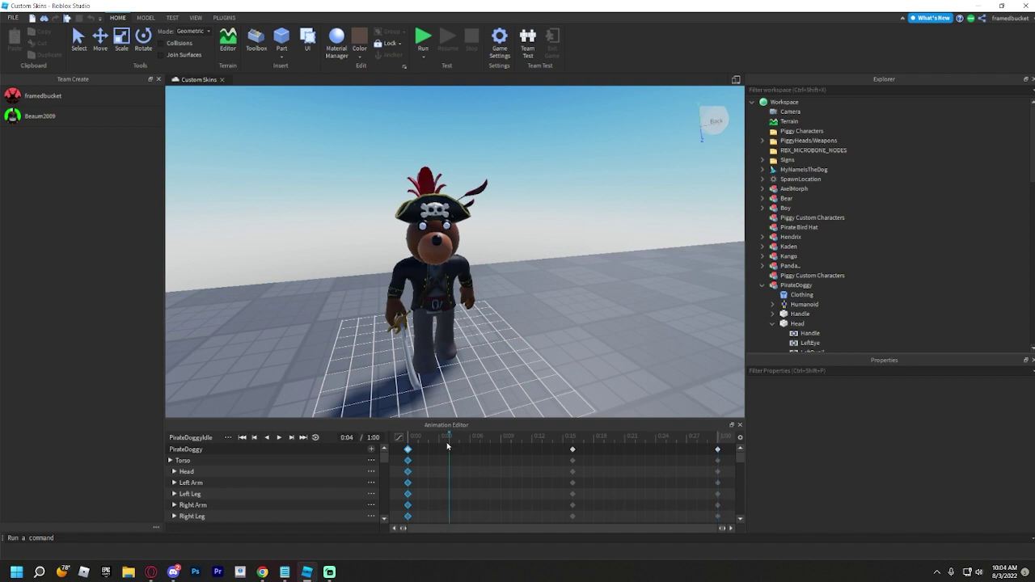
click(316, 438)
click(406, 439)
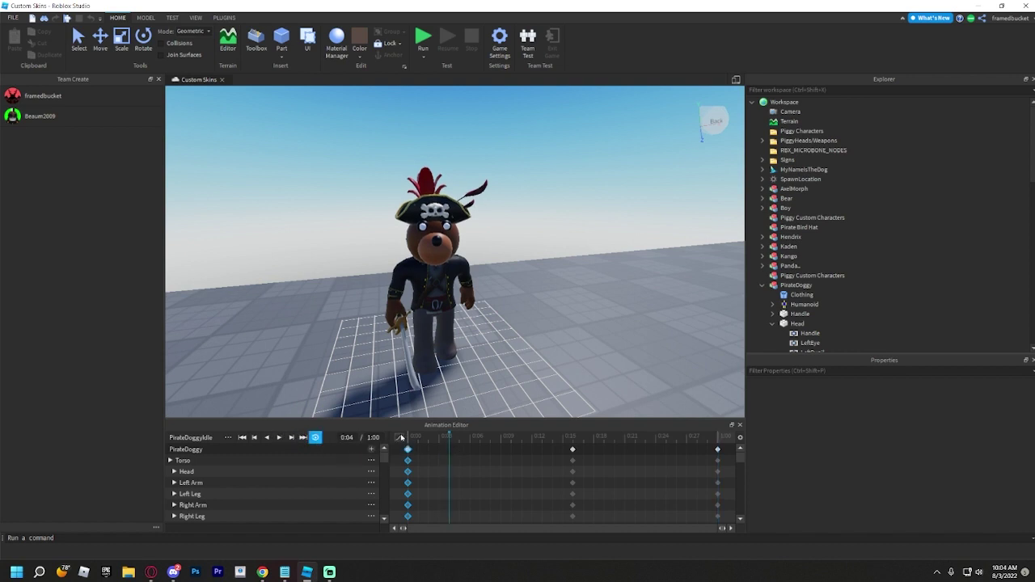
click(279, 438)
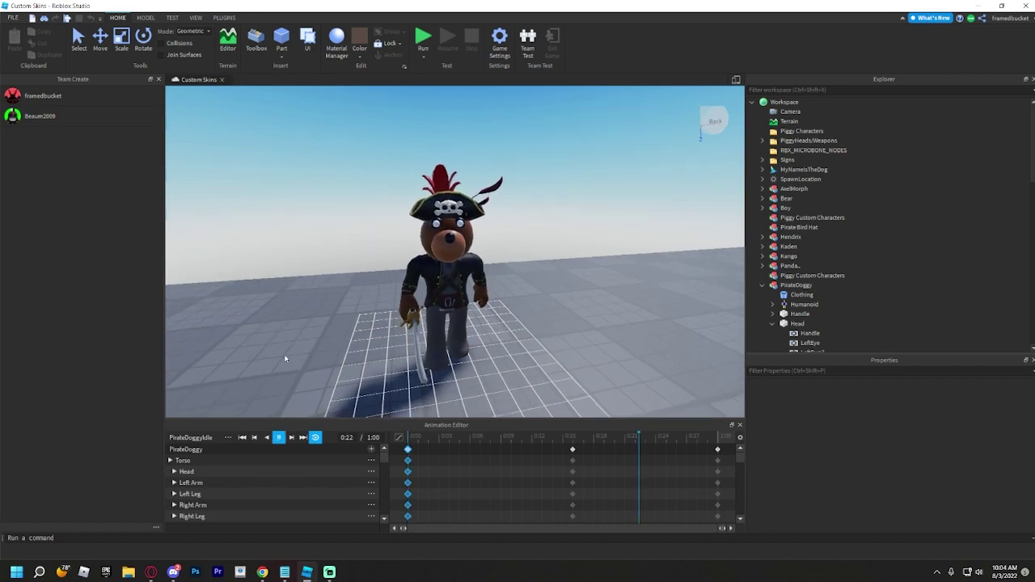
right_drag(285, 358, 279, 355)
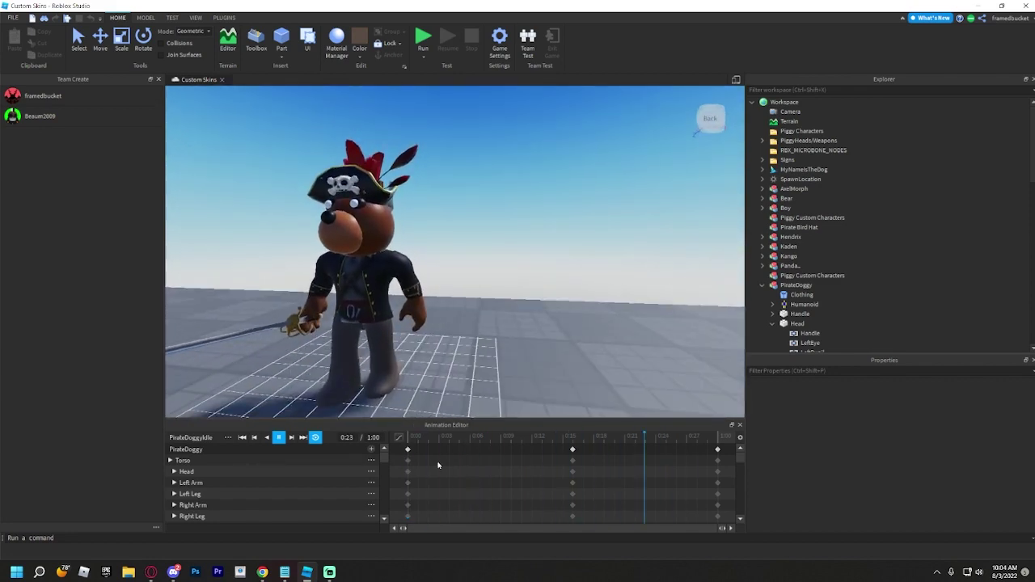
Stop the preview playback and extend the PirateDoggyIdle animation length to 4:00
click(278, 437)
click(373, 438)
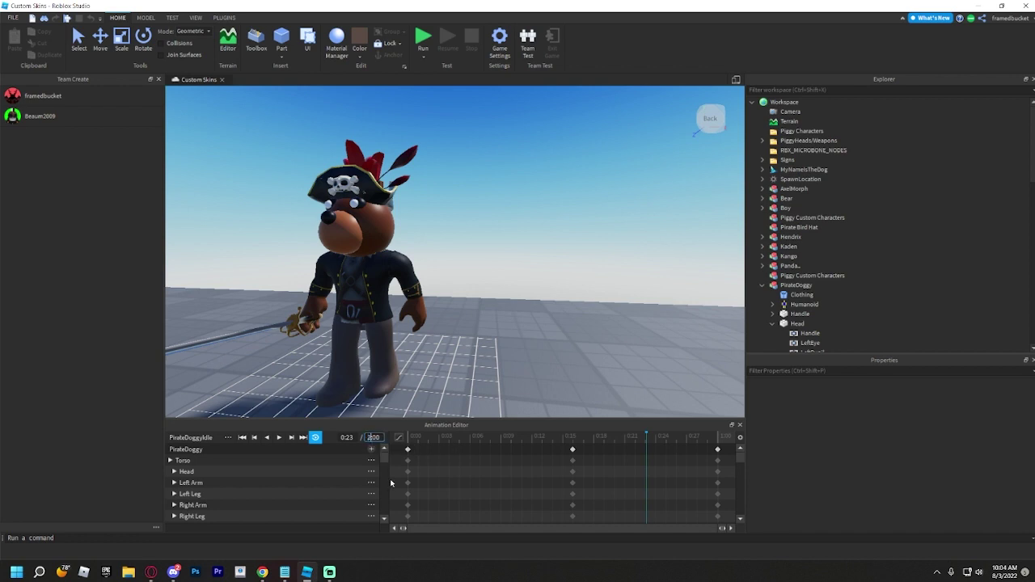
key(Return)
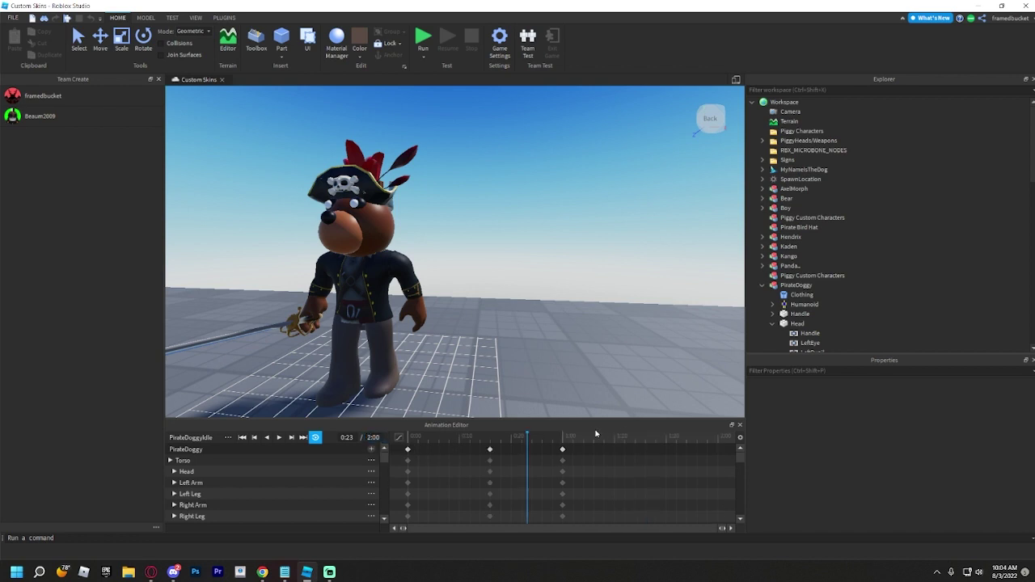
click(370, 438)
key(BackSpace)
text(4)
key(Return)
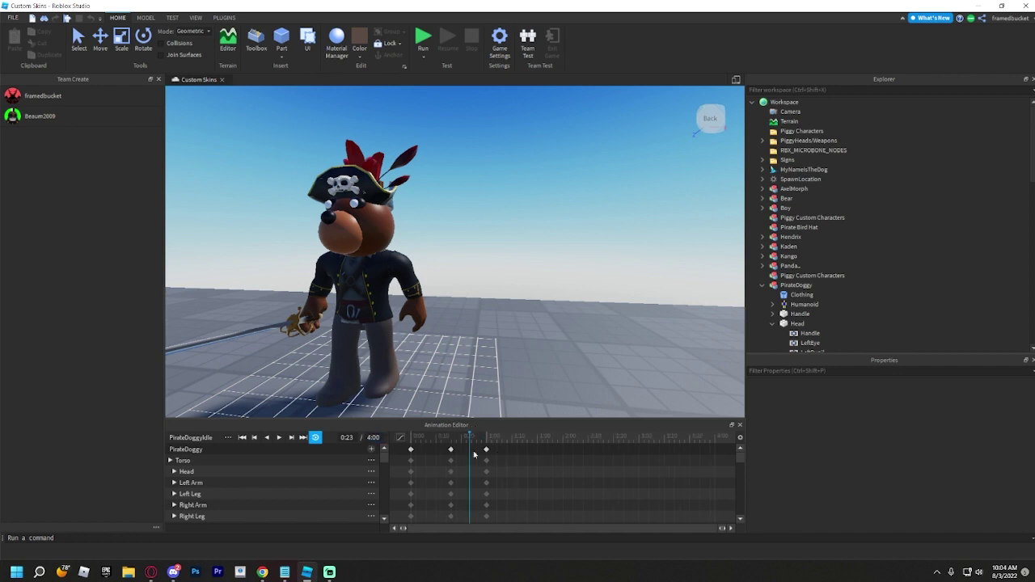
Return to frame 0:00 and briefly preview the animation from its start
drag(427, 441, 400, 442)
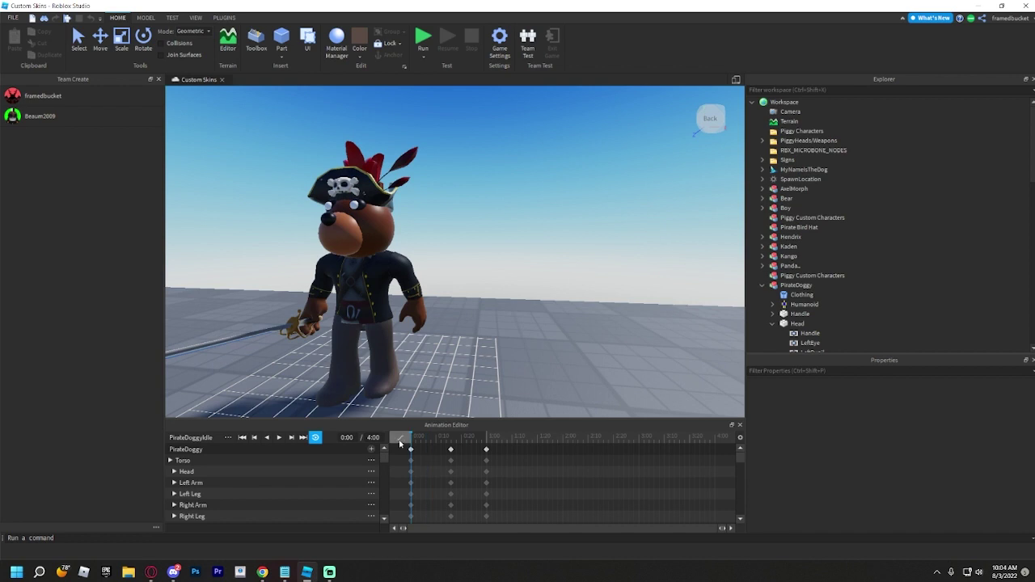
click(279, 437)
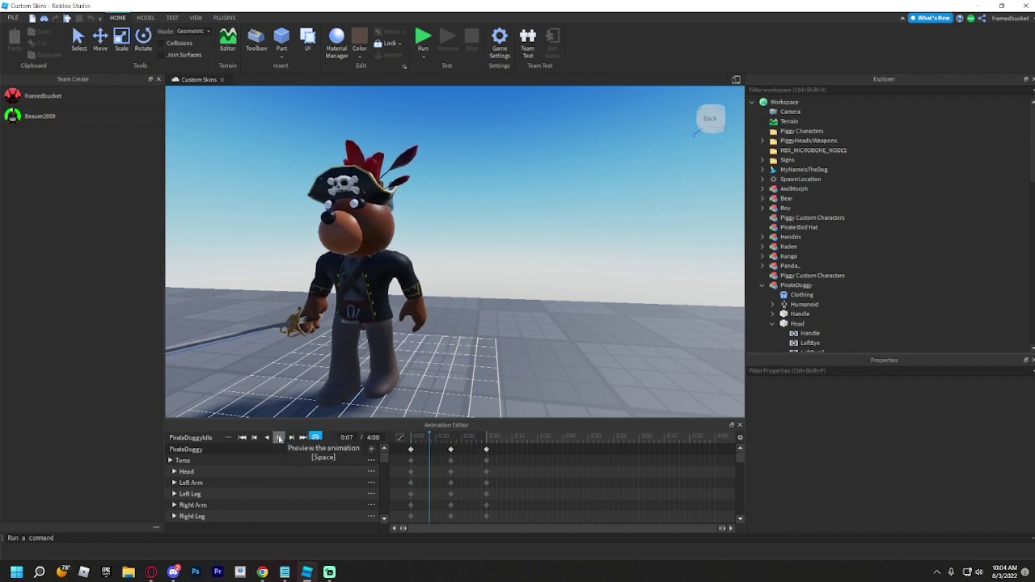
click(279, 437)
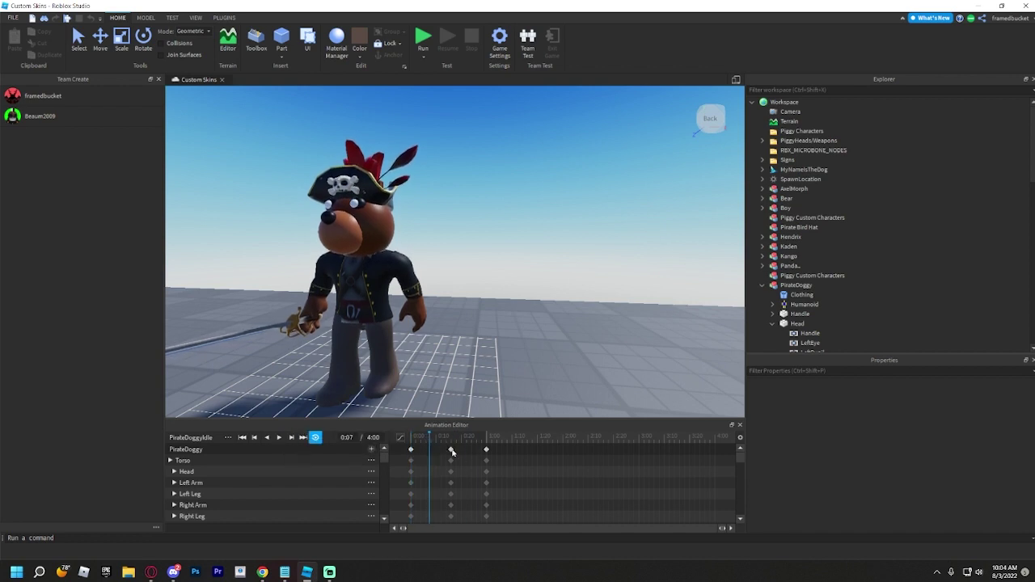
Copy the middle full-body keyframe, between 0:00 and 1:00, and paste it at 1:15
click(452, 450)
click(508, 459)
mouse_move(511, 444)
mouse_down()
mouse_move(524, 440)
mouse_move(524, 450)
mouse_up()
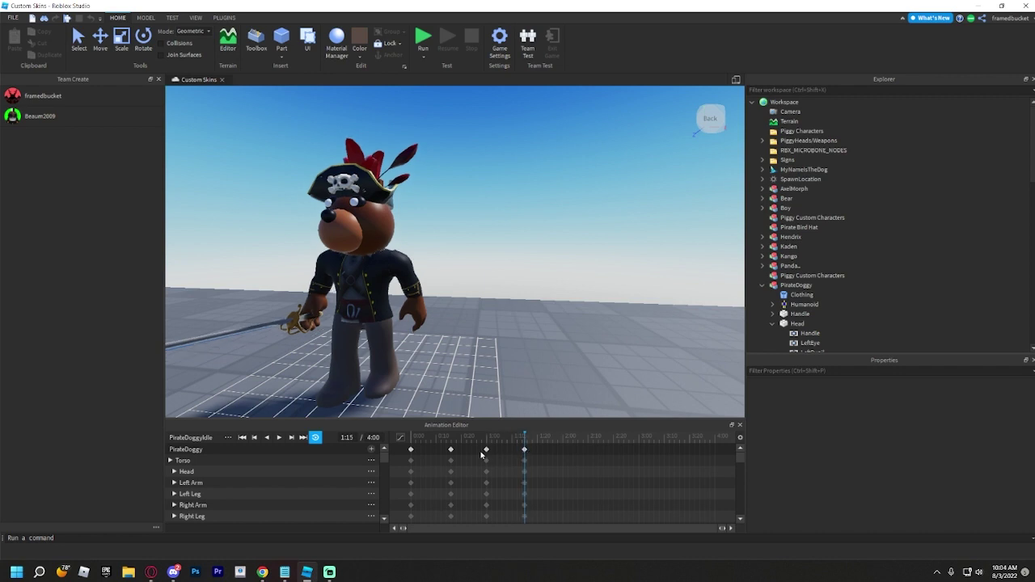
Paste a copy of the 1:00 keyframe at 2:01, and shift the 1:15 keyframe one frame later to 1:16
click(486, 450)
click(651, 455)
drag(413, 446, 521, 445)
click(544, 446)
scroll(564, 455, up, 3)
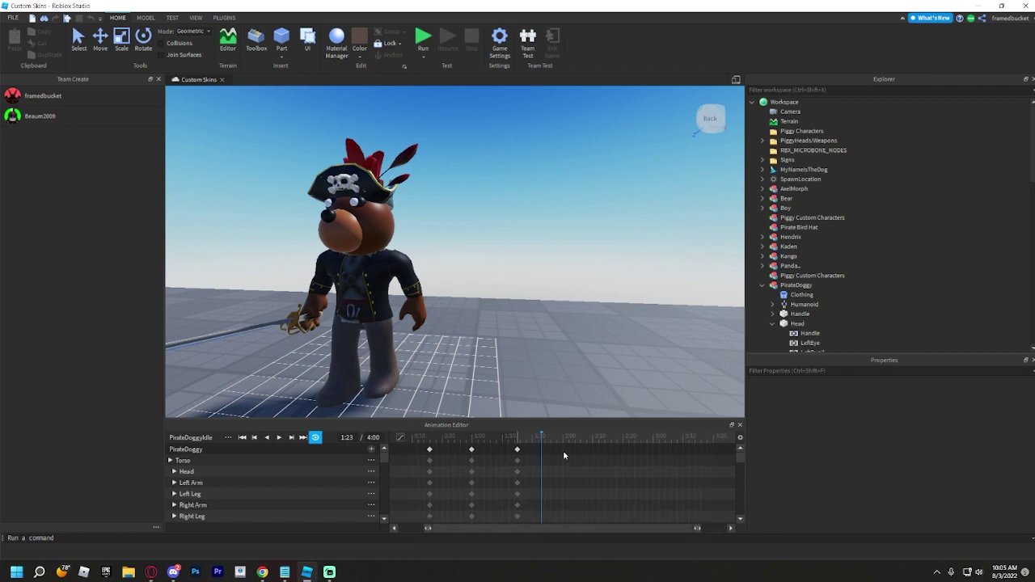
scroll(561, 456, up, 5)
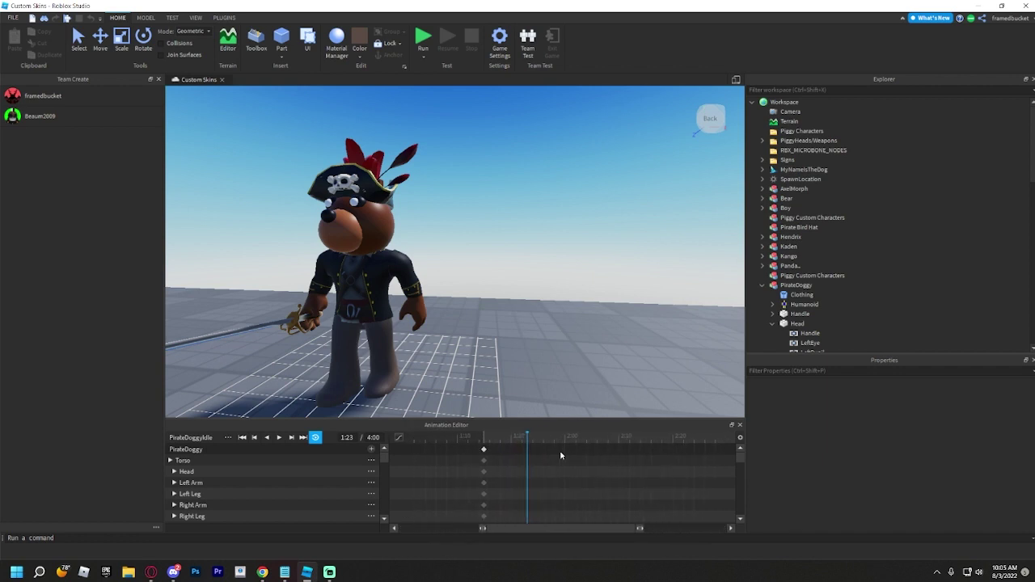
scroll(556, 456, down, 1)
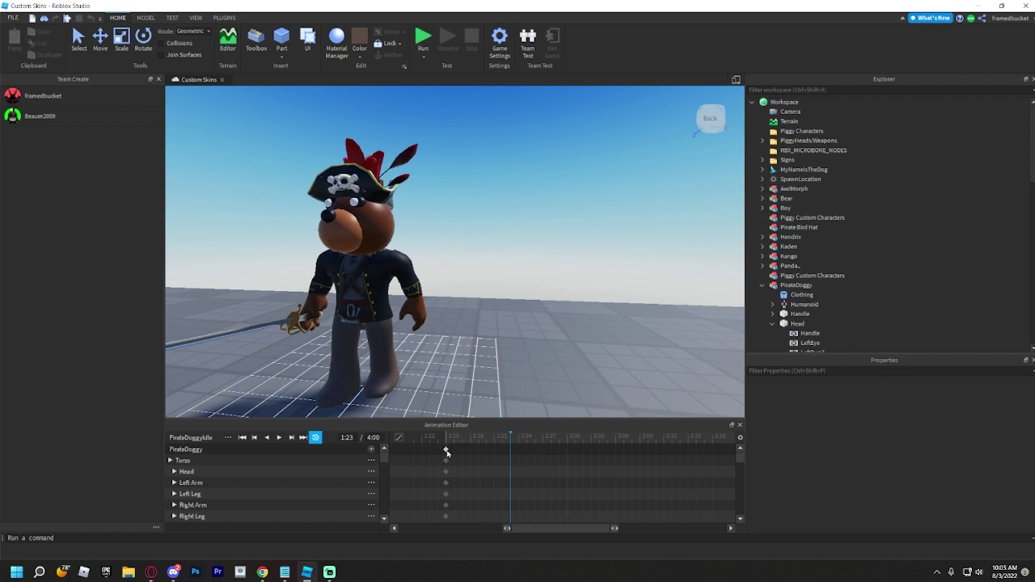
drag(446, 451, 454, 450)
drag(527, 445, 571, 444)
key(ctrl+v)
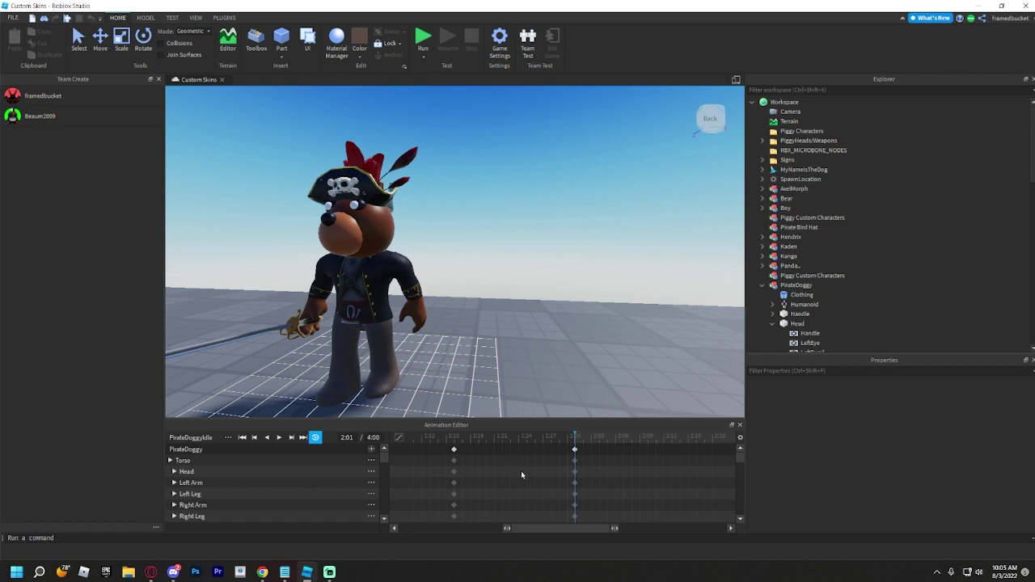
Copy the full-body keyframe at 1:16 and paste it at 2:16
click(455, 450)
drag(615, 443, 696, 438)
key(ctrl+v)
Copy the full-body keyframe at 2:01 and paste it at 3:01
click(574, 451)
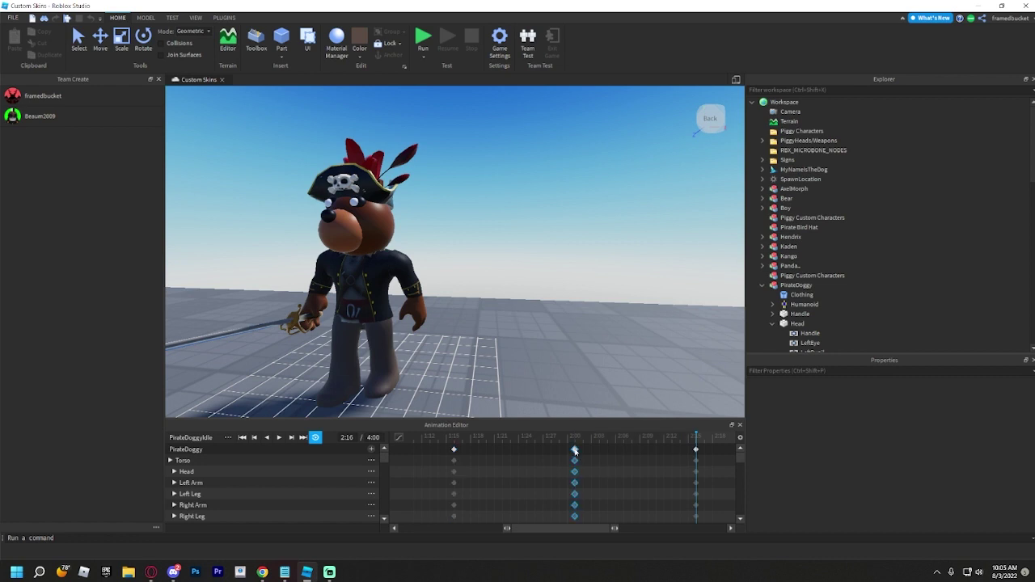
drag(579, 530, 631, 507)
click(659, 442)
key(ctrl+v)
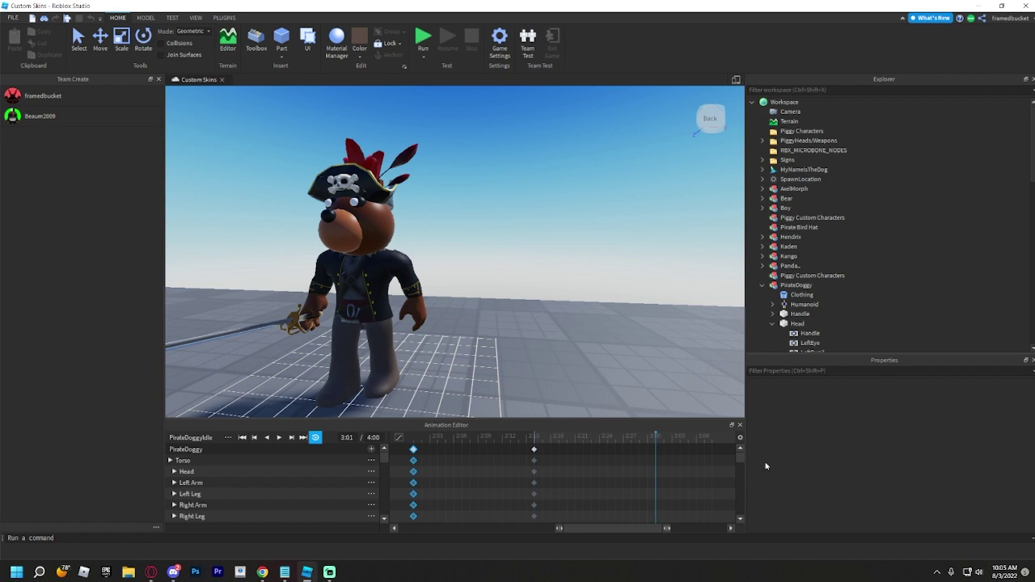
Copy the full-body keyframe at 2:16 and paste it at 3:16
scroll(625, 530, down, 5)
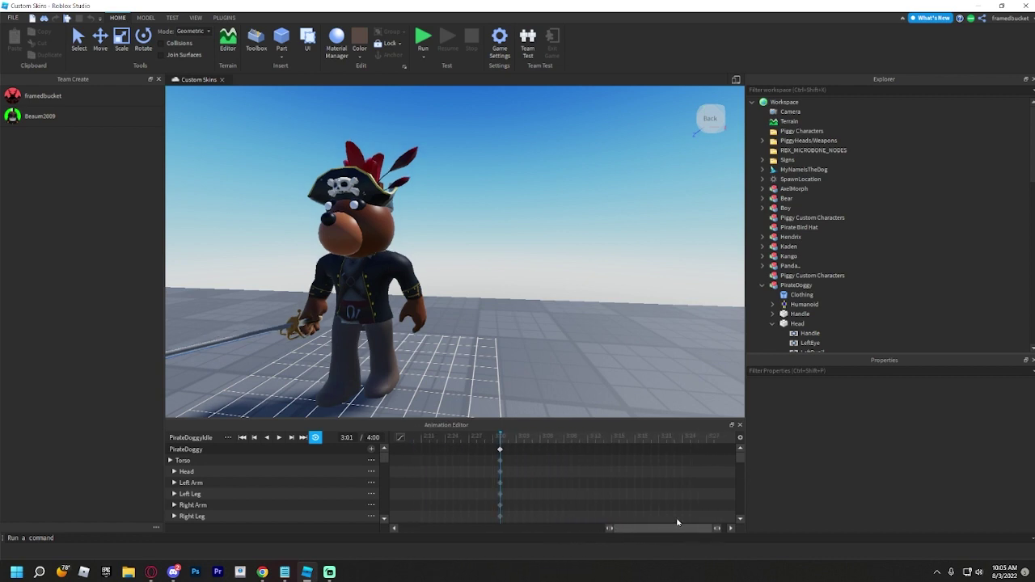
scroll(624, 529, up, 3)
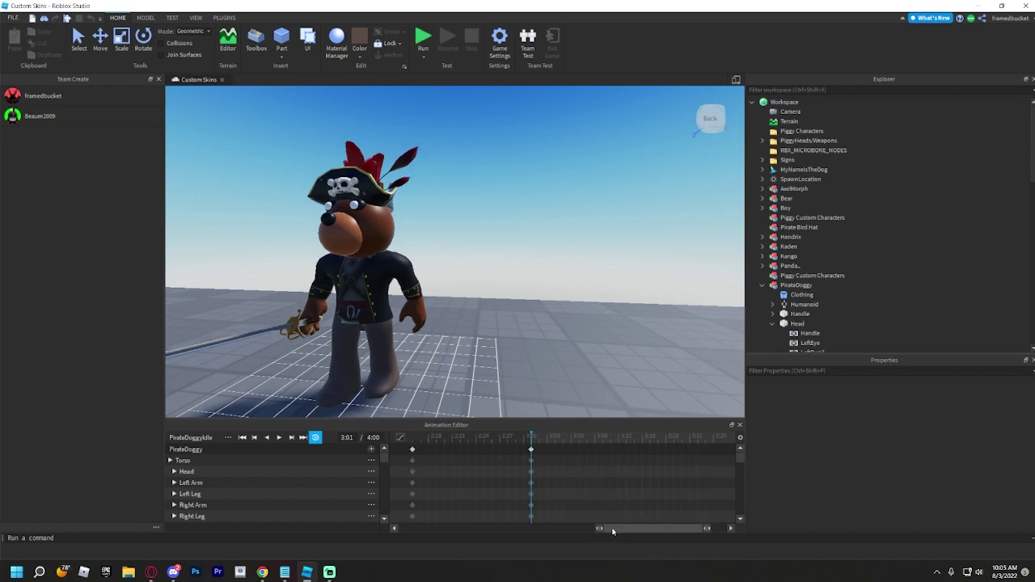
click(427, 450)
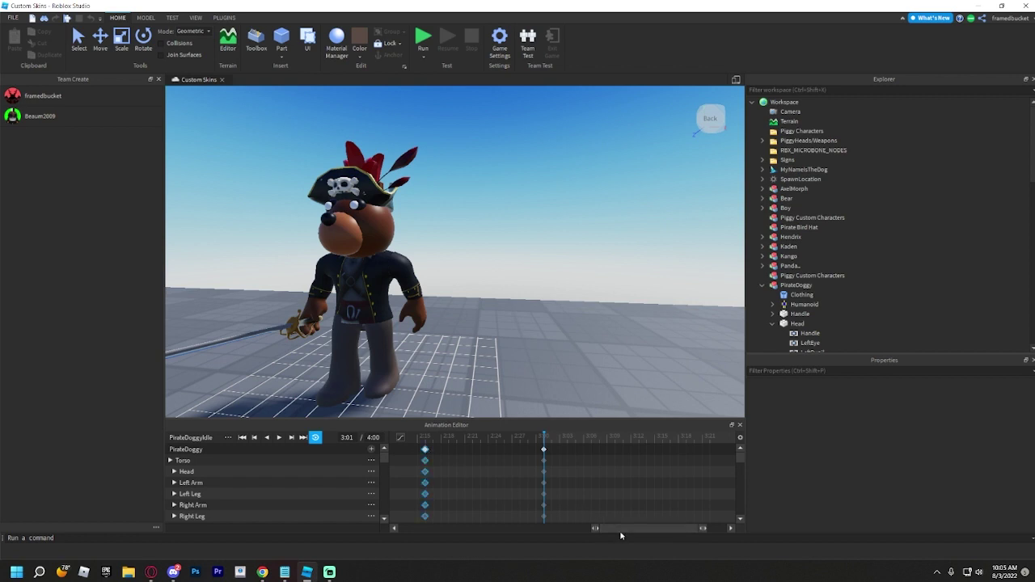
scroll(630, 529, down, 3)
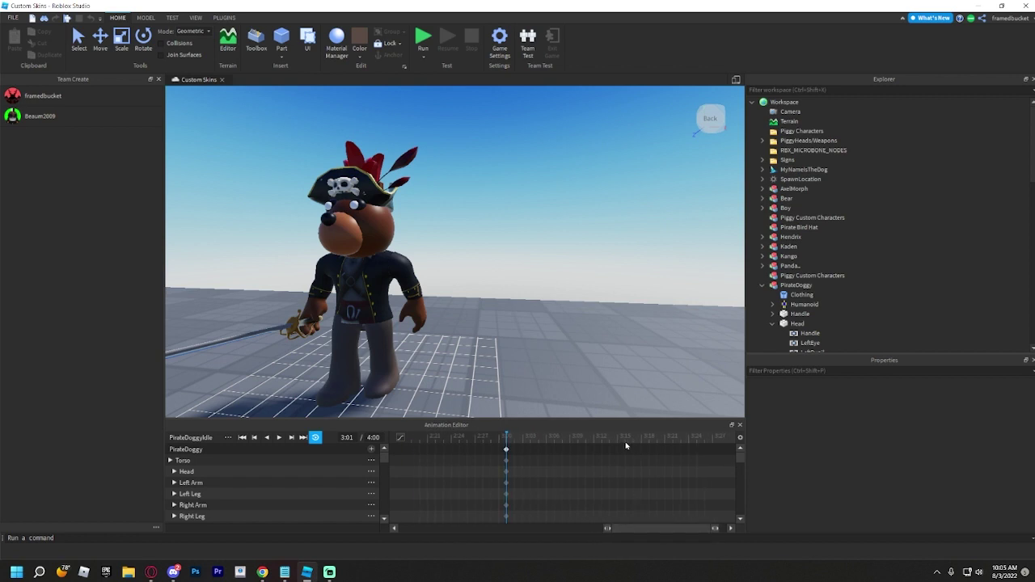
key(ctrl+v)
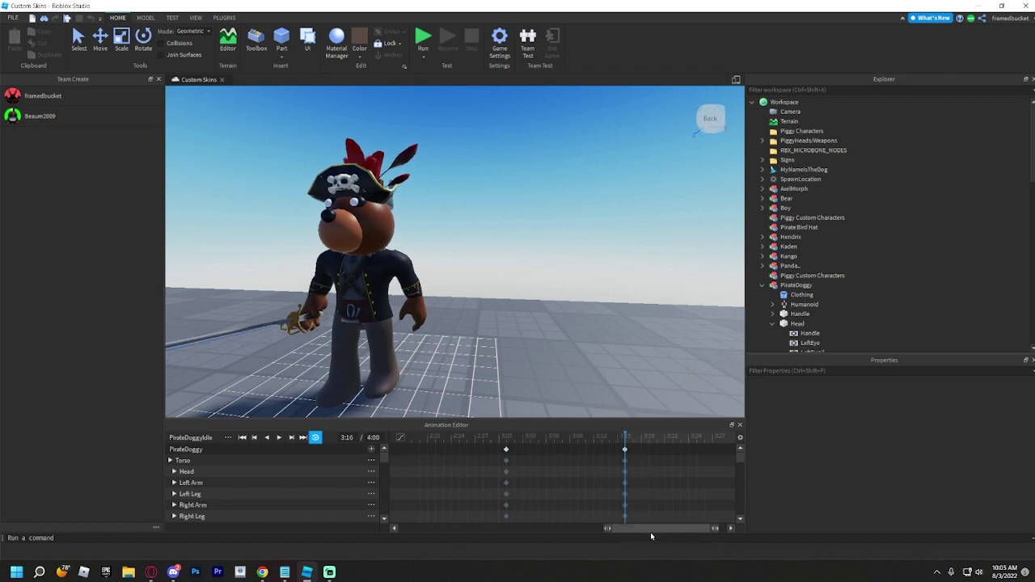
click(507, 451)
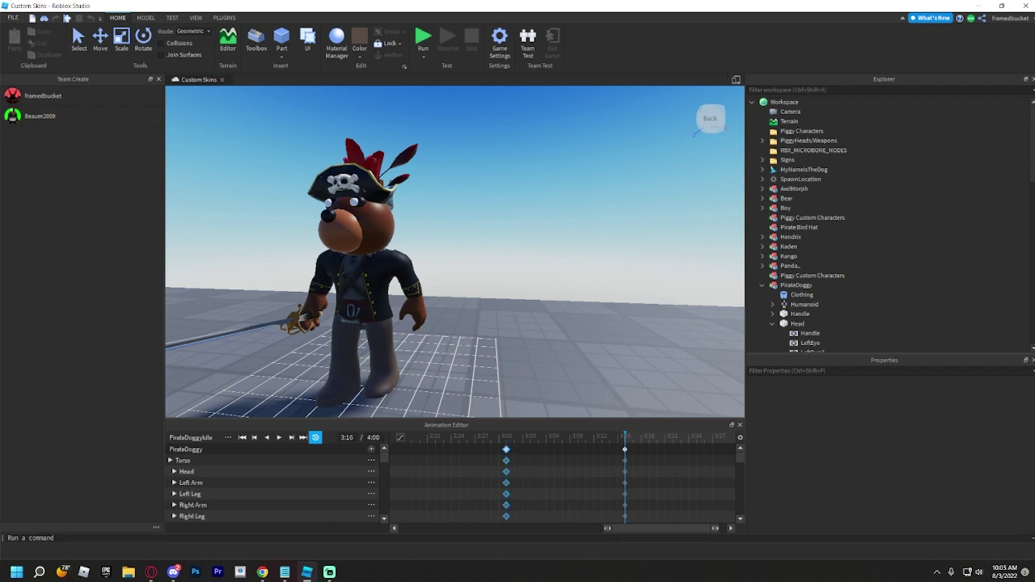
scroll(653, 516, down, 2)
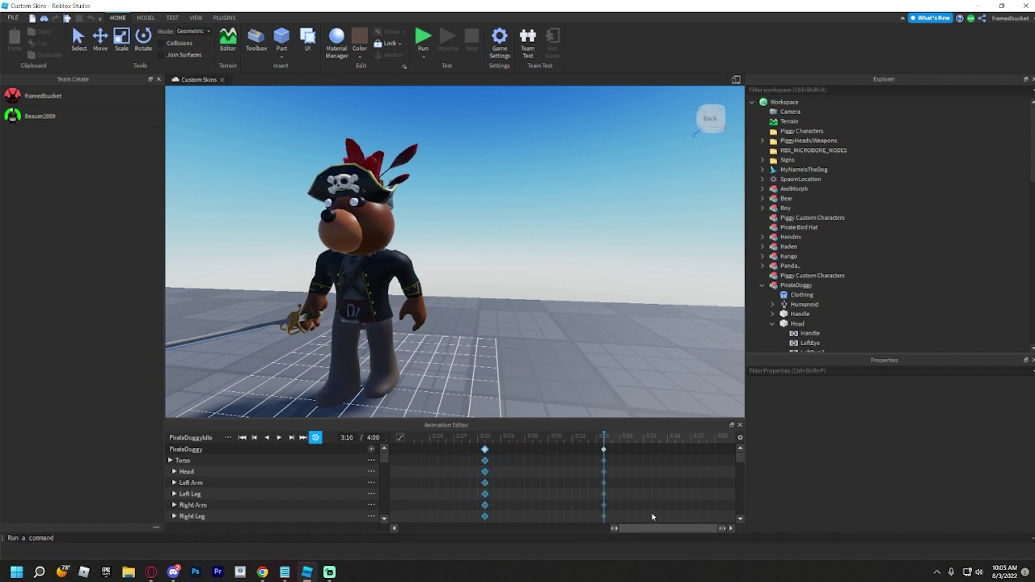
click(701, 447)
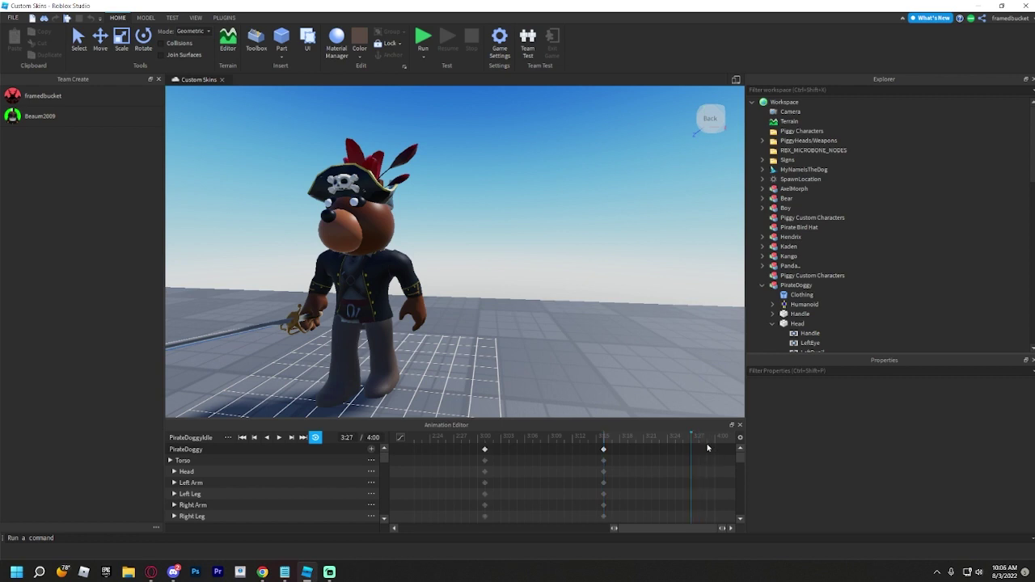
scroll(709, 454, up, 2)
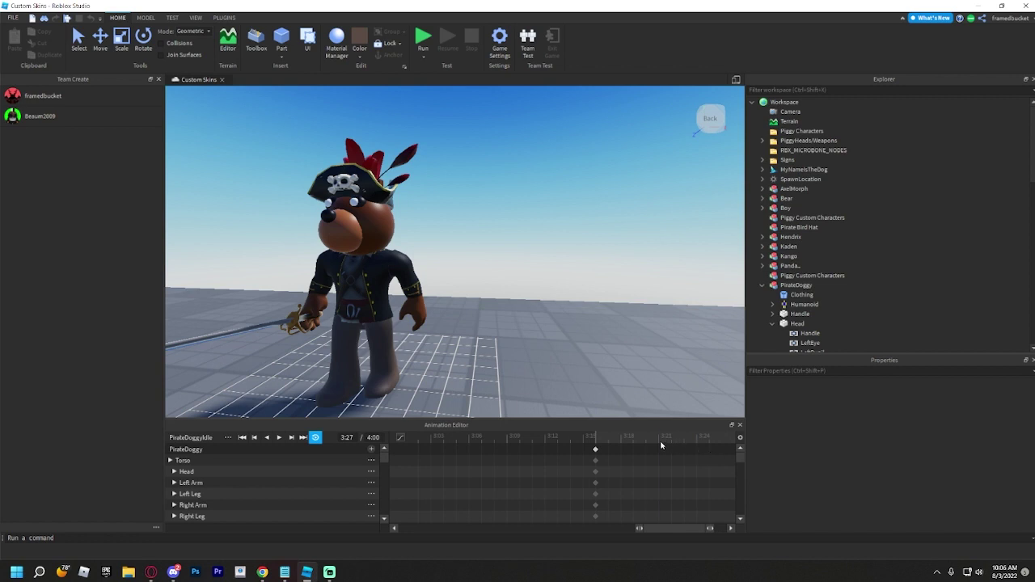
drag(661, 445, 595, 452)
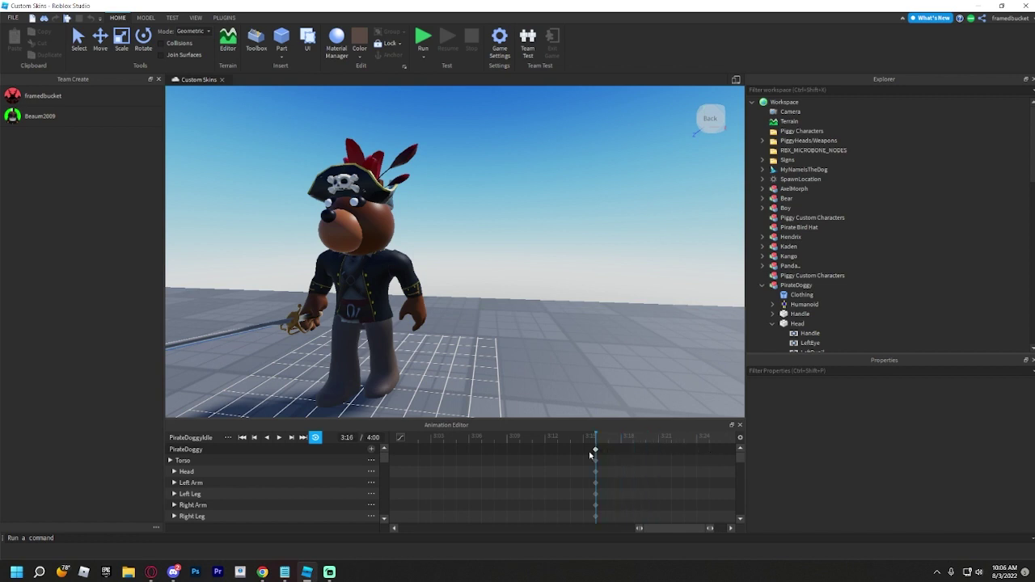
Play the extended idle animation to check its looping motion, then stop it
click(279, 438)
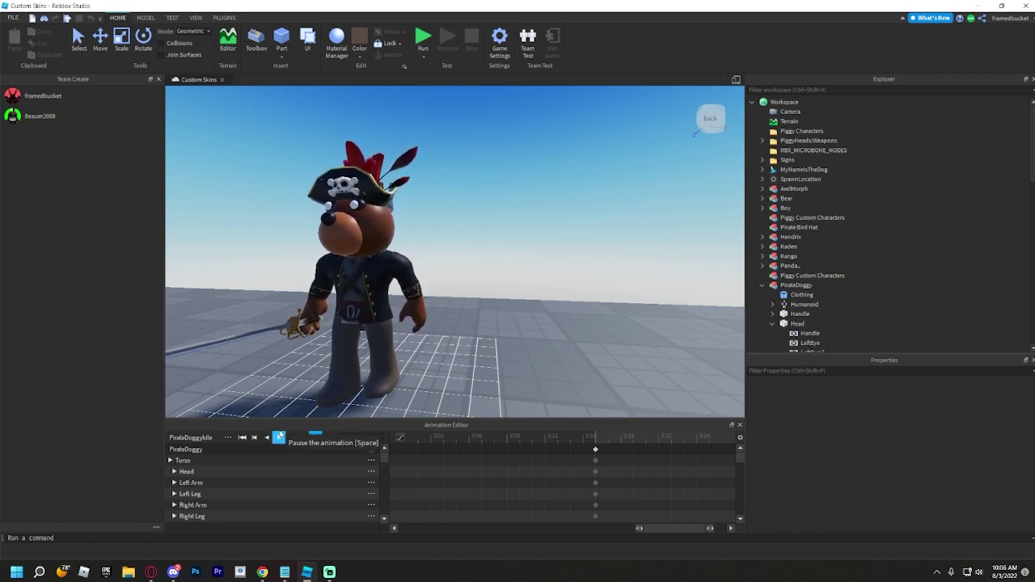
click(279, 437)
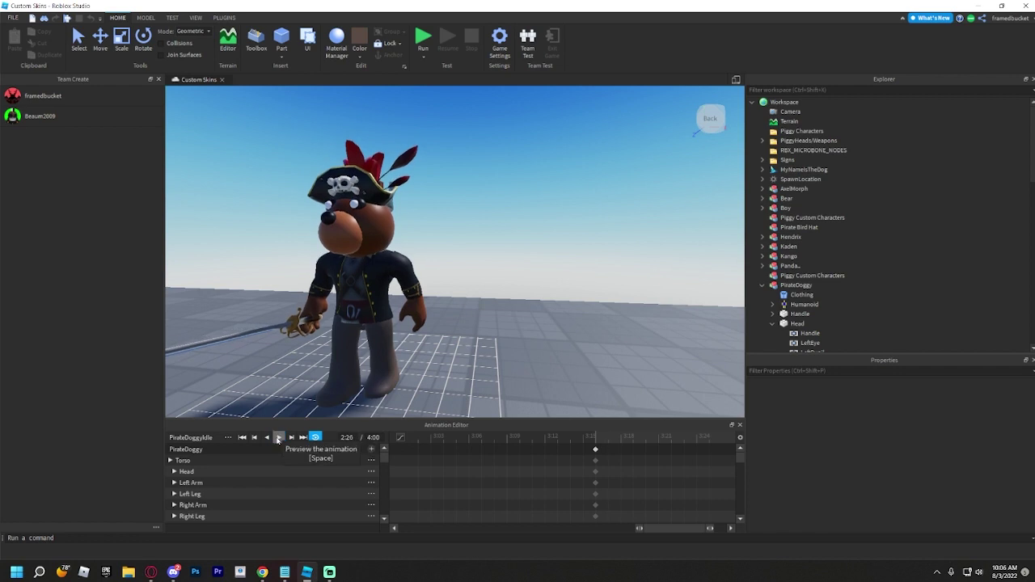
click(279, 437)
click(279, 437)
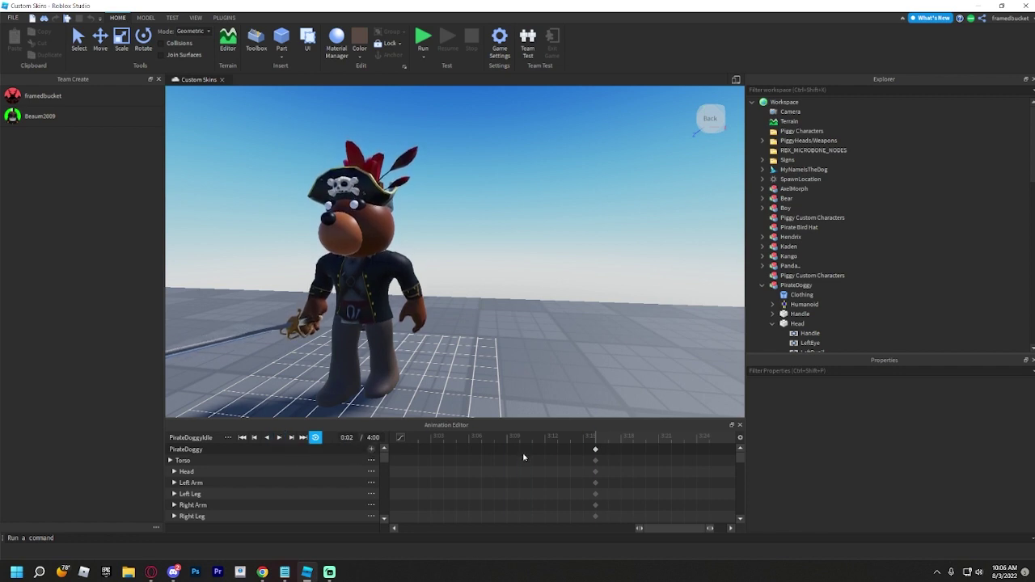
Move the playhead to the 3:16 keyframe and set the animation length to 5:00
drag(525, 441, 587, 442)
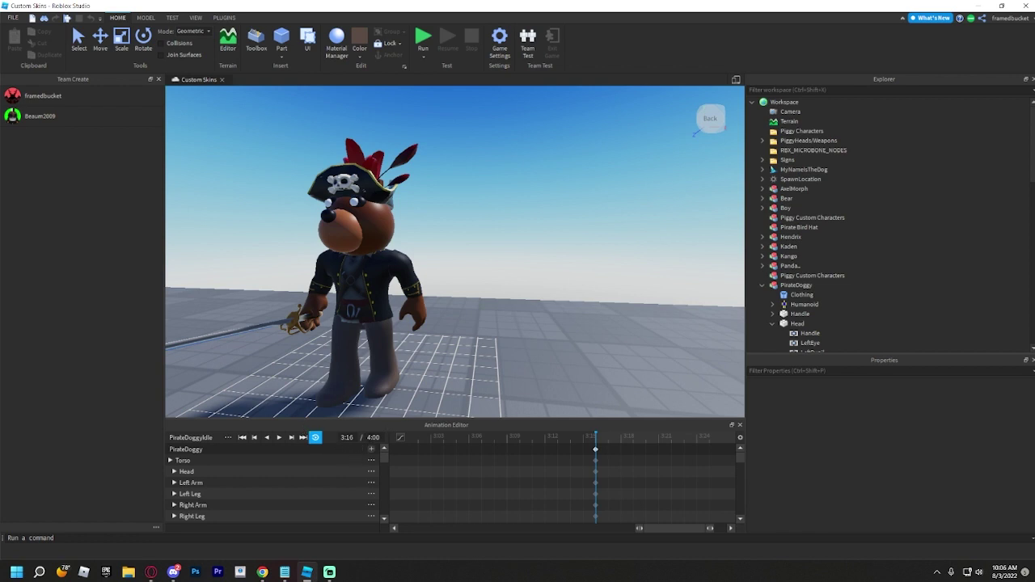
click(373, 437)
key(Return)
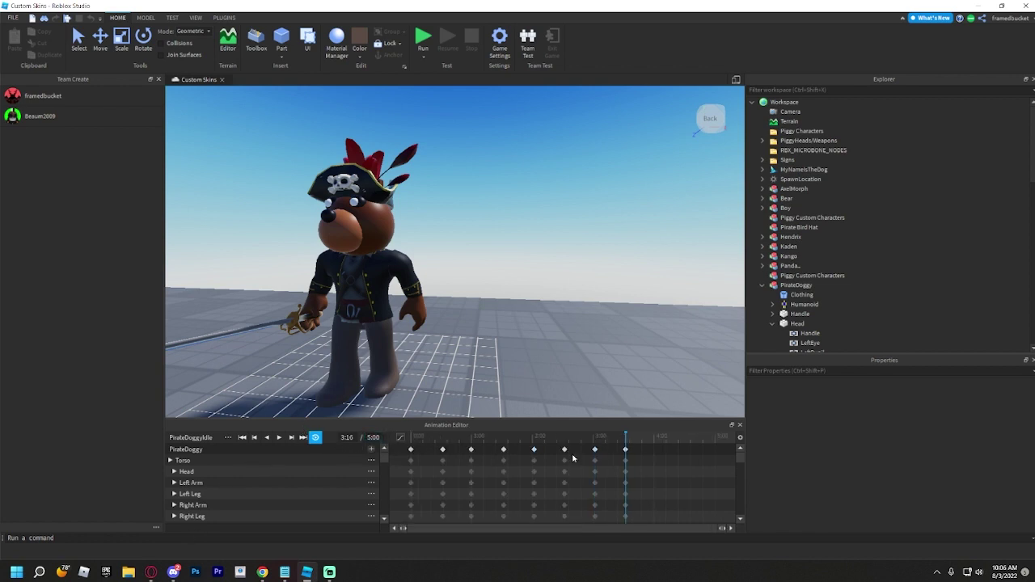
Copy the full-body keyframe at 3:01 and paste it at 4:01
drag(402, 528, 524, 528)
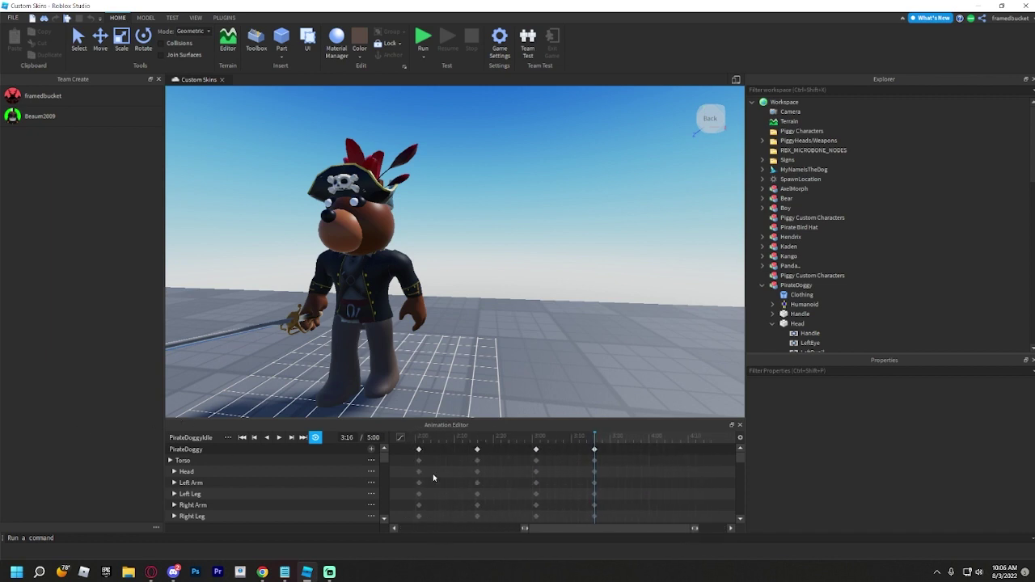
click(536, 450)
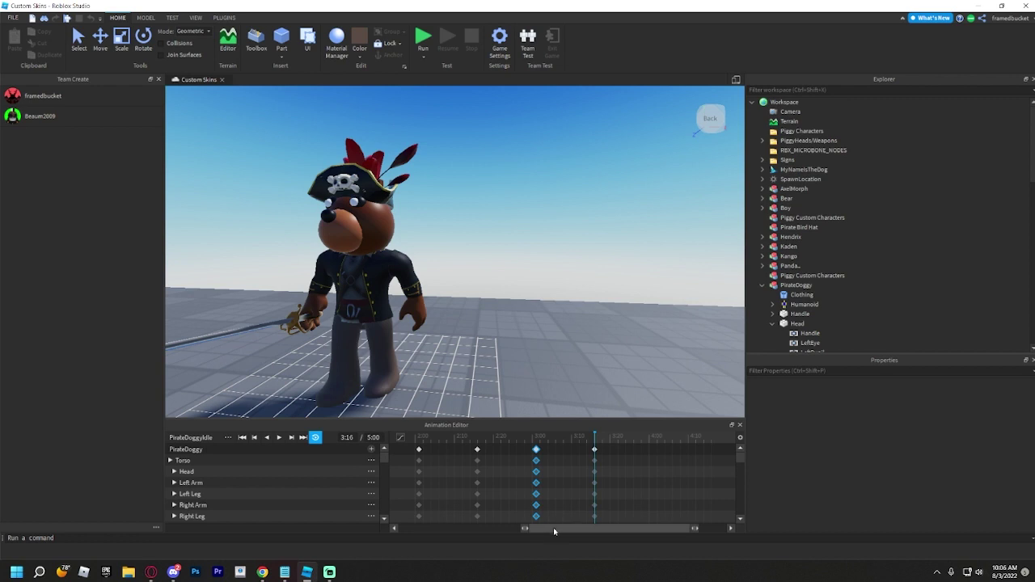
drag(554, 532, 562, 530)
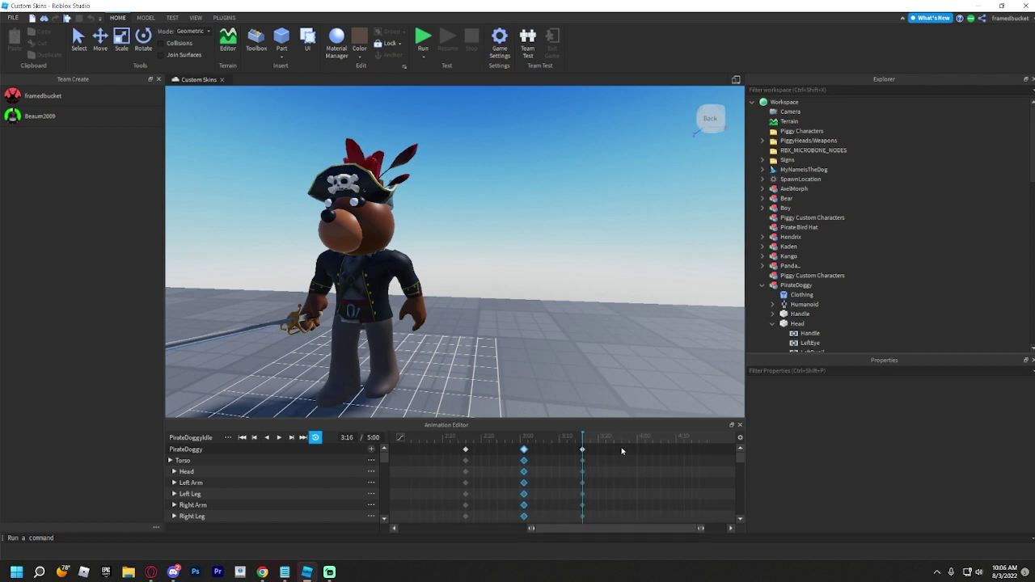
scroll(622, 451, up, 2)
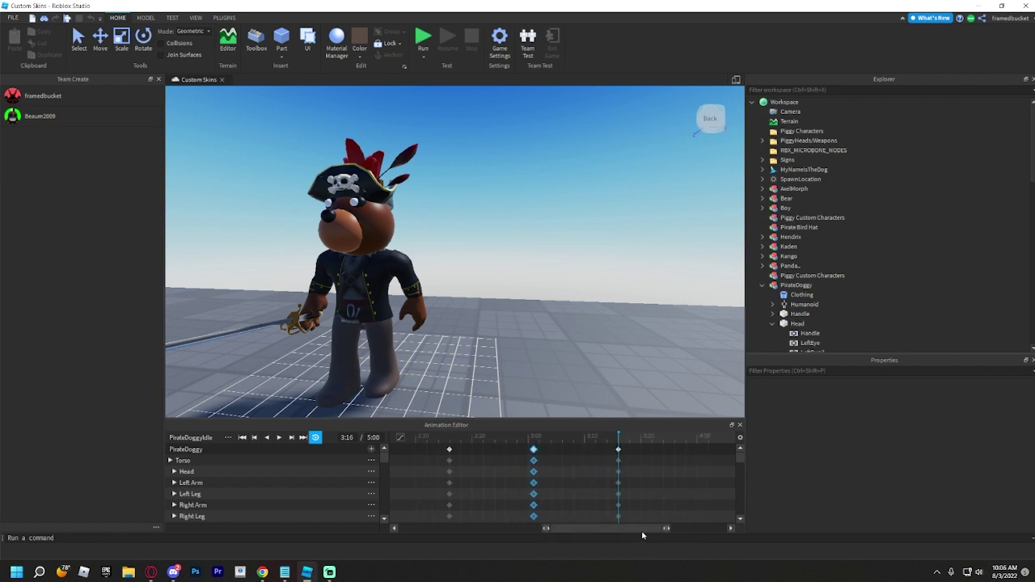
click(578, 470)
scroll(577, 470, up, 2)
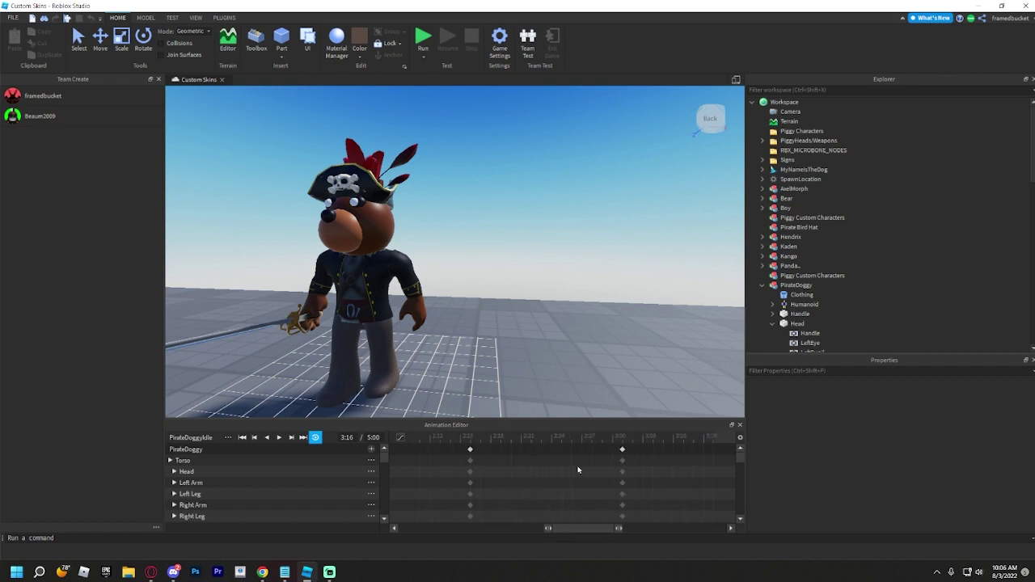
drag(582, 531, 659, 524)
click(530, 444)
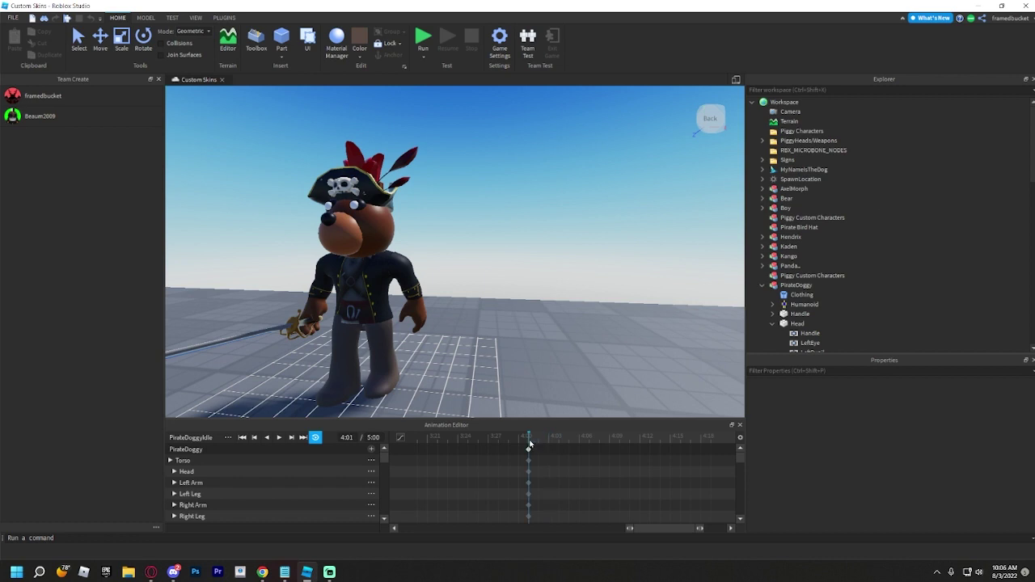
click(457, 441)
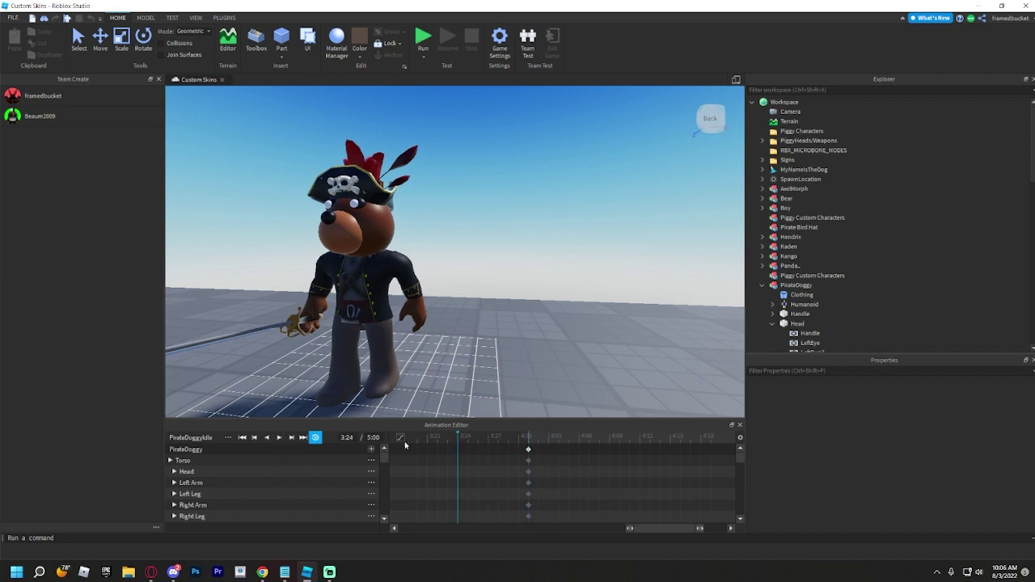
Tilt the character's head sideways at 4:03 to add a head keyframe
click(278, 437)
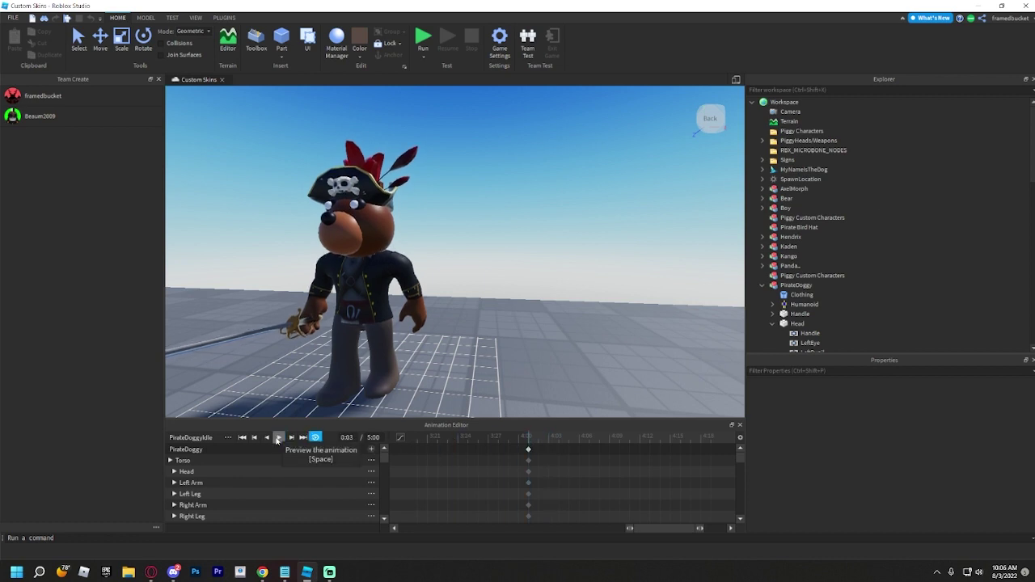
click(547, 443)
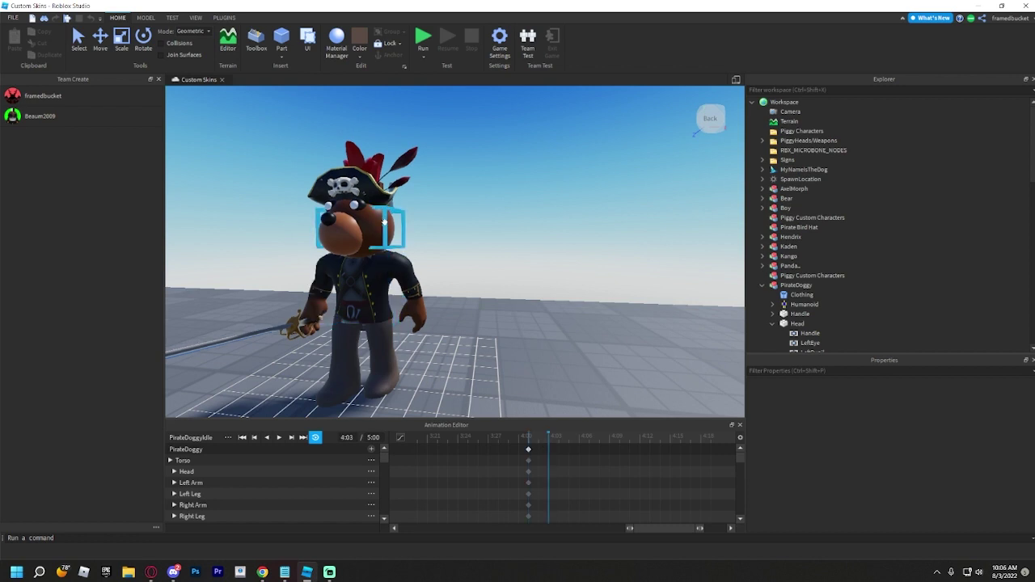
click(404, 237)
key(f)
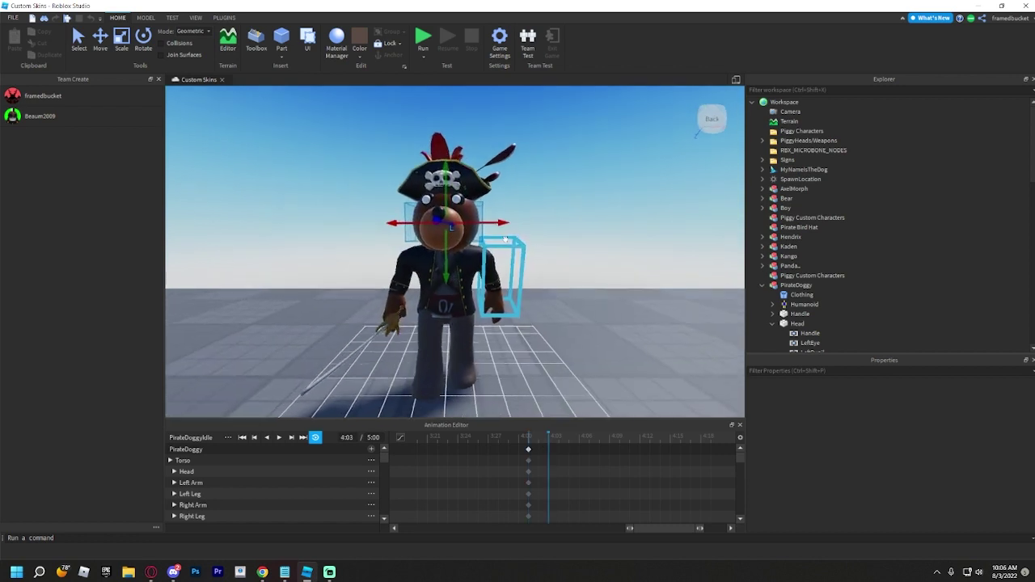
click(144, 41)
drag(402, 180, 385, 217)
Move the tilted head slightly at 4:03 so it sits properly on the neck, checking it from the side
click(94, 47)
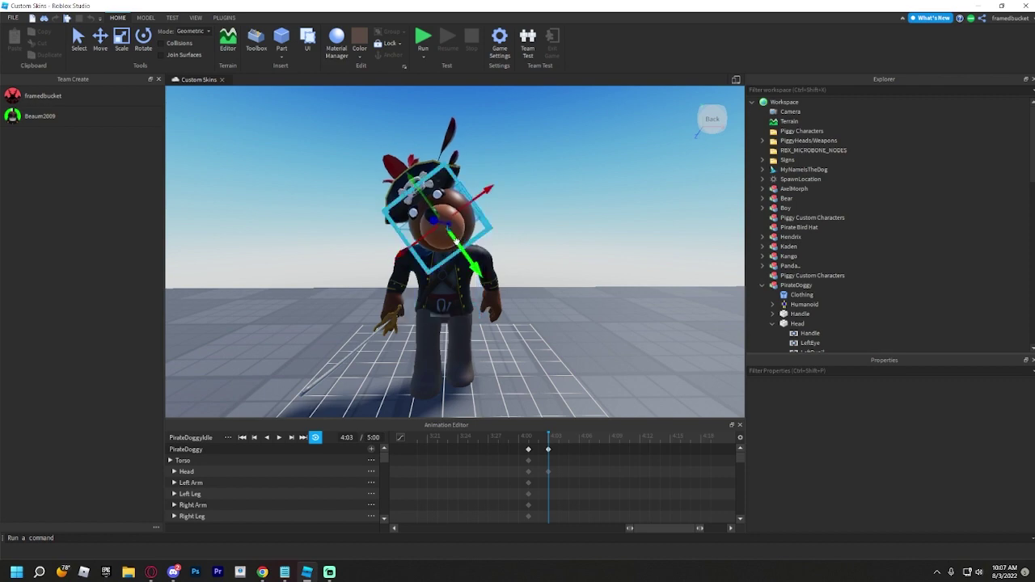
drag(457, 245, 454, 239)
right_drag(501, 229, 503, 230)
click(512, 219)
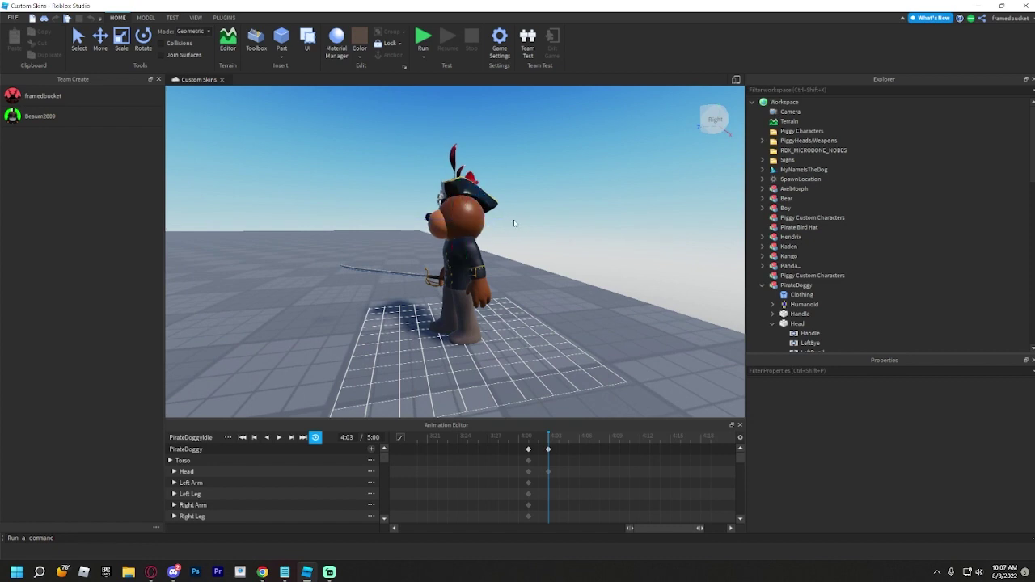
click(488, 221)
right_drag(589, 247, 591, 246)
drag(424, 203, 419, 197)
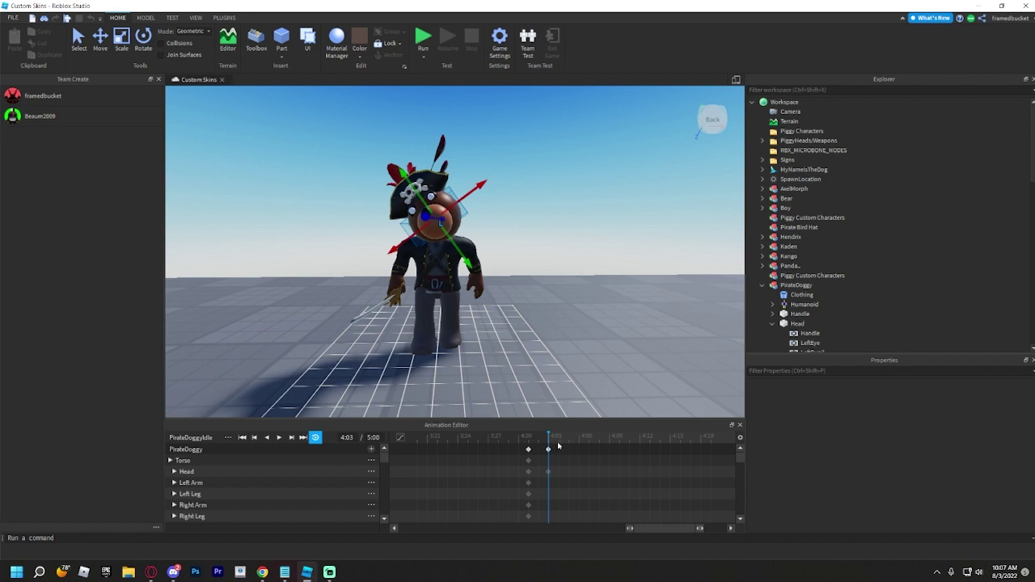
Try to rotate the tilted head further, then undo the rotation
drag(568, 441, 580, 442)
click(143, 37)
mouse_move(428, 202)
mouse_down()
mouse_move(400, 178)
mouse_move(415, 188)
mouse_up()
key(ctrl+z)
key(ctrl+z)
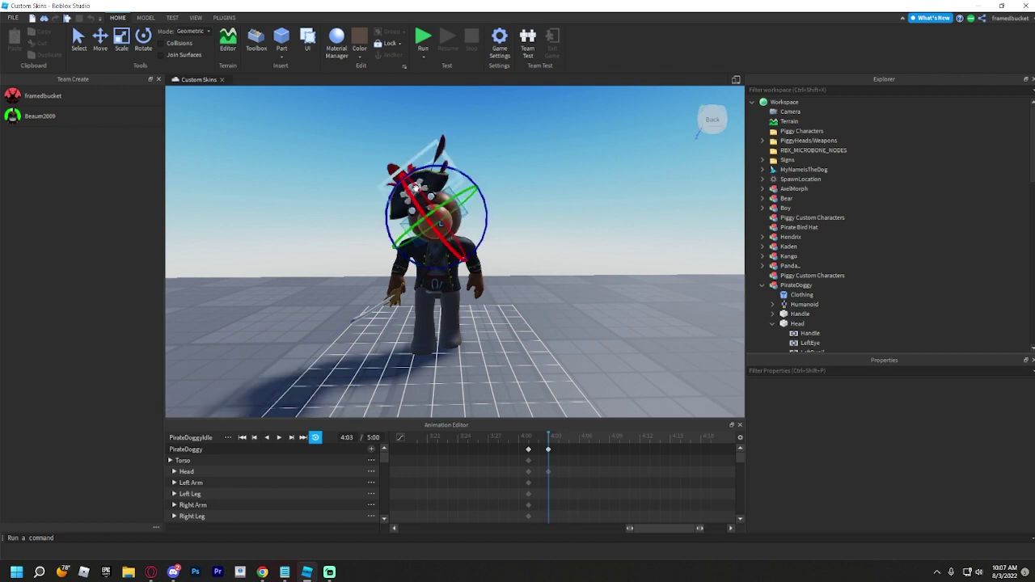
Try to tip the tilted head backward and shift it at 4:03, then undo the change
right_drag(561, 232, 514, 234)
drag(409, 191, 402, 183)
right_drag(421, 202, 198, 89)
click(104, 42)
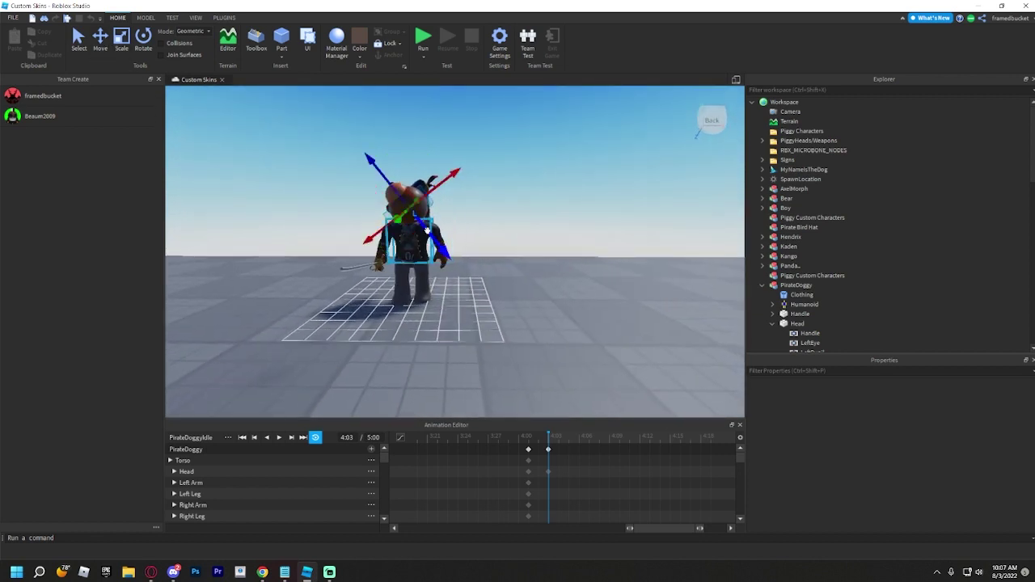
drag(427, 232, 425, 230)
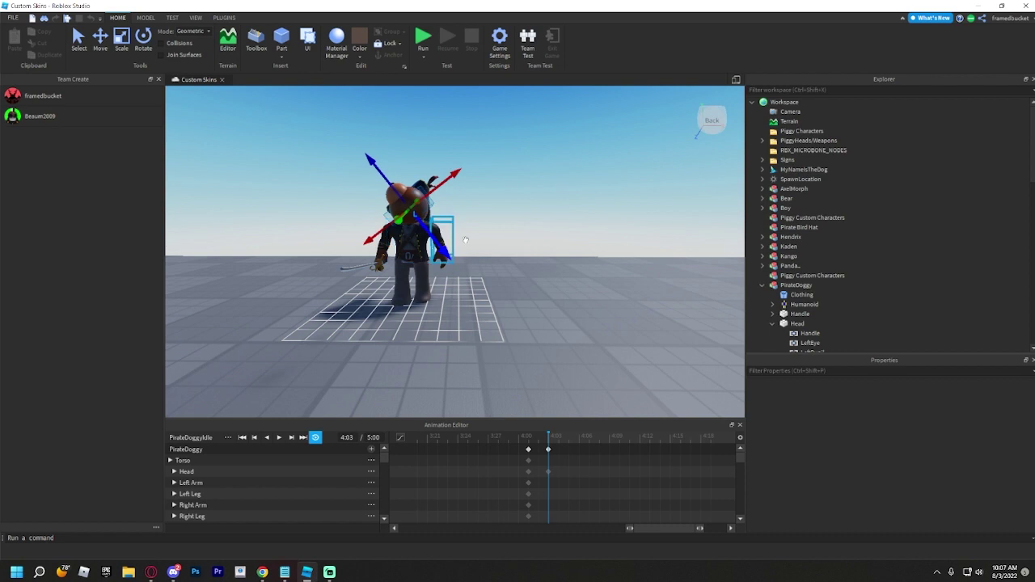
scroll(502, 246, up, 3)
right_drag(554, 255, 536, 257)
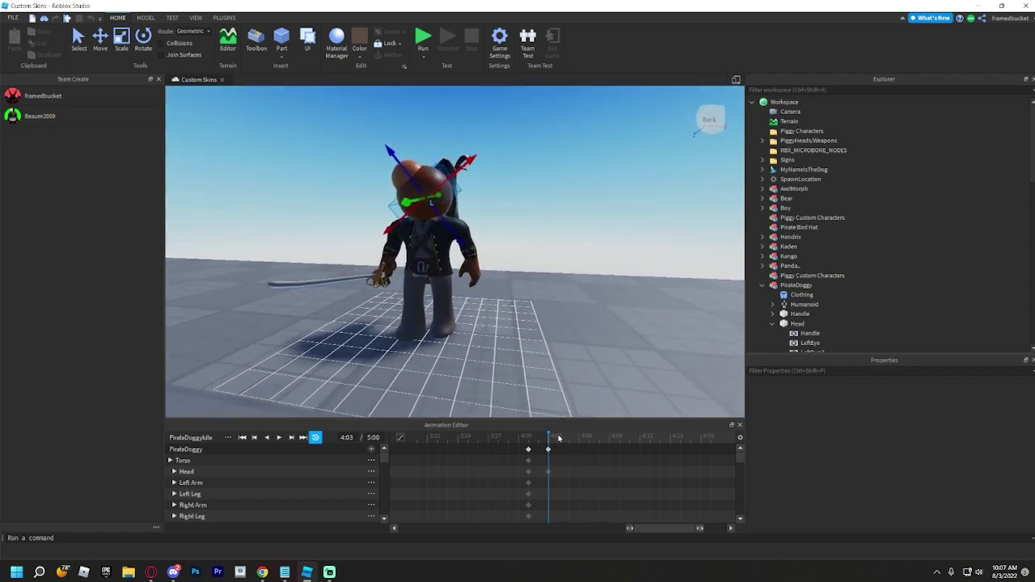
key(ctrl+z)
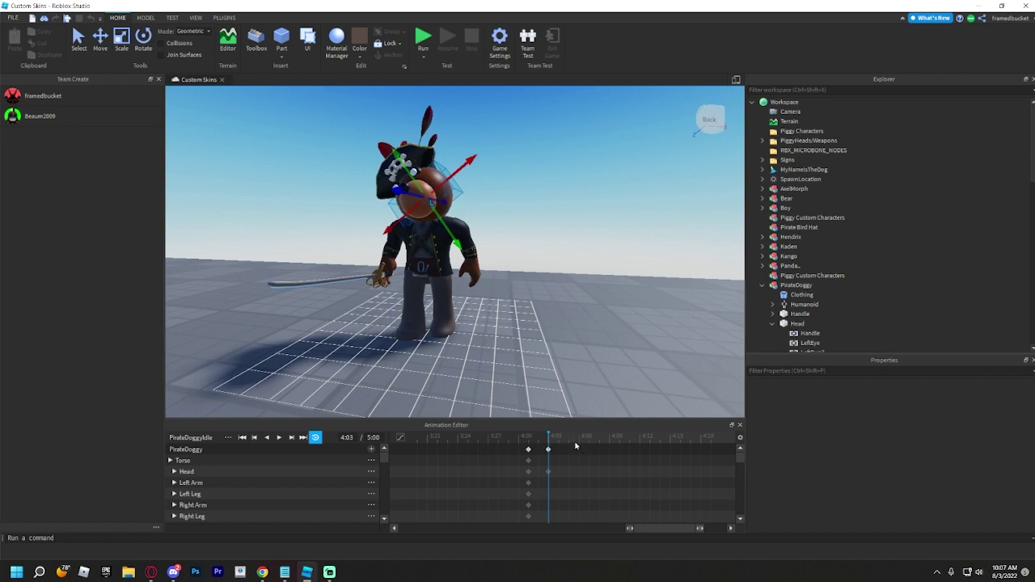
Tip the tilted head backward at 4:06 to add a second head keyframe
click(568, 443)
click(579, 443)
click(143, 36)
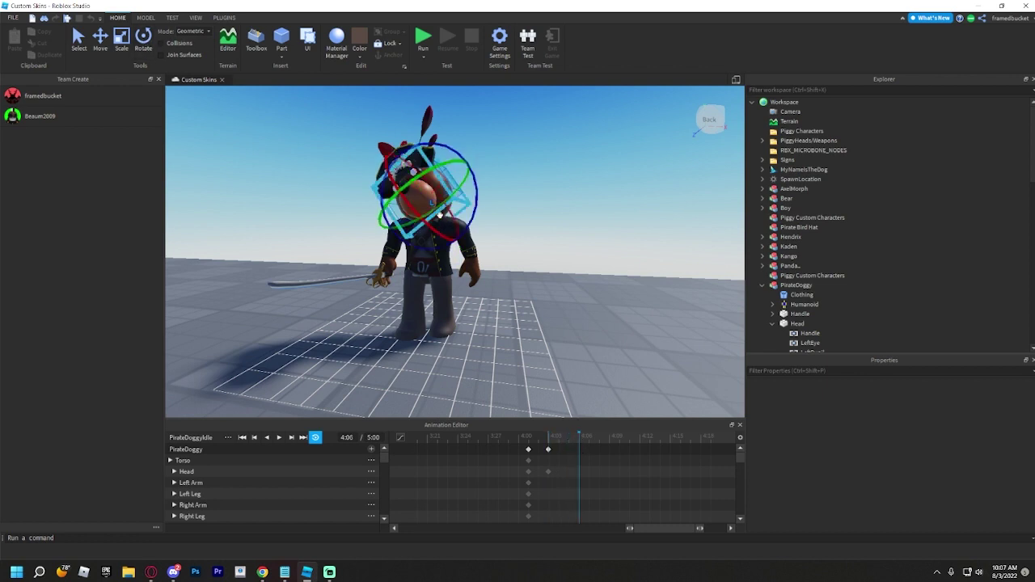
drag(444, 202, 365, 141)
Preview the head movement from the 4:01 keyframe, then stop playback
drag(543, 437, 529, 438)
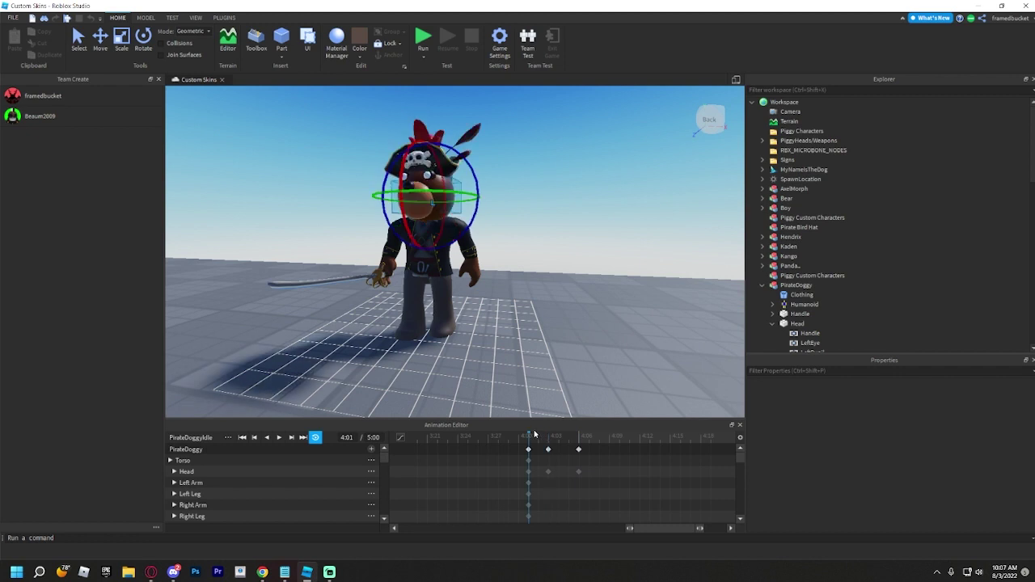
click(277, 439)
click(278, 440)
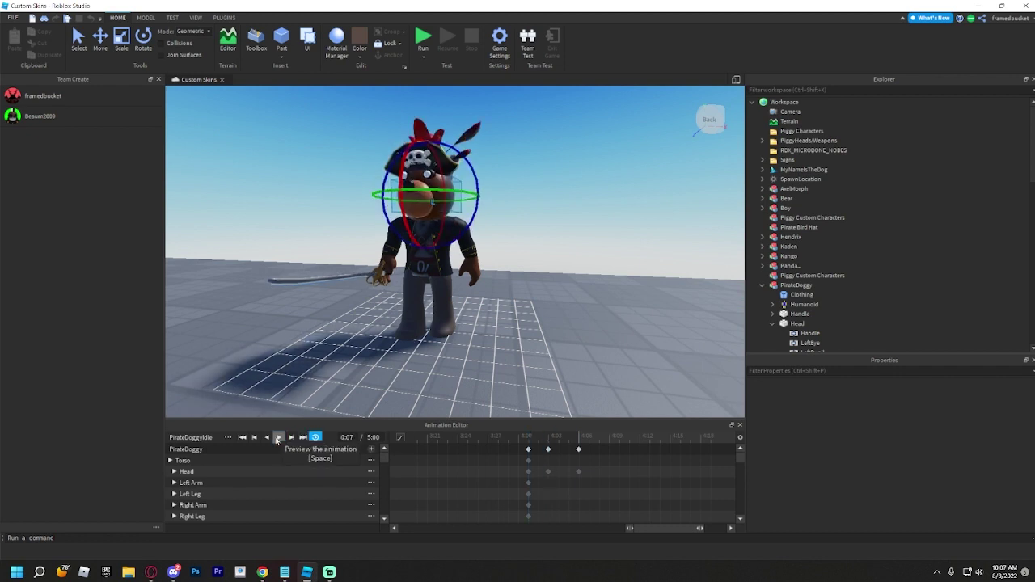
Try a further head rotation at 4:09, then delete its keyframe
drag(580, 439, 613, 439)
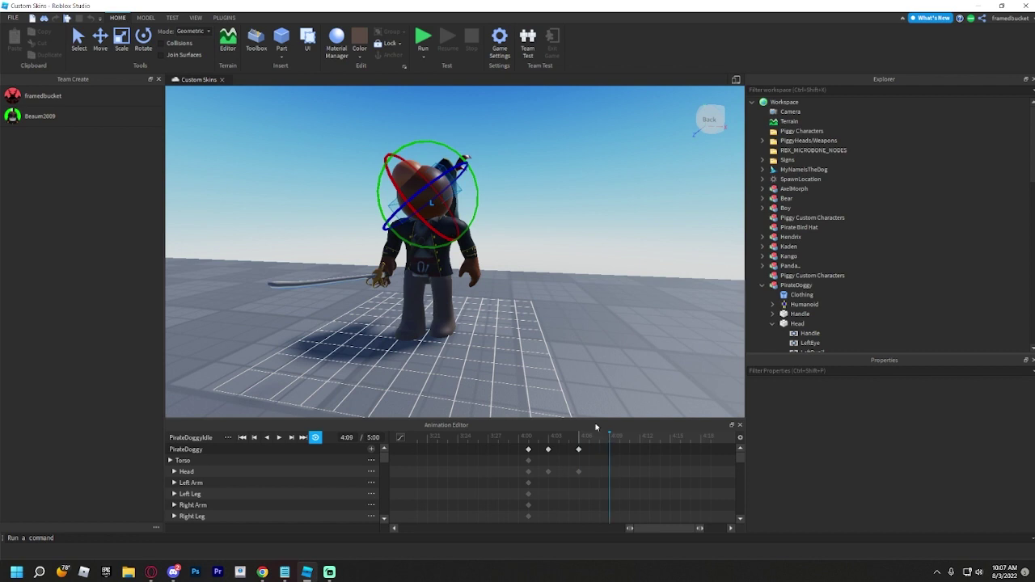
right_drag(447, 212, 515, 263)
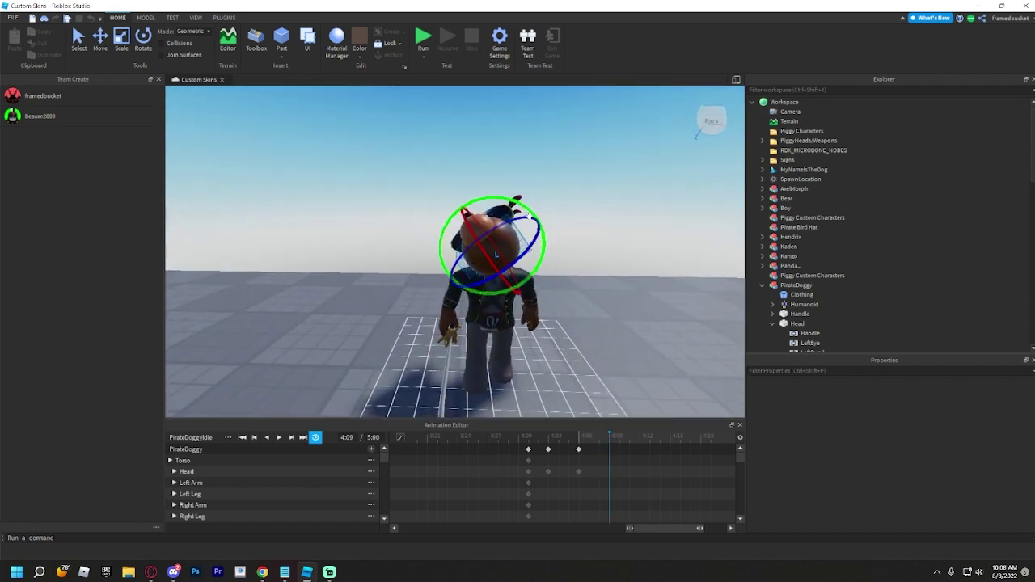
mouse_move(531, 215)
mouse_down()
mouse_move(561, 286)
mouse_move(550, 239)
mouse_move(524, 212)
mouse_up()
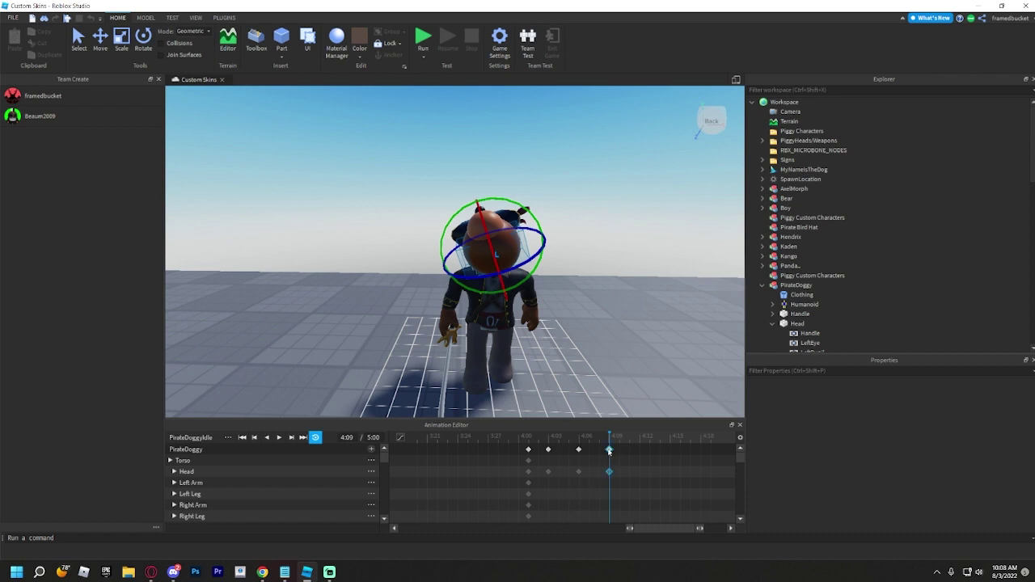
key(Delete)
Copy the full-body keyframe at 4:01 and paste it at 4:09
click(529, 451)
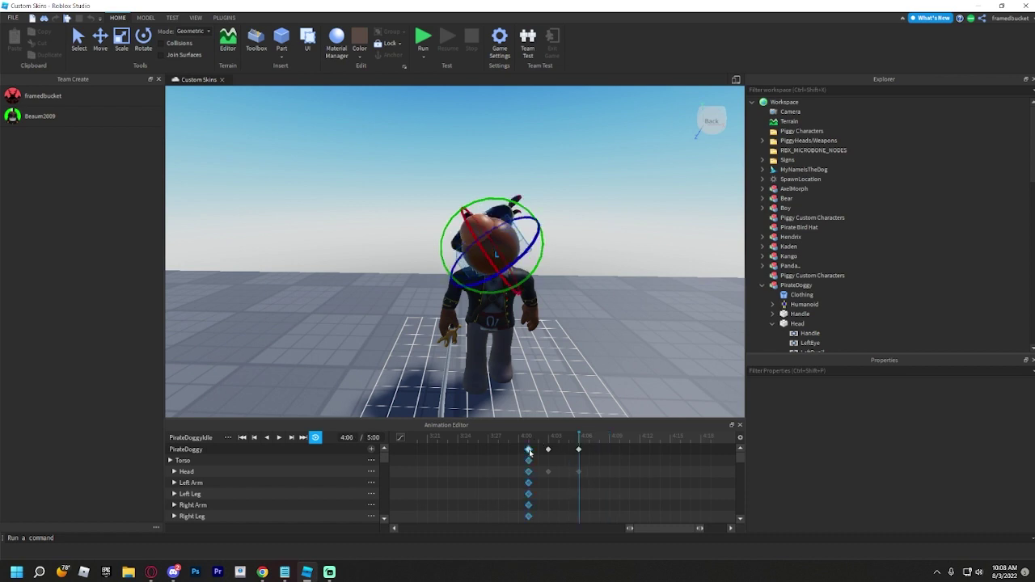
click(599, 442)
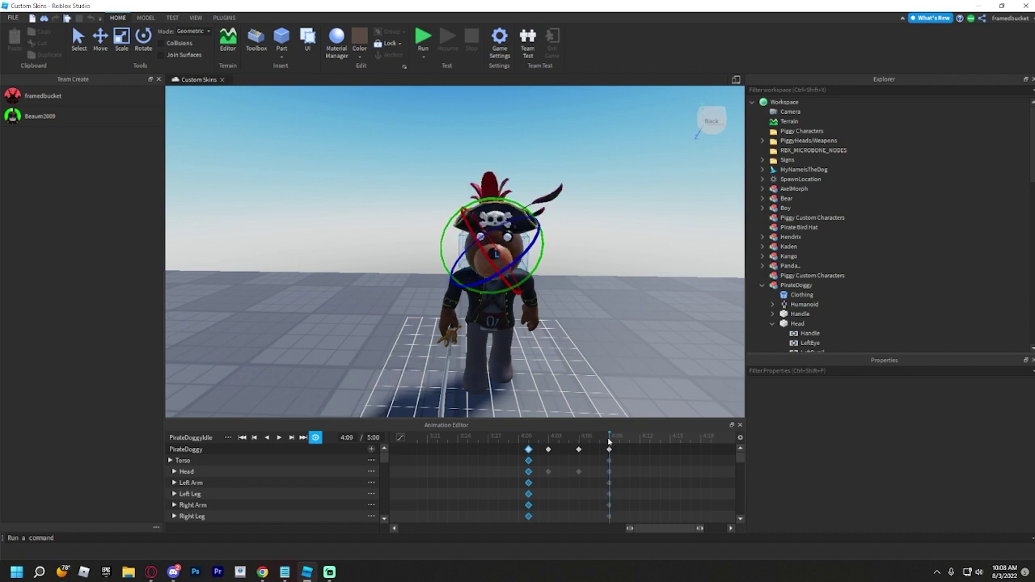
key(ctrl+v)
Play the animation to check the head tilt and its return to the idle pose, then stop it
drag(599, 441, 520, 446)
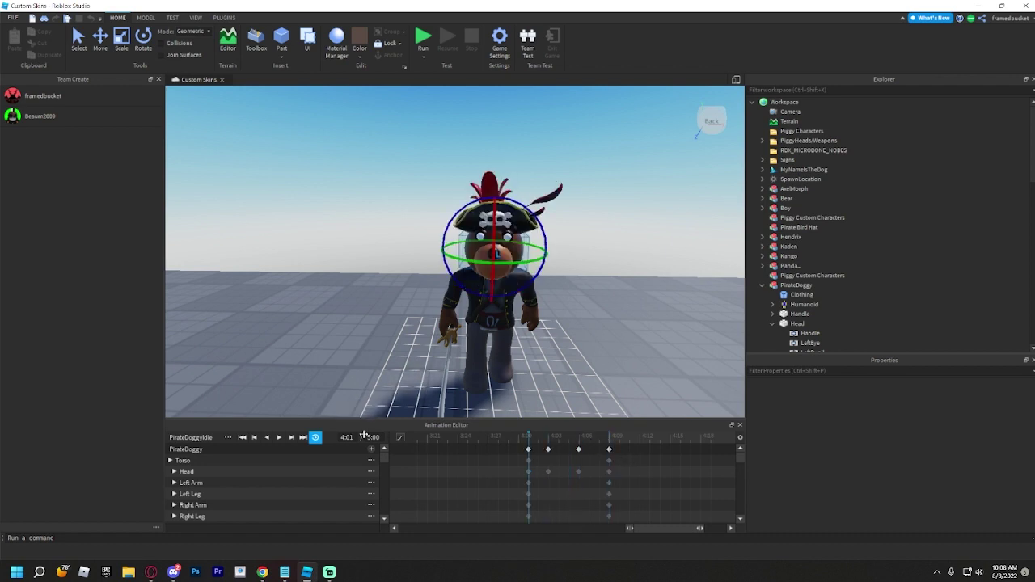
click(278, 437)
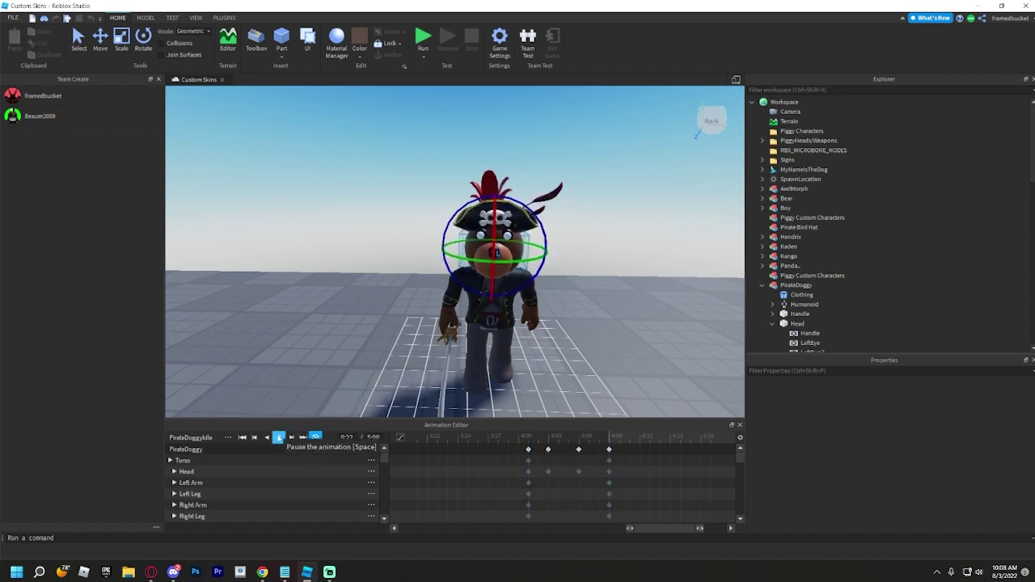
scroll(326, 298, down, 2)
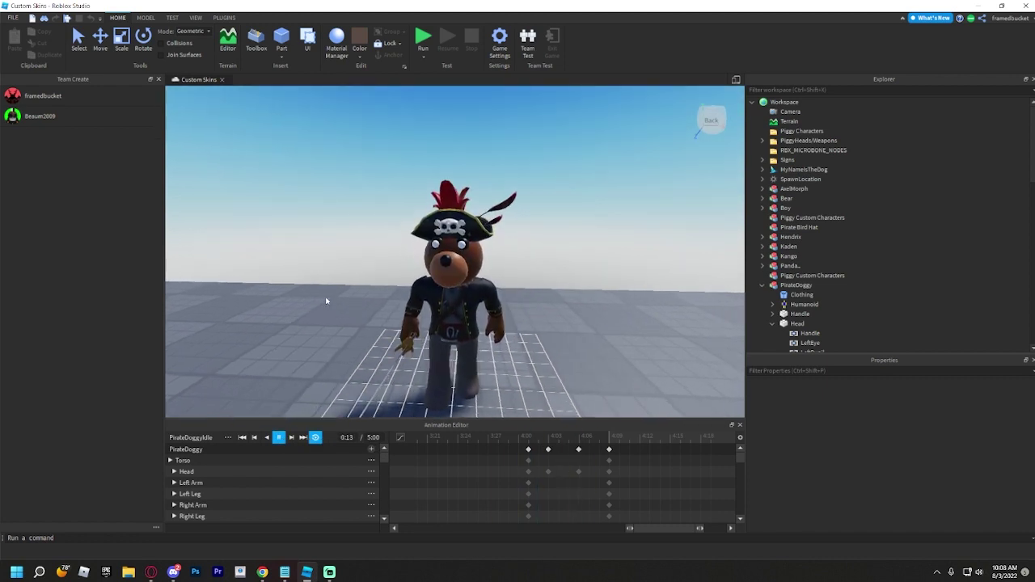
click(278, 438)
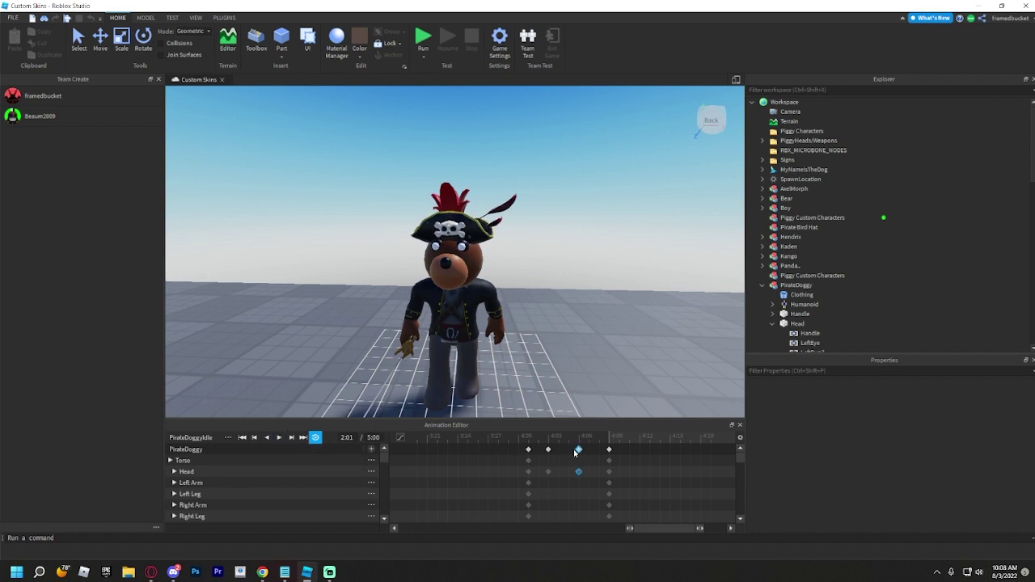
Shift the second head keyframe to 4:05 and the final full-body keyframe to 4:08, then preview the new timing
drag(575, 453, 599, 451)
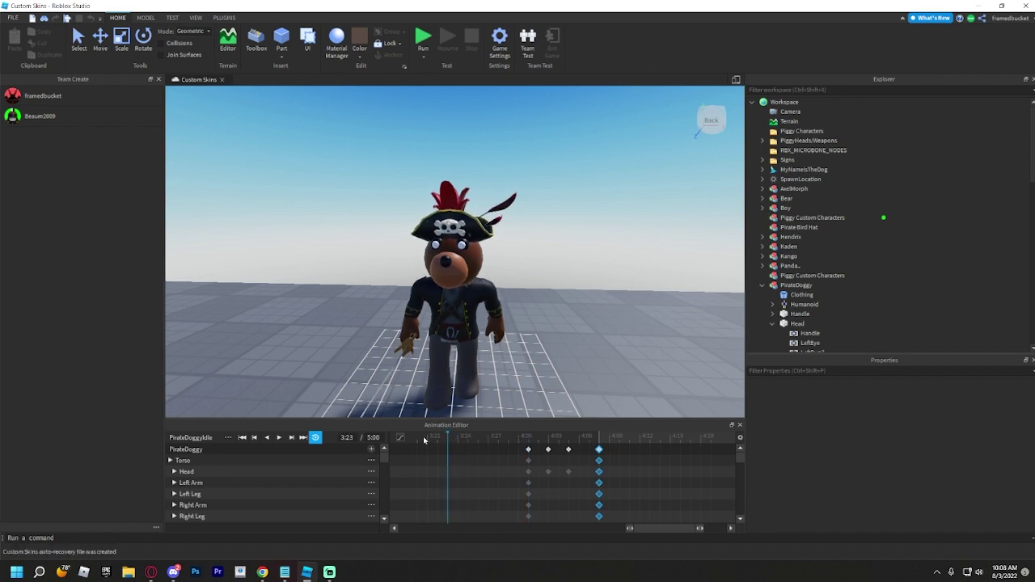
click(279, 438)
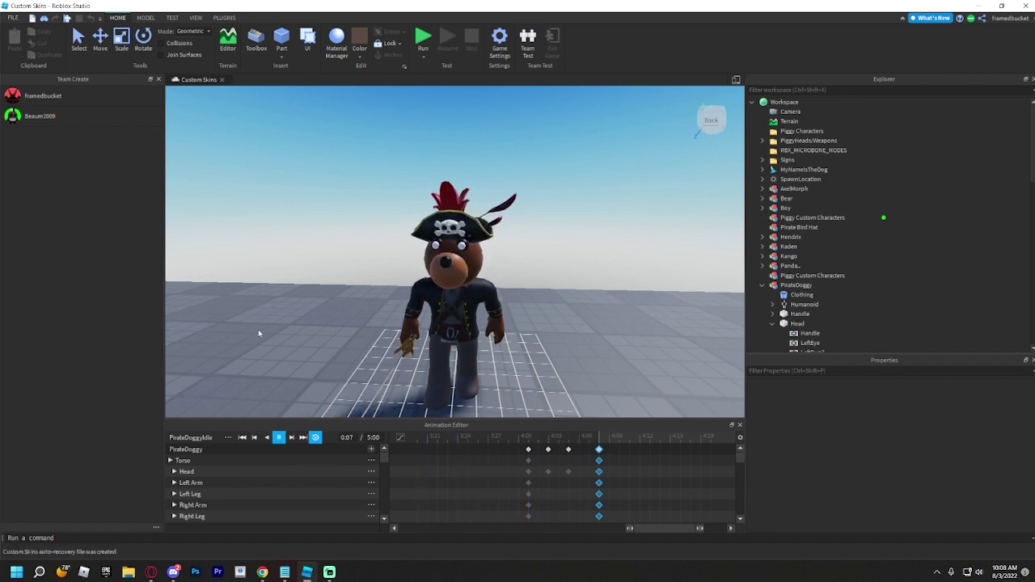
scroll(275, 272, up, 2)
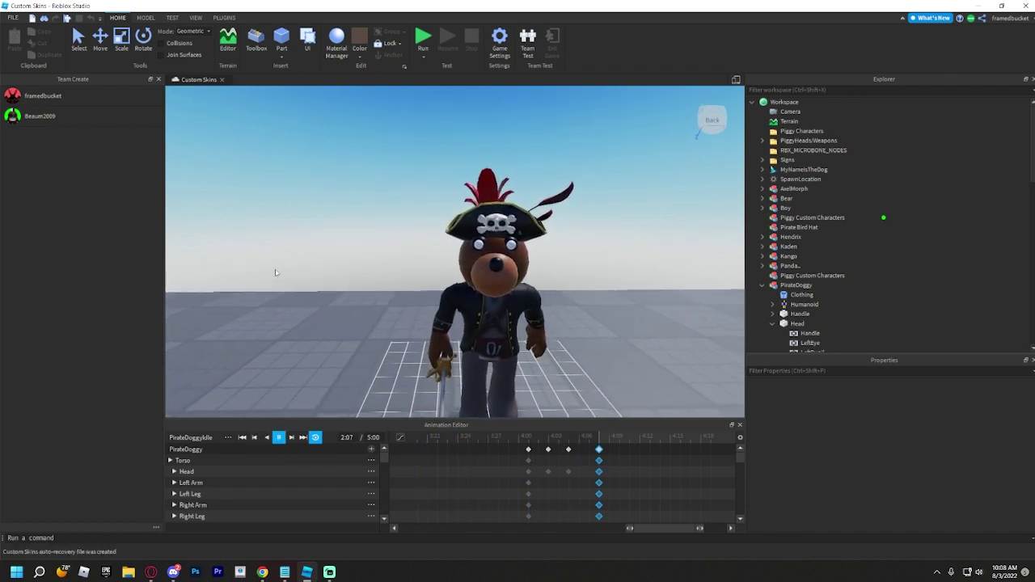
scroll(275, 272, down, 3)
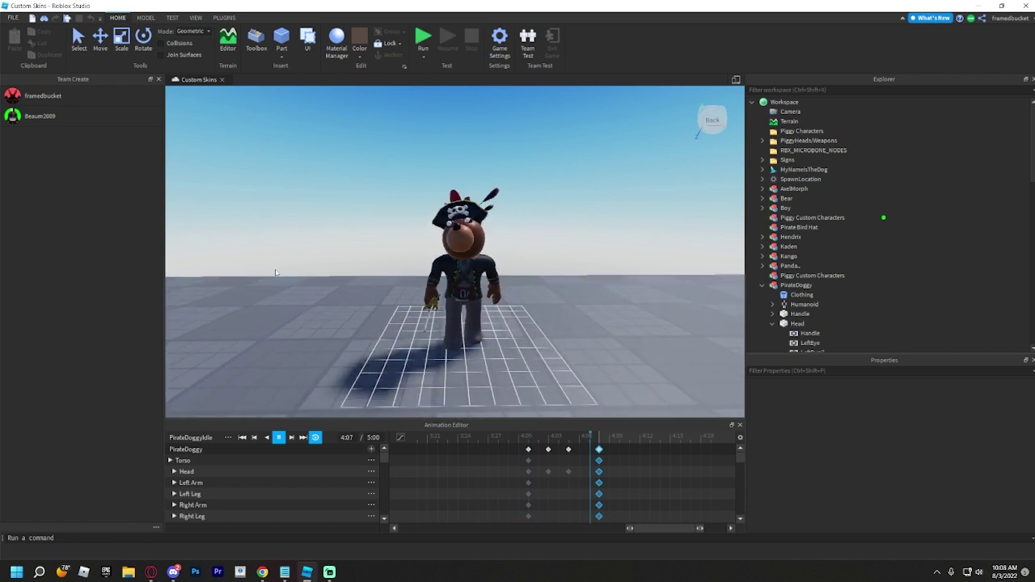
scroll(354, 264, down, 2)
scroll(353, 264, up, 2)
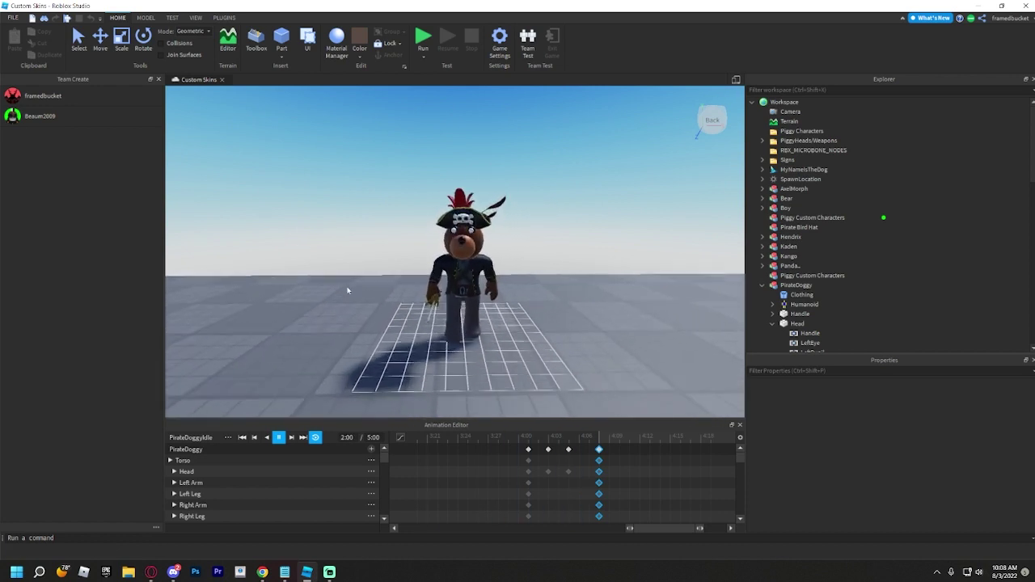
click(279, 438)
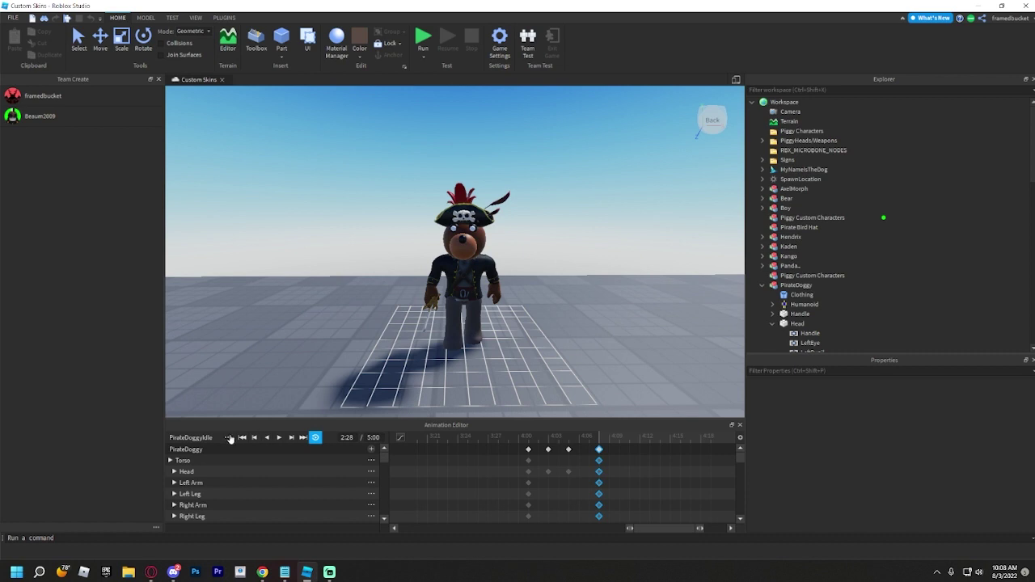
Save the PirateDoggyIdle animation
click(229, 438)
click(253, 455)
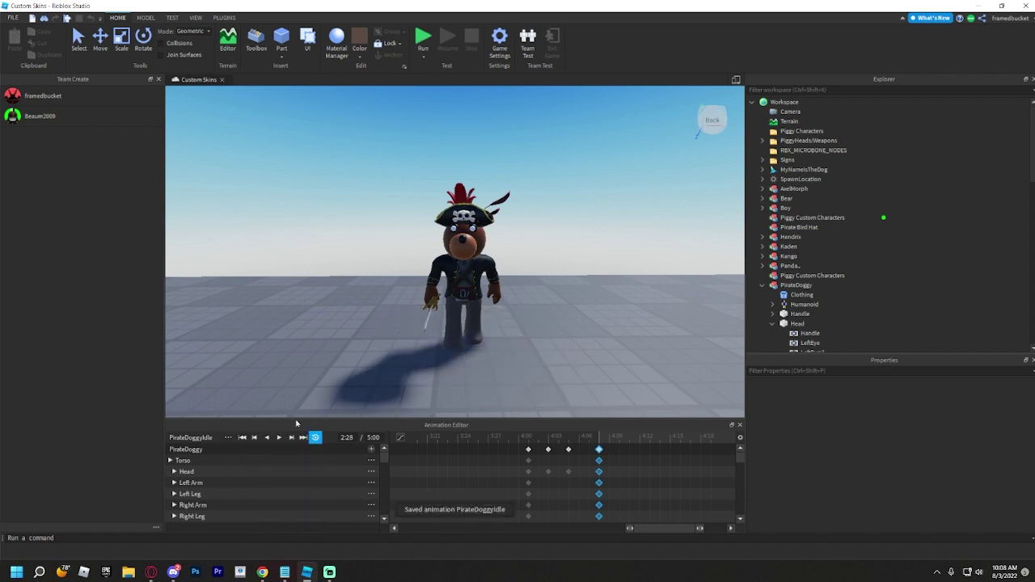
Publish the animation to Roblox with the title PirateDoggyIdle and copy its asset ID
click(228, 437)
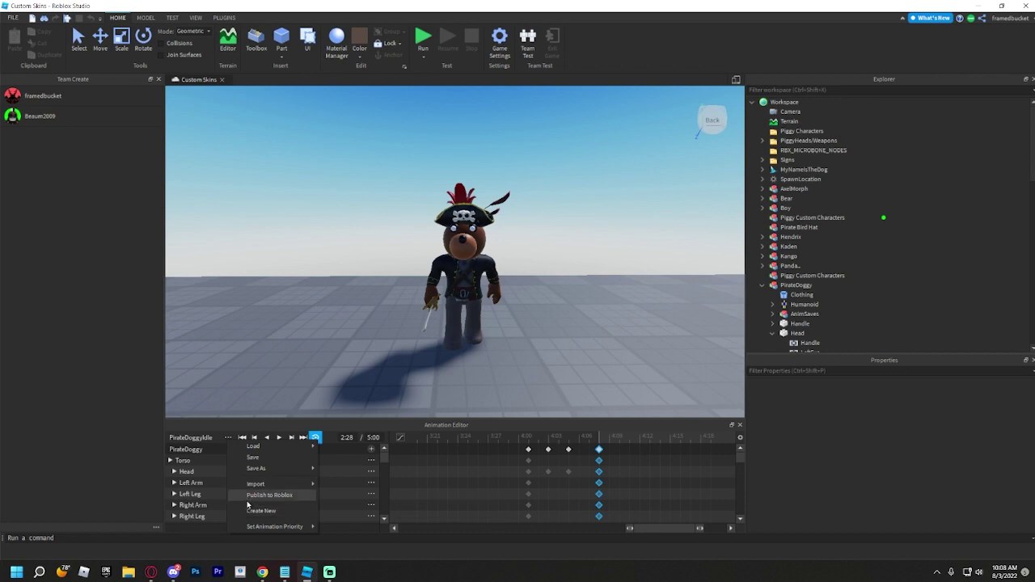
click(250, 495)
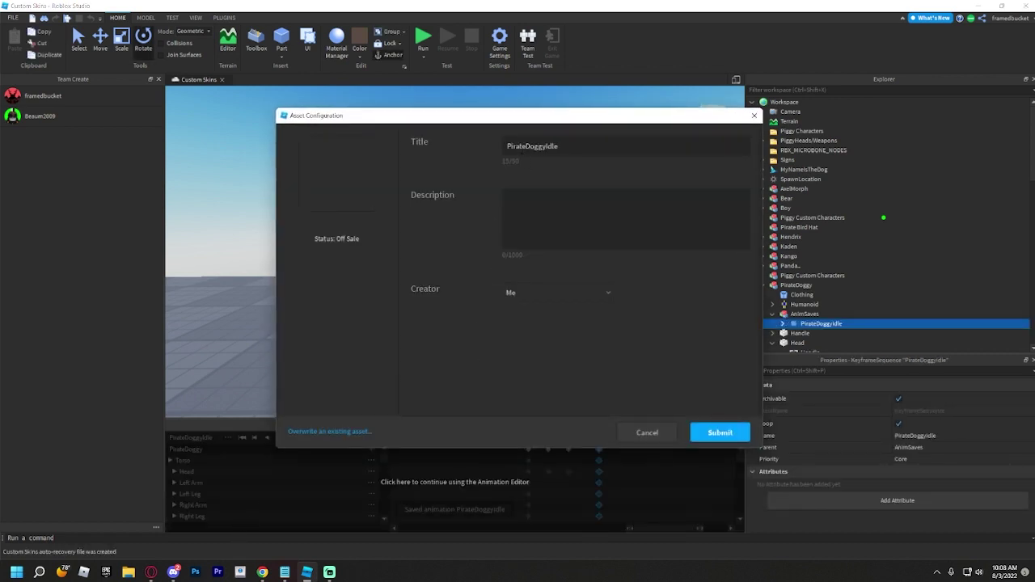
click(707, 432)
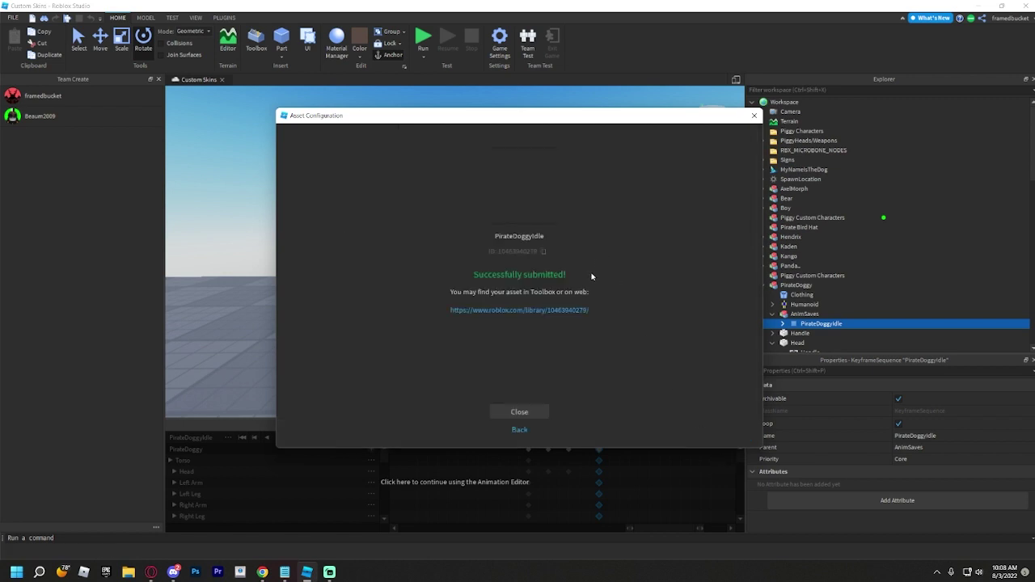
click(543, 252)
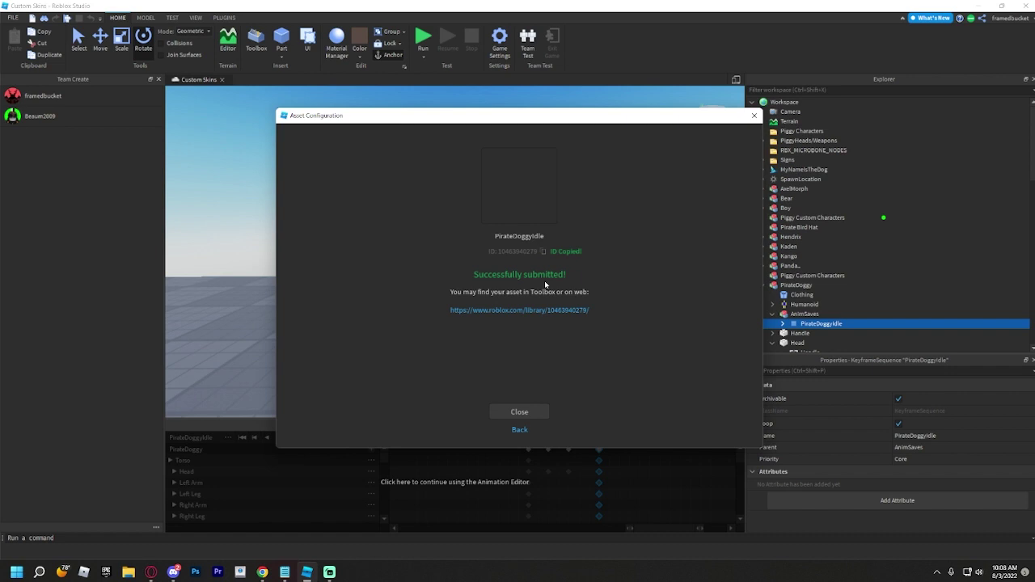
click(520, 412)
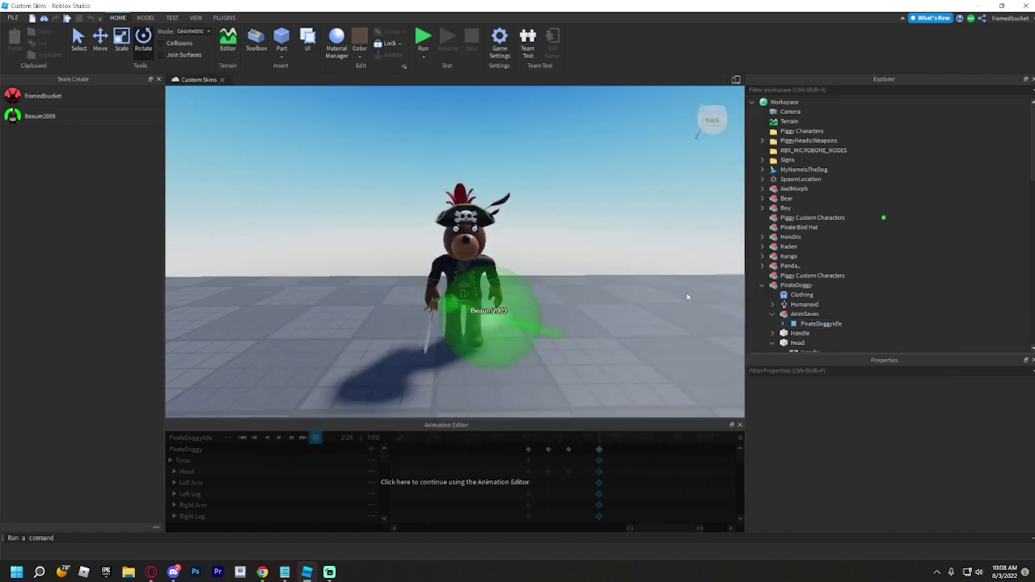
Collapse the AnimSaves folder and the Head part inside the PirateDoggy model
click(774, 314)
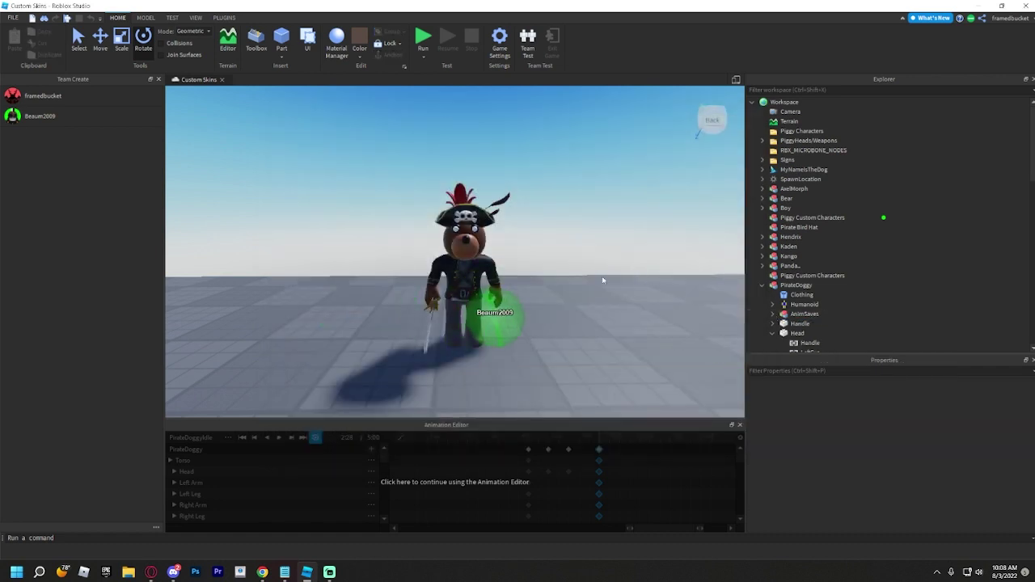
right_drag(602, 276, 605, 280)
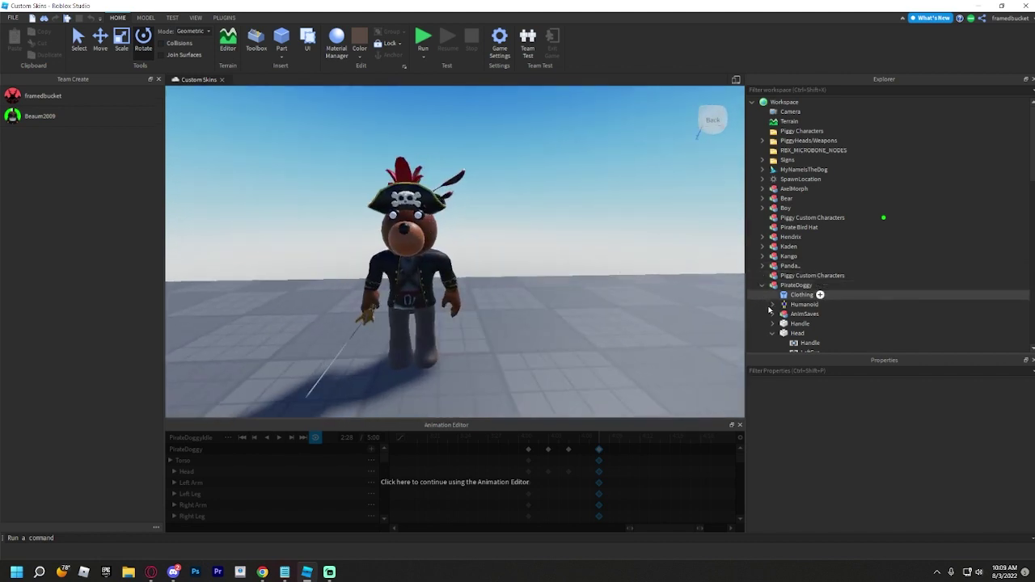
click(772, 333)
scroll(775, 333, down, 3)
scroll(776, 334, down, 3)
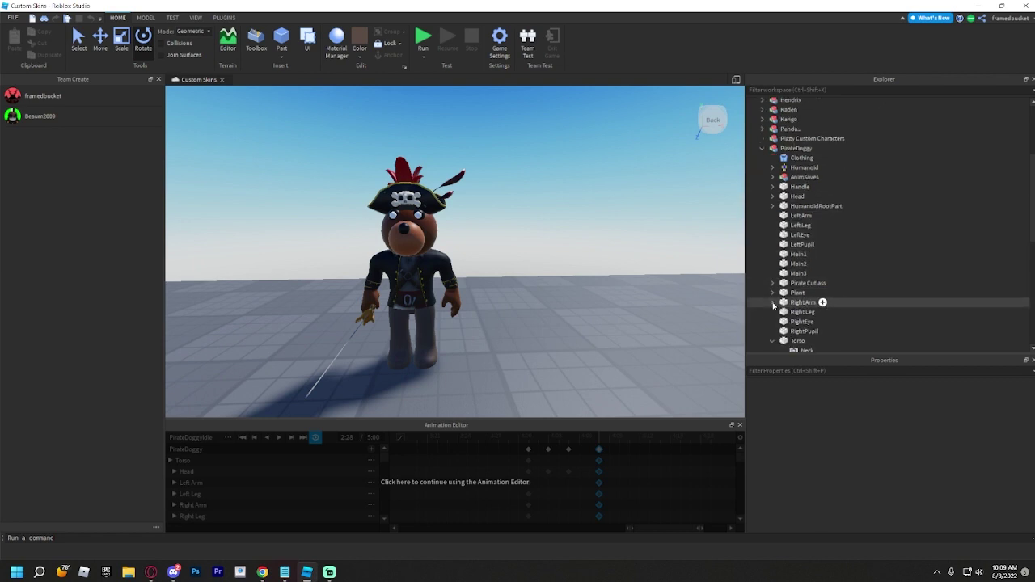
scroll(776, 307, up, 5)
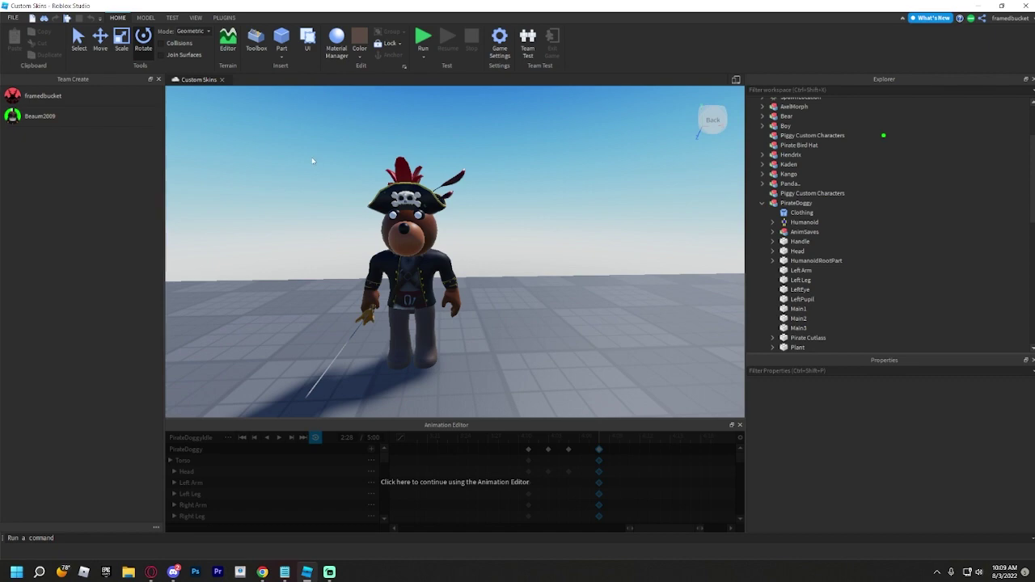
Switch to Chrome to view the AnimateSauce model page on the Creator Marketplace, and return to Roblox Studio
key(alt+Tab)
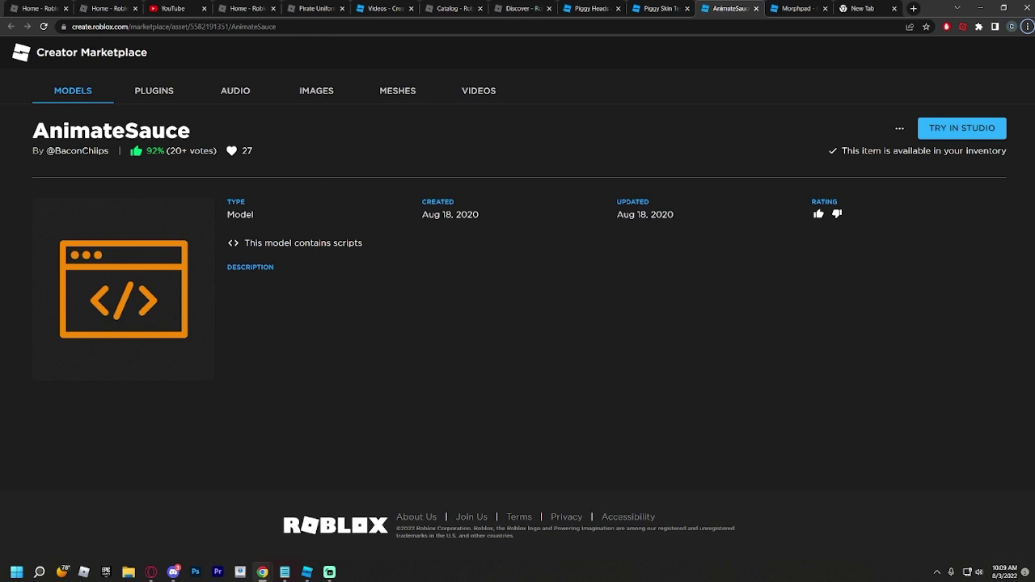
click(205, 27)
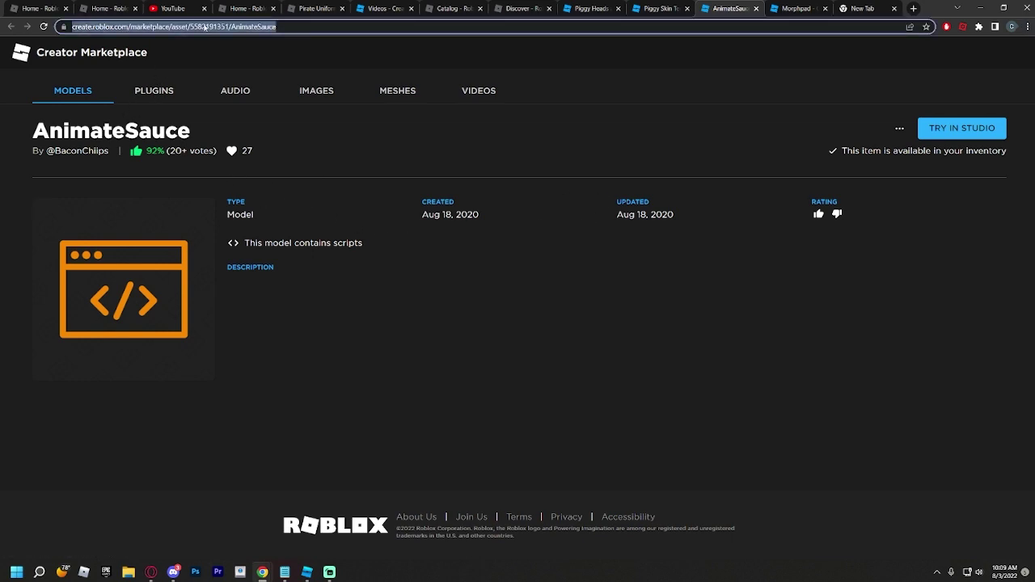
click(287, 161)
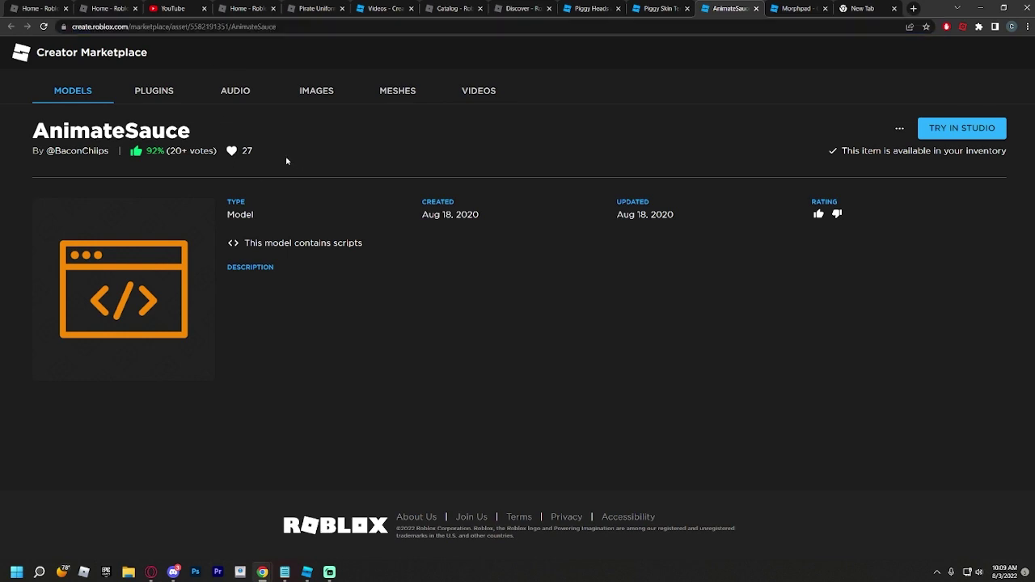
key(super+Tab)
click(227, 185)
key(super+Tab)
click(392, 228)
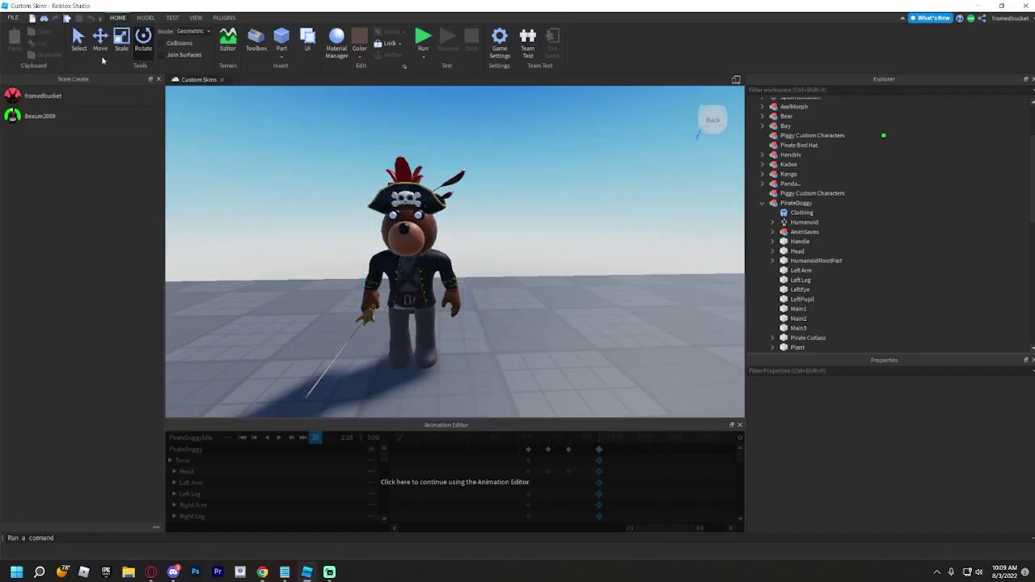
Insert the AnimateSauce script from the owned models in the Toolbox and parent it to the PirateDoggy model
click(194, 17)
click(89, 43)
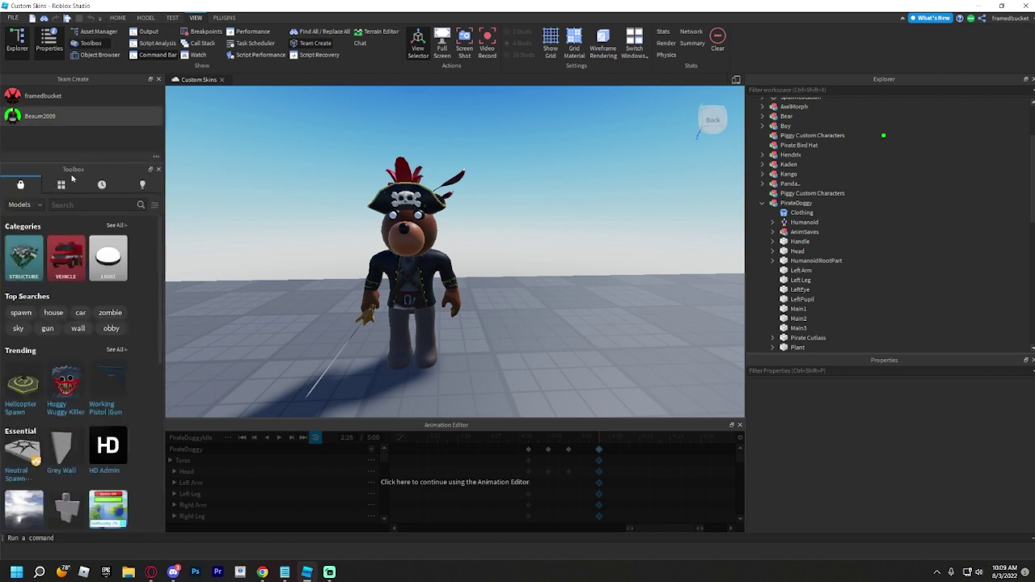
click(62, 185)
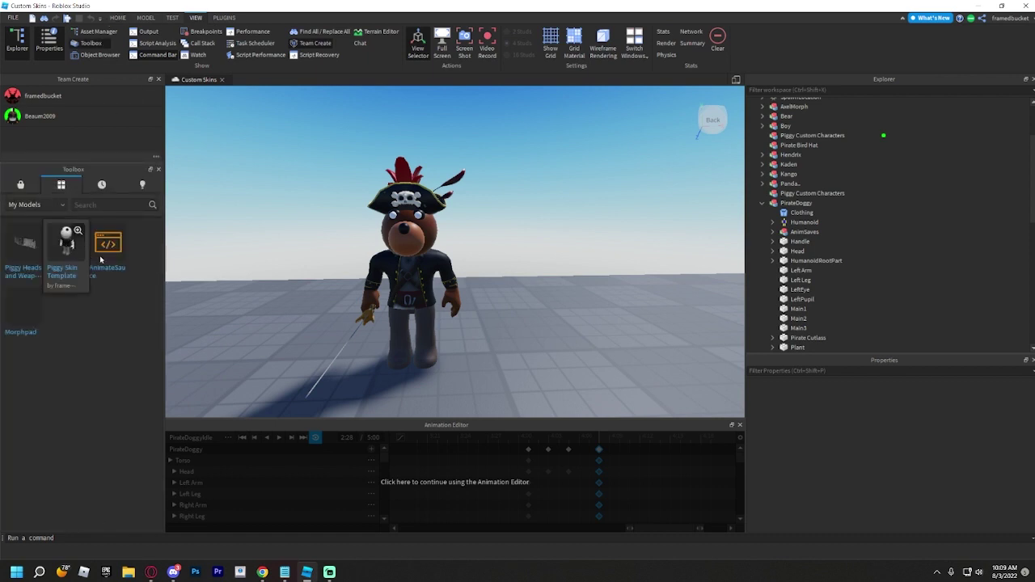
click(109, 257)
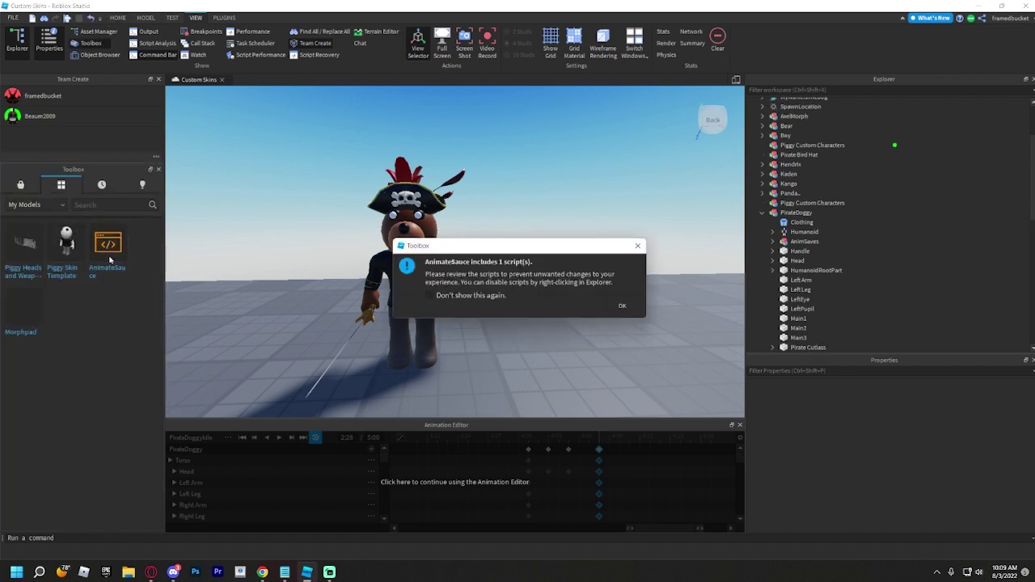
click(622, 306)
drag(800, 102, 810, 228)
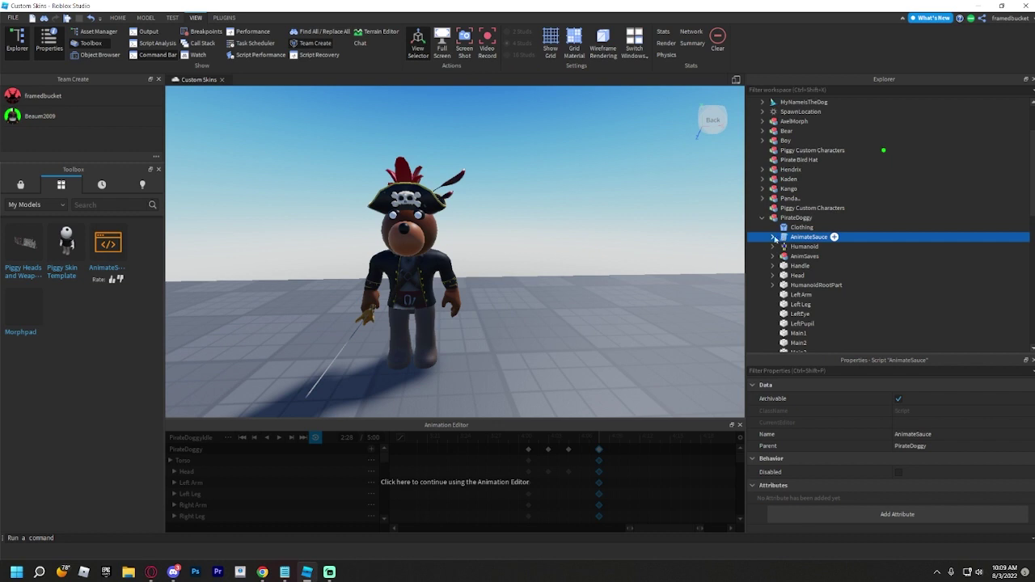
click(773, 238)
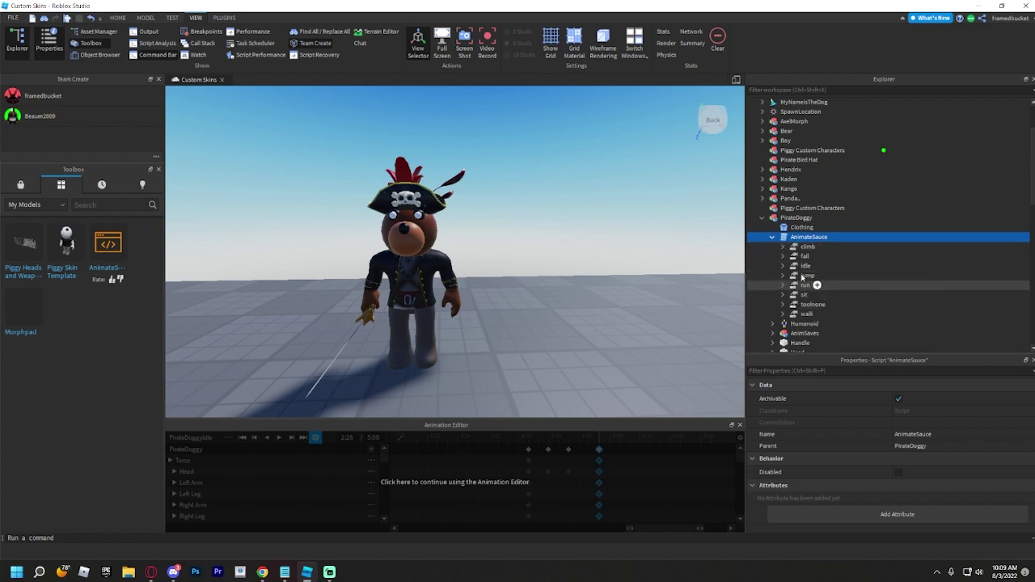
click(804, 267)
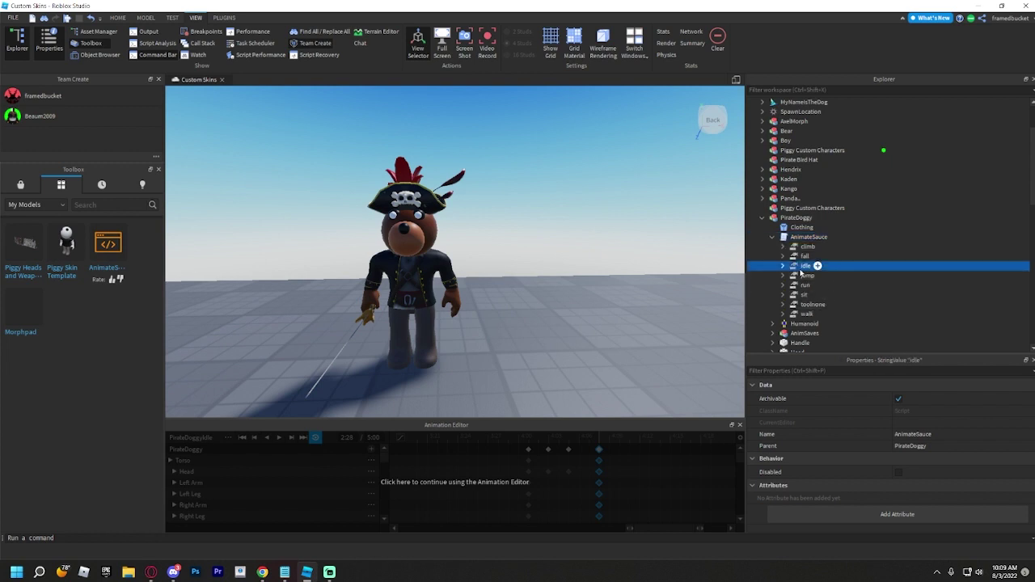
click(909, 448)
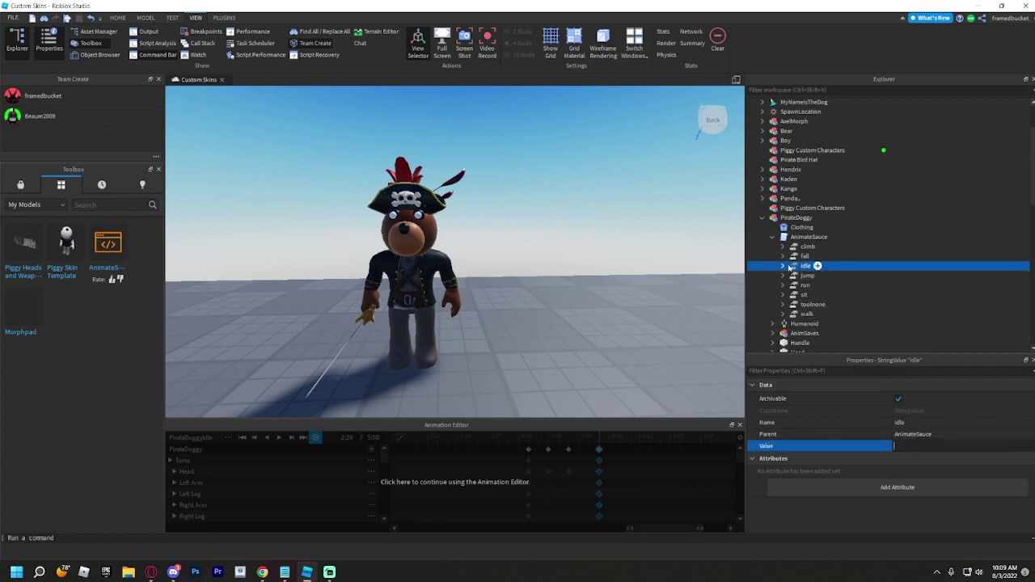
click(789, 268)
click(785, 267)
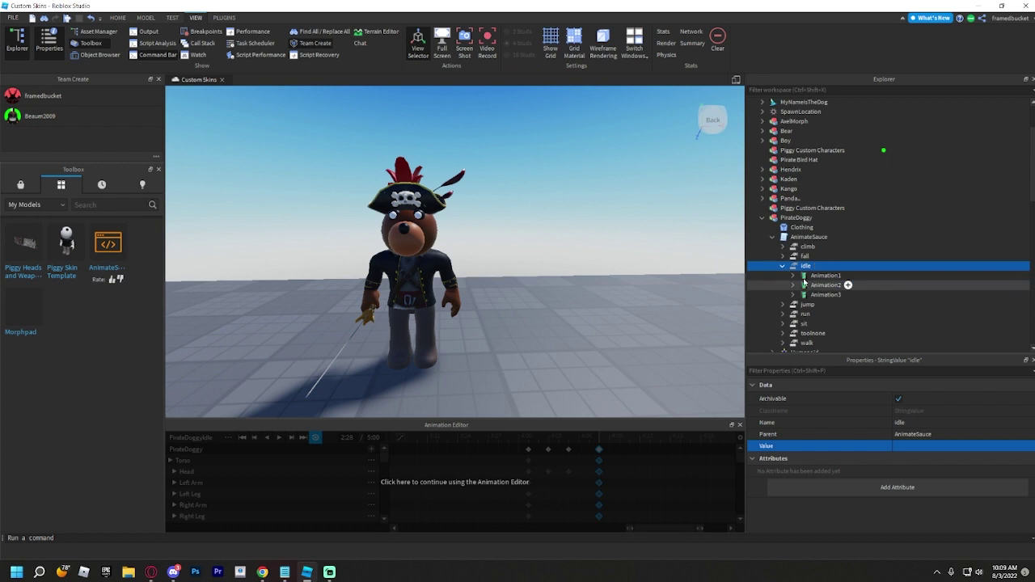
click(804, 279)
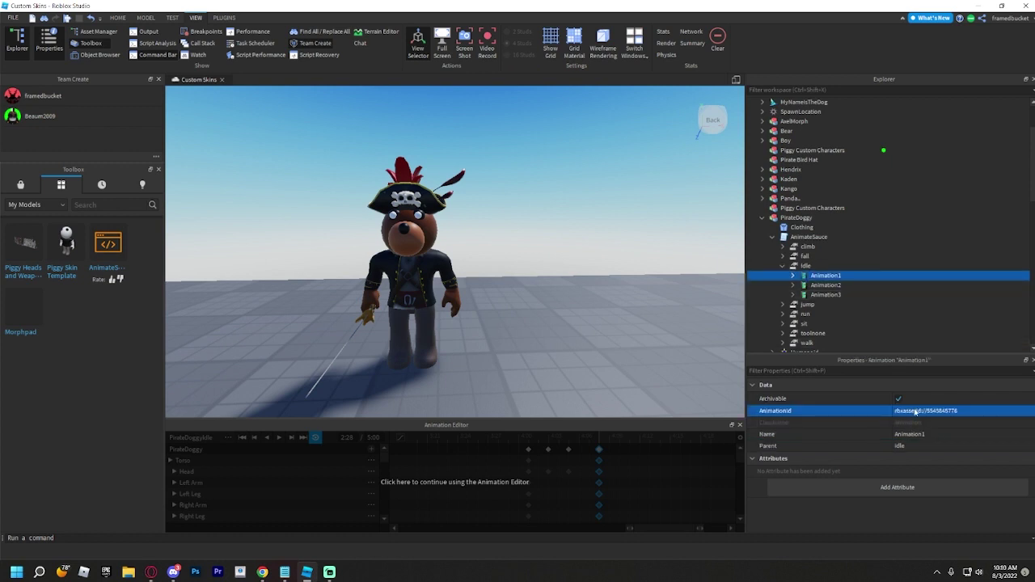
click(917, 411)
key(ctrl+v)
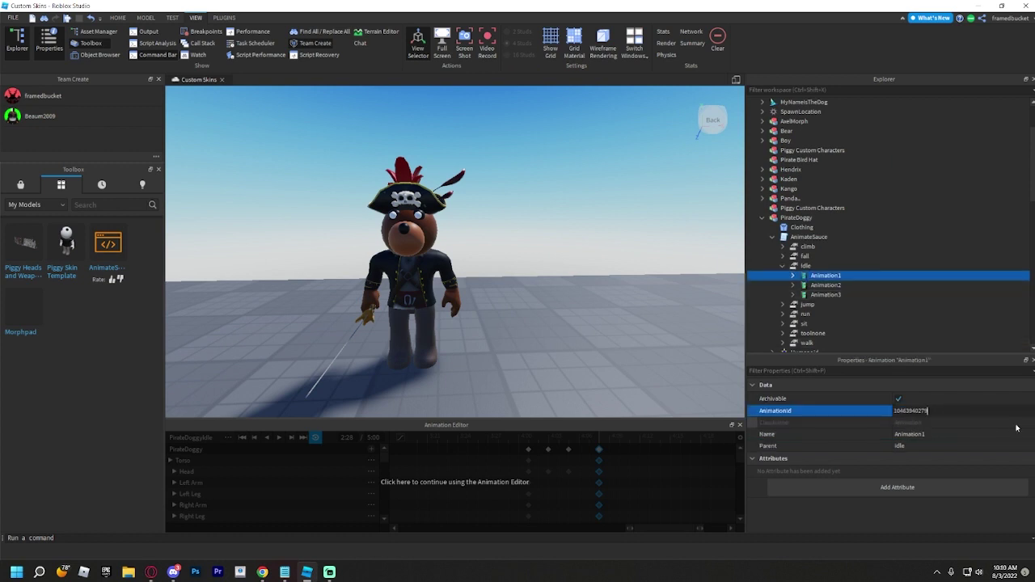
key(Escape)
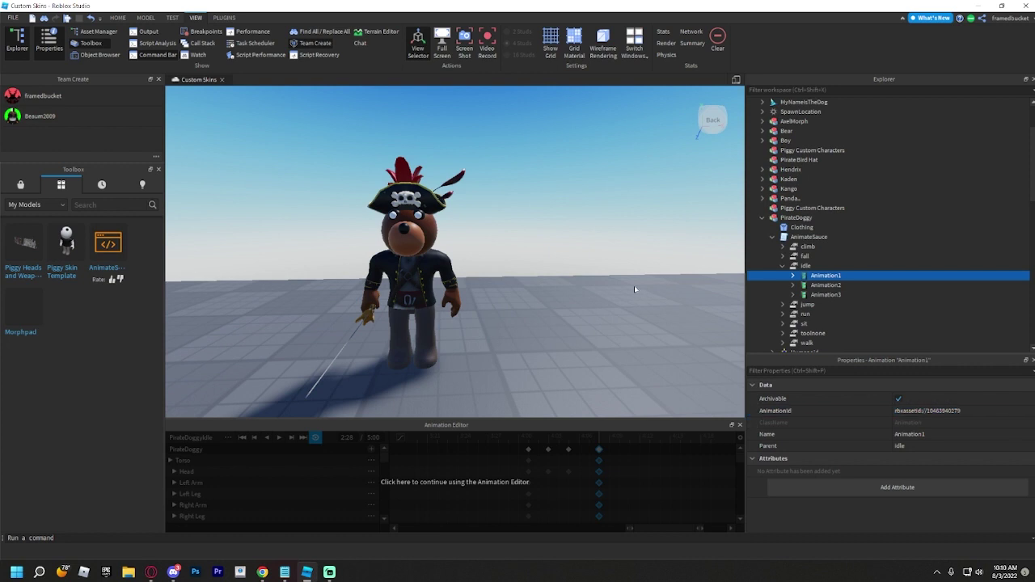
Start a playtest of the Custom Skins place and bring the avatar up to the PirateDoggy model
click(518, 221)
click(68, 17)
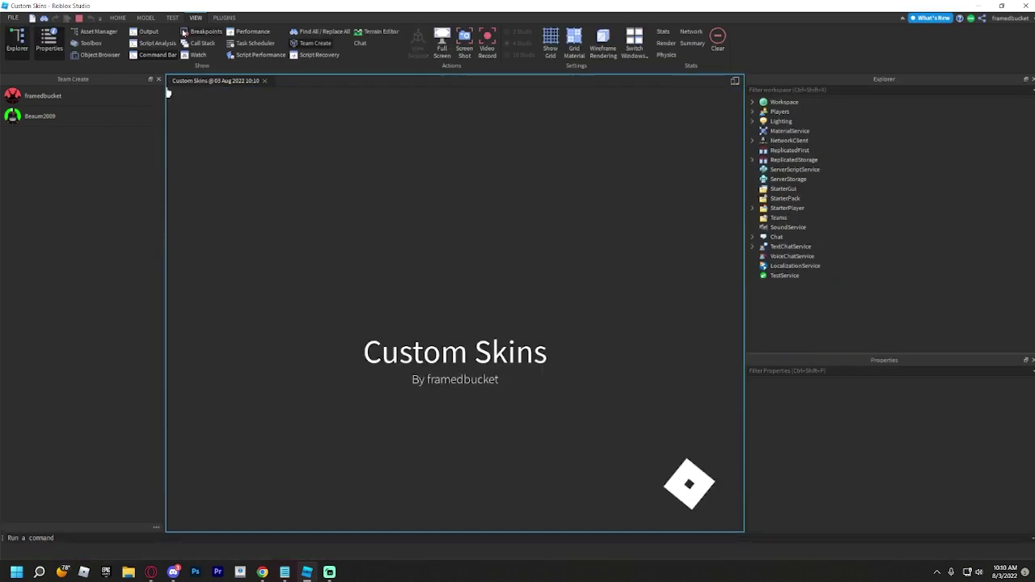
key(w)
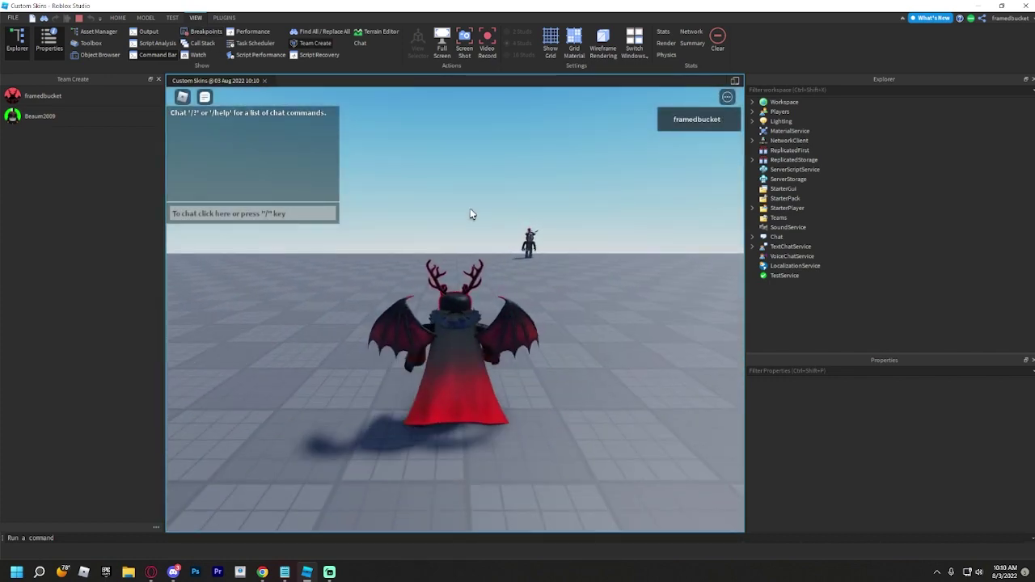
key(w)
right_drag(471, 209, 471, 210)
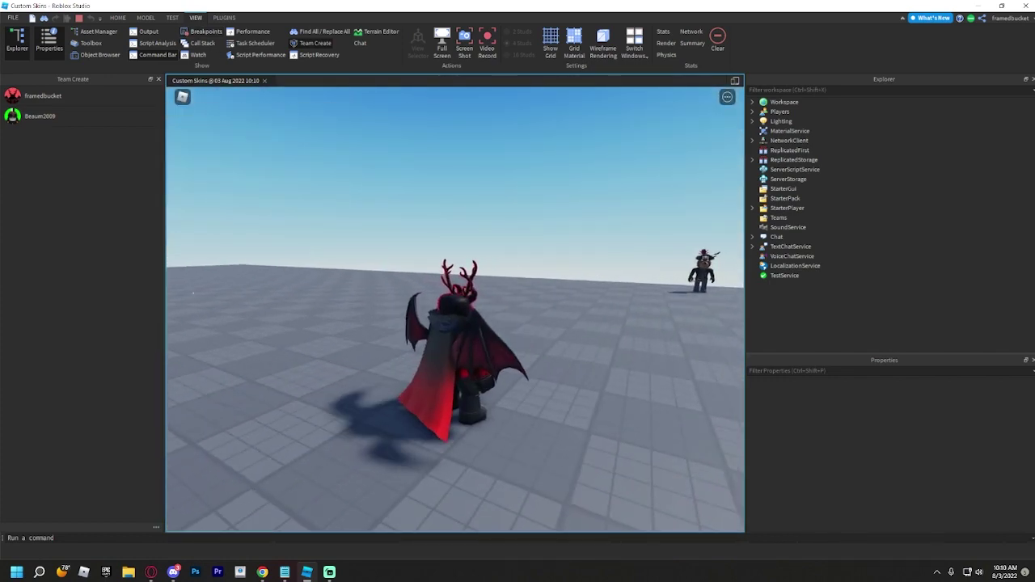
scroll(482, 216, up, 5)
key(space)
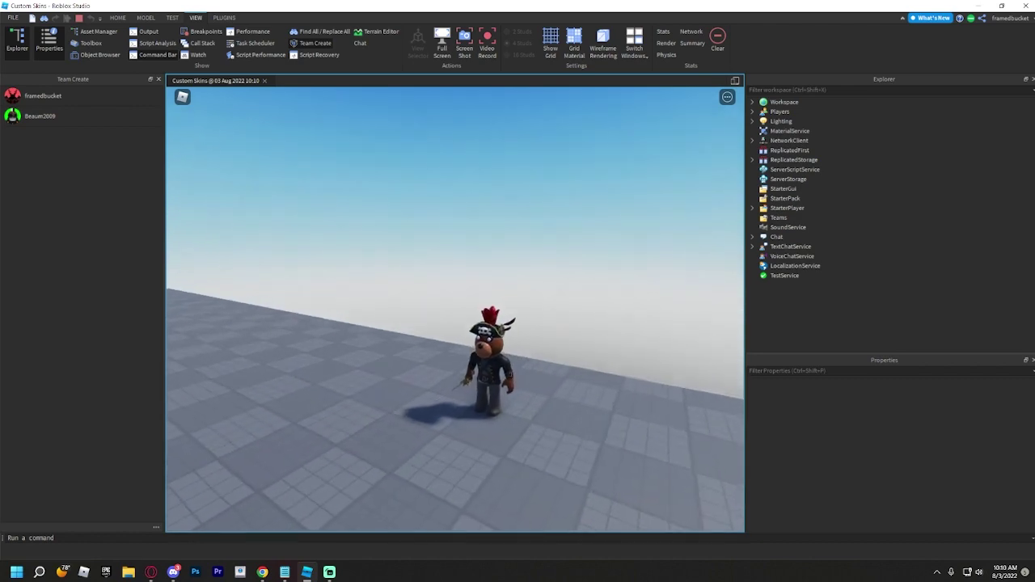
key(space)
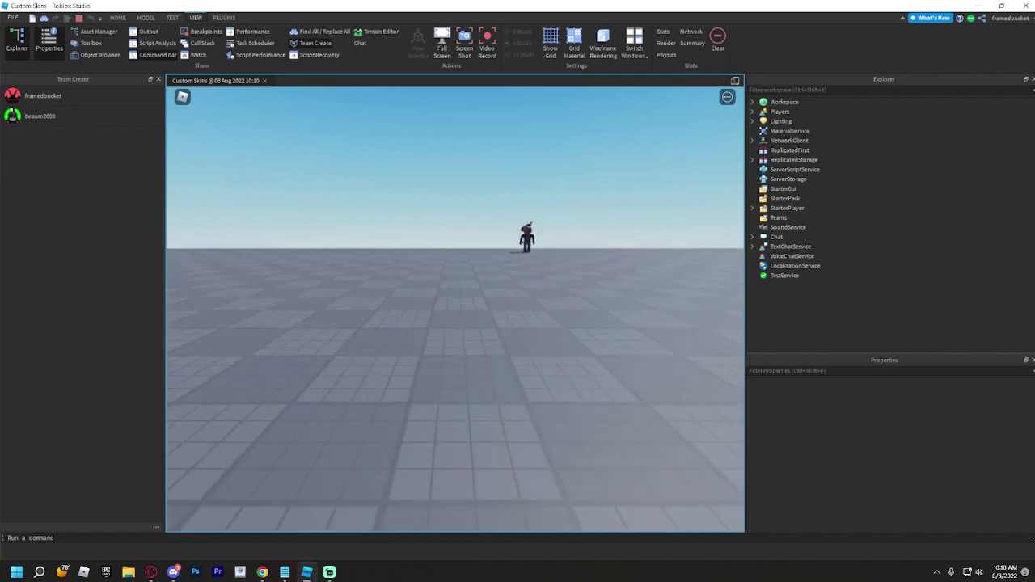
key(w)
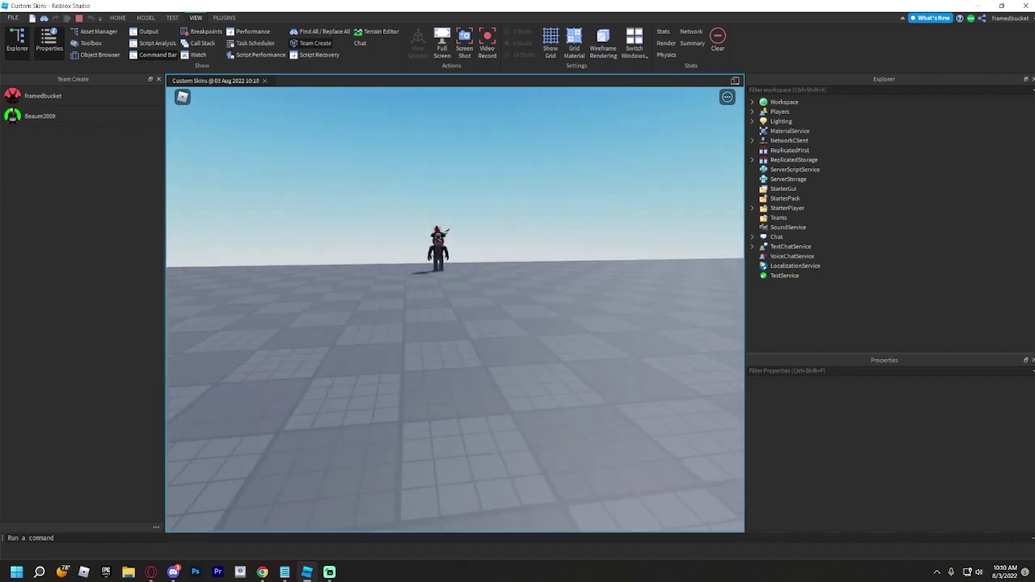
key(w)
key(s)
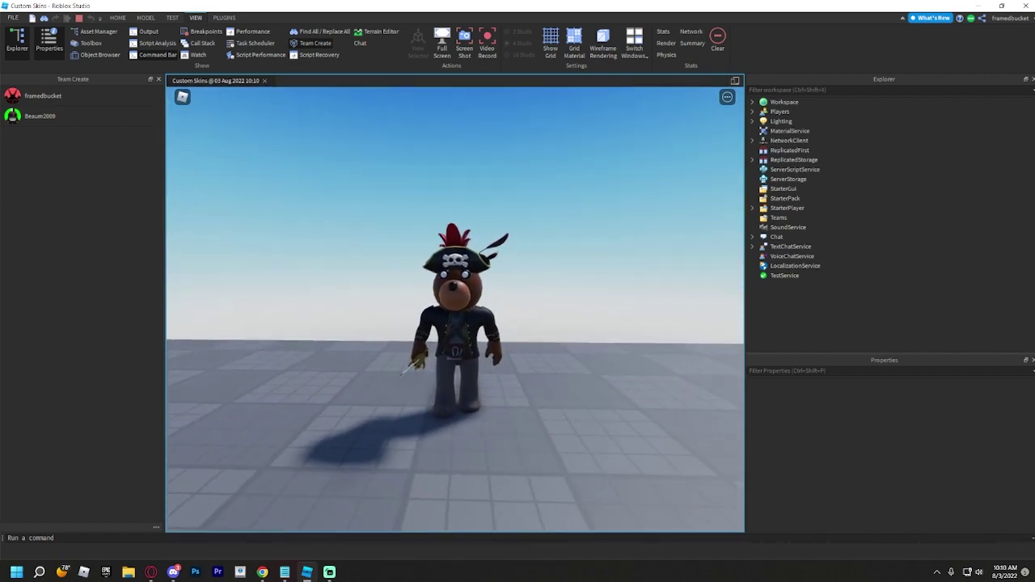
Check PirateDoggy's idle animation in the playtest from several sides, and stop the test
key(w)
key(w)
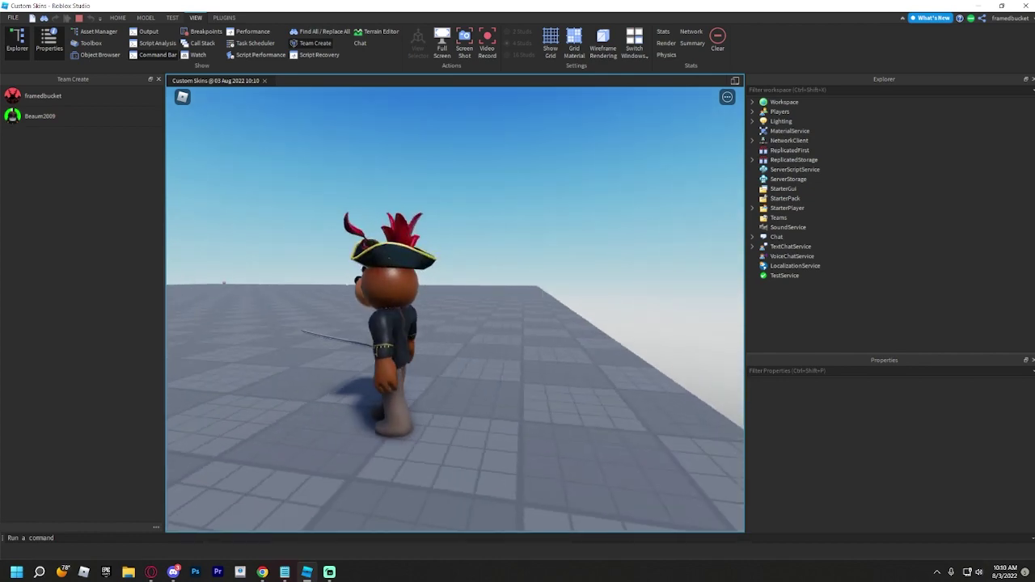
key(d)
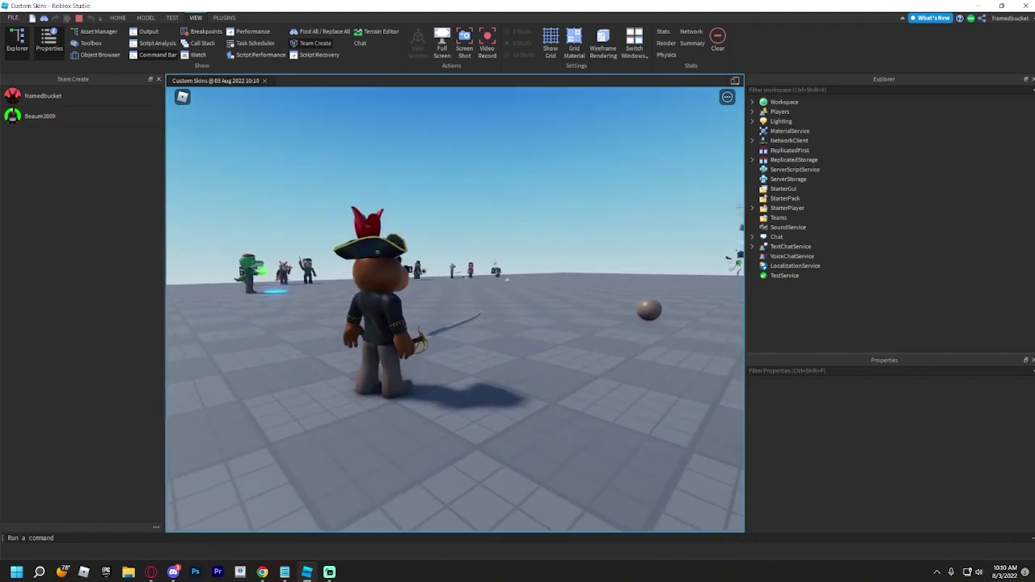
key(w)
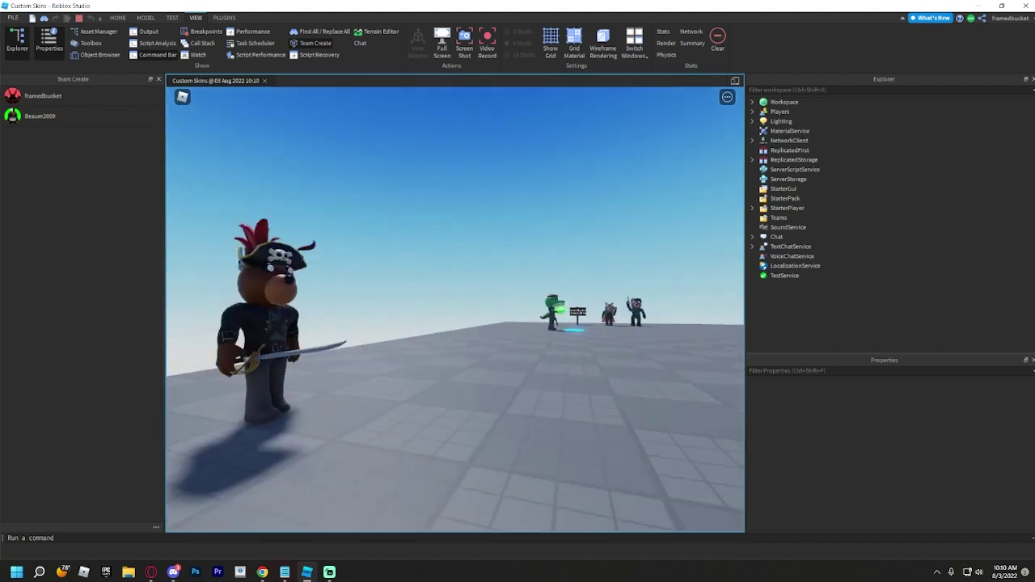
key(s)
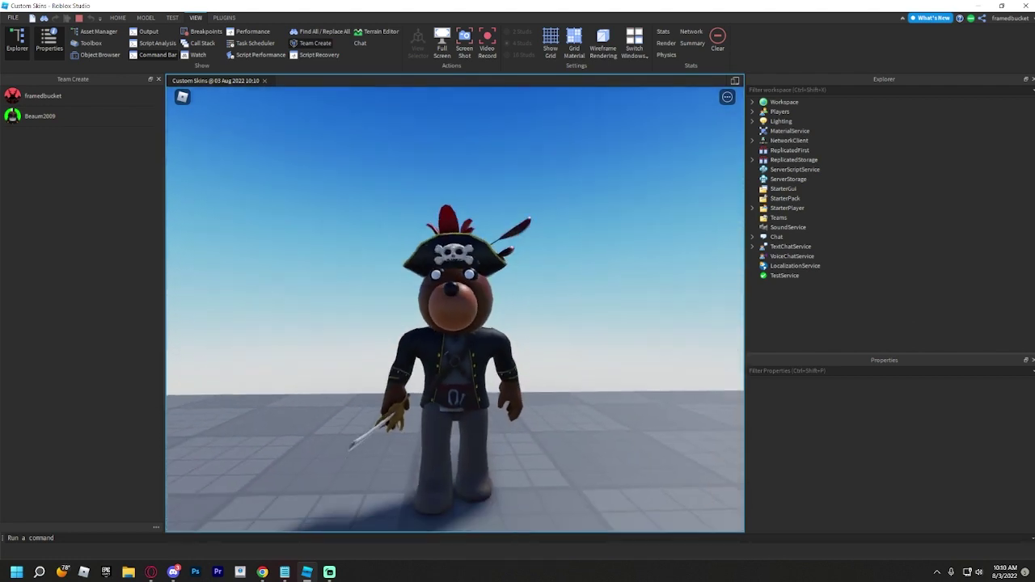
key(a)
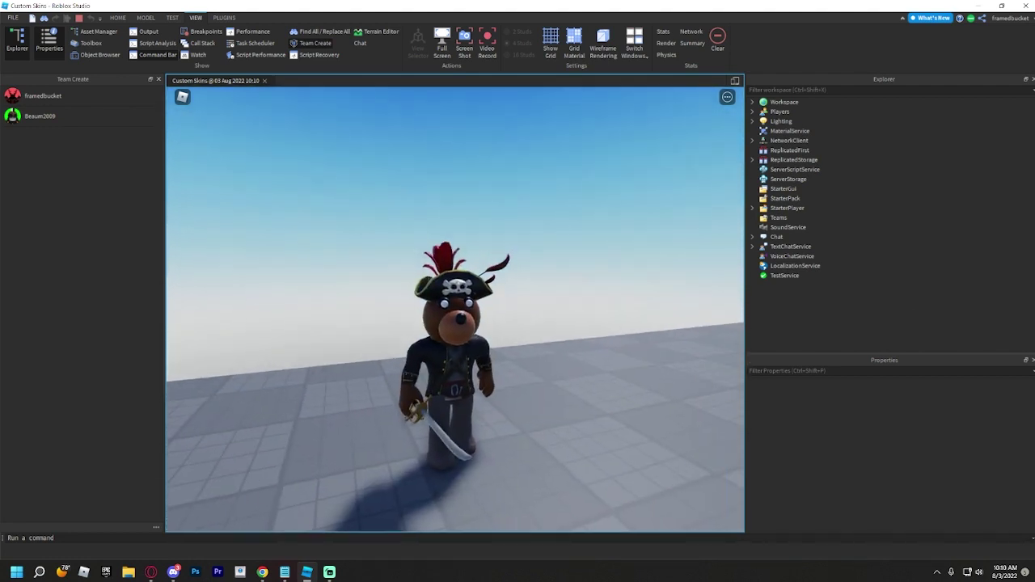
key(w)
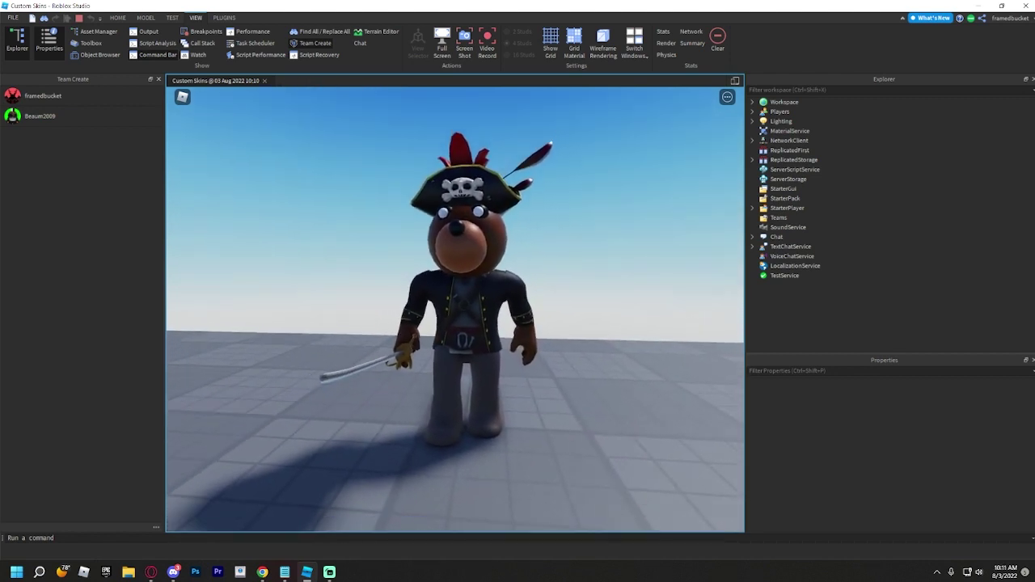
click(79, 17)
click(280, 216)
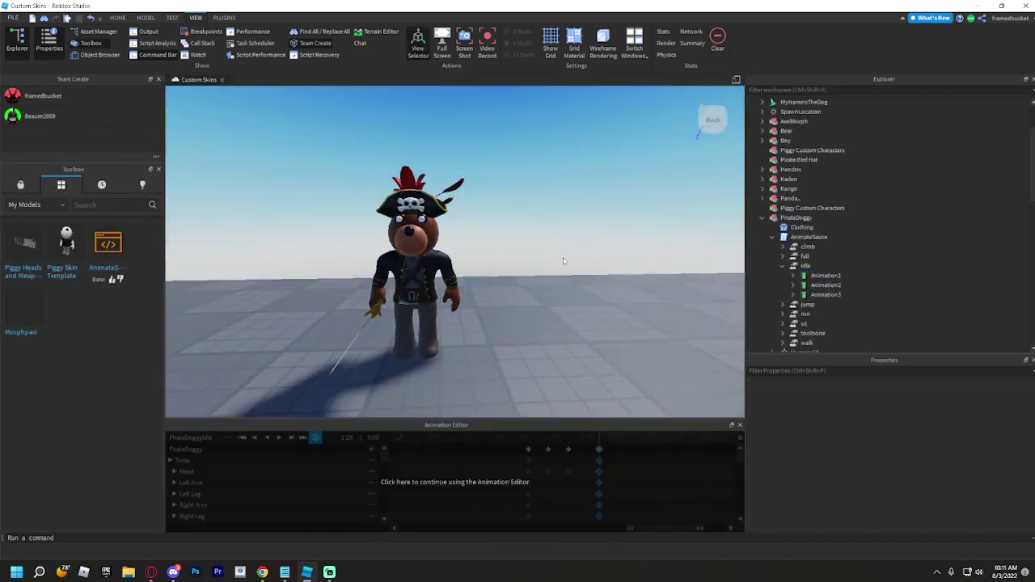
Reactivate the Animation Editor on the PirateDoggyIdle animation
scroll(556, 241, down, 5)
scroll(555, 241, up, 2)
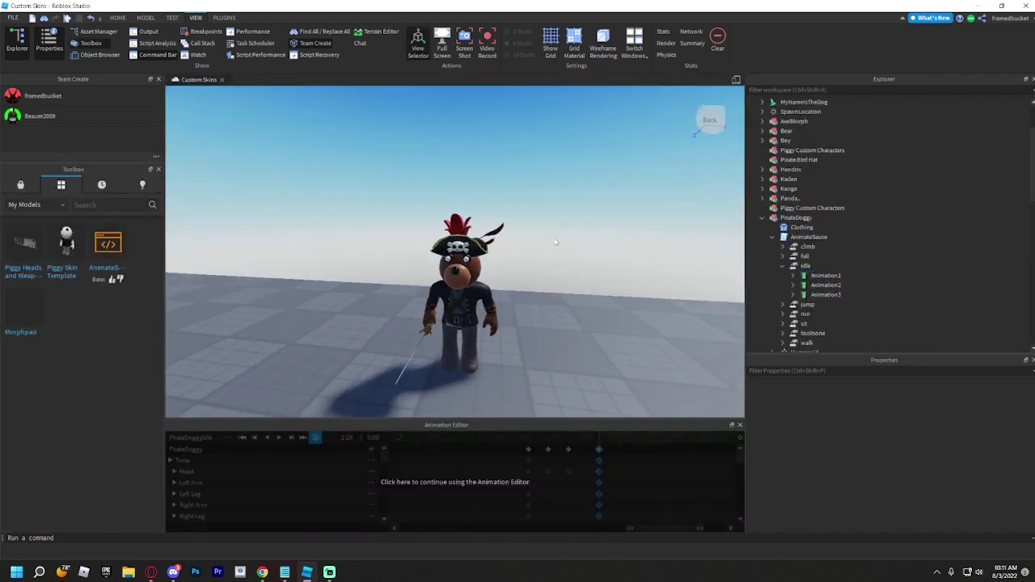
scroll(565, 238, up, 1)
click(436, 510)
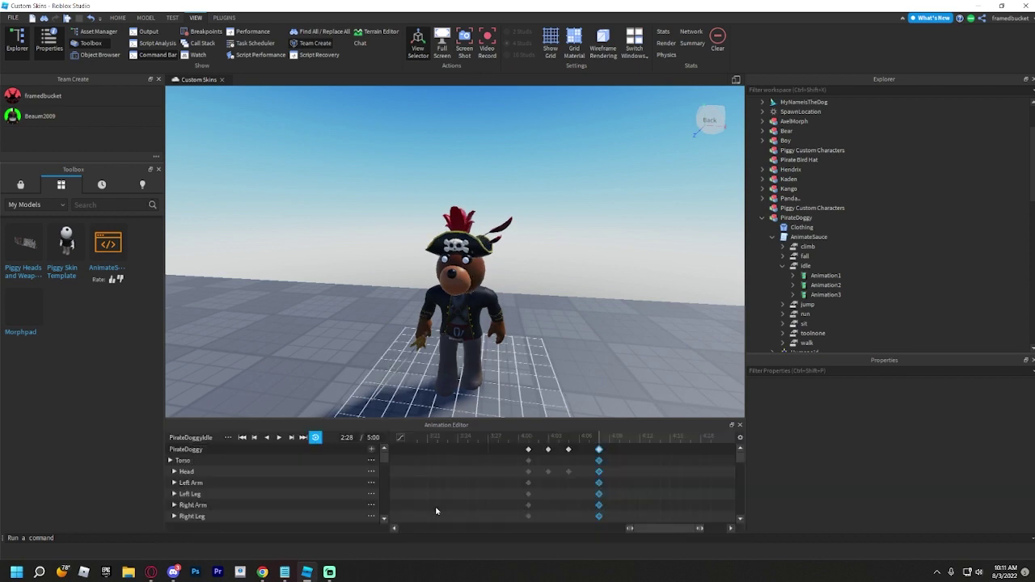
Create a new animation for the PirateDoggy rig named PirateDoggyWalk
right_drag(622, 282, 624, 279)
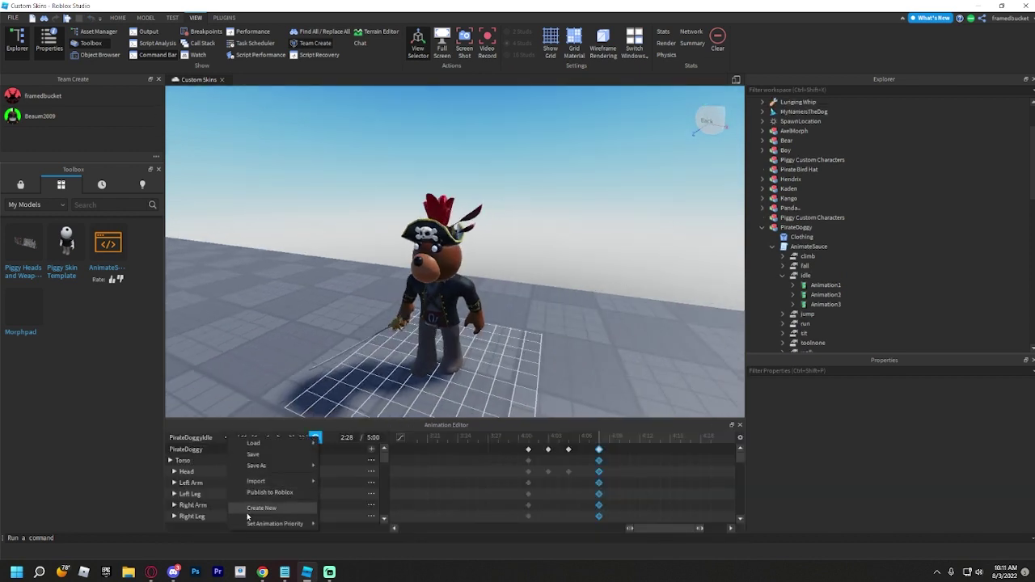
click(248, 509)
key(ctrl+a)
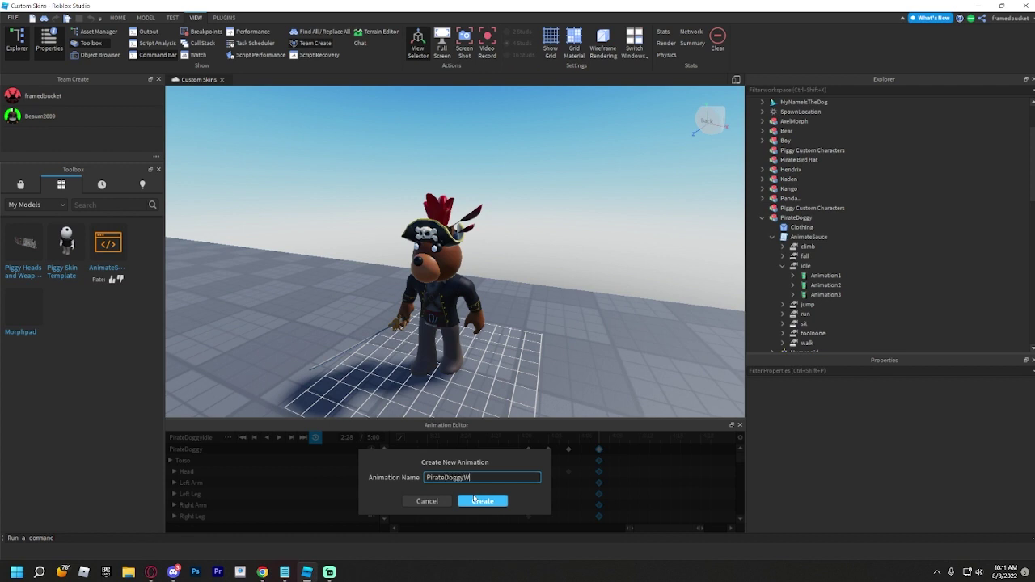
text(PirateDoggyWalk)
click(474, 500)
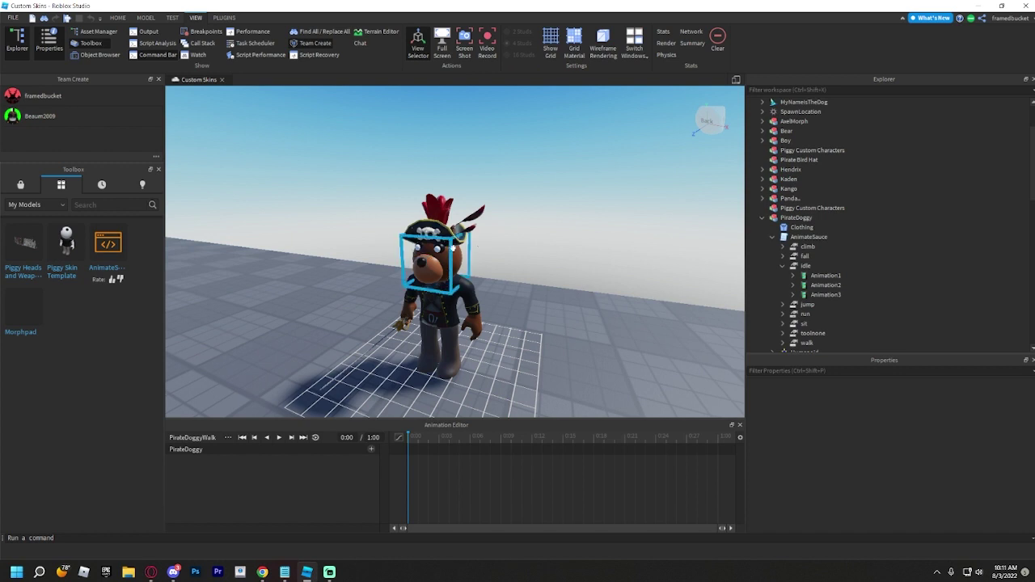
right_drag(557, 238, 559, 233)
key(w)
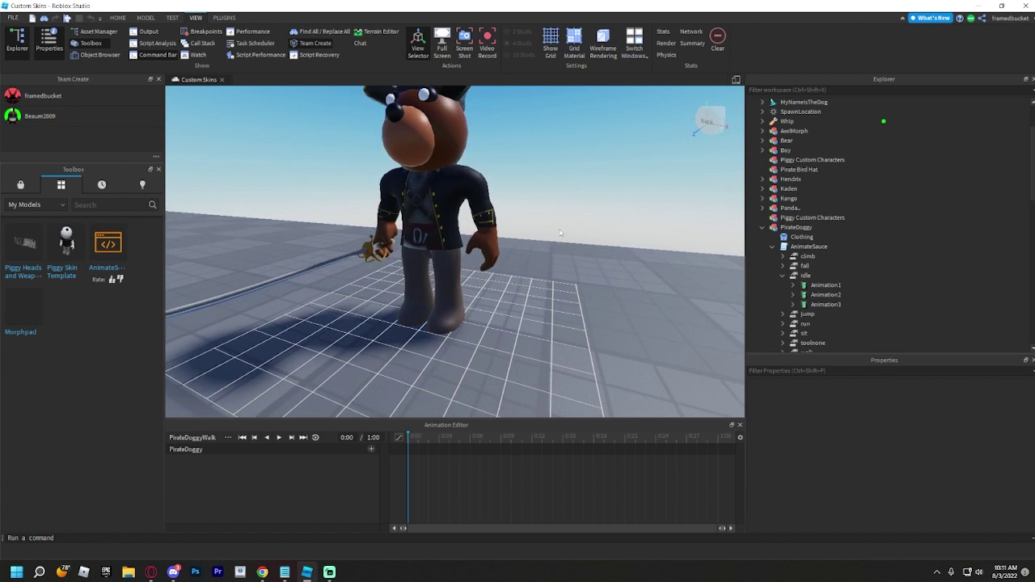
click(416, 283)
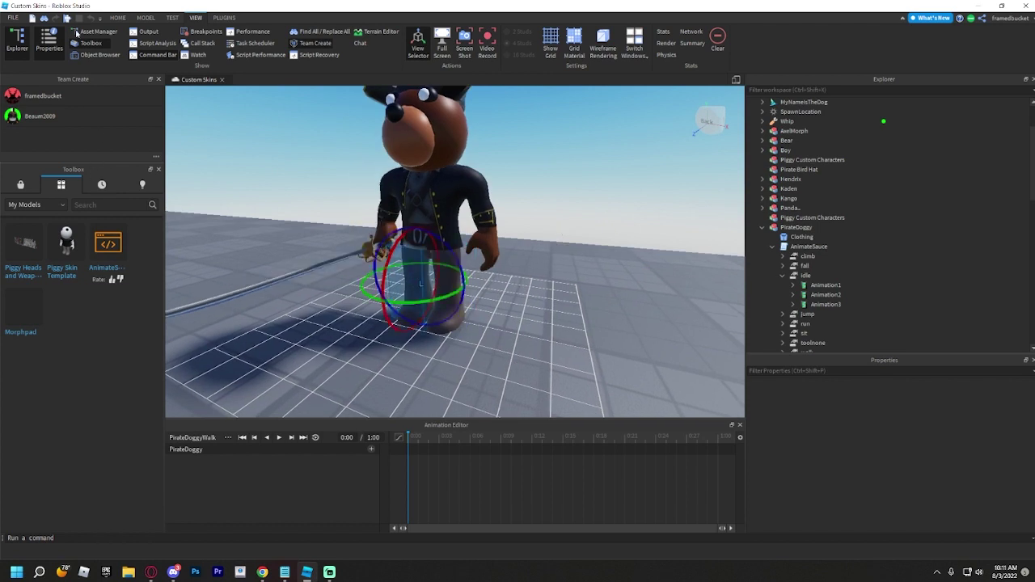
click(119, 17)
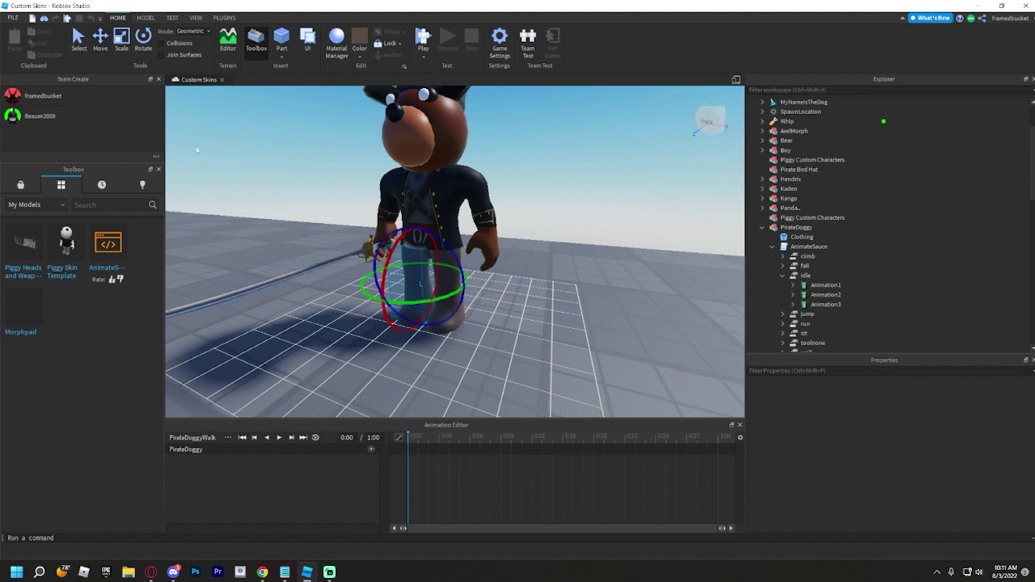
key(ctrl+2)
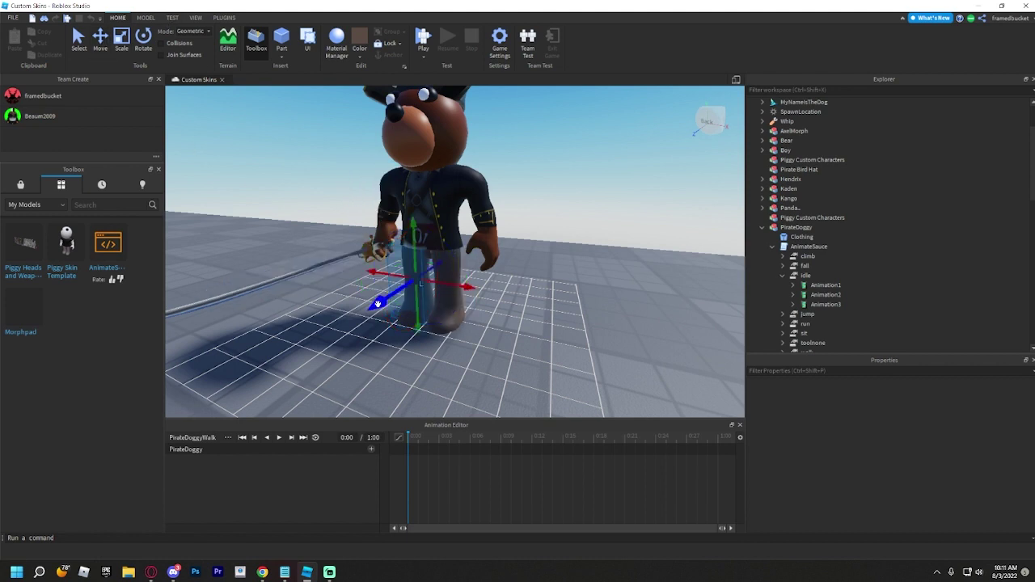
click(588, 326)
key(a)
right_drag(588, 326, 591, 323)
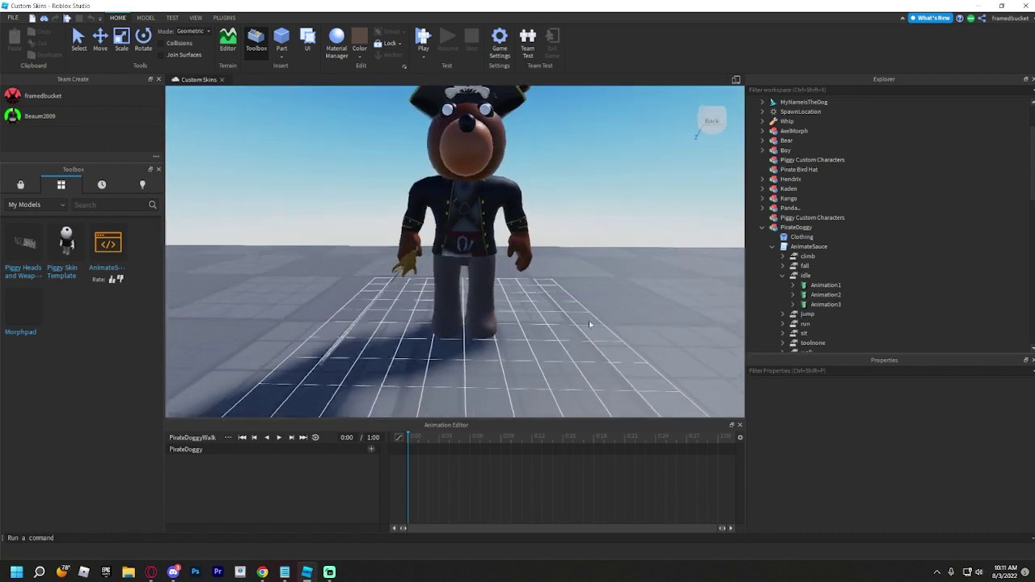
Rotate PirateDoggy's torso slightly so the body leans forward at the 0:00 frame
key(e)
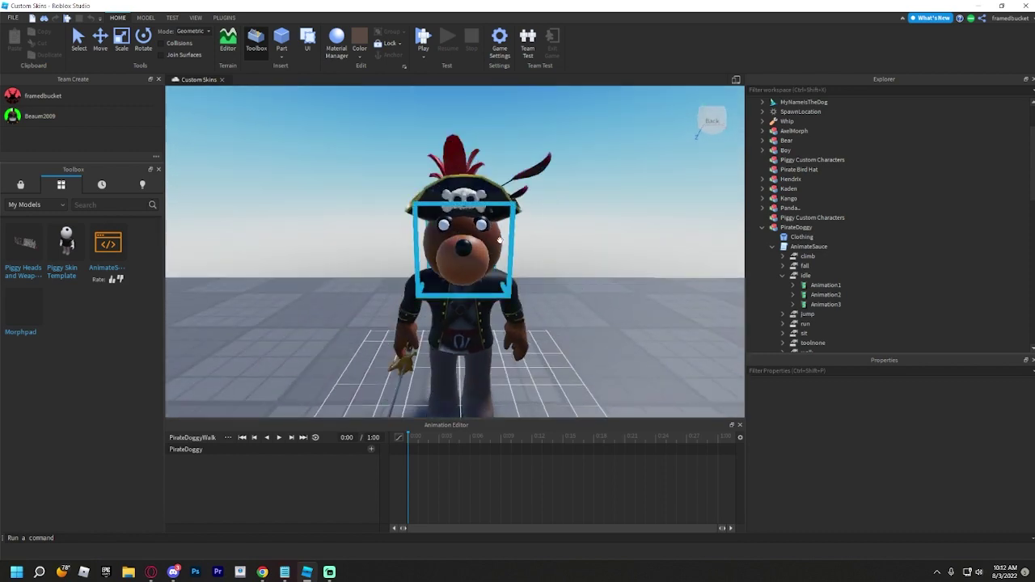
right_drag(499, 240, 289, 105)
click(448, 293)
click(407, 303)
key(d)
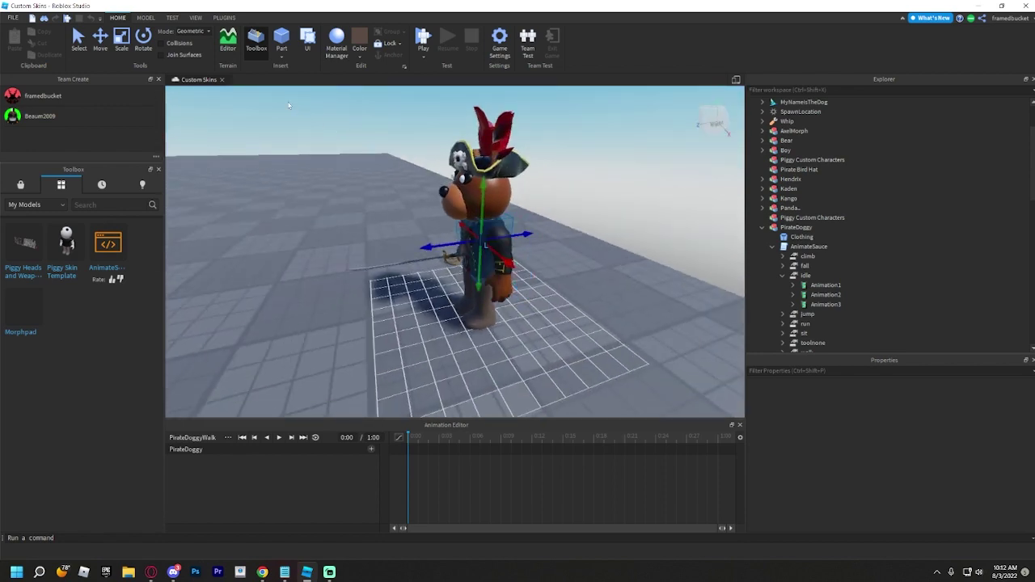
click(143, 38)
drag(437, 255, 452, 208)
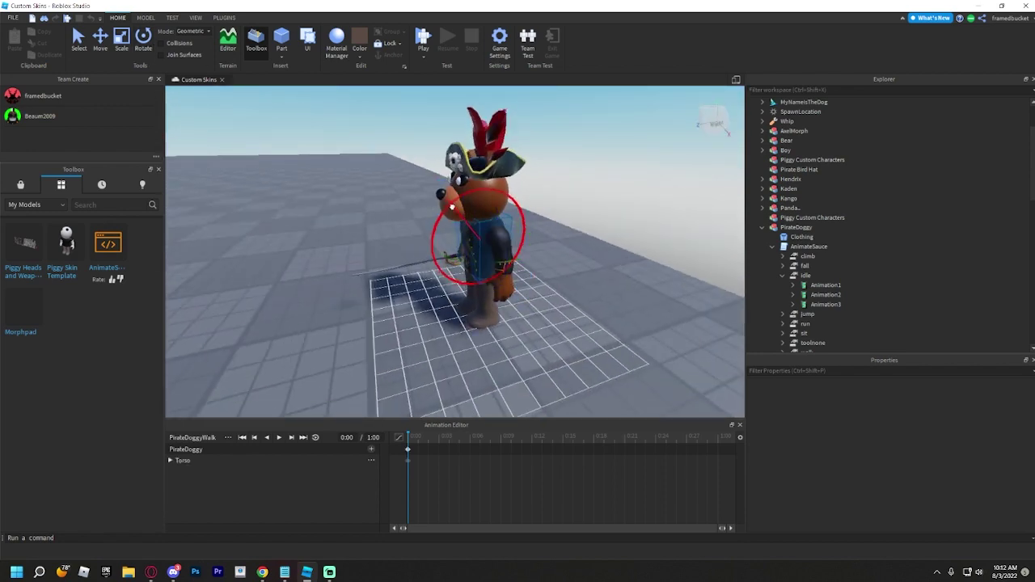
click(631, 210)
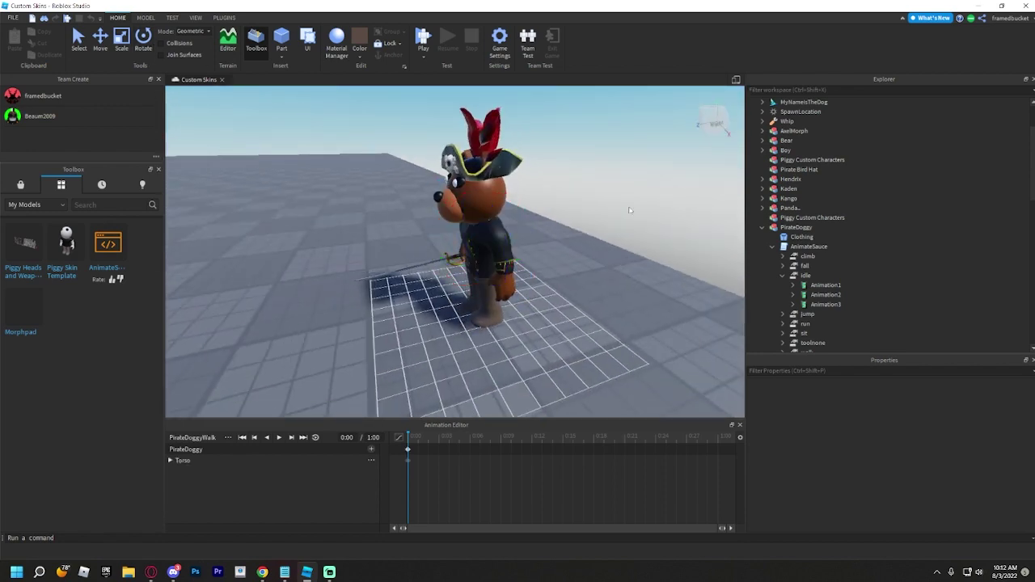
Rotate the left leg to counter the torso's lean at 0:00, and get it ready for repositioning with the Move tool
key(q)
click(485, 245)
drag(475, 280, 470, 279)
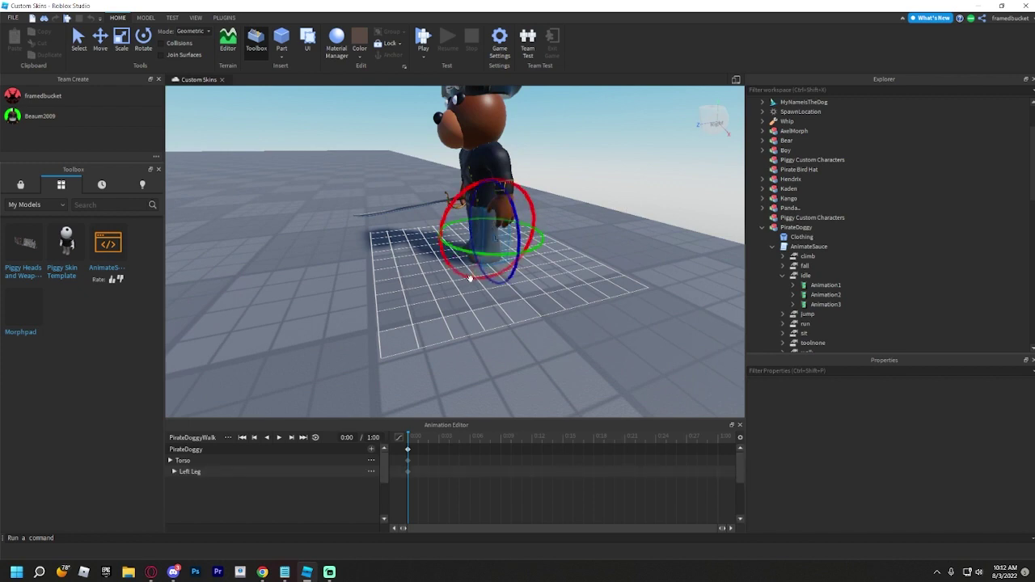
click(100, 42)
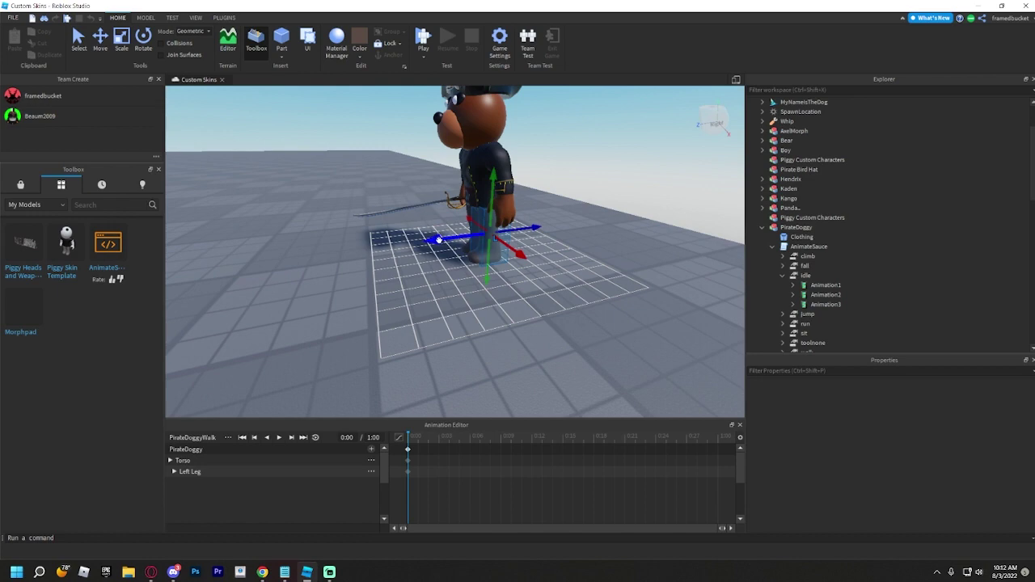
Adjust the right leg's rotation and position under the leaning torso at 0:00
right_drag(595, 288, 558, 301)
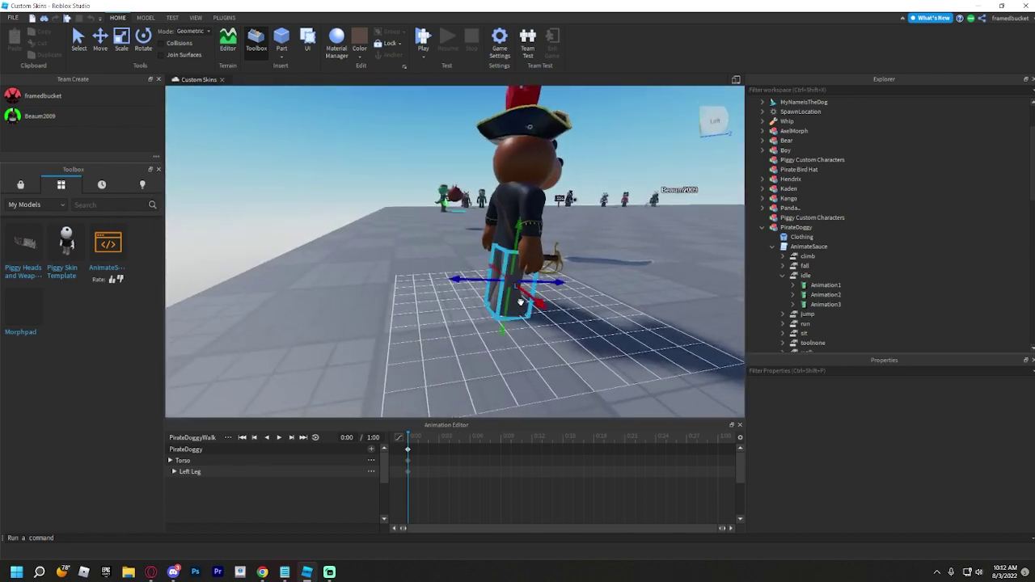
click(146, 40)
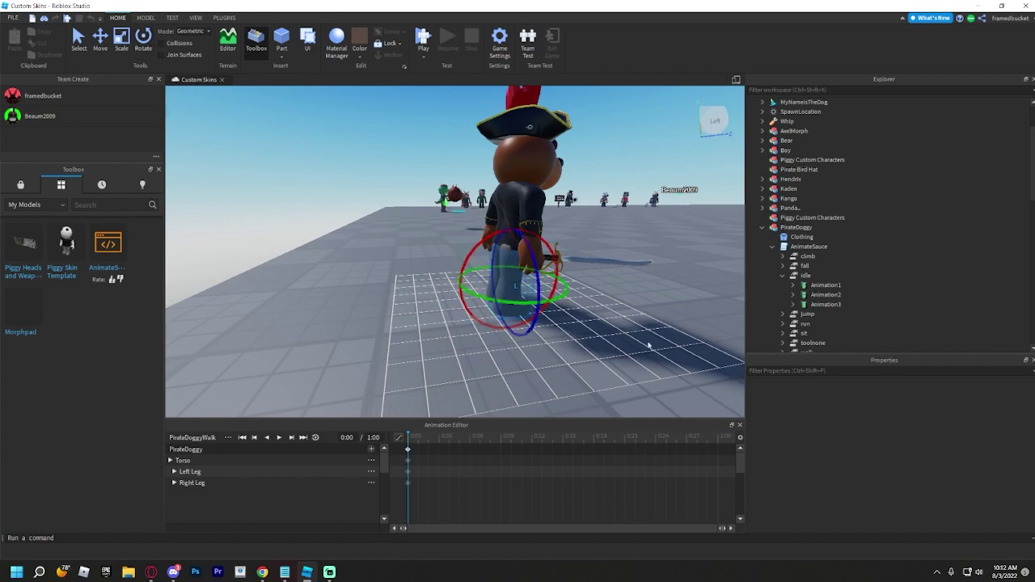
right_drag(649, 345, 687, 325)
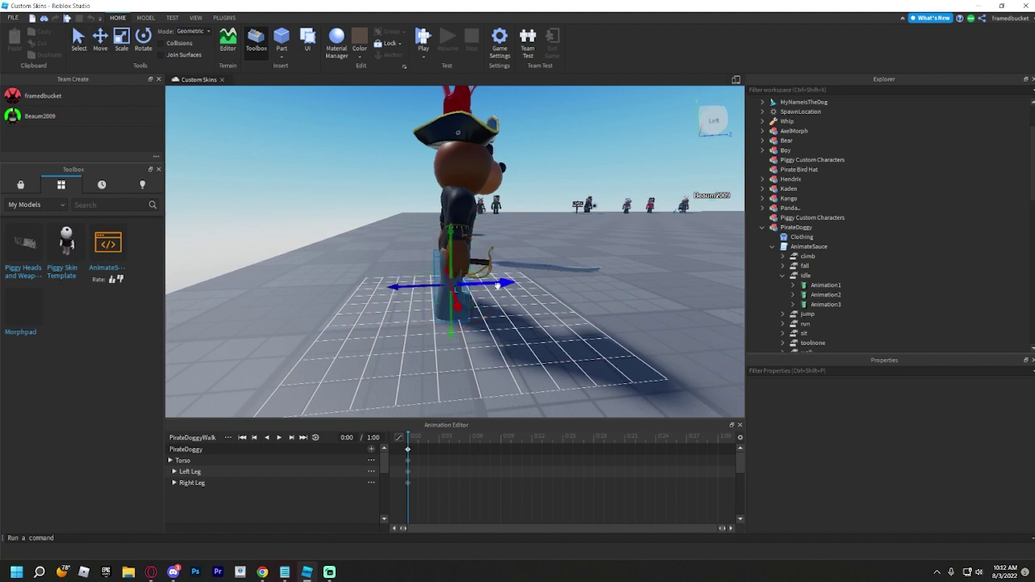
Rotate the left arm at 0:00 to suit the torso's forward lean
mouse_move(510, 304)
right_down()
mouse_move(510, 328)
mouse_move(512, 320)
right_up()
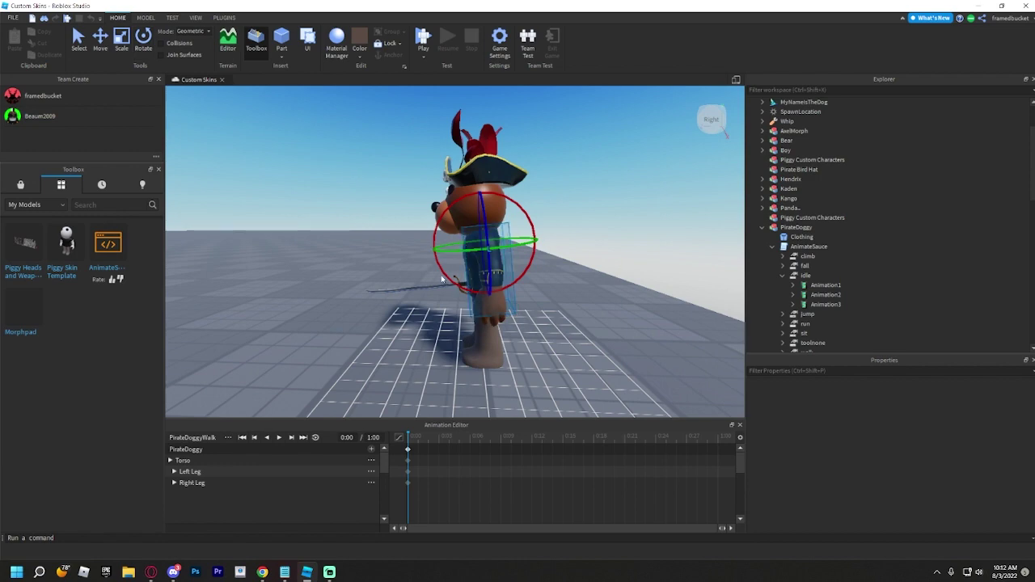
right_drag(640, 309, 636, 308)
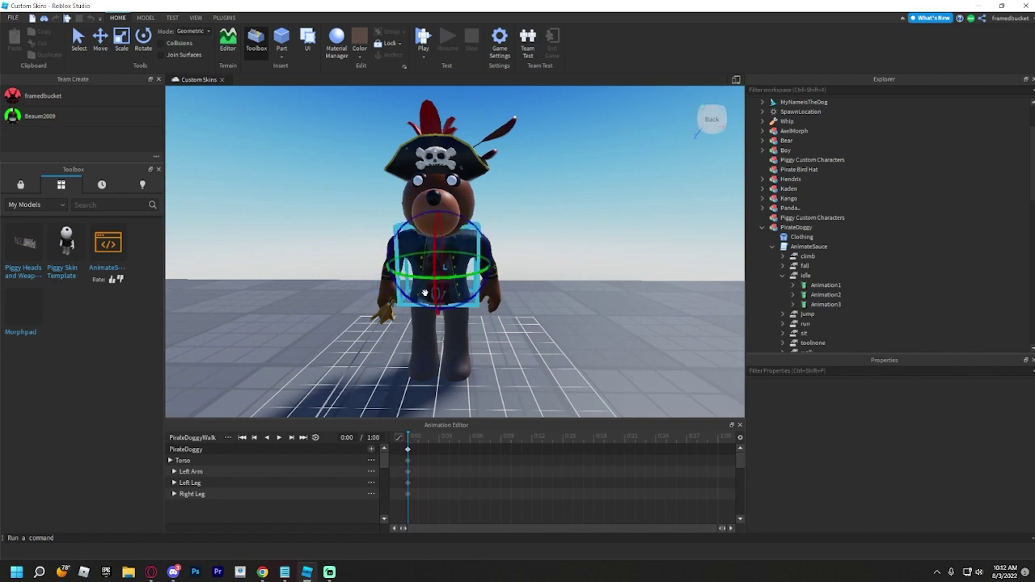
right_drag(623, 319, 622, 318)
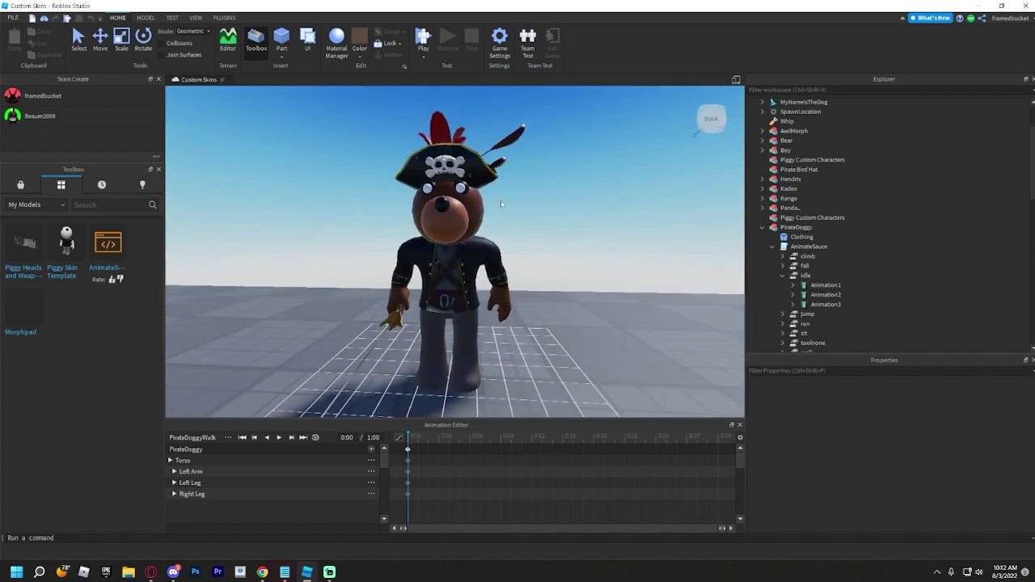
Rotate the right arm forward at 0:00 so the sword points up and away from the body
right_drag(585, 193, 596, 195)
scroll(586, 192, up, 2)
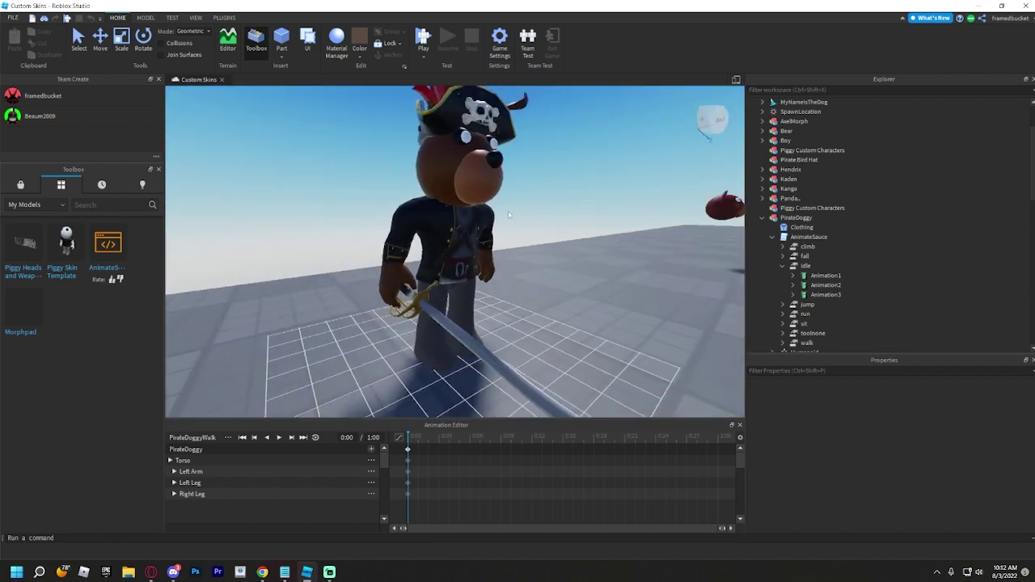
drag(442, 241, 446, 202)
right_drag(446, 202, 541, 257)
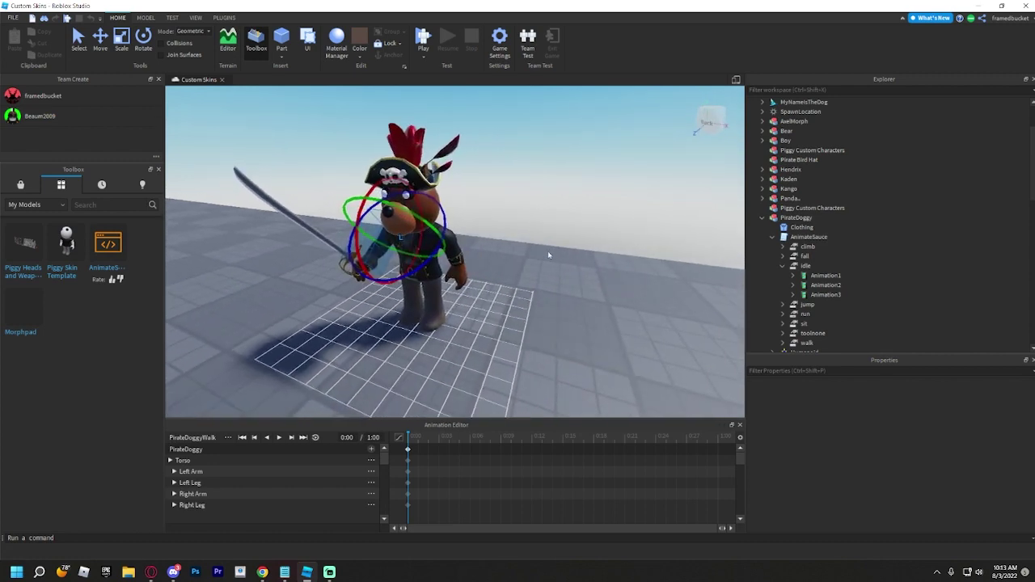
click(551, 252)
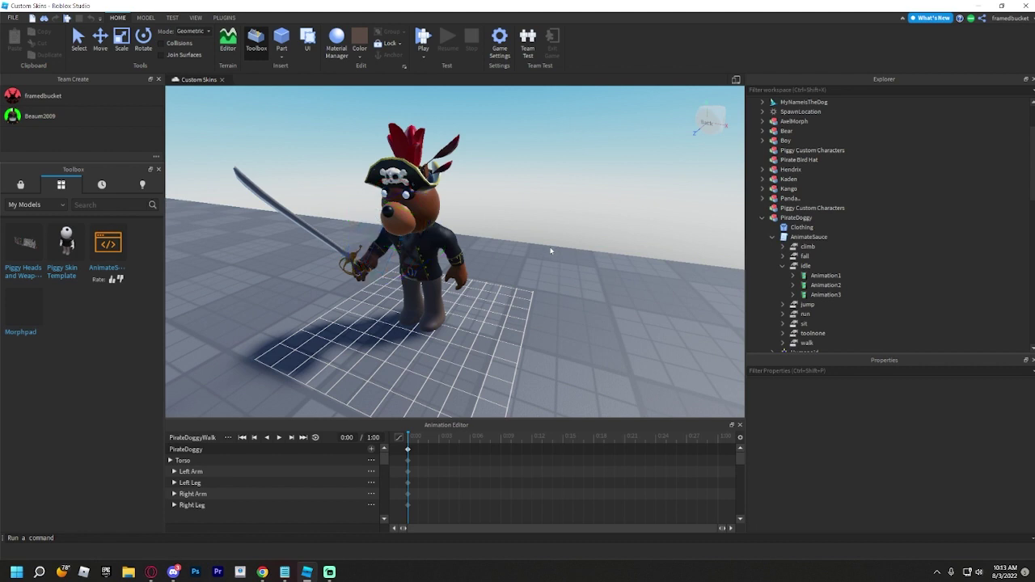
right_drag(511, 252, 510, 251)
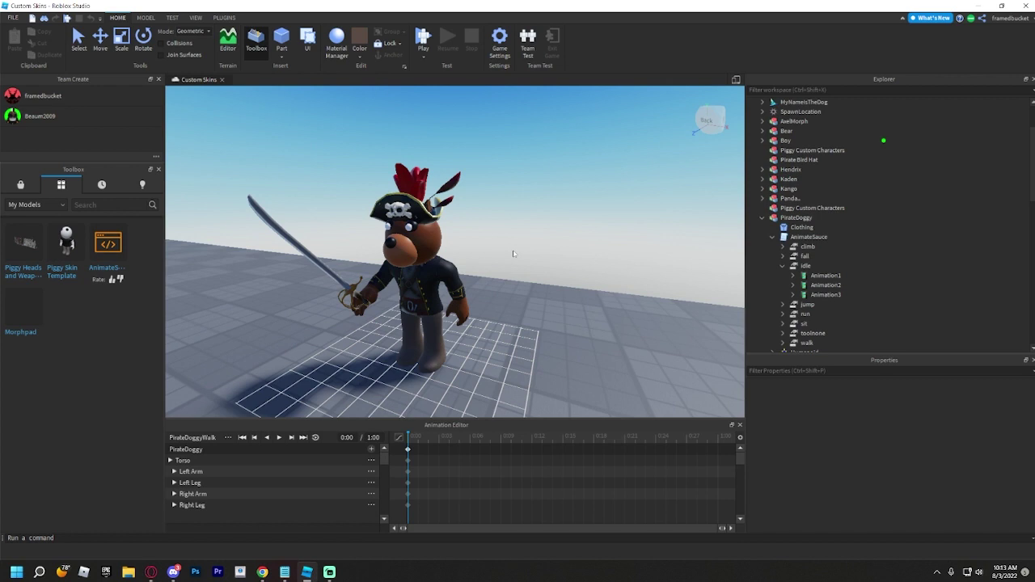
Rotate the right arm around further at 0:00 so the forearm reaches forward and the sword crosses in front of the body
right_drag(514, 246, 413, 320)
click(410, 323)
click(392, 323)
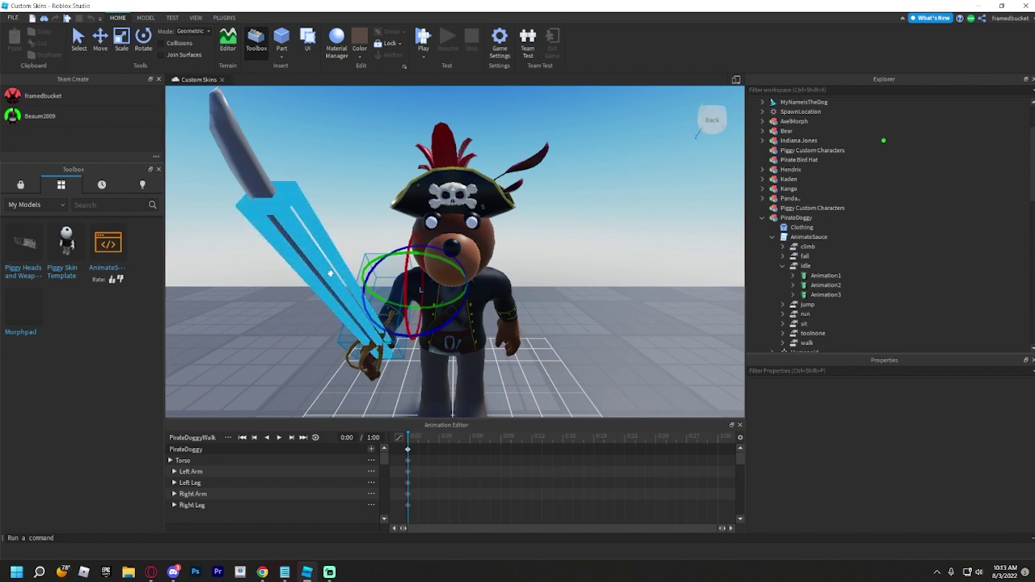
right_drag(453, 267, 505, 249)
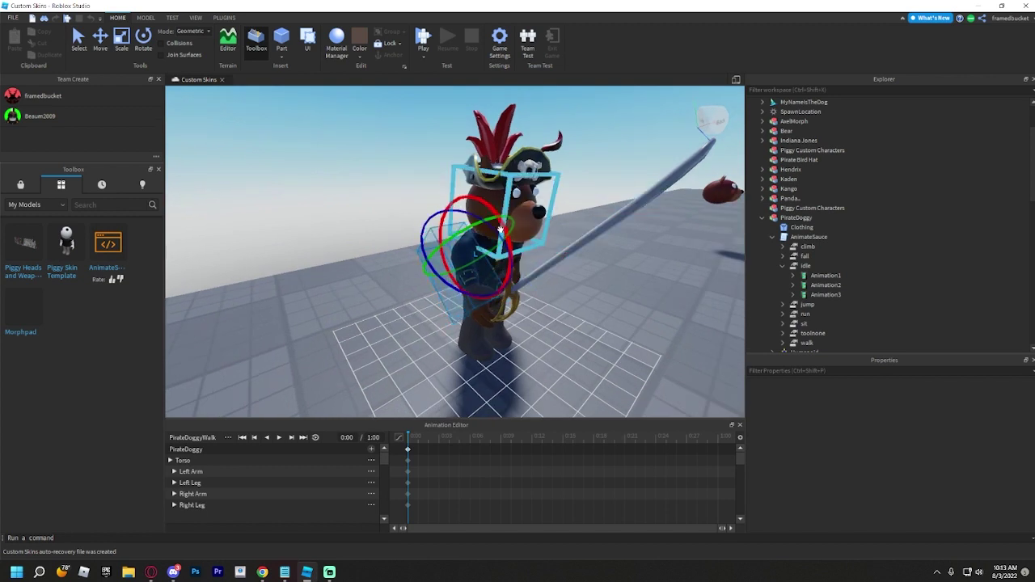
drag(485, 215, 495, 203)
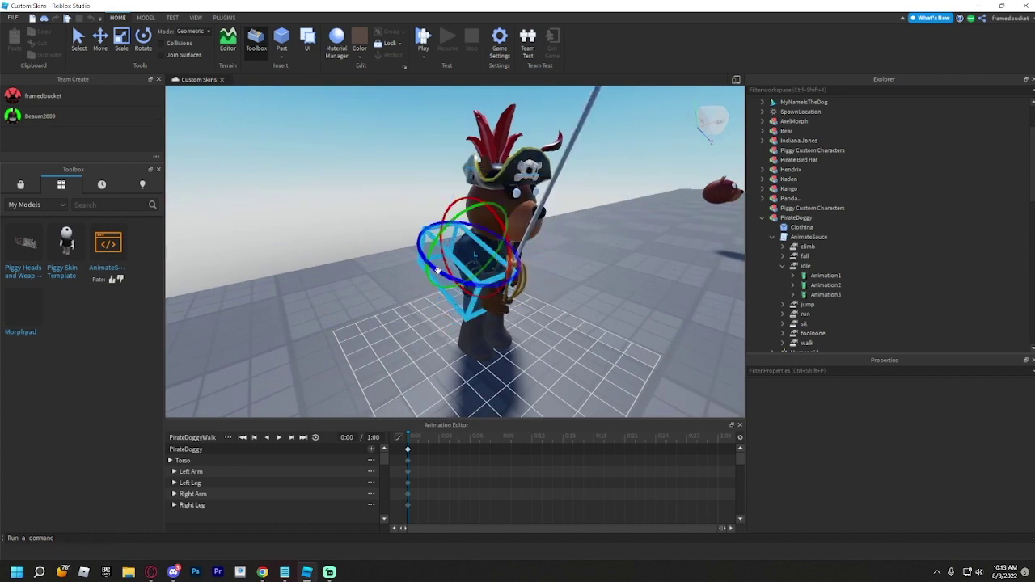
drag(437, 269, 495, 203)
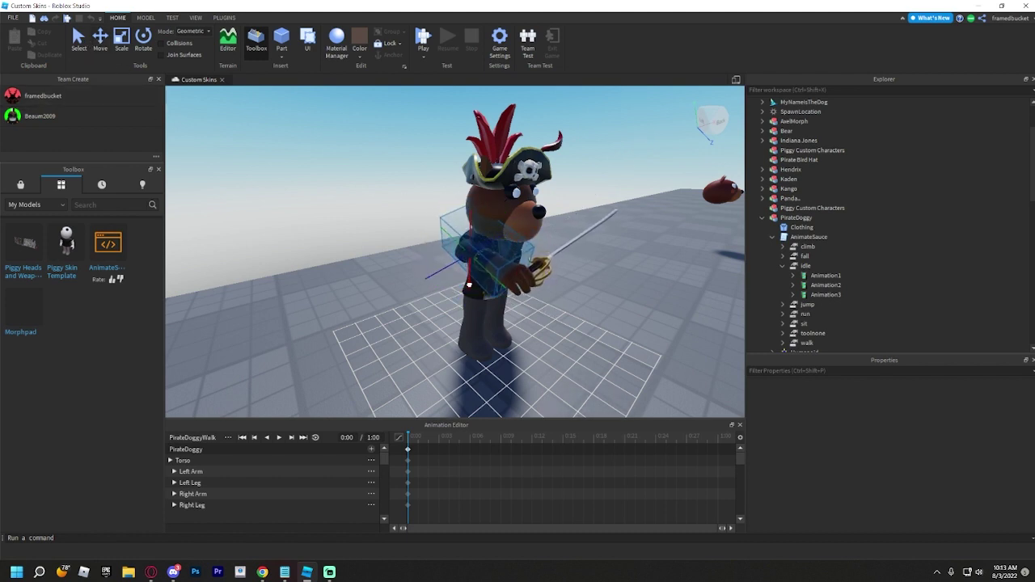
Shift the right arm with the Move tool so it sits against the shoulder at 0:00
right_drag(421, 263, 421, 263)
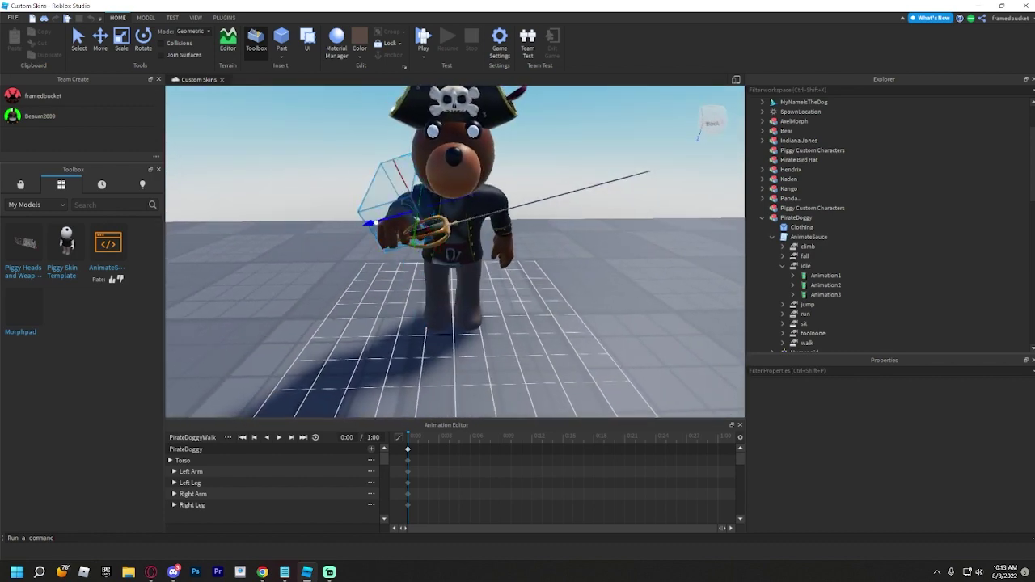
click(404, 238)
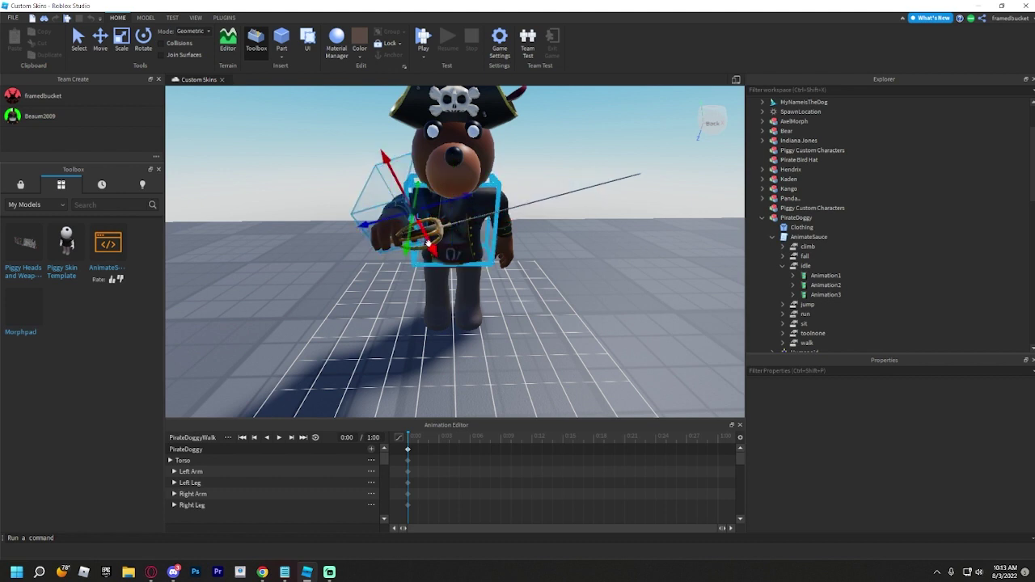
click(398, 235)
click(389, 227)
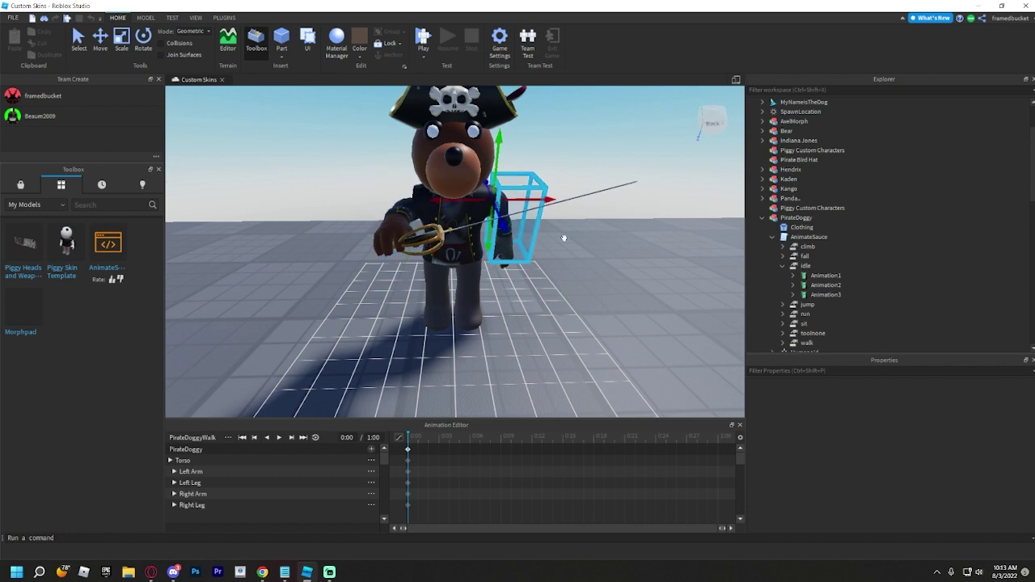
Rotate the left arm forward and tilt it inward at 0:00, and switch to the Move tool on it
right_drag(511, 245, 566, 291)
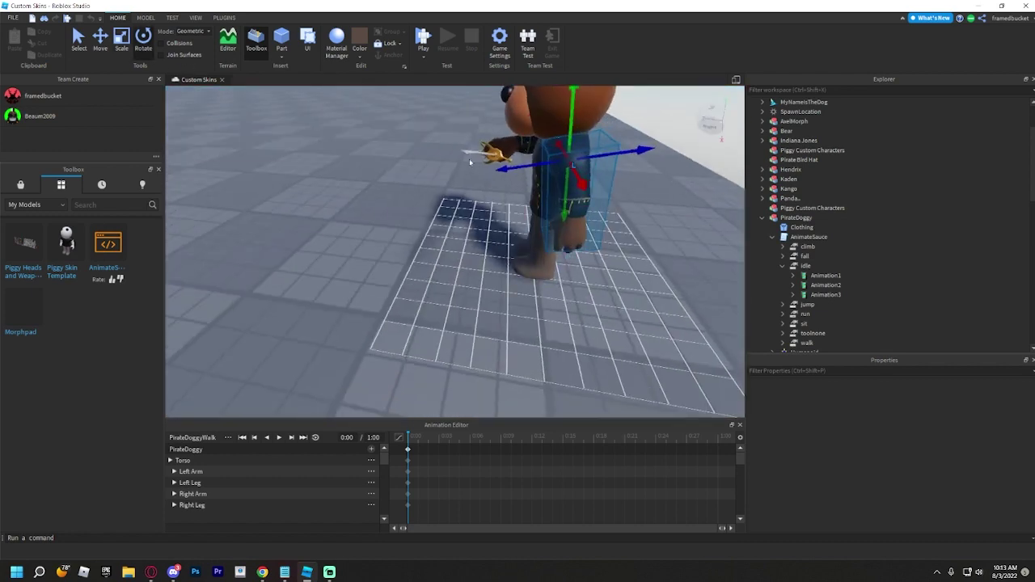
key(ctrl+4)
drag(522, 174, 477, 162)
right_drag(477, 162, 518, 201)
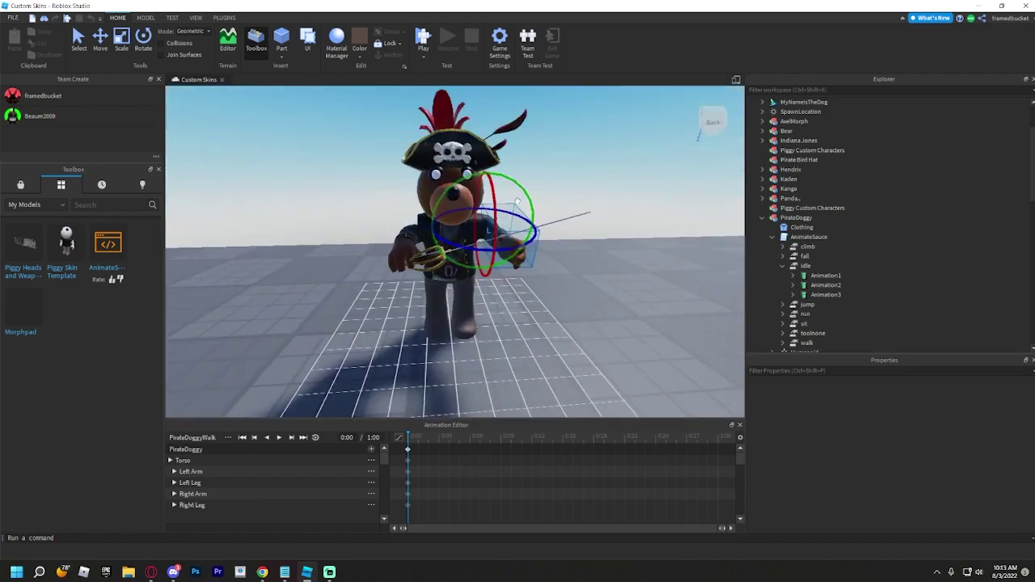
click(520, 243)
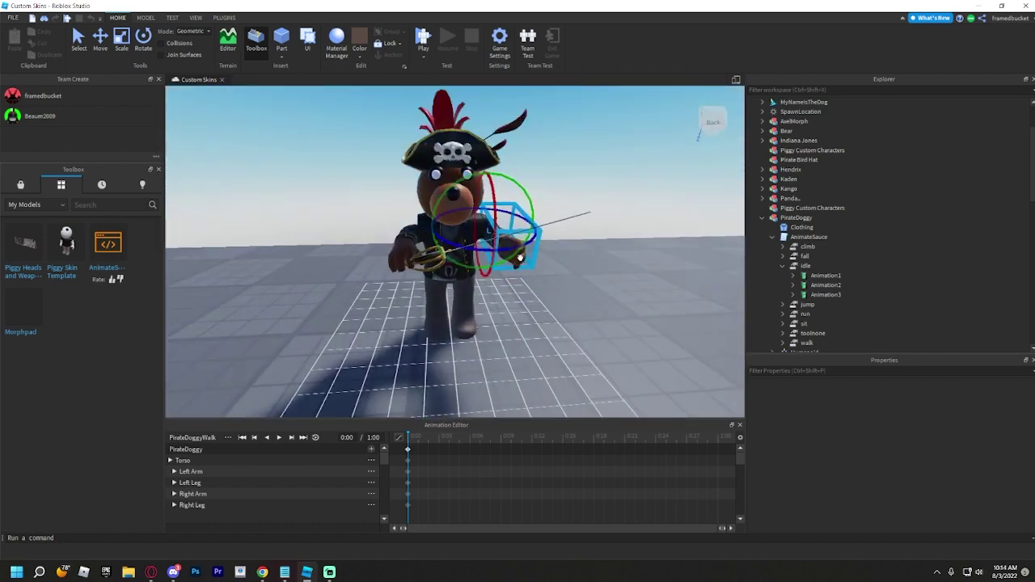
drag(519, 257, 535, 247)
click(100, 40)
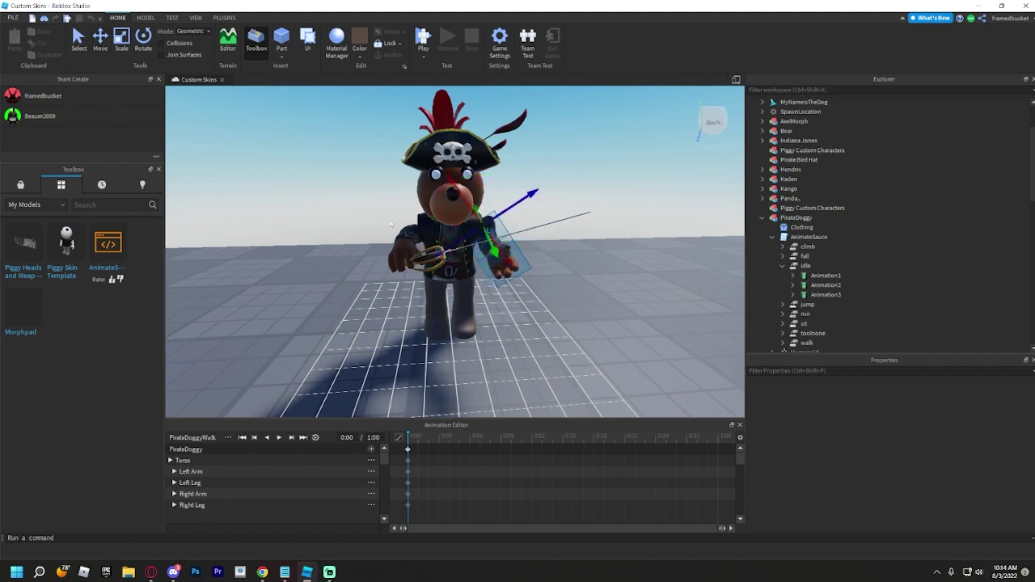
Move the left arm in against the shoulder at 0:00
click(481, 205)
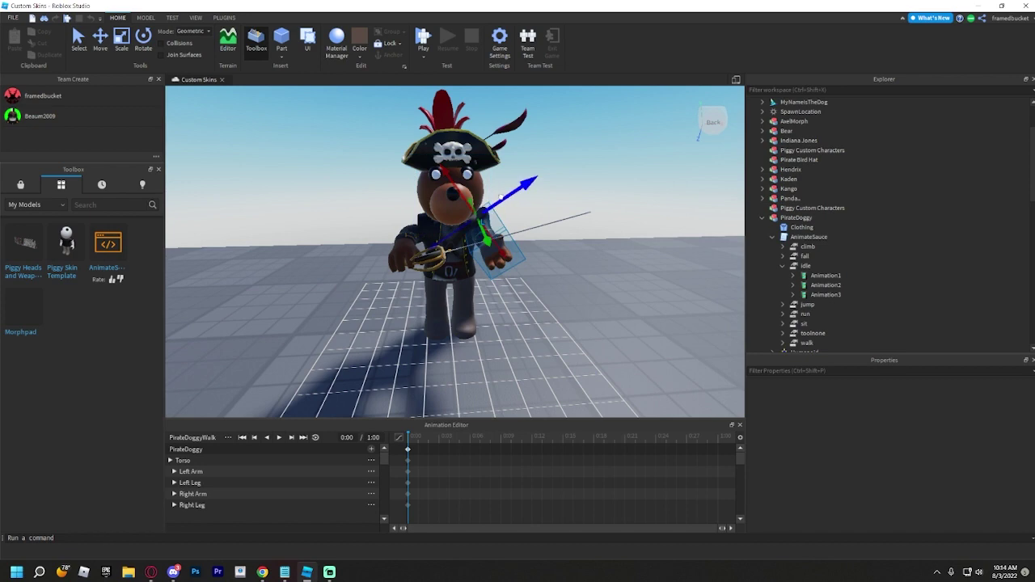
right_drag(552, 241, 553, 241)
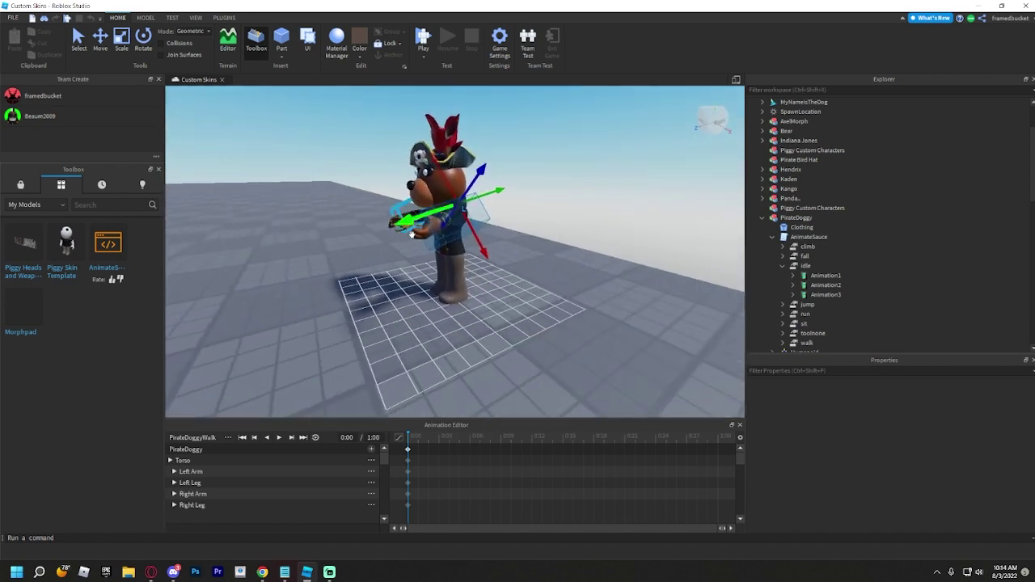
right_drag(661, 414, 644, 318)
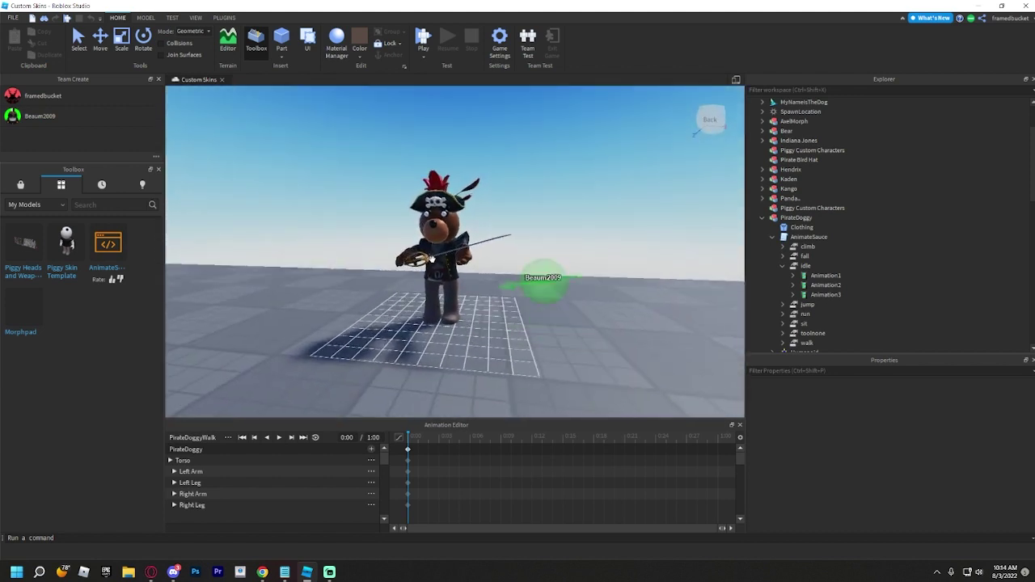
Try rotating the Pirate Cutlass at 0:00 and undo the rotation
click(429, 258)
key(r)
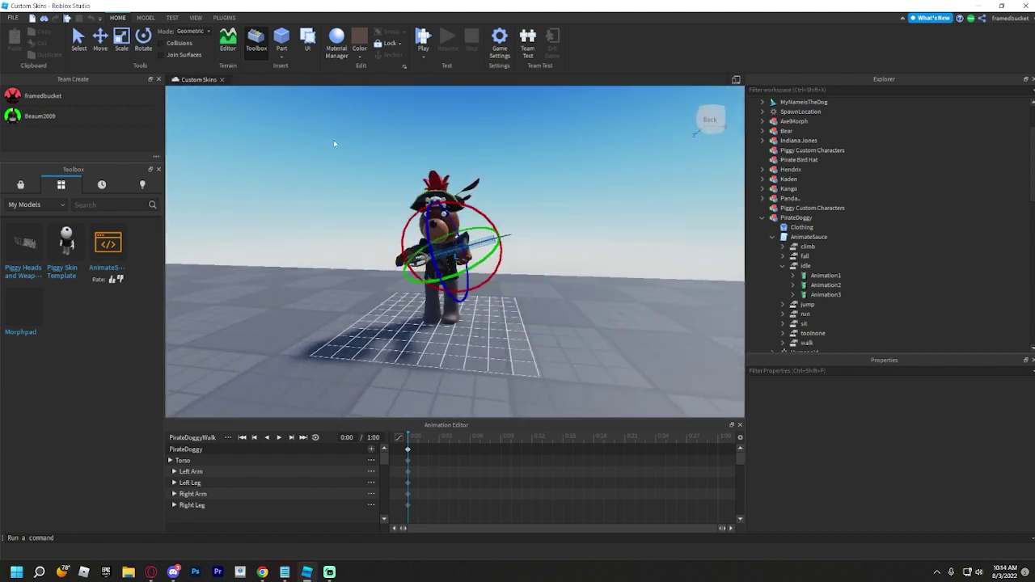
drag(500, 241, 487, 231)
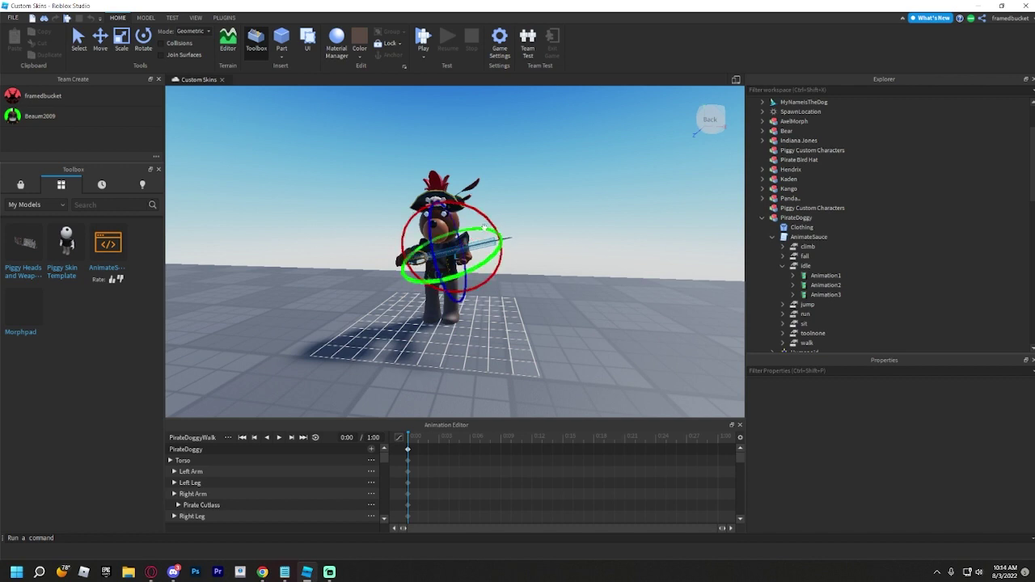
key(ctrl+z)
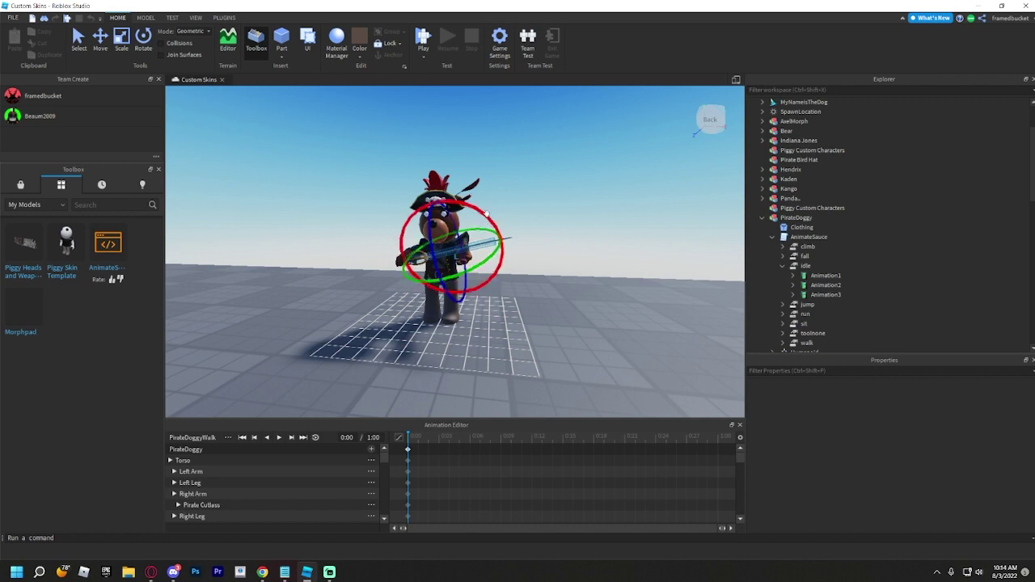
Adjust the Pirate Cutlass's position and angle at 0:00 so its hilt sits at the right hand
click(103, 45)
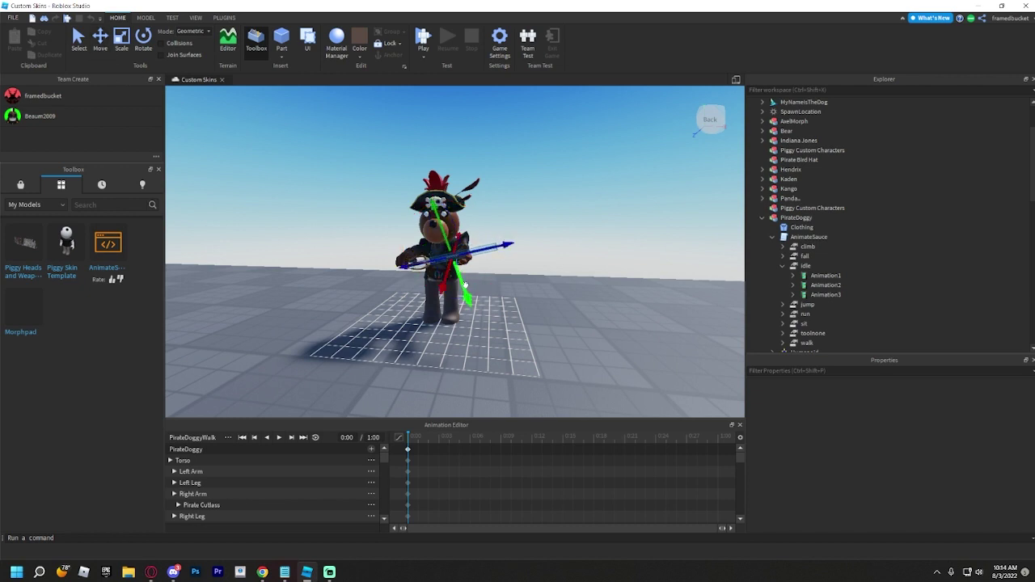
click(447, 240)
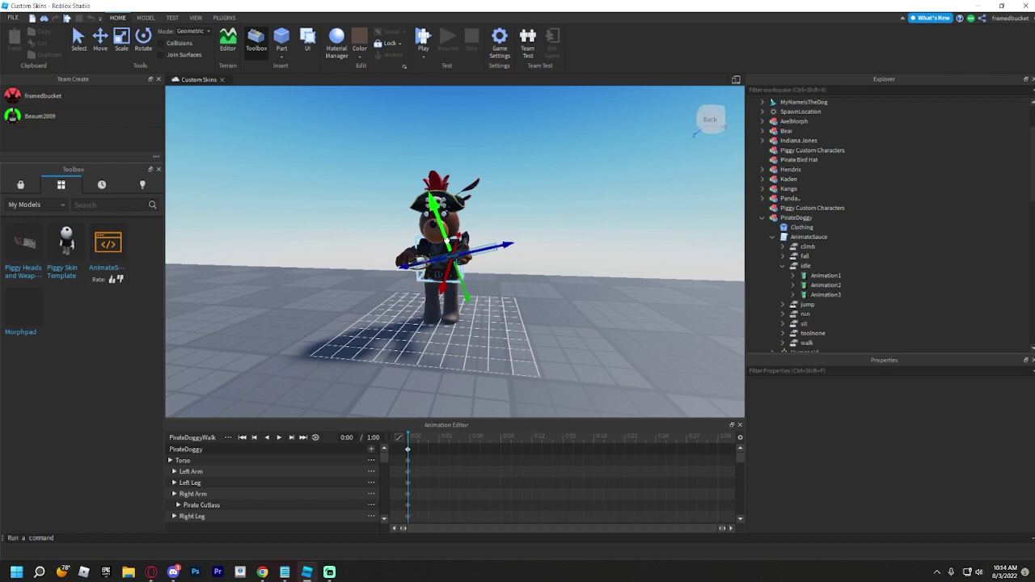
right_drag(489, 254, 488, 254)
key(w)
scroll(489, 254, up, 2)
key(ctrl+4)
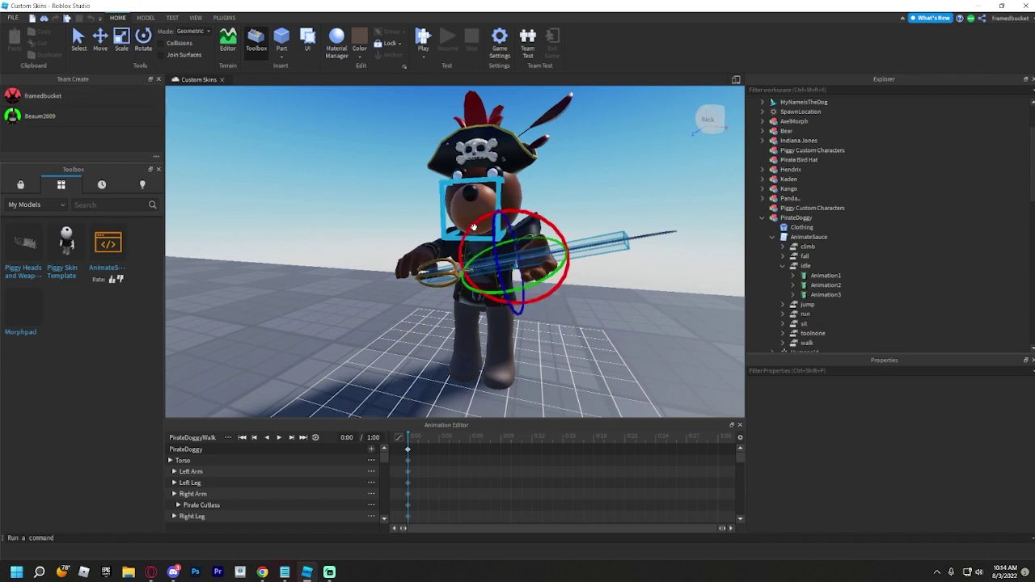
click(473, 227)
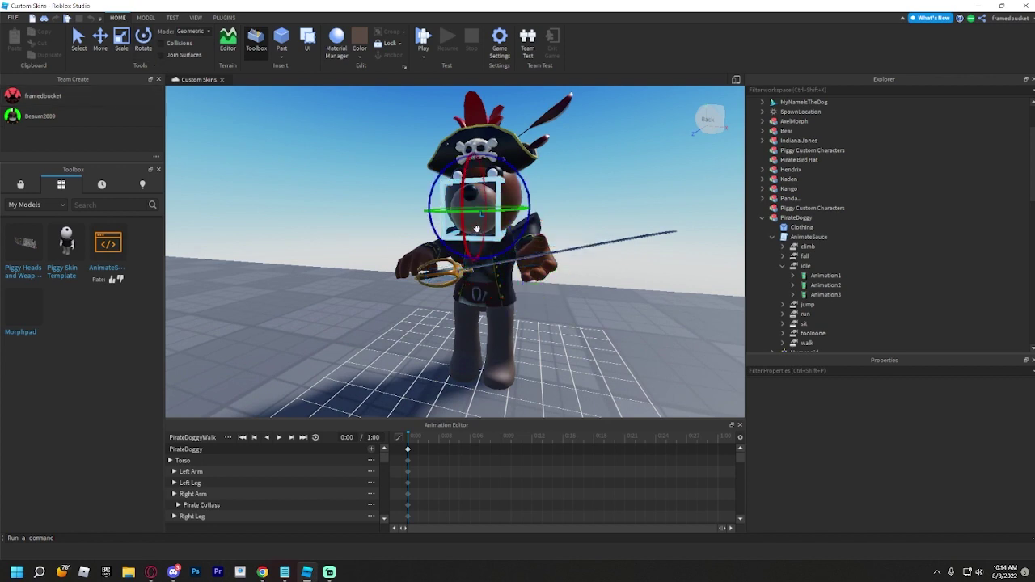
click(450, 275)
drag(465, 232, 450, 268)
click(100, 38)
right_drag(443, 267, 441, 267)
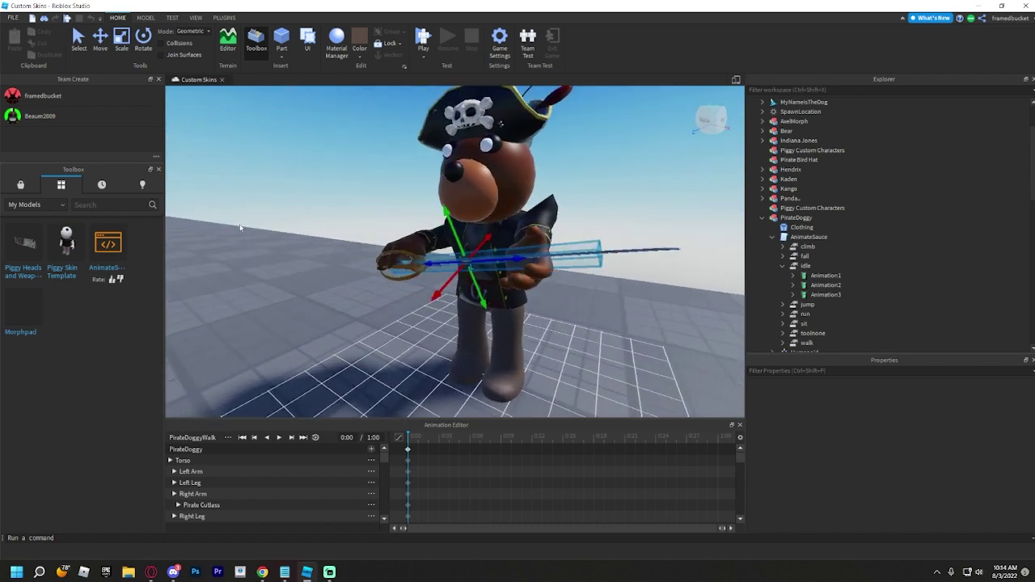
Level the left arm's forward tilt and lower the arm slightly at the shoulder at 0:00
click(249, 219)
right_drag(280, 204, 276, 206)
right_drag(413, 229, 414, 229)
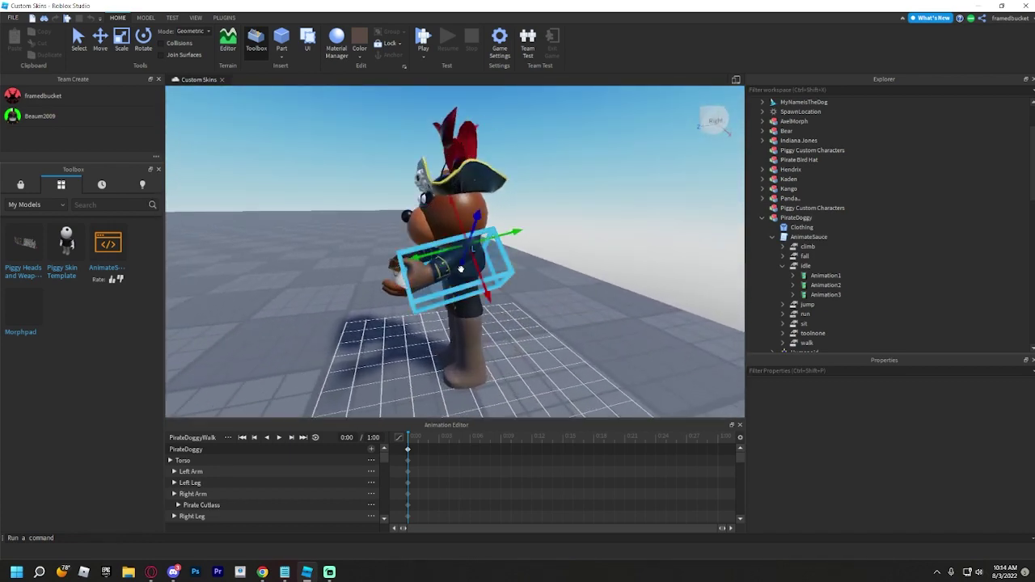
key(ctrl+r)
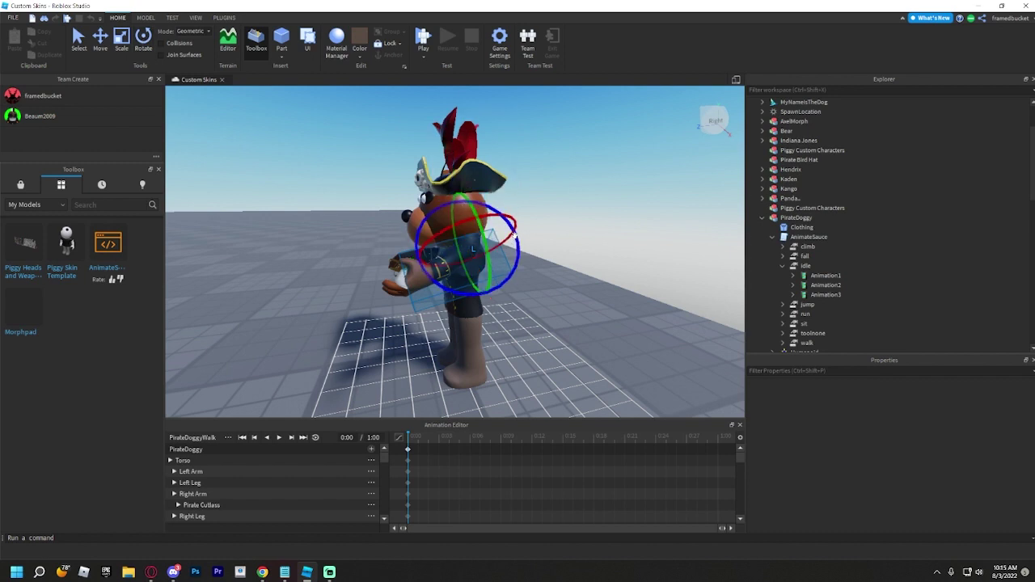
drag(516, 234, 517, 241)
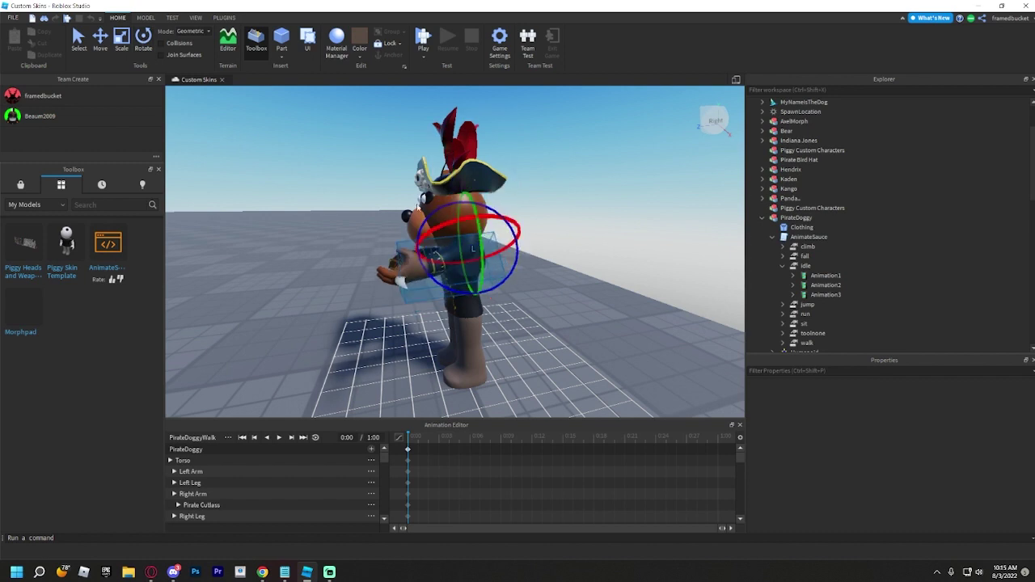
drag(476, 300, 480, 312)
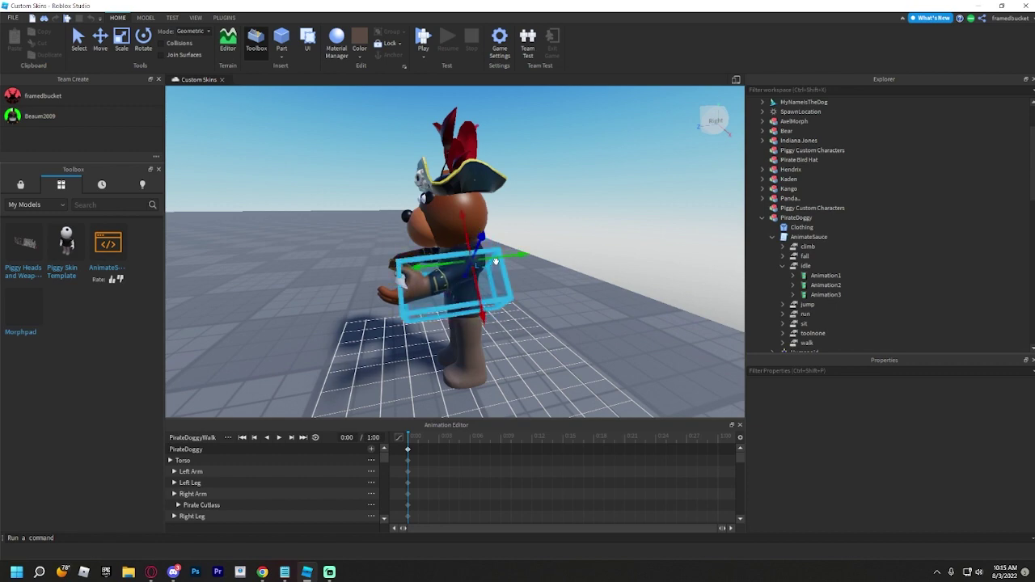
right_drag(498, 262, 630, 270)
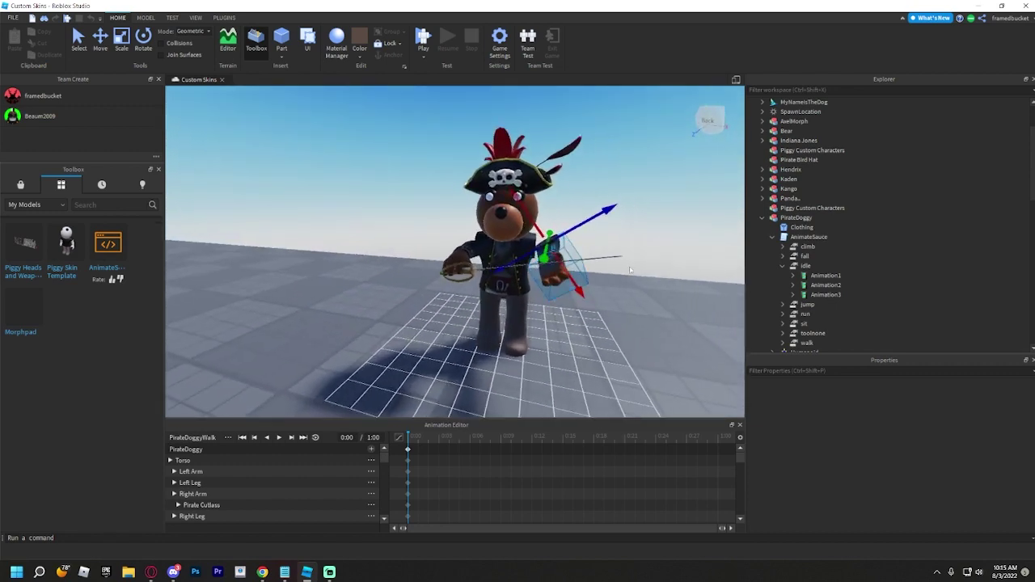
Rotate the left arm inward at 0:00 and switch to the Move tool to seat it at the shoulder
click(139, 47)
click(681, 193)
key(s)
key(d)
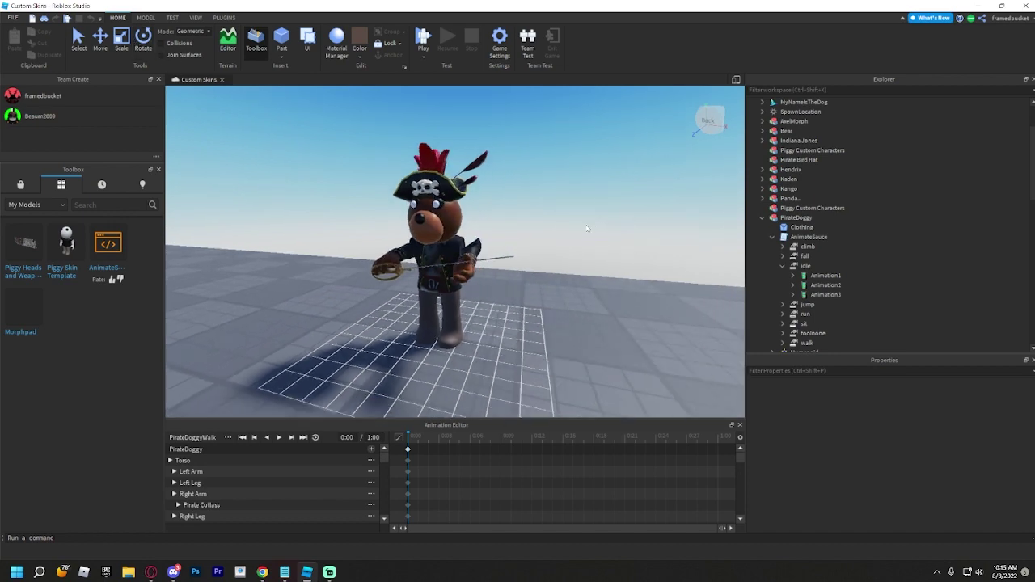
key(w)
click(474, 236)
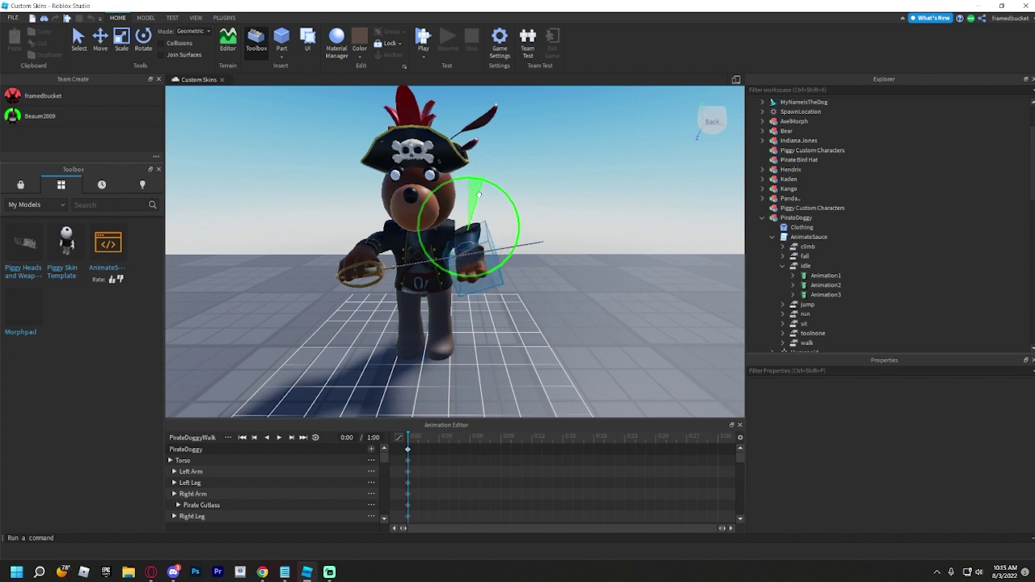
key(ctrl+2)
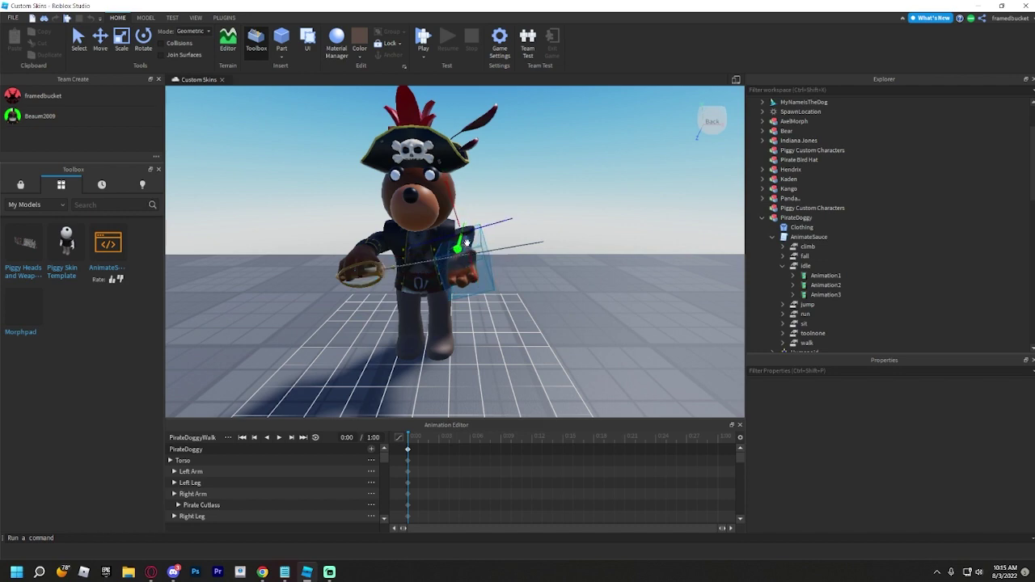
Rotate and shift the Pirate Cutlass at 0:00 so the right hand holds the hilt and the blade reaches over the left hand
scroll(466, 242, down, 3)
right_drag(566, 246, 530, 231)
click(529, 231)
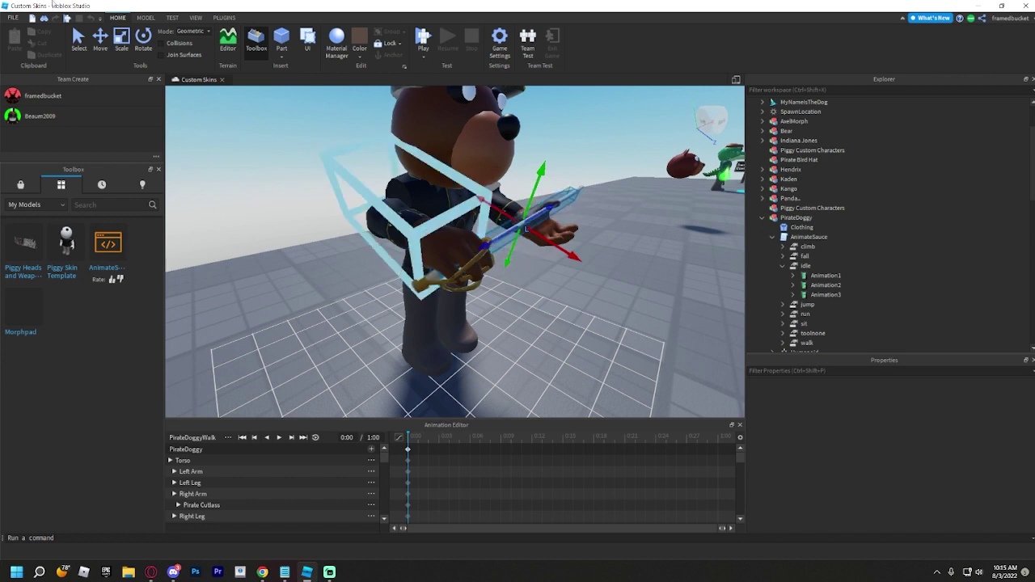
click(144, 41)
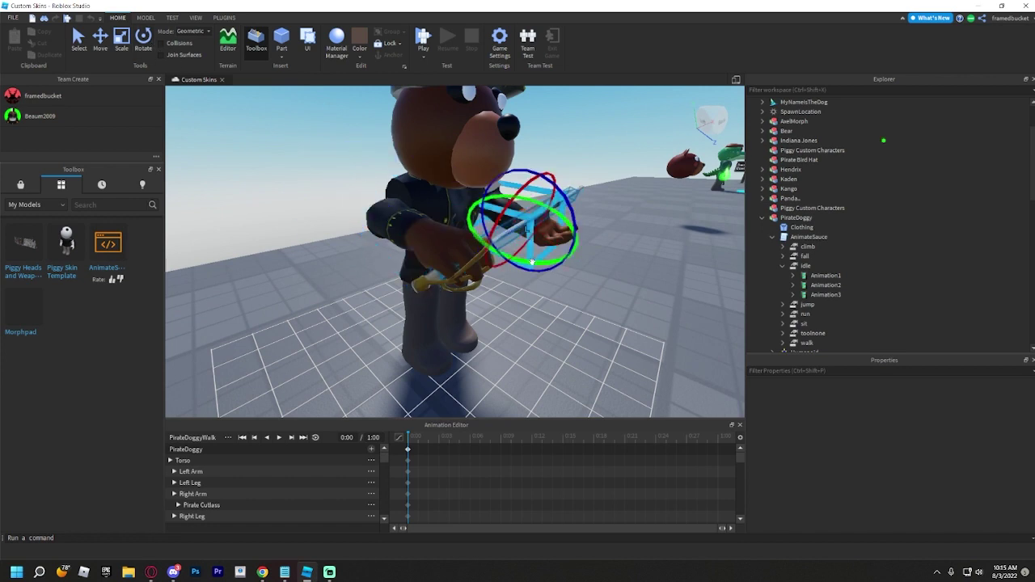
drag(532, 262, 523, 257)
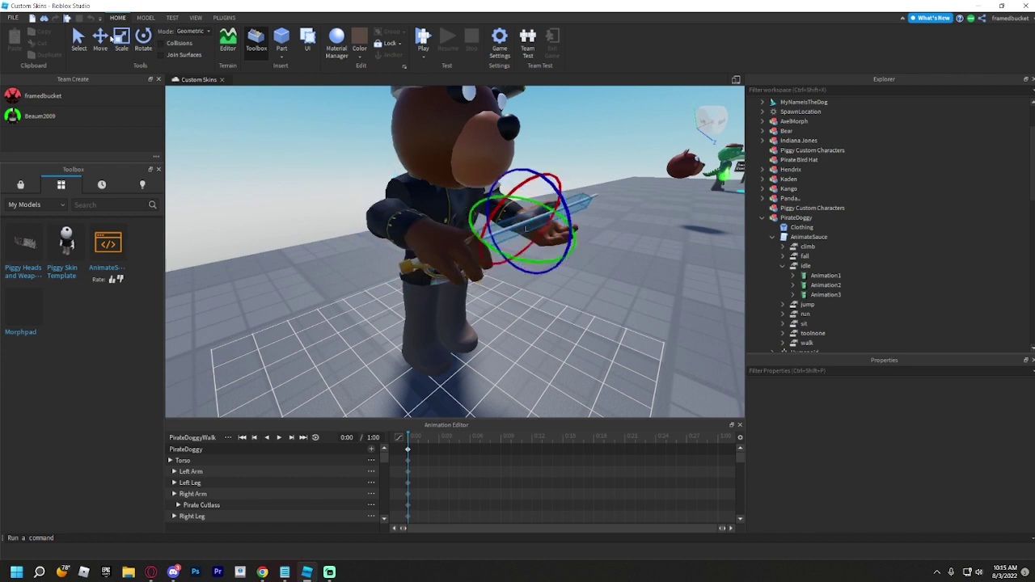
key(ctrl+2)
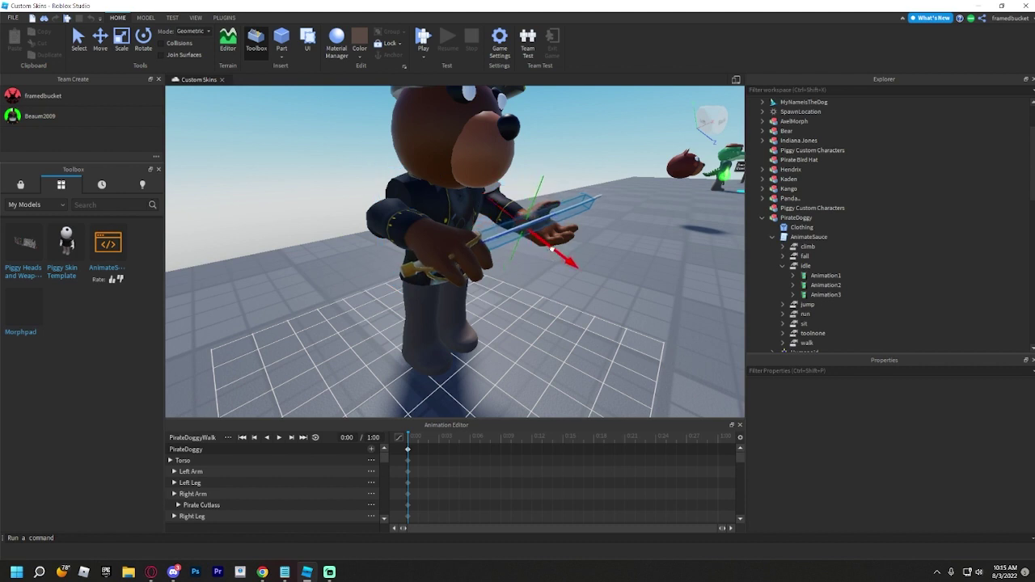
right_click(550, 255)
click(547, 251)
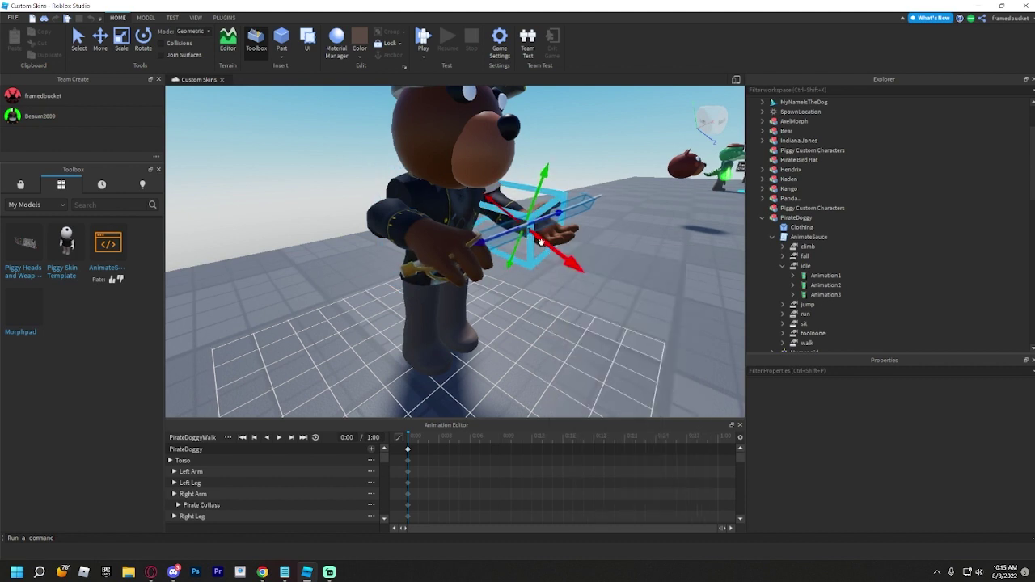
drag(545, 250, 533, 219)
click(595, 250)
right_drag(595, 250, 597, 250)
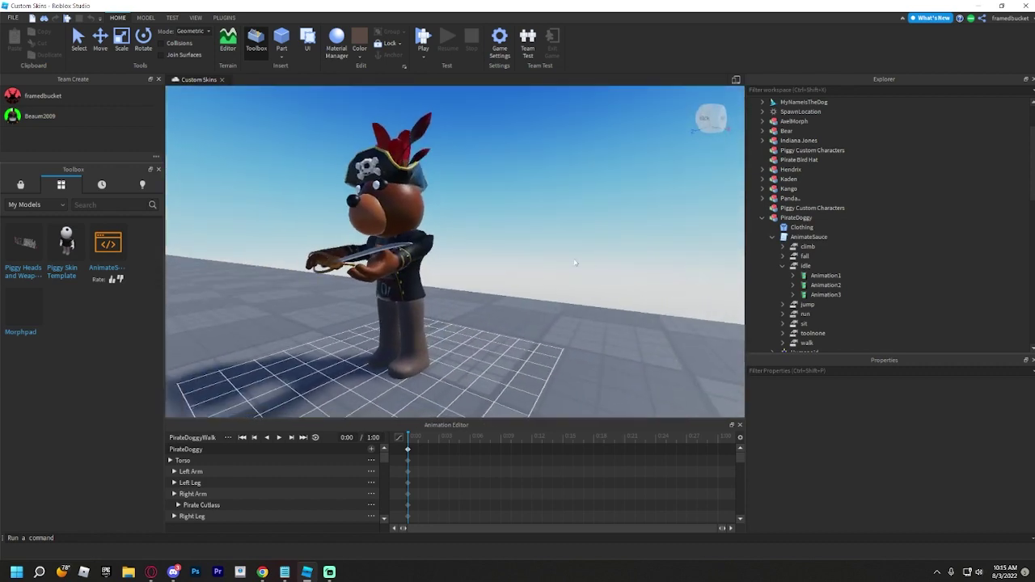
Rotate the left arm at 0:00 so its open hand sits beneath the sword blade
click(360, 262)
key(ctrl+4)
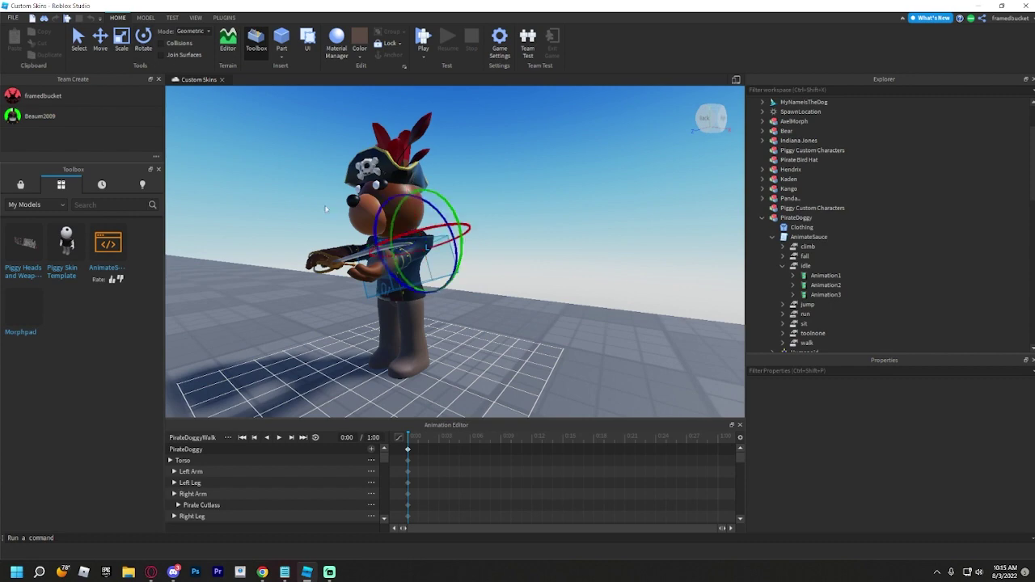
right_drag(488, 317, 487, 317)
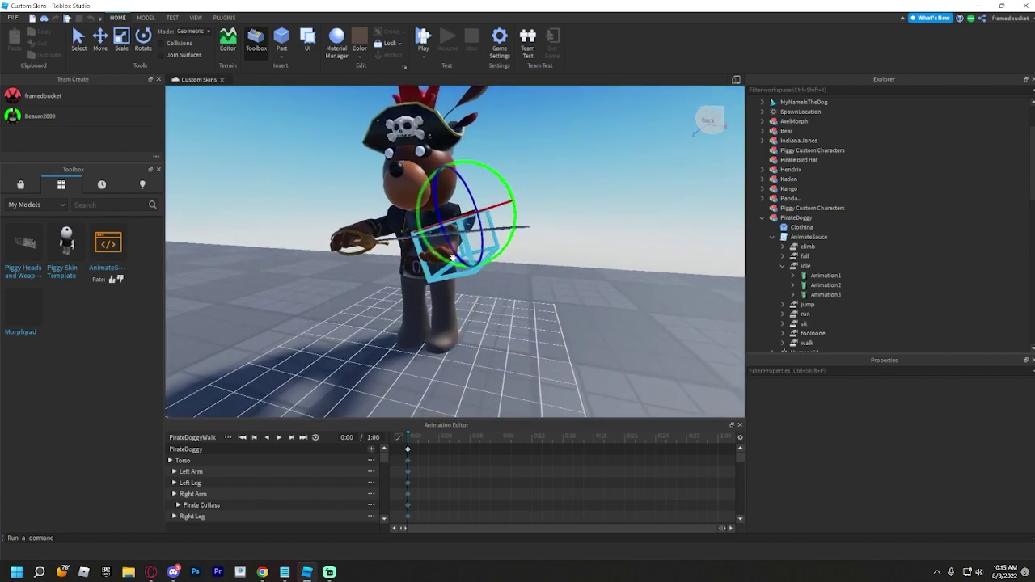
click(588, 320)
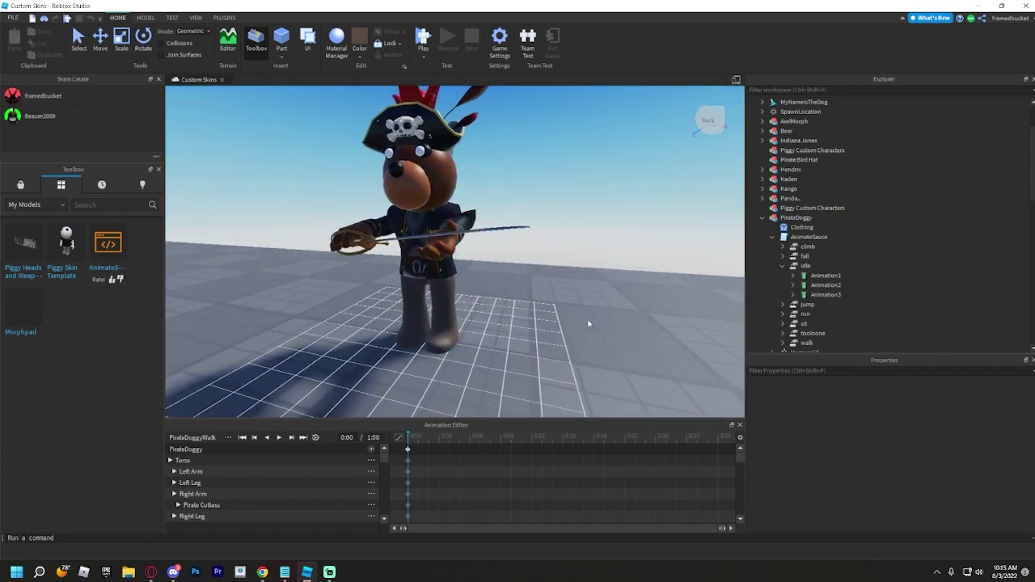
Inspect the character's 0:00 pose, including both legs, from close up and from a distance
mouse_move(588, 319)
right_down()
mouse_move(601, 326)
mouse_move(588, 319)
right_up()
scroll(588, 322, up, 3)
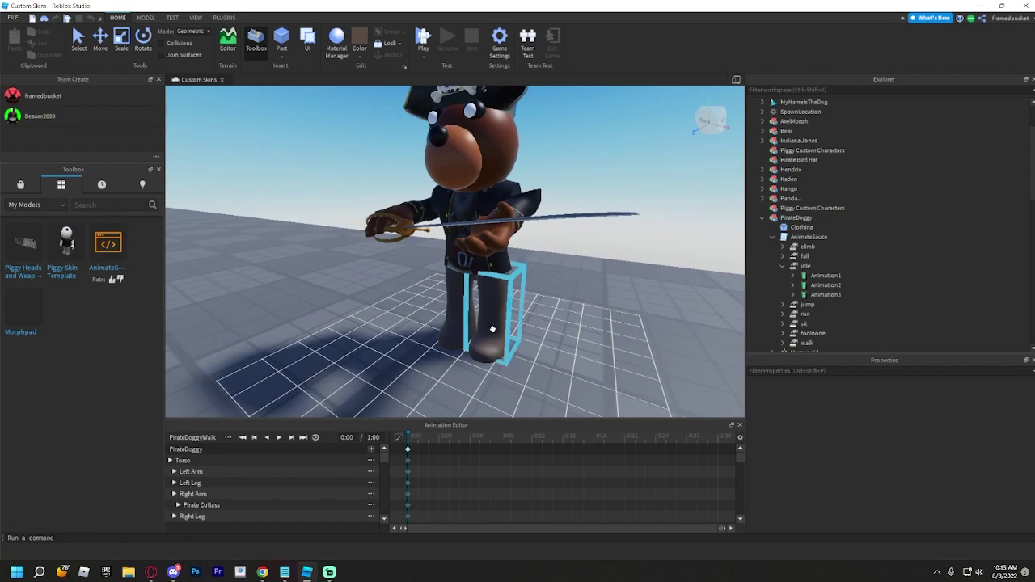
click(492, 338)
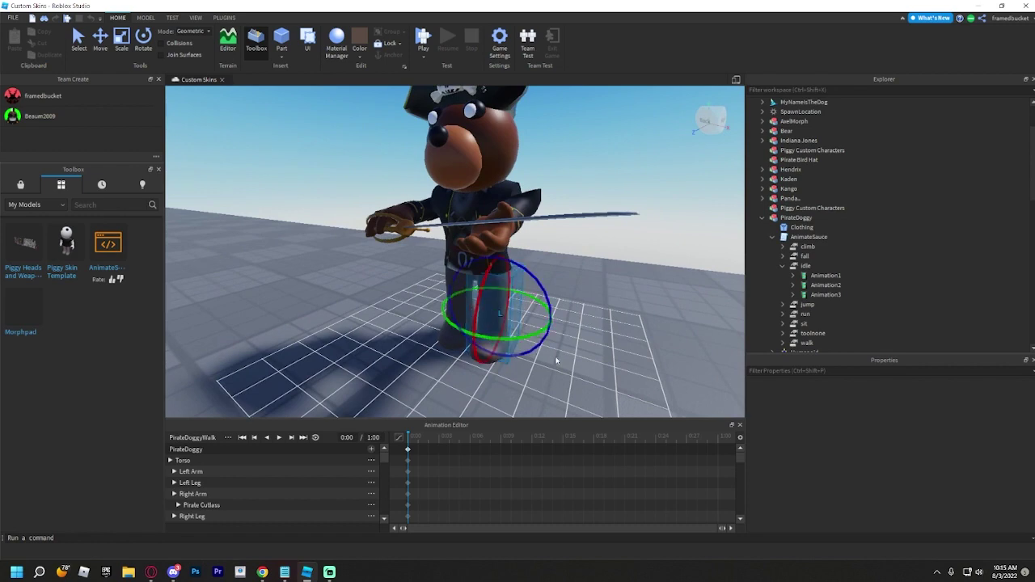
click(449, 328)
click(369, 331)
scroll(368, 331, down, 5)
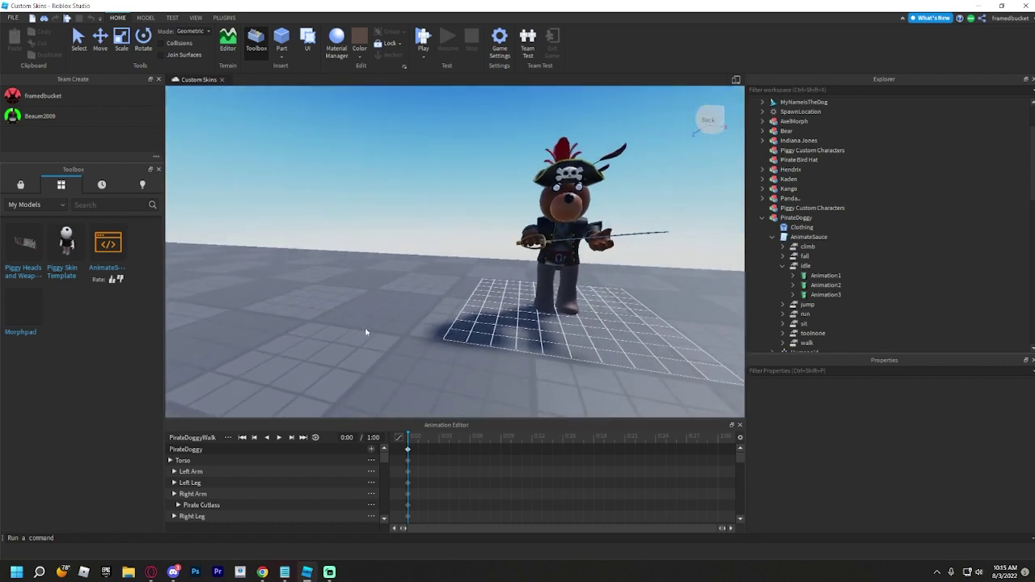
right_drag(367, 328, 420, 354)
scroll(420, 354, up, 3)
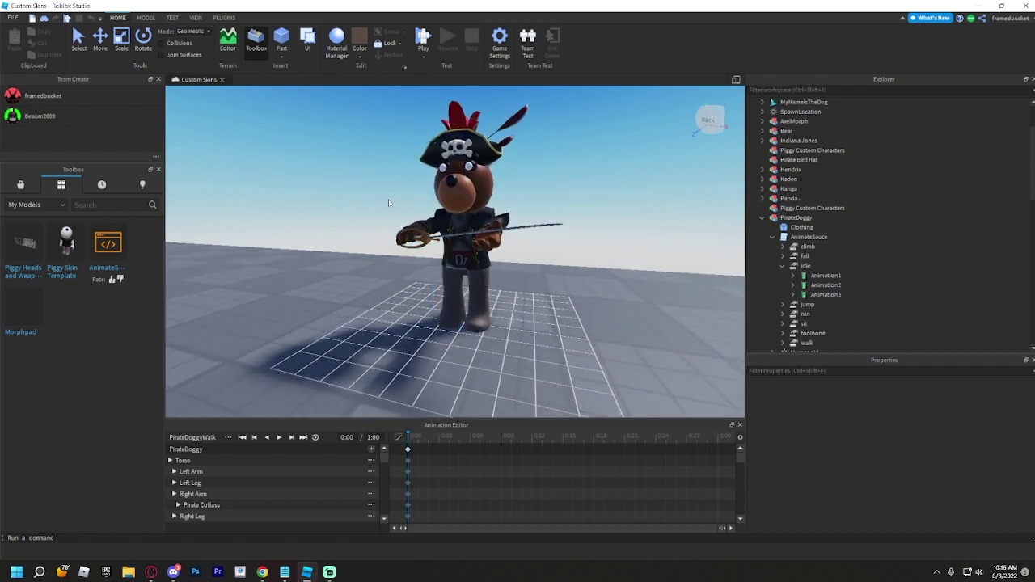
Shift the right leg forward at 0:16 and rotate it so it stays joined to the hip
right_drag(388, 202, 356, 196)
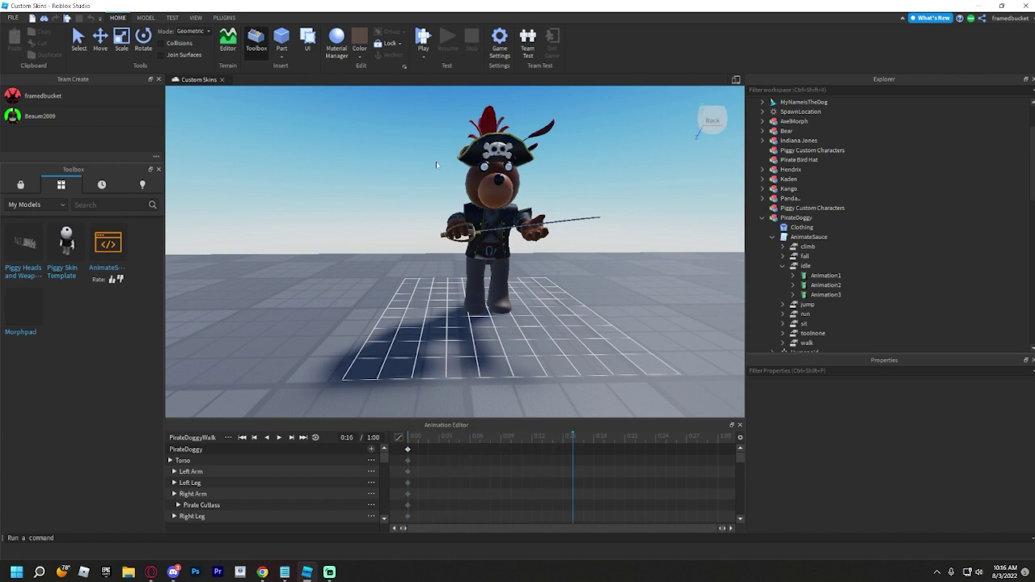
click(476, 287)
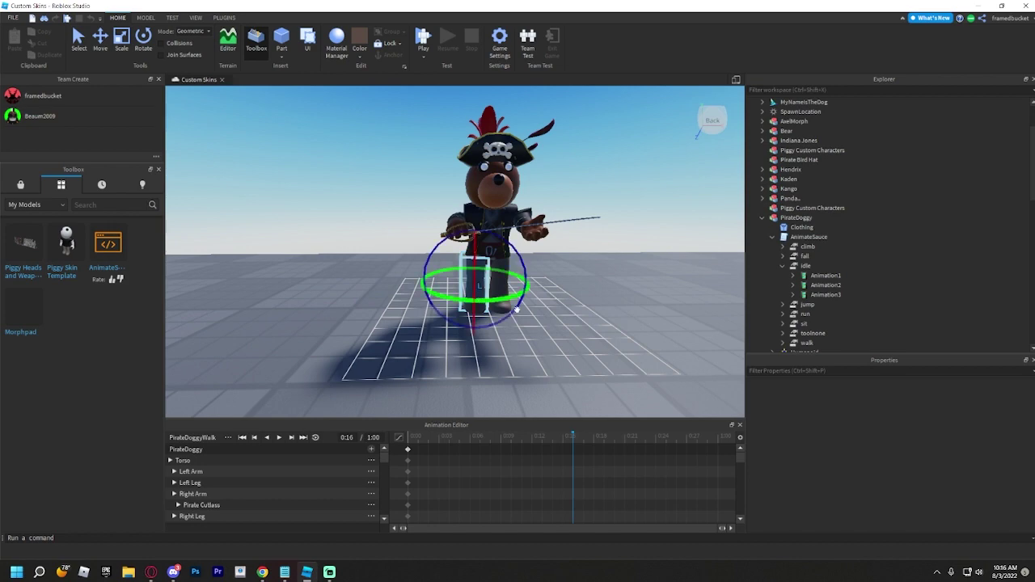
right_drag(516, 309, 447, 223)
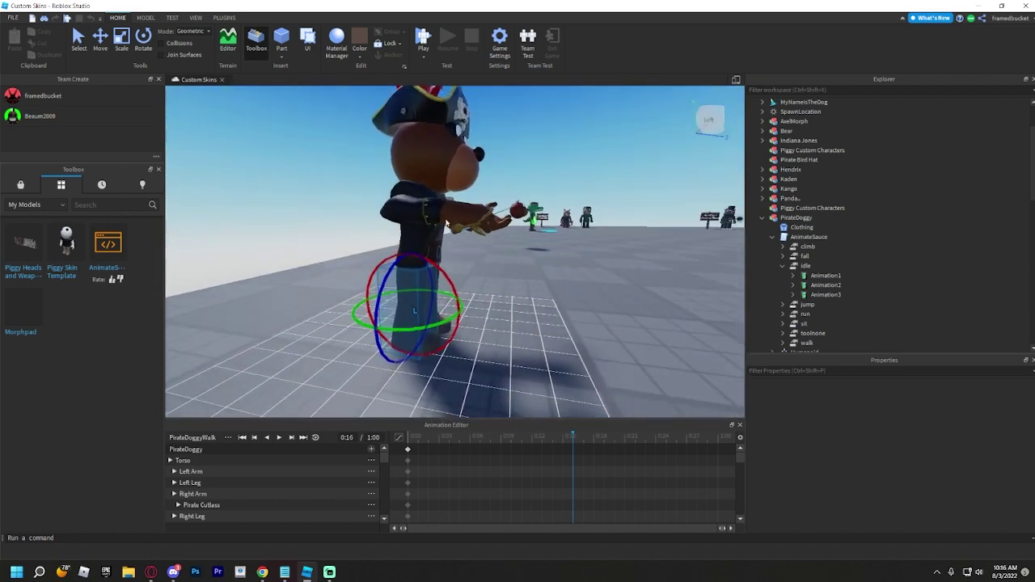
click(102, 40)
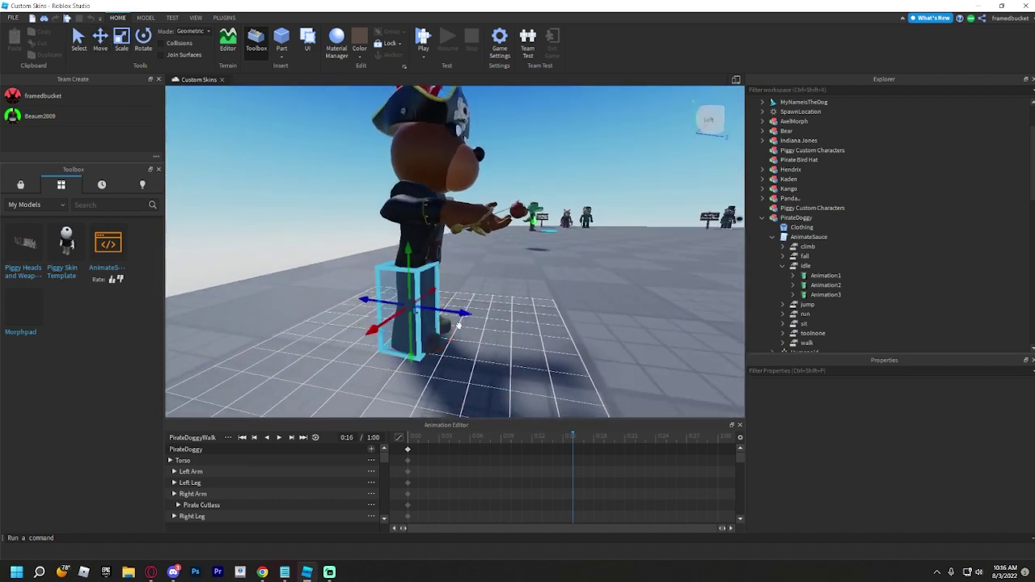
drag(459, 315, 467, 320)
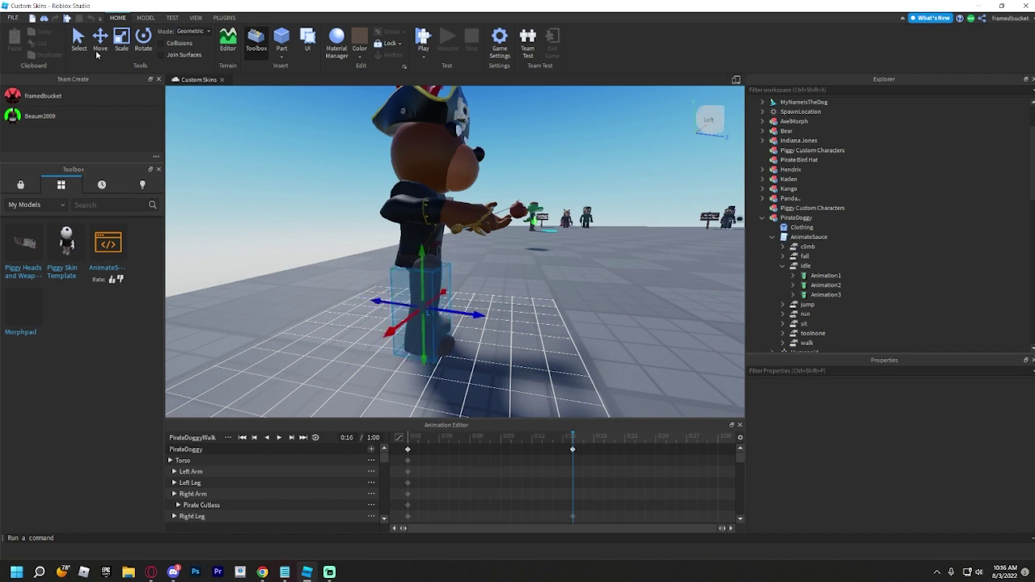
click(143, 41)
drag(380, 301, 369, 286)
Shift the left leg backward at 0:16 and rotate it into a trailing stride
right_drag(487, 279, 462, 280)
click(461, 277)
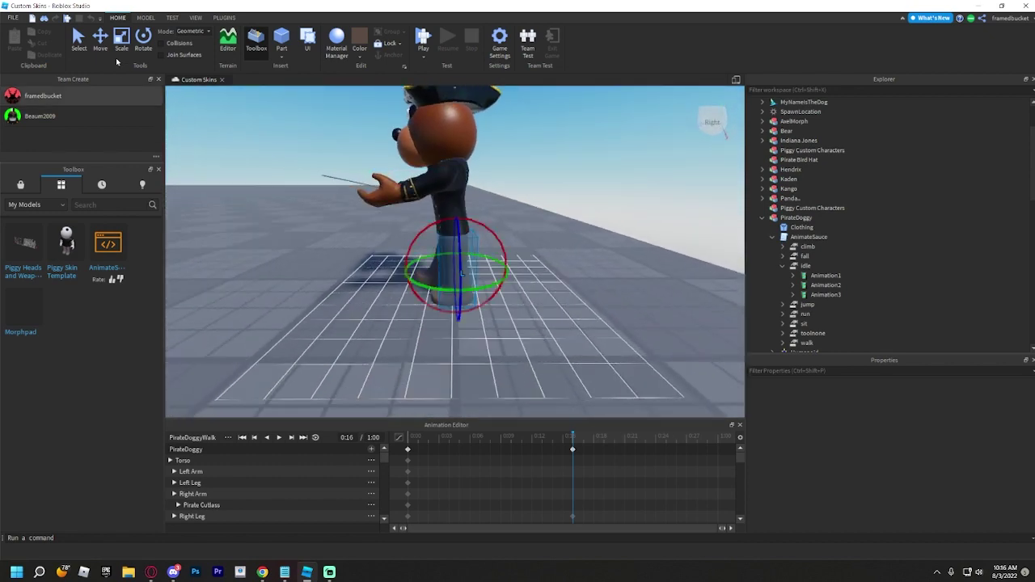
click(100, 40)
drag(477, 269, 504, 267)
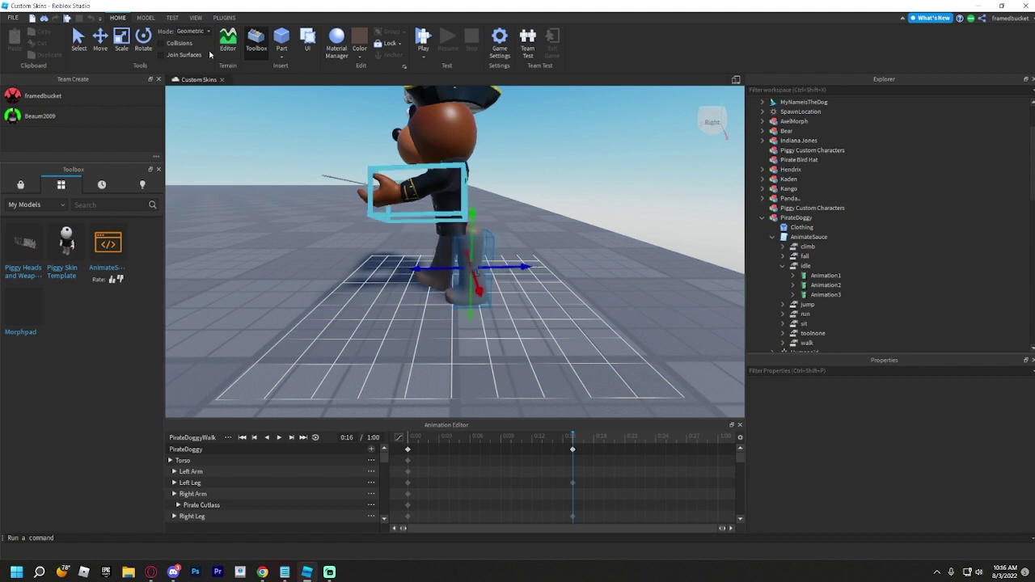
click(144, 40)
mouse_move(429, 245)
mouse_down()
mouse_move(421, 256)
mouse_move(445, 248)
mouse_up()
click(570, 235)
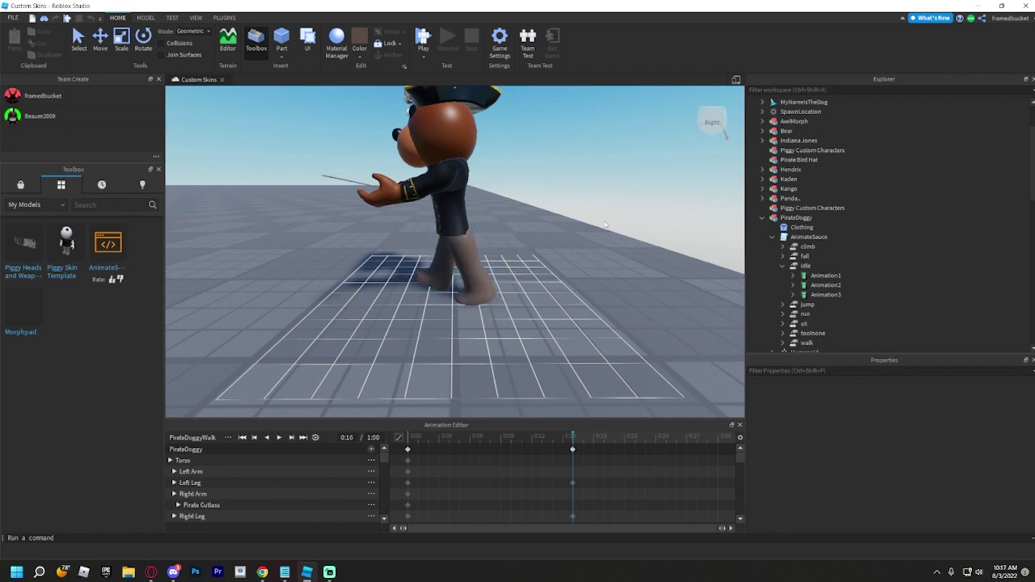
Extend the PirateDoggyWalk animation length to 3:00
key(a)
right_drag(570, 234, 599, 243)
drag(508, 442, 578, 440)
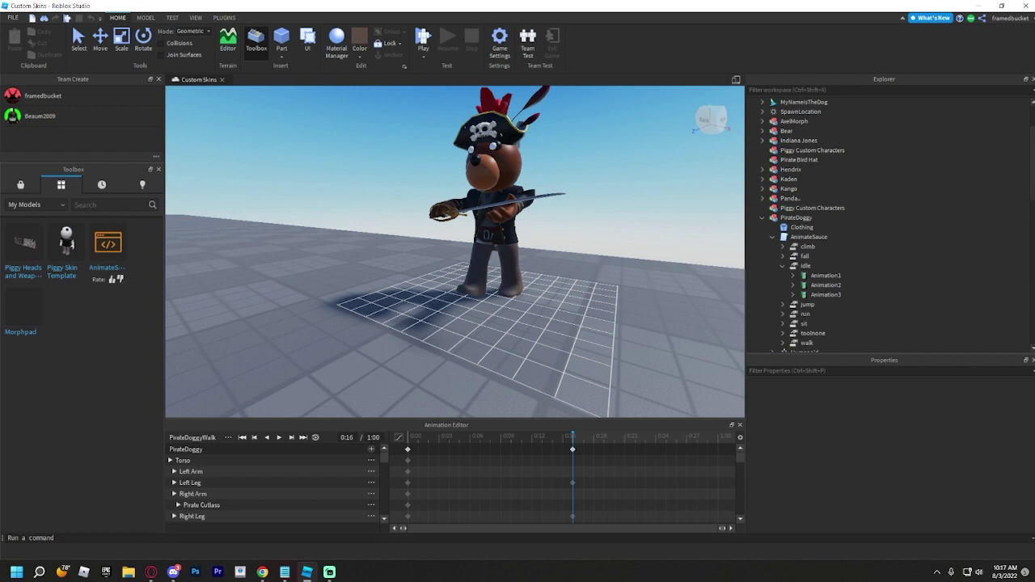
click(372, 438)
text(3:00)
key(Return)
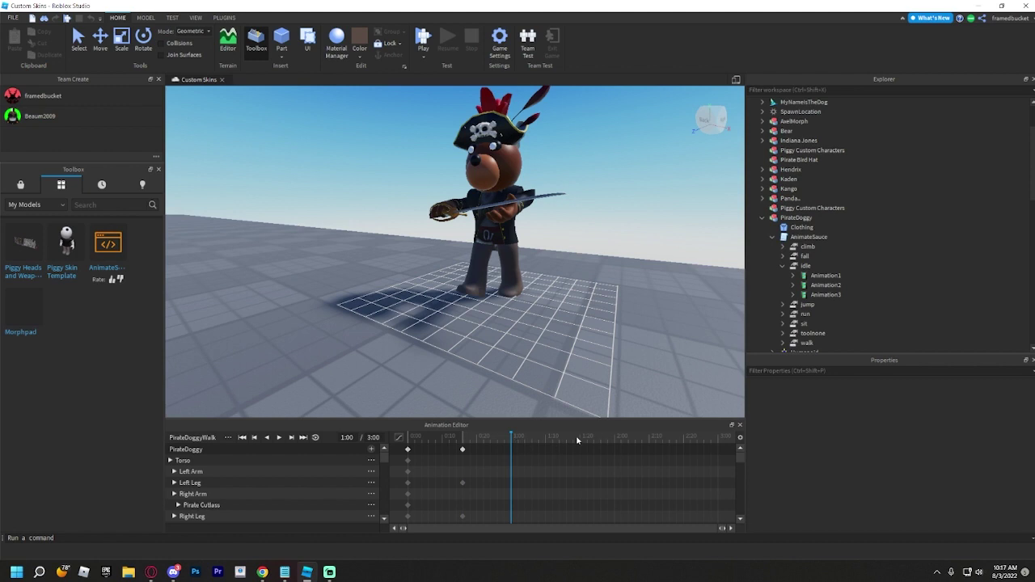
Rotate the left leg into a forward stride at 1:02 and move it back under the hip
click(718, 445)
scroll(527, 284, up, 5)
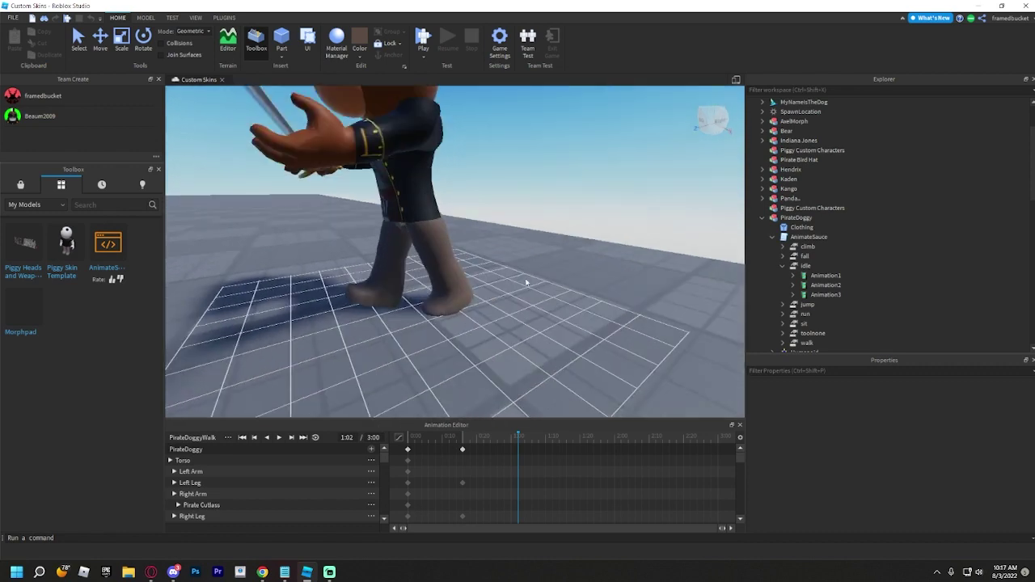
right_drag(526, 284, 531, 280)
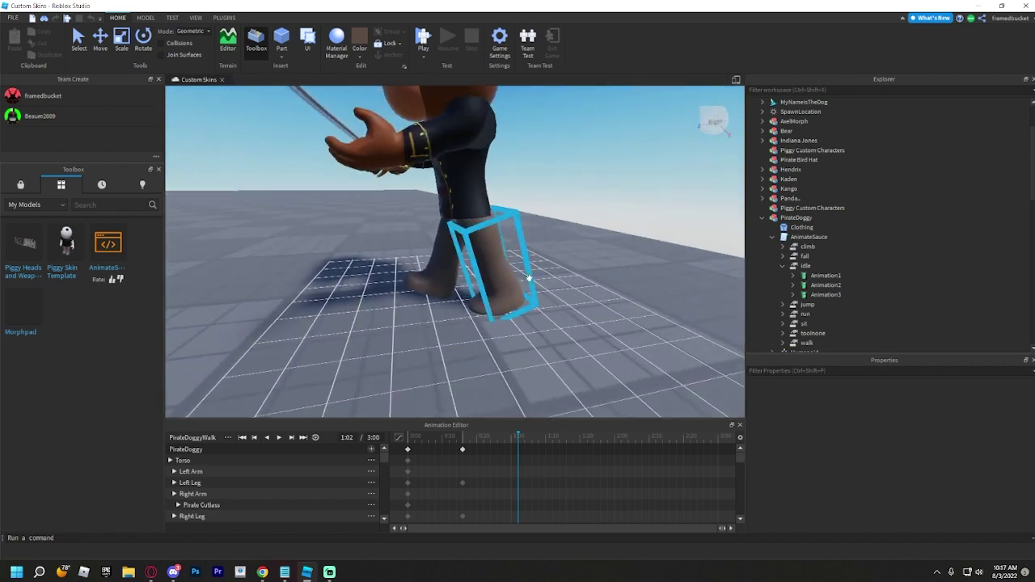
click(528, 279)
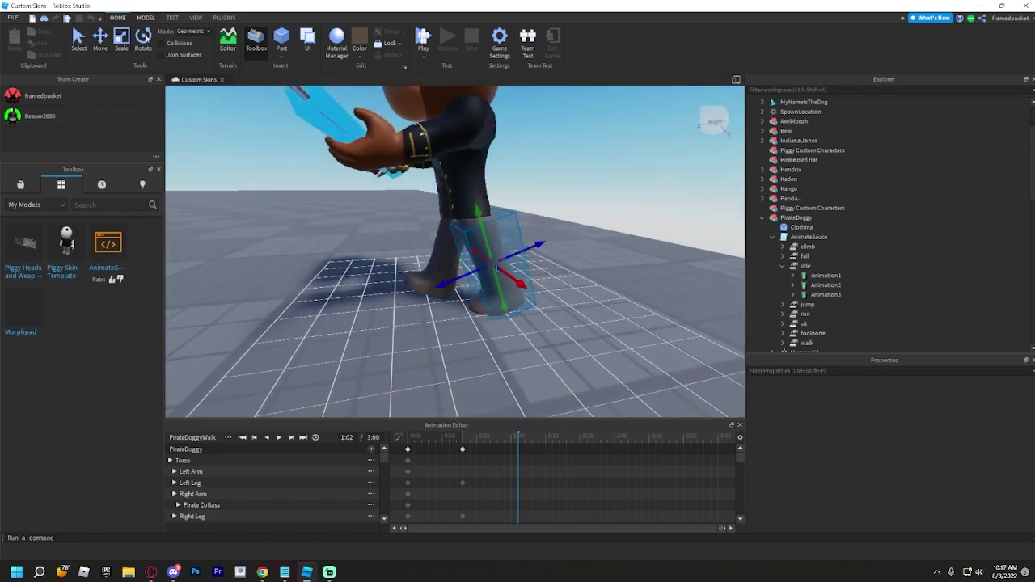
drag(446, 265, 461, 234)
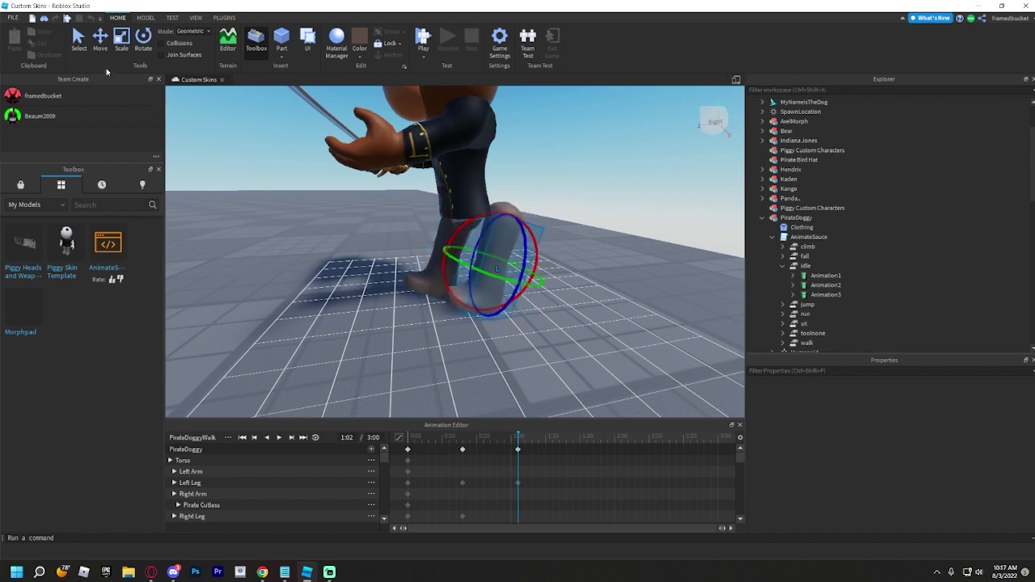
right_drag(670, 232, 365, 225)
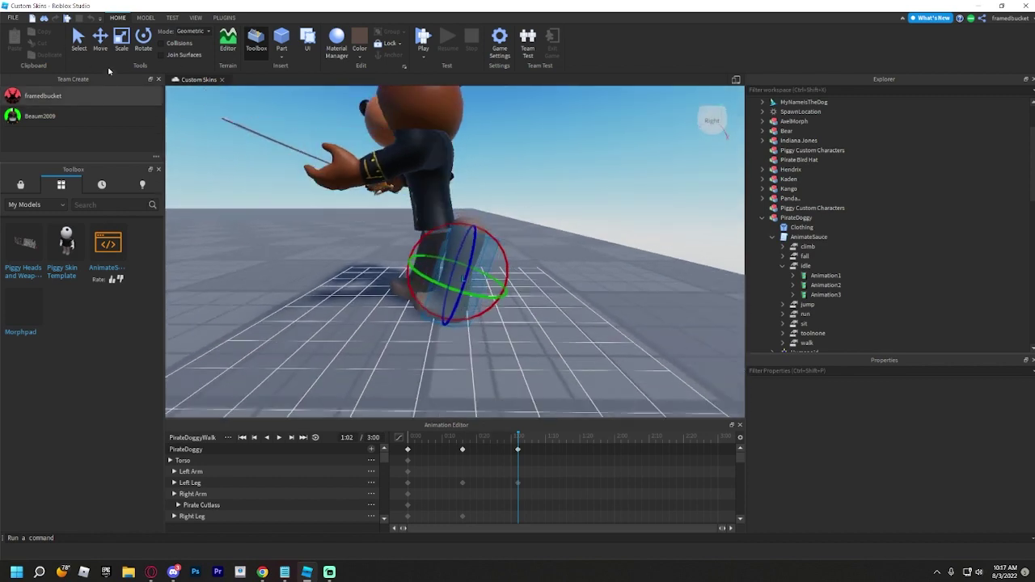
key(ctrl+2)
drag(401, 258, 406, 308)
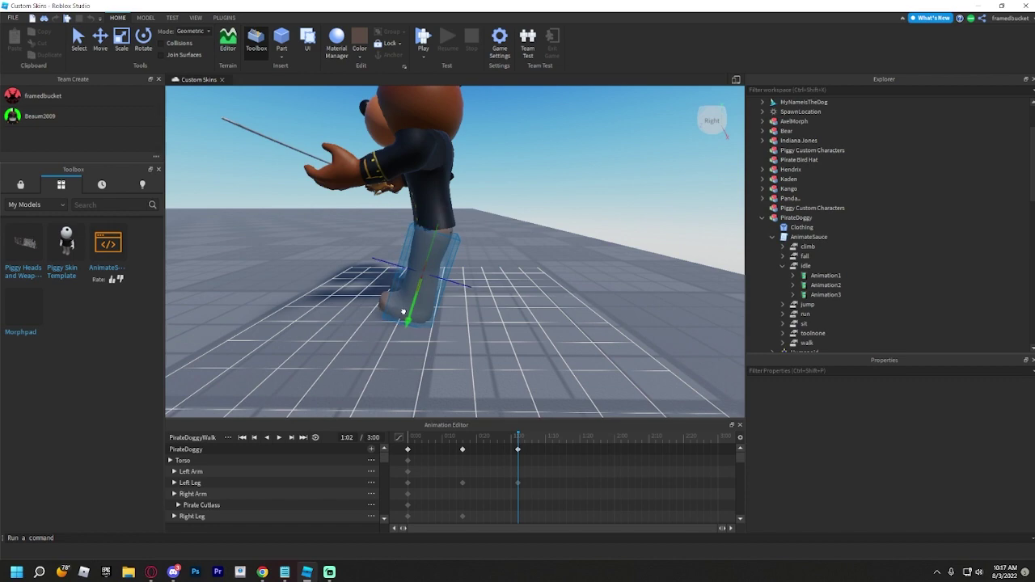
Rotate the right leg backward at 1:02 and move it to line up with the hip
right_drag(478, 339, 484, 337)
scroll(483, 338, down, 2)
click(495, 259)
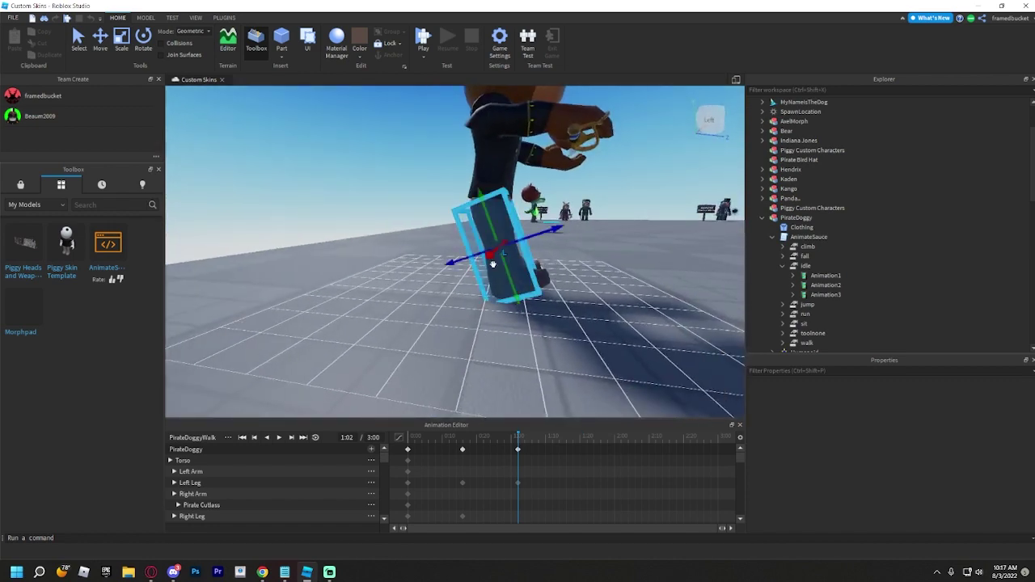
click(144, 38)
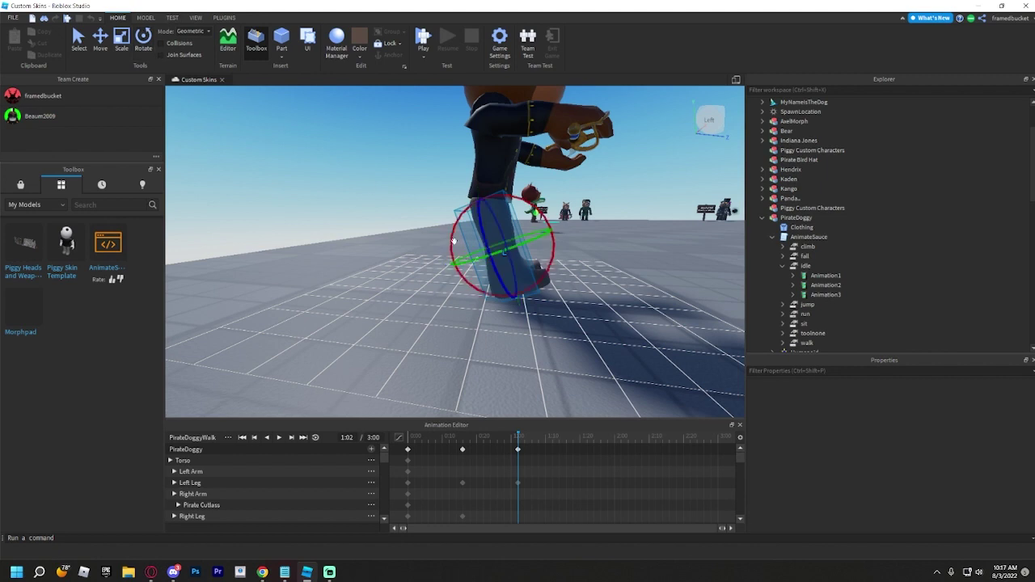
drag(454, 241, 423, 225)
click(100, 42)
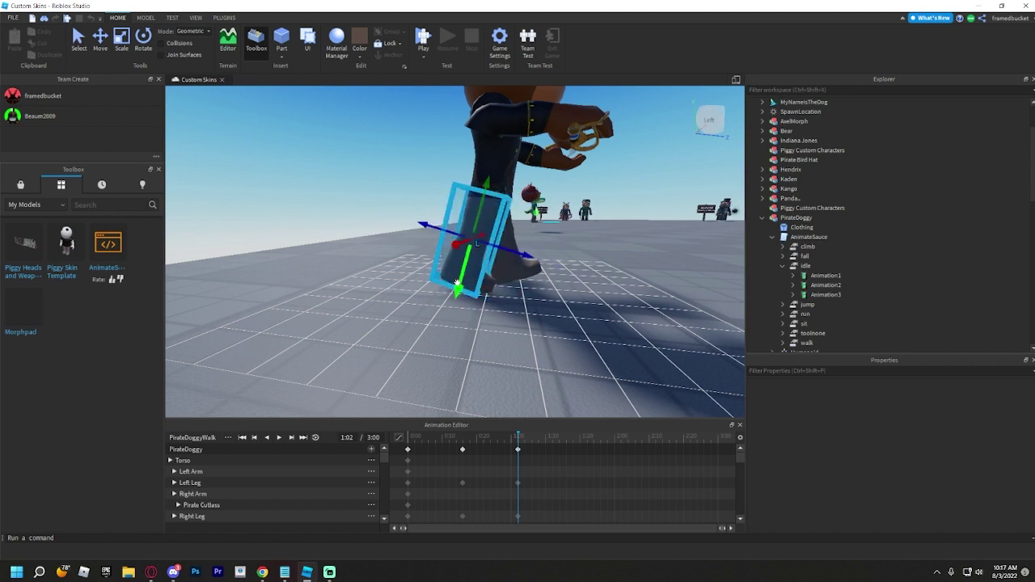
drag(457, 276, 458, 280)
Preview the walk animation from 0:00 with the whole stride in view
right_drag(603, 322, 588, 435)
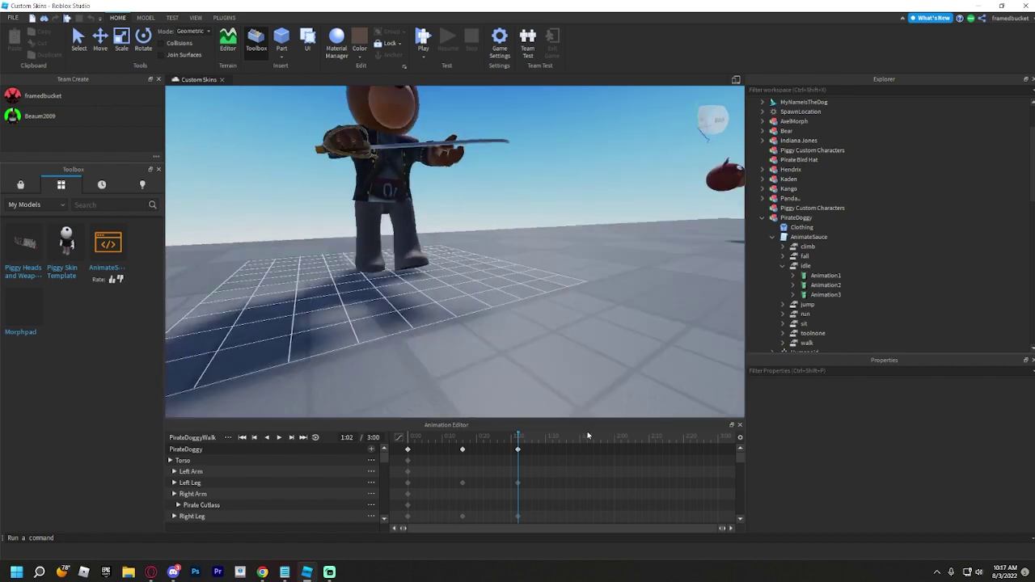
drag(493, 440, 384, 453)
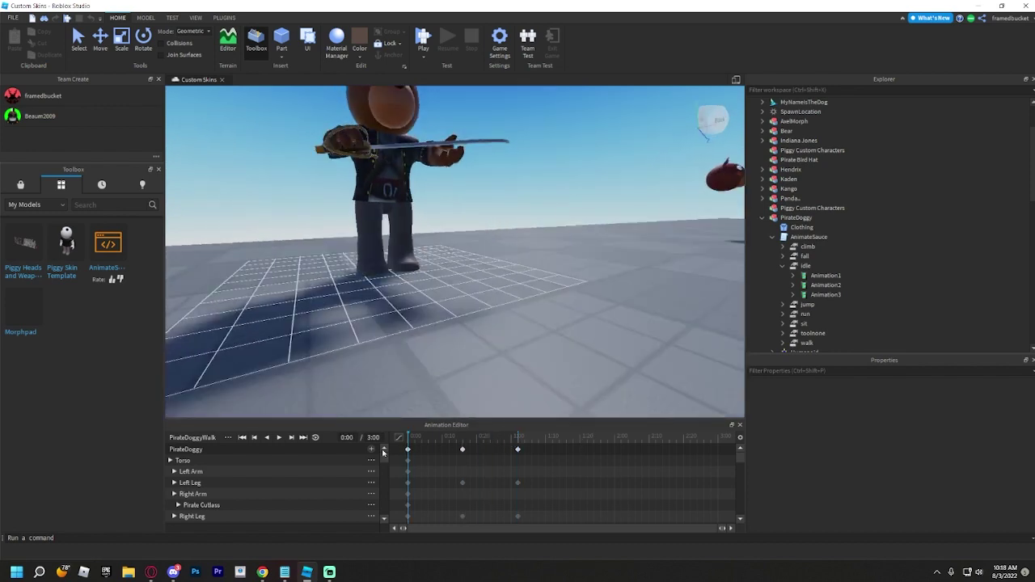
click(278, 438)
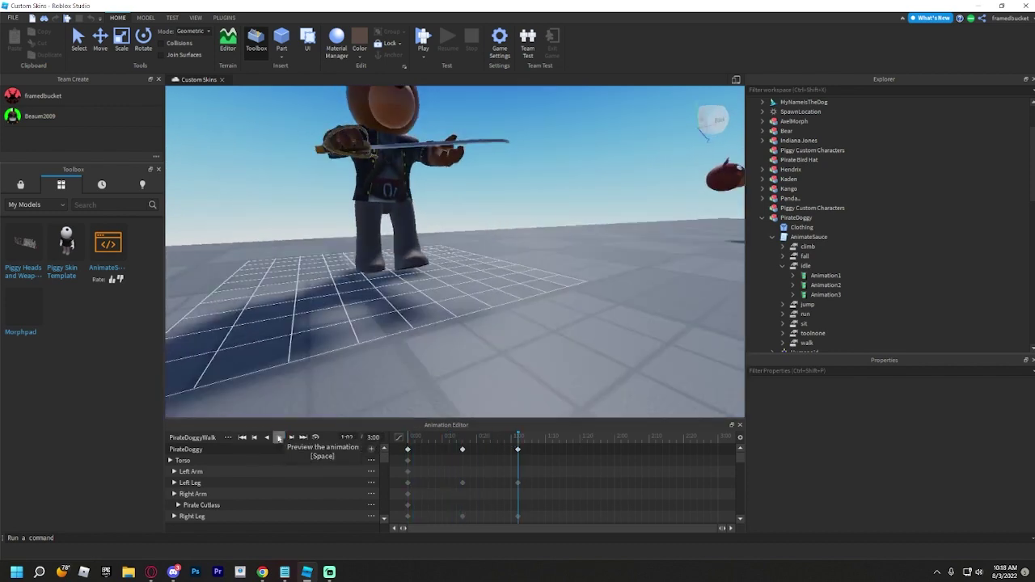
click(278, 438)
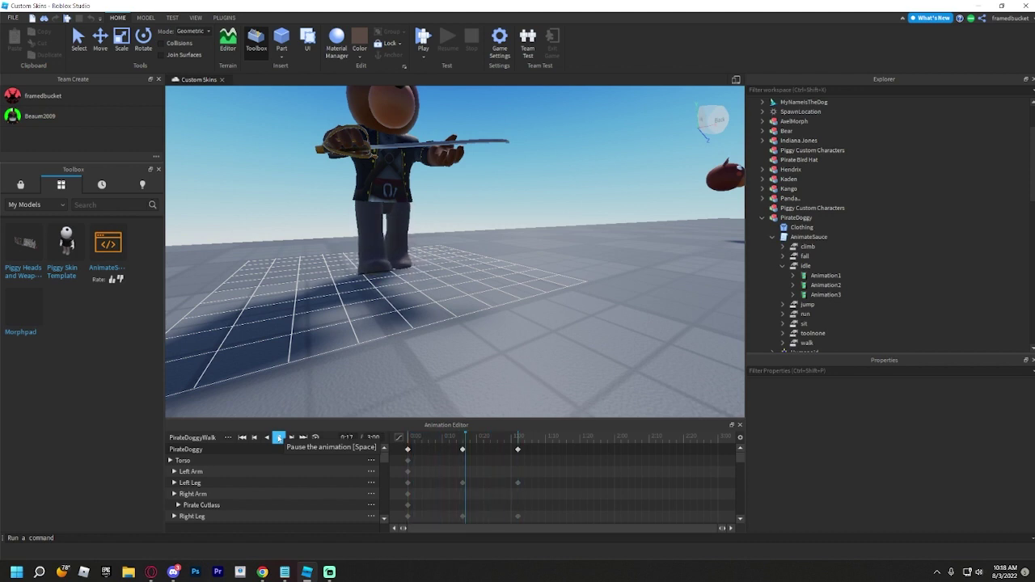
click(279, 438)
Move the 1:02 leg keyframes to 1:05 and replay the animation from 0:00
drag(517, 450, 530, 454)
click(563, 470)
drag(452, 441, 405, 442)
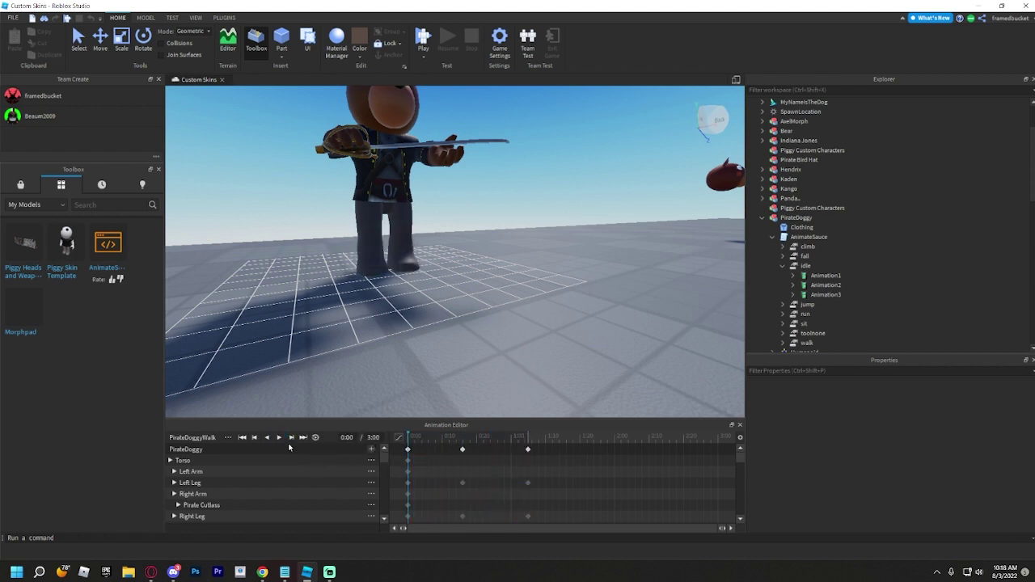
click(278, 437)
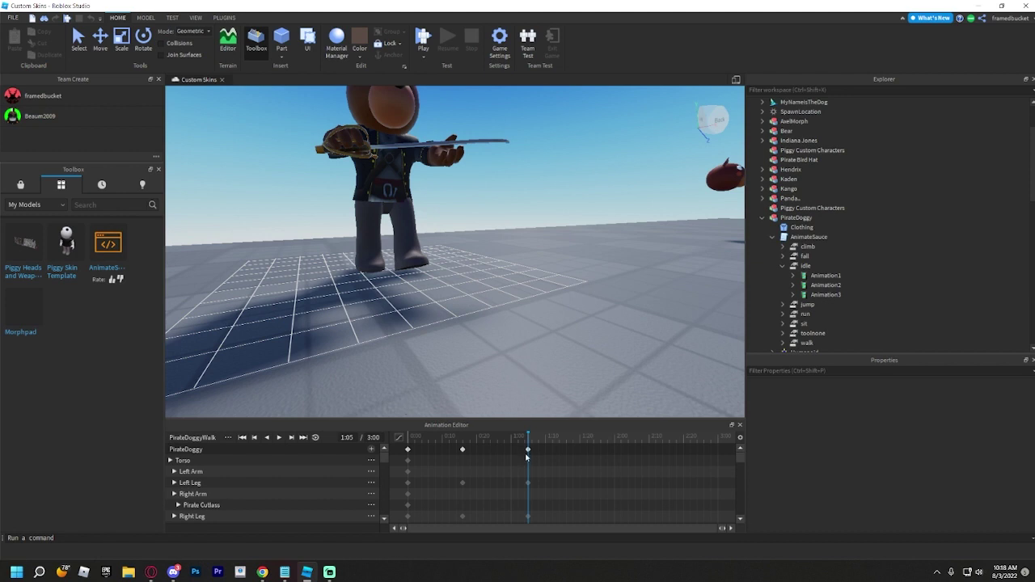
Copy the 0:16 leg keyframes and paste them at 1:22
click(461, 449)
click(529, 451)
drag(548, 444, 559, 444)
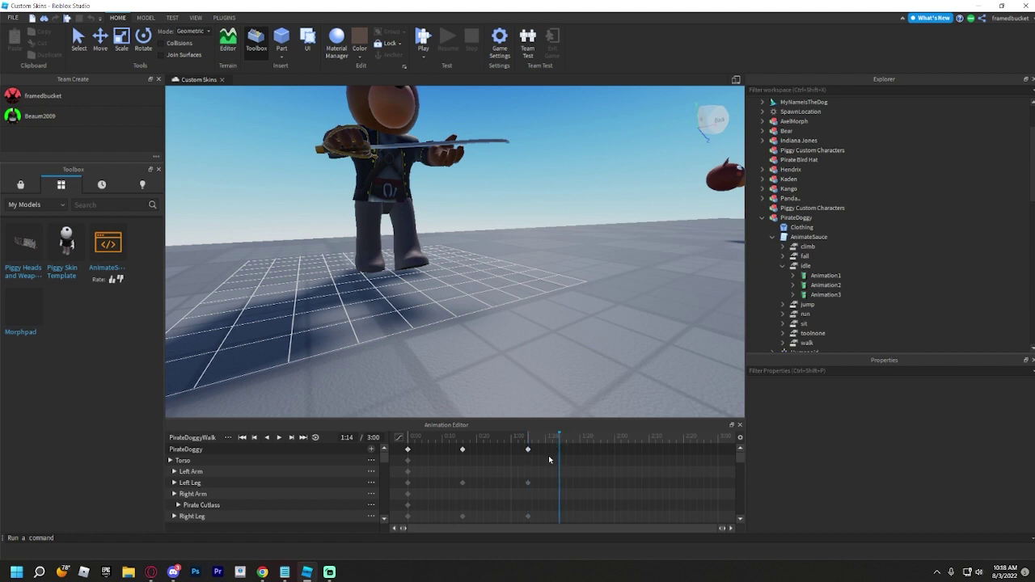
click(591, 444)
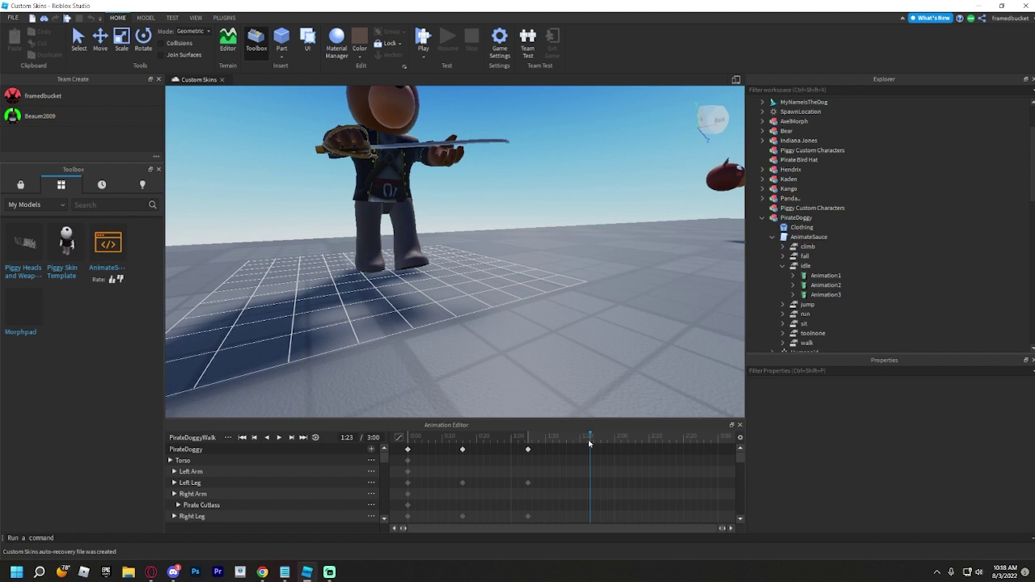
click(589, 443)
key(ctrl+v)
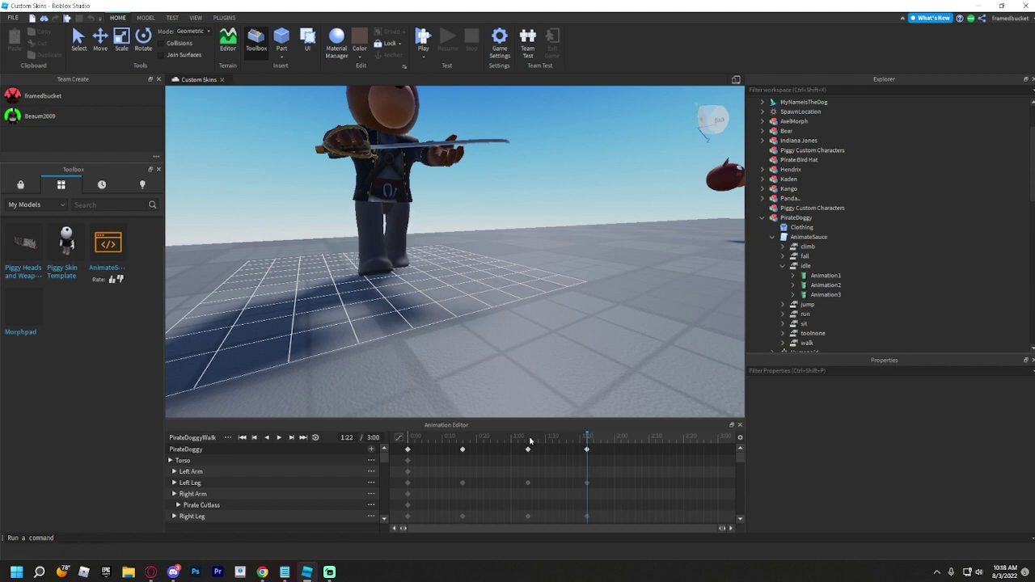
Play the animation from 0:00 and examine the character's 1:22 pose from the front and both sides
drag(530, 441, 371, 449)
click(279, 437)
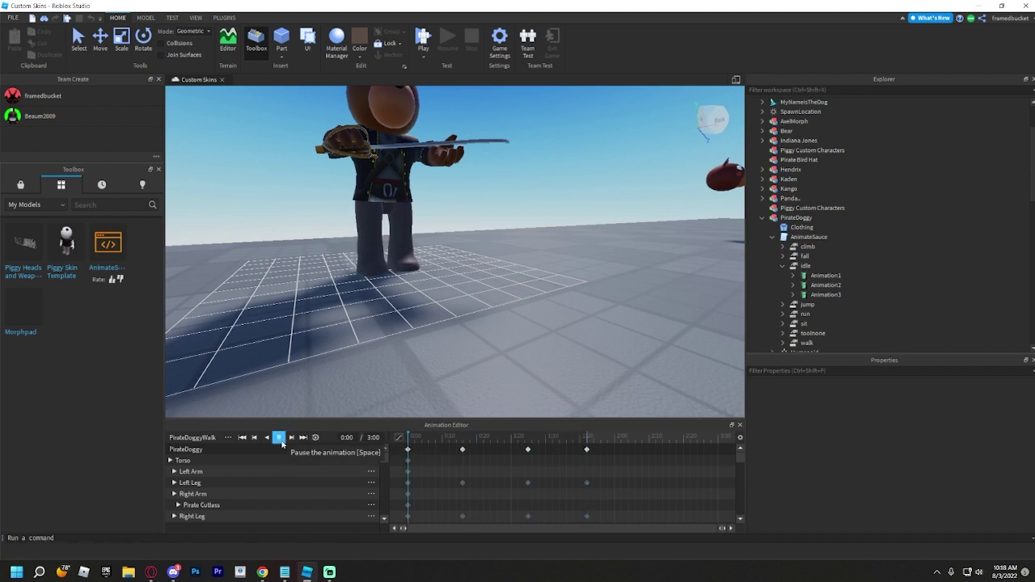
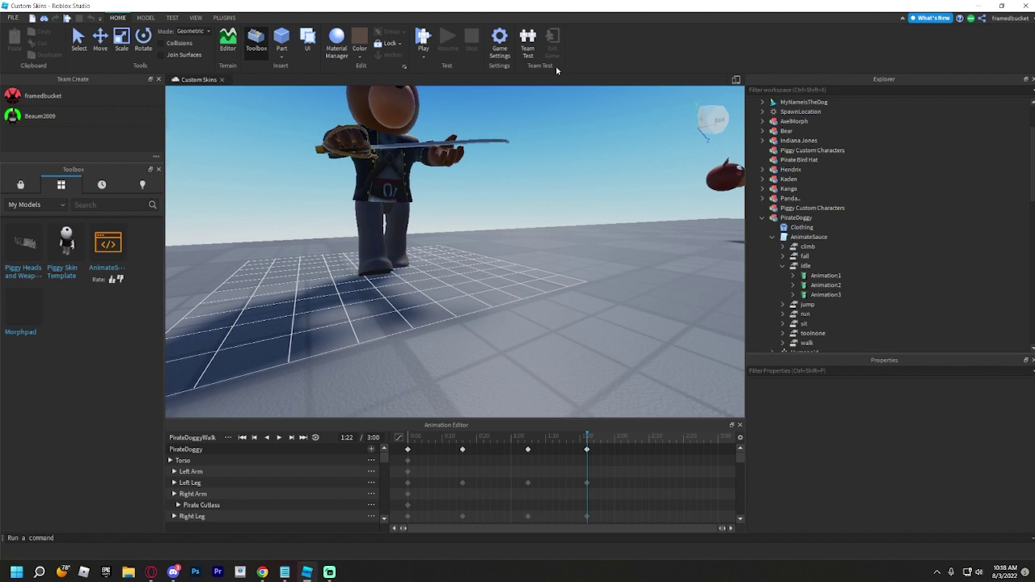
key(s)
right_drag(437, 235, 441, 237)
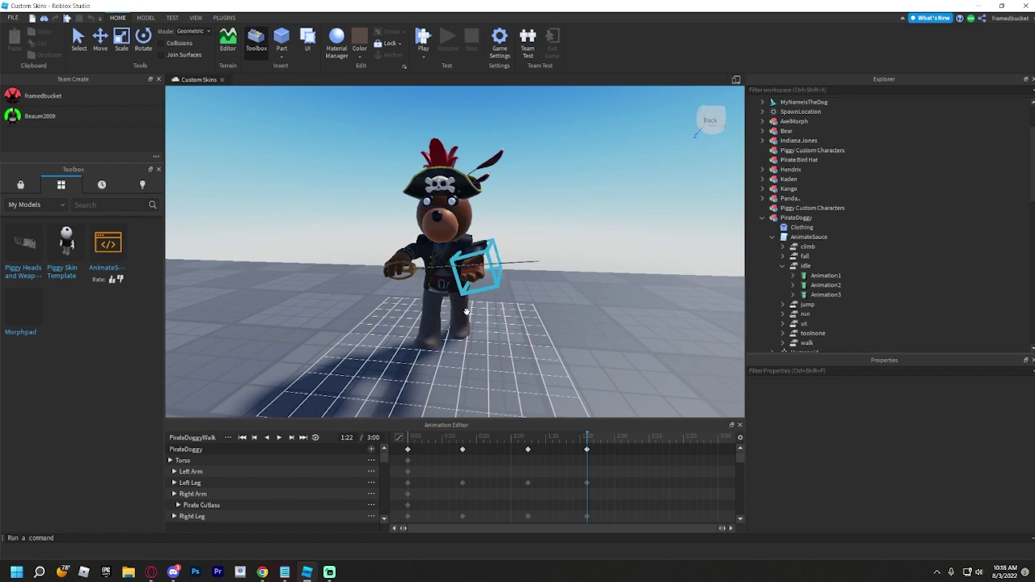
right_drag(532, 249, 502, 230)
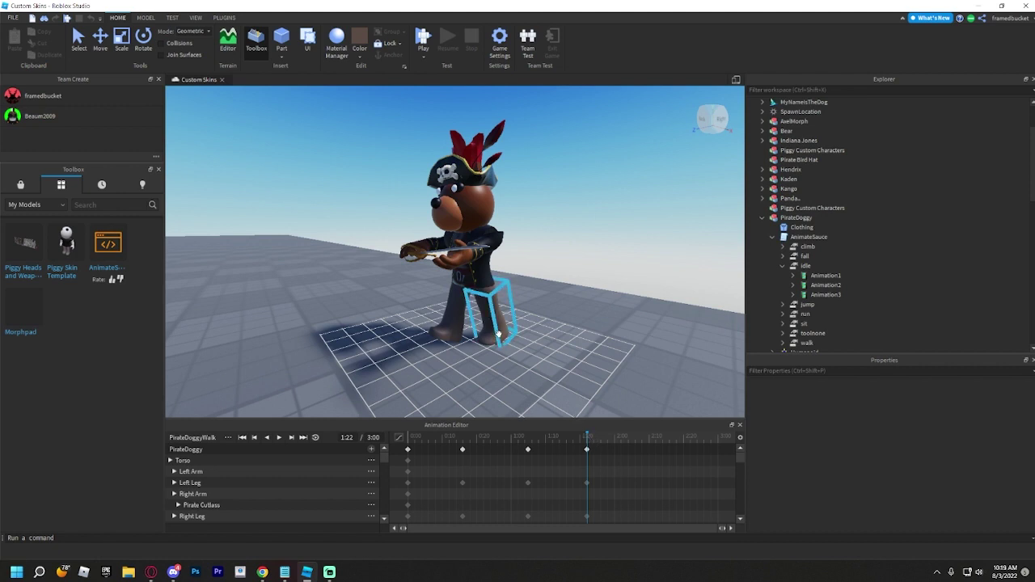
mouse_move(498, 333)
right_down()
mouse_move(524, 362)
mouse_move(502, 343)
right_up()
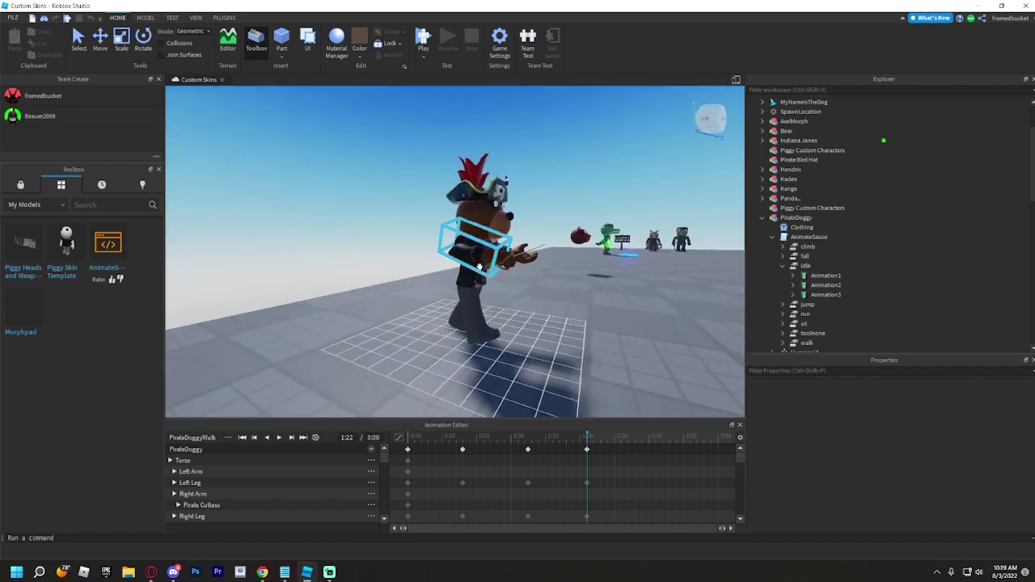
right_drag(516, 309, 516, 310)
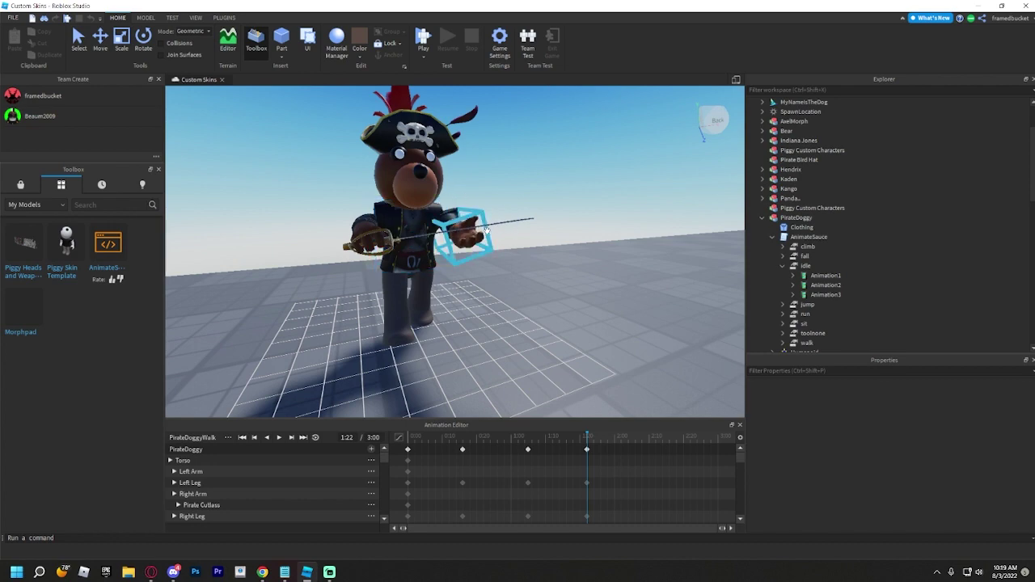
right_drag(518, 240, 519, 240)
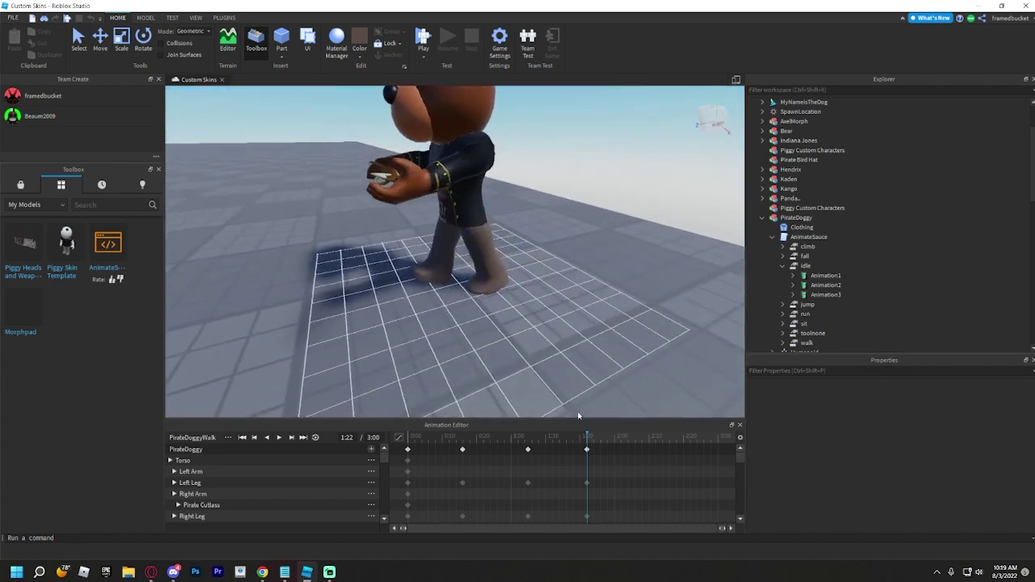
Copy the 1:05 leg keyframes, paste them at 2:10 and replay the walk animation
mouse_move(572, 442)
mouse_down()
mouse_move(497, 441)
mouse_move(607, 440)
mouse_move(587, 442)
mouse_up()
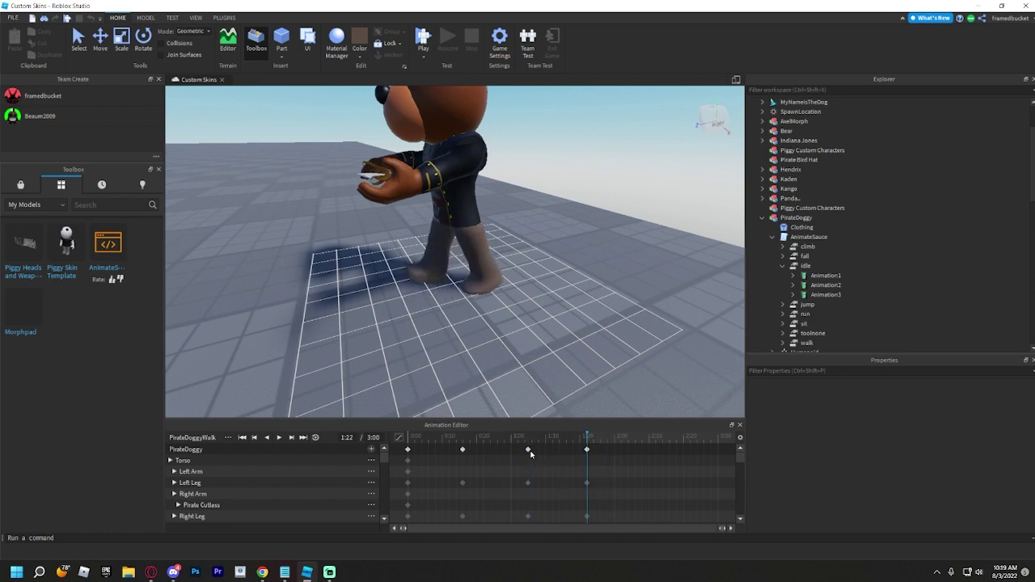
click(530, 439)
click(528, 451)
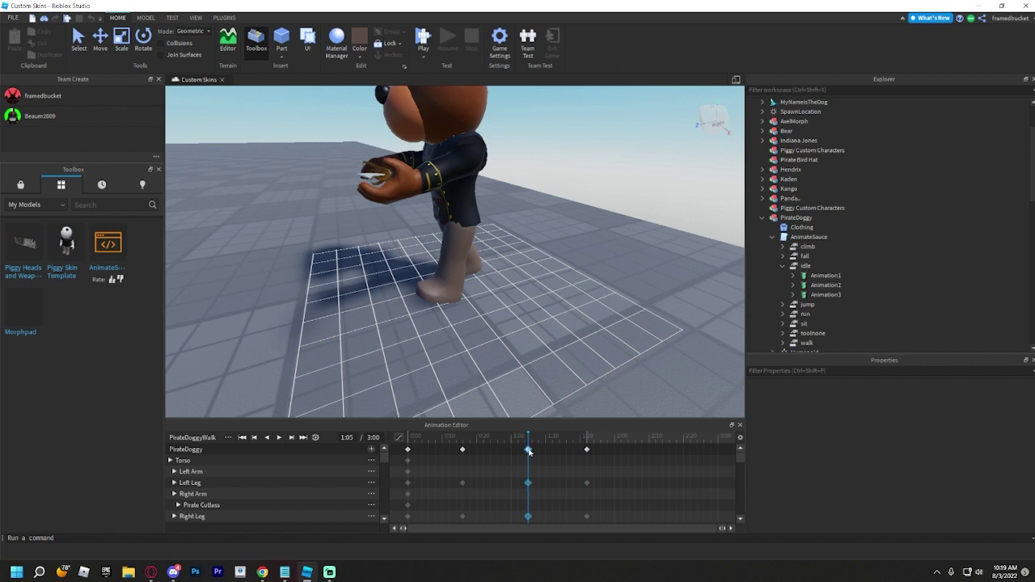
drag(623, 446, 649, 443)
key(ctrl+v)
key(space)
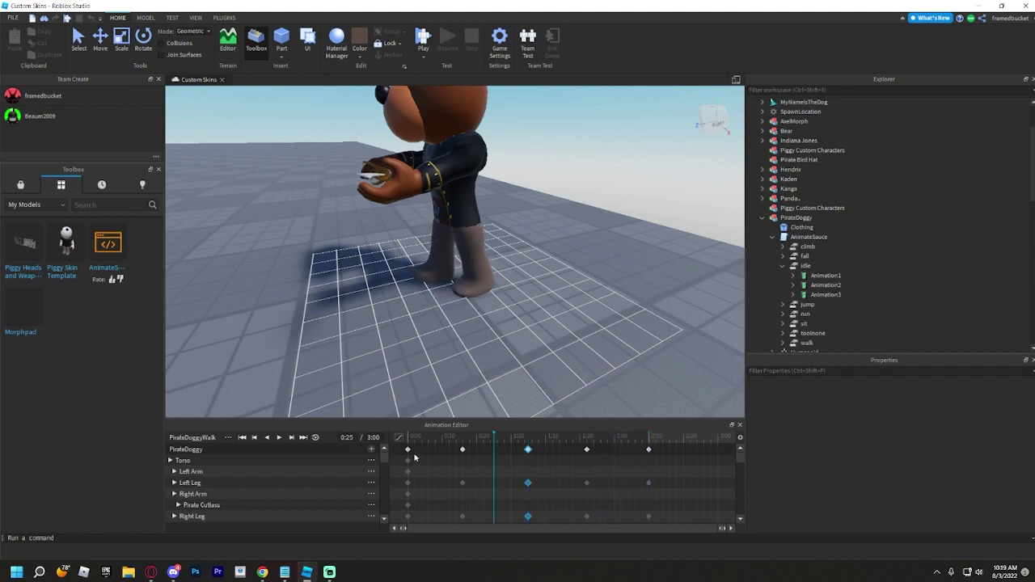
key(space)
click(278, 437)
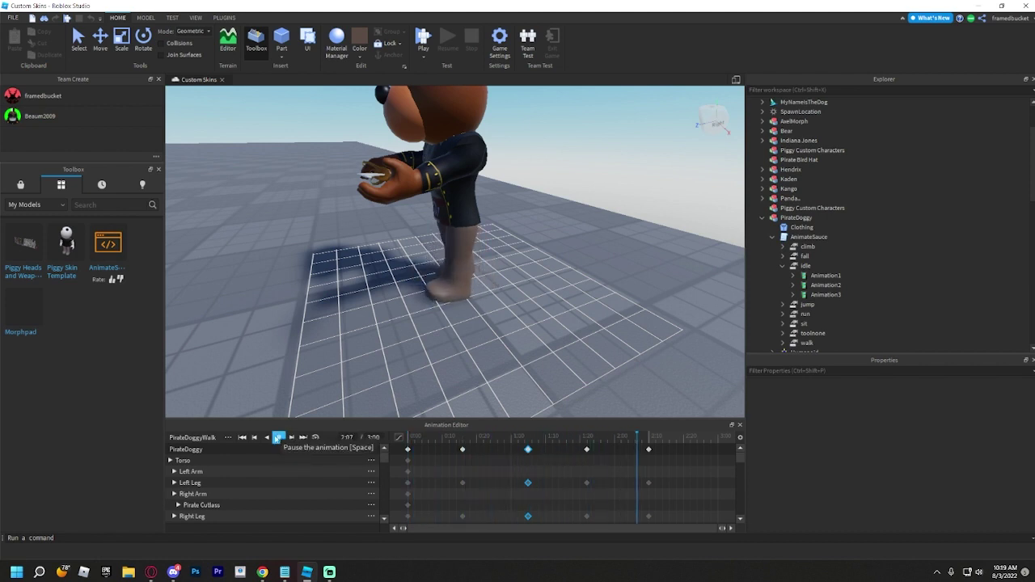
Move the 1:22 leg keyframes to 1:26 and the 2:10 ones to 2:19, and replay the animation
drag(588, 450, 679, 451)
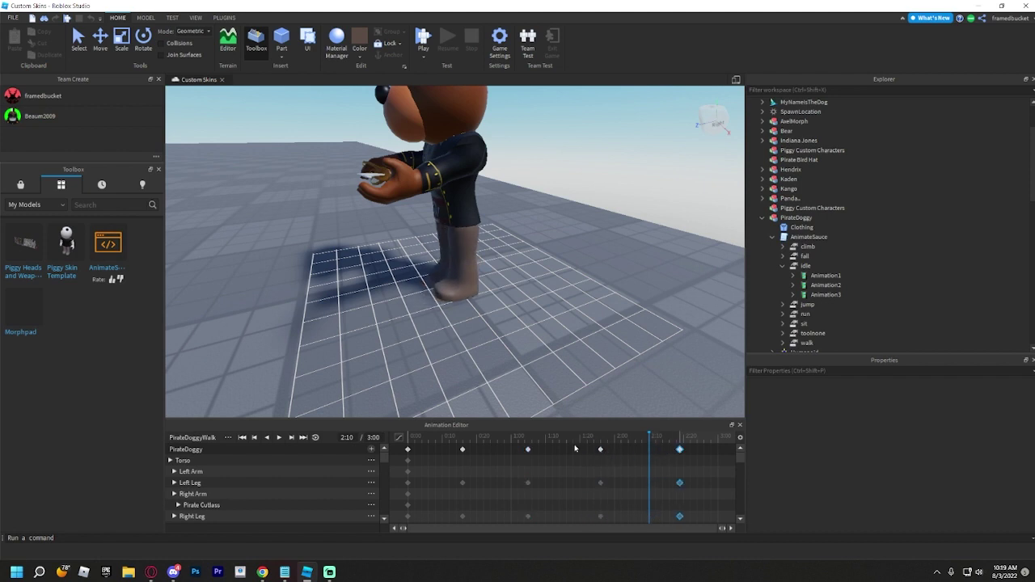
key(space)
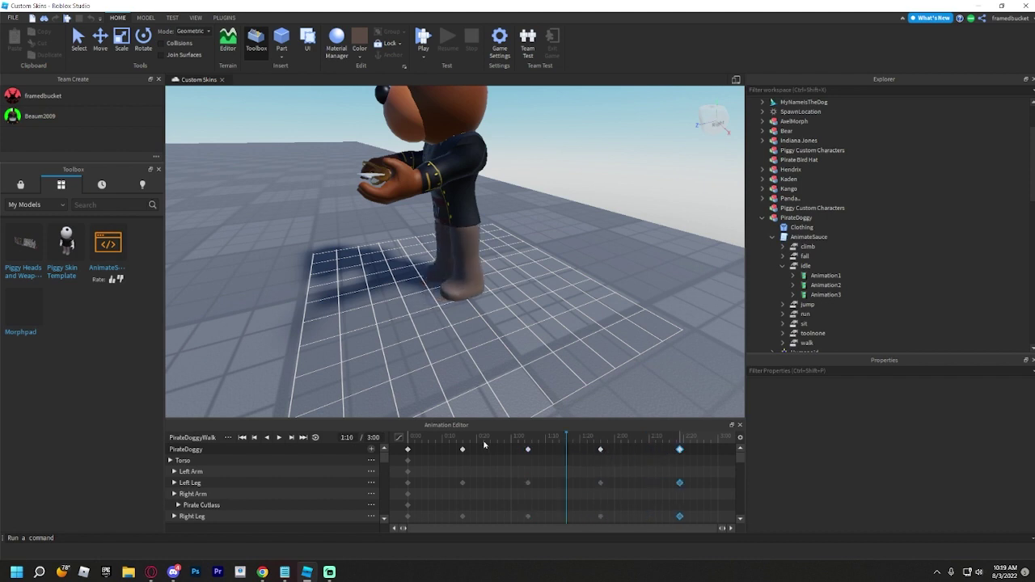
click(281, 437)
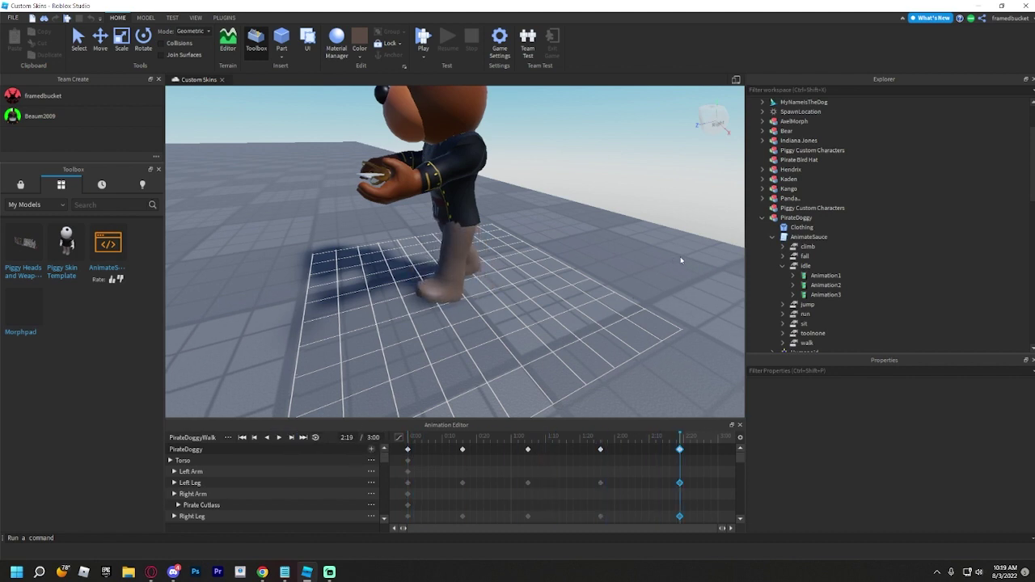
right_drag(681, 260, 582, 260)
click(707, 447)
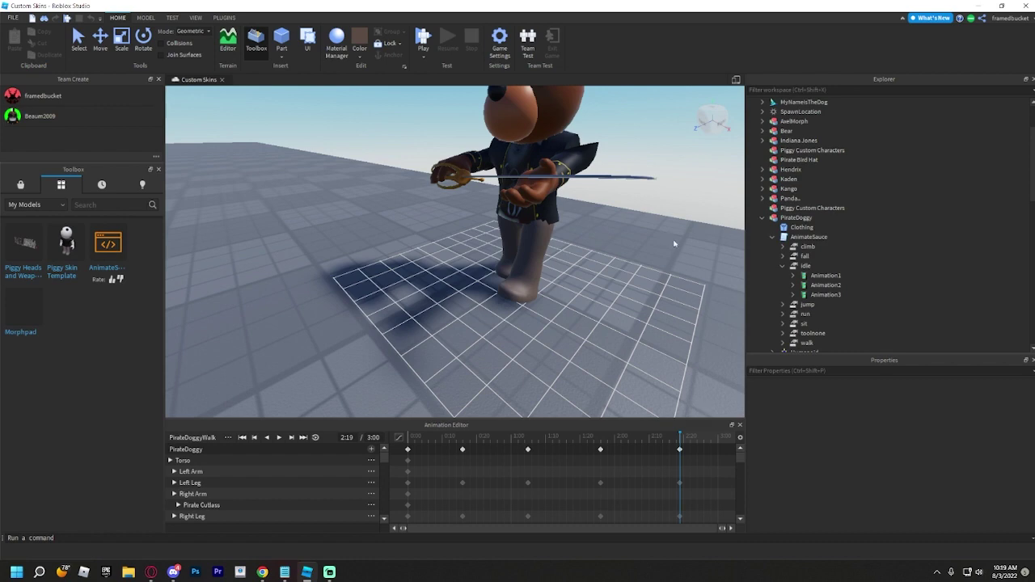
Raise the torso slightly at 0:16 to give the stride a small upward bob
right_drag(666, 257, 582, 257)
click(404, 436)
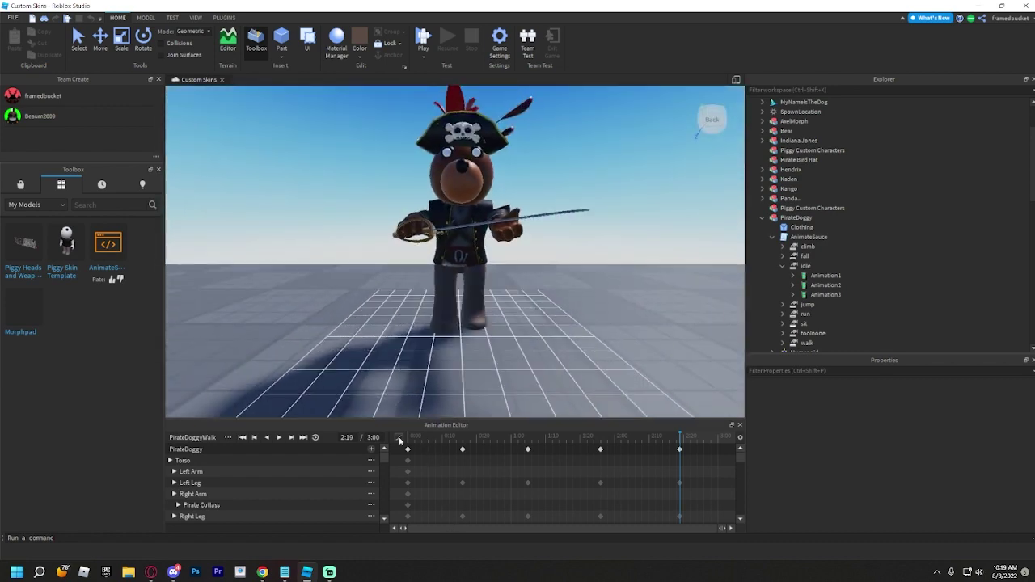
click(439, 436)
click(462, 437)
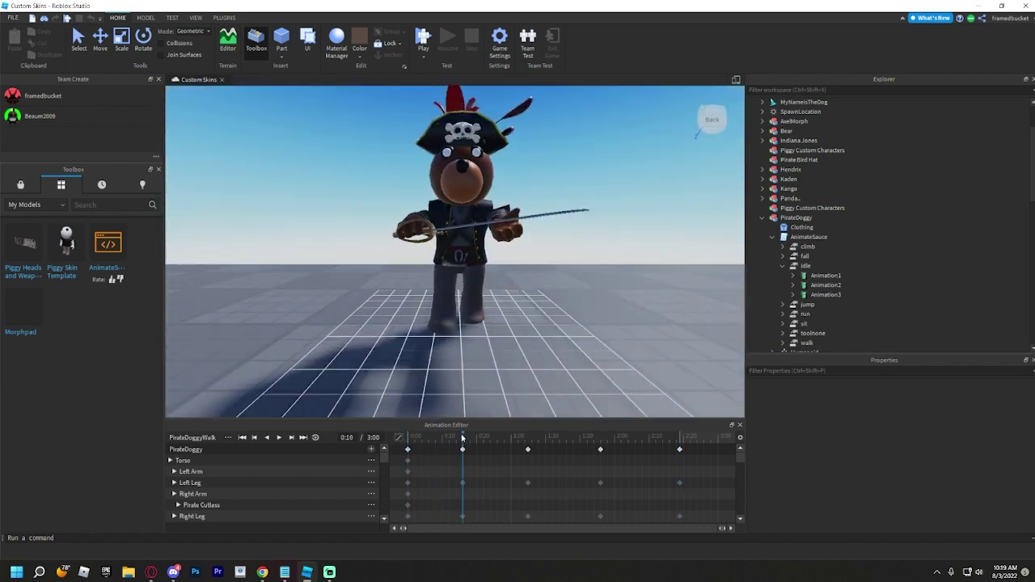
click(465, 258)
click(465, 259)
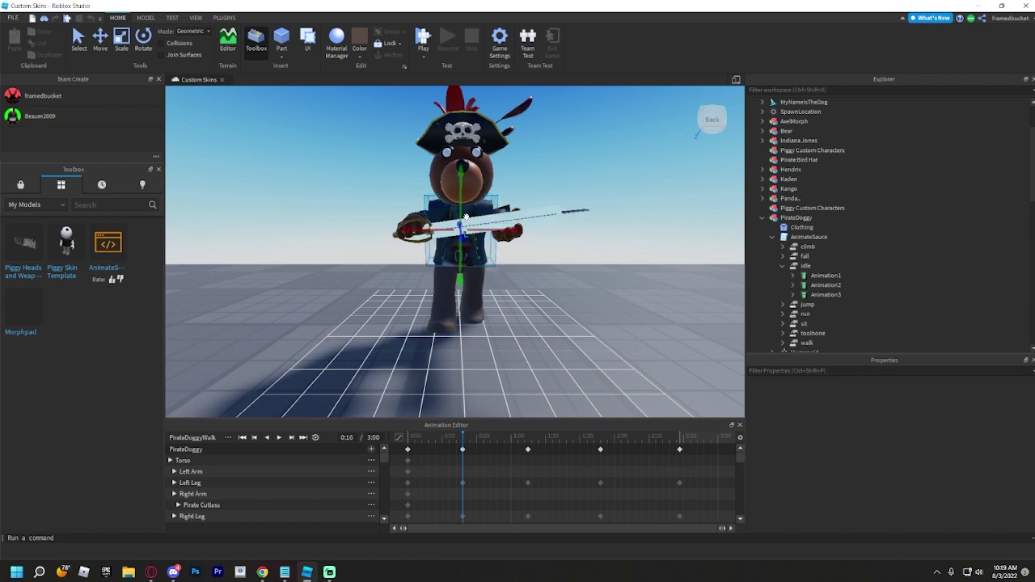
drag(463, 208, 462, 209)
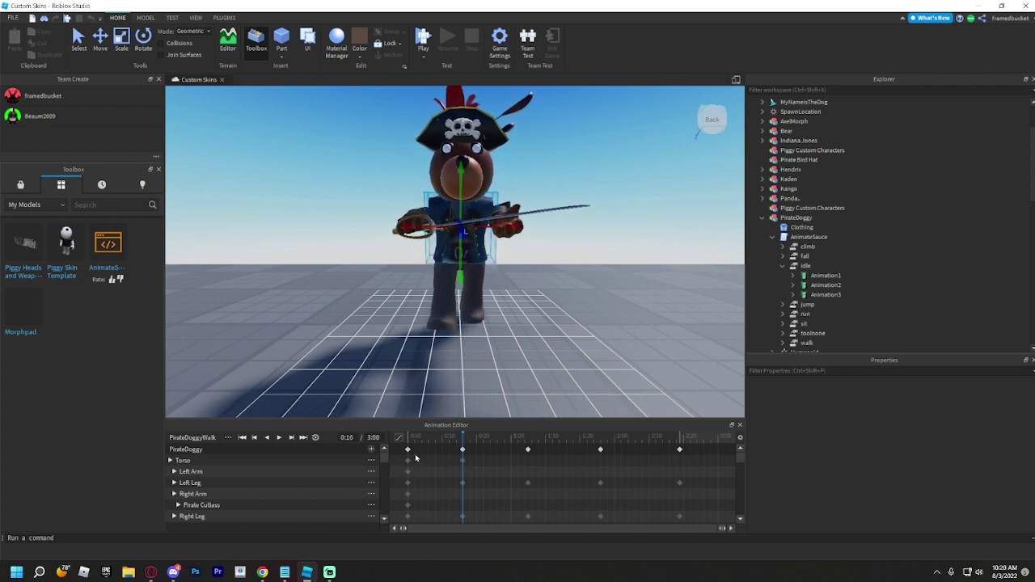
mouse_move(419, 434)
mouse_down()
mouse_move(415, 526)
mouse_move(419, 428)
mouse_up()
click(452, 280)
drag(461, 273, 461, 278)
Adjust the left and right legs along their length at 0:16 to suit the raised torso
click(477, 310)
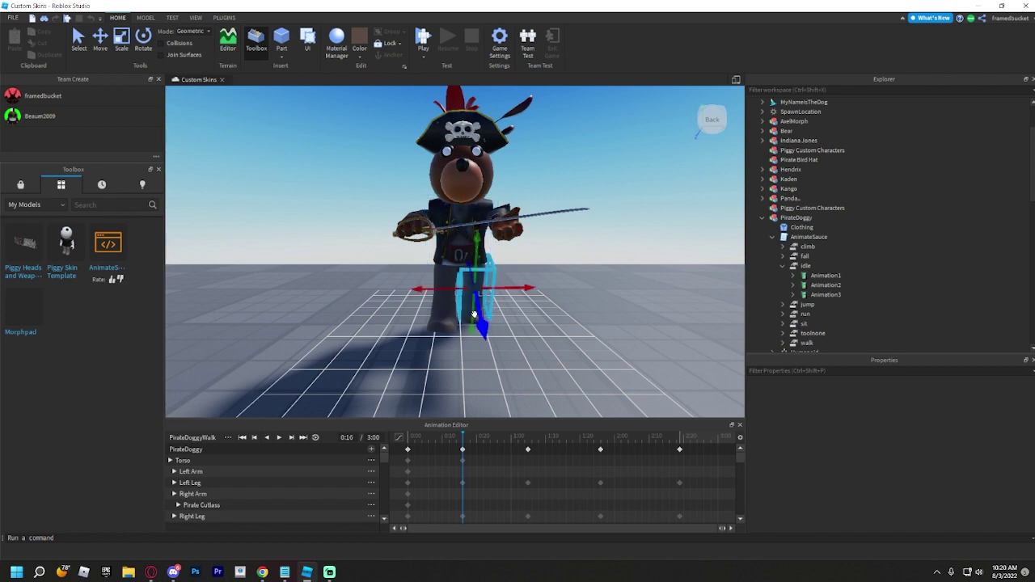
right_drag(468, 331, 524, 305)
drag(516, 304, 517, 312)
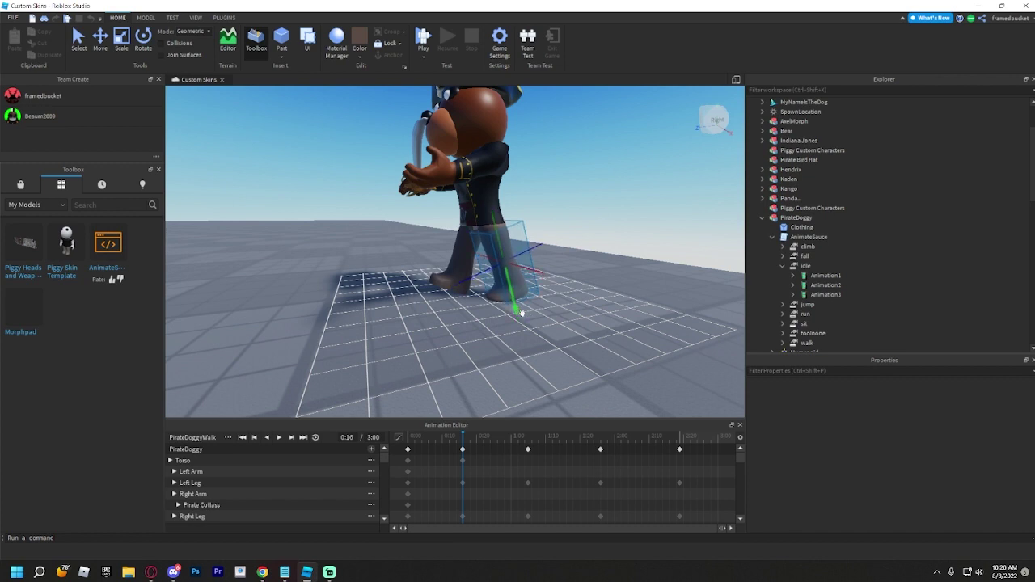
click(473, 318)
click(455, 279)
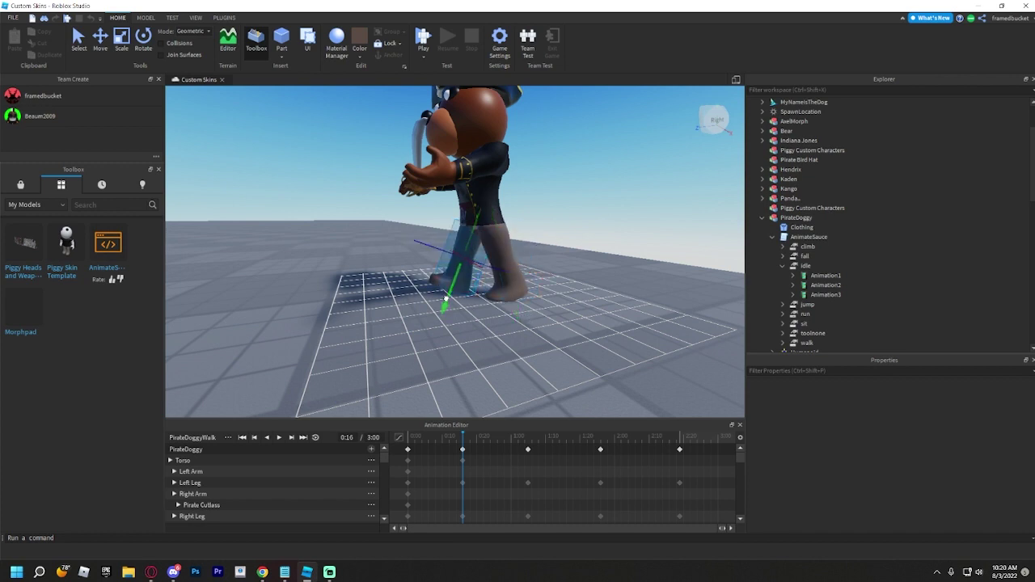
click(474, 342)
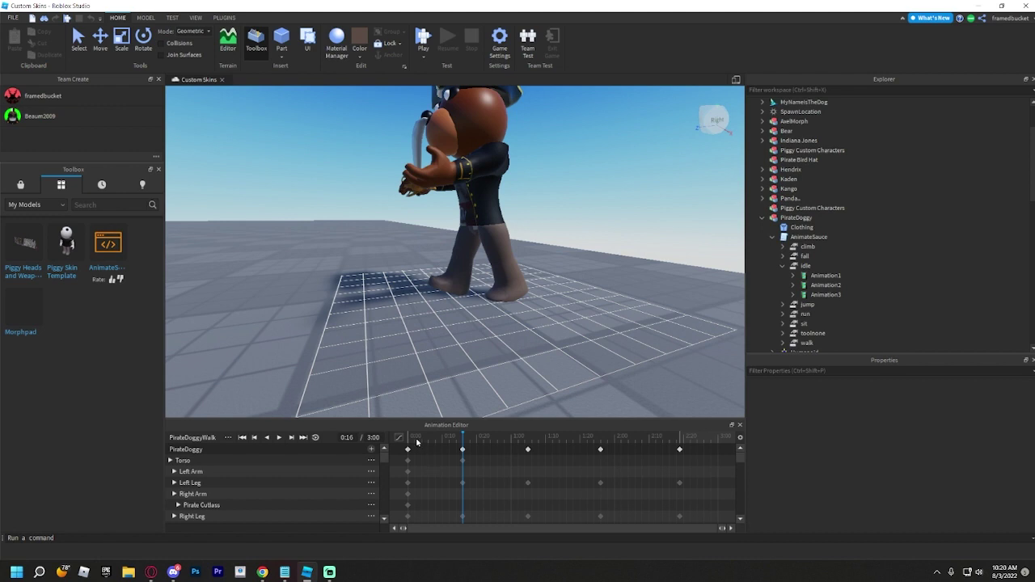
Copy the torso keyframe at 0:00 and paste it at 1:05
drag(417, 441, 463, 437)
click(494, 463)
click(408, 450)
click(409, 461)
click(525, 443)
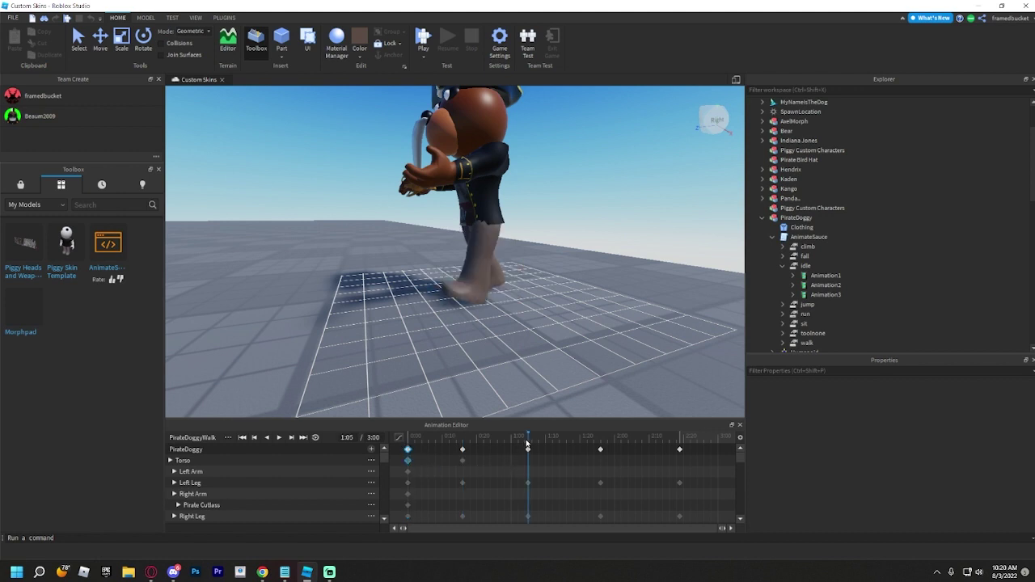
Copy the 0:16 torso keyframe to 1:26 and the 1:05 torso keyframe to 2:19
click(463, 441)
click(463, 450)
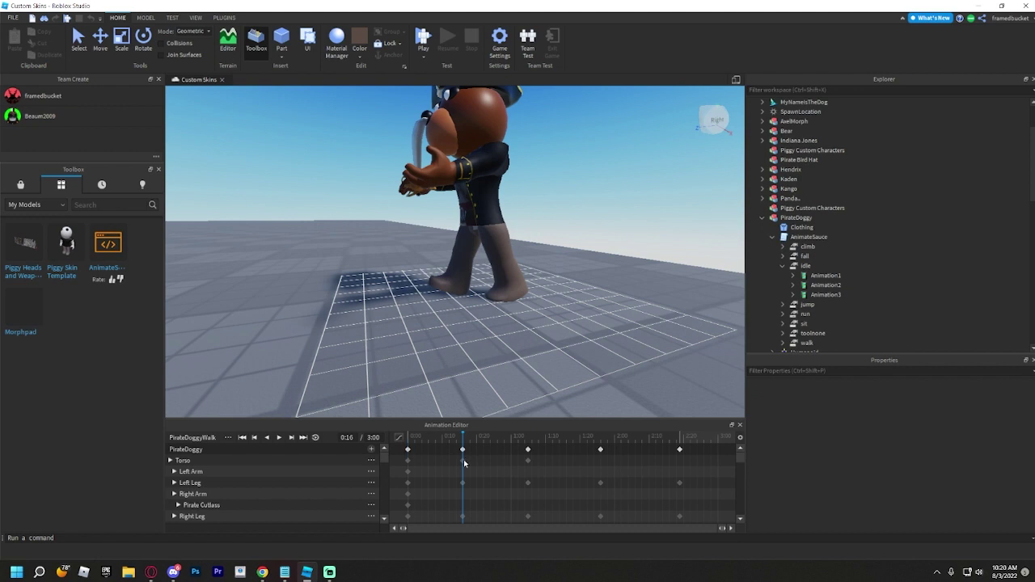
click(601, 443)
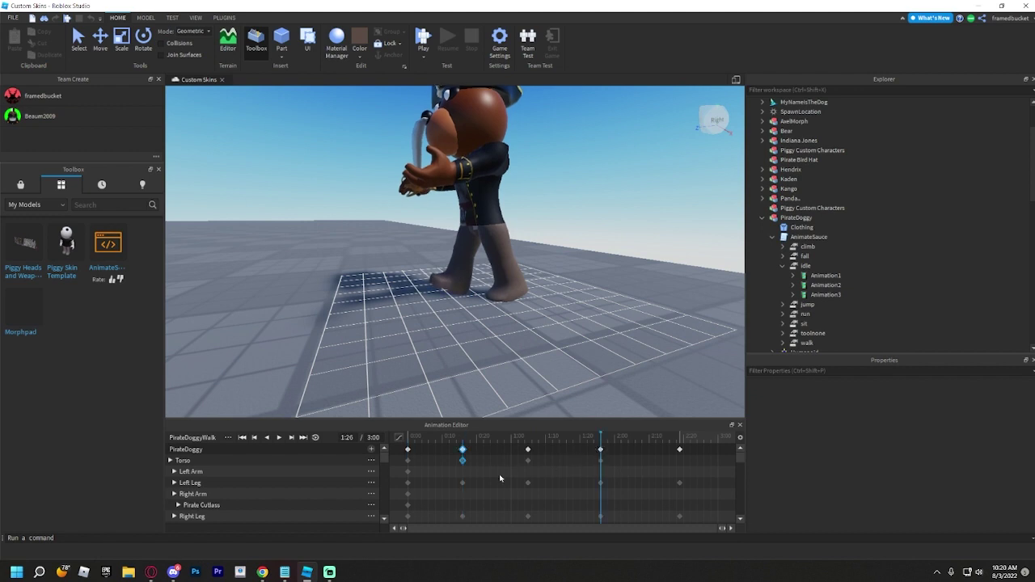
click(528, 461)
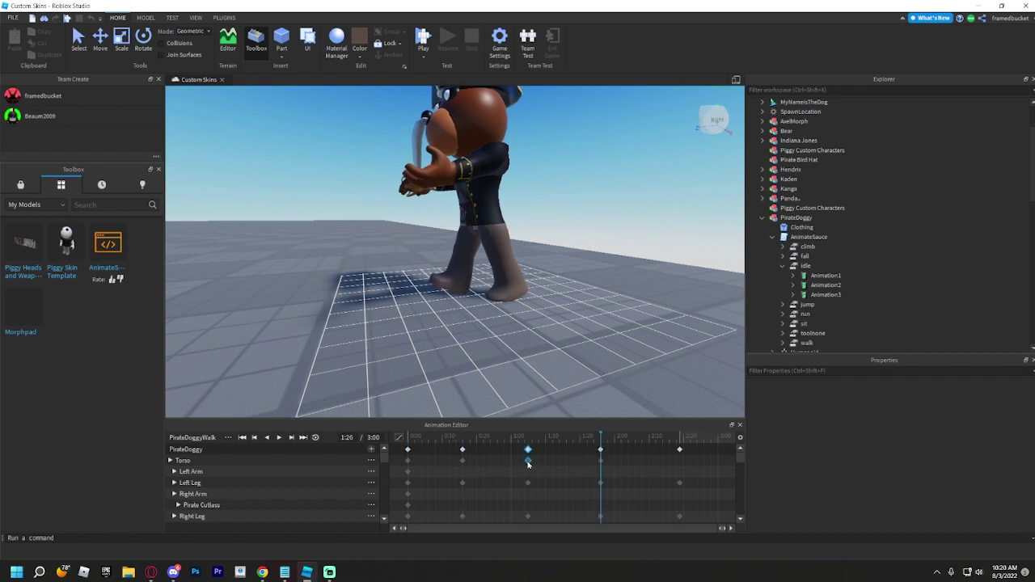
click(680, 441)
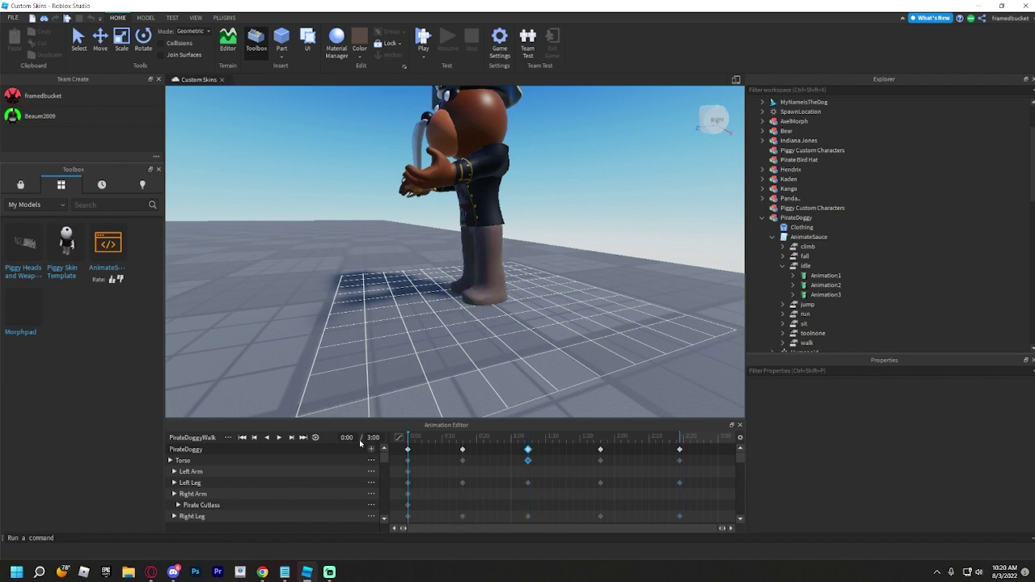
Replay the animation from 0:00 and examine the torso bob from the side and the front
click(278, 438)
right_drag(313, 377, 360, 375)
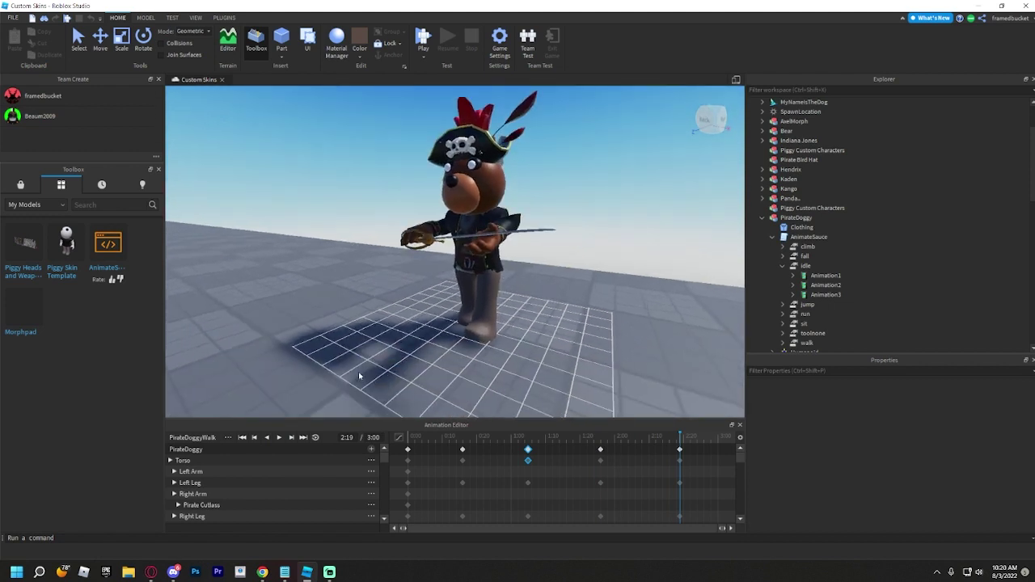
click(414, 438)
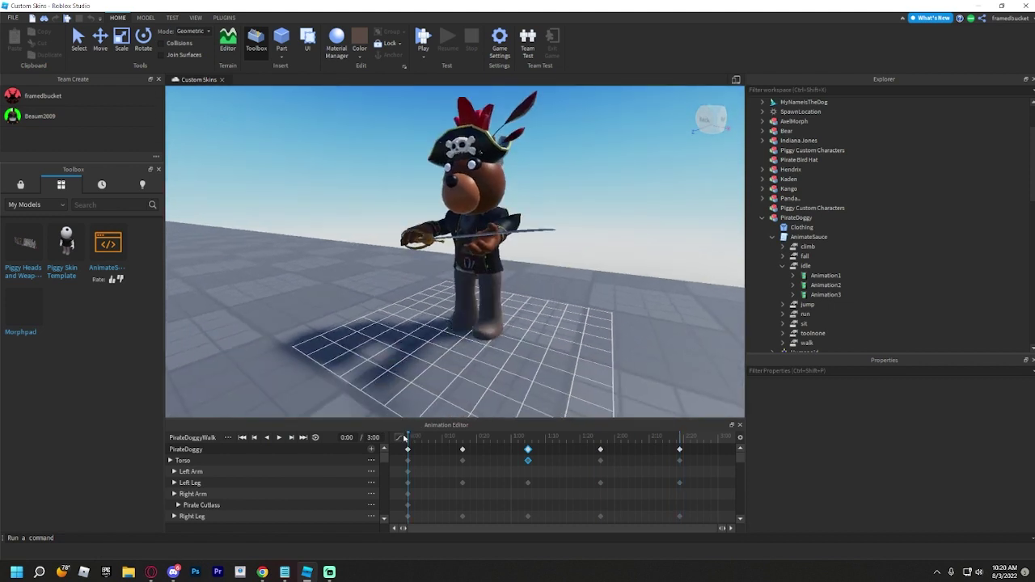
click(278, 437)
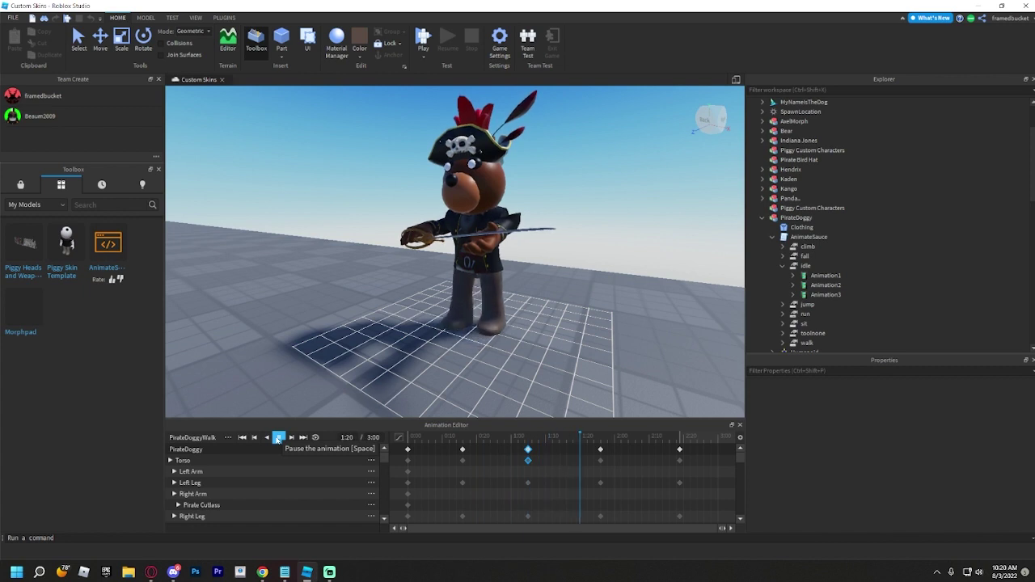
click(277, 437)
click(489, 464)
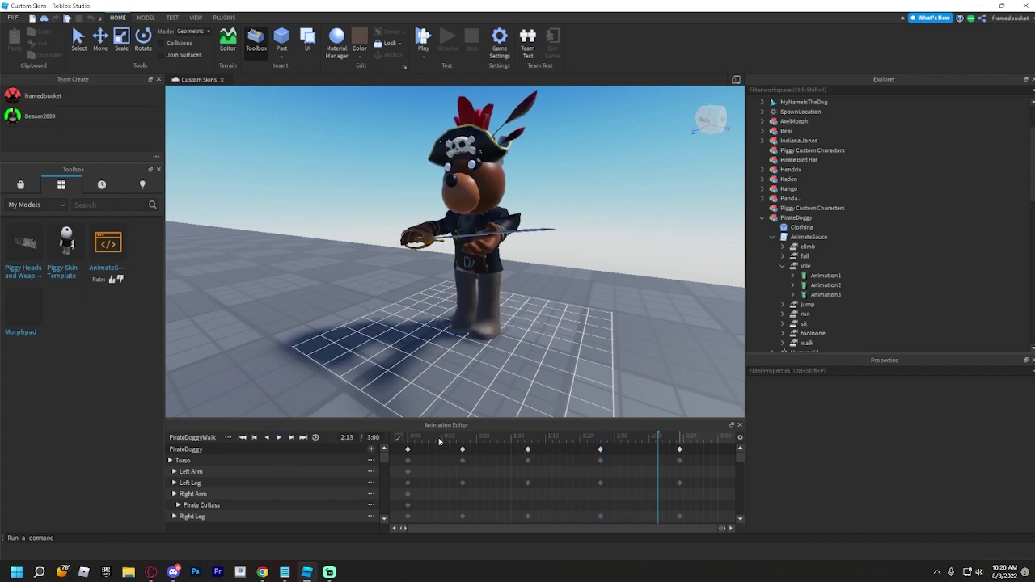
Raise the torso slightly further at 0:16 and reposition both legs to match it
click(435, 437)
click(455, 437)
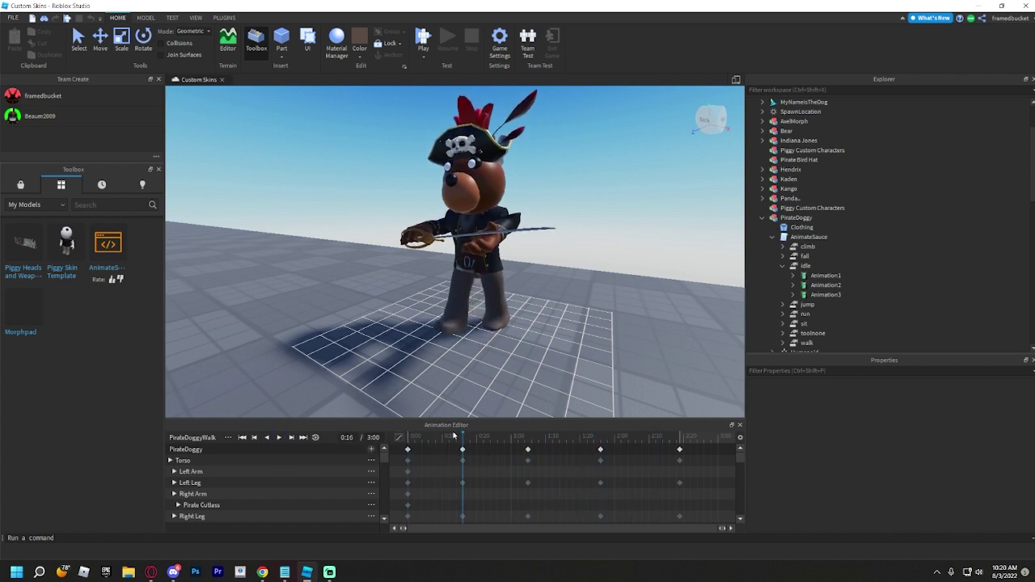
click(486, 257)
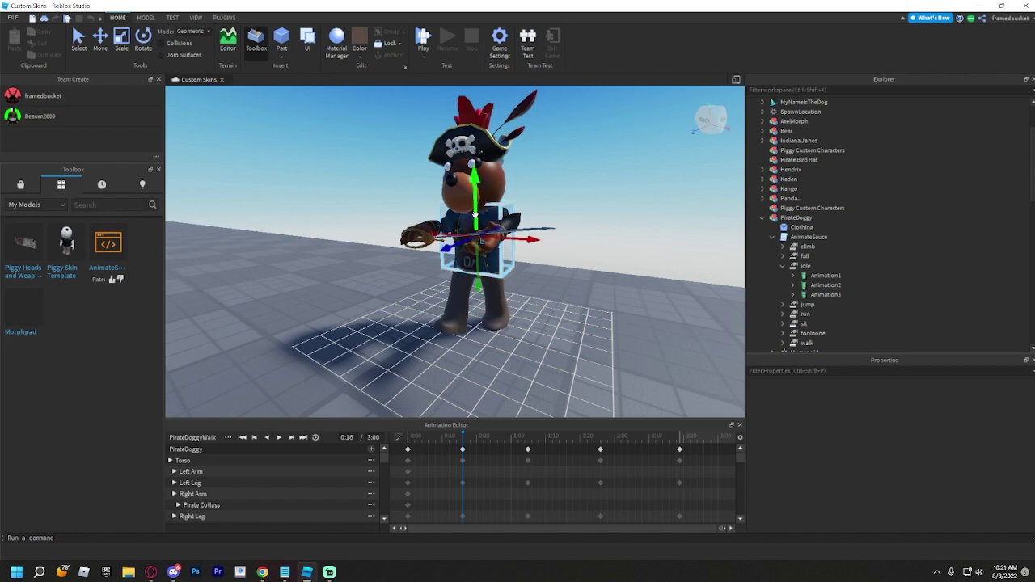
click(458, 315)
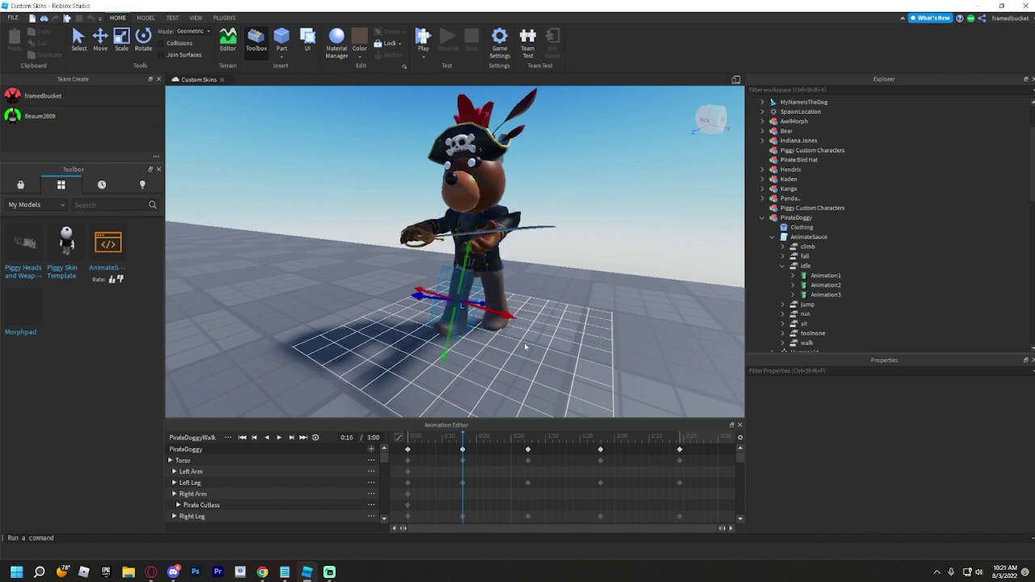
right_drag(525, 346, 417, 306)
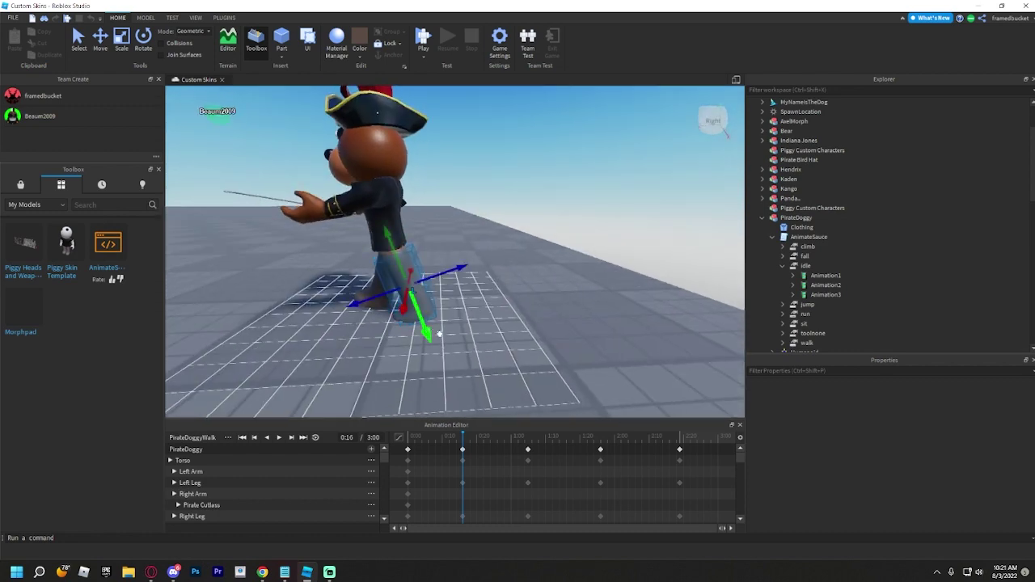
right_drag(541, 334, 539, 334)
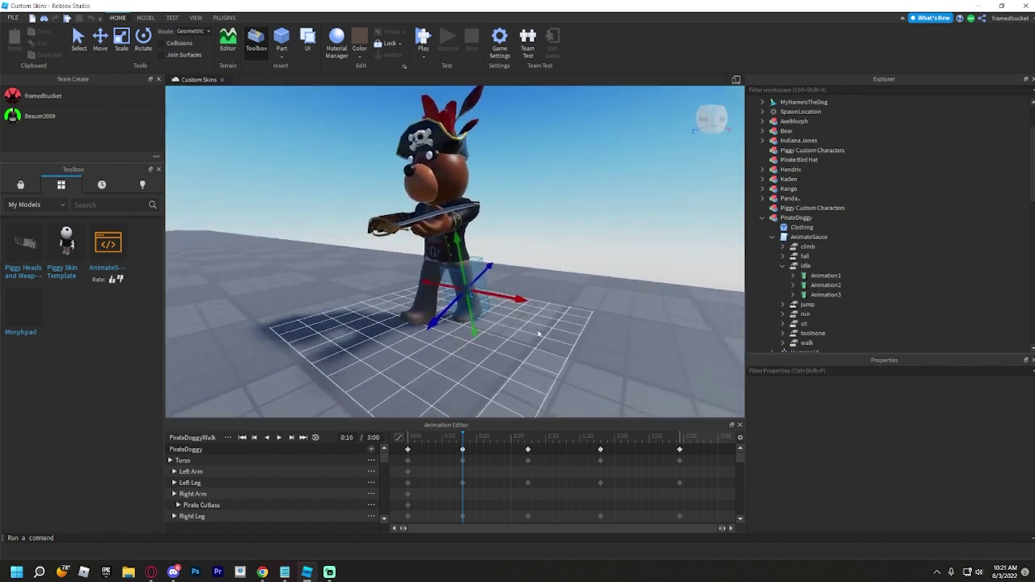
Compare the poses at 0:16, 1:05 and 1:26, and replay the animation while viewing the character from the front
click(524, 438)
click(462, 438)
click(600, 439)
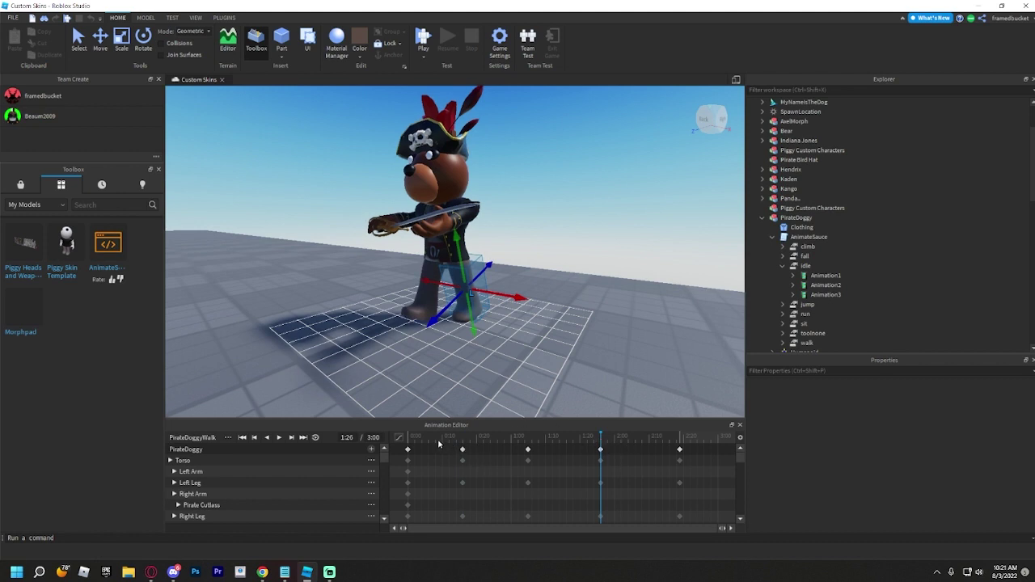
drag(437, 441, 394, 439)
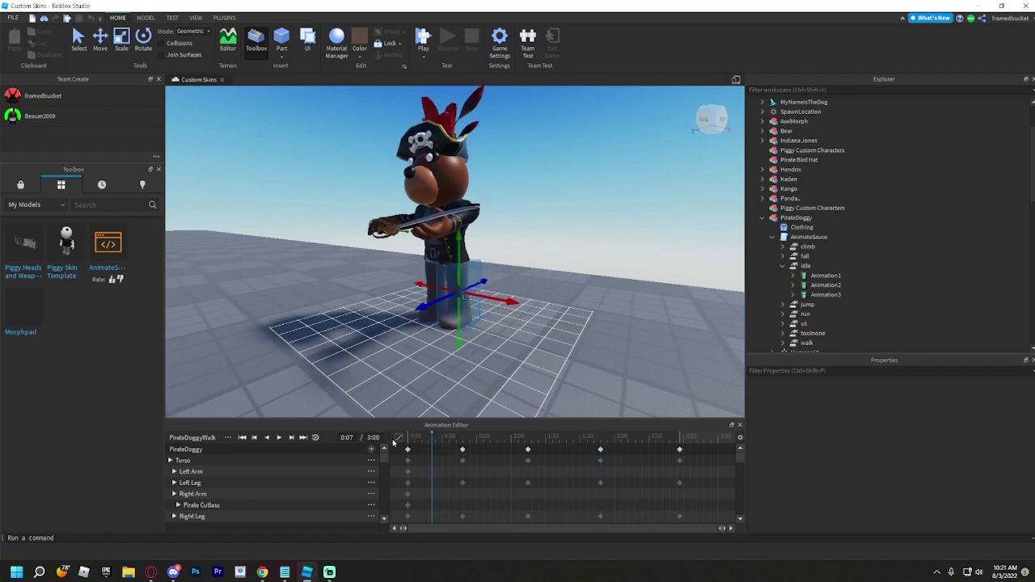
click(279, 438)
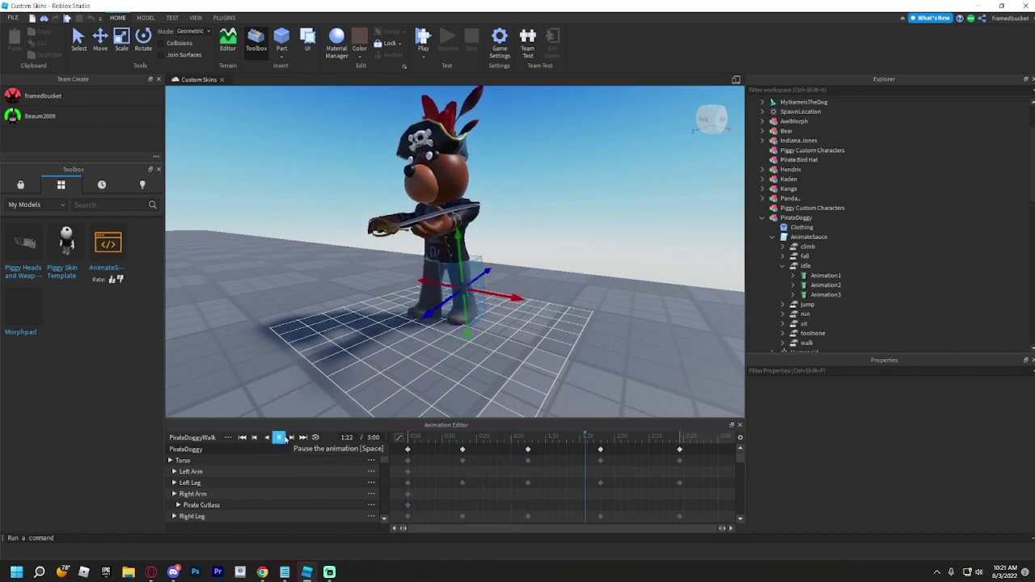
click(295, 292)
right_drag(296, 292, 301, 298)
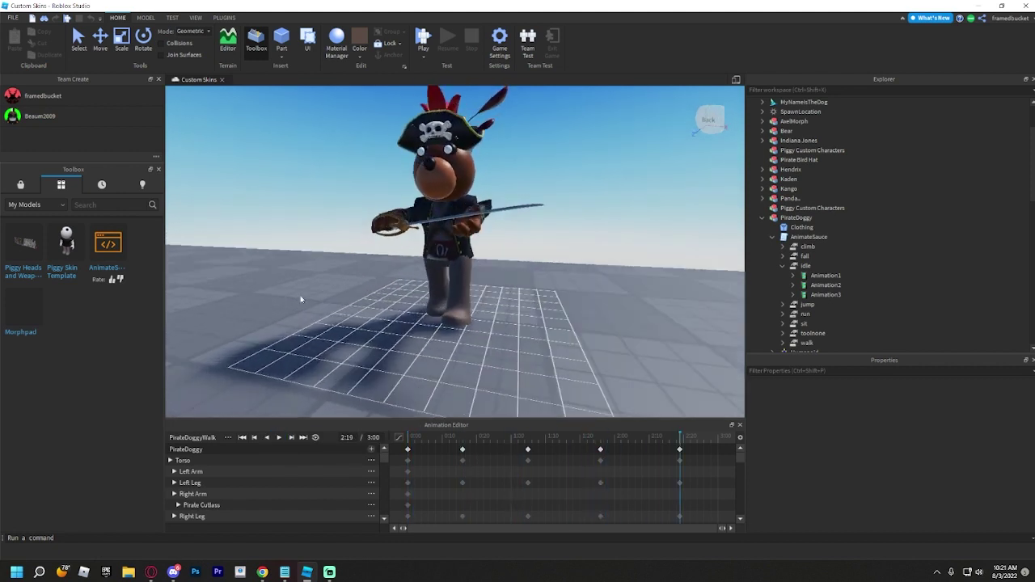
click(412, 438)
click(279, 438)
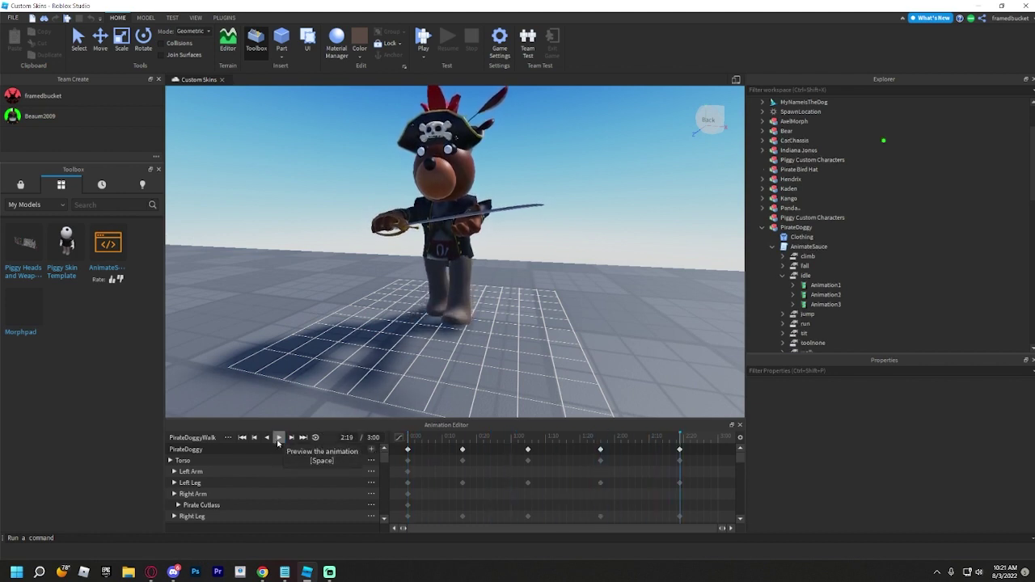
Replay the walk animation from 0:00 and examine the strides and torso bob from the front
right_drag(387, 396, 515, 386)
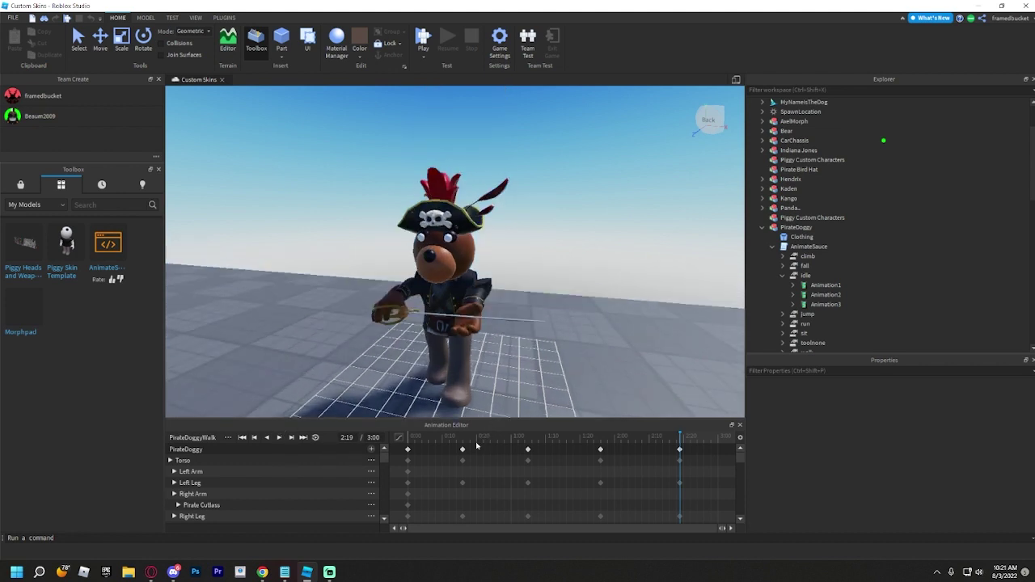
drag(477, 446, 397, 452)
click(276, 438)
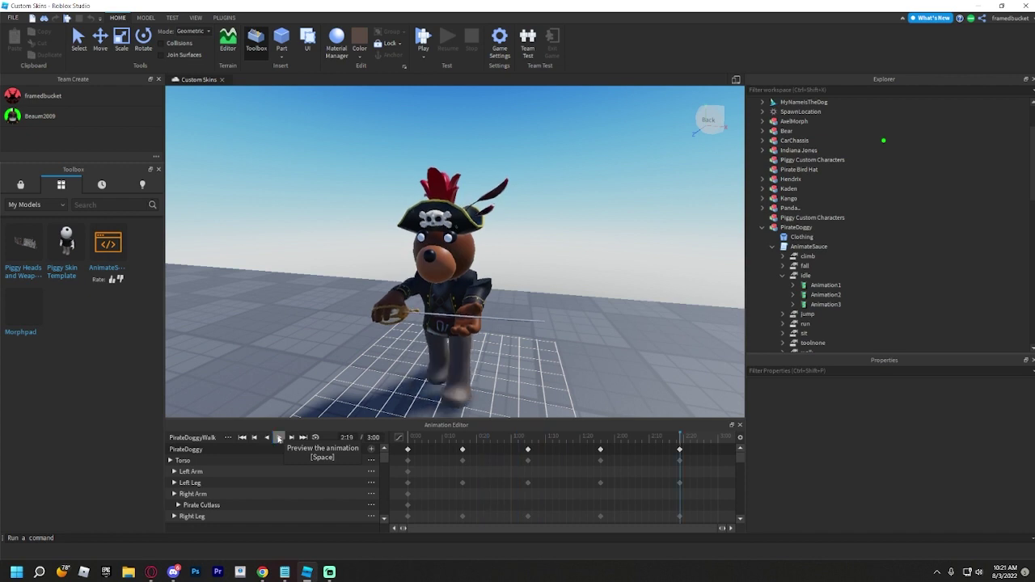
click(279, 438)
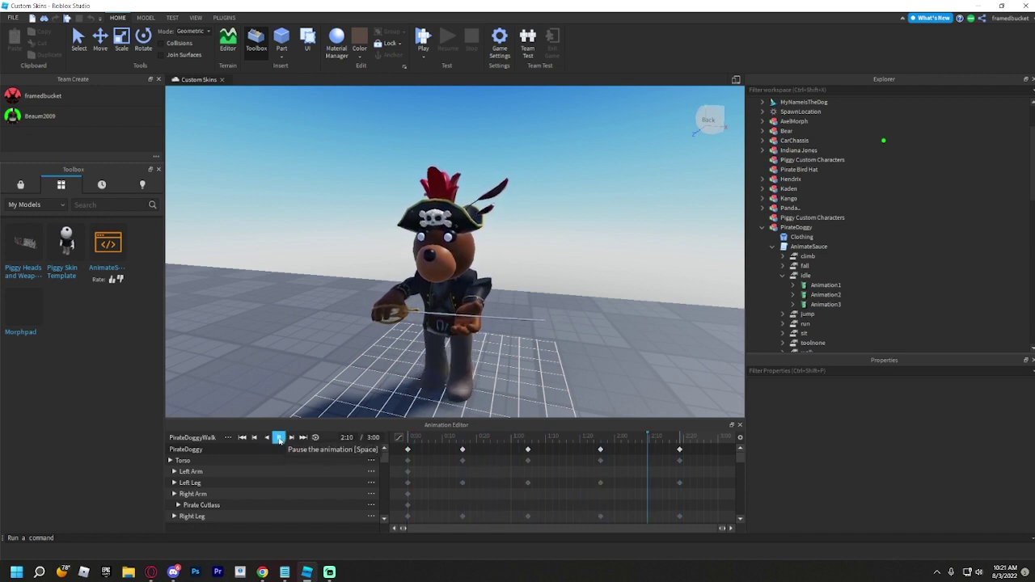
drag(449, 439, 415, 443)
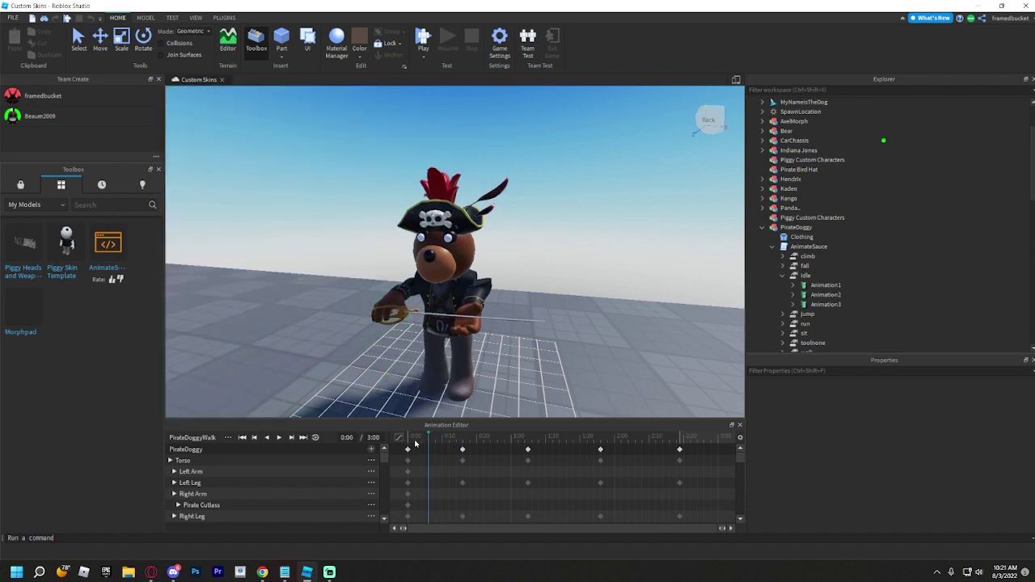
Rotate the right arm at 1:05 so that the cutlass blade swings upward
right_drag(401, 337, 393, 326)
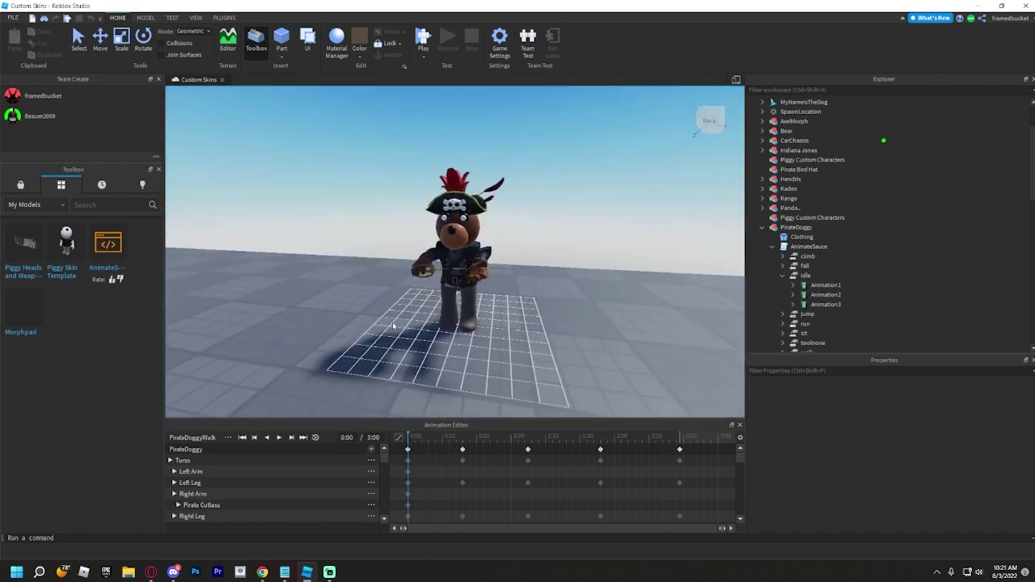
scroll(416, 271, up, 3)
click(419, 273)
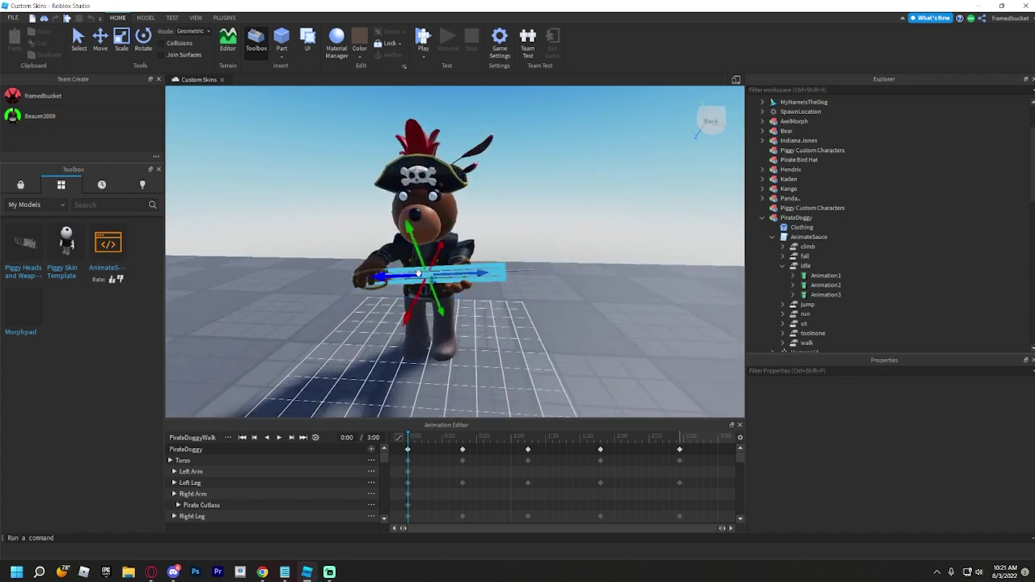
click(143, 37)
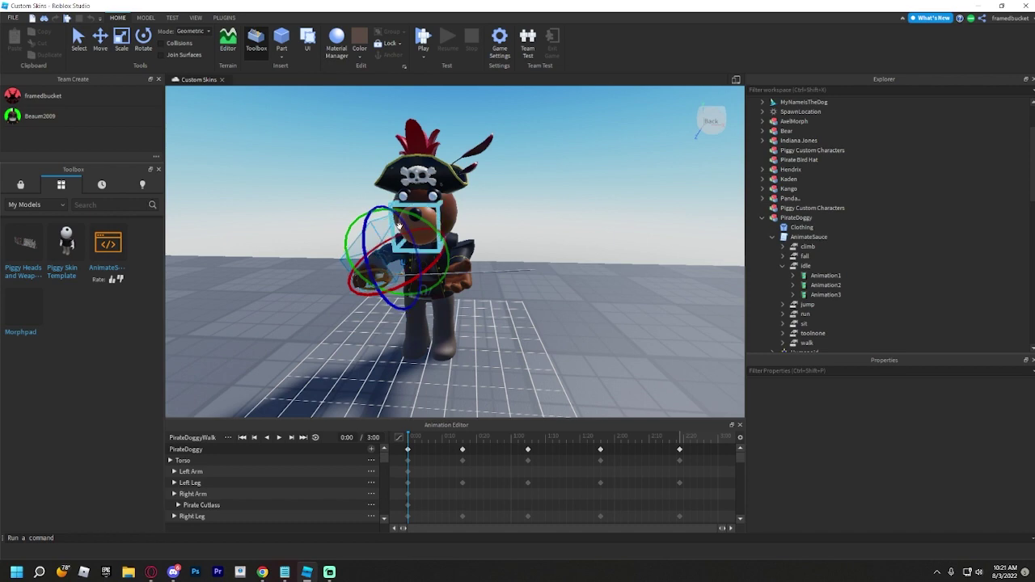
right_drag(403, 233, 403, 232)
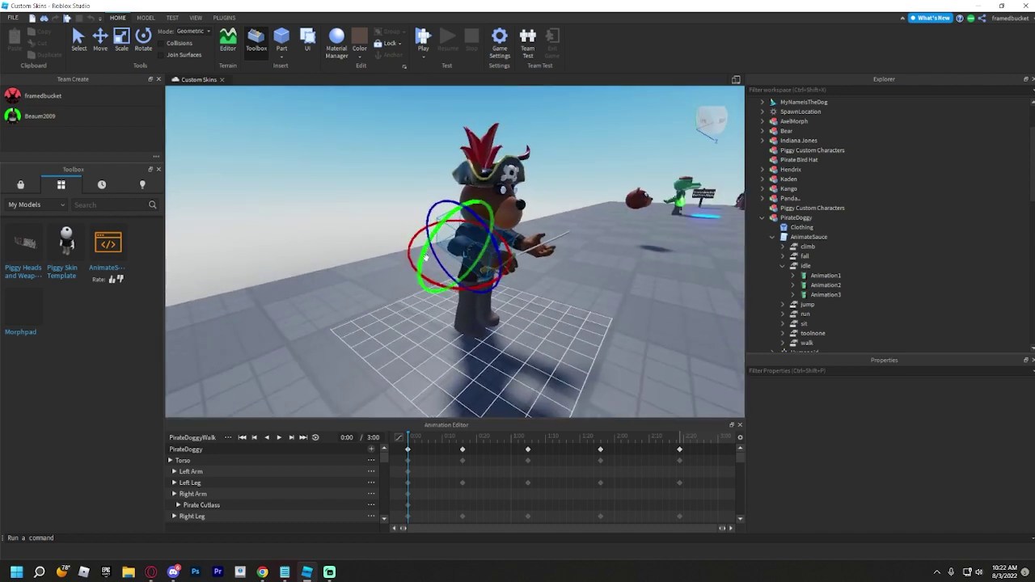
click(461, 444)
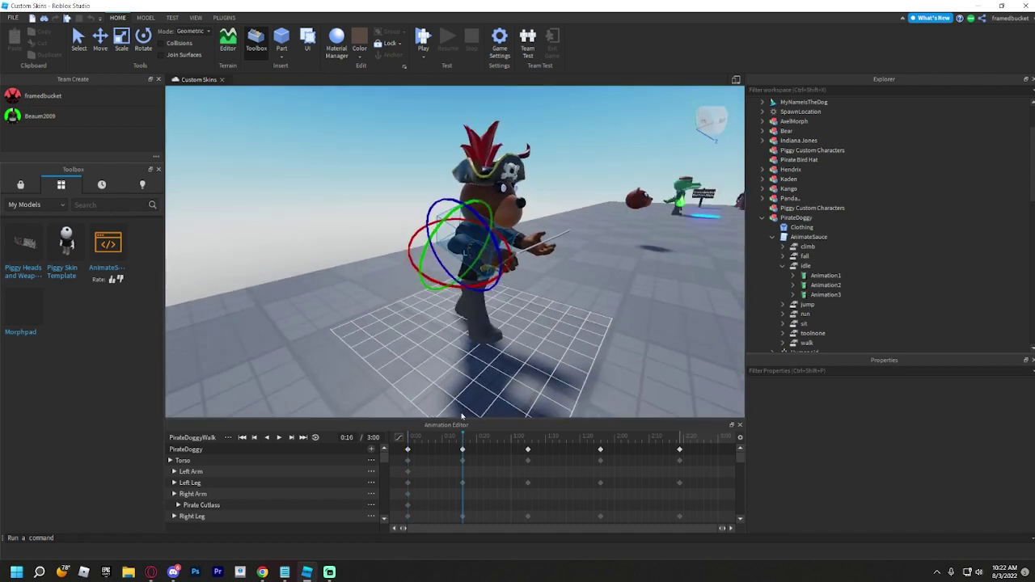
drag(423, 254, 418, 263)
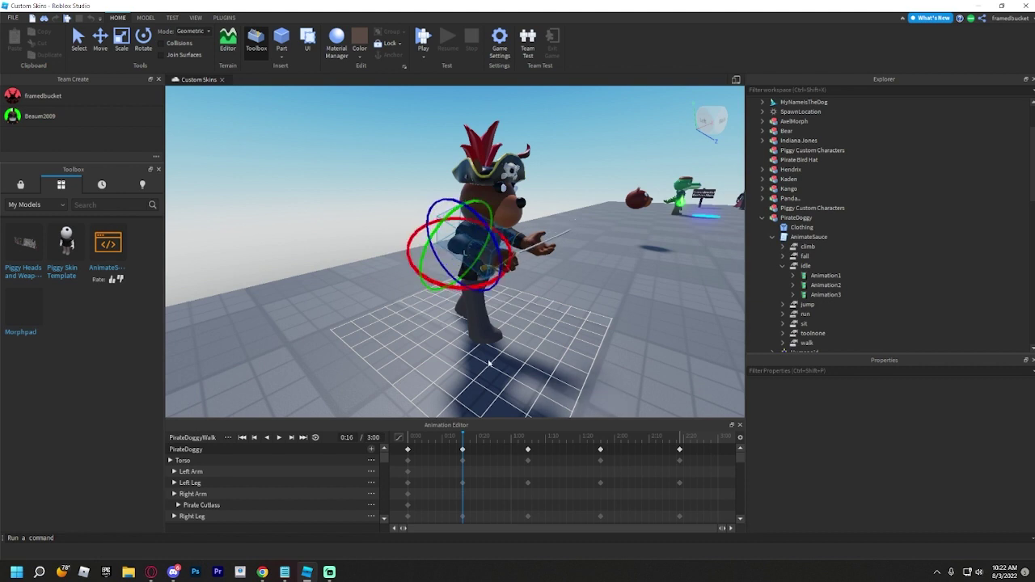
click(527, 443)
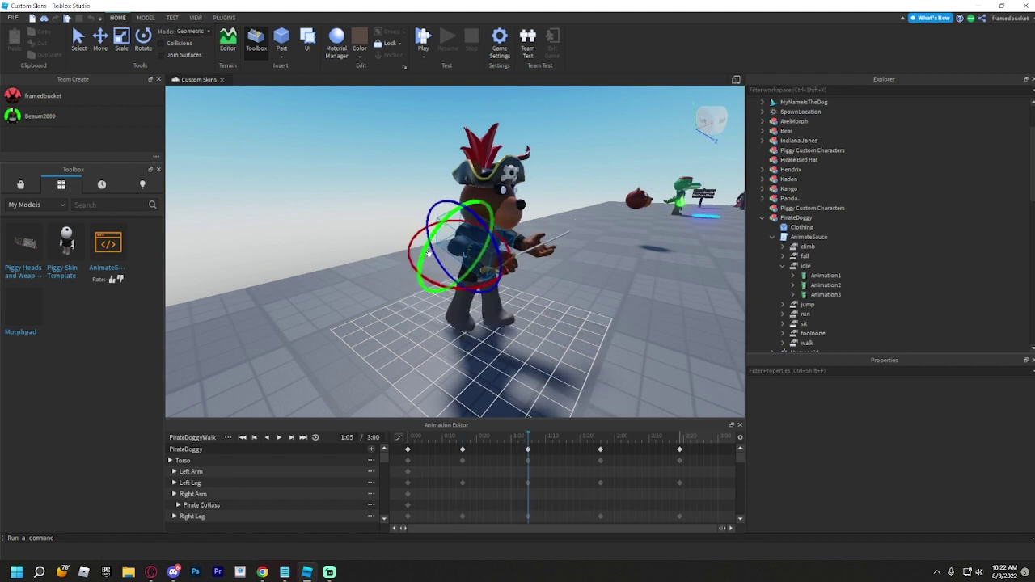
drag(429, 256, 411, 279)
Reposition the rotated right arm against the shoulder at 1:05 and deselect it
right_drag(389, 267, 339, 257)
click(101, 36)
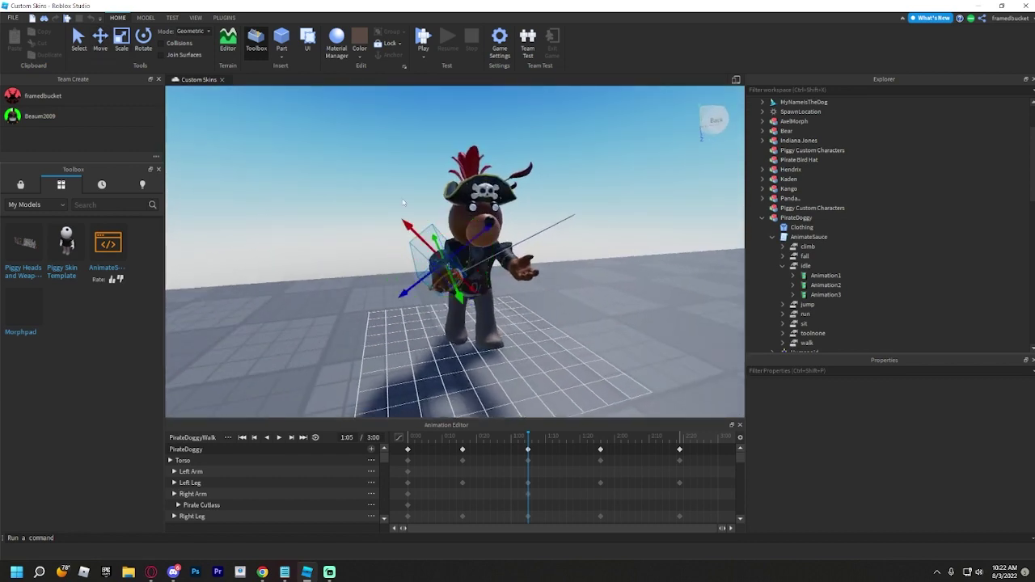
drag(462, 251, 418, 229)
right_drag(405, 233, 356, 227)
click(357, 243)
Preview the sword swing from 0:00, and copy the right arm's 0:00 keyframe to 0:16
click(487, 437)
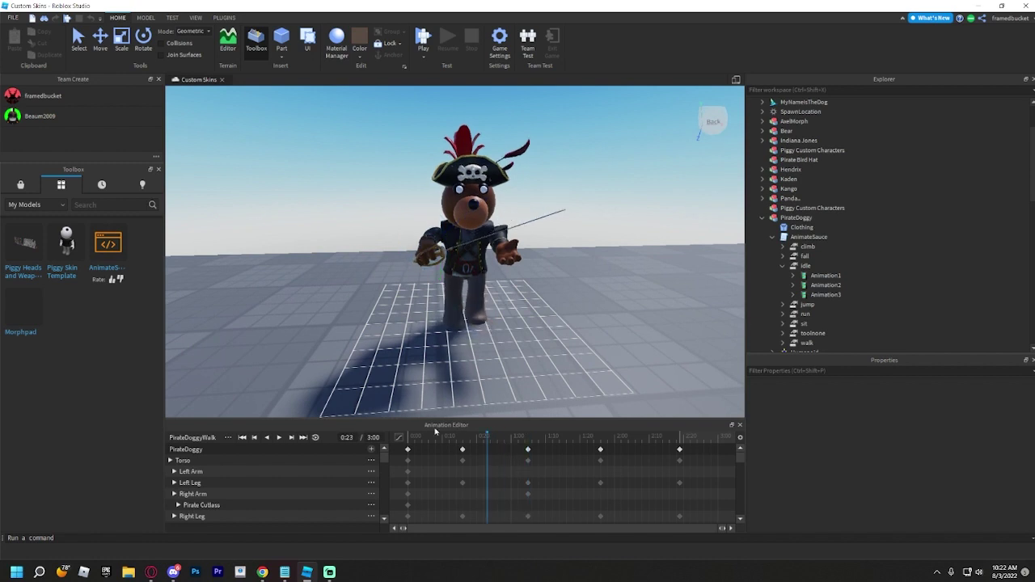
click(408, 450)
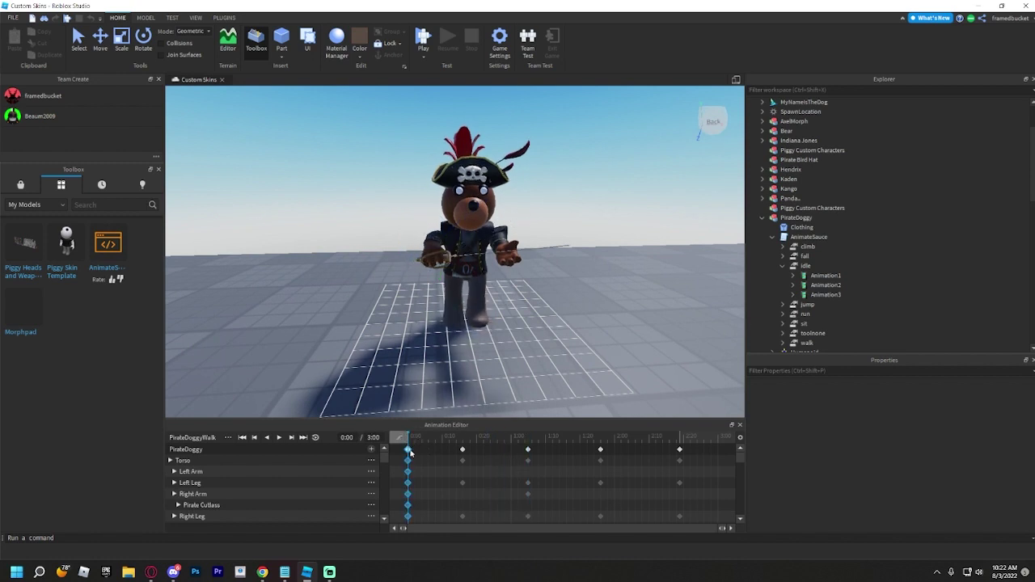
click(279, 437)
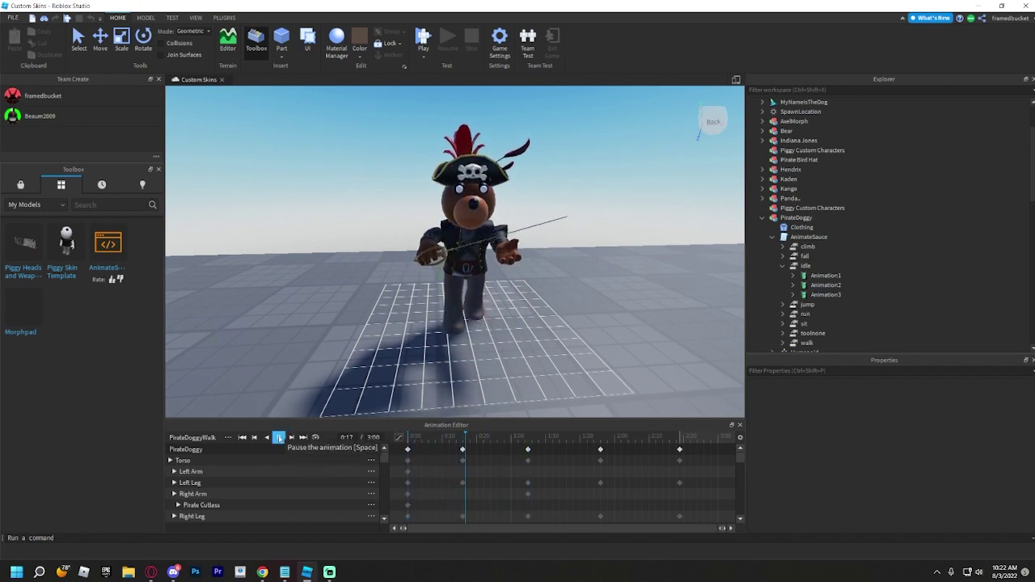
click(272, 494)
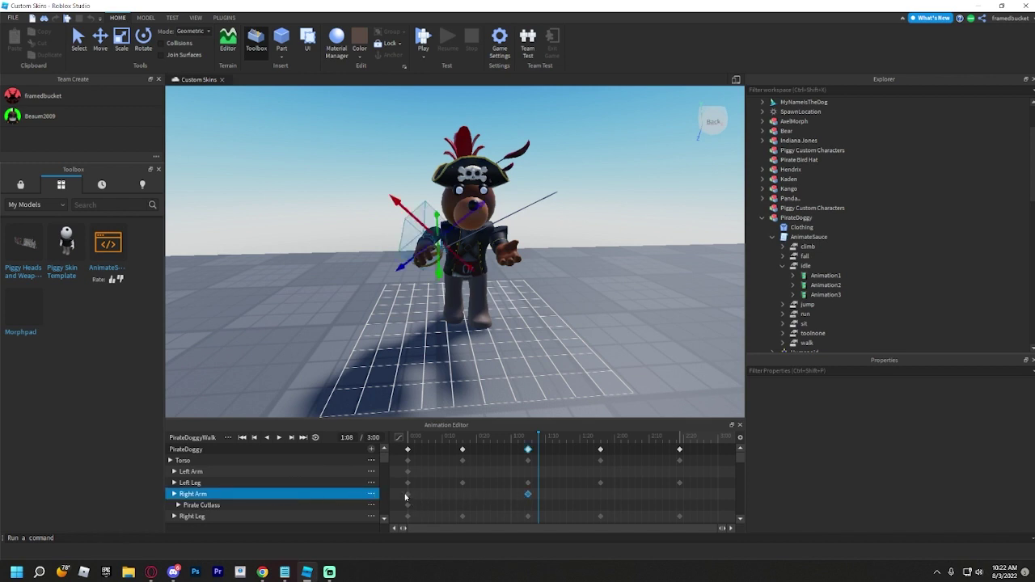
click(461, 434)
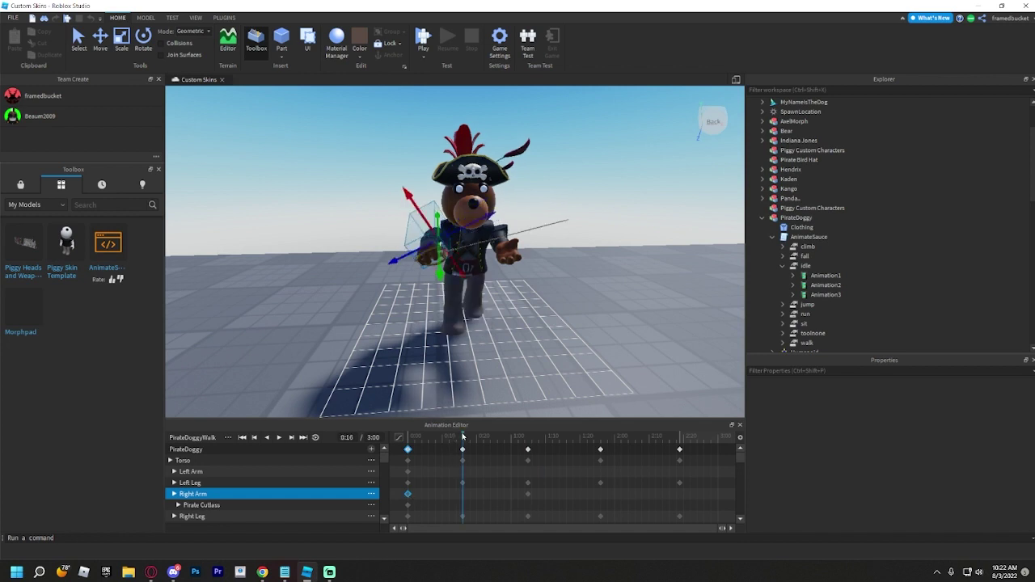
click(478, 476)
Replay the delayed sword swing from 0:00, and lower the right arm and cutlass to the starting pose at 1:26
click(408, 437)
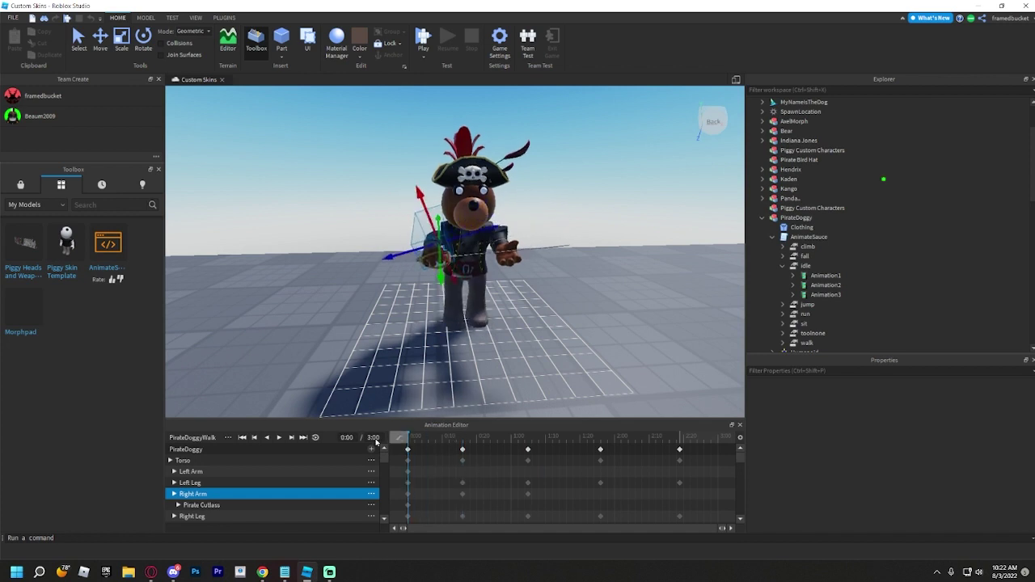
click(277, 438)
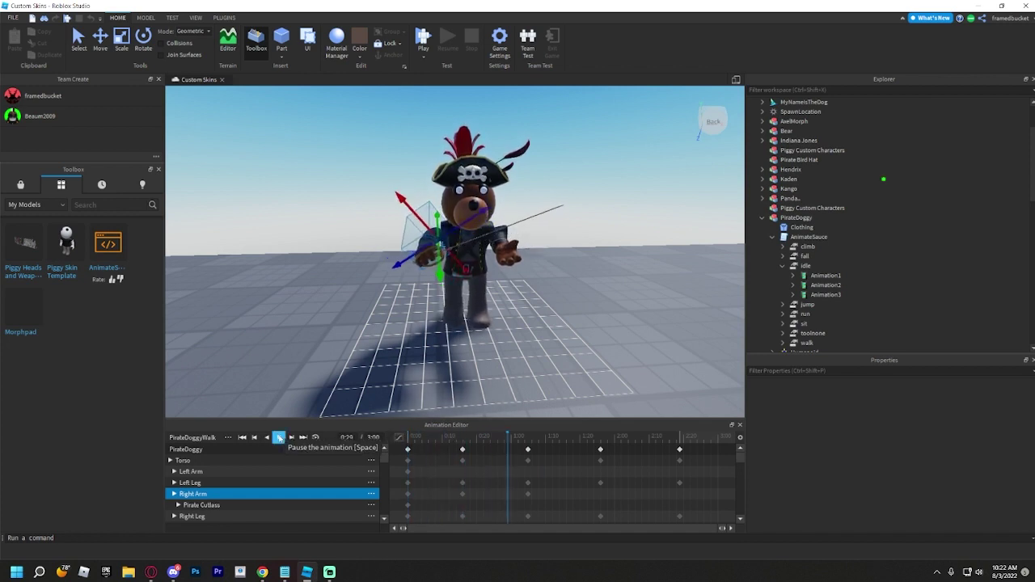
click(279, 438)
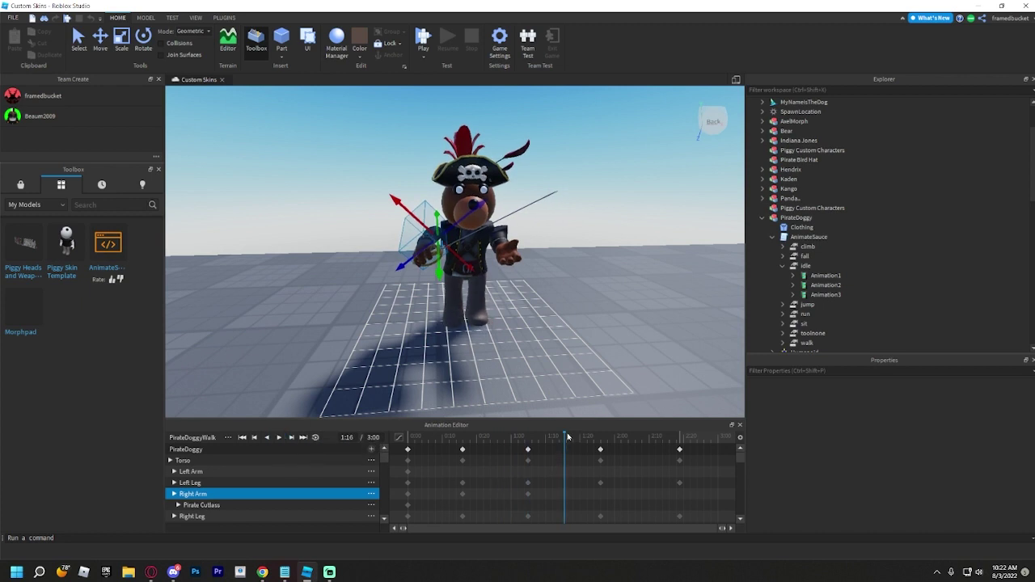
drag(567, 437, 591, 437)
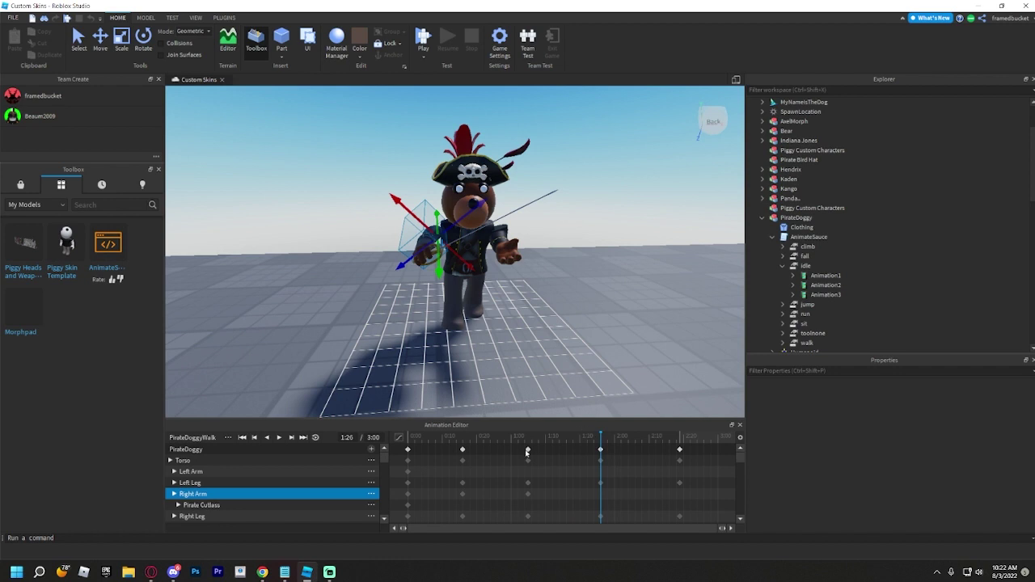
click(143, 38)
drag(420, 193, 444, 202)
drag(519, 438, 595, 447)
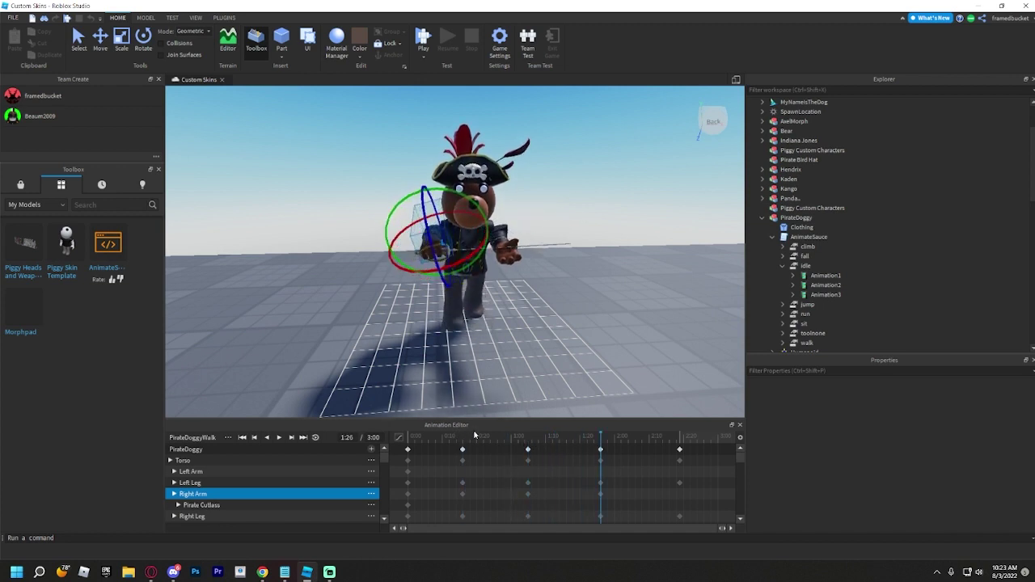
Replay the animation from 0:00 and examine the right arm's sword swing from the front and the side
drag(474, 437, 400, 441)
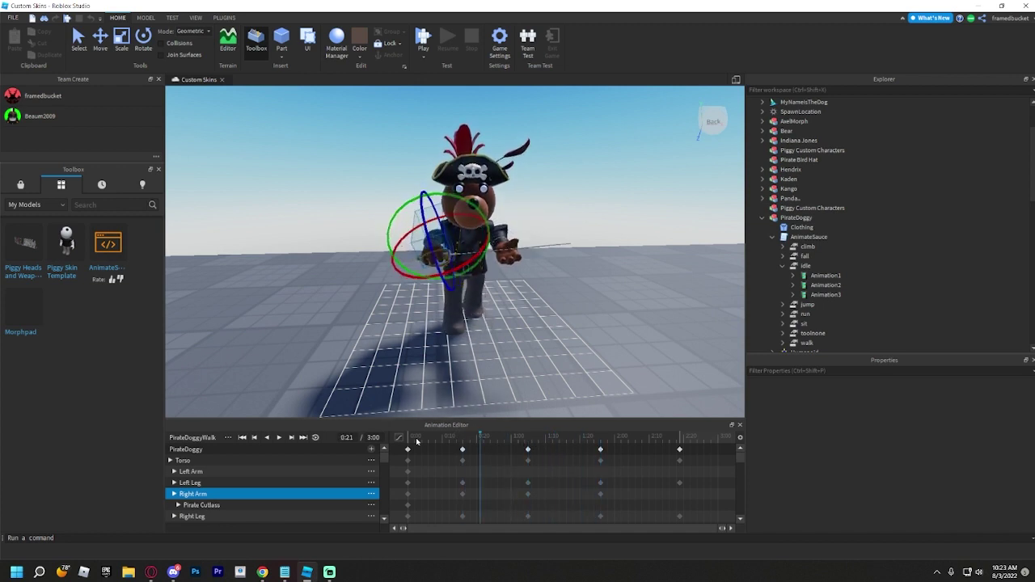
click(278, 438)
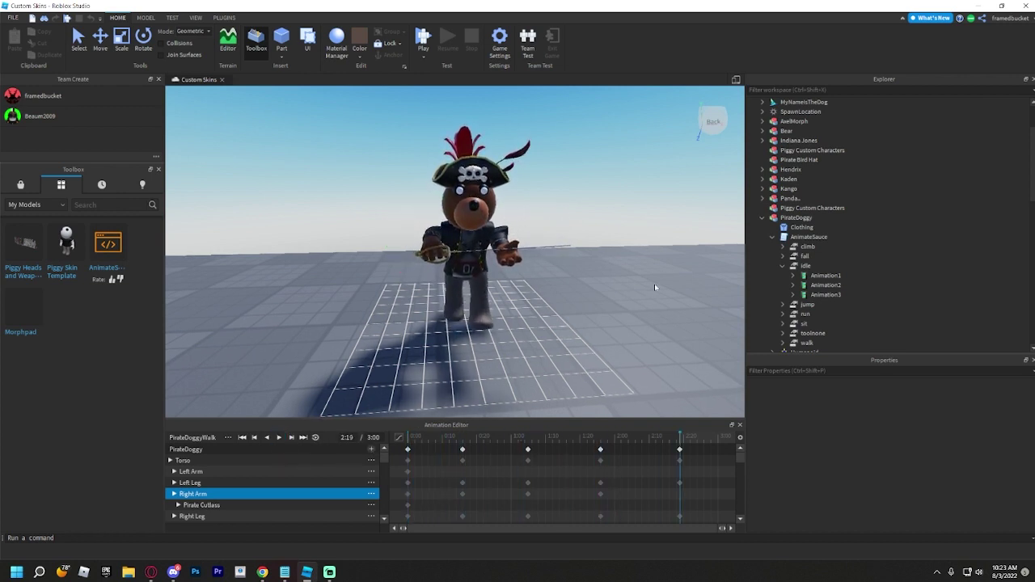
right_drag(671, 196, 503, 415)
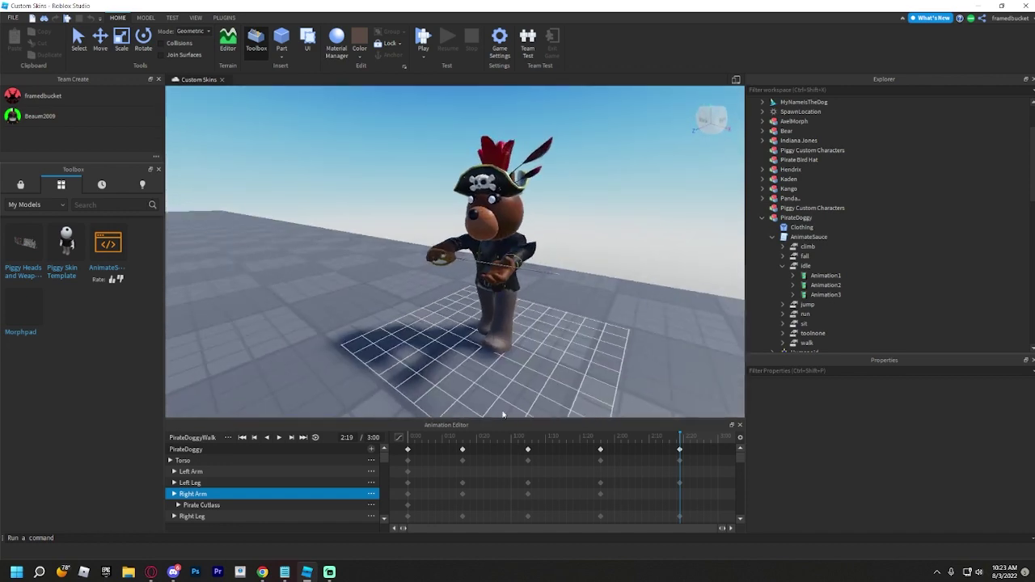
drag(487, 441, 345, 448)
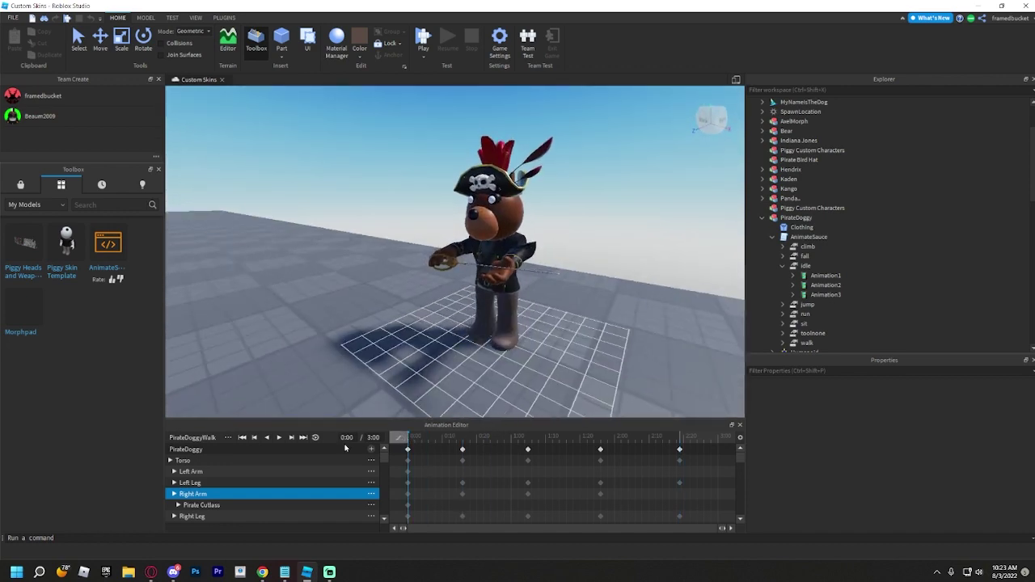
click(279, 437)
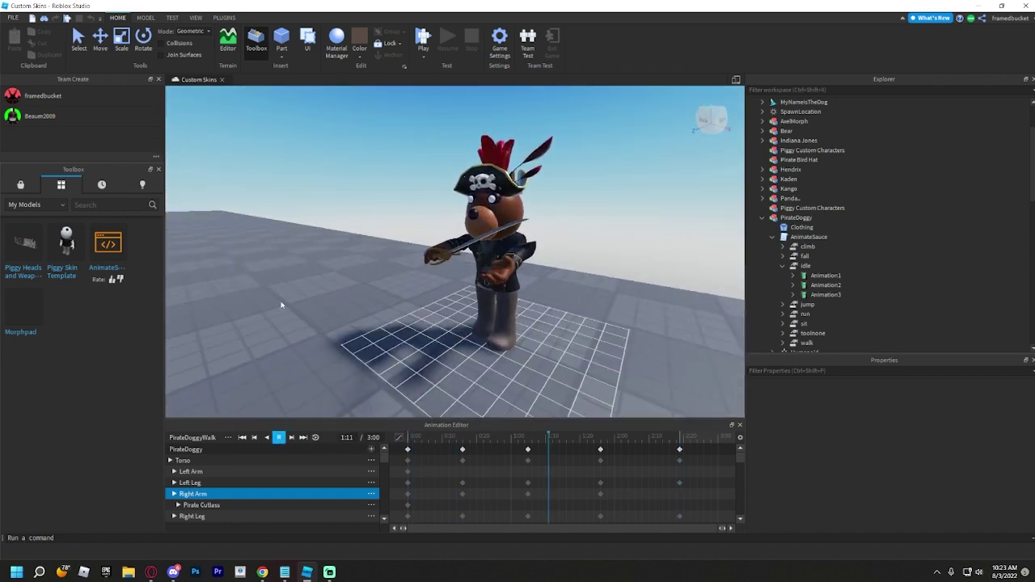
Turn on looping playback and preview the repeating walk cycle
right_drag(282, 304, 251, 305)
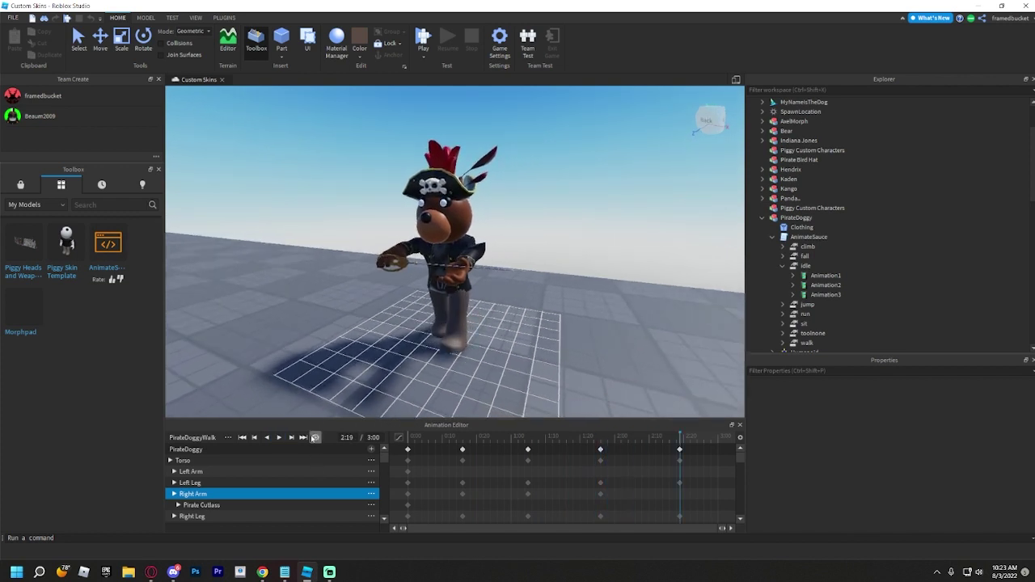
click(279, 438)
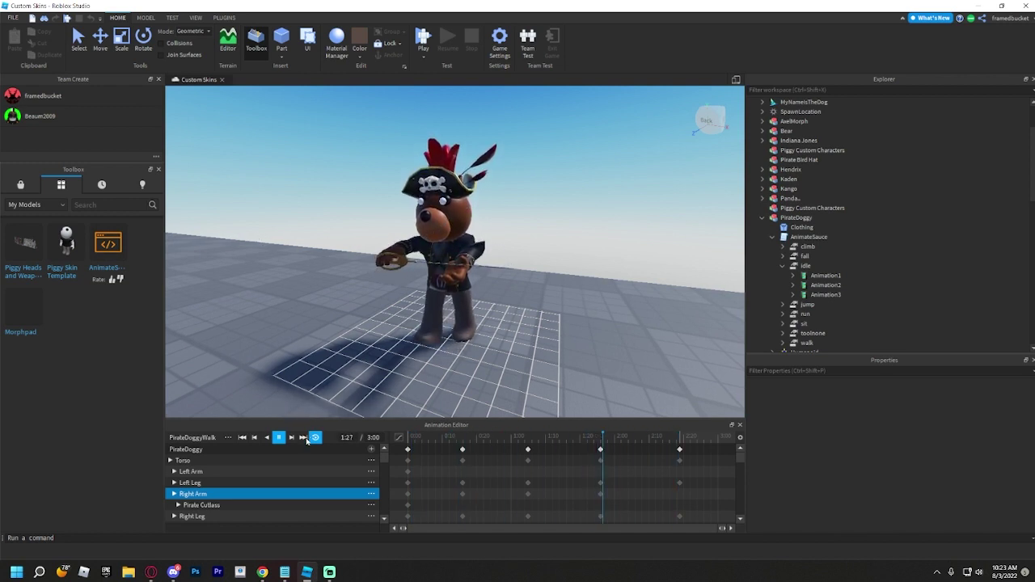
click(277, 437)
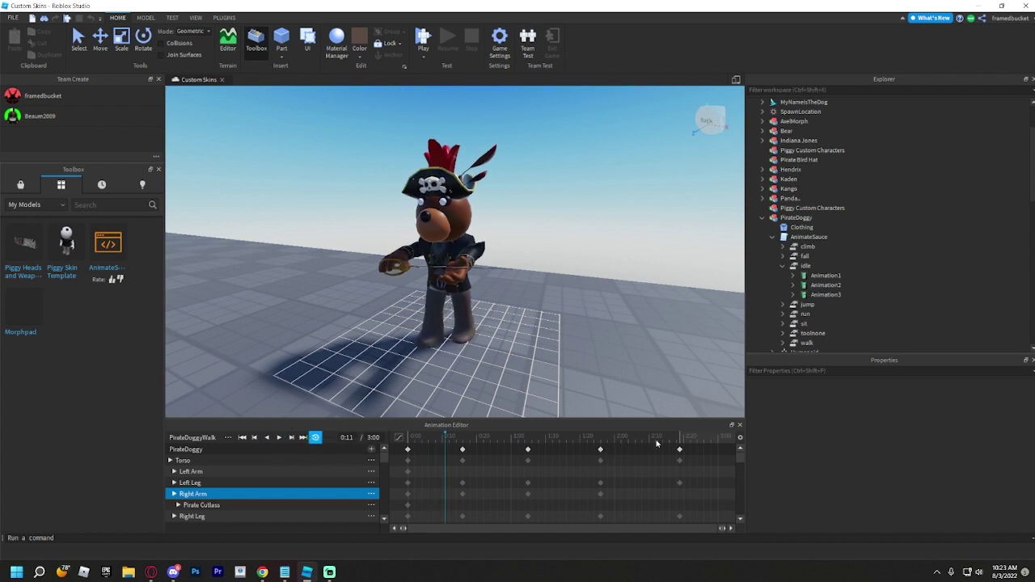
Compare the right arm's poses at 1:05 and 1:26, and fine-tune its rotation and position at 1:26
click(508, 437)
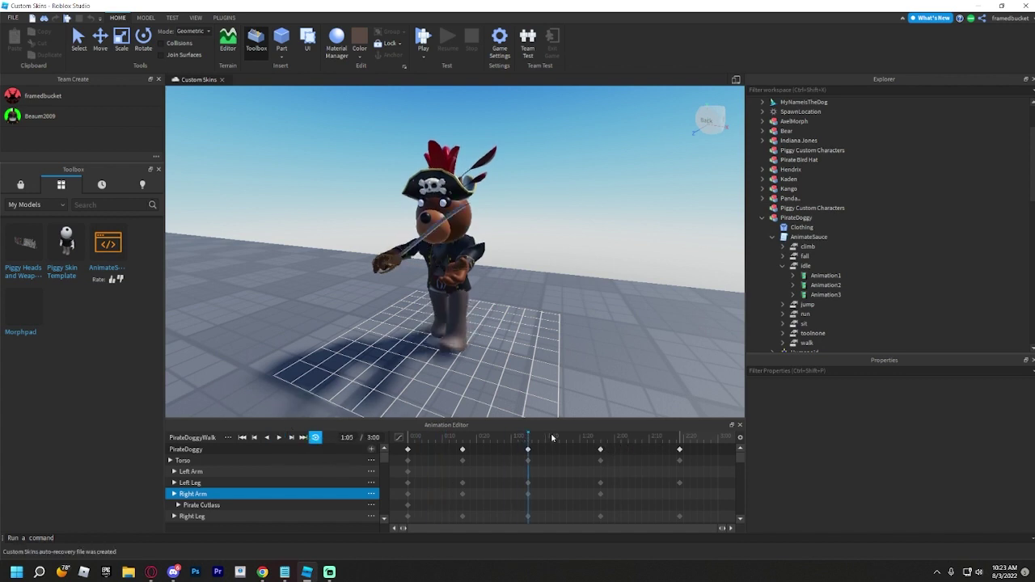
click(599, 437)
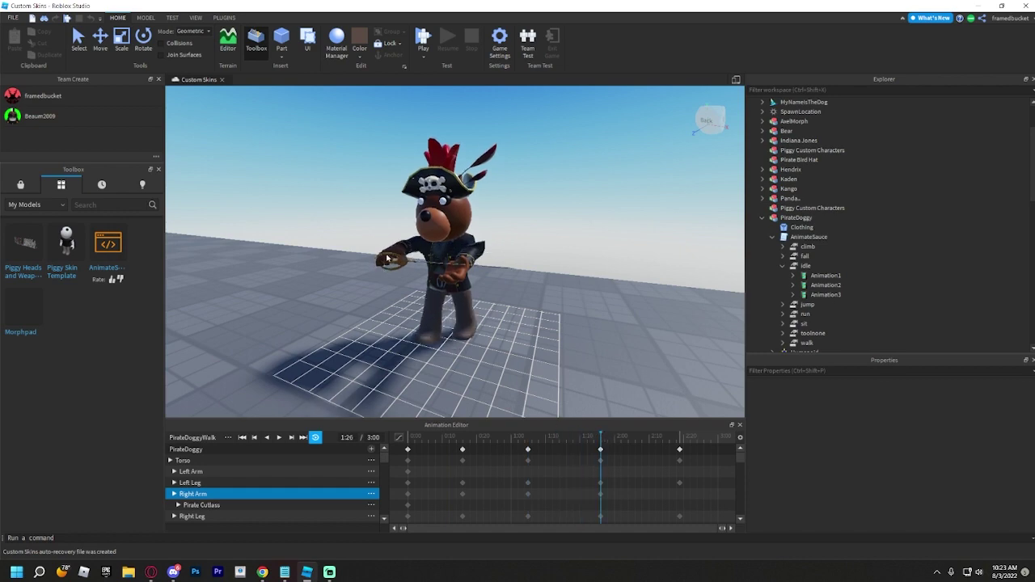
right_drag(388, 252, 427, 234)
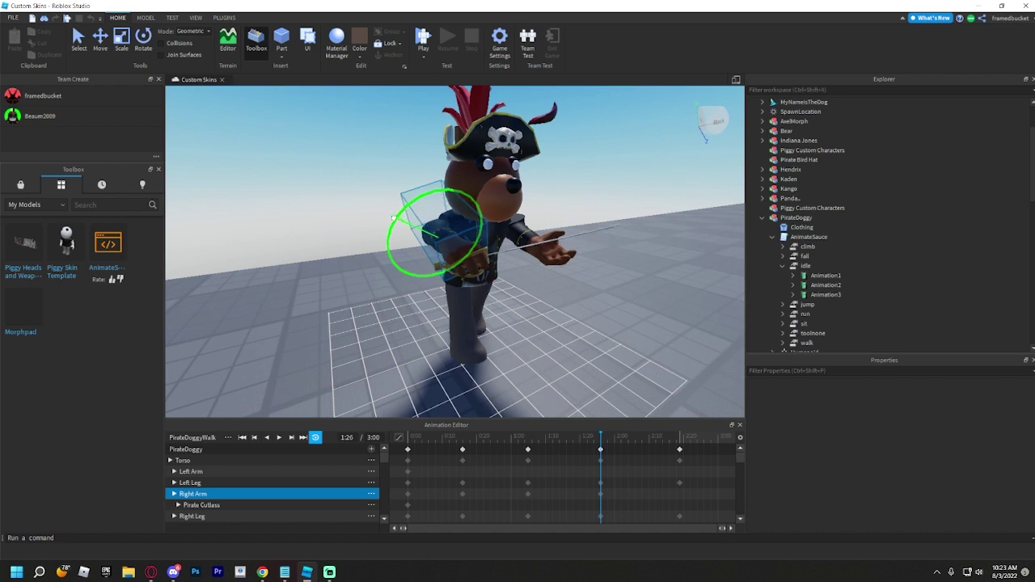
click(100, 38)
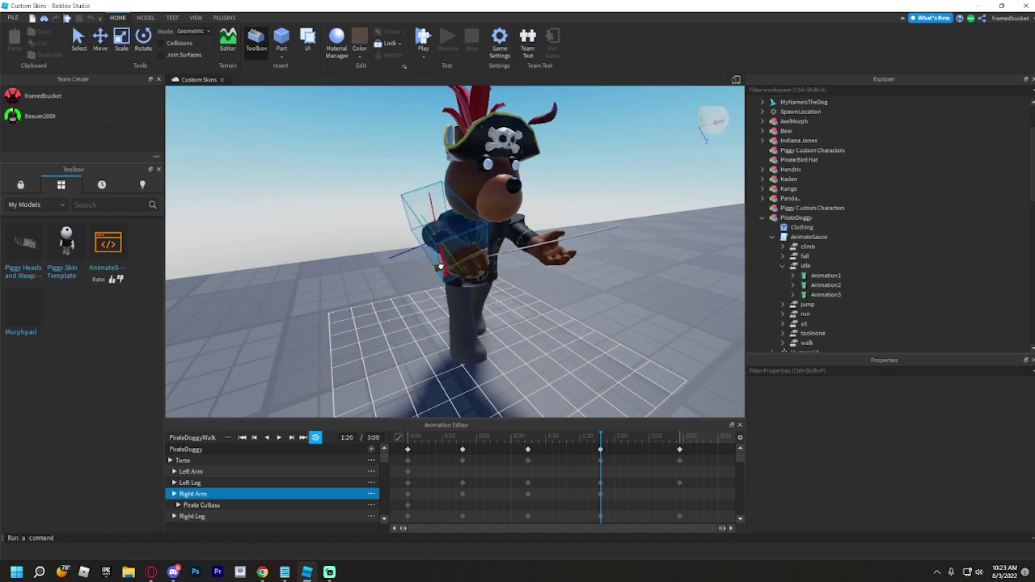
drag(432, 444, 599, 449)
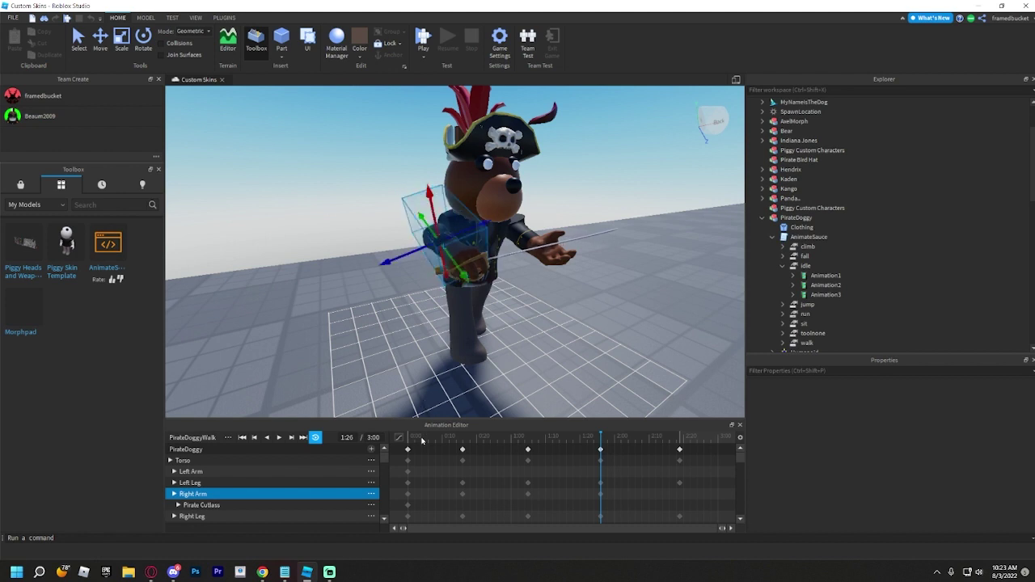
Scrub the timeline from 0:00 to 1:26 and examine the right arm and cutlass pose from several angles
drag(421, 440, 600, 446)
right_drag(652, 334, 584, 266)
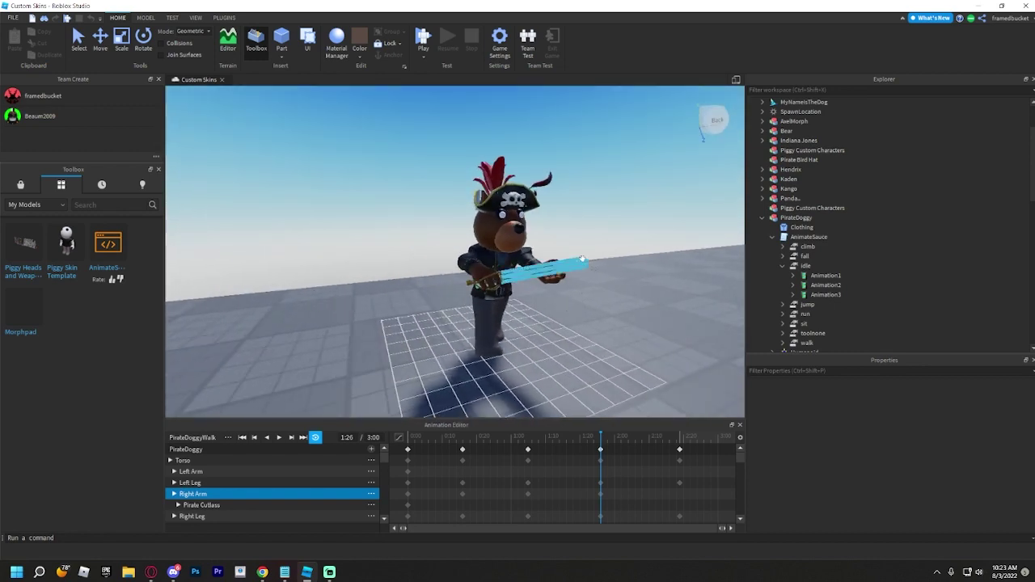
right_drag(298, 233, 300, 235)
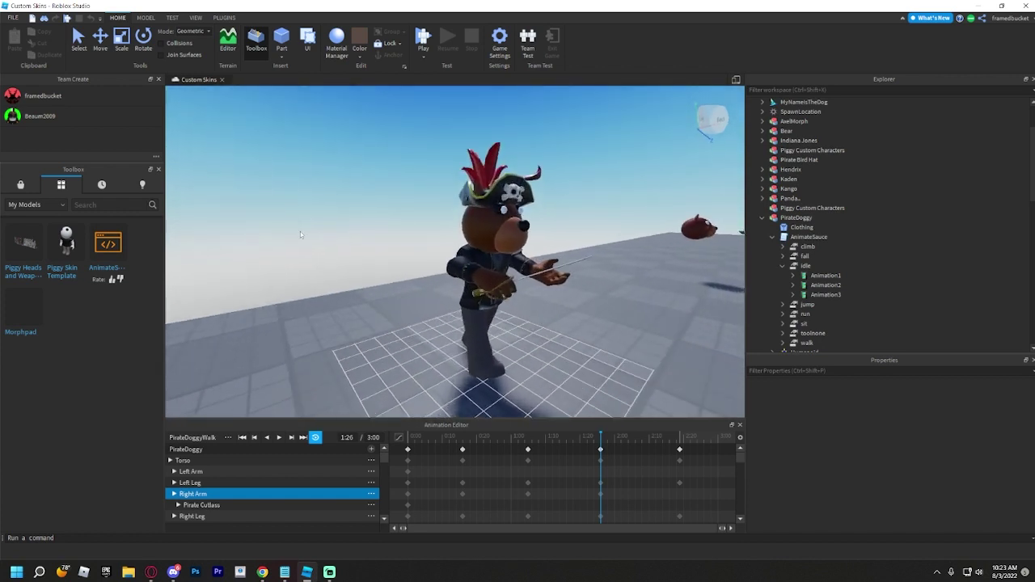
right_click(300, 231)
click(302, 197)
right_drag(301, 197, 300, 195)
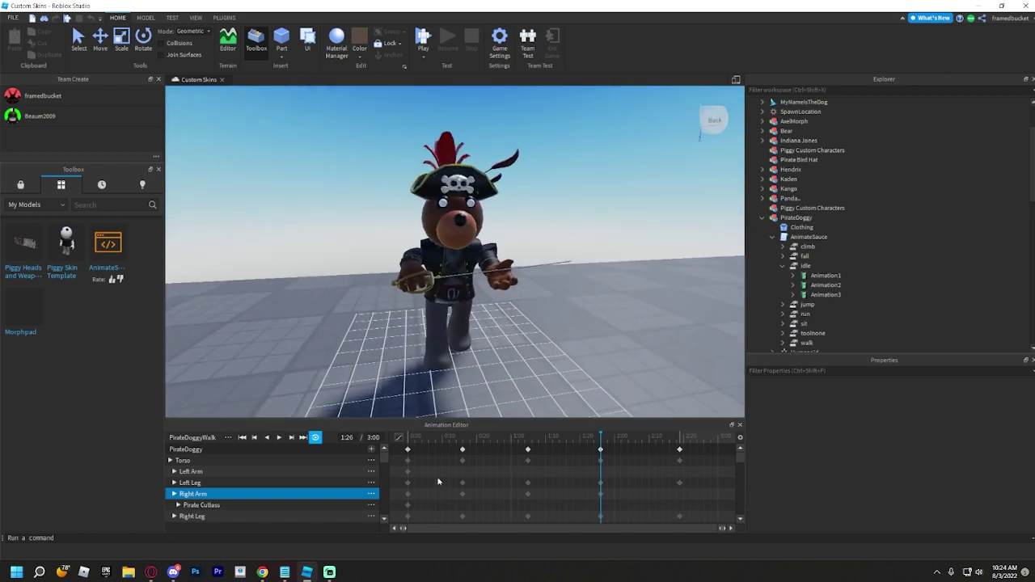
Replay the walk from 0:00, and inspect the right arm's pose at 1:26 from the front and the side
click(399, 440)
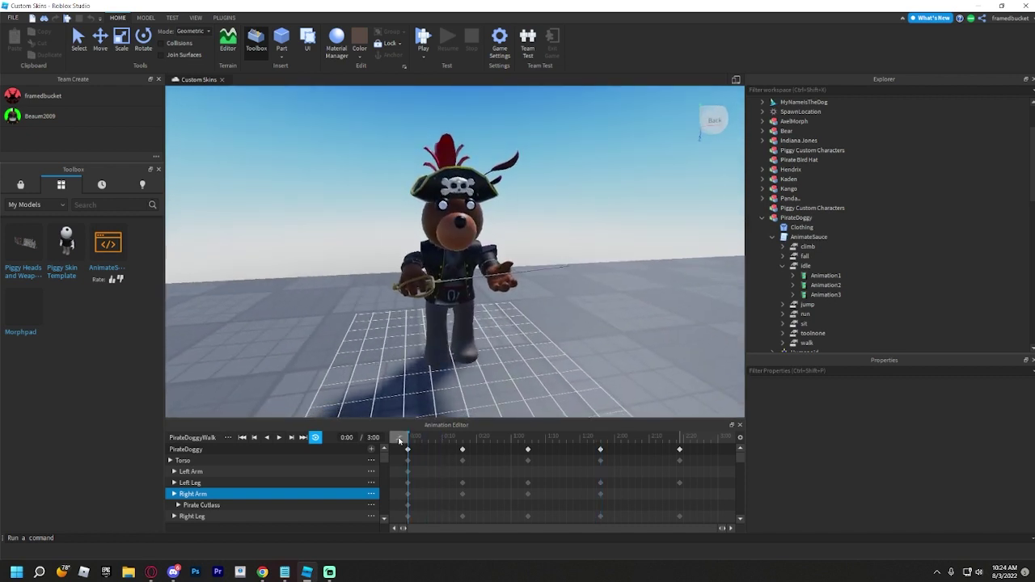
click(278, 437)
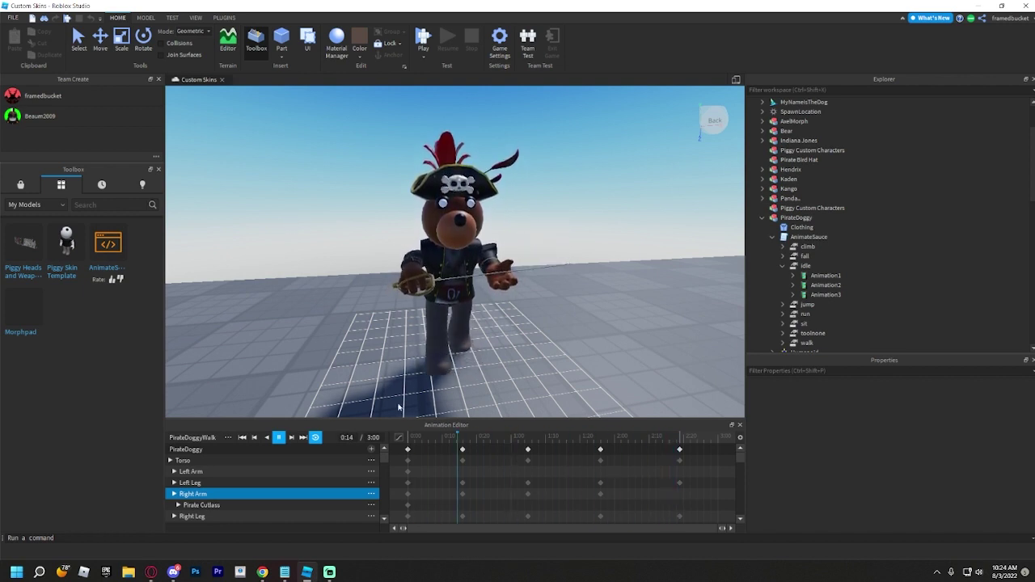
click(278, 438)
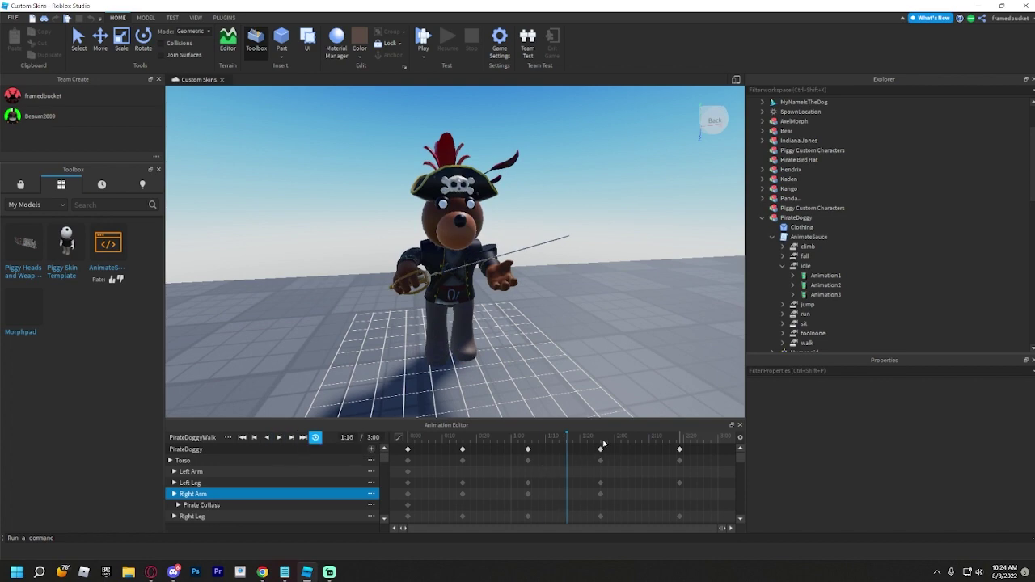
click(601, 443)
click(414, 276)
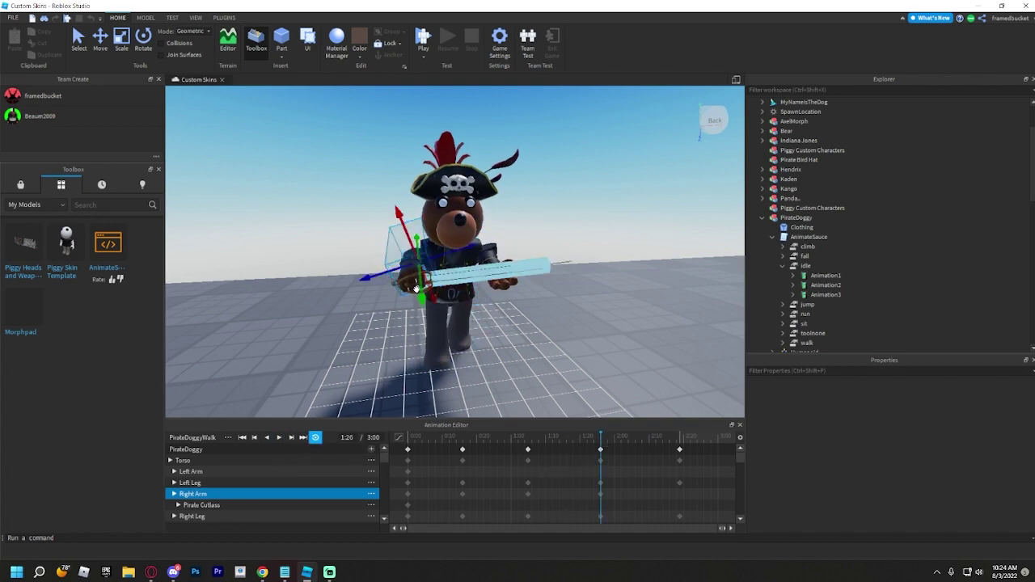
right_drag(416, 288, 488, 303)
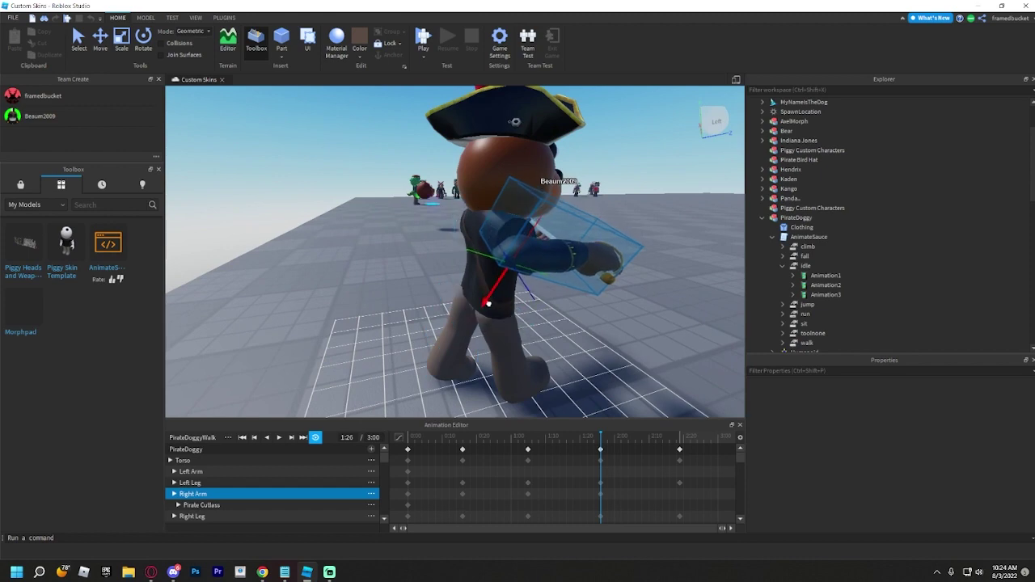
right_drag(552, 281, 364, 283)
Preview the looping walk cycle from 0:00 in a front view and pause the playback
click(463, 437)
click(400, 441)
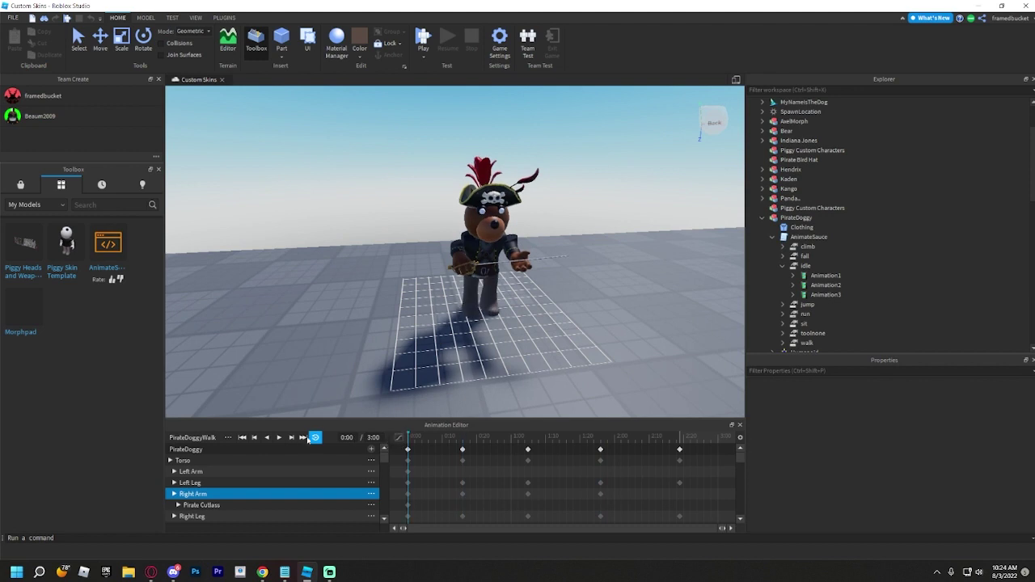
click(279, 437)
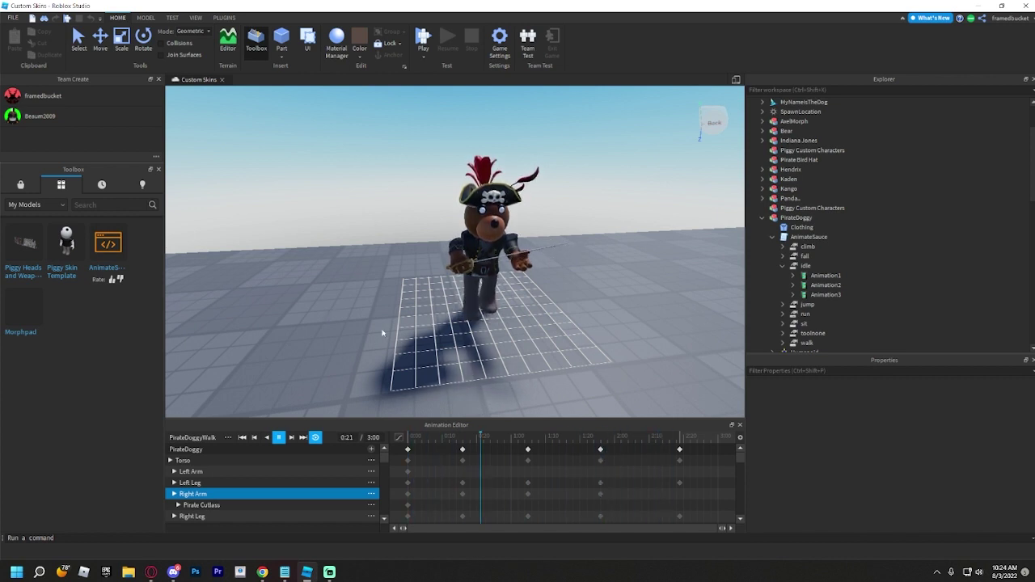
key(space)
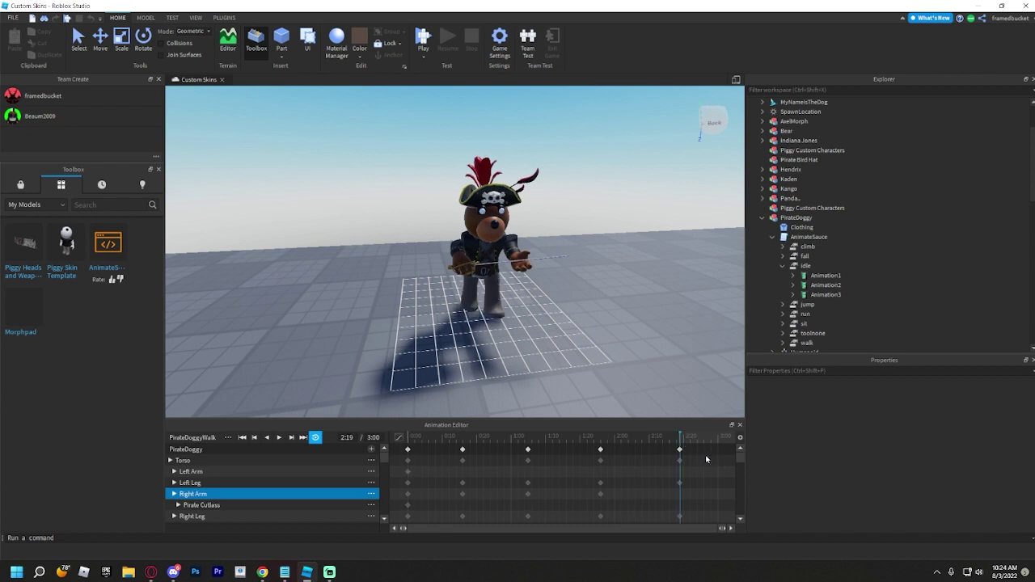
Copy the starting-pose keyframes from 0:00 to 2:19, including both arms and the cutlass, and preview the loop
drag(480, 440, 328, 447)
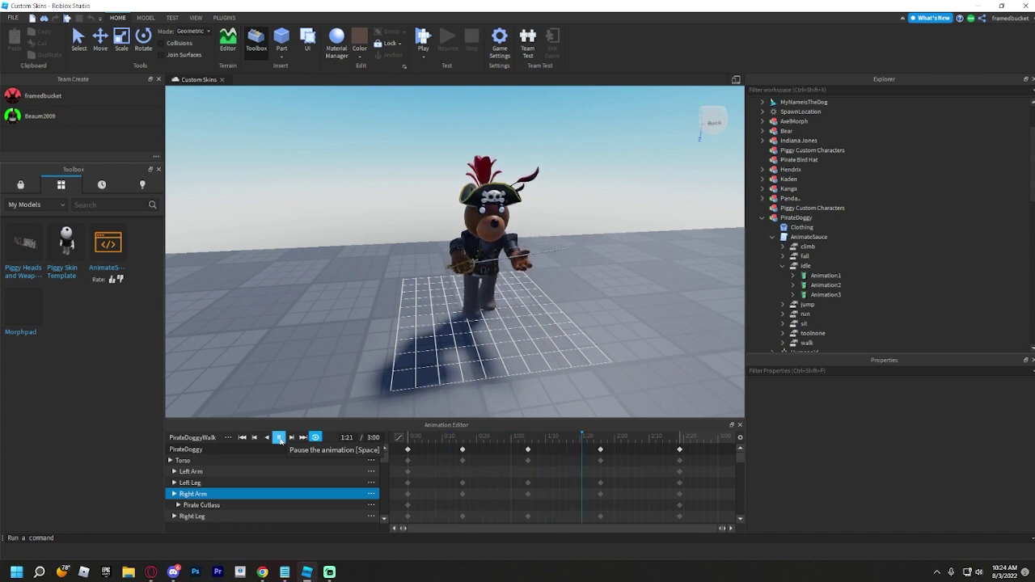
click(279, 438)
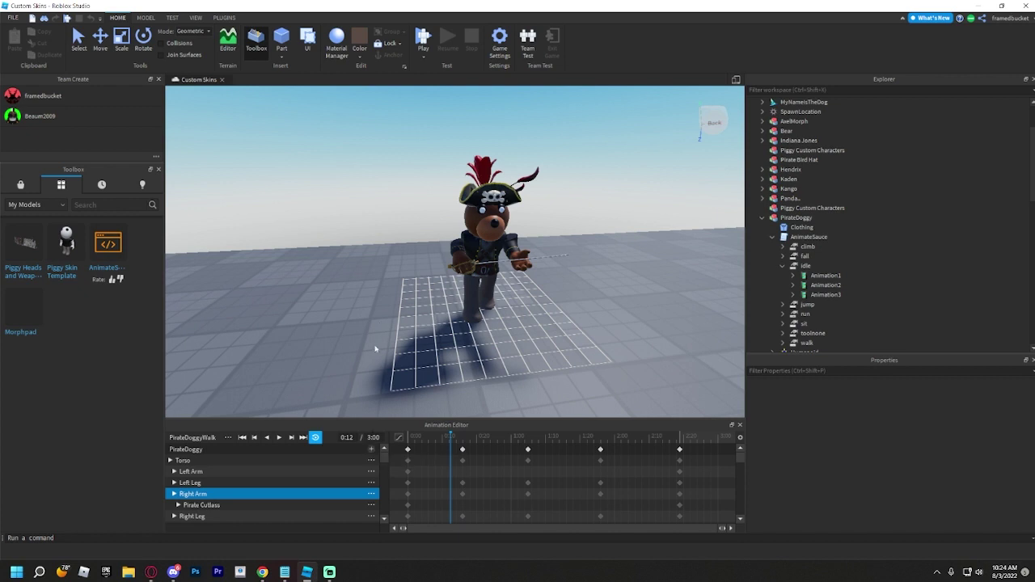
key(a)
right_drag(415, 247, 442, 120)
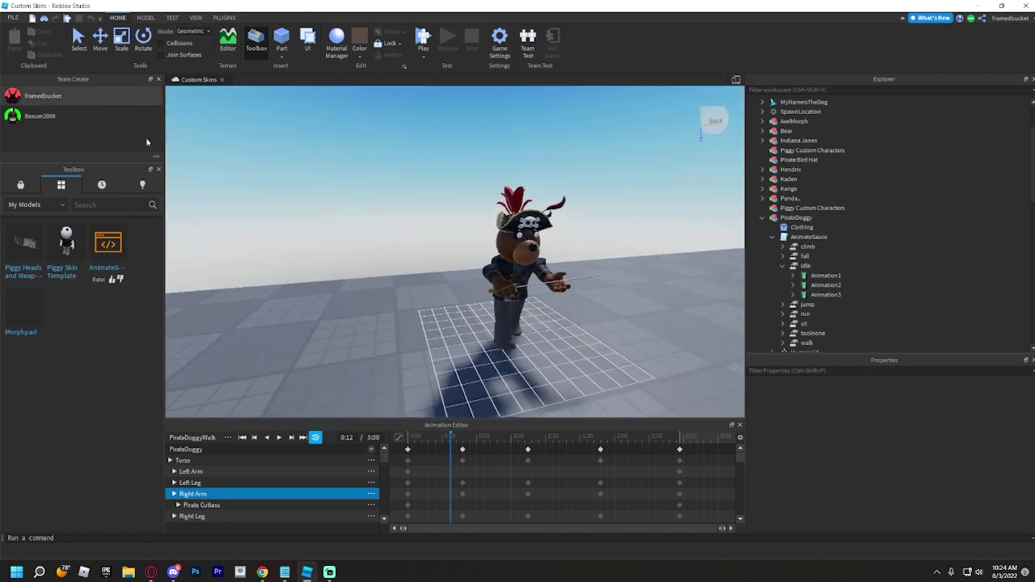
Save the PirateDoggyWalk animation and publish it to Roblox under that title with Me as creator
click(228, 437)
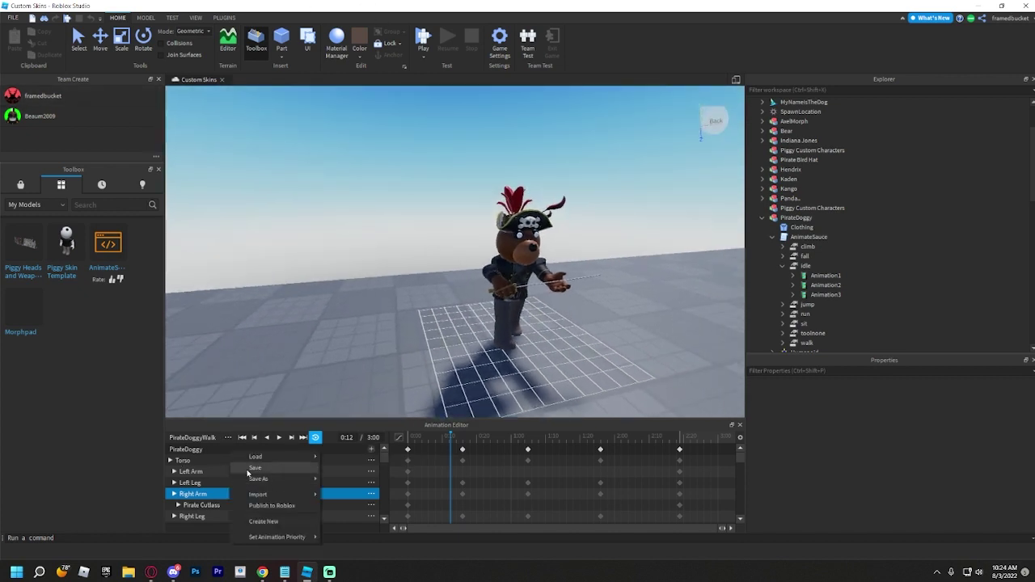
click(254, 468)
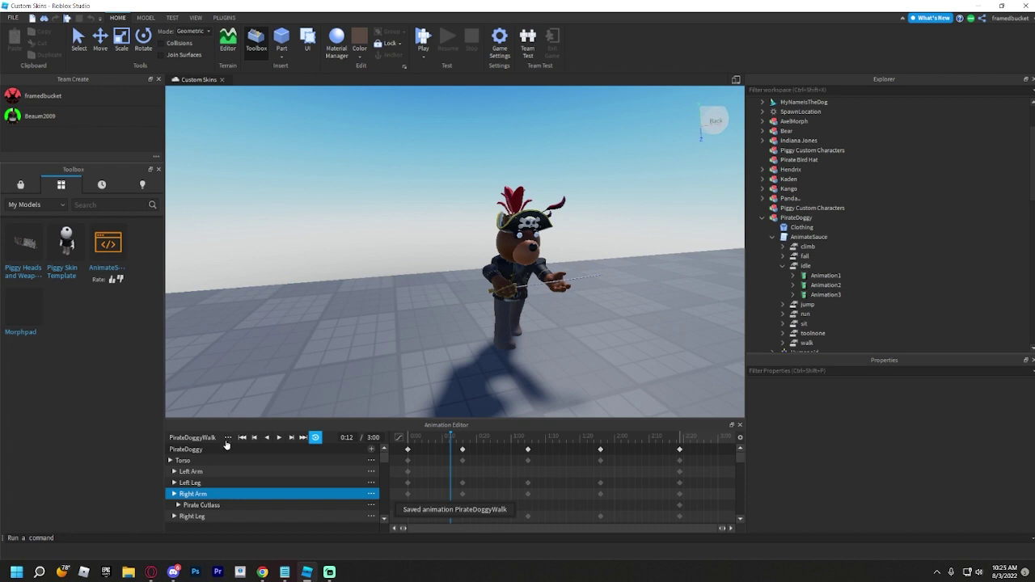
click(228, 438)
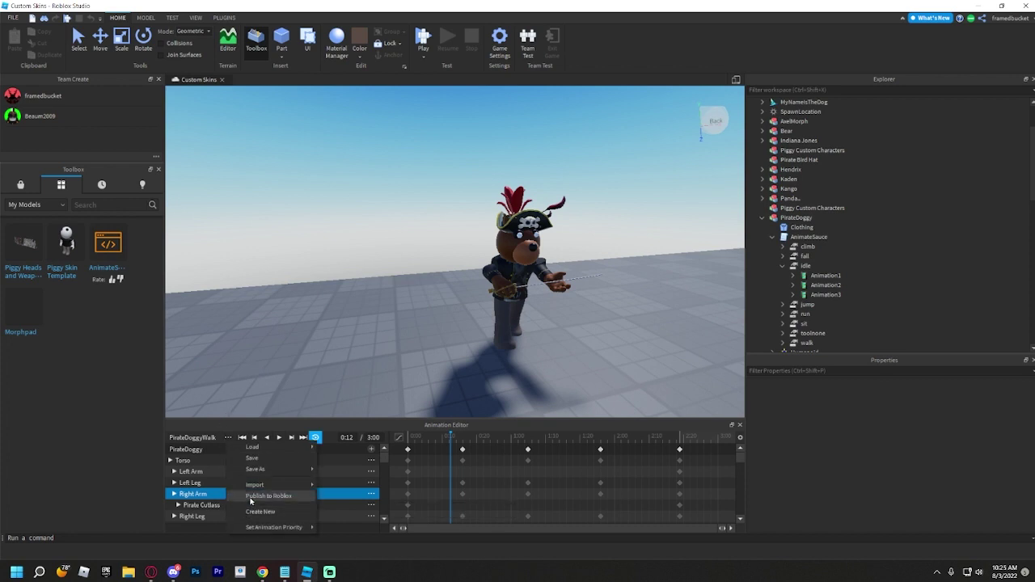
click(267, 496)
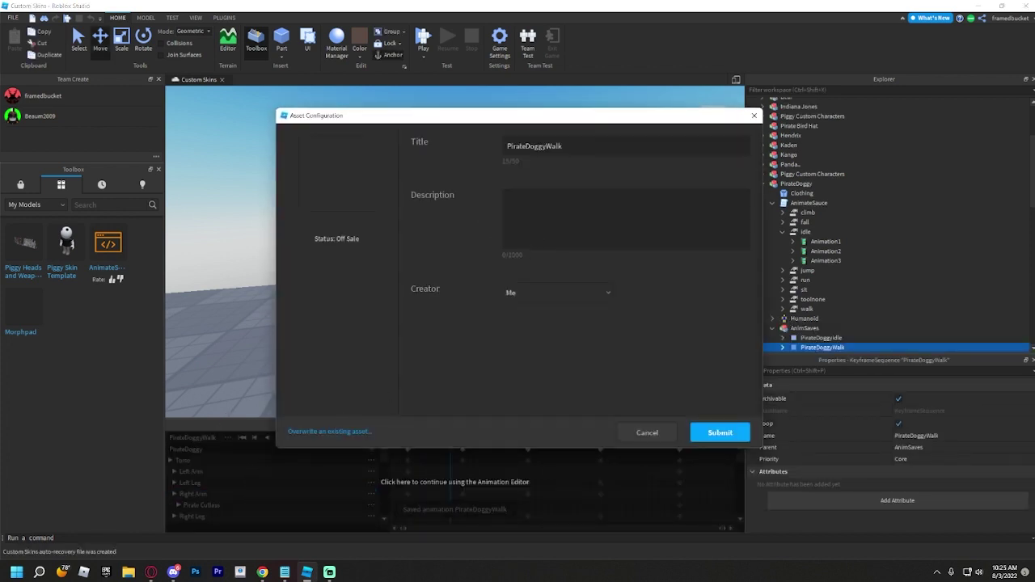
click(718, 434)
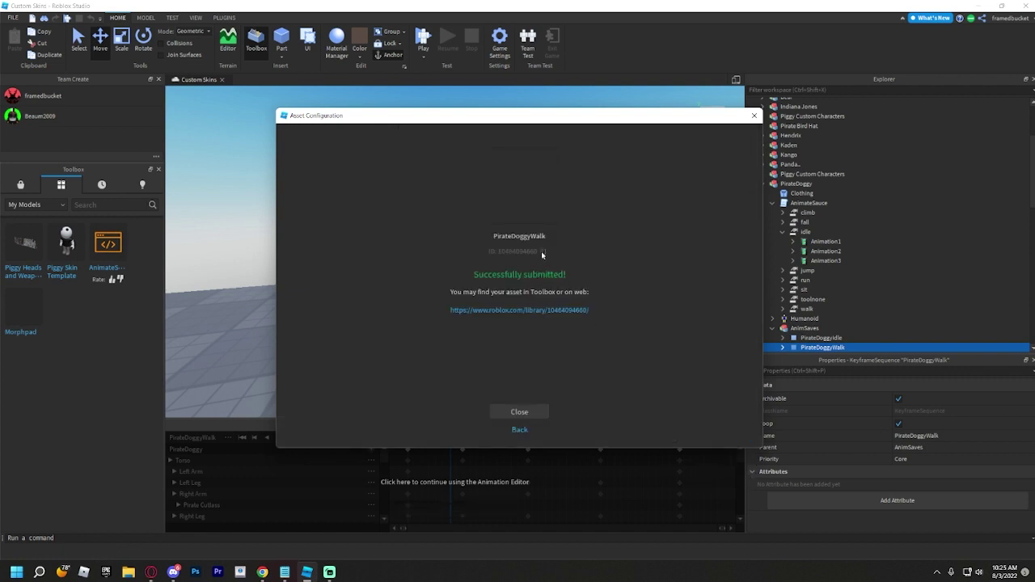
click(519, 412)
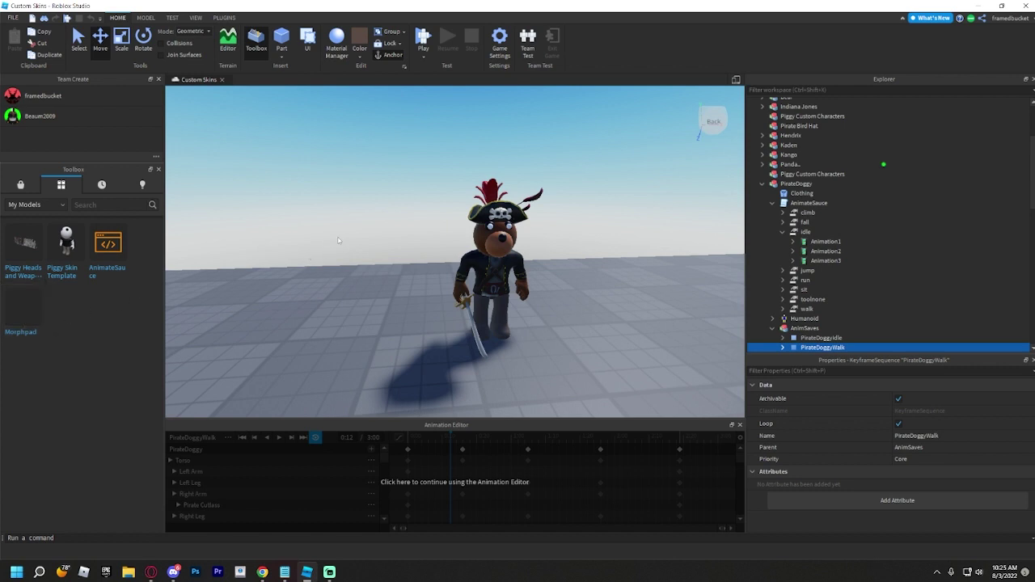
Switch to Chrome to view the Morphpad model's Creator Marketplace page, and return to Roblox Studio
right_drag(338, 240, 340, 240)
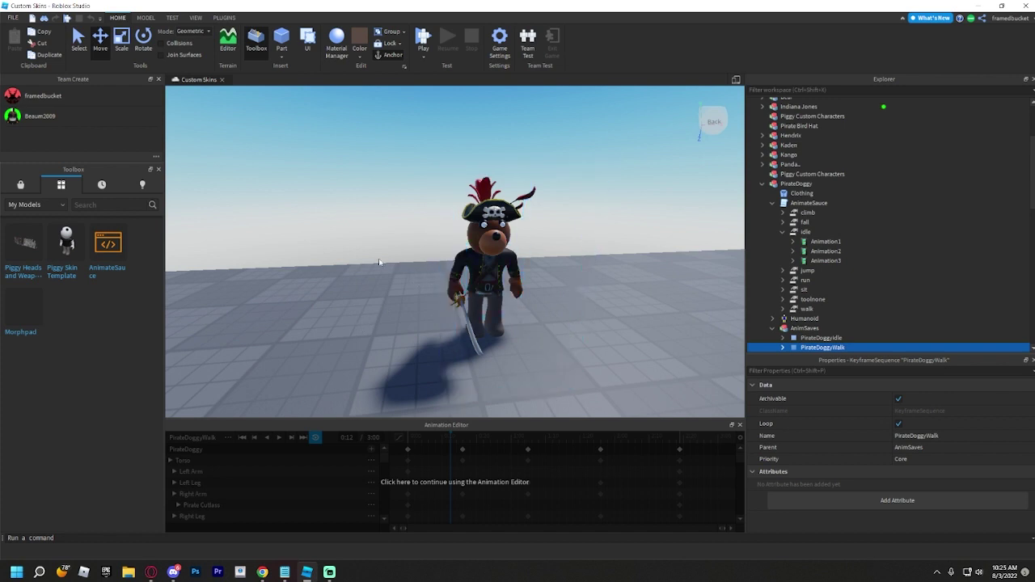
right_drag(379, 262, 379, 266)
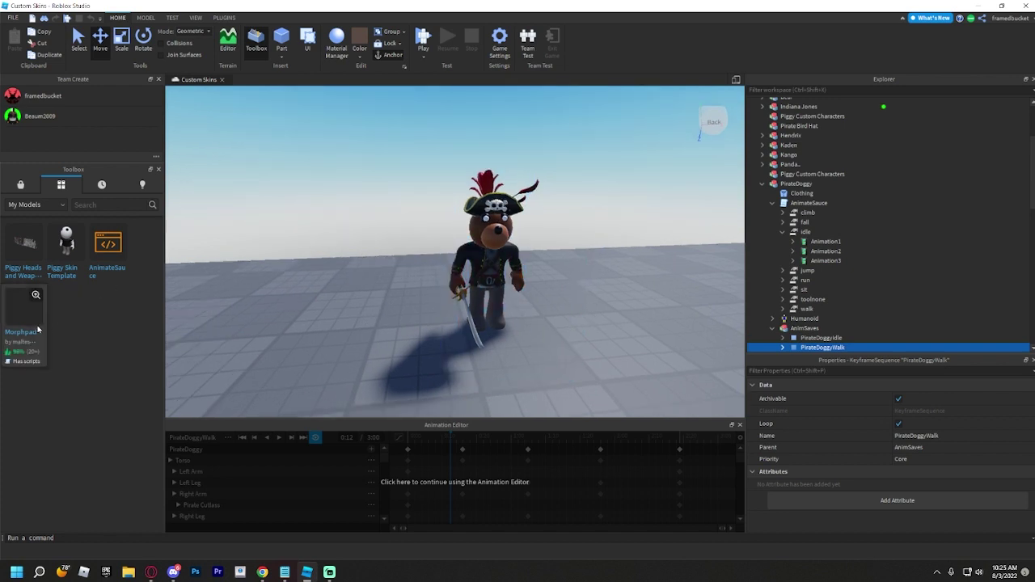
key(alt+Tab)
key(Tab)
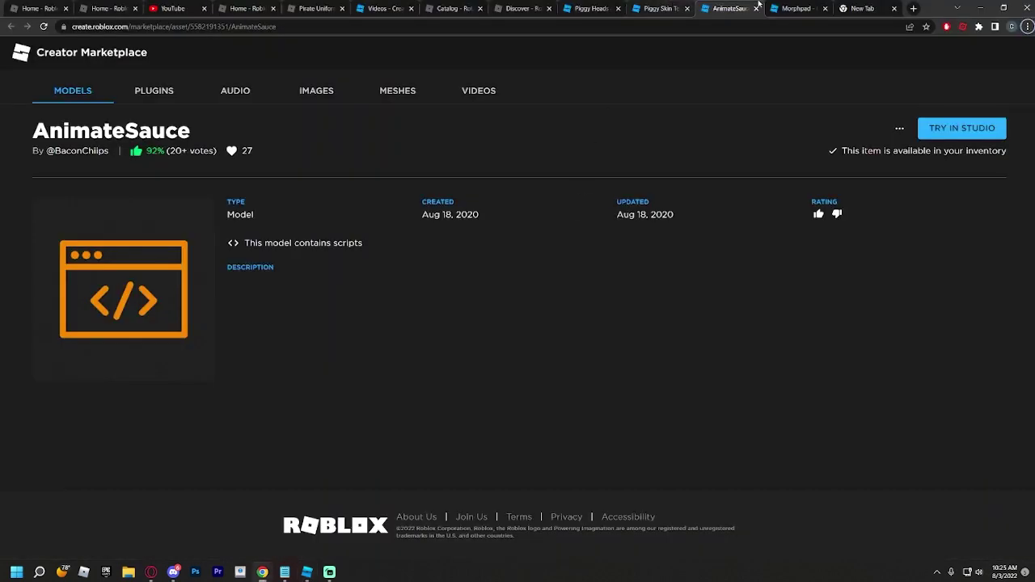
click(794, 8)
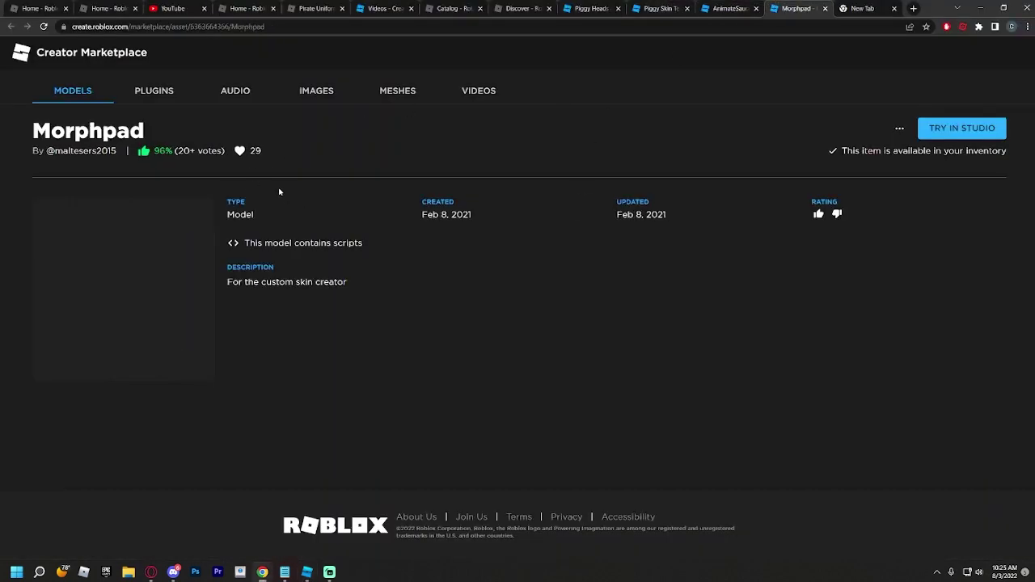
key(alt+Tab)
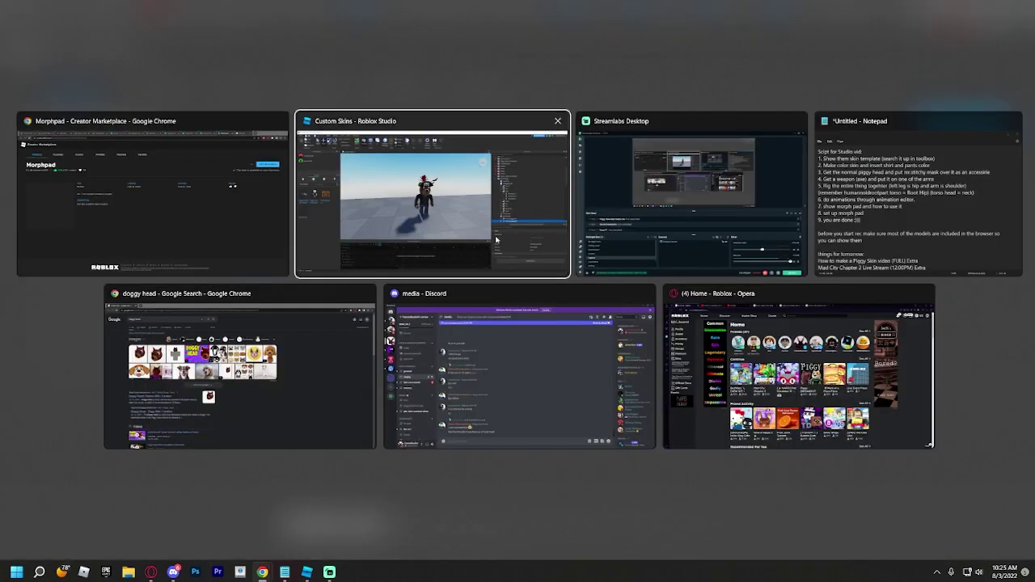
click(515, 229)
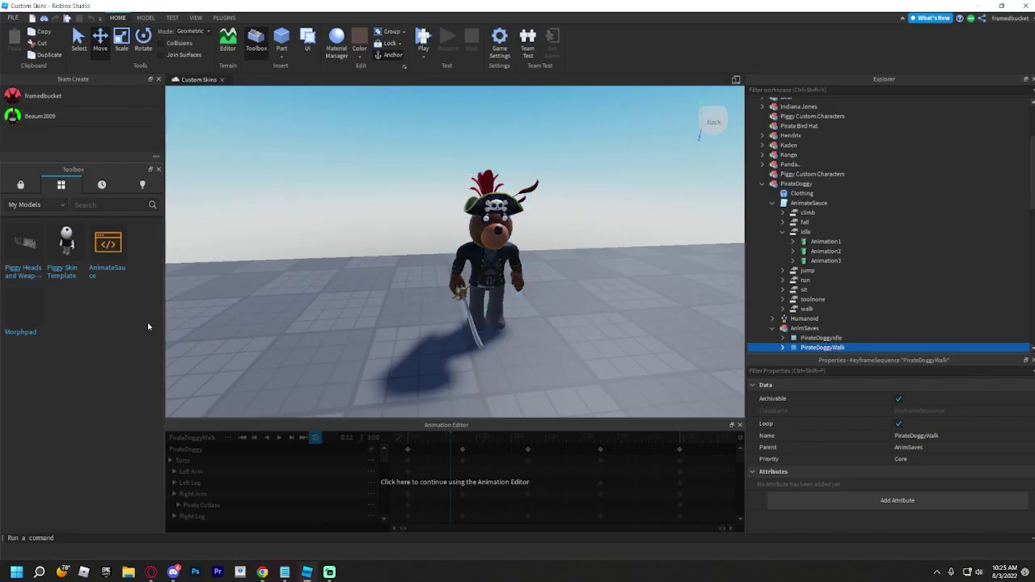
Insert the Morphpad model from My Models, dismiss the script notice, and place the pad on the baseplate in front of PirateDoggy
click(33, 332)
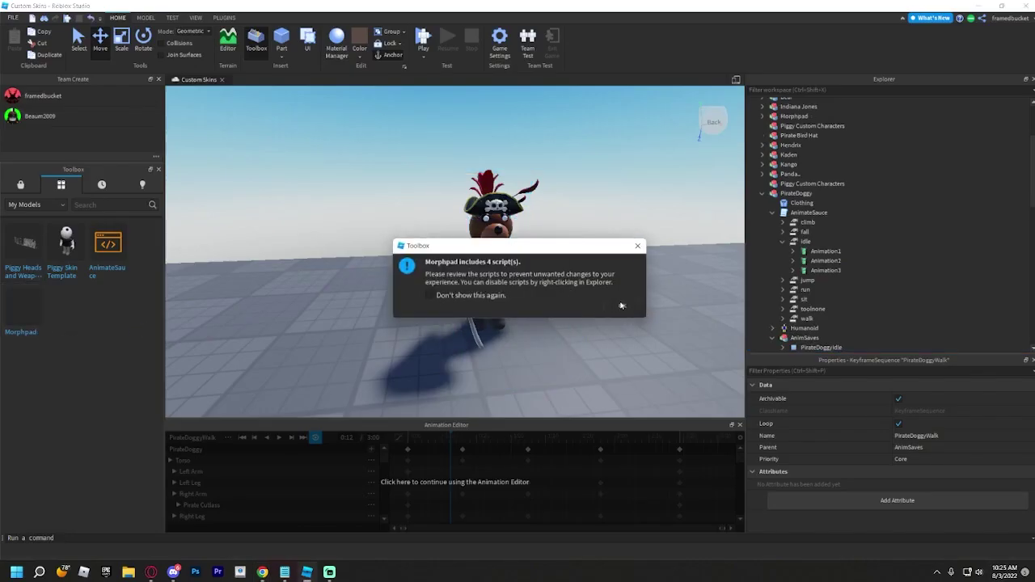
click(622, 306)
right_drag(452, 310, 449, 305)
drag(449, 306, 476, 350)
right_drag(475, 350, 476, 349)
drag(475, 350, 480, 355)
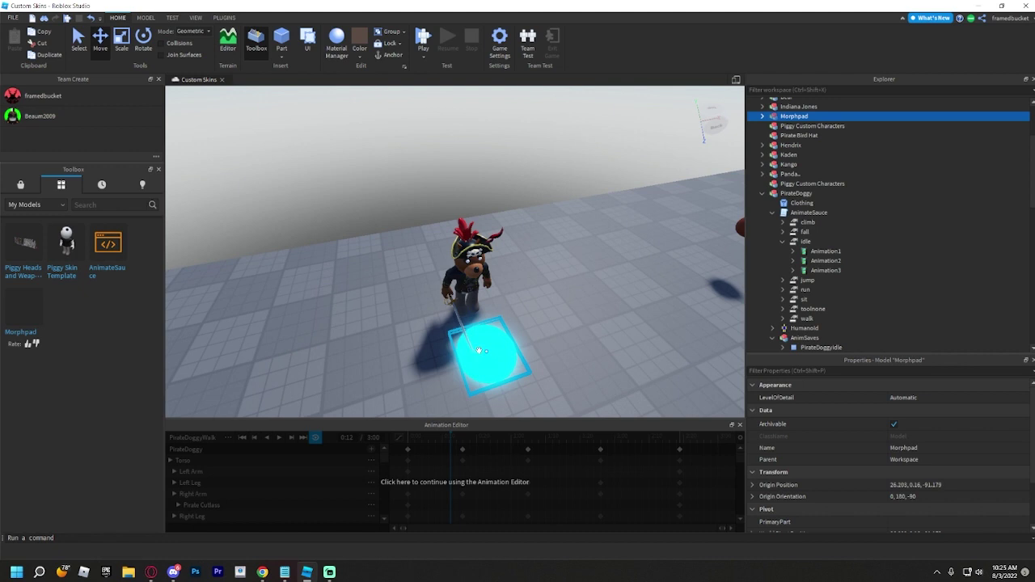
Select the Morphpad model beside PirateDoggy and ungroup it
click(550, 304)
key(d)
mouse_move(550, 304)
right_down()
mouse_move(530, 296)
mouse_move(540, 300)
right_up()
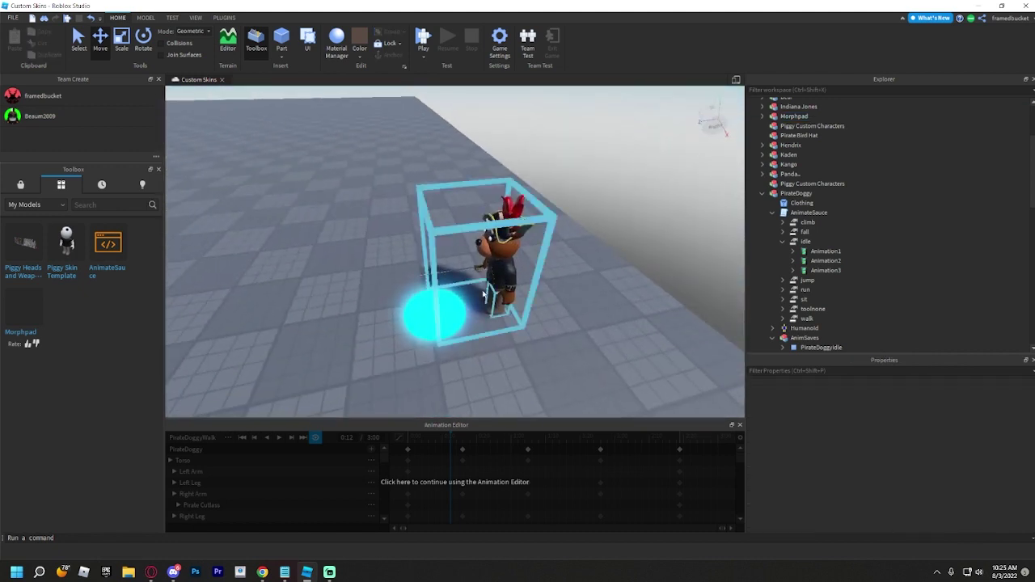
click(444, 328)
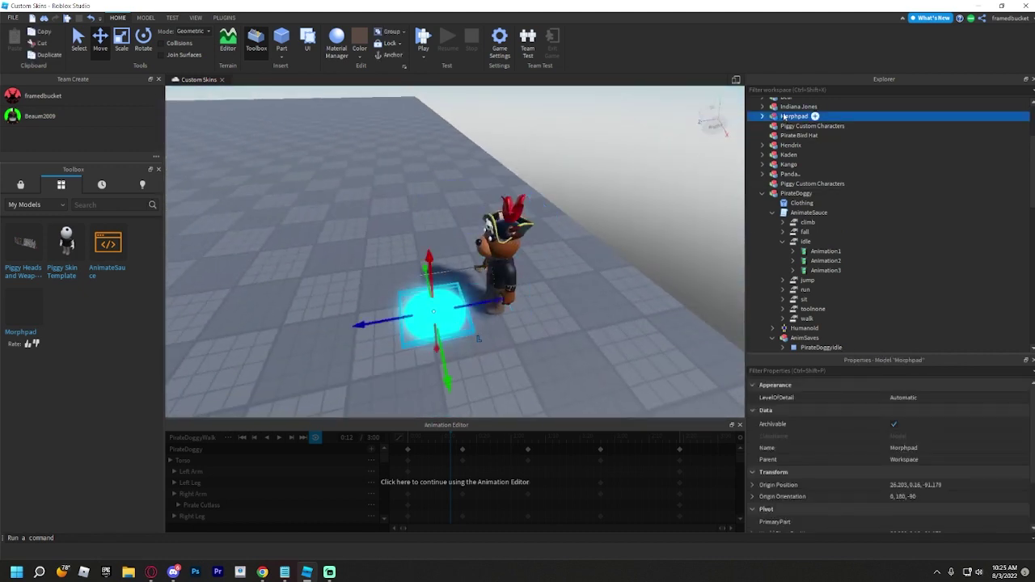
click(785, 117)
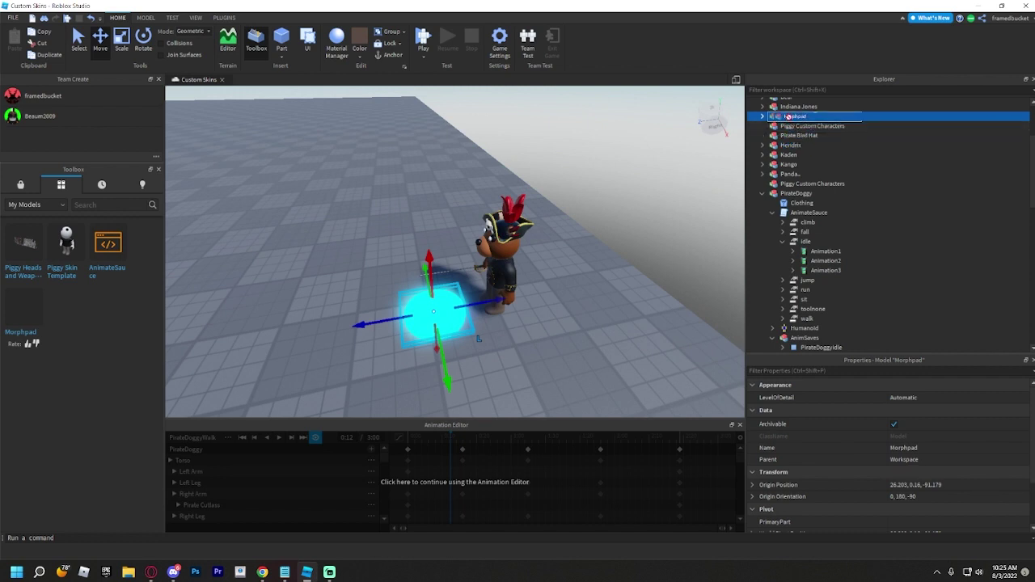
key(ctrl+u)
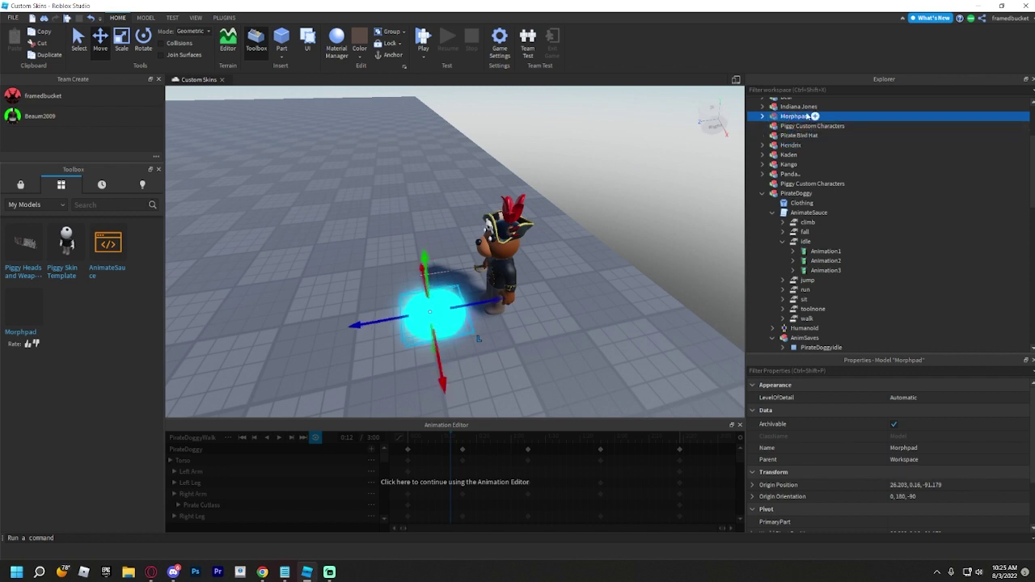
Move the QuackPad part out of PirateDoggy to the Workspace level, and group PirateDoggy into a new model
drag(783, 349, 804, 218)
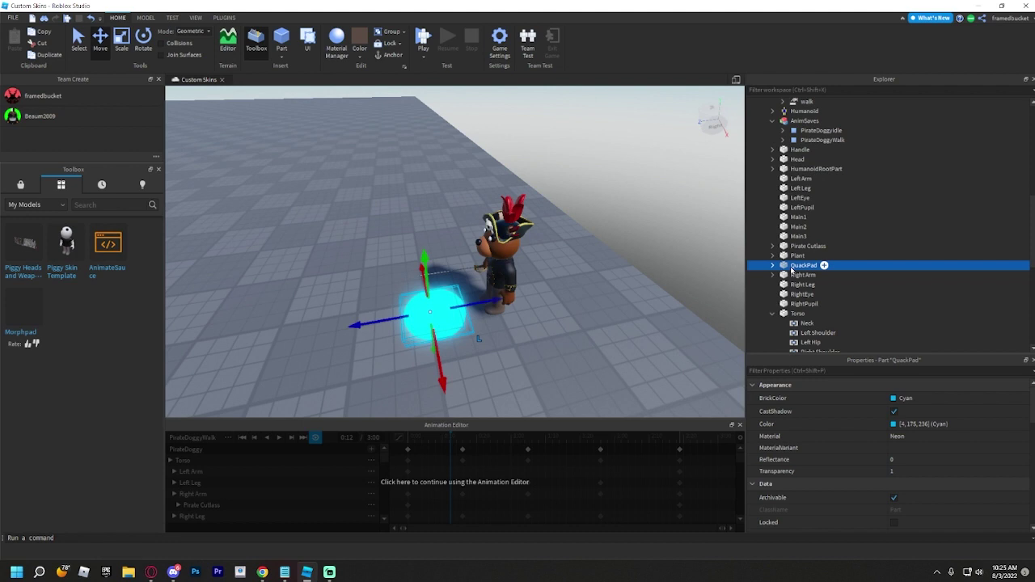
mouse_move(803, 265)
mouse_down()
mouse_move(817, 202)
mouse_move(799, 201)
mouse_move(783, 103)
mouse_move(806, 182)
mouse_move(763, 188)
mouse_up()
click(775, 187)
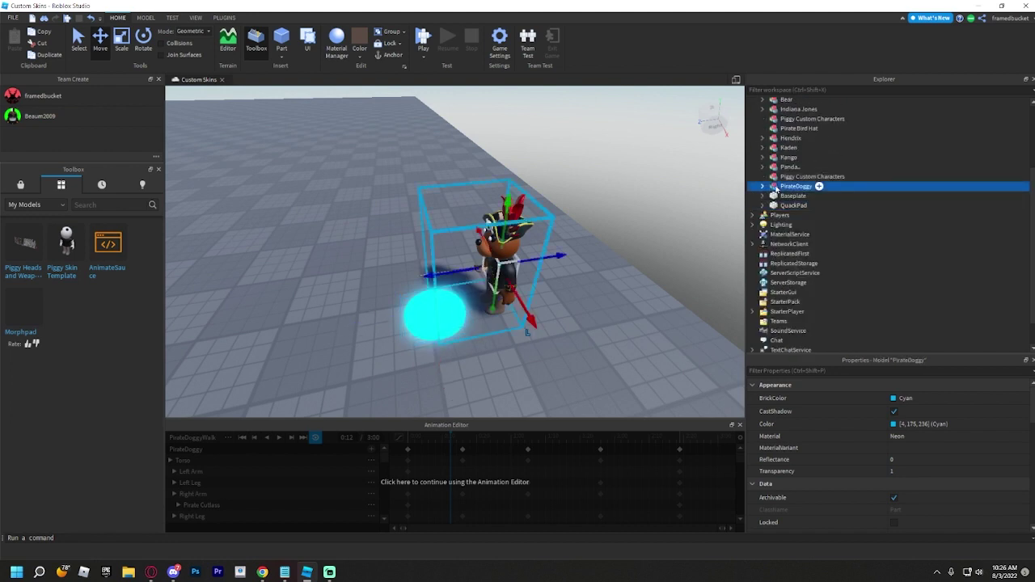
right_click(775, 187)
click(797, 281)
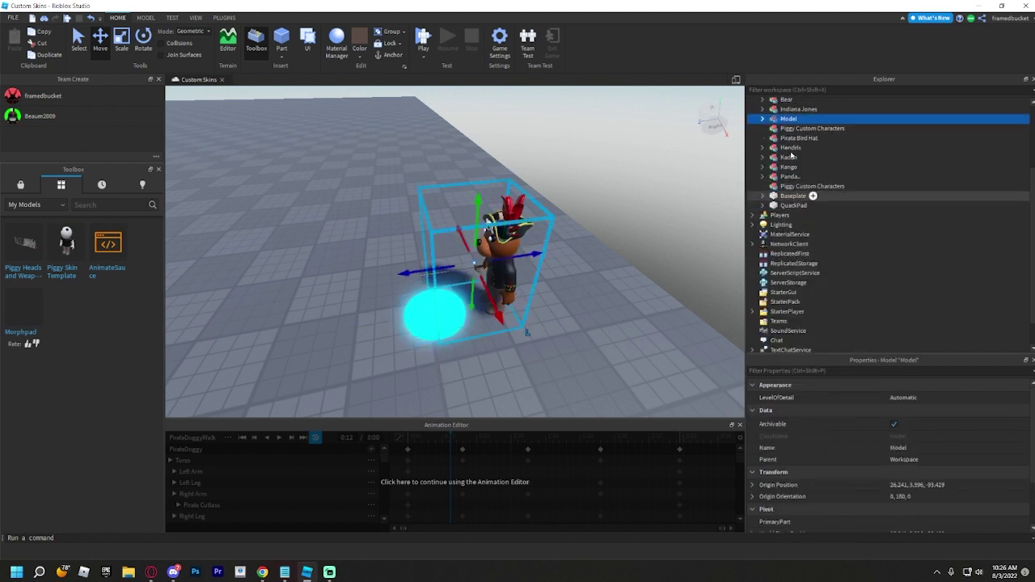
Rename the new model containing PirateDoggy to PirateDoggyMorph and move the QuackPad part into it
right_click(788, 121)
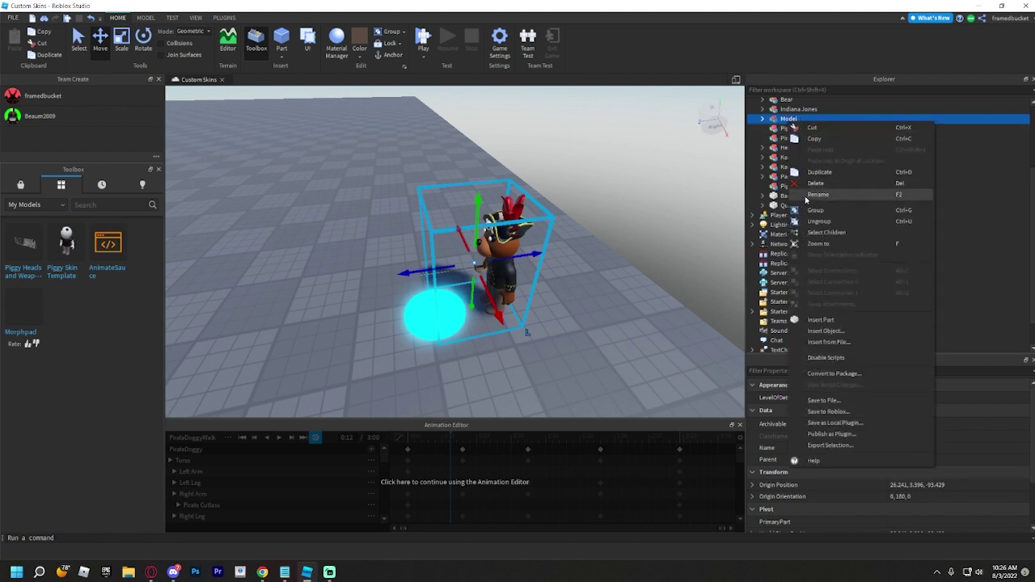
click(801, 196)
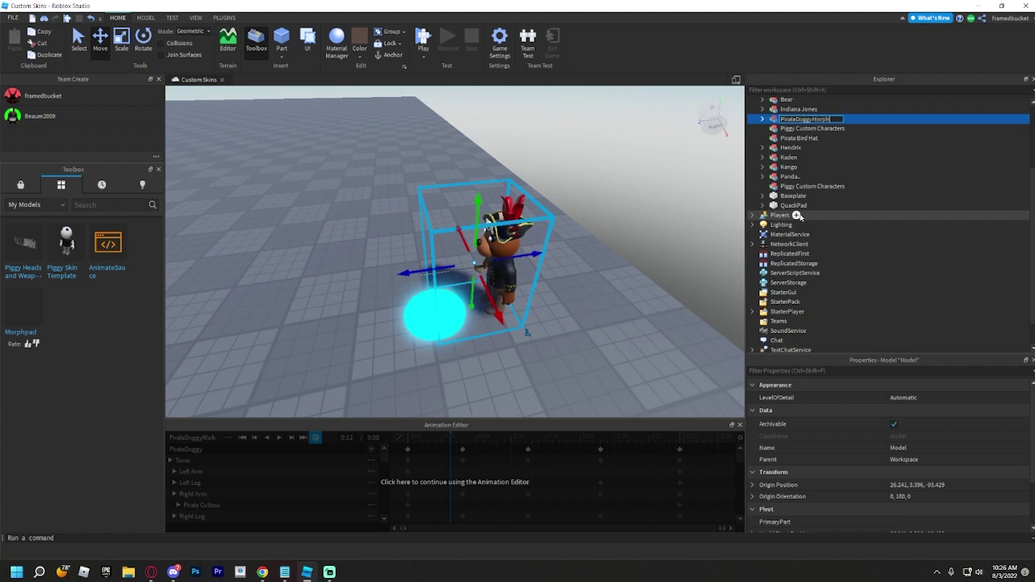
click(762, 119)
drag(794, 215, 775, 122)
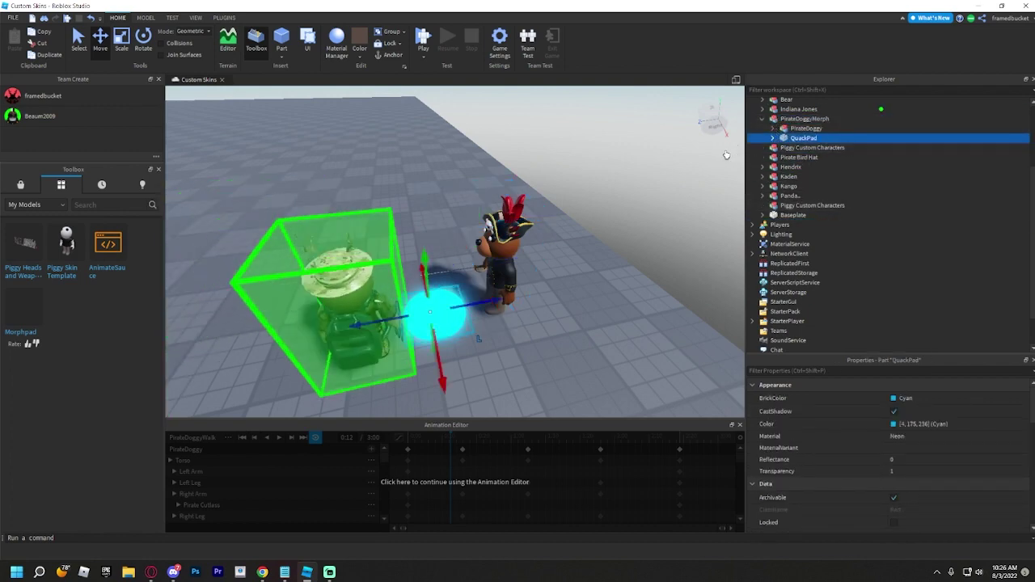
Examine the QuackPad's MainFrame script contents, including the GUIs folder with JumpscareGui and the CharacterScripts folder with its Sound script
right_drag(517, 190, 571, 191)
key(f)
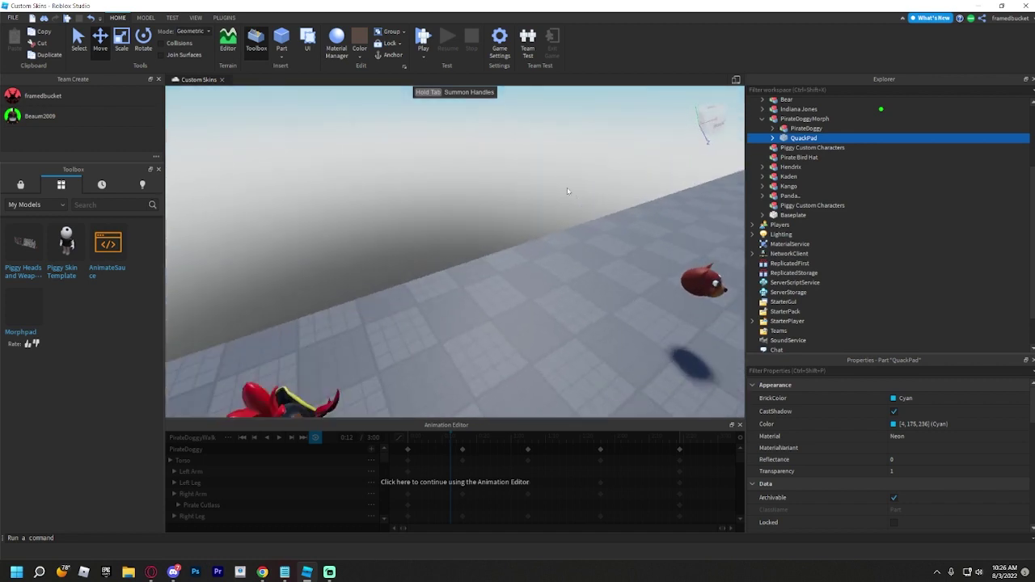
click(774, 139)
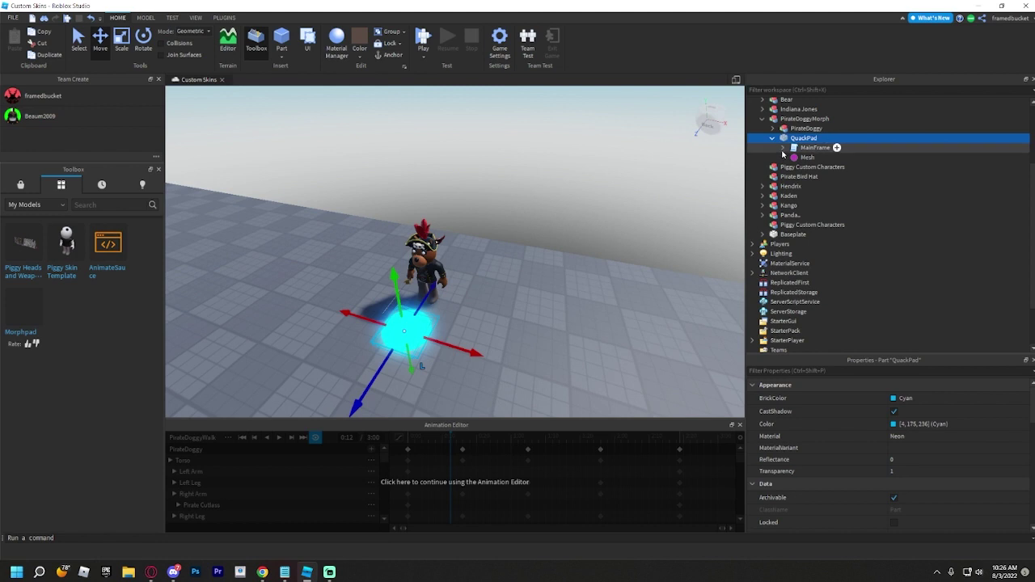
click(782, 148)
drag(822, 157, 815, 166)
click(803, 178)
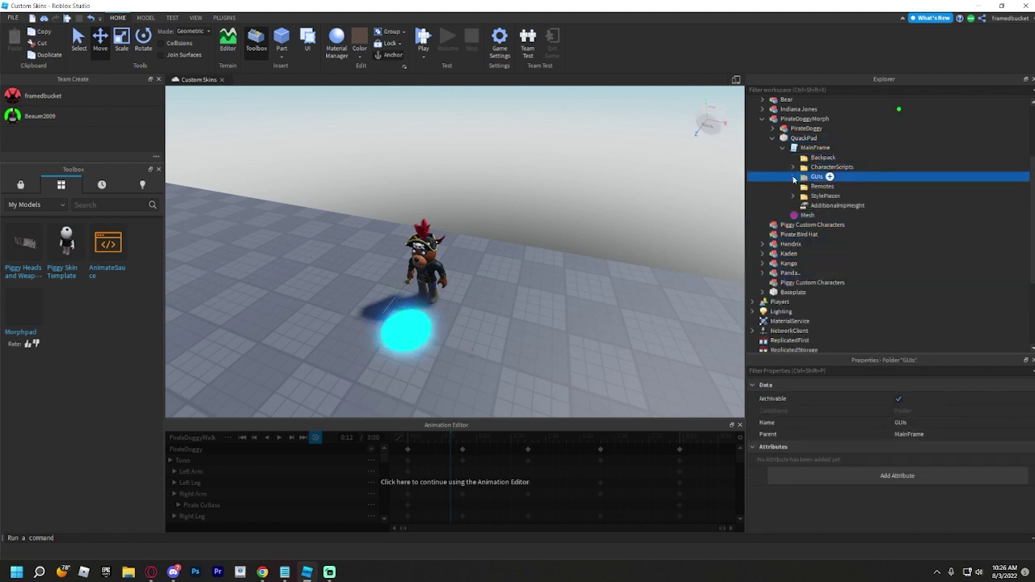
click(795, 178)
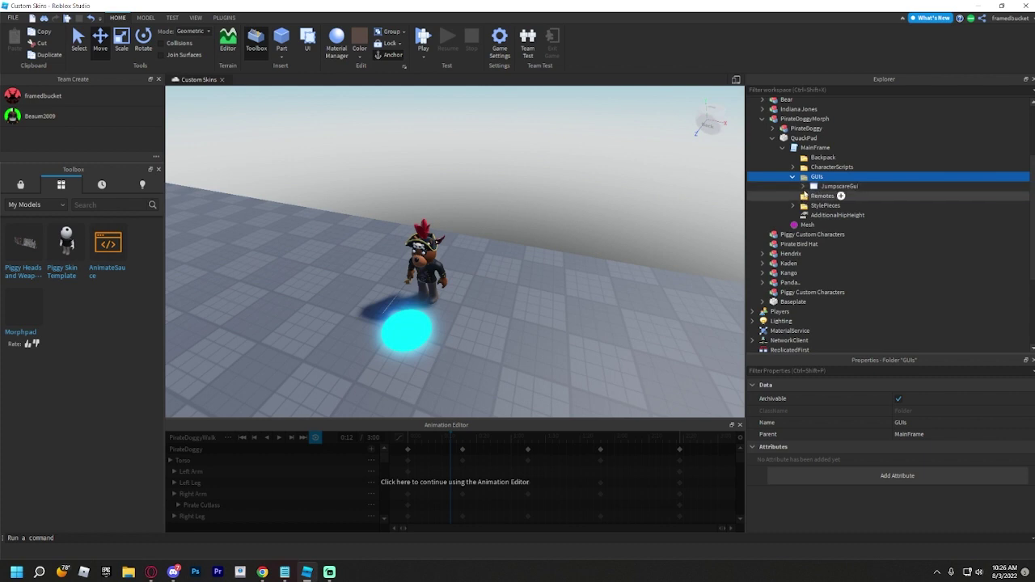
click(803, 186)
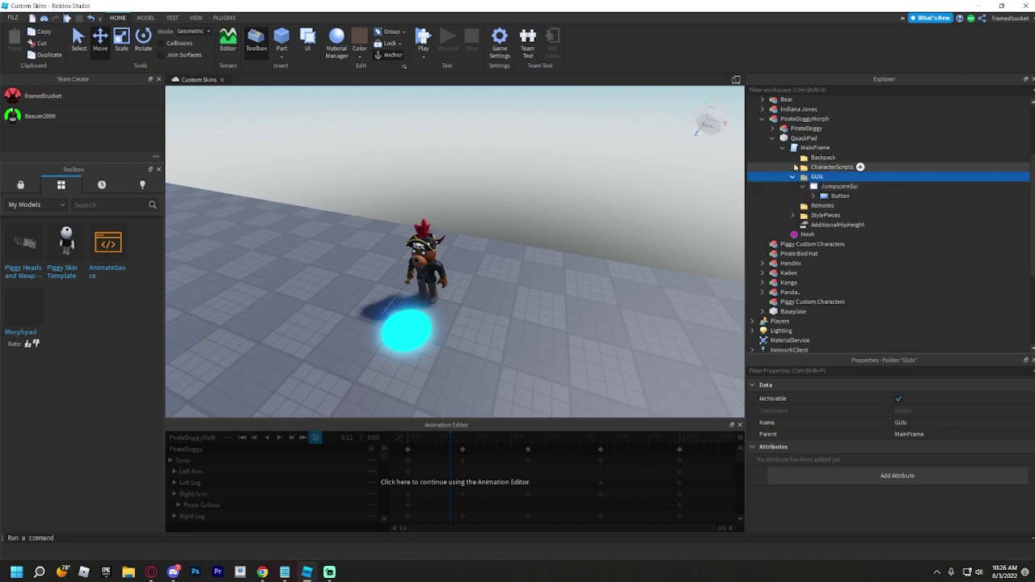
click(794, 167)
click(803, 177)
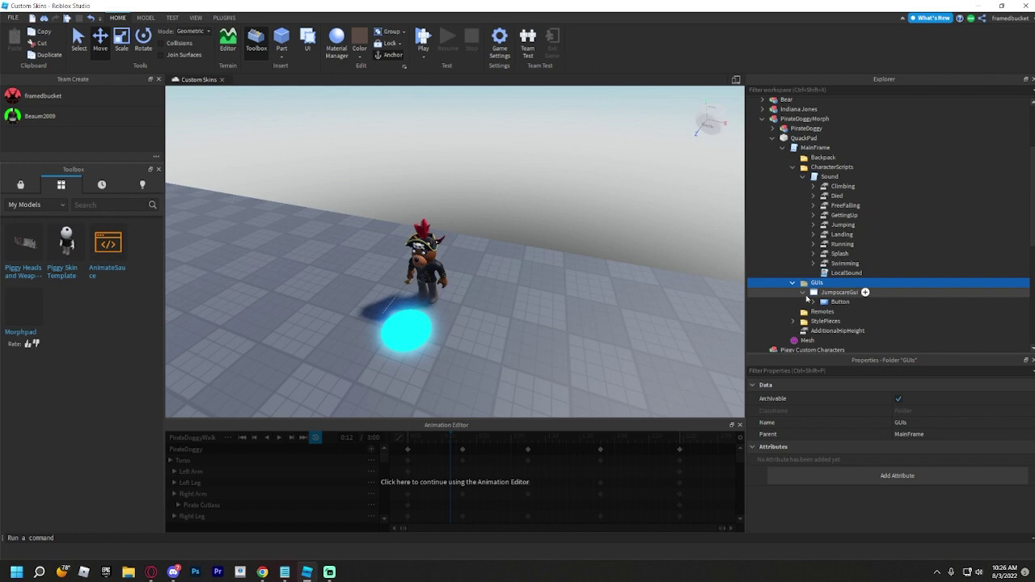
click(773, 128)
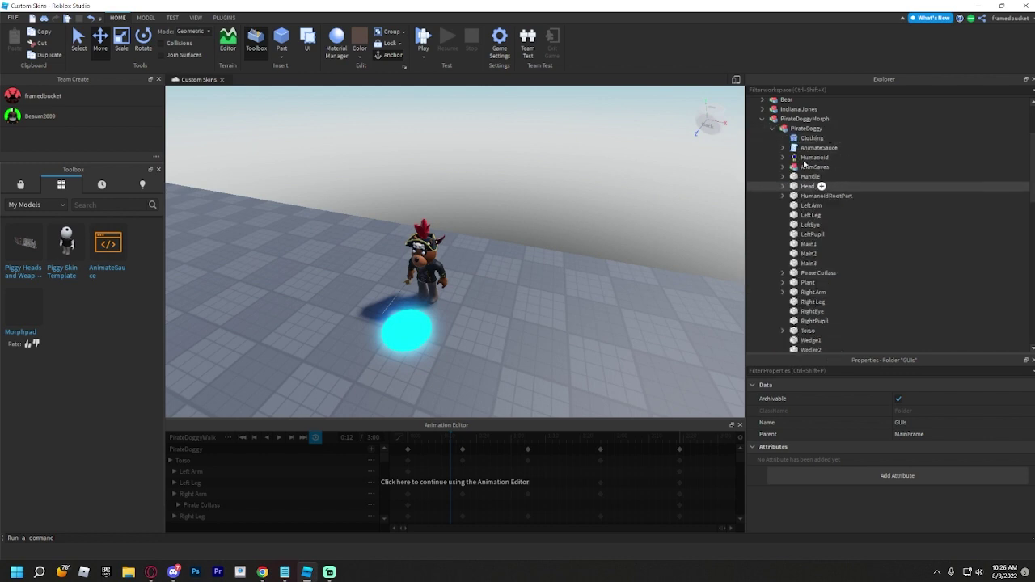
click(783, 148)
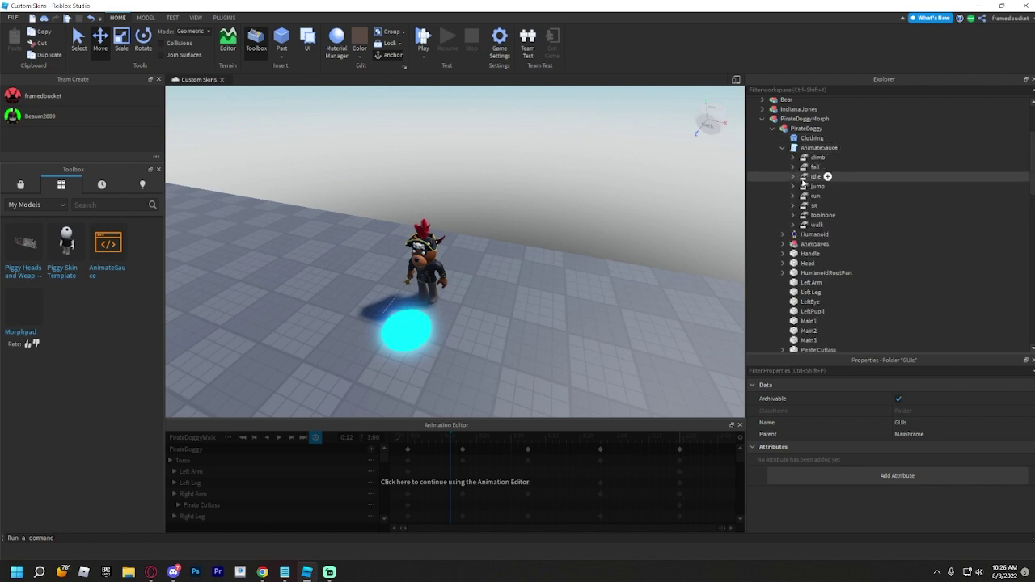
click(805, 179)
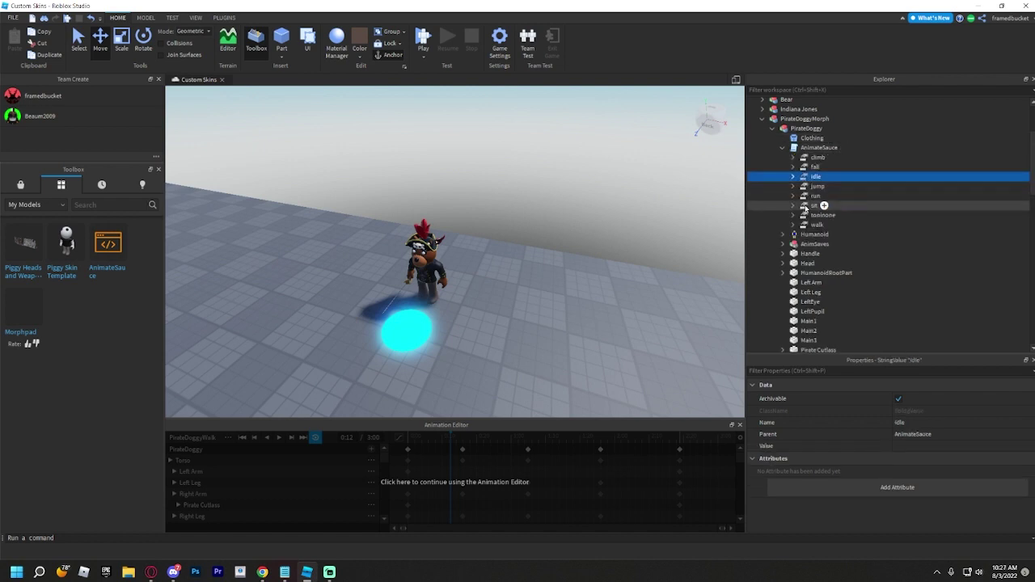
click(806, 197)
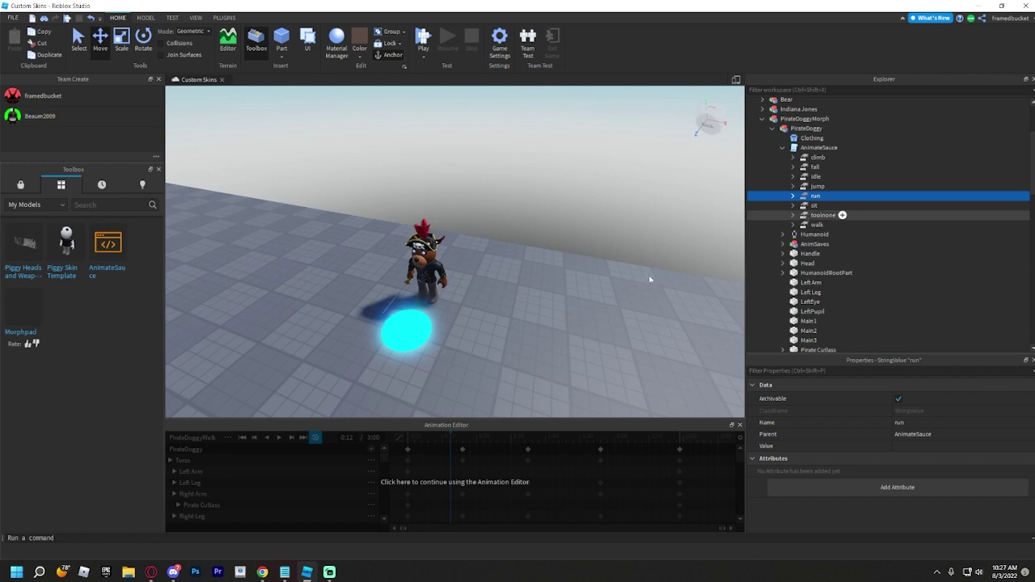
click(795, 198)
click(833, 205)
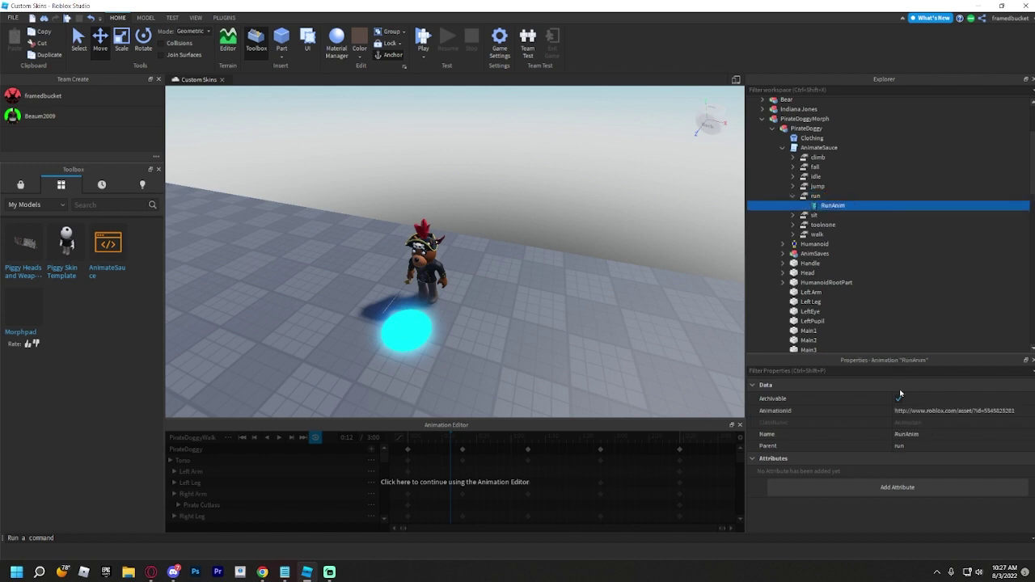
click(909, 411)
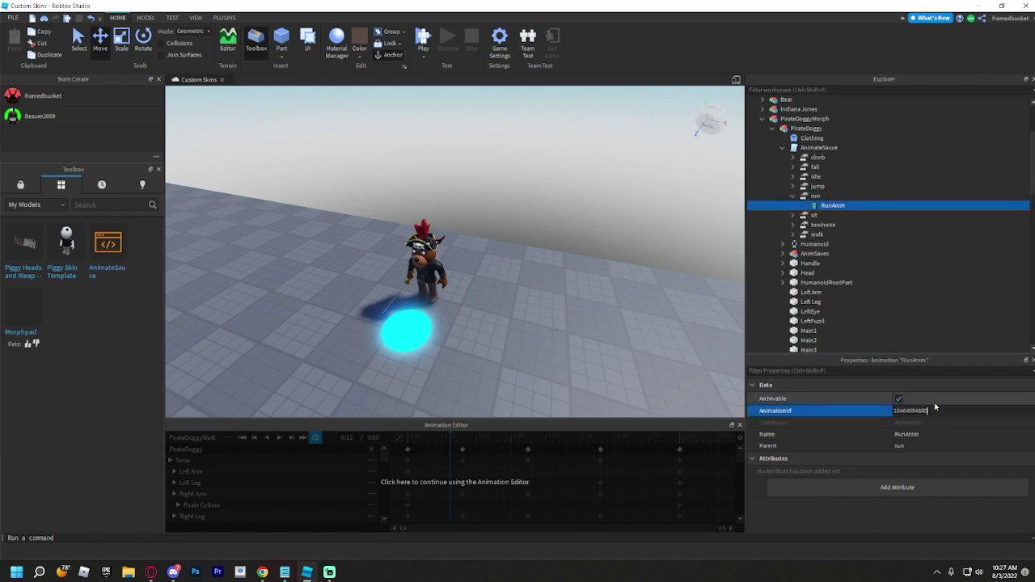
key(Return)
click(802, 234)
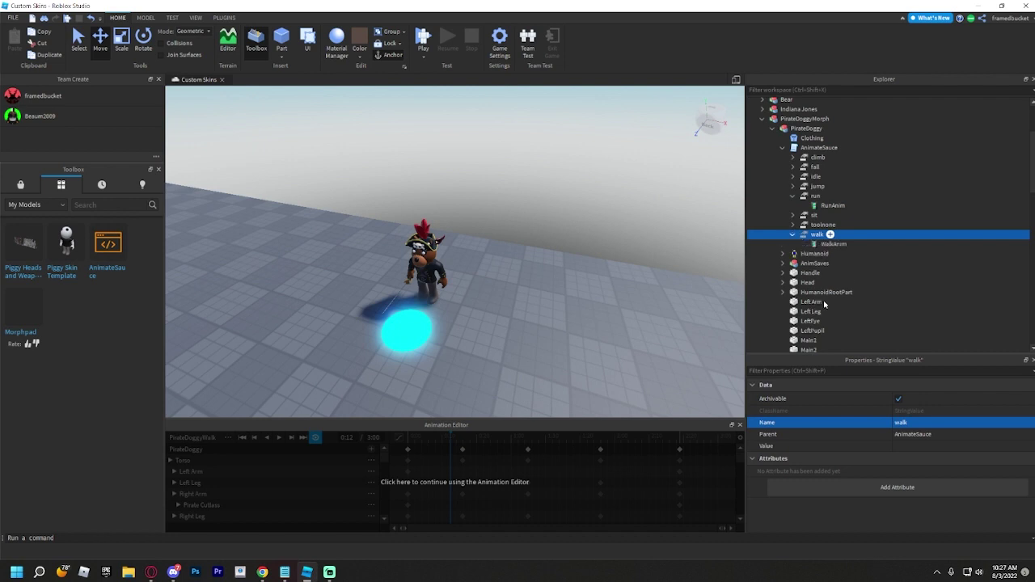
click(833, 245)
click(931, 411)
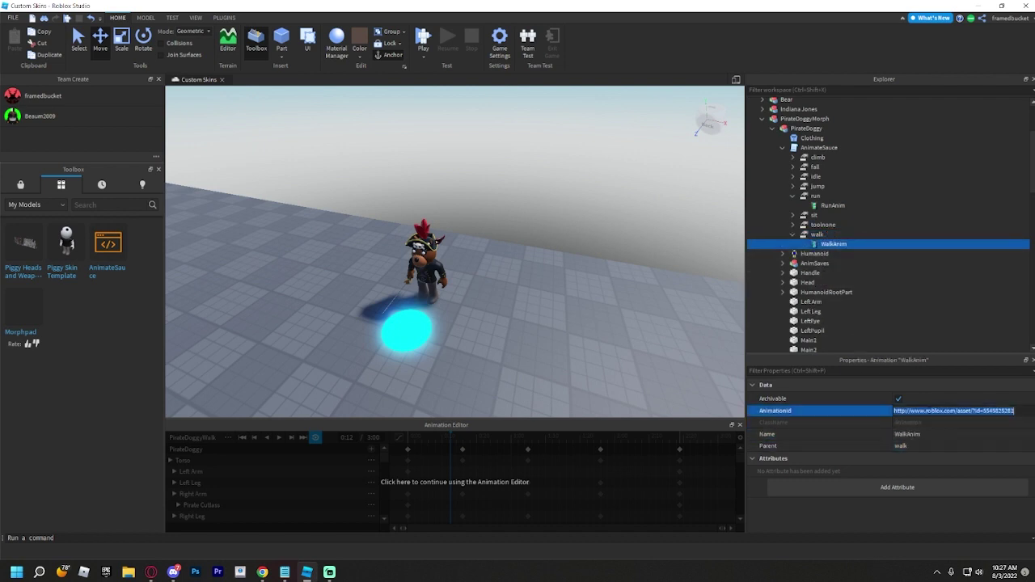
key(Escape)
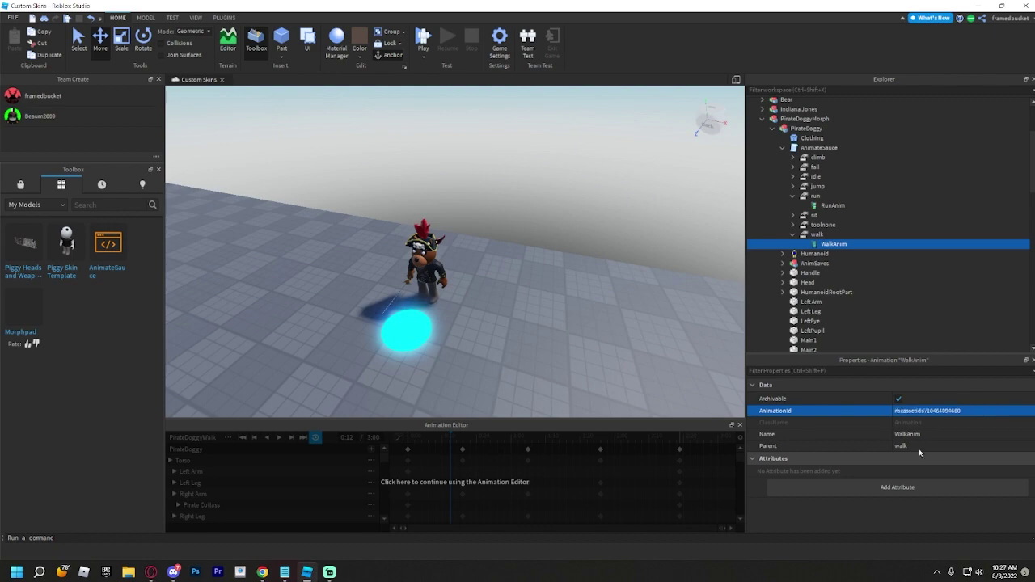
Start a playtest and walk the avatar onto the glowing pad beside PirateDoggy to morph into the skin
click(671, 267)
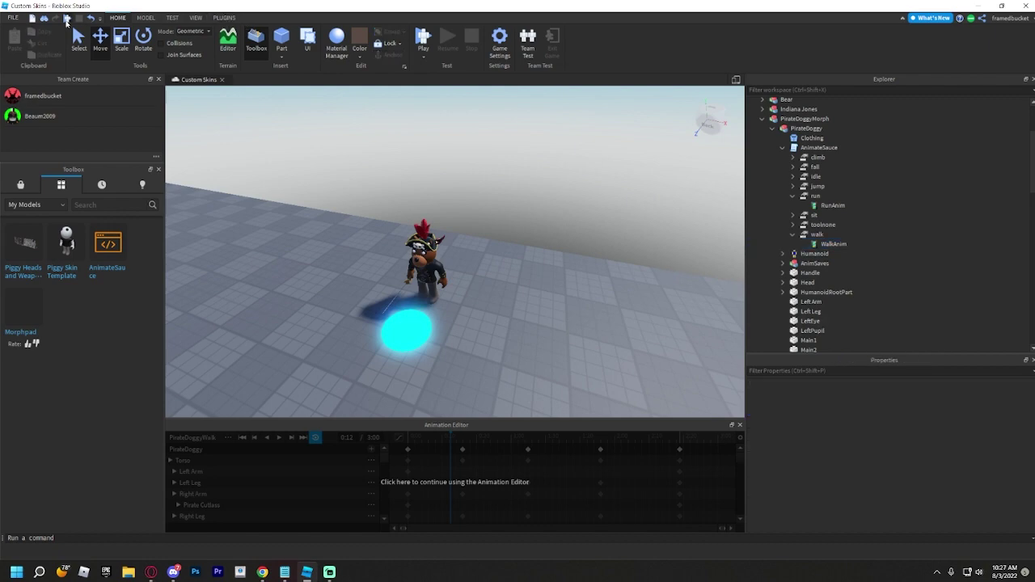
click(67, 18)
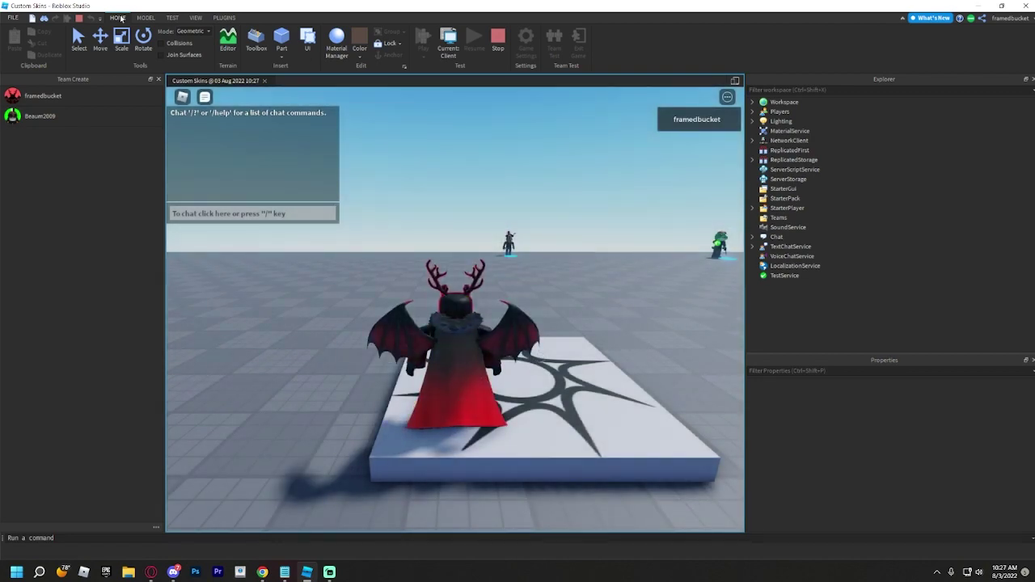
key(w)
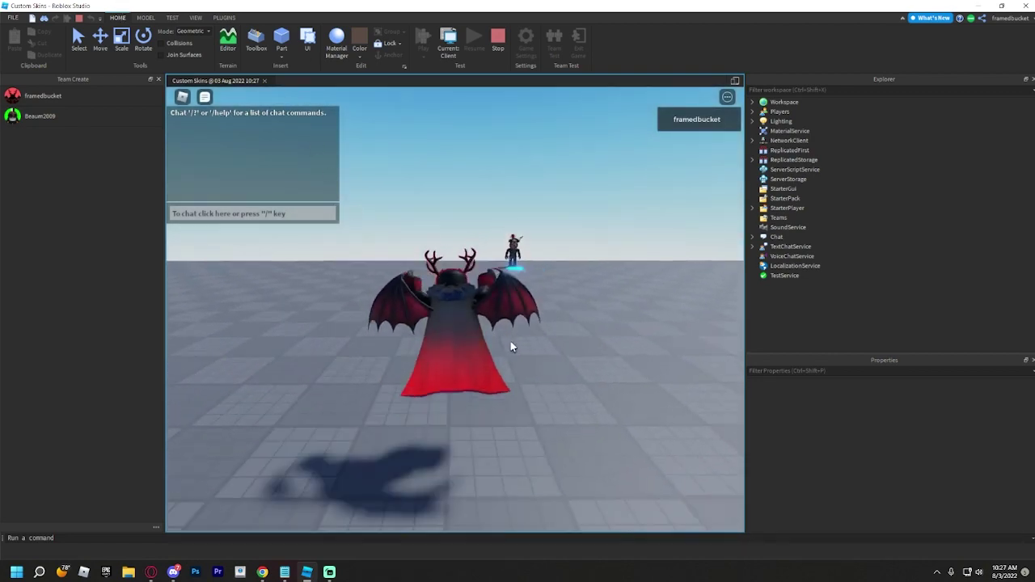
scroll(510, 346, down, 5)
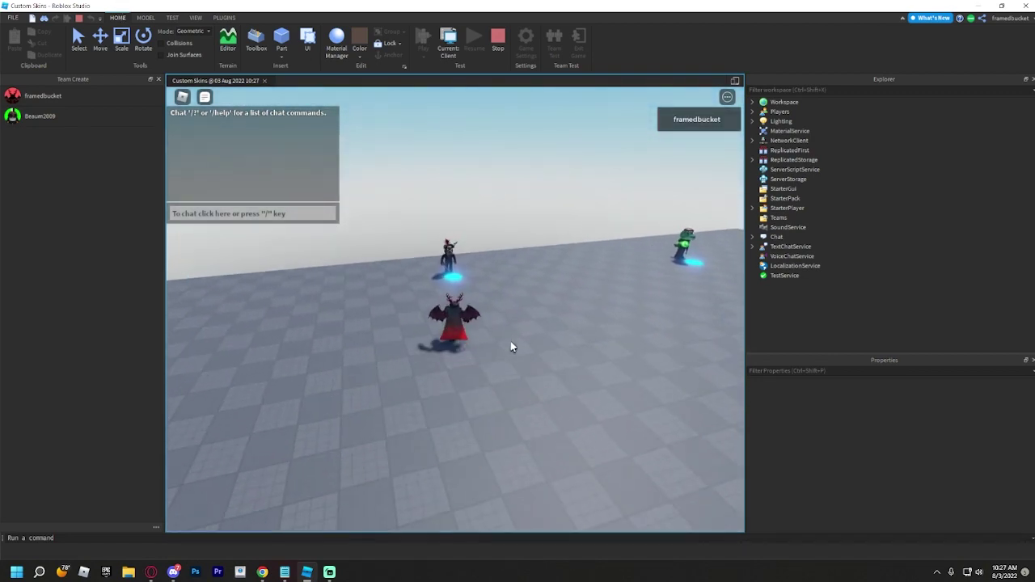
key(w)
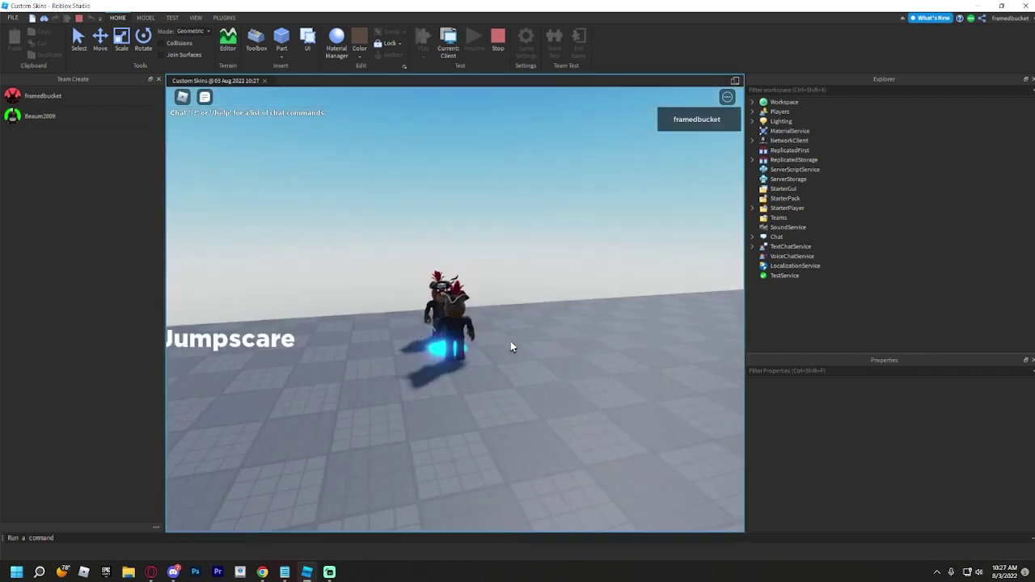
Walk the morphed PirateDoggy around the baseplate and check its walking and standing animations from several sides
key(s)
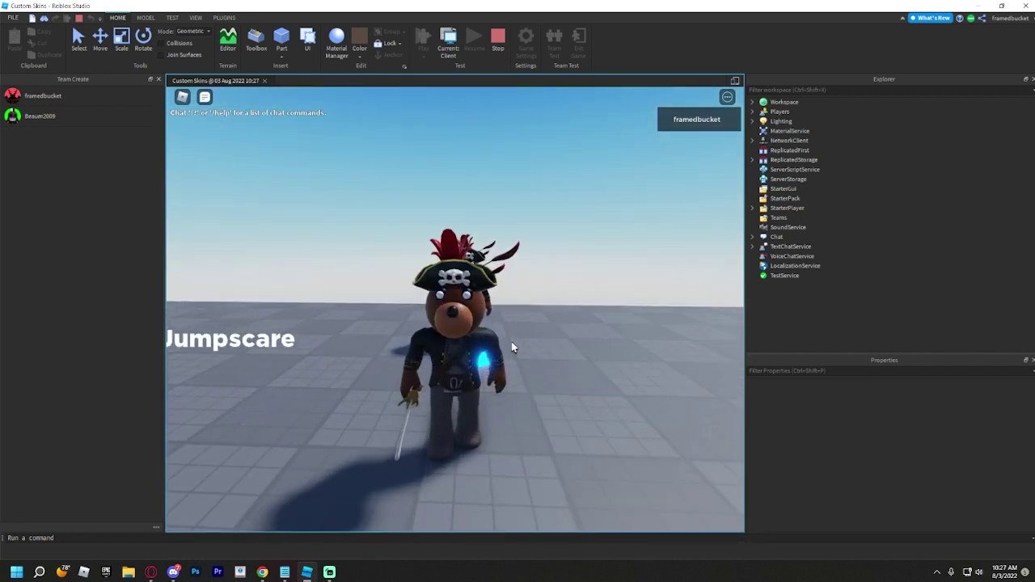
key(s)
right_drag(511, 342, 511, 341)
key(w)
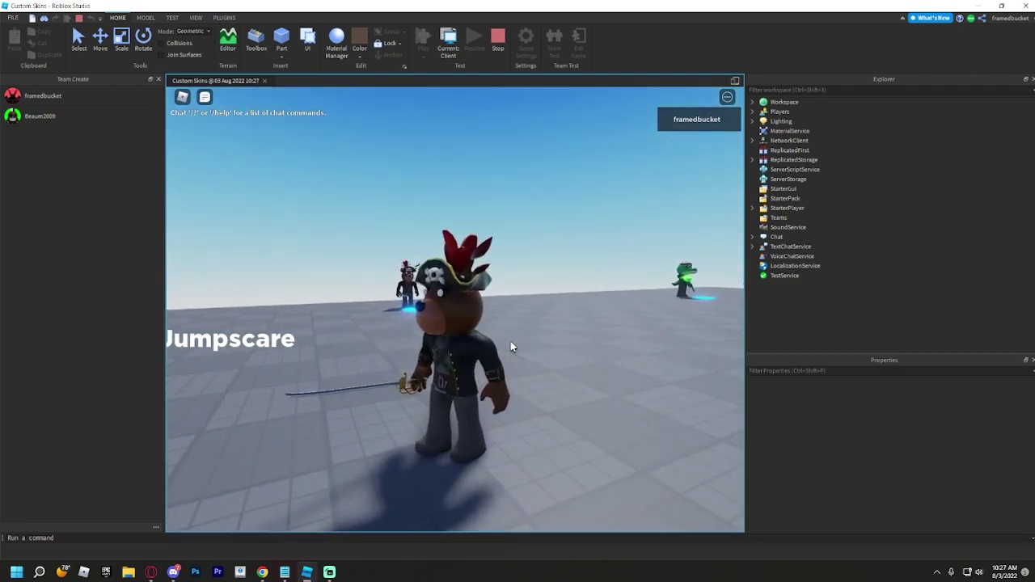
key(s)
right_drag(543, 308, 539, 313)
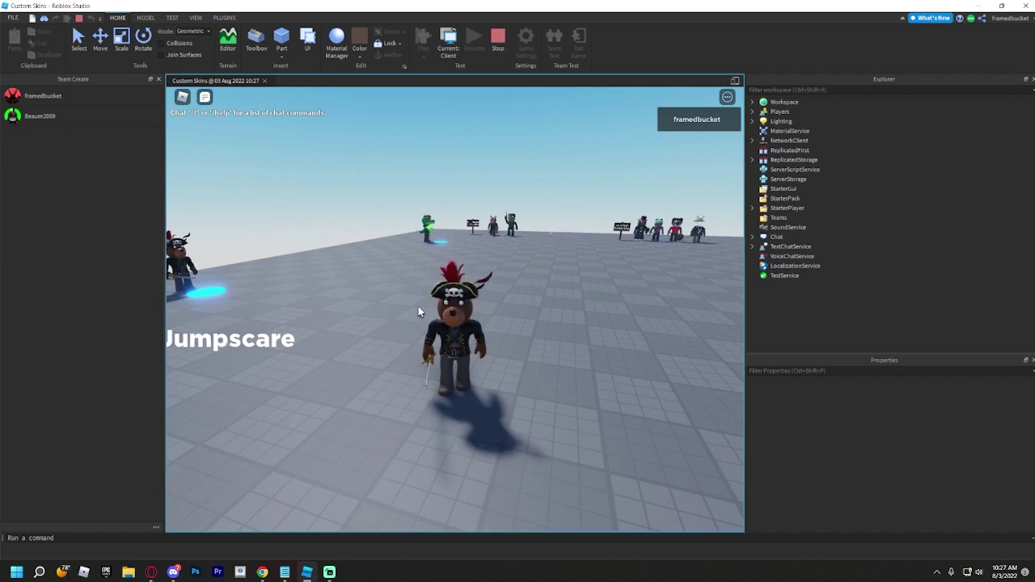
right_drag(439, 268, 473, 289)
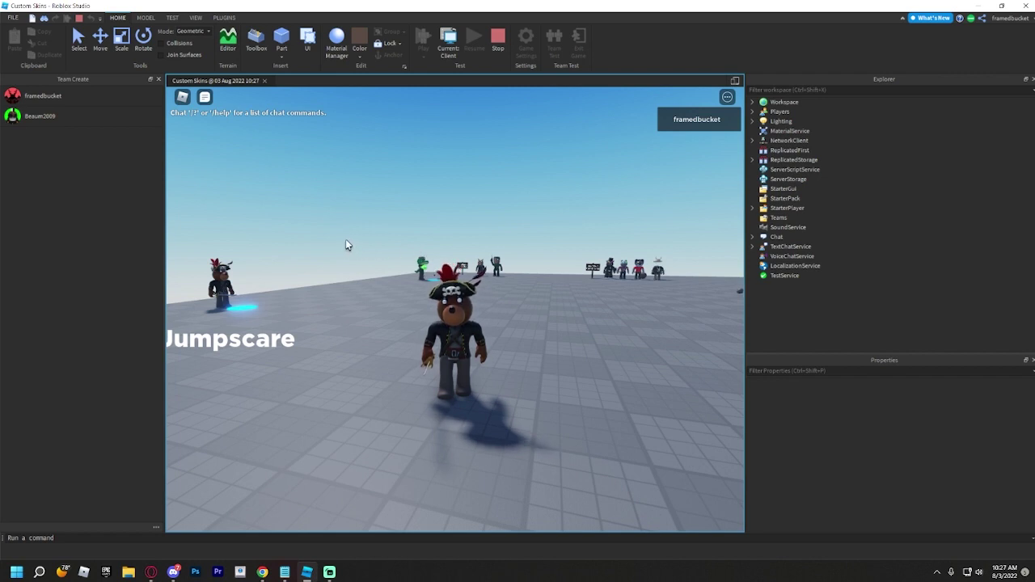
right_drag(408, 237, 408, 243)
scroll(408, 237, up, 3)
scroll(407, 237, down, 5)
scroll(408, 237, up, 2)
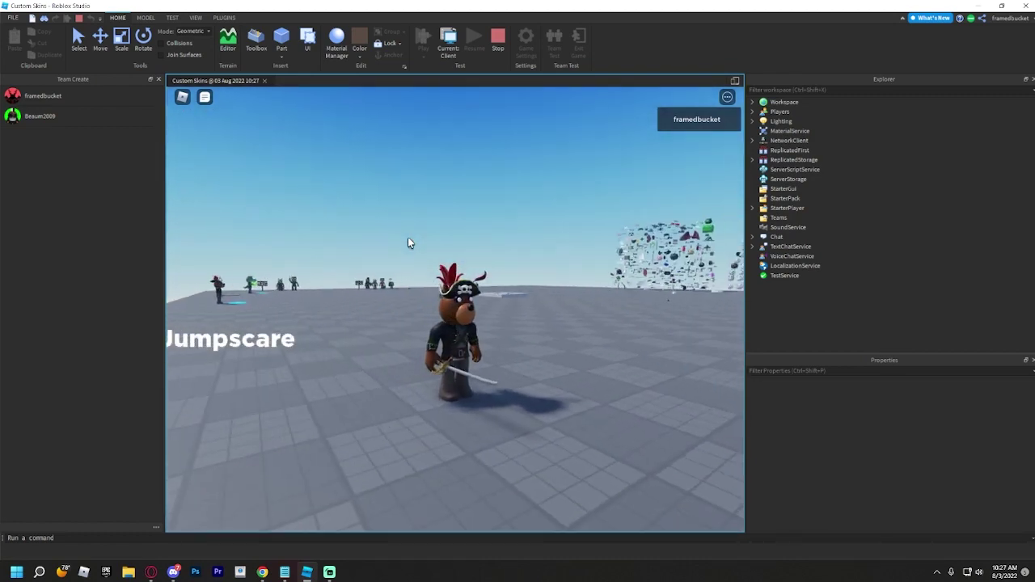
key(w)
key(s)
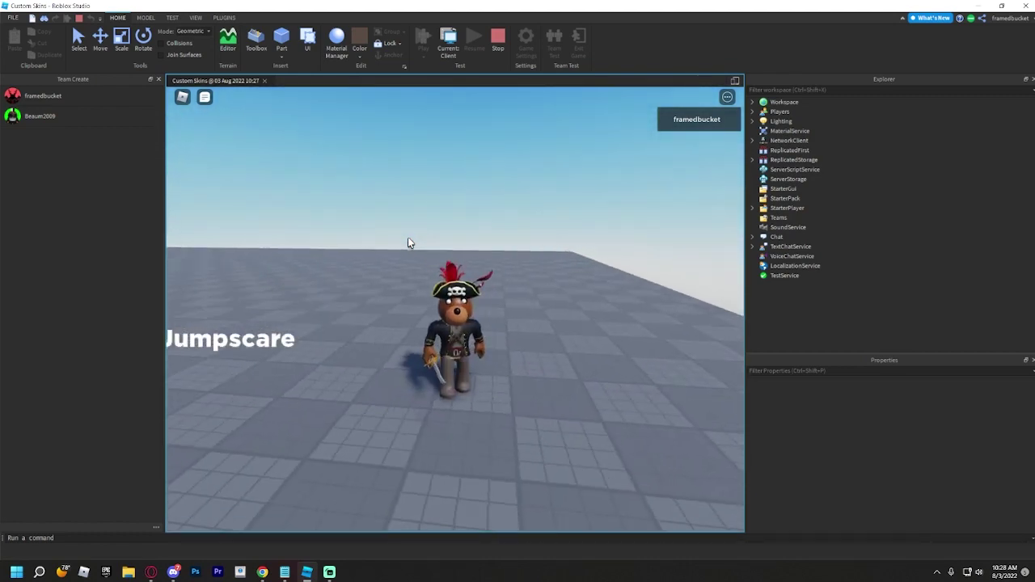
key(w)
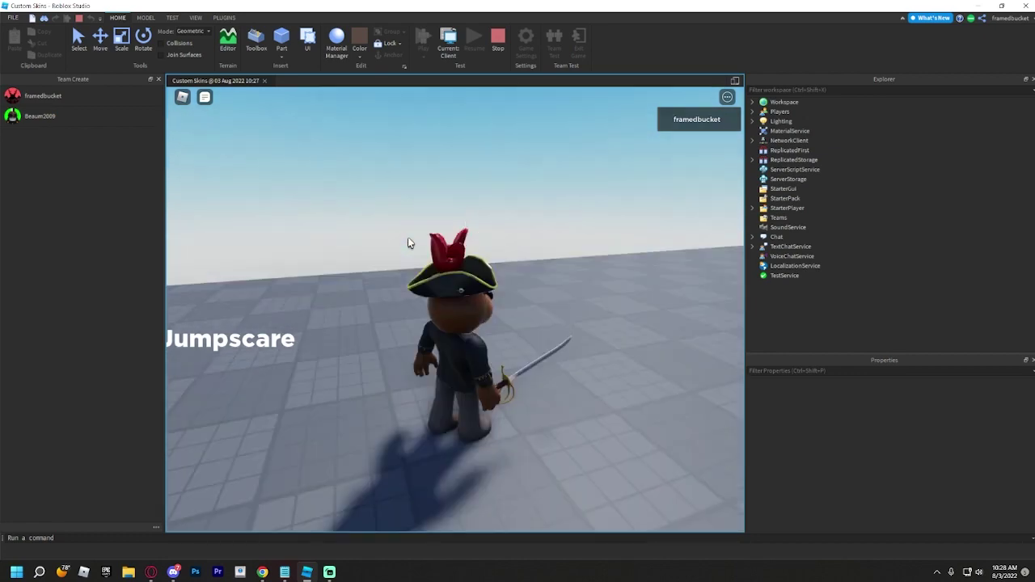
key(s)
Inspect the standing PirateDoggy skin up close, including its cutlass, pirate hat and face
right_drag(408, 237, 407, 237)
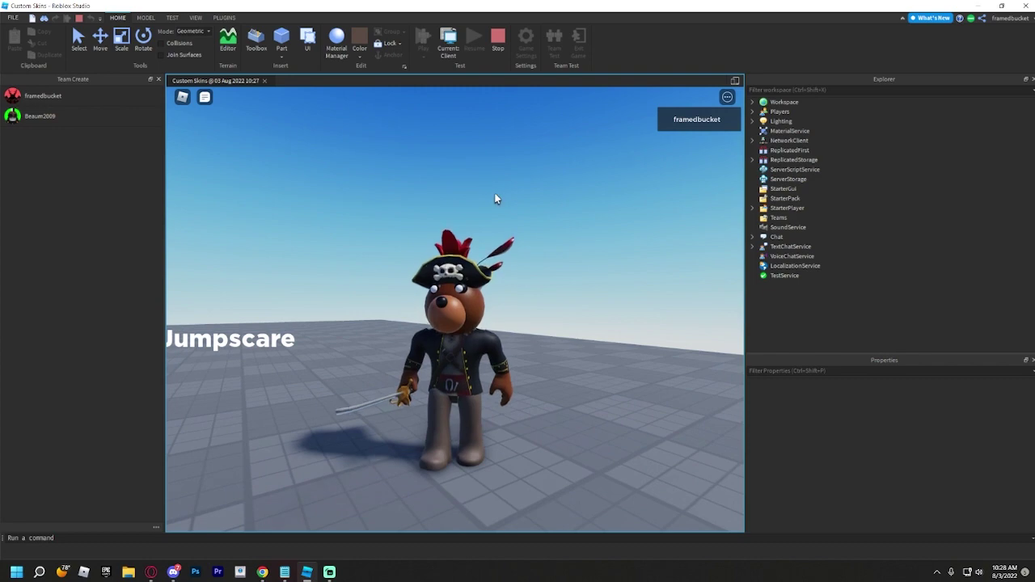
right_drag(495, 199, 497, 196)
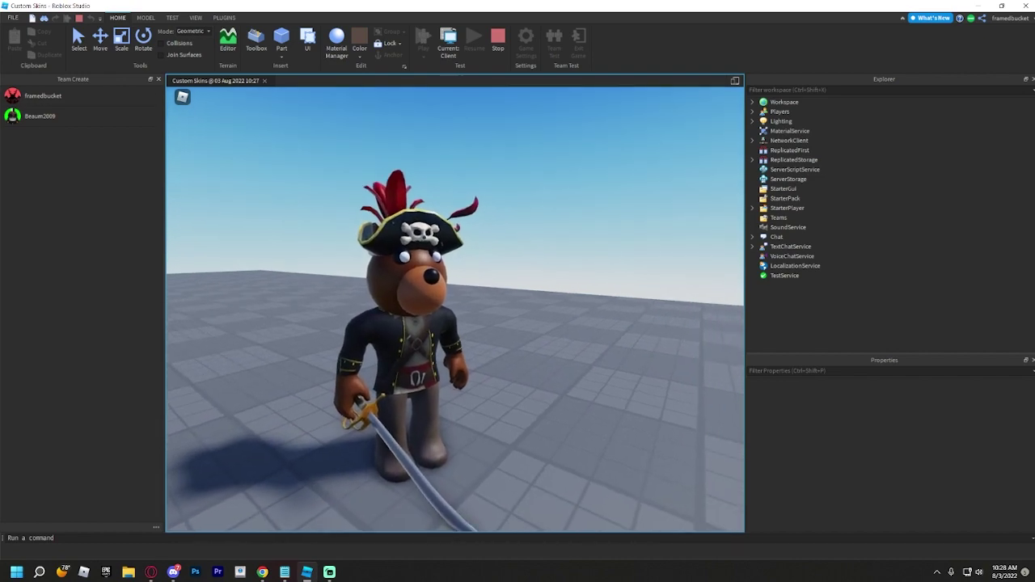
right_drag(497, 197, 449, 202)
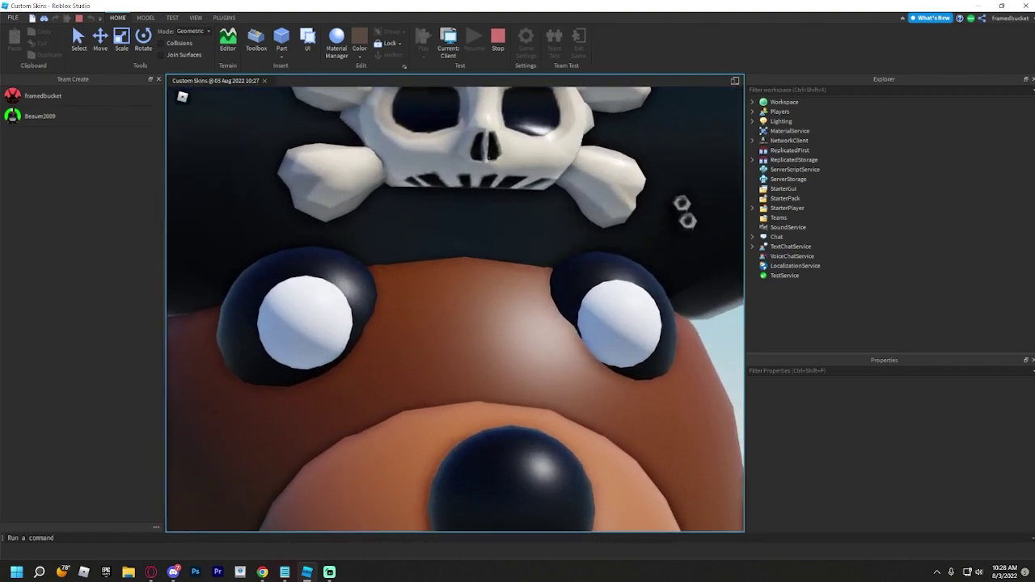
key(alt+Tab)
key(Tab)
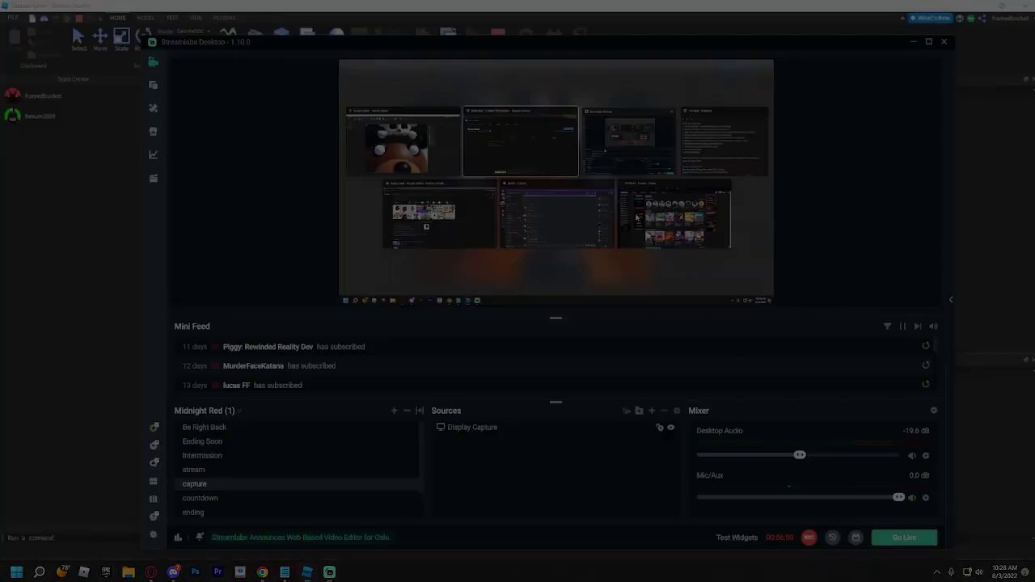